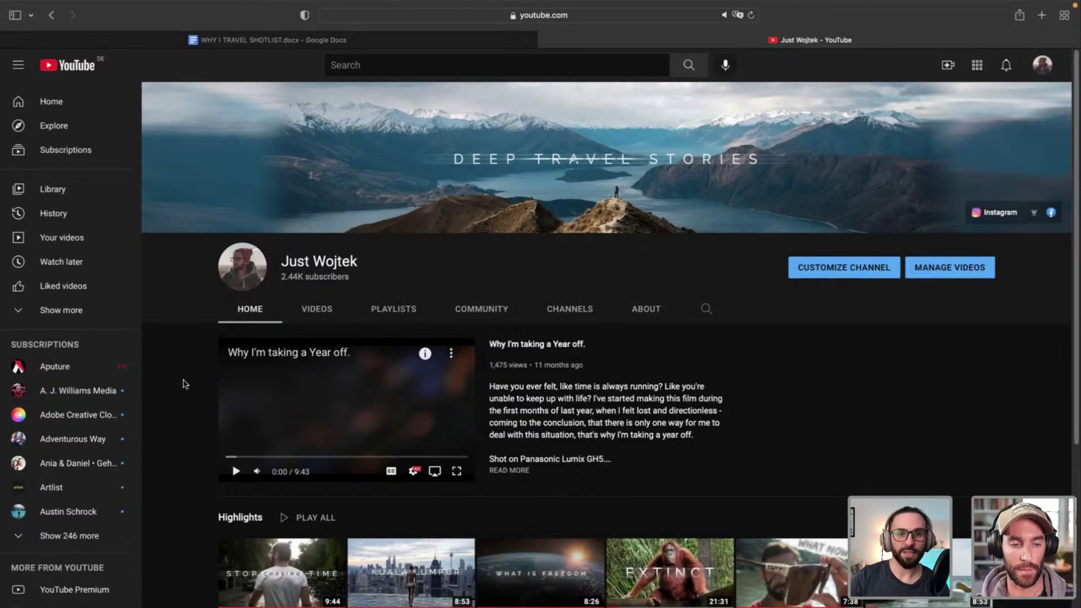
Switch to Premiere Pro and watch the FILM sequence from its start to its end in an enlarged Program monitor
key("super+Tab")
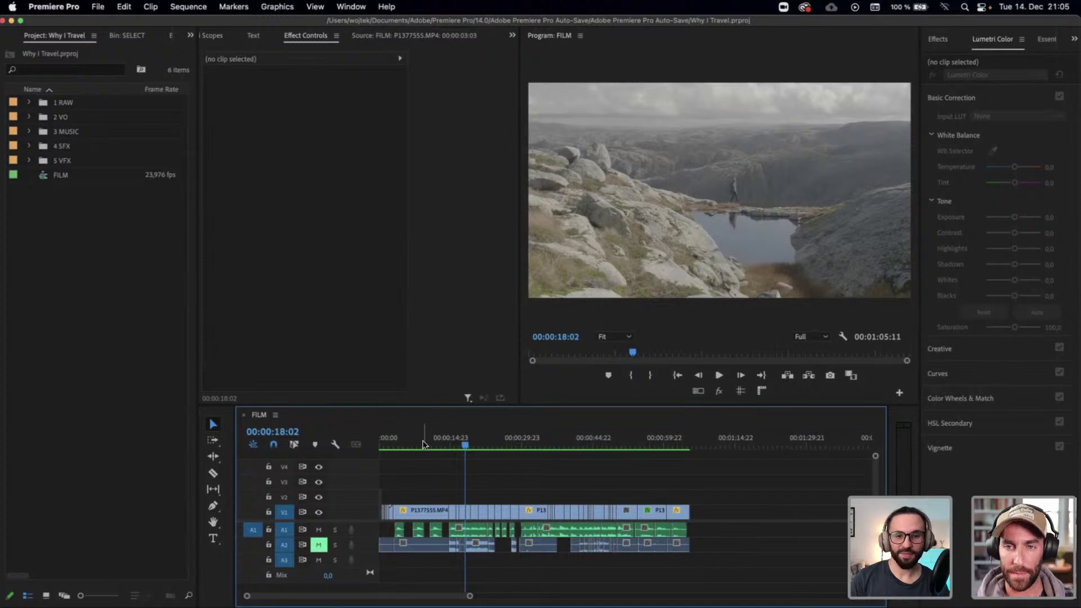
left_click_drag(423, 445, 355, 452)
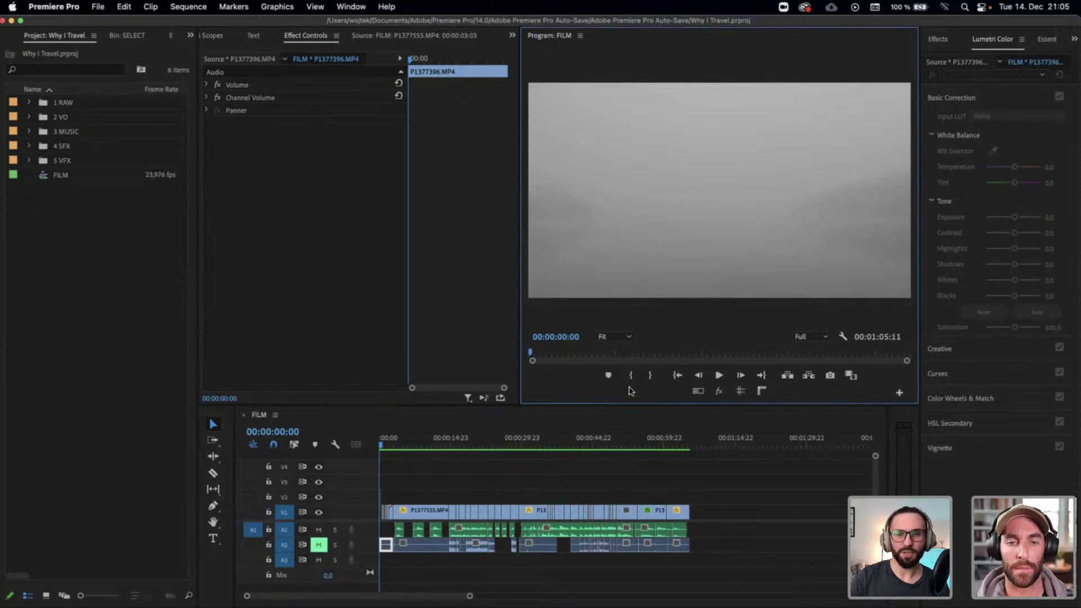
key("grave")
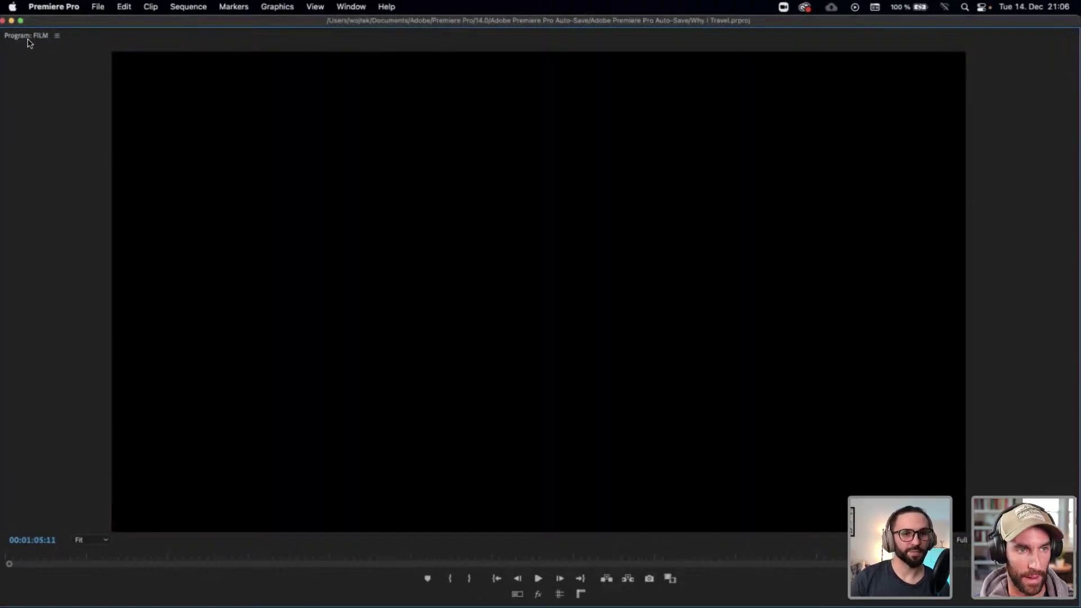
key("grave")
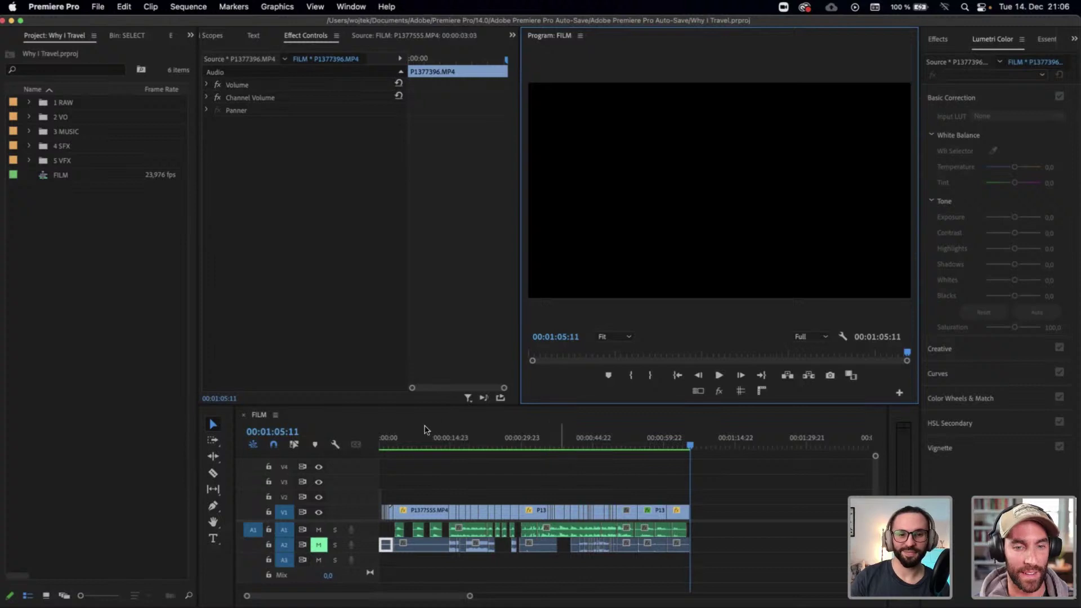
Change the FILM sequence's frame size to 1920 by 960 for a 2:1 aspect ratio
left_click(405, 438)
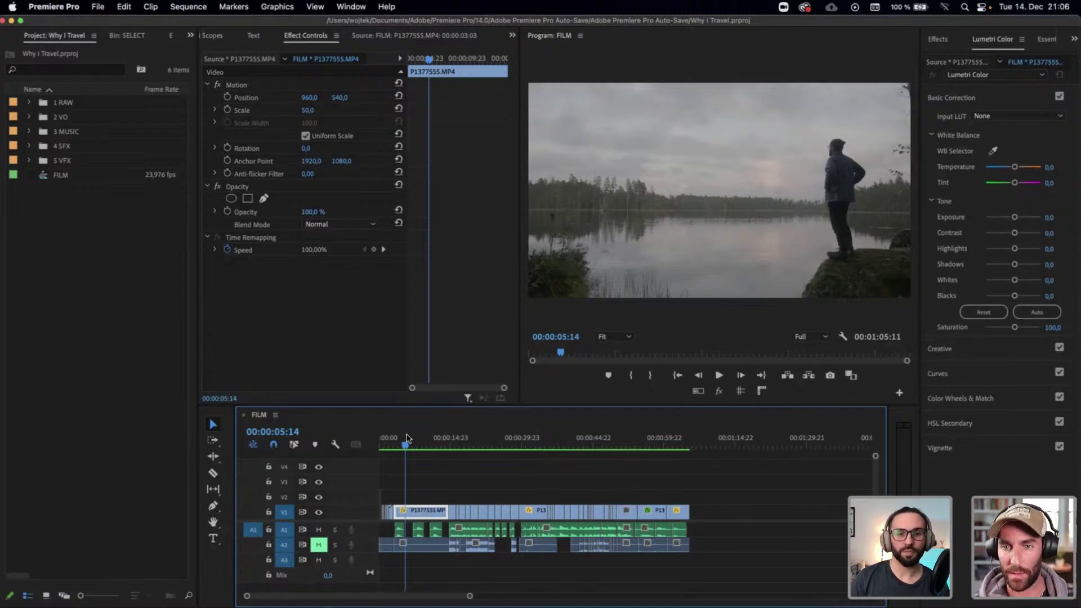
left_click(505, 496)
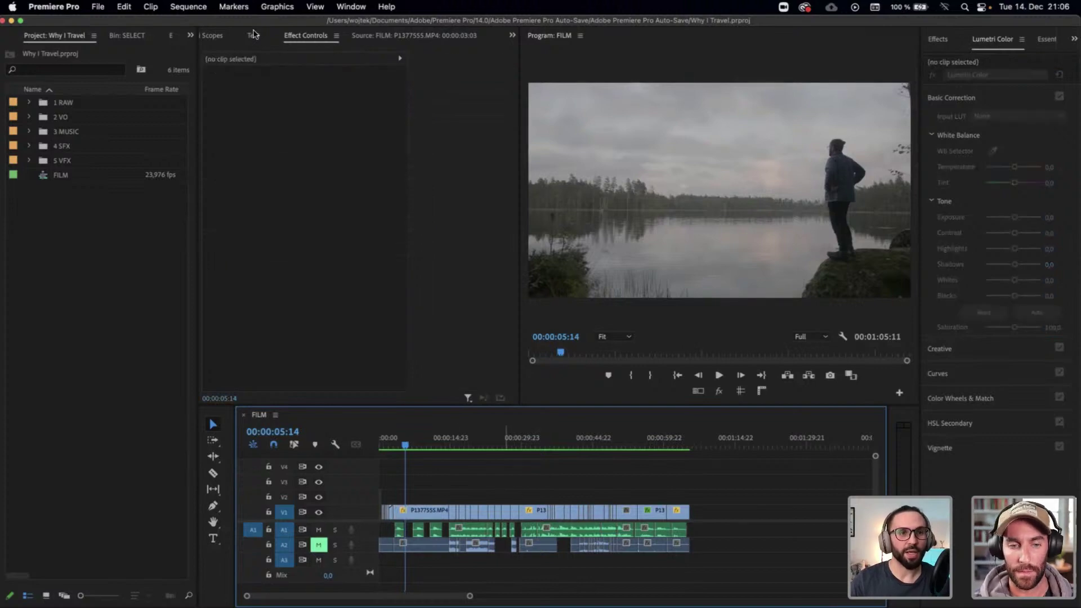
left_click(198, 8)
key("Return")
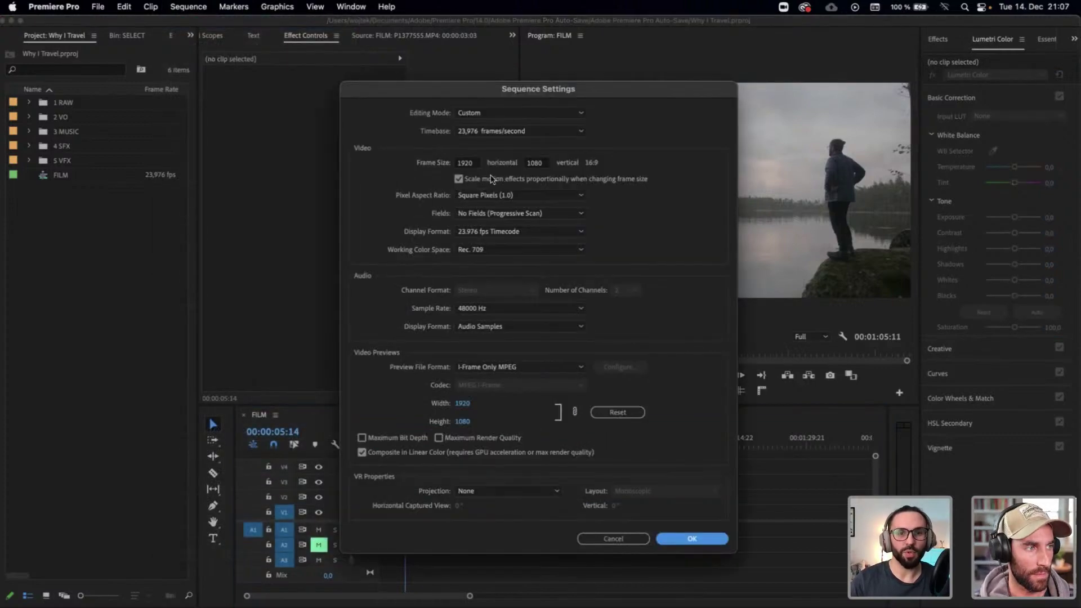
left_click(528, 165)
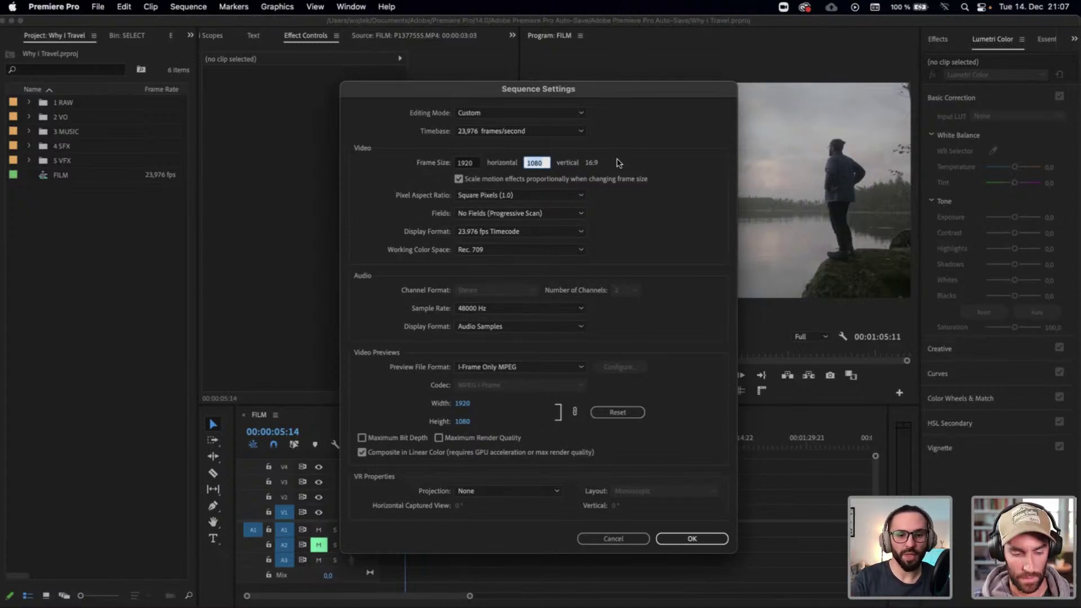
type("96")
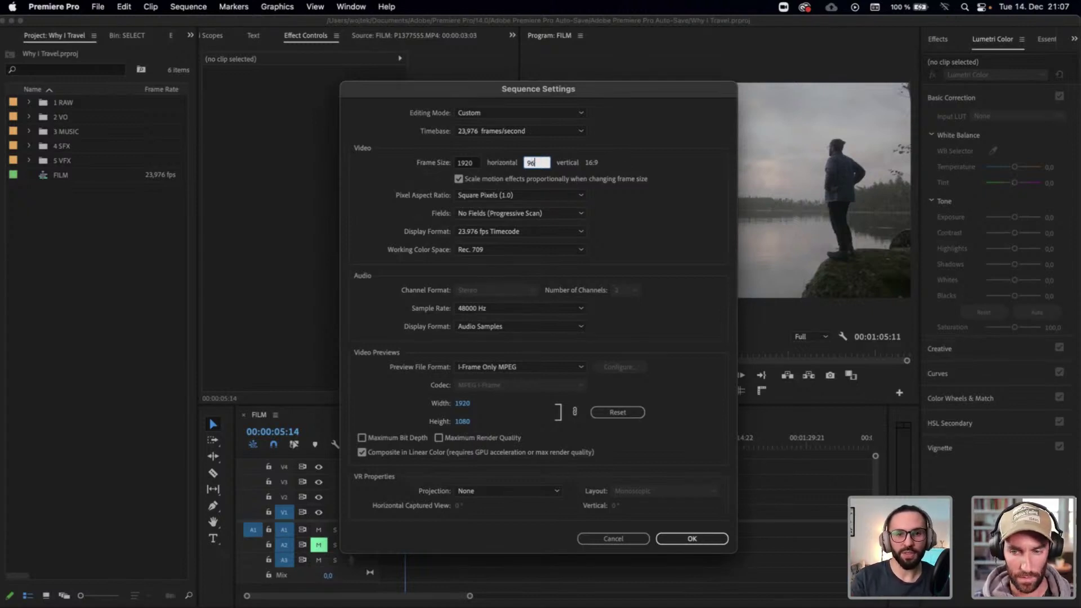
type("0")
left_click(667, 195)
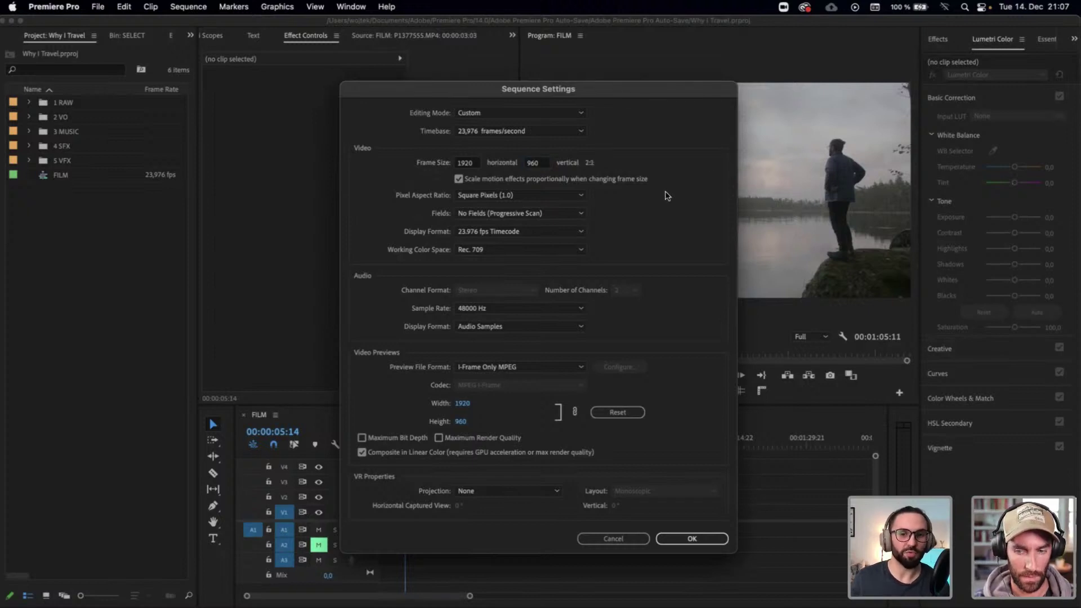
left_click(689, 534)
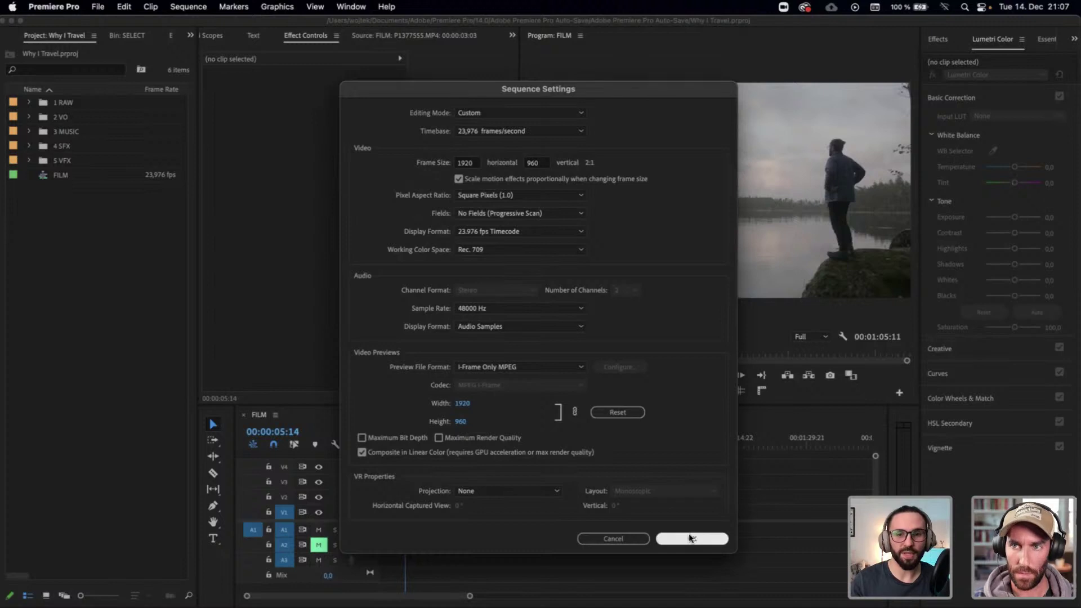
left_click(654, 340)
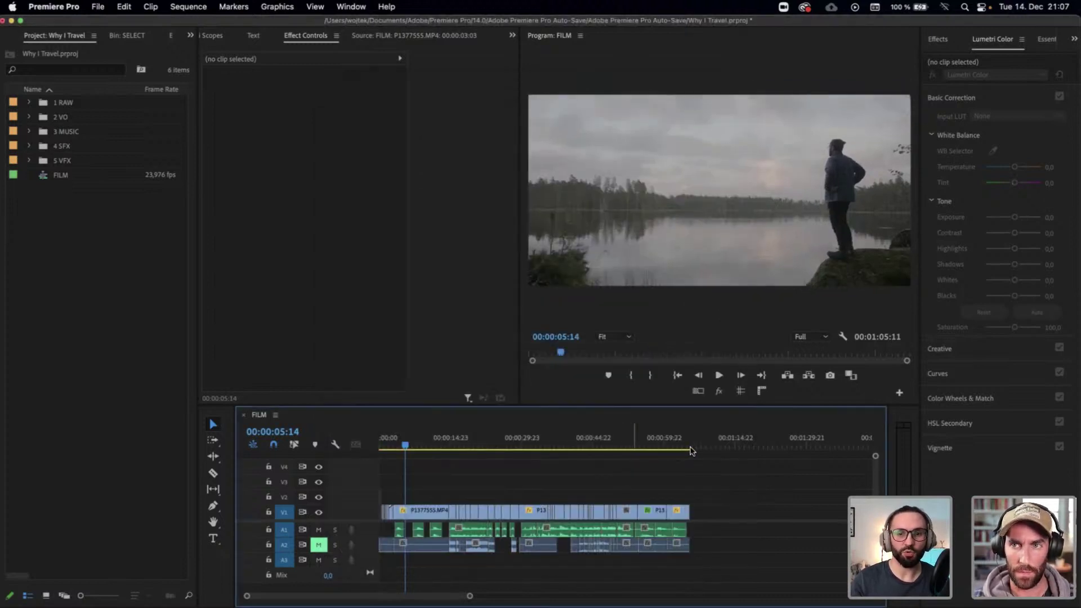
Render previews for the whole FILM sequence, parking the playhead at 00:00:07:00
left_click_drag(697, 447, 669, 448)
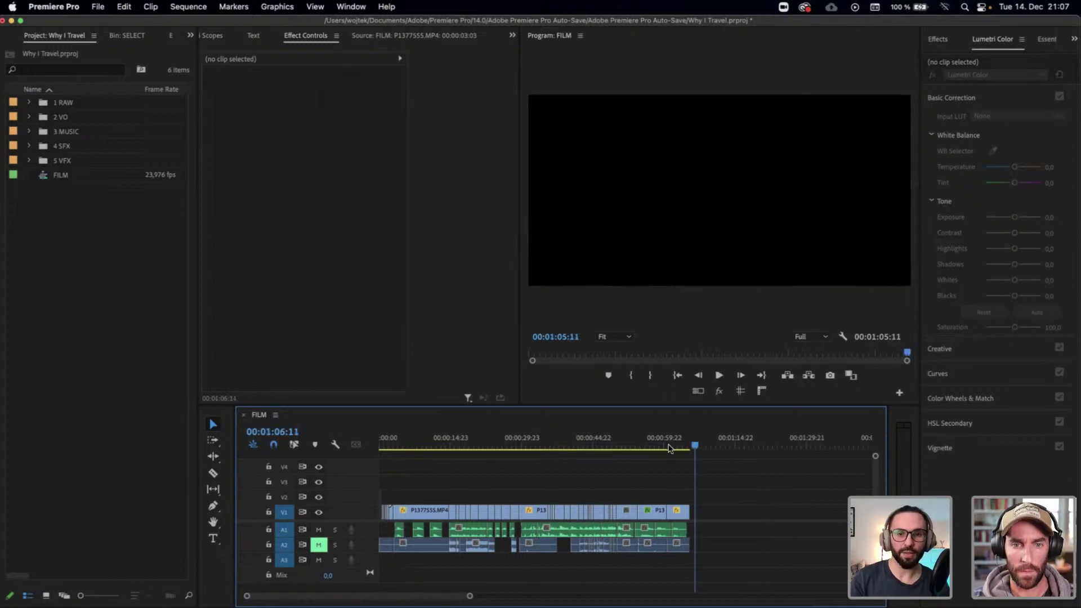
left_click_drag(380, 447, 413, 447)
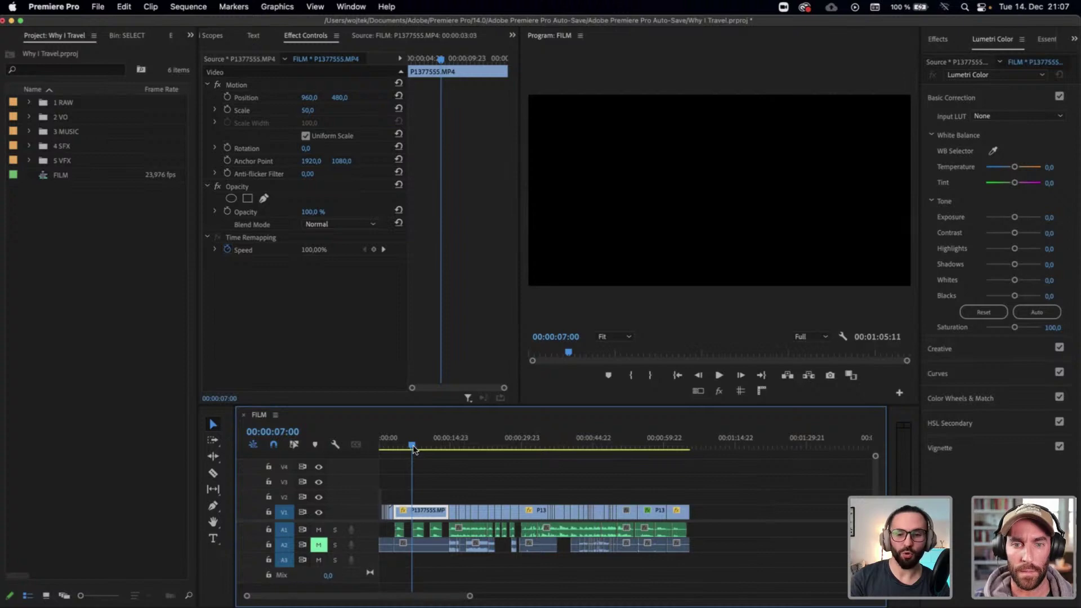
key("Return")
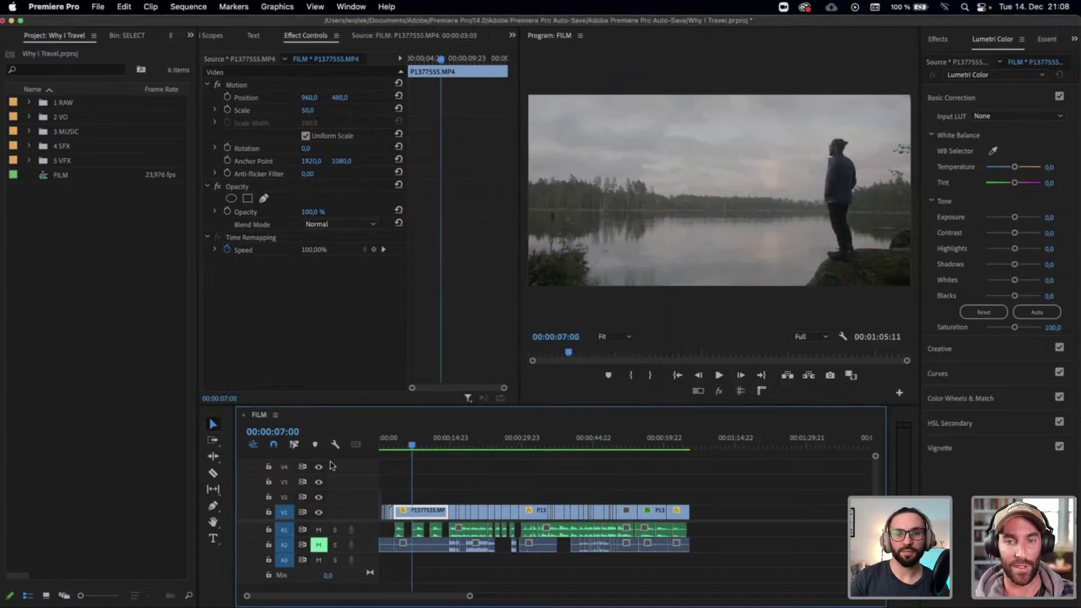
Examine the one-frame alternating clips on V1 and V2 at the very start of the sequence
key("Home")
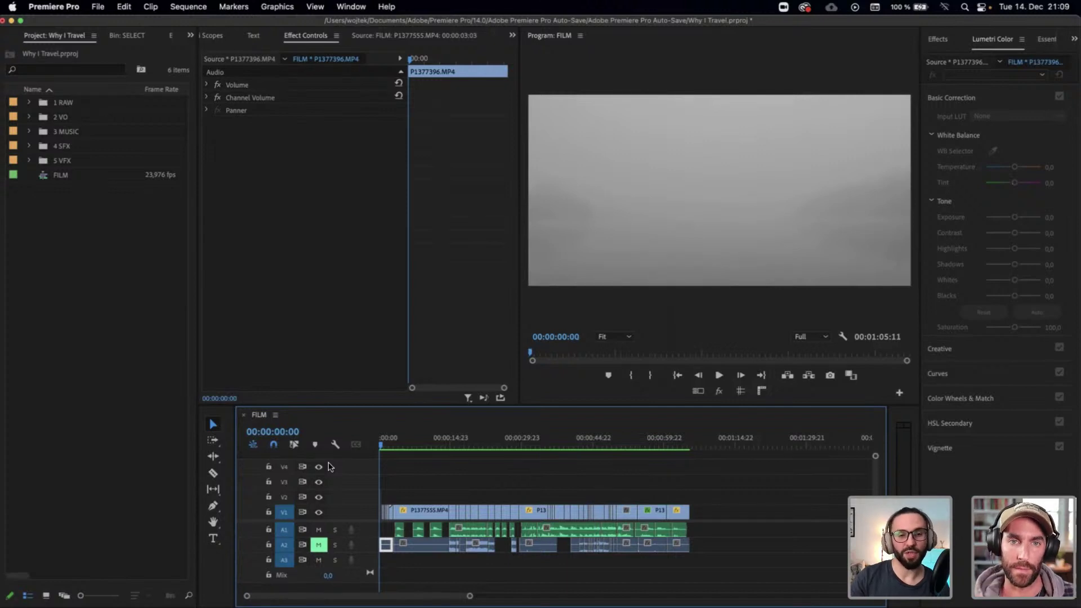
key("=")
key("=")
key("=")
key("=")
key("=")
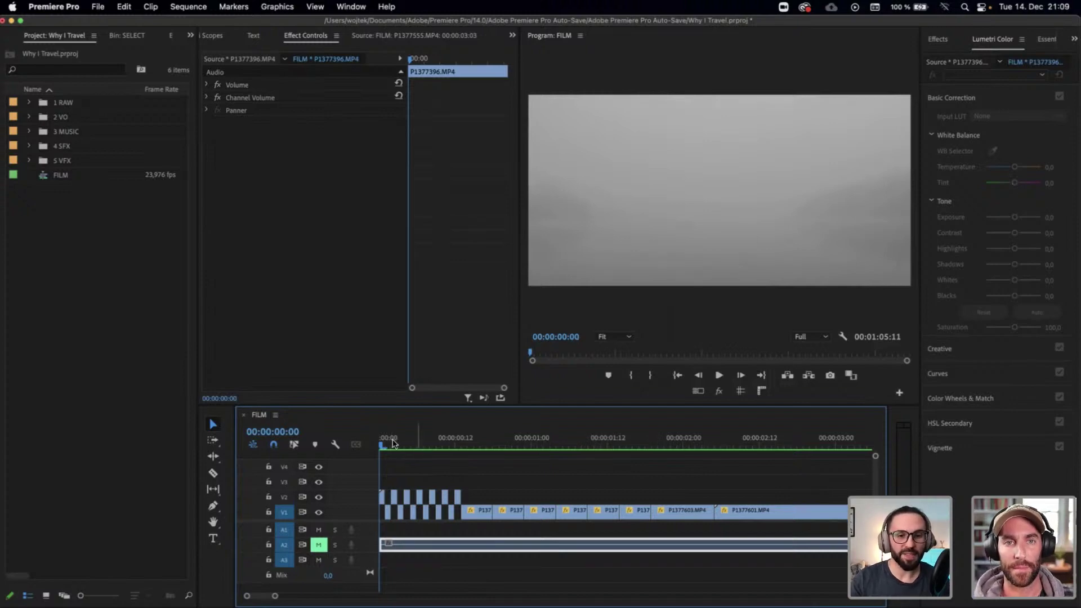
left_click_drag(393, 440, 377, 477)
left_click(403, 446)
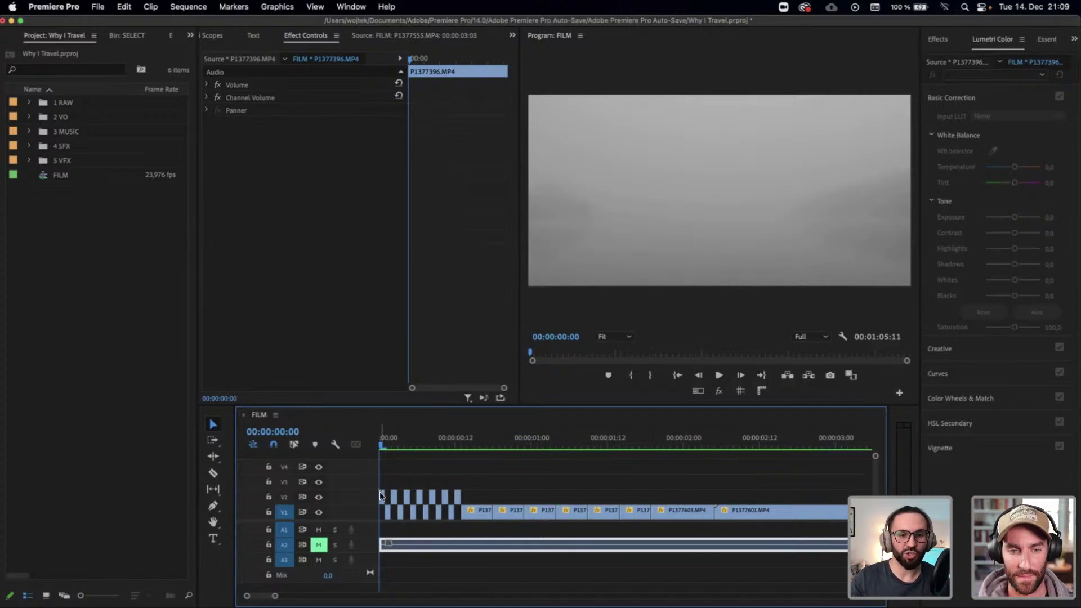
left_click(386, 446)
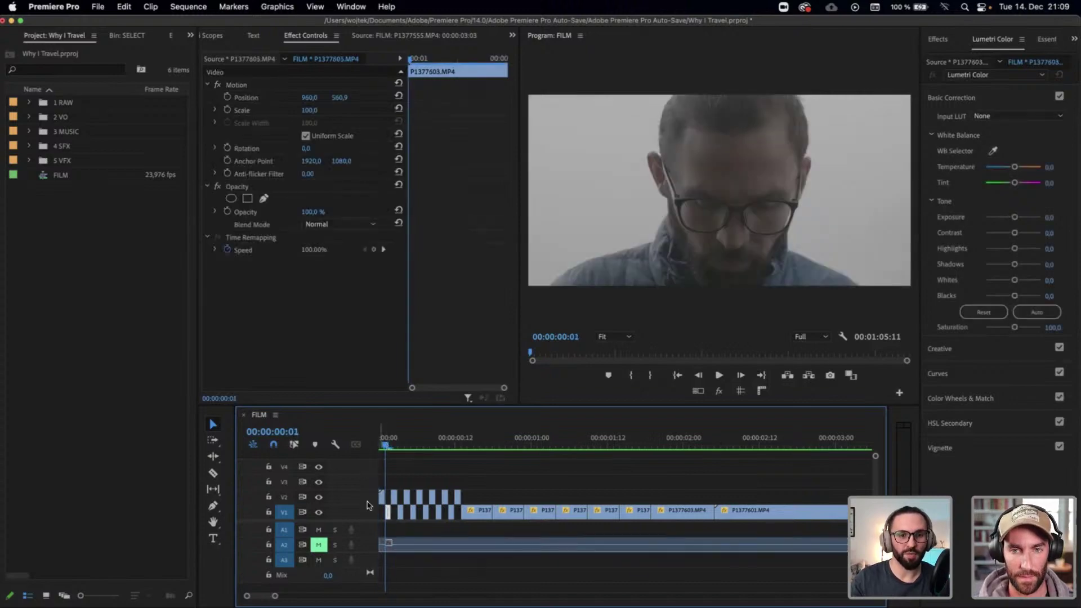
right_click(380, 501)
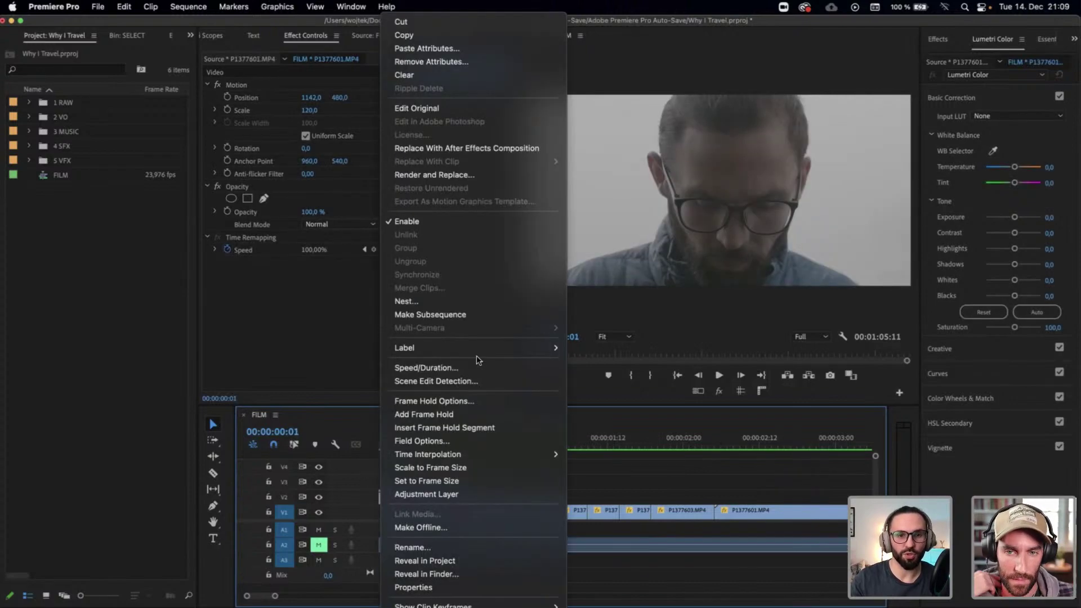
mouse_move(485, 353)
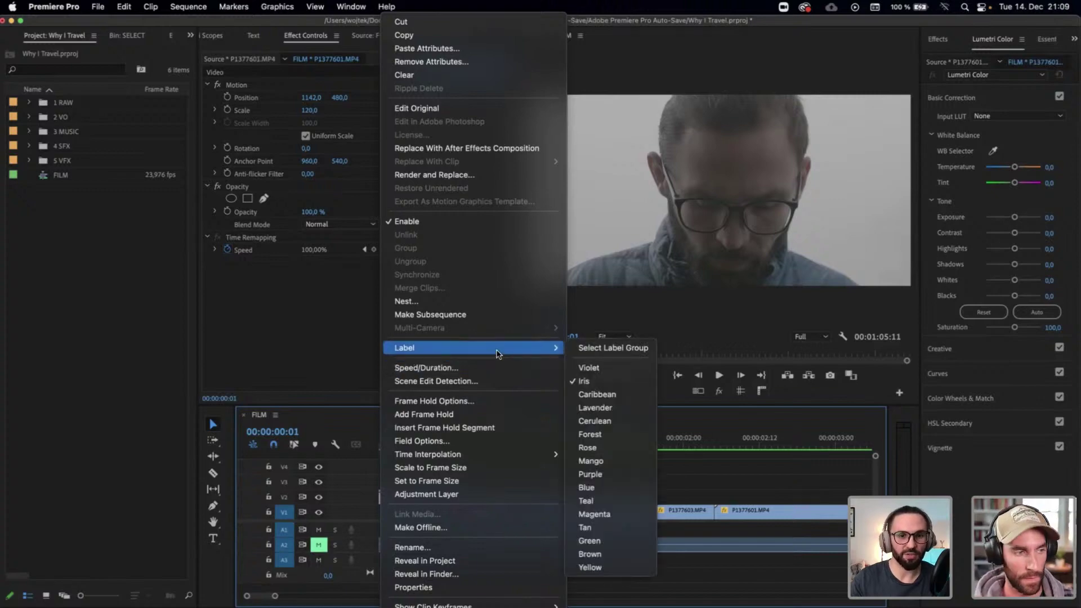
left_click(381, 509)
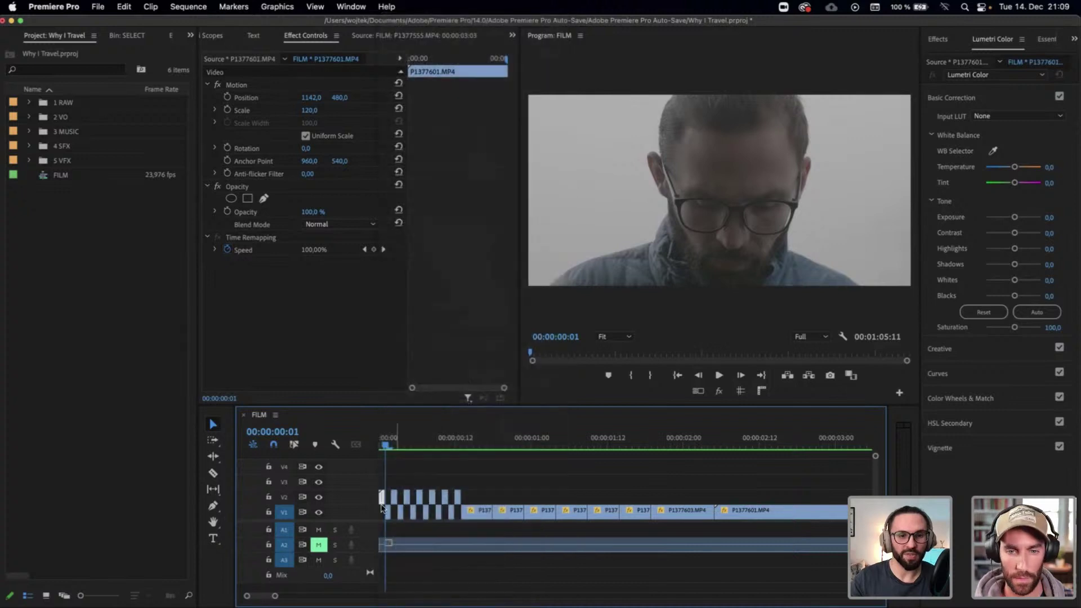
Open the first V2 clip in the Source monitor and review the transition from fog clip P1377601.MP4 to lake clip P1377555.MP4
double_click(382, 508)
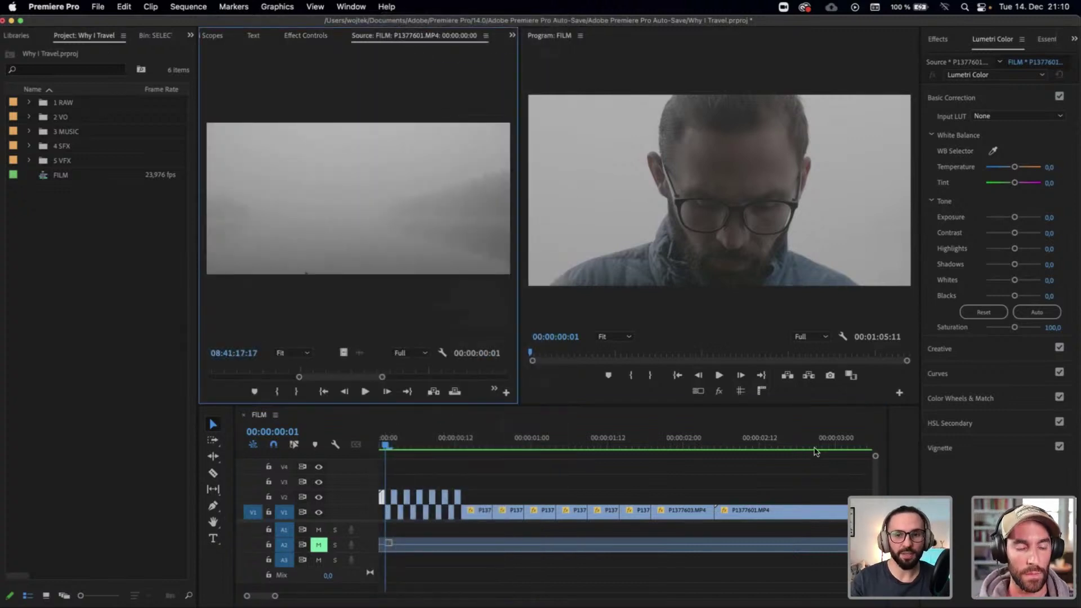
left_click(756, 441)
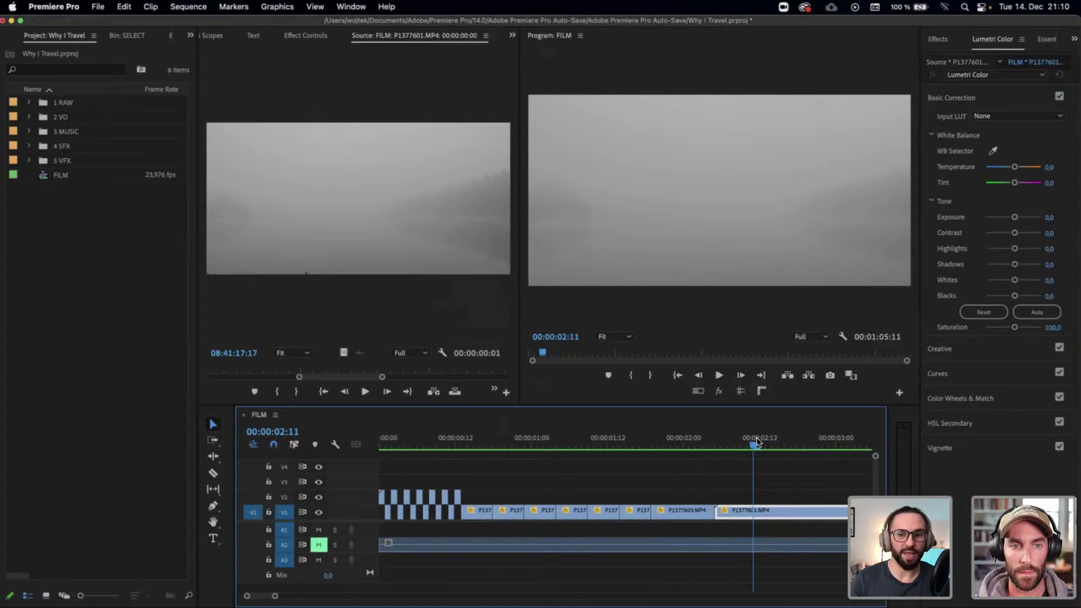
key("minus")
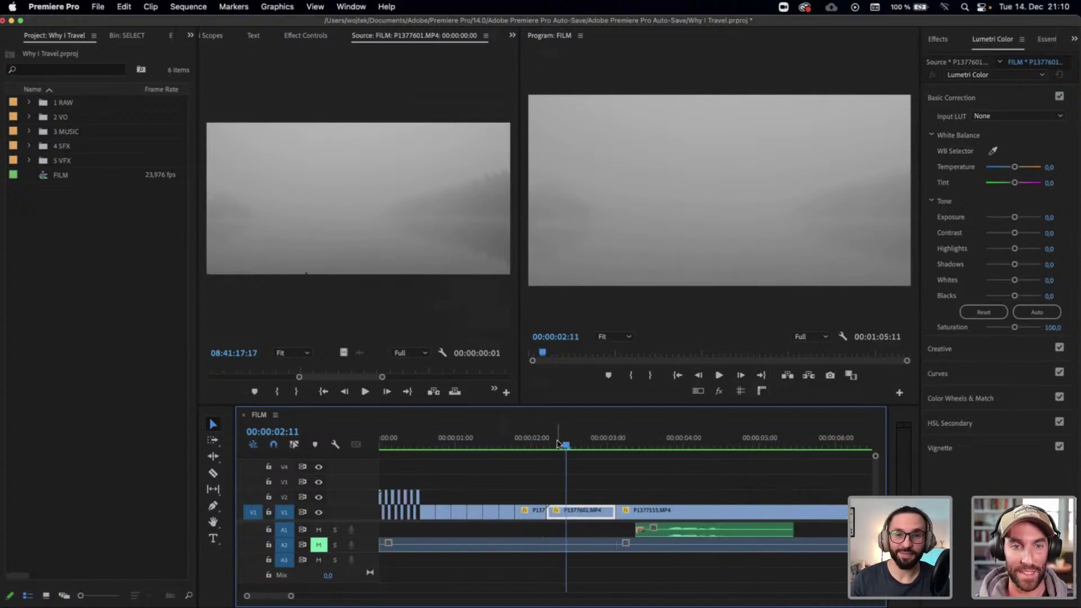
mouse_move(620, 445)
left_mouse_down()
mouse_move(608, 445)
mouse_move(632, 446)
left_mouse_up()
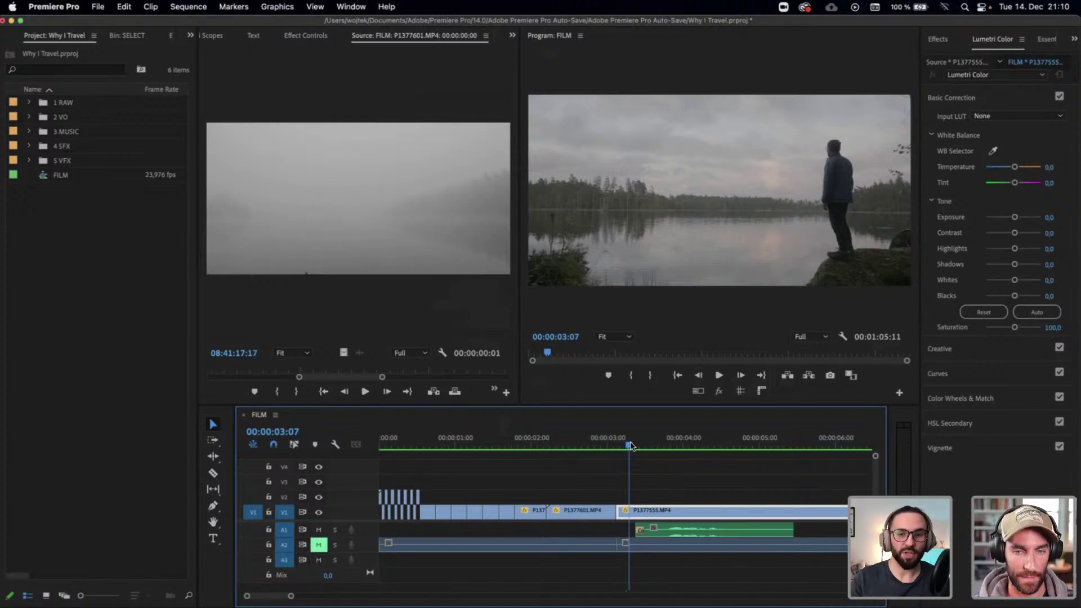
left_click(570, 446)
left_click(591, 445)
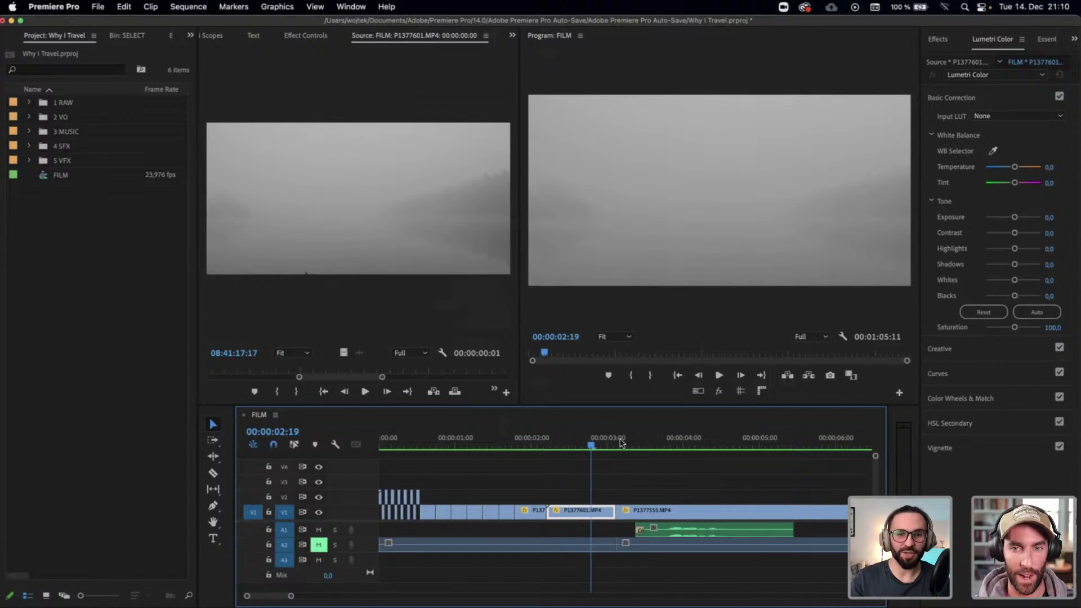
left_click(621, 444)
left_click(668, 444)
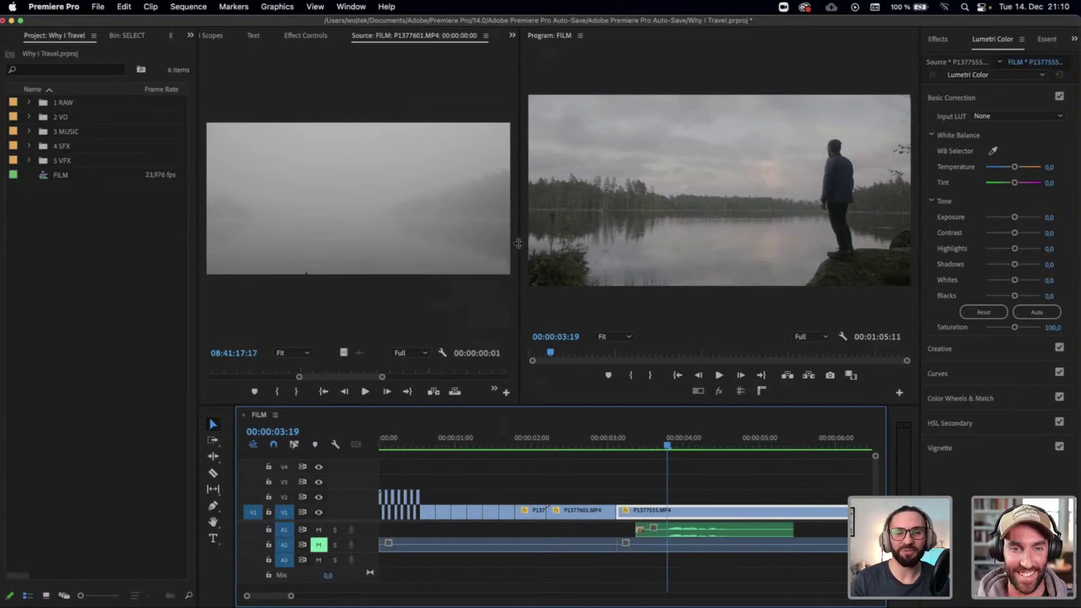
Widen the Source monitor area and scrub through the opening shots up to the P1377555.MP4 lake clip
left_click_drag(518, 244, 554, 249)
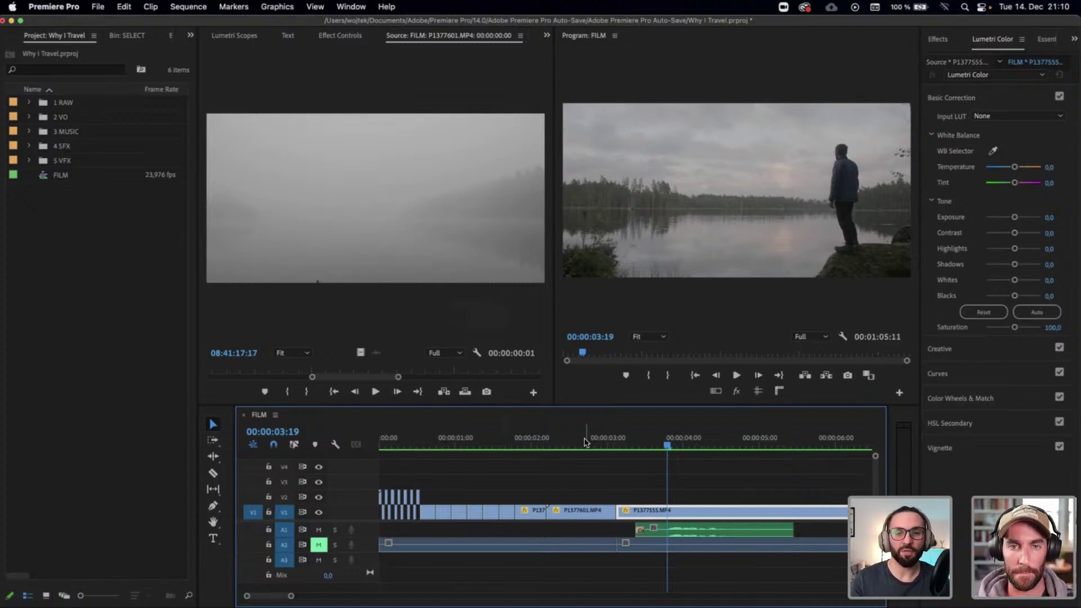
left_click_drag(583, 443, 473, 456)
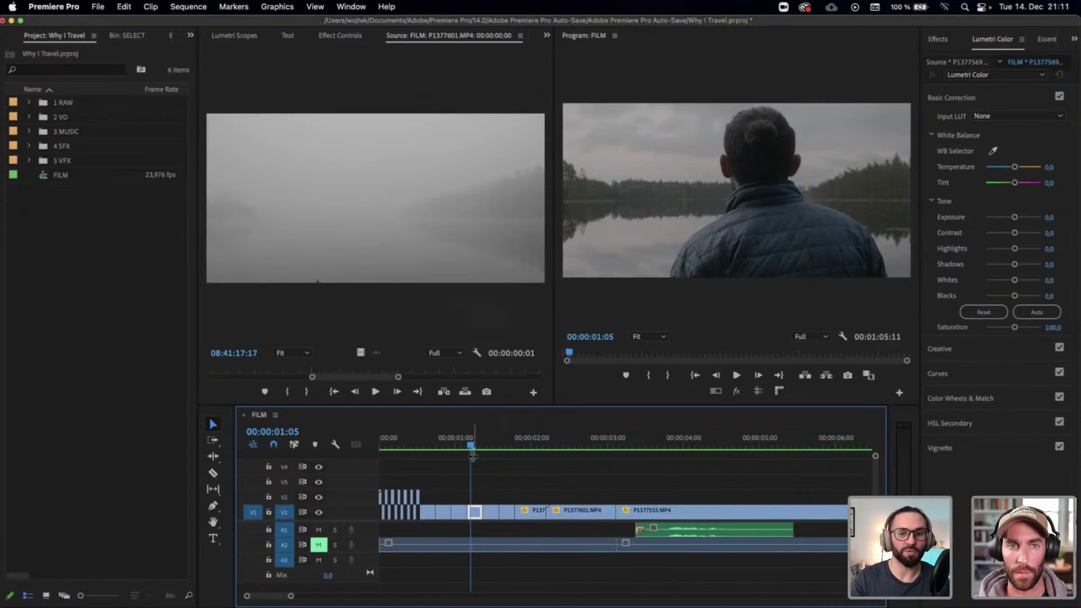
left_click_drag(472, 437, 659, 450)
Animate the P1377555.MP4 lake clip's Scale with keyframes, from 50 at the clip's start to 55 at its end
scroll(629, 455, "right", 3)
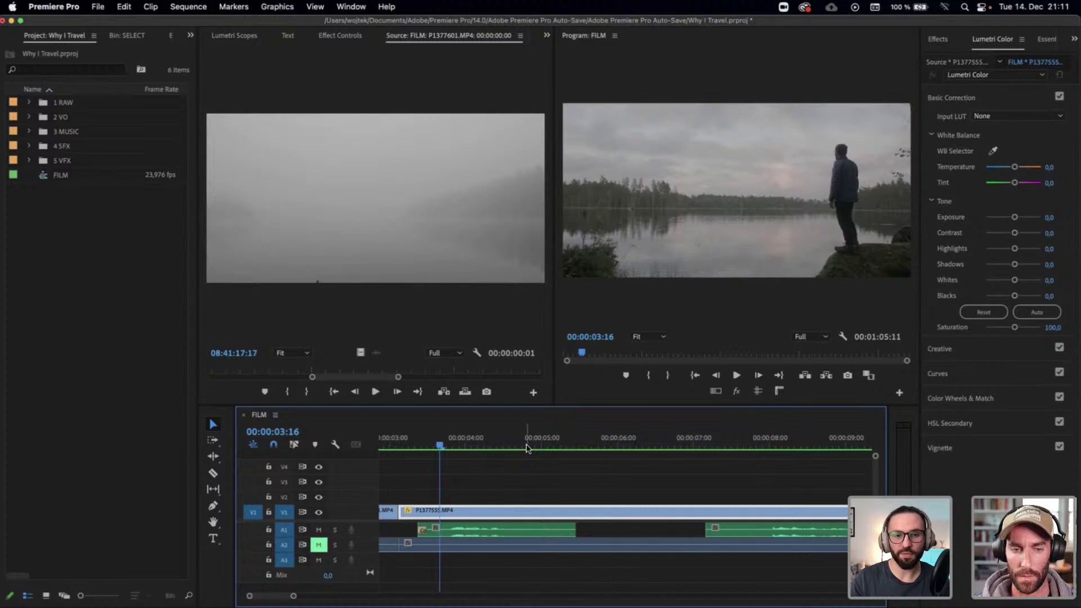
key("minus")
key("minus")
key("minus")
left_click(469, 442)
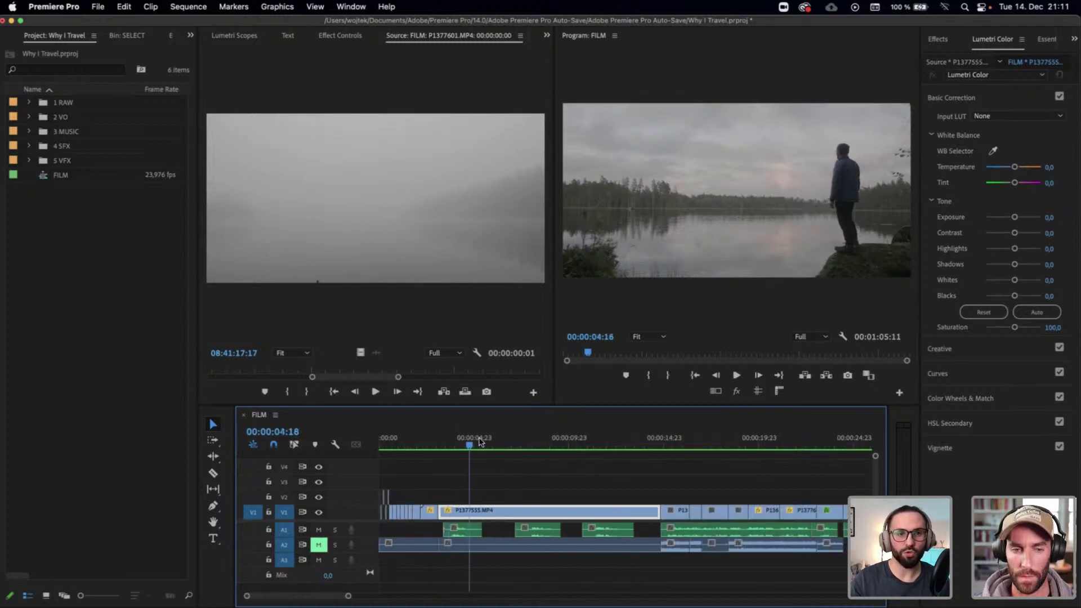
left_click(478, 442)
left_click(340, 36)
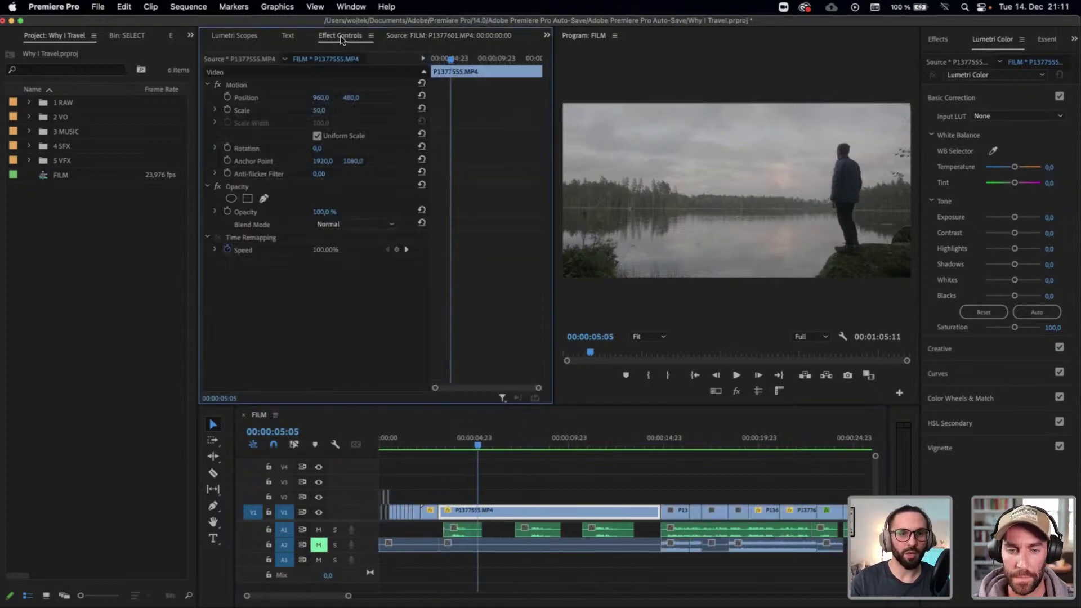
left_click(228, 109)
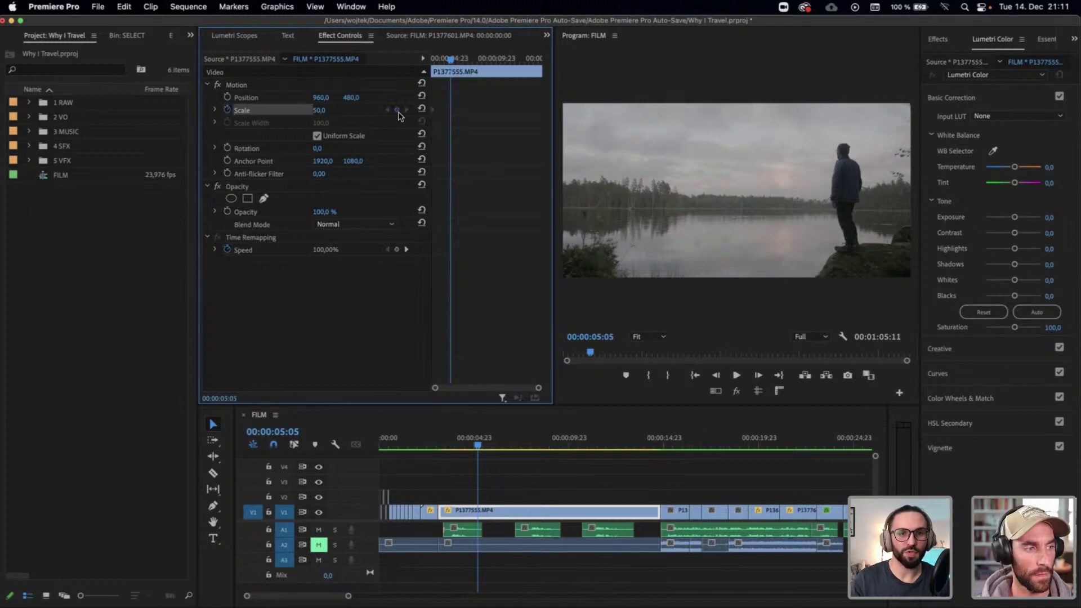
left_click(329, 109)
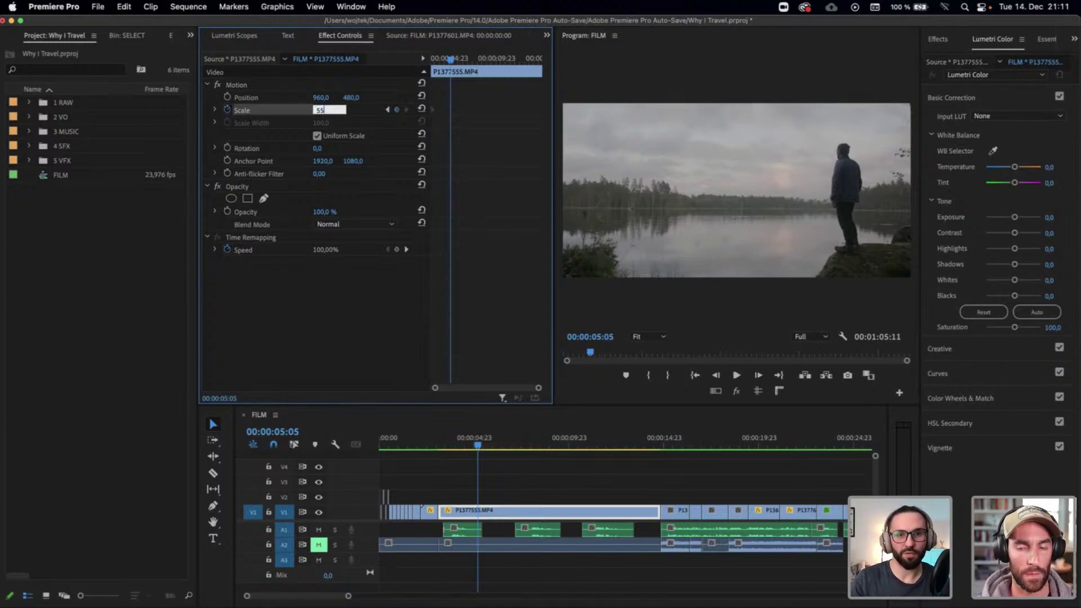
key("Return")
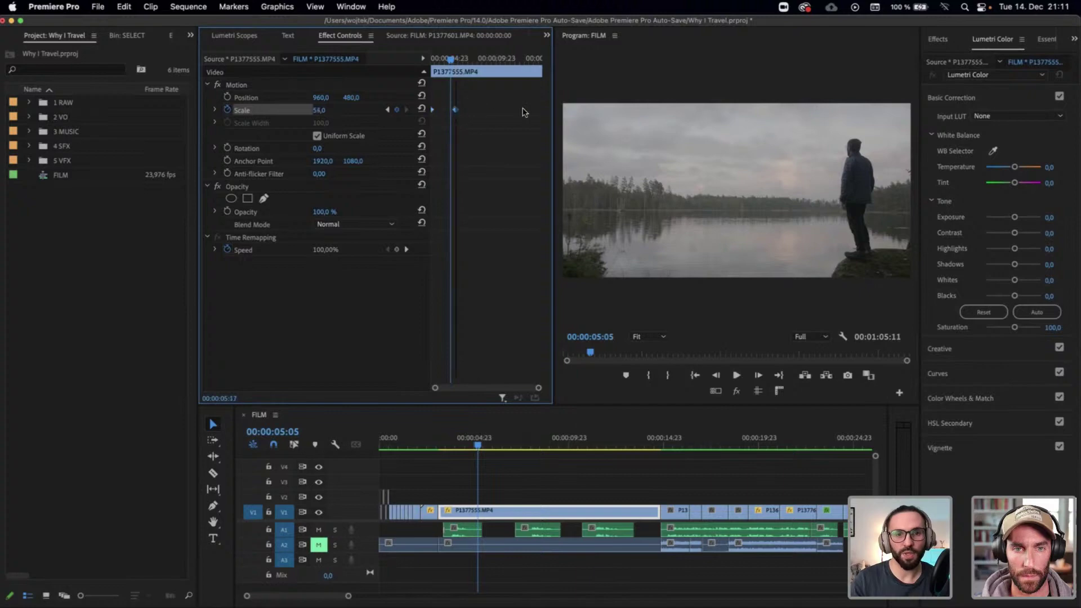
left_click_drag(455, 109, 547, 114)
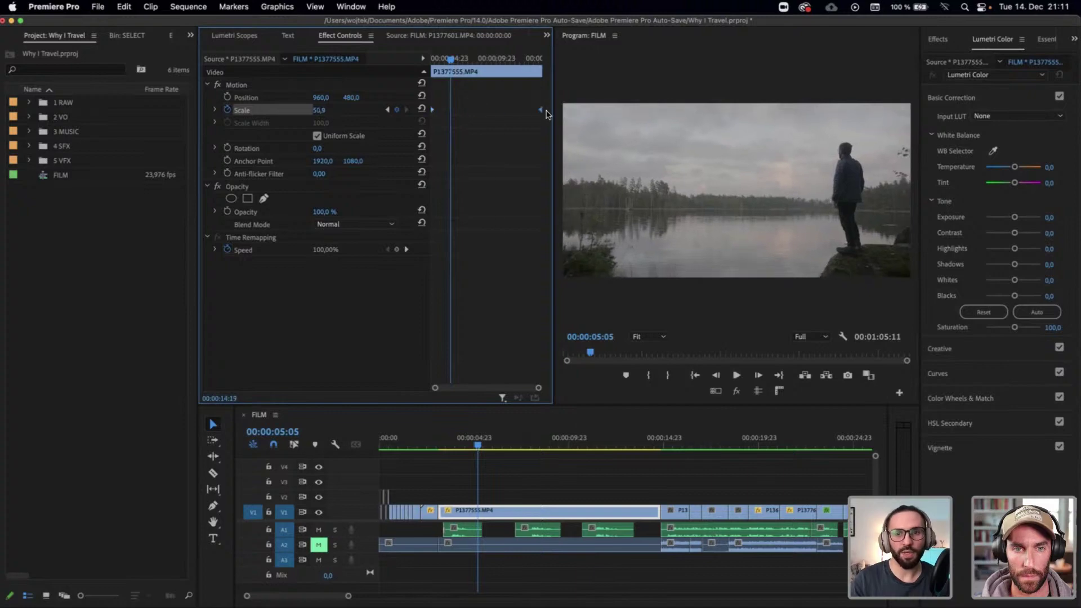
Keyframe the lake clip's horizontal position from 960 to about 865, then move the ending Position and Scale keyframes to the clip's end
left_click(228, 98)
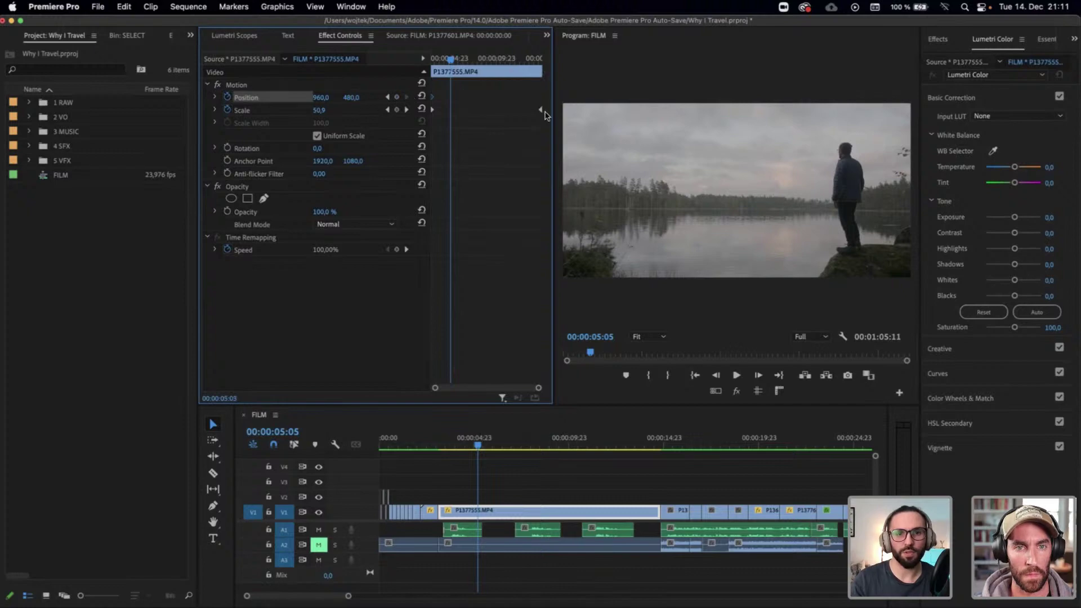
left_click(406, 109)
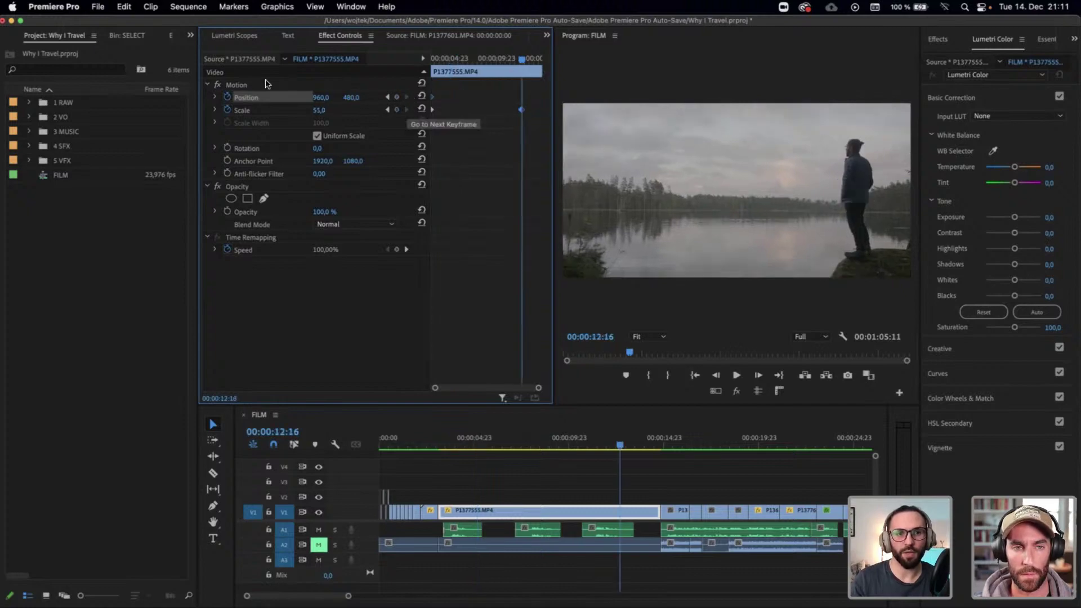
left_click(267, 84)
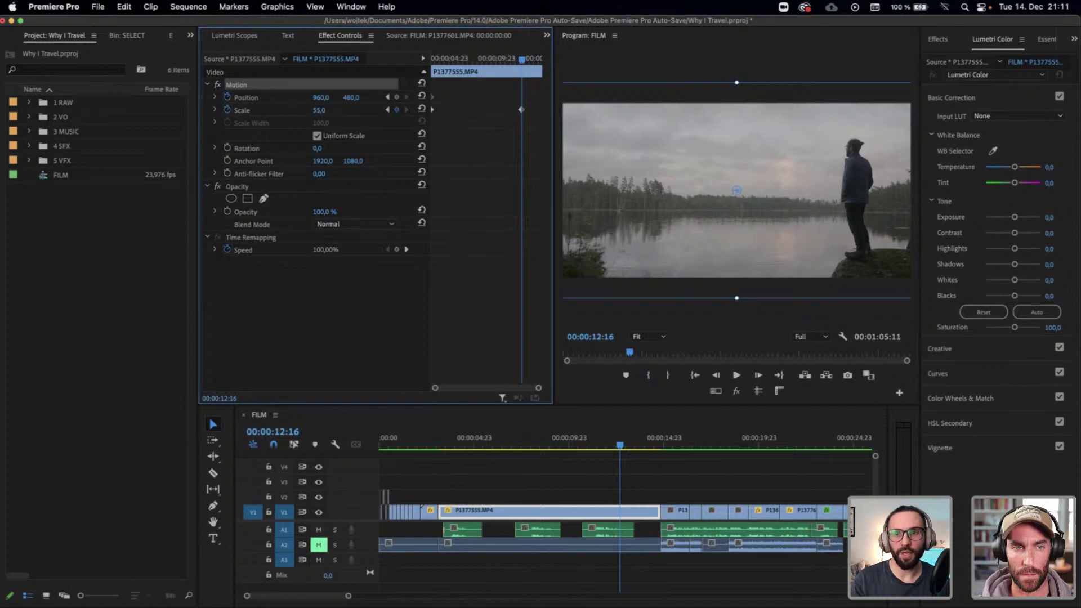
left_click_drag(321, 97, 267, 98)
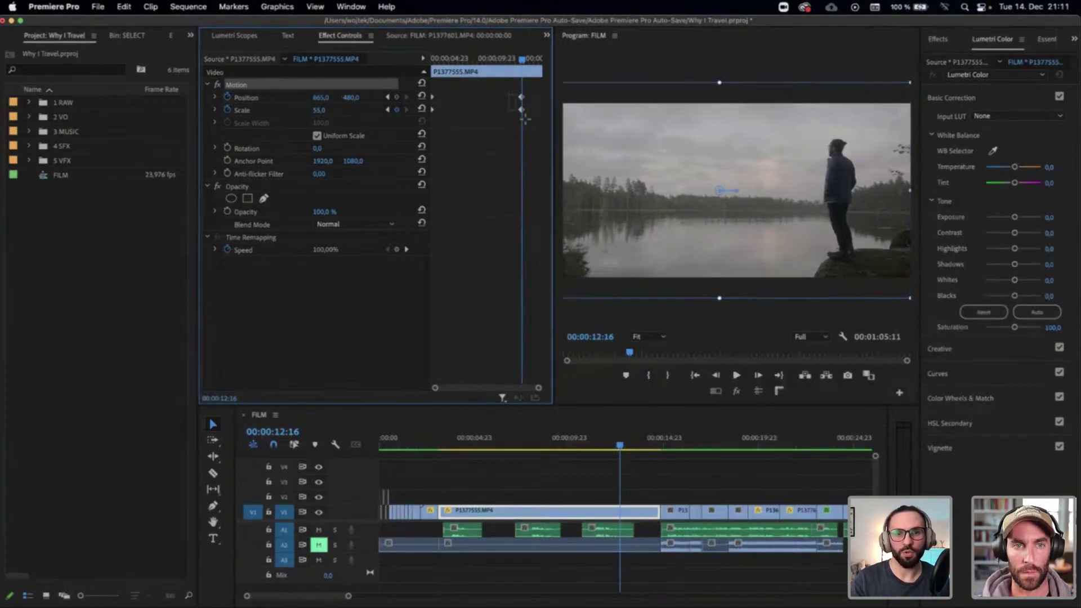
left_click_drag(573, 115, 573, 132)
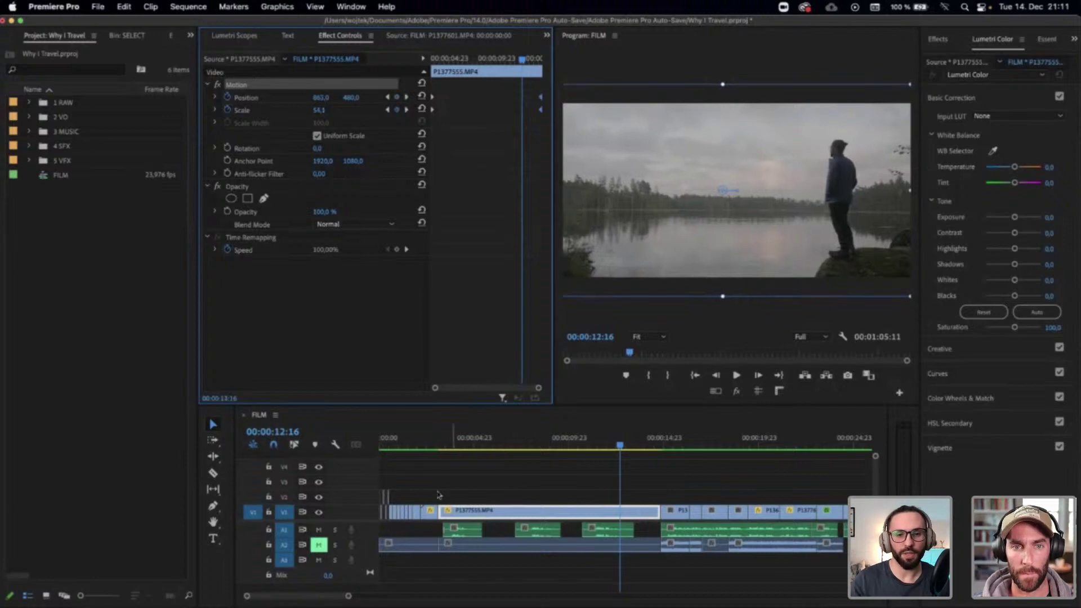
Play the animated lake clip from just before its start at 00:00:02:21 and check the framing of its final frames
left_click(434, 447)
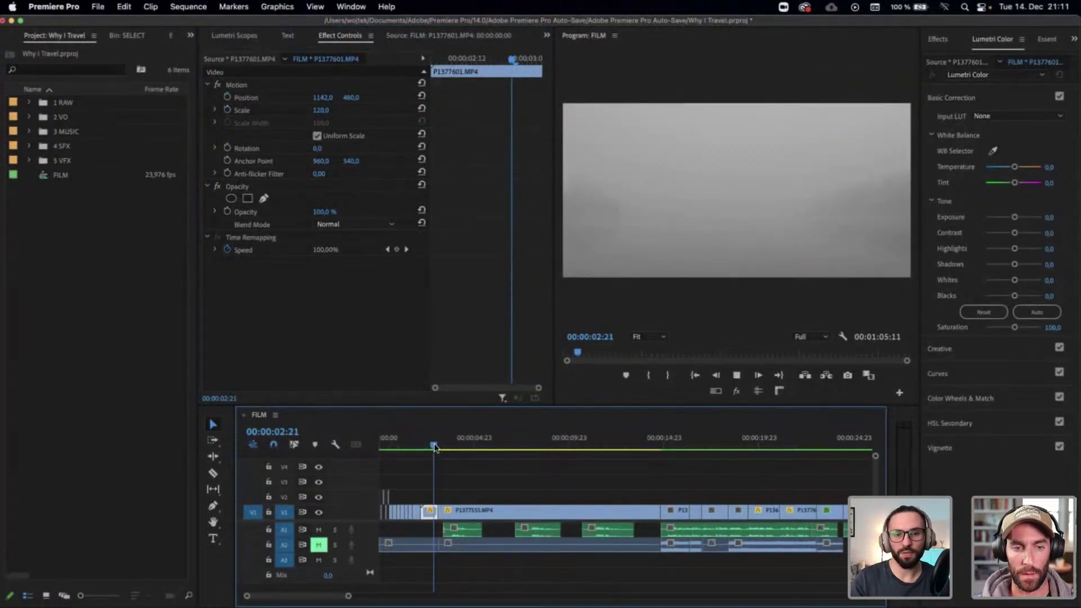
key("space")
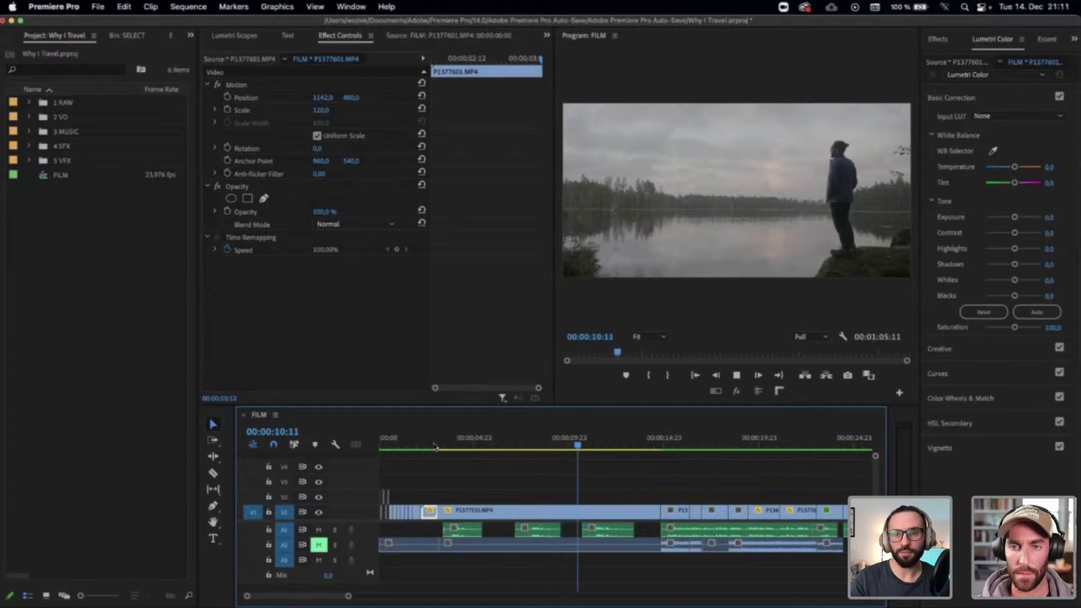
key("space")
scroll(450, 444, "down", 5)
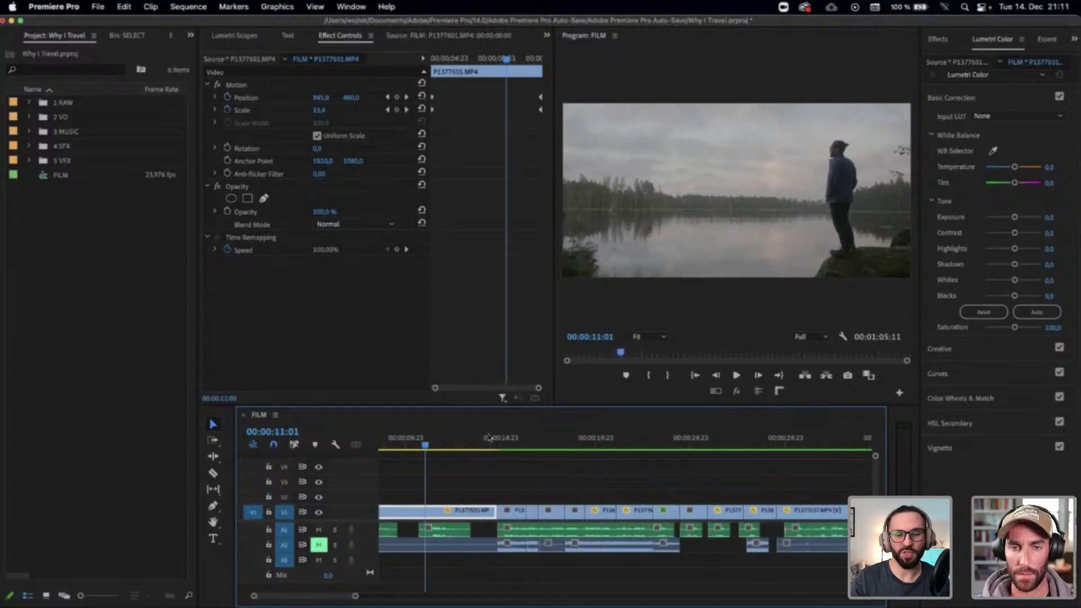
left_click(496, 444)
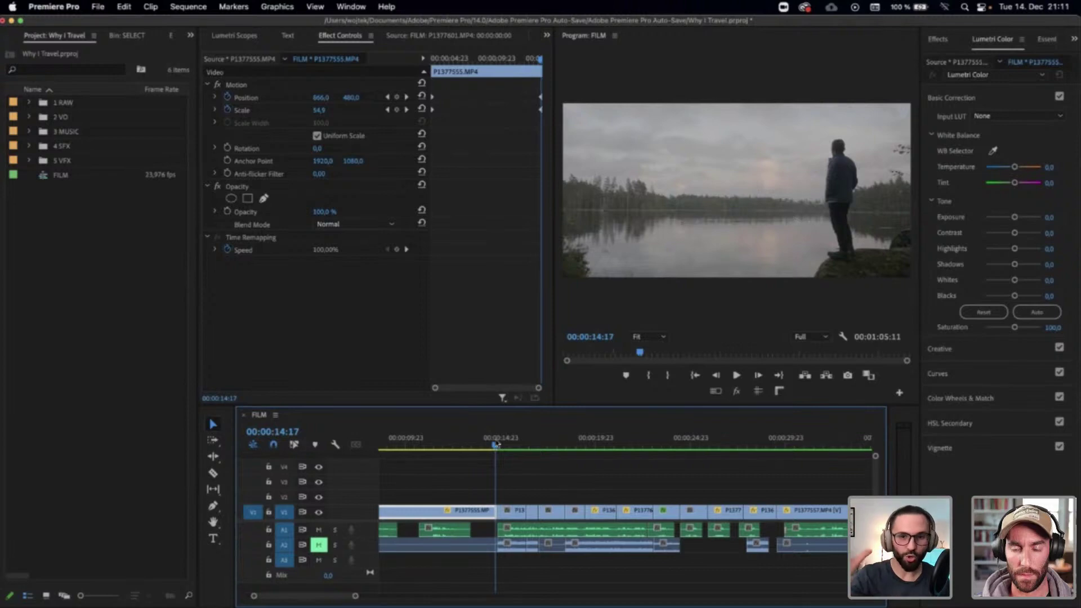
left_click_drag(496, 445, 494, 442)
Scrub from the end of the lake clip through the cliff jump and sunset pier shots to the van clip P1366090.MP4
key("minus")
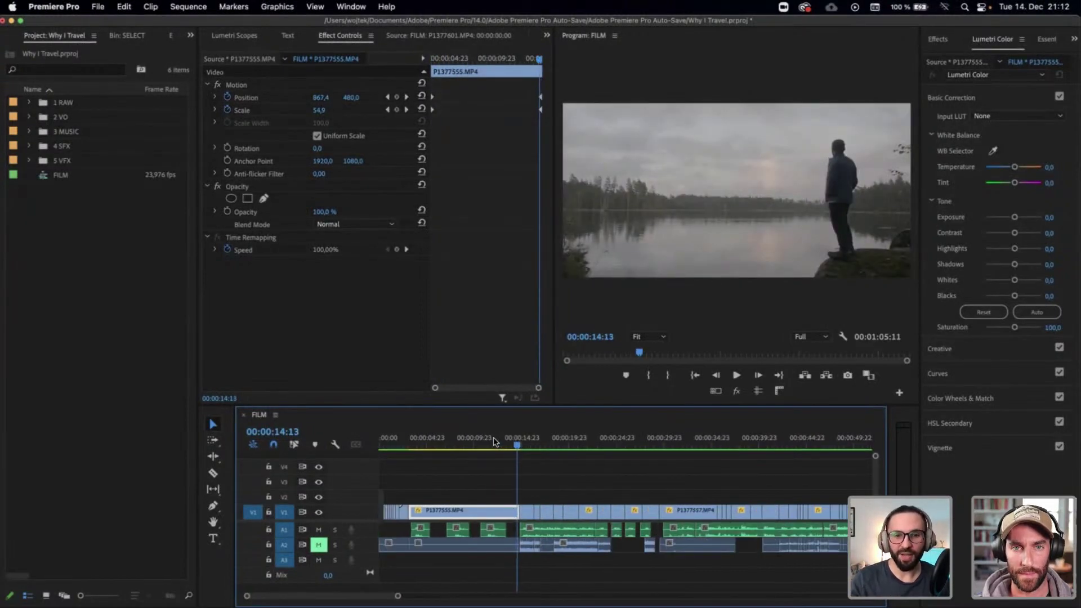
left_click(522, 444)
mouse_move(523, 445)
left_mouse_down()
mouse_move(548, 449)
mouse_move(517, 447)
mouse_move(540, 448)
left_mouse_up()
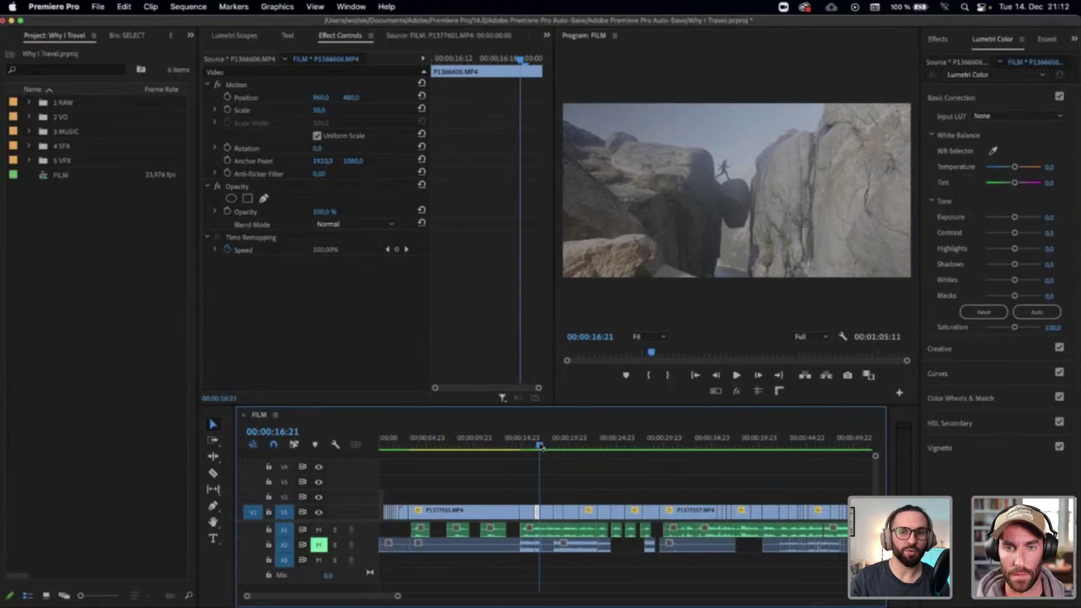
left_click_drag(542, 447, 540, 446)
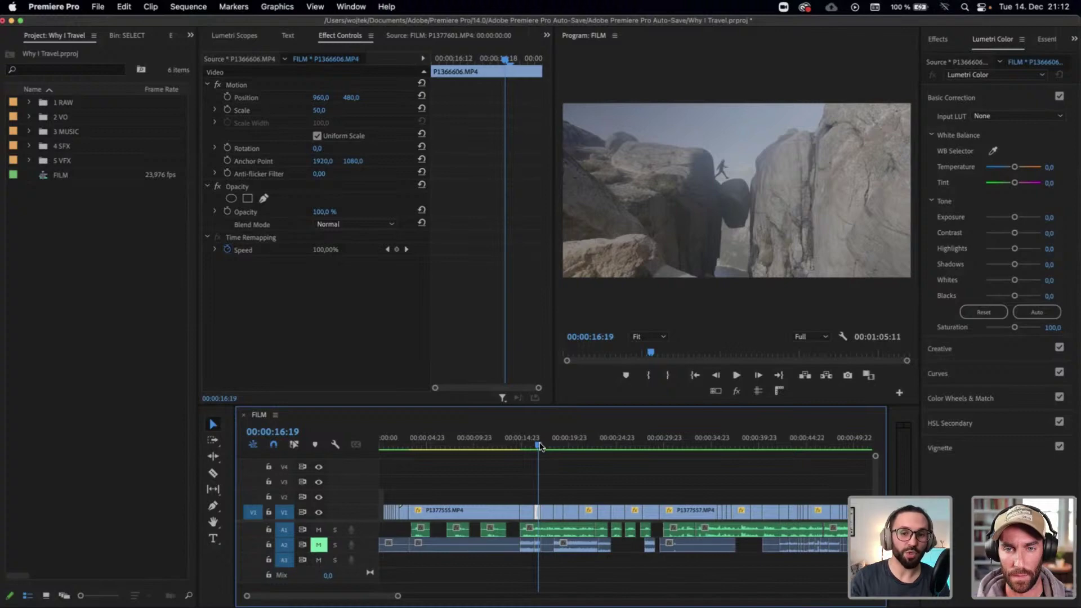
left_click_drag(541, 447, 585, 441)
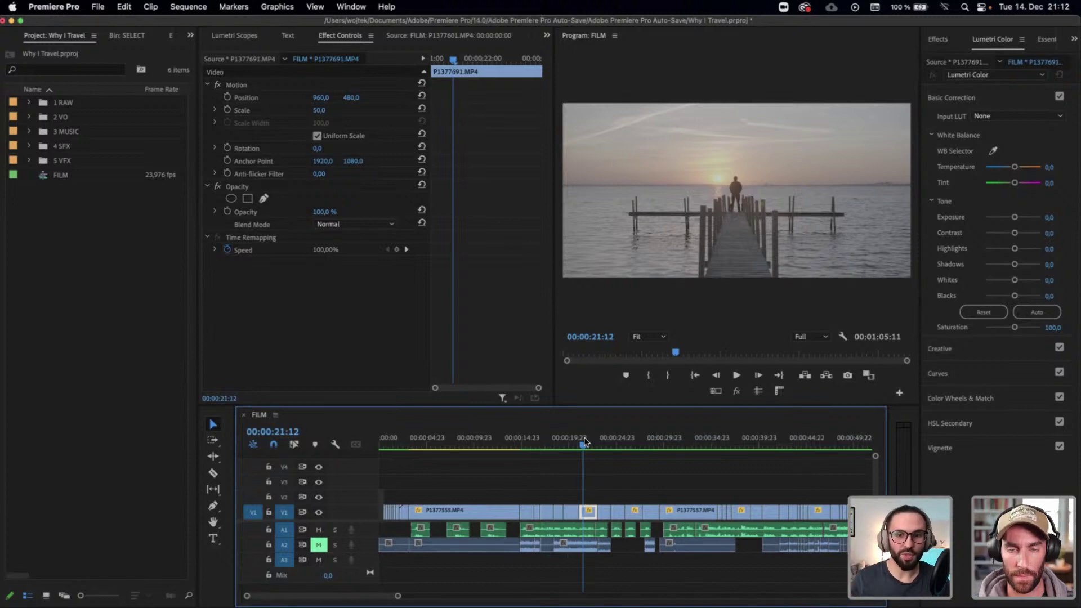
left_click_drag(585, 441, 601, 444)
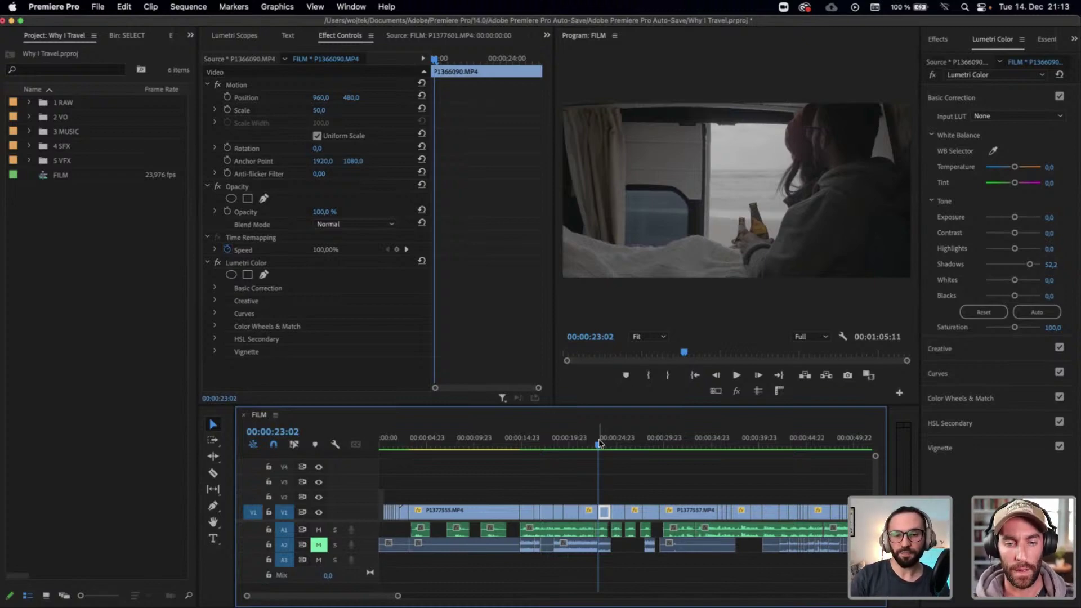
left_click_drag(599, 445, 603, 446)
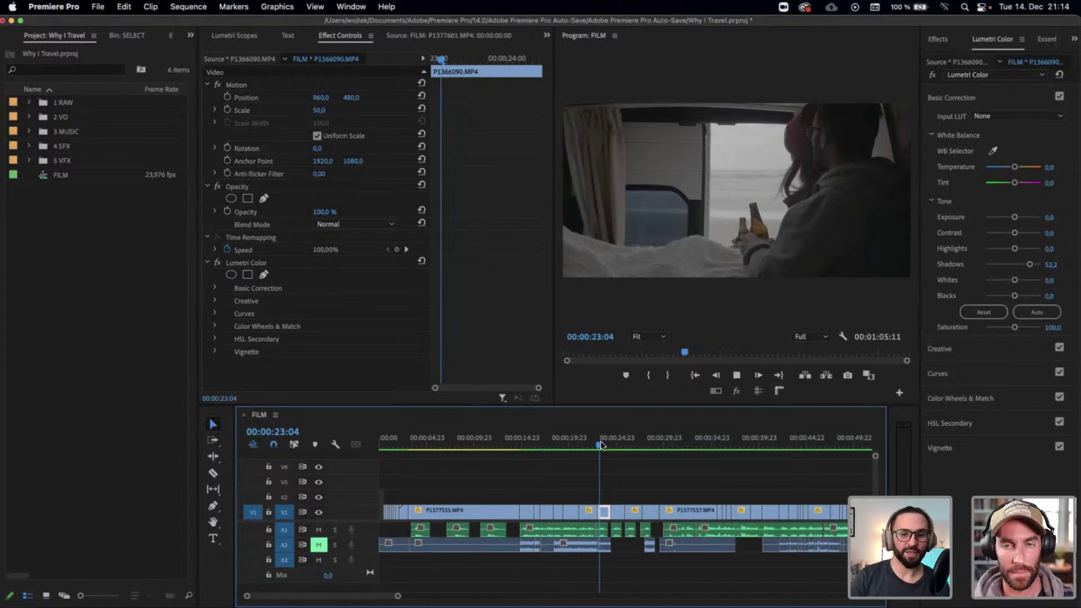
Play on from the van clip, then examine hiking clip P1377004.MP4 and cliff clip P1366573.MP4 up to the start of P1377557.MP4
key("space")
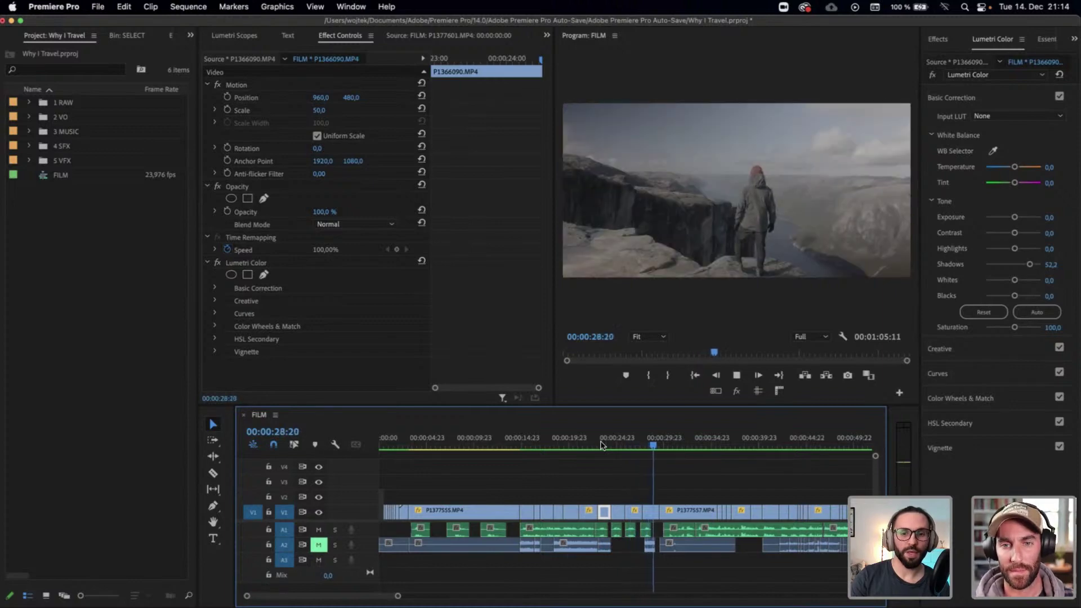
left_click(629, 444)
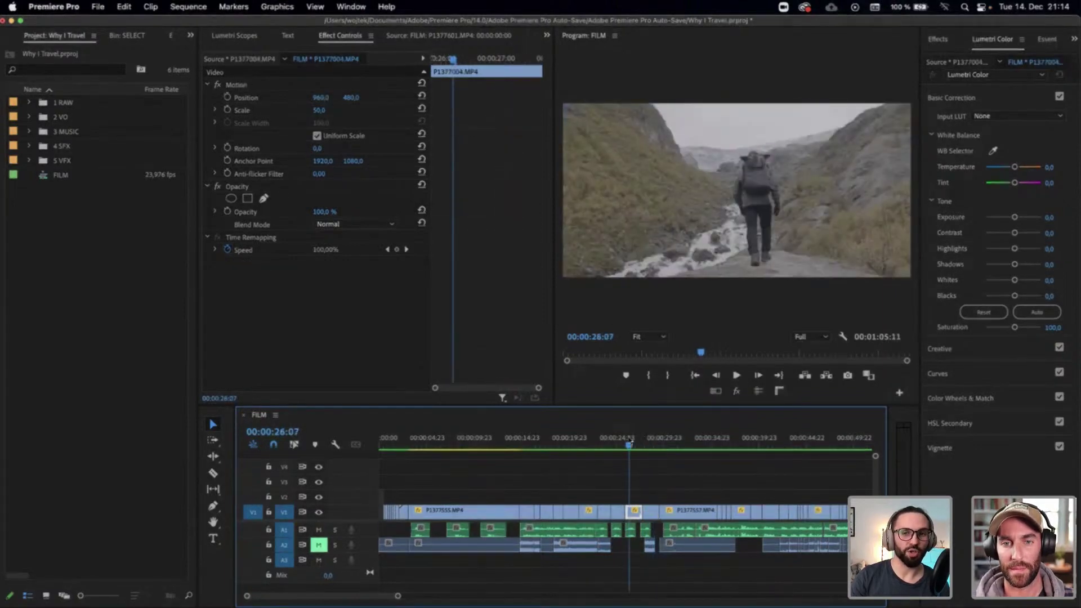
left_click_drag(629, 445, 638, 444)
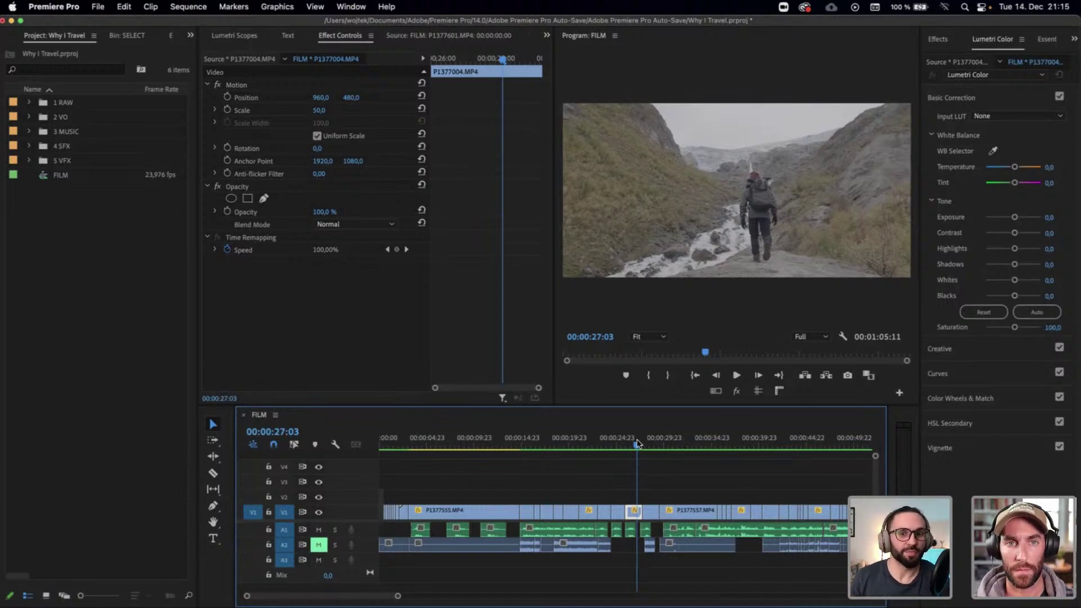
left_click_drag(638, 444, 651, 451)
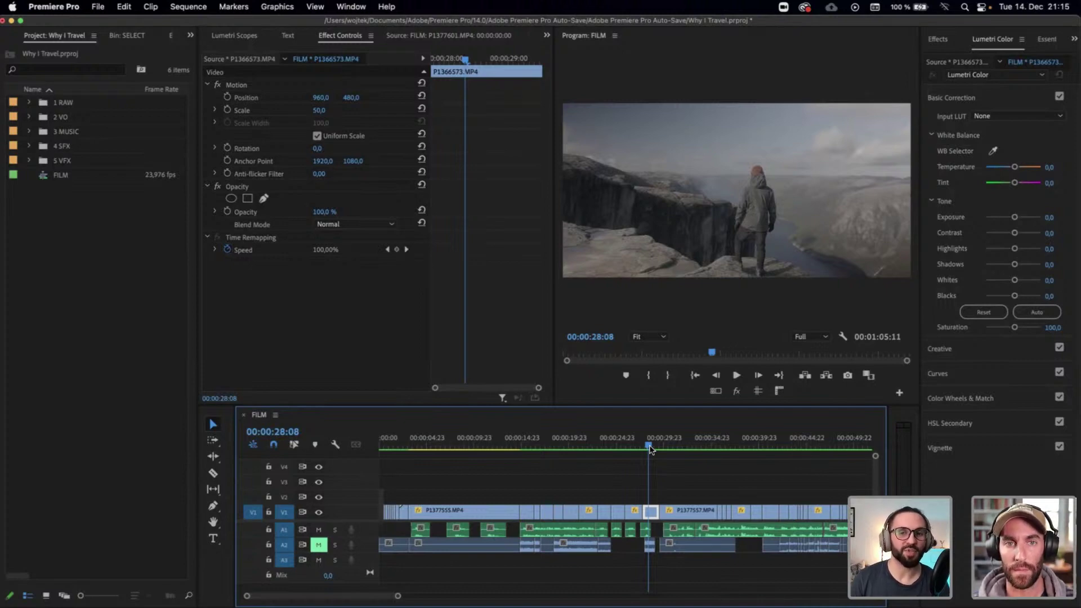
left_click_drag(650, 449, 666, 454)
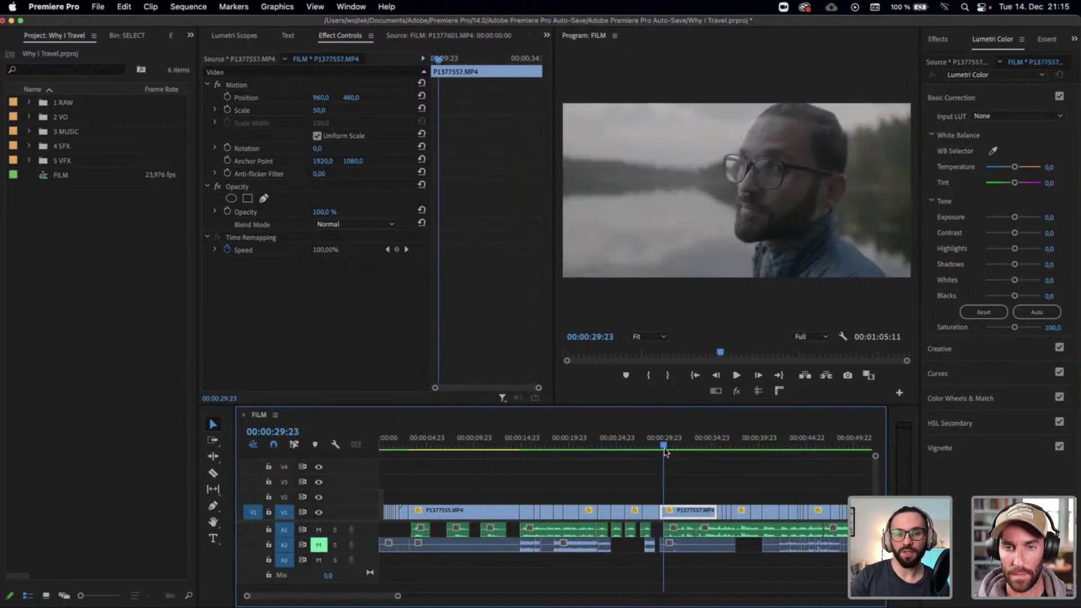
Compare the wide lake clip P1377555.MP4 with close-up P1377557.MP4, scrubbing the close-up through the head turn to 00:00:34:18
left_click(455, 446)
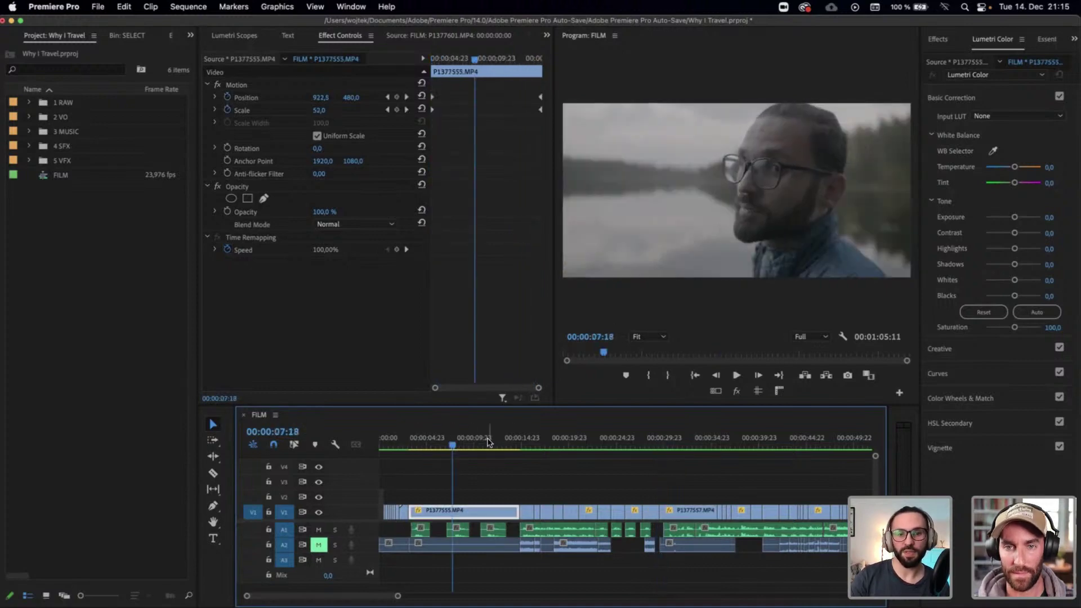
key("Right")
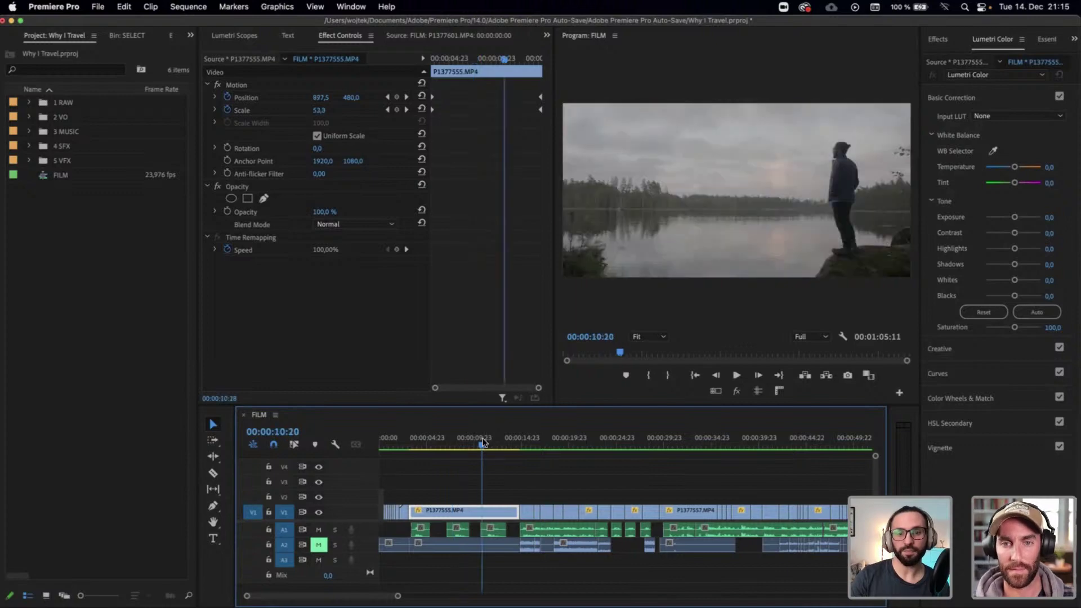
left_click(666, 445)
left_click_drag(666, 445, 673, 447)
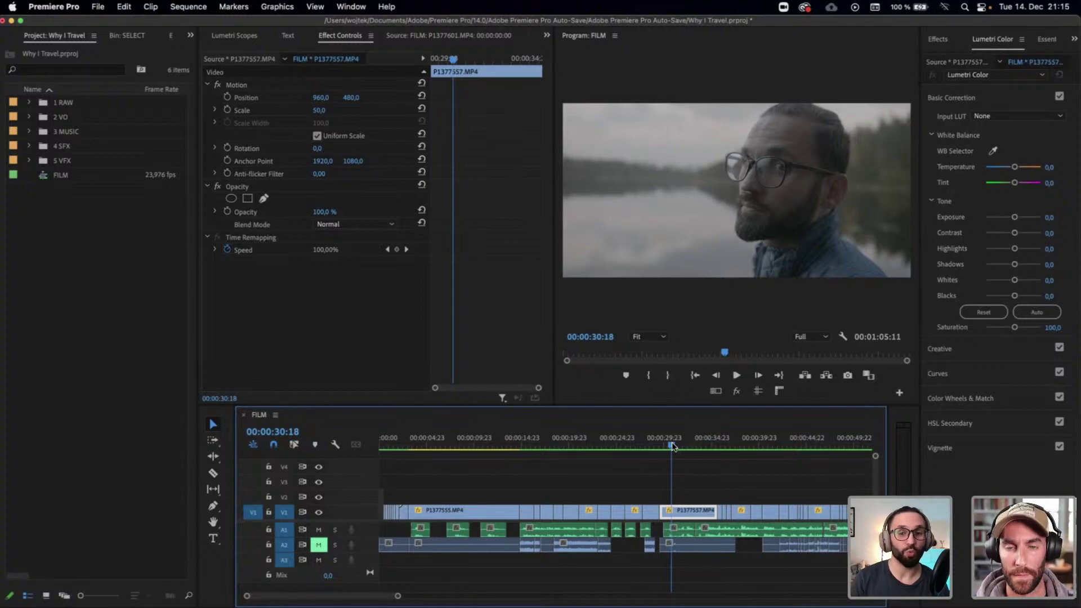
left_click_drag(689, 446, 696, 447)
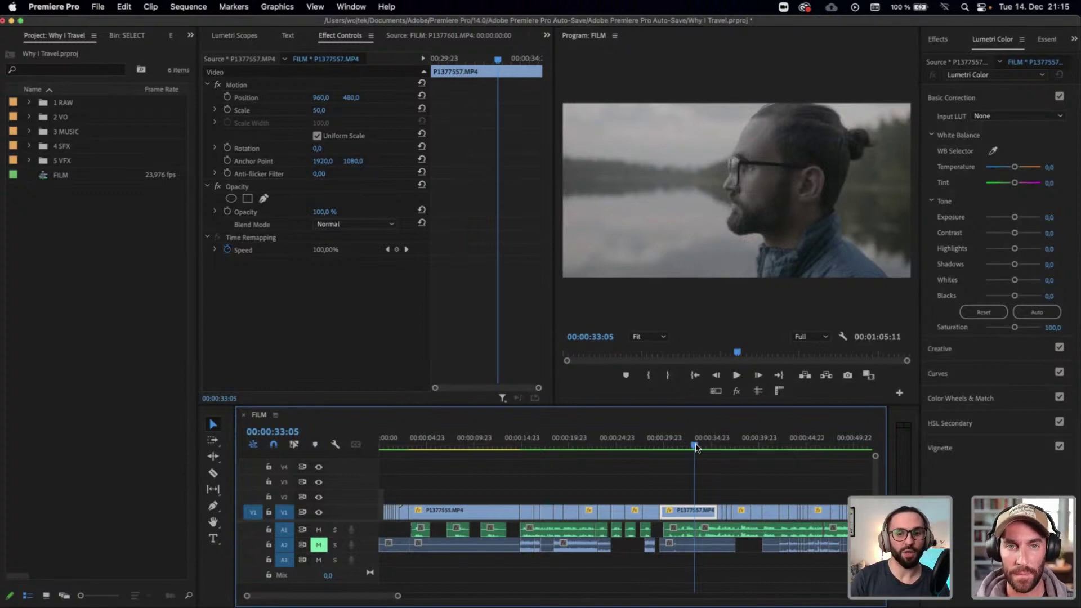
left_click_drag(697, 446, 656, 447)
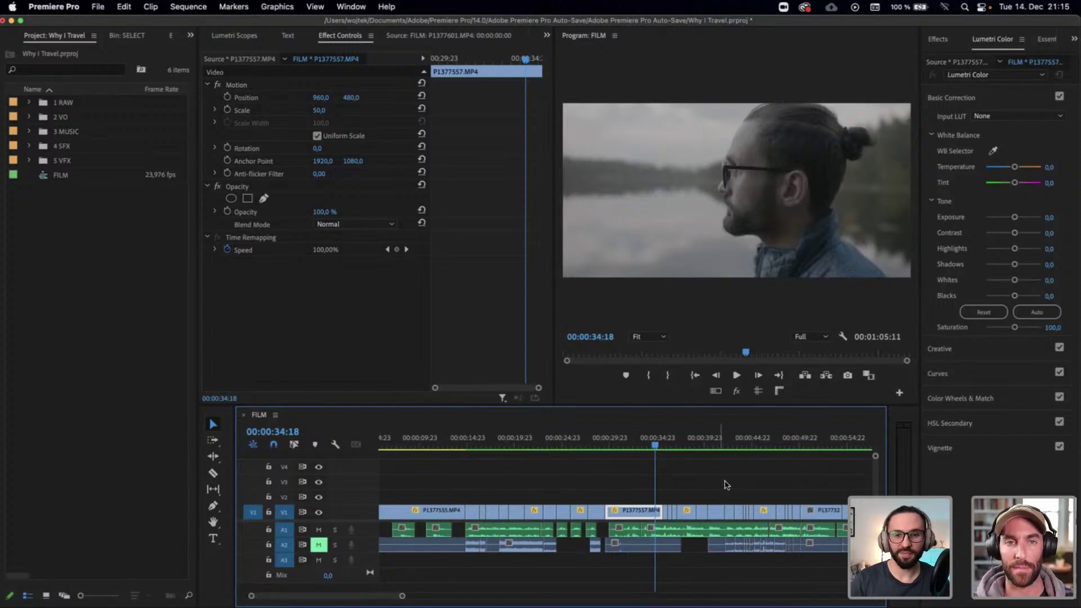
Look over the rest of the sequence and scrub past the close-up to the repeated cliff clip P1366573.MP4 at 00:00:38:18
scroll(726, 484, "right", 3)
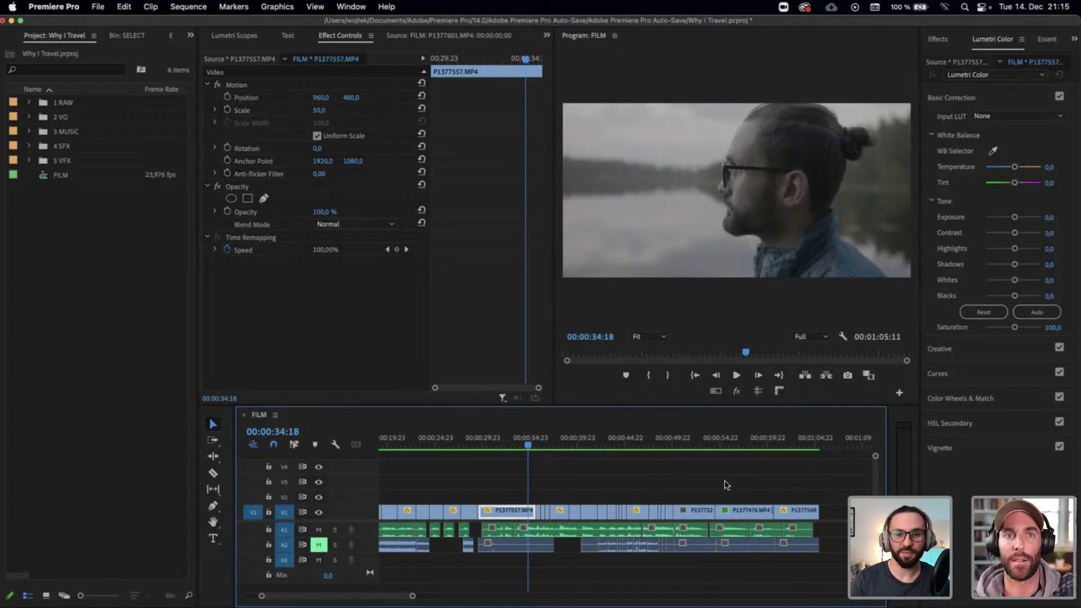
scroll(630, 485, "left", 3)
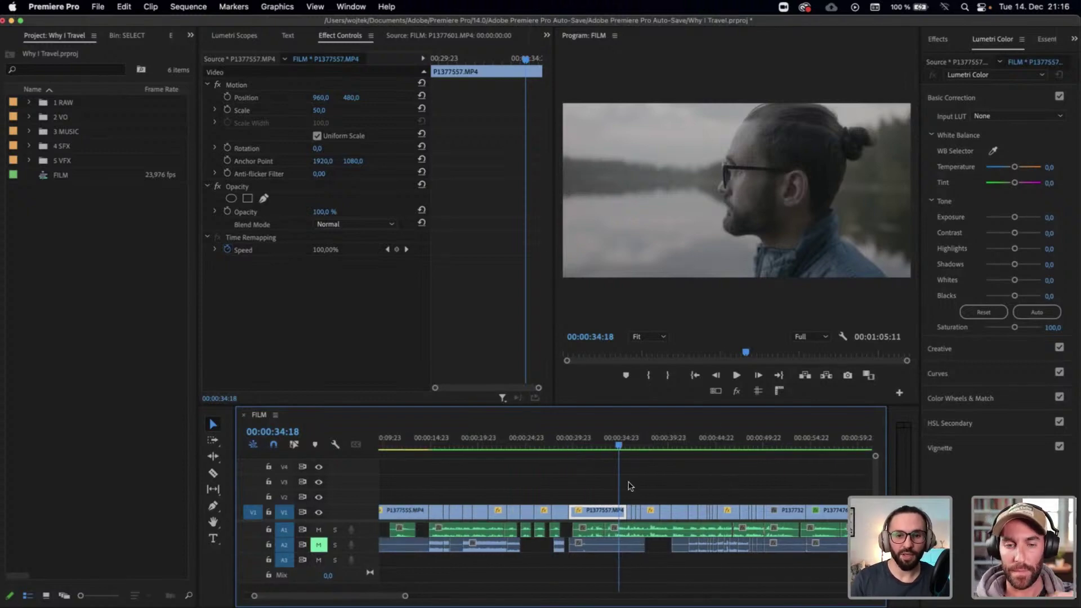
left_click_drag(596, 446, 659, 457)
left_click_drag(656, 457, 658, 454)
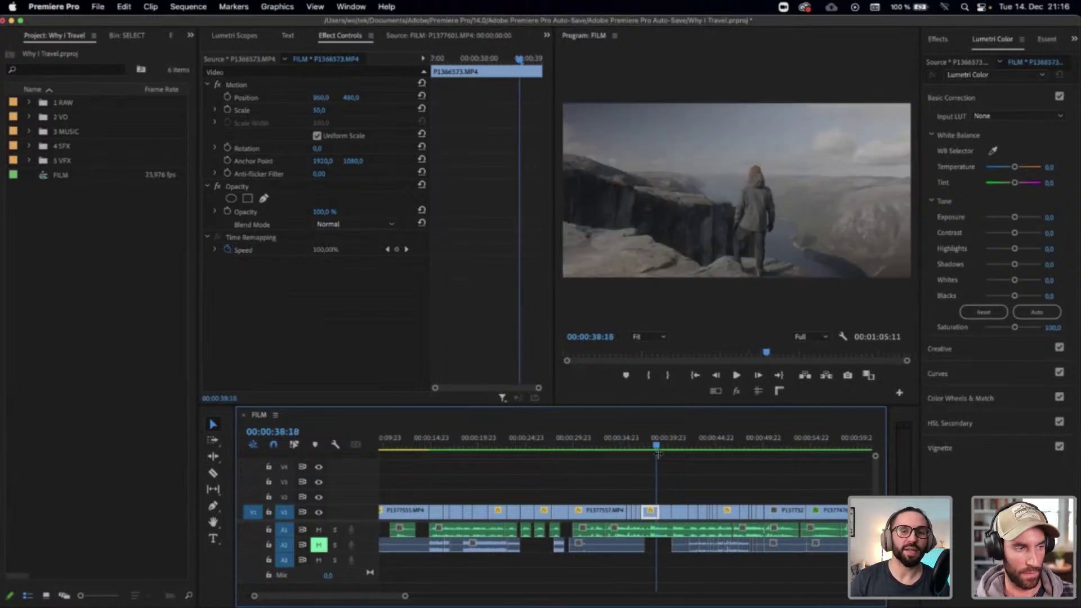
Scrub from the cliff clip past P1377397.MP4 to shoe clip P1377722.MP4, then play from 00:00:44:18 to forest clip P1377616.MP4
left_click_drag(658, 444, 690, 447)
scroll(707, 469, "right", 5)
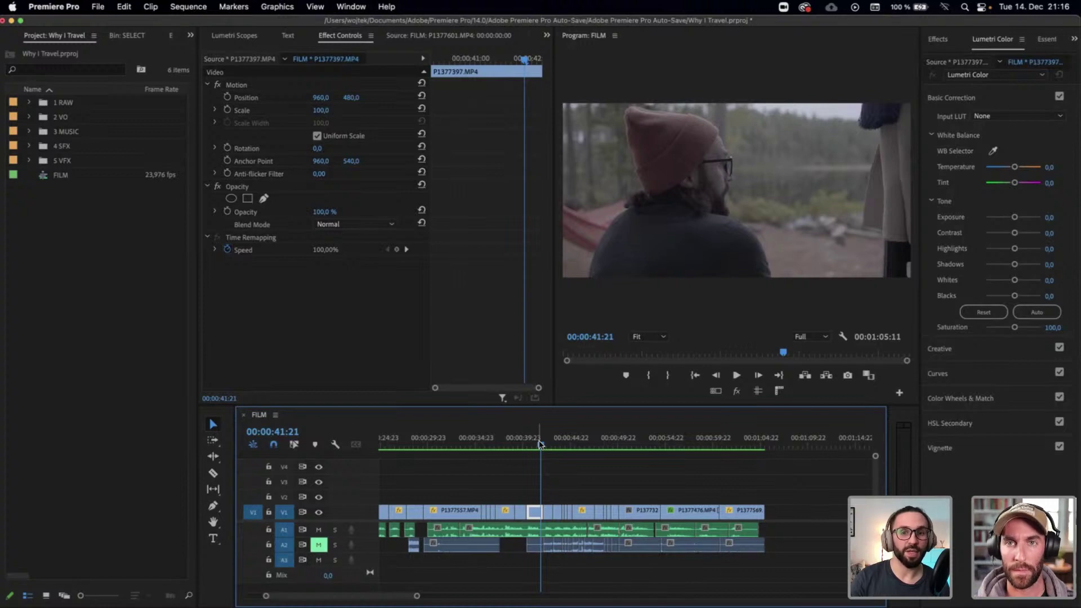
left_click_drag(539, 444, 577, 446)
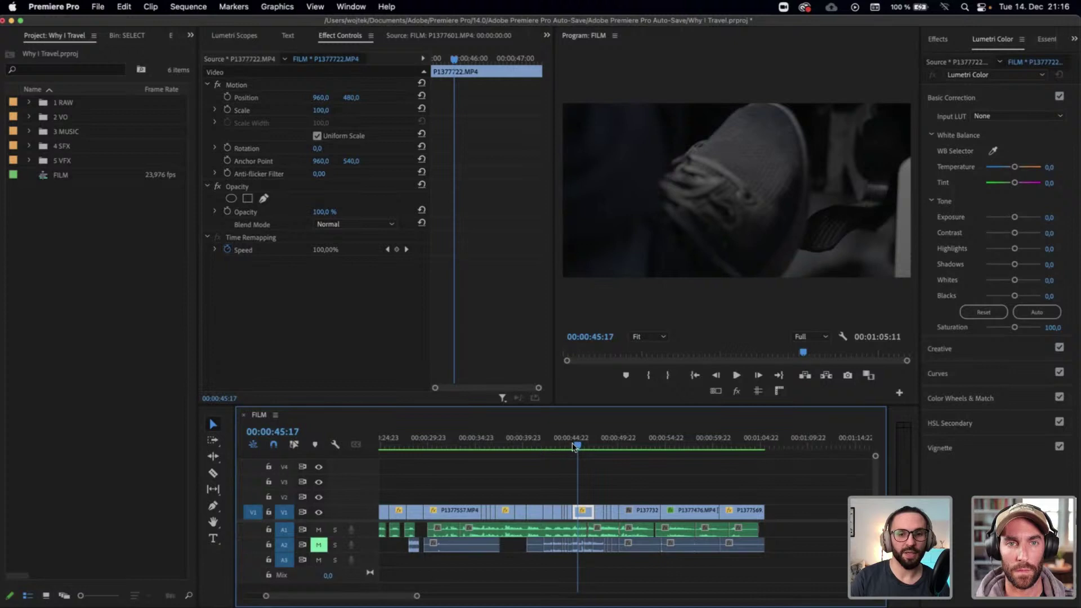
left_click_drag(577, 447, 570, 445)
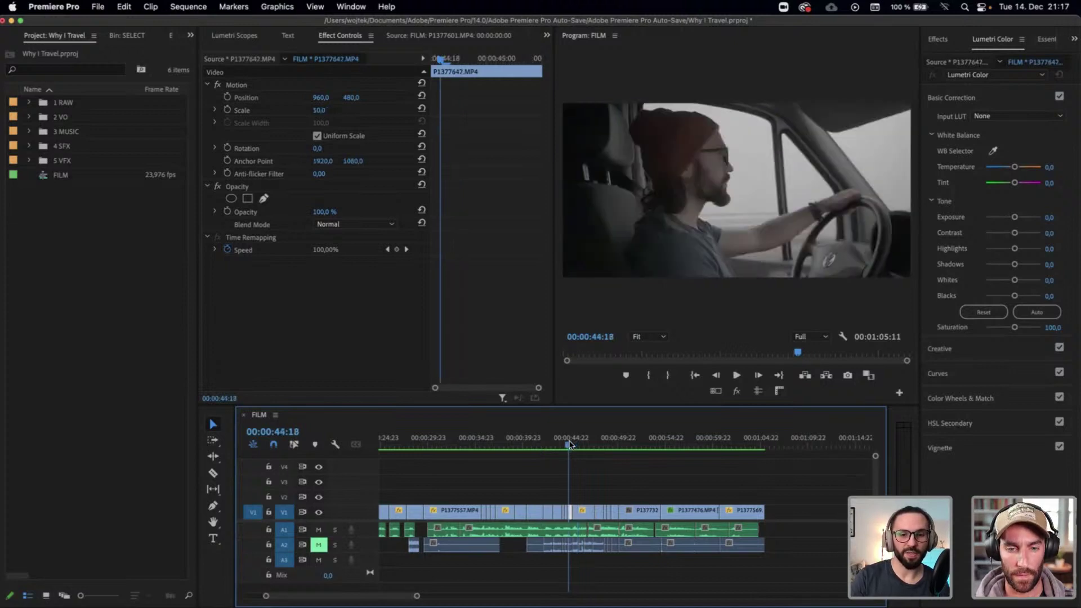
key("space")
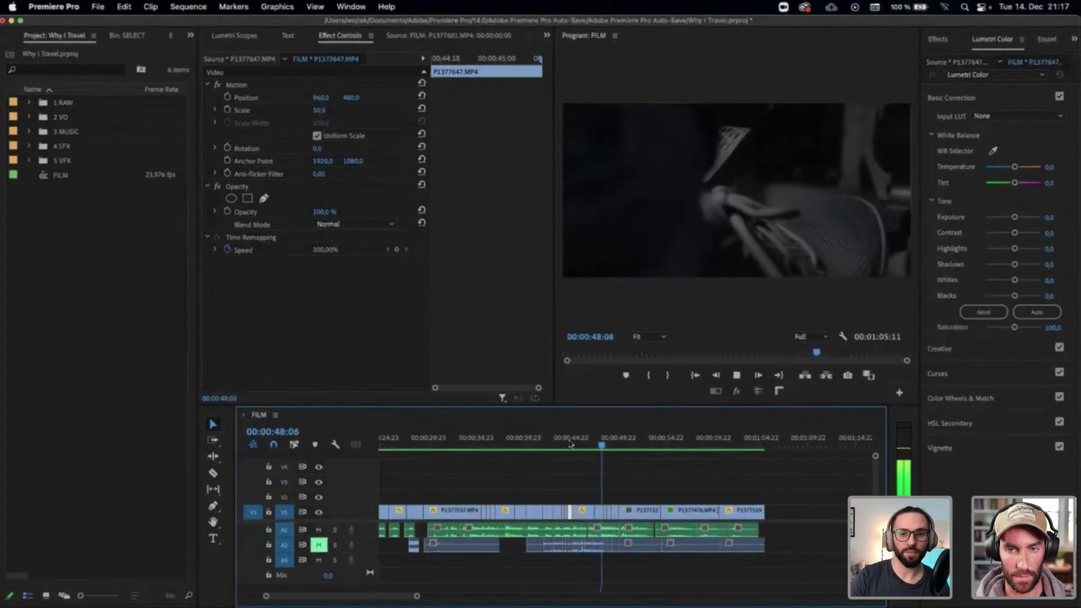
key("space")
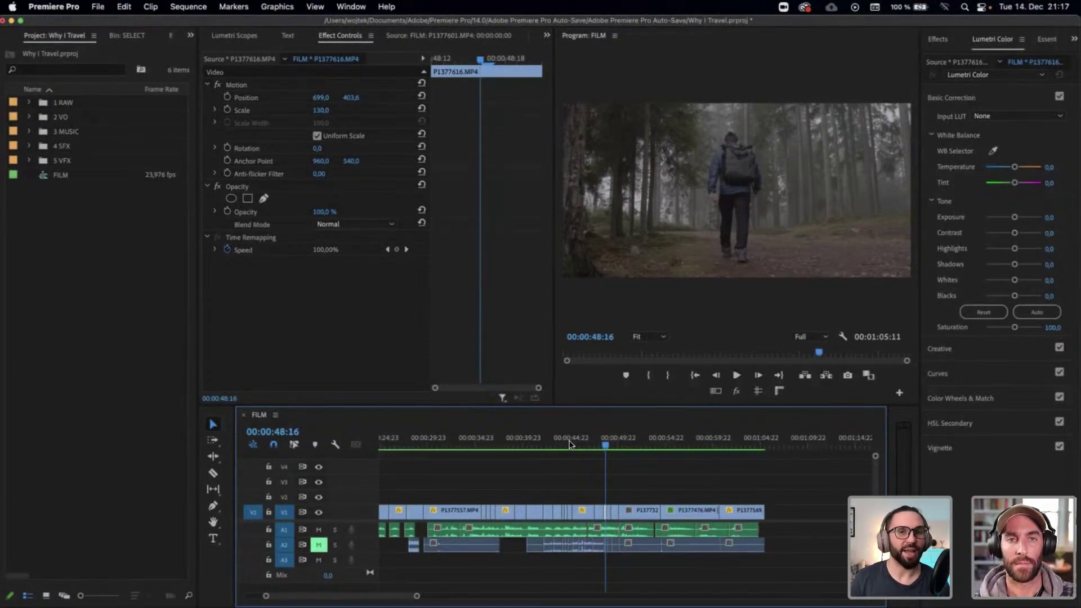
Compare forest walking clips P1377616.MP4 and P1377617.MP4, then scrub the head turn in back-view clip P1377602.MP4 back to 00:00:49:09
left_click_drag(569, 444, 609, 445)
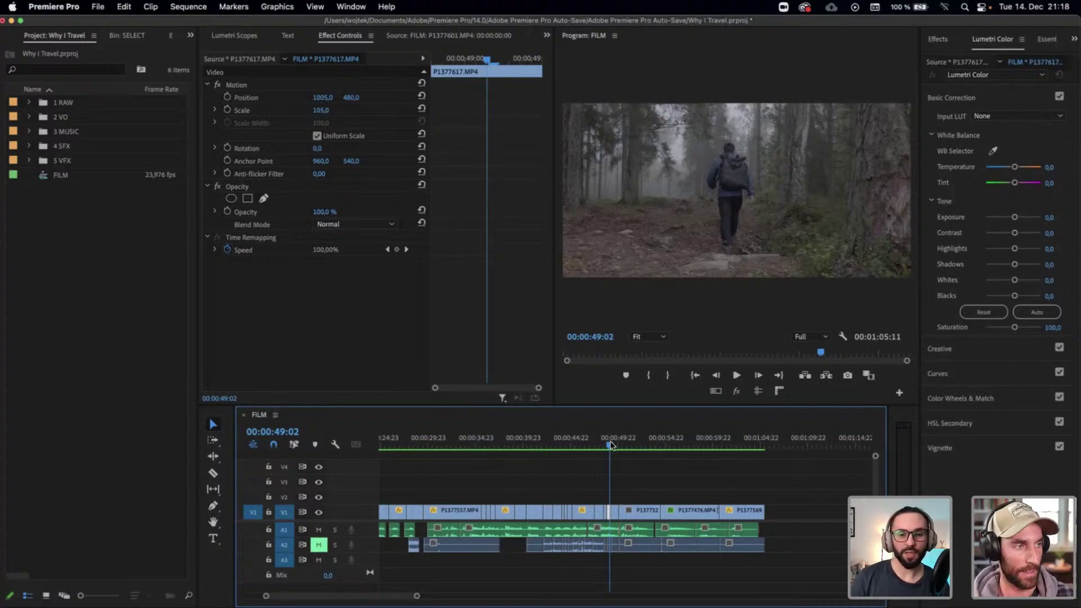
left_click_drag(611, 446, 608, 446)
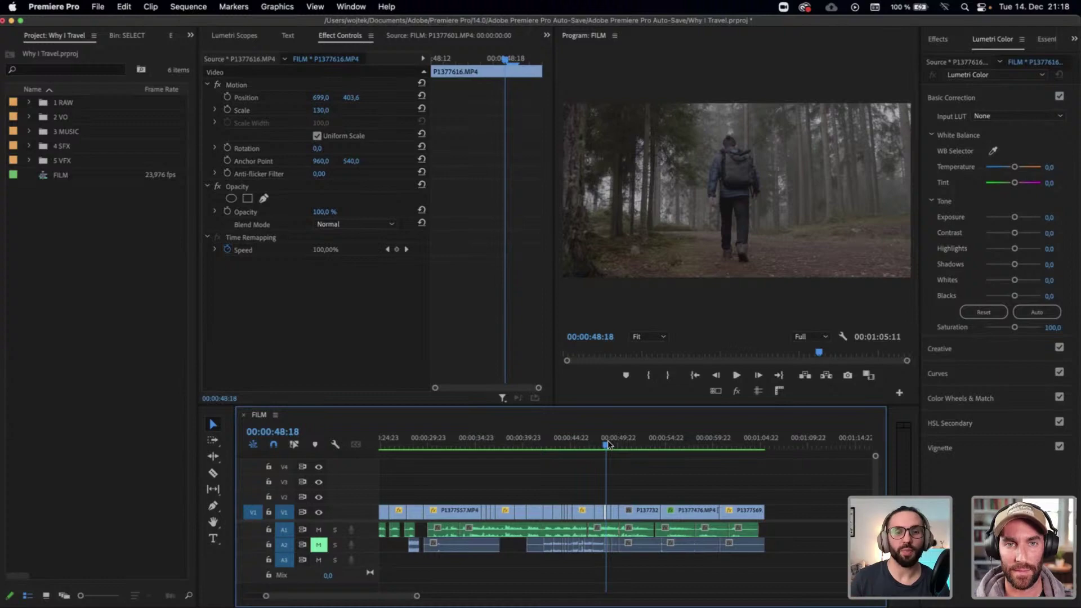
left_click_drag(608, 445, 612, 448)
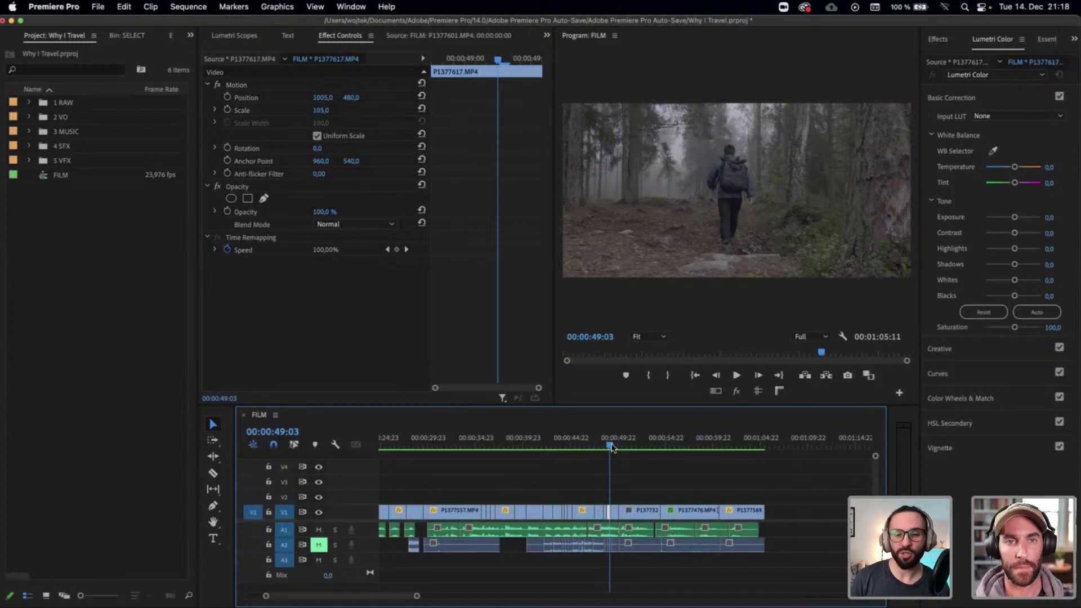
left_click_drag(612, 447, 618, 451)
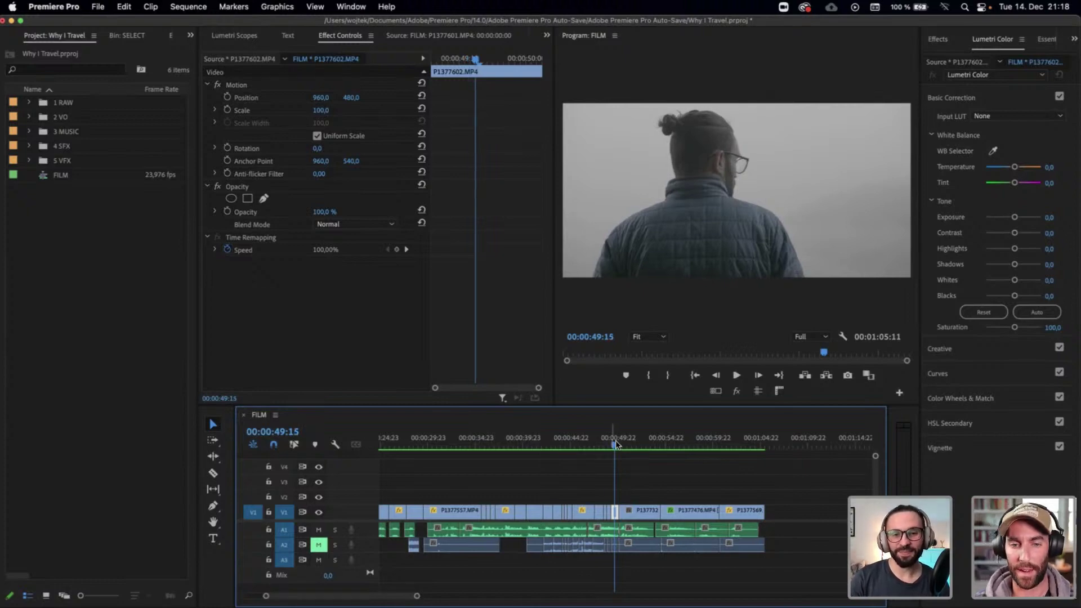
left_click_drag(623, 446, 615, 443)
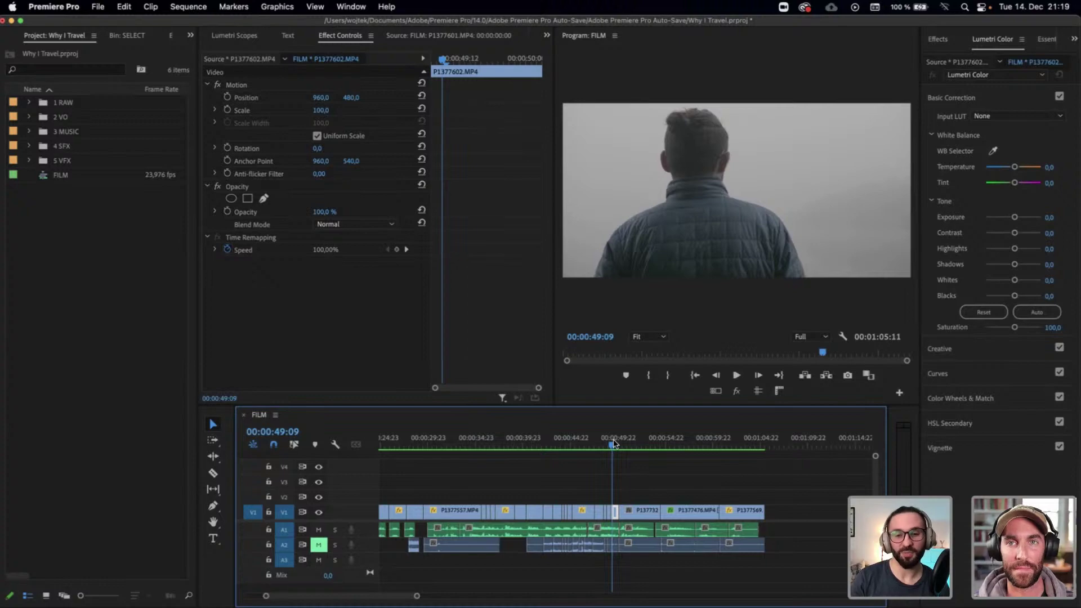
Return to the start of the film and scrub through it to the van table clip P1377326.MP4 at 00:00:51:09
key("=")
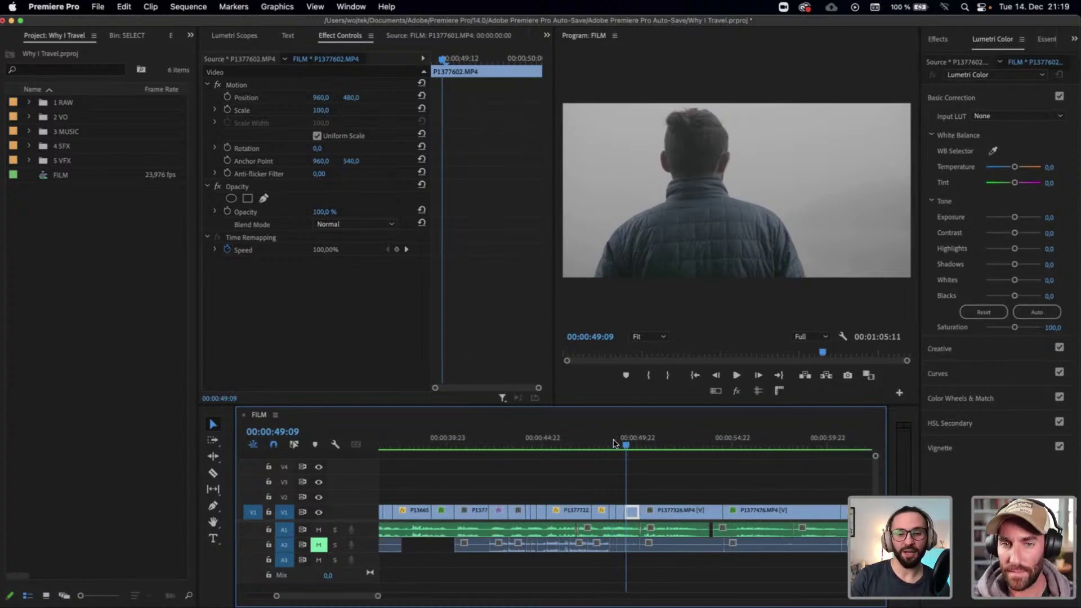
key("minus")
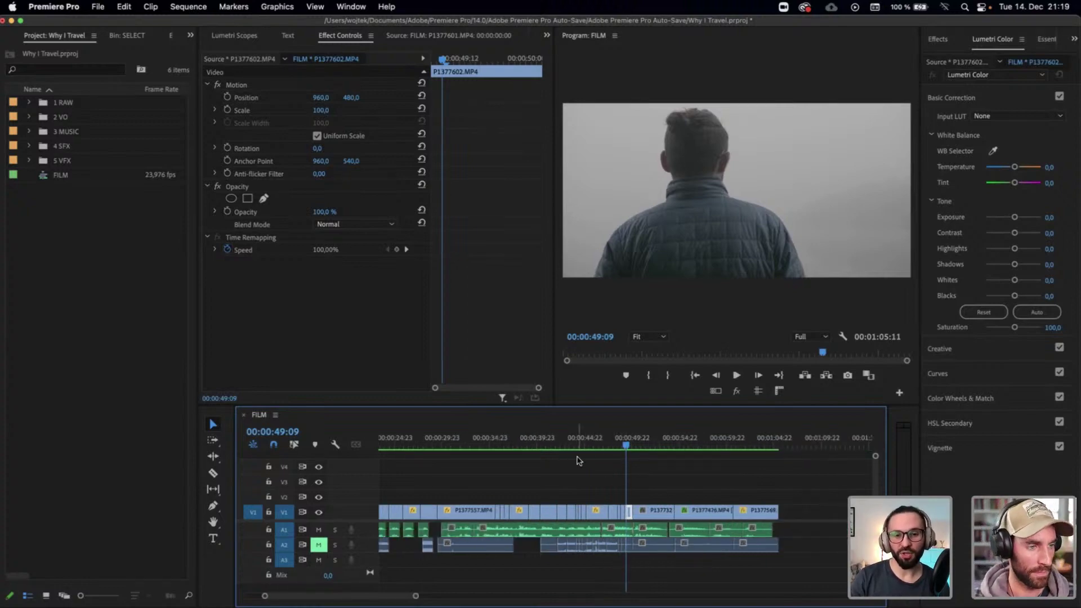
scroll(579, 461, "left", 5)
key("minus")
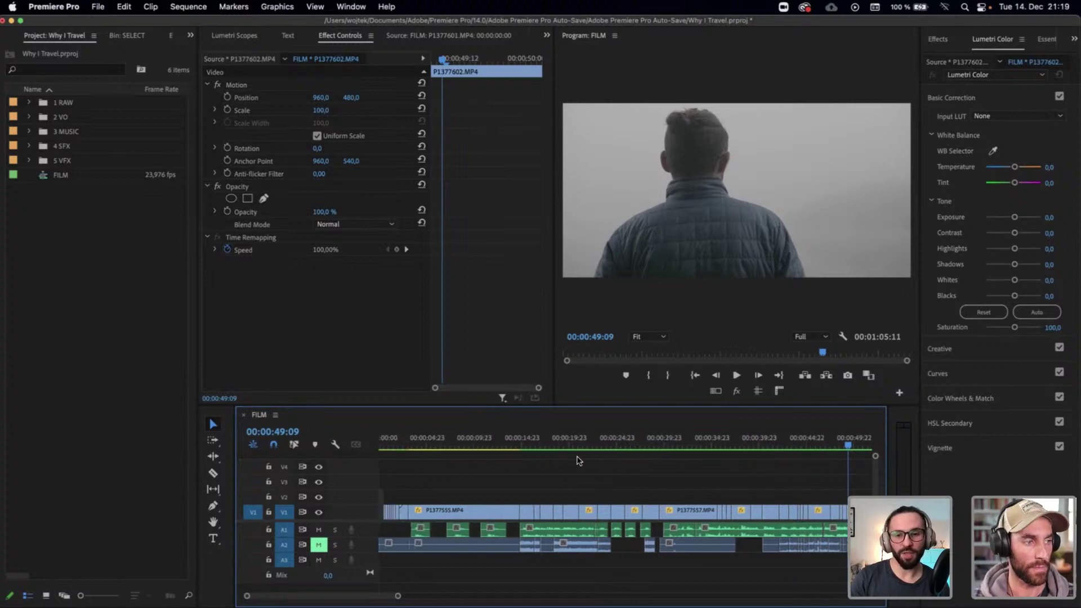
left_click(401, 445)
left_click_drag(401, 446, 632, 446)
key("=")
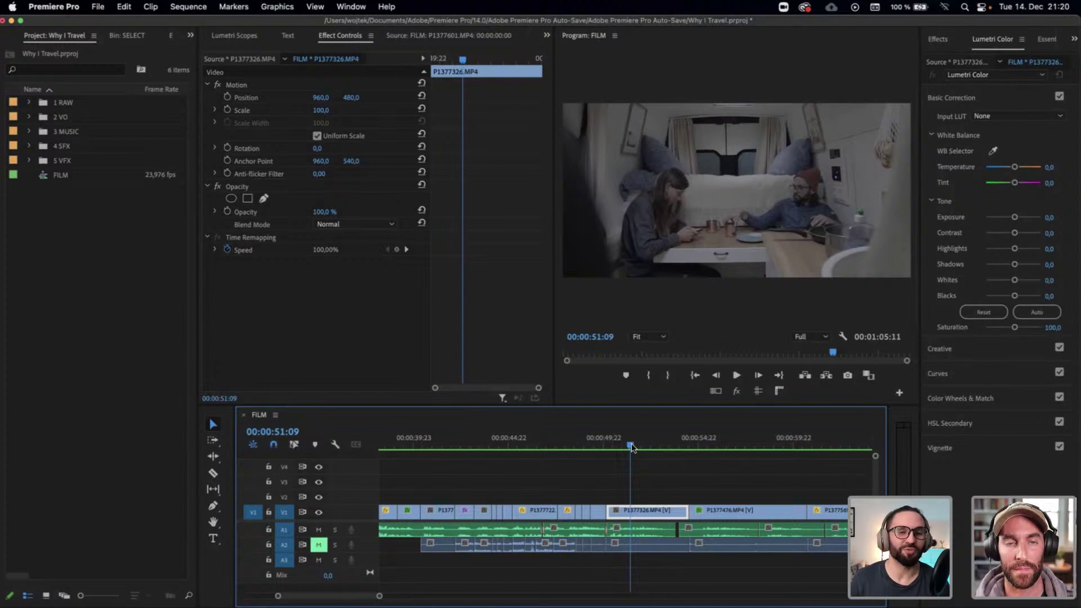
Scrub from the van table clip through the mug clip P1377476.MP4 to the closing lake clip P1377569.MP4 at 00:01:02:00
left_click_drag(627, 448, 724, 459)
scroll(723, 457, "right", 5)
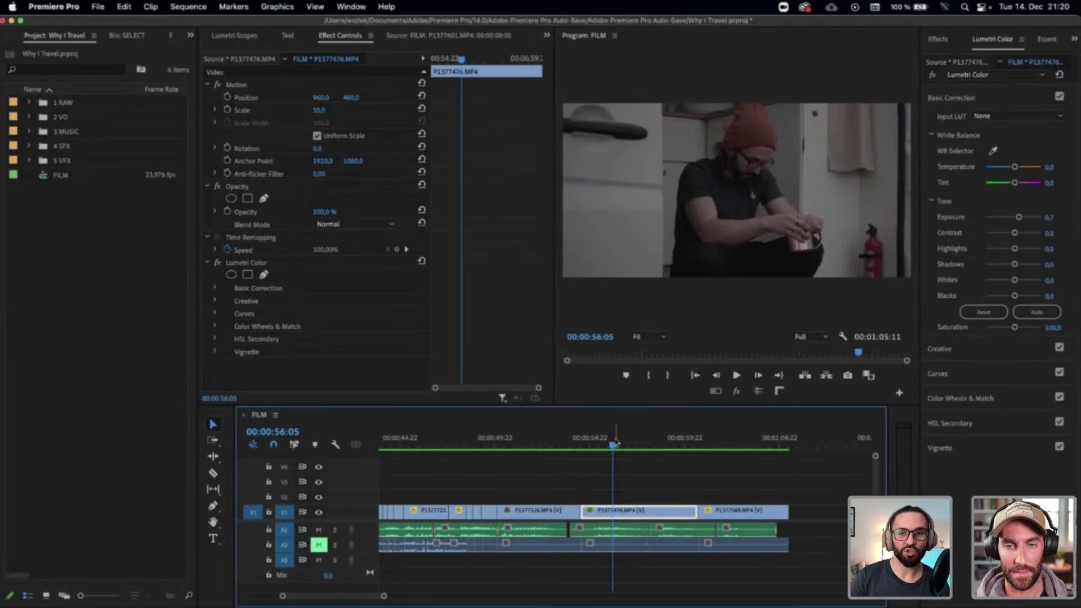
left_click_drag(615, 446, 725, 449)
key("minus")
key("minus")
key("minus")
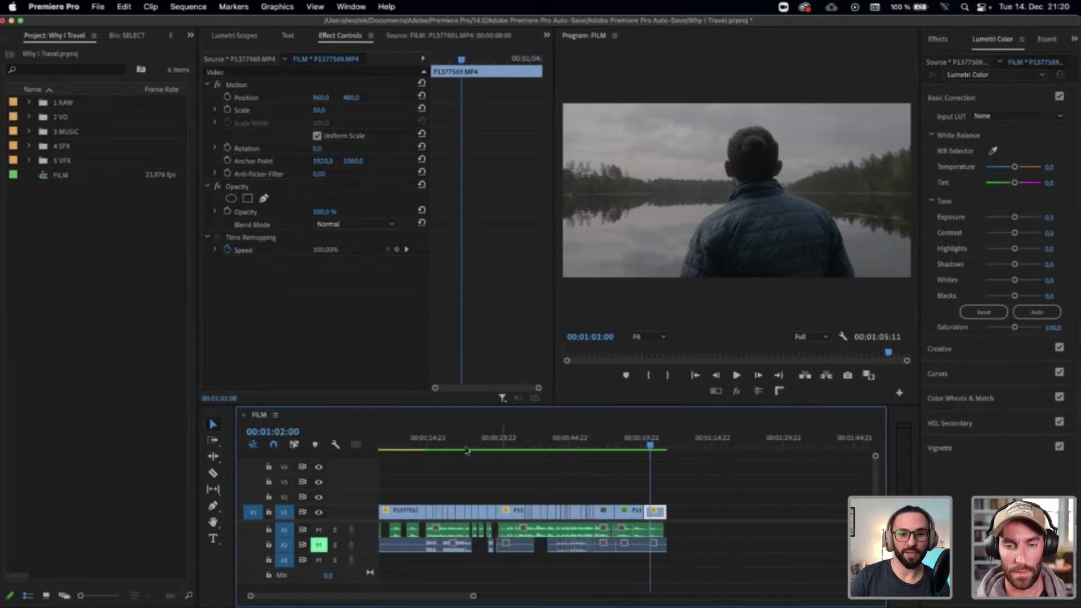
Compare the opening lake clip P1377555.MP4 with the closing lake clip P1377569.MP4, scrubbing to the end of the sequence
left_click(415, 446)
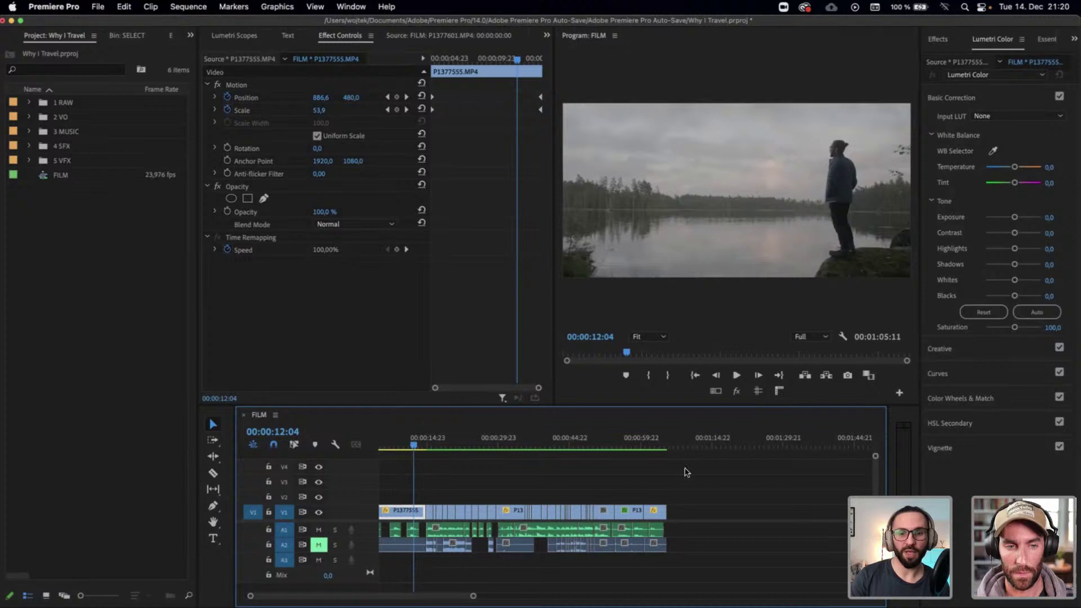
left_click(649, 446)
left_click_drag(651, 447, 671, 450)
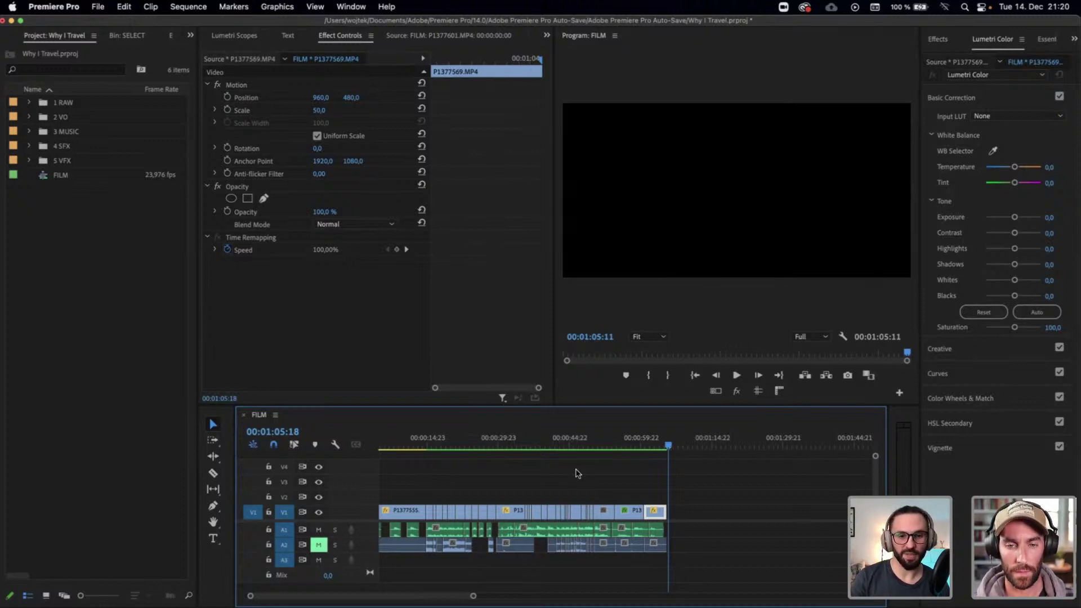
Revisit the mug clip P1377476.MP4 and examine the look toward the camera at 00:00:58:04
scroll(563, 476, "left", 2)
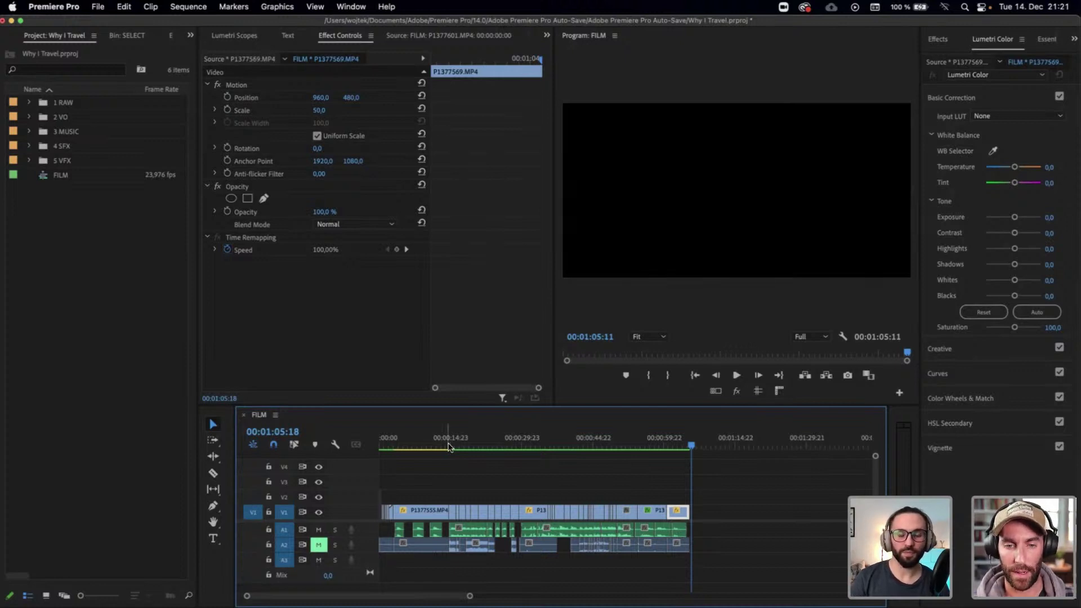
left_click(655, 447)
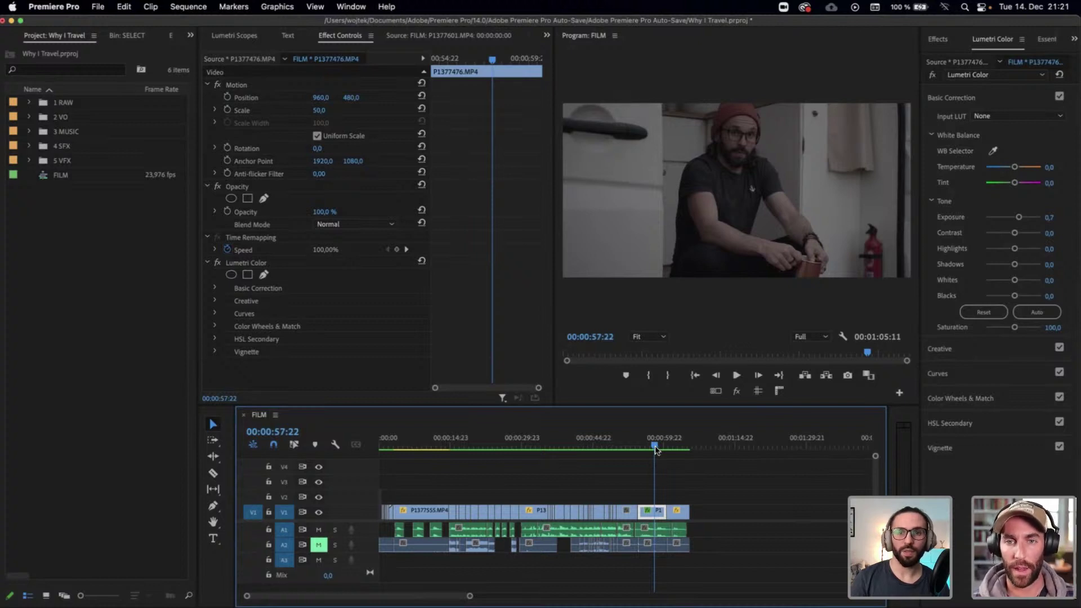
mouse_move(654, 447)
left_mouse_down()
mouse_move(642, 448)
mouse_move(656, 451)
left_mouse_up()
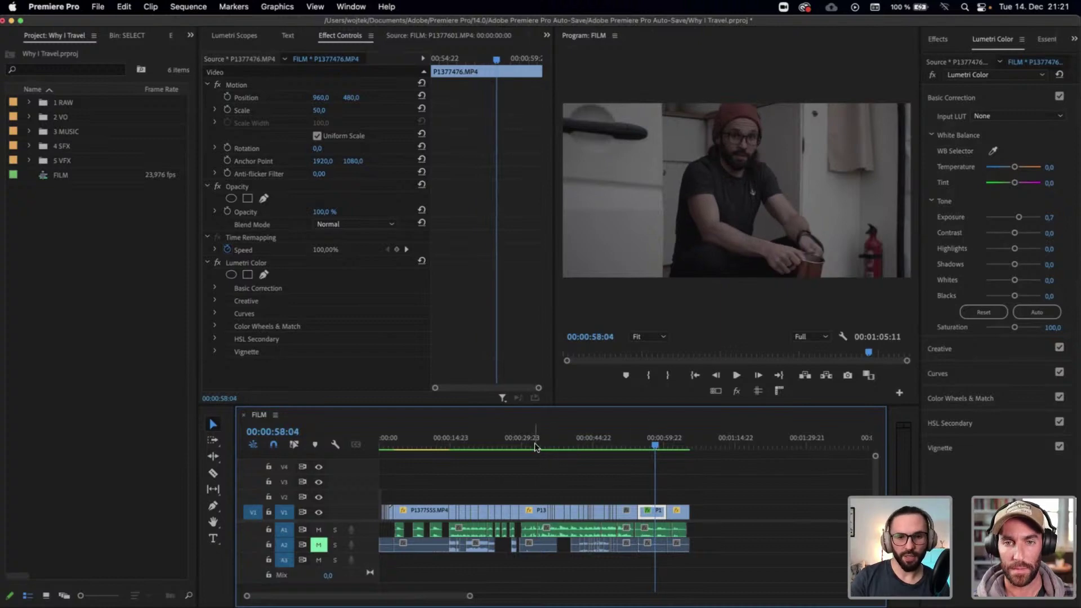
key("=")
key("=")
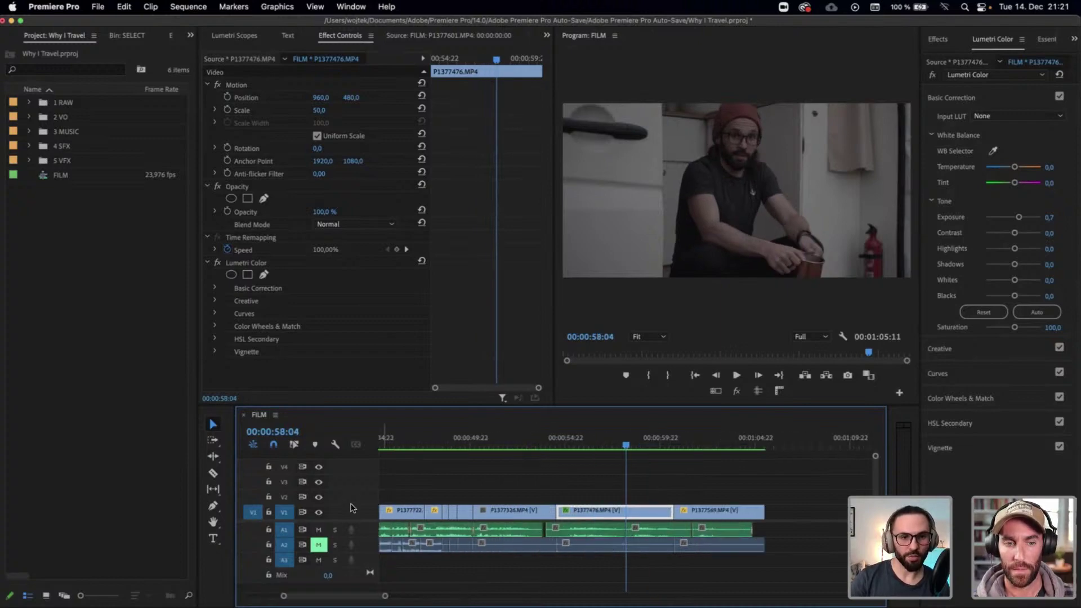
Enlarge video track V1 to show clip thumbnails, clear the clip selection, and bring the whole sequence into view
left_click_drag(352, 507, 351, 486)
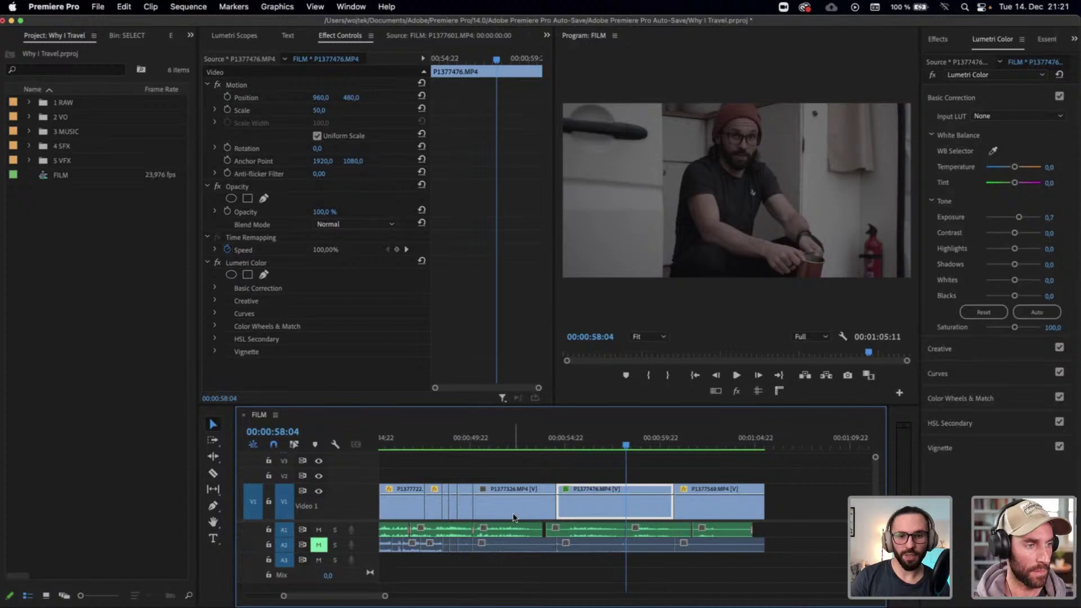
scroll(514, 518, "left", 3)
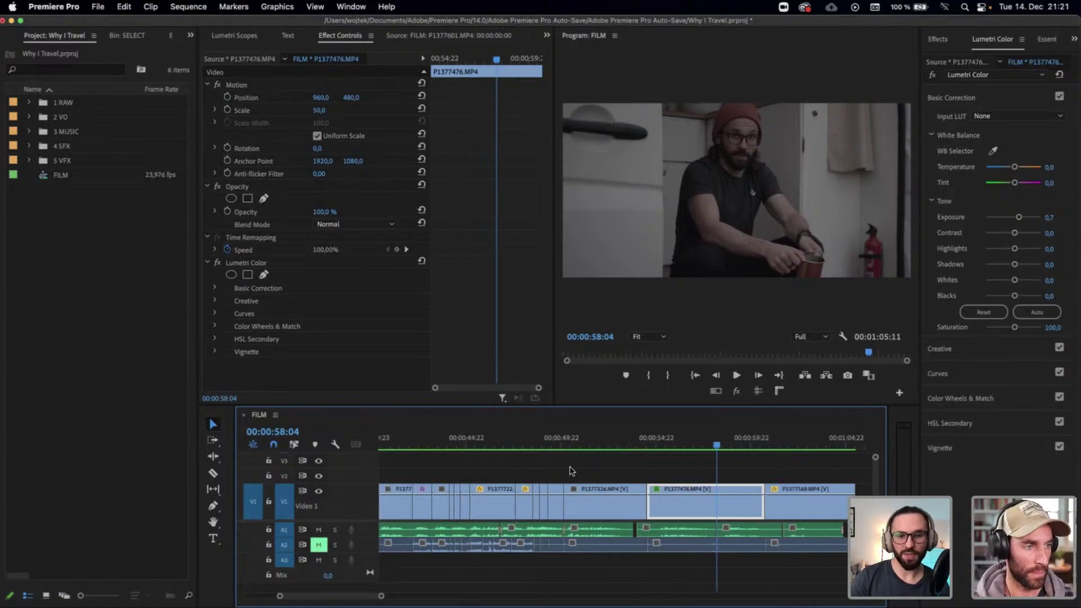
key("-")
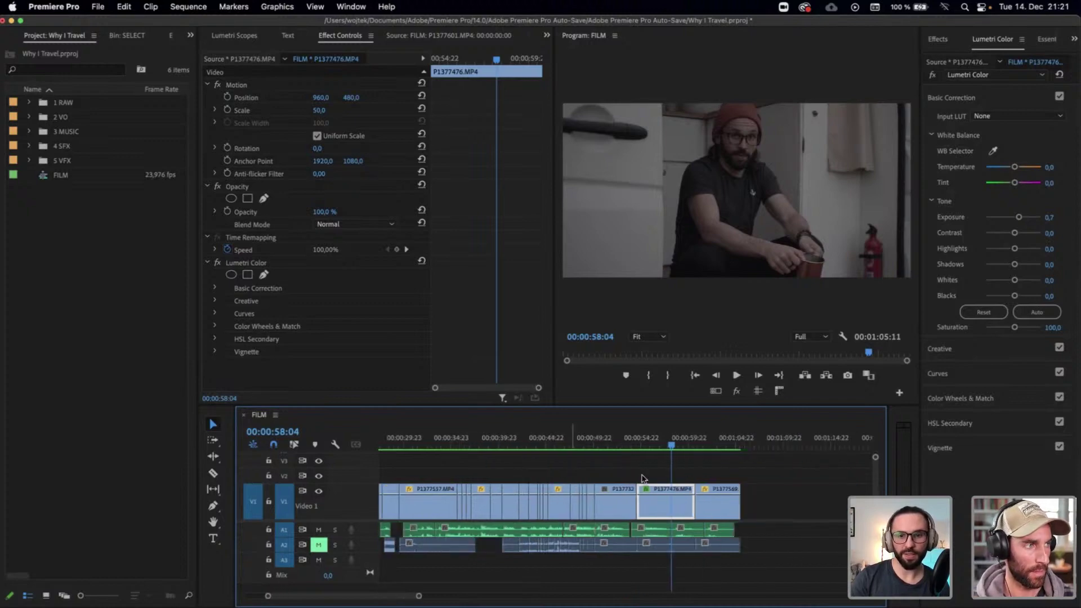
left_click(770, 499)
key("-")
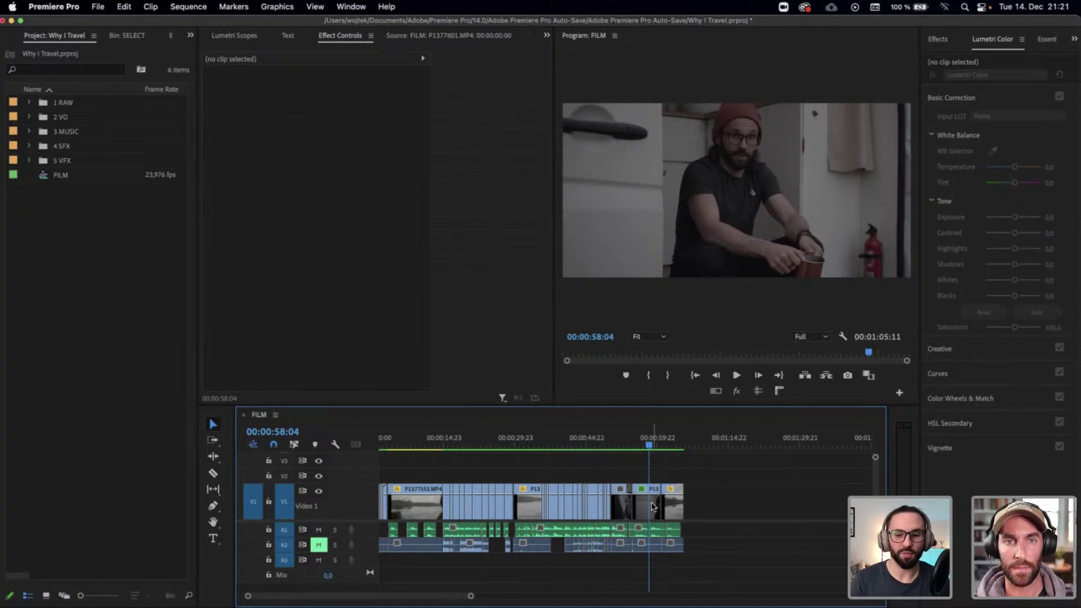
Compare the close-up P1377557.MP4, the camp clip P1377397.MP4 and the mug clip P1377476.MP4, stopping at 00:00:55:22
scroll(652, 505, "up", 2)
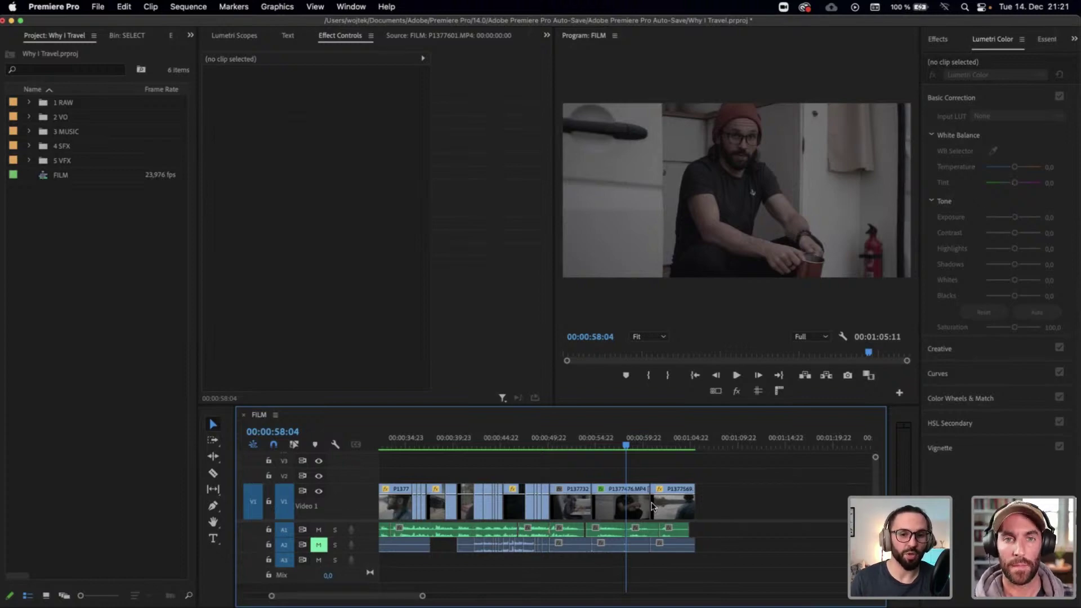
scroll(652, 506, "left", 5)
left_click(507, 445)
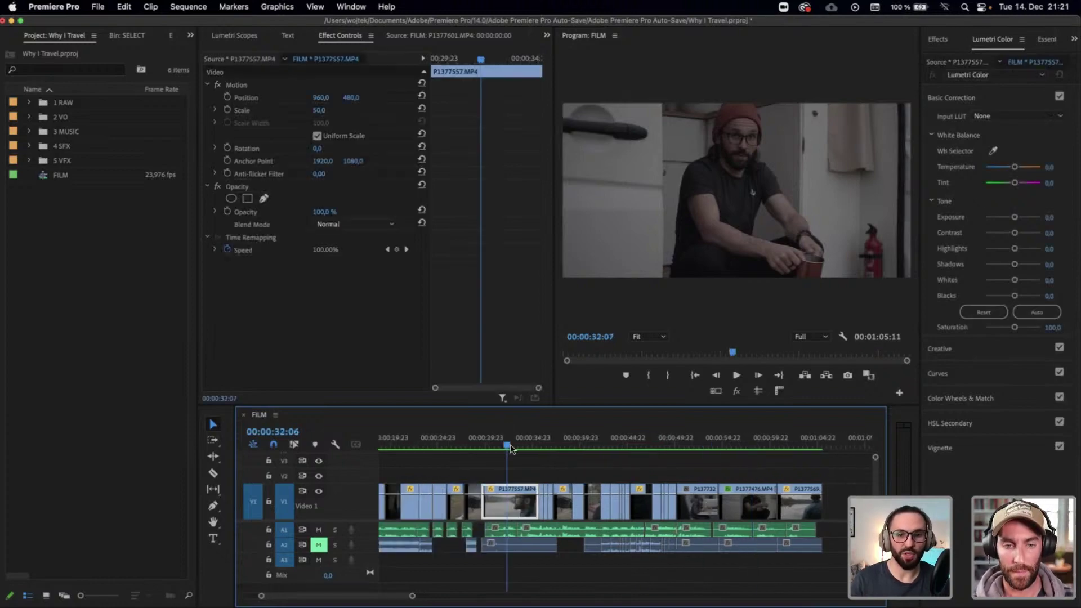
left_click(593, 441)
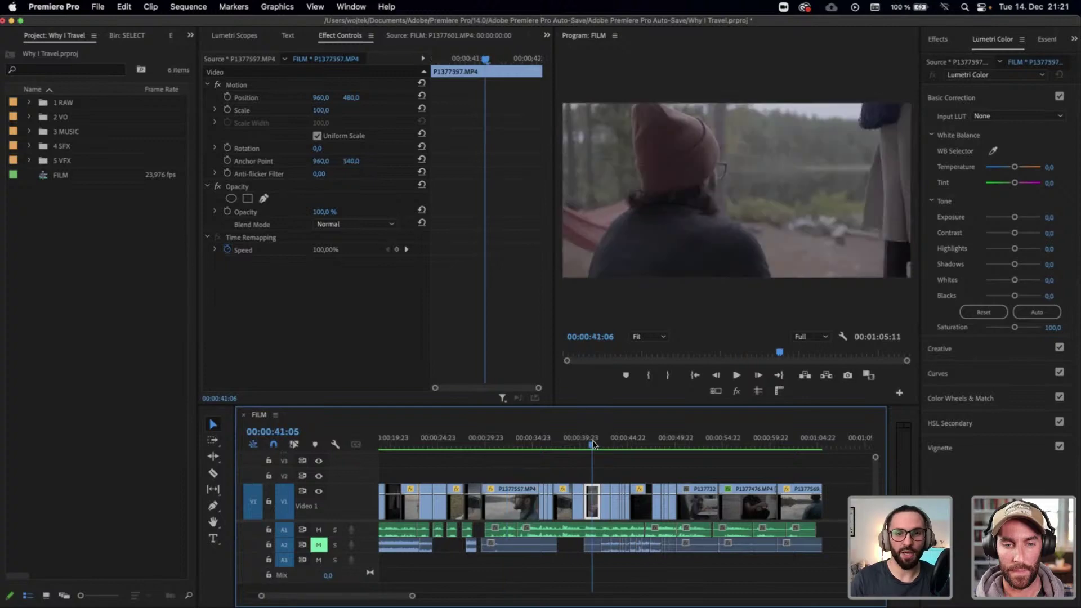
left_click(733, 441)
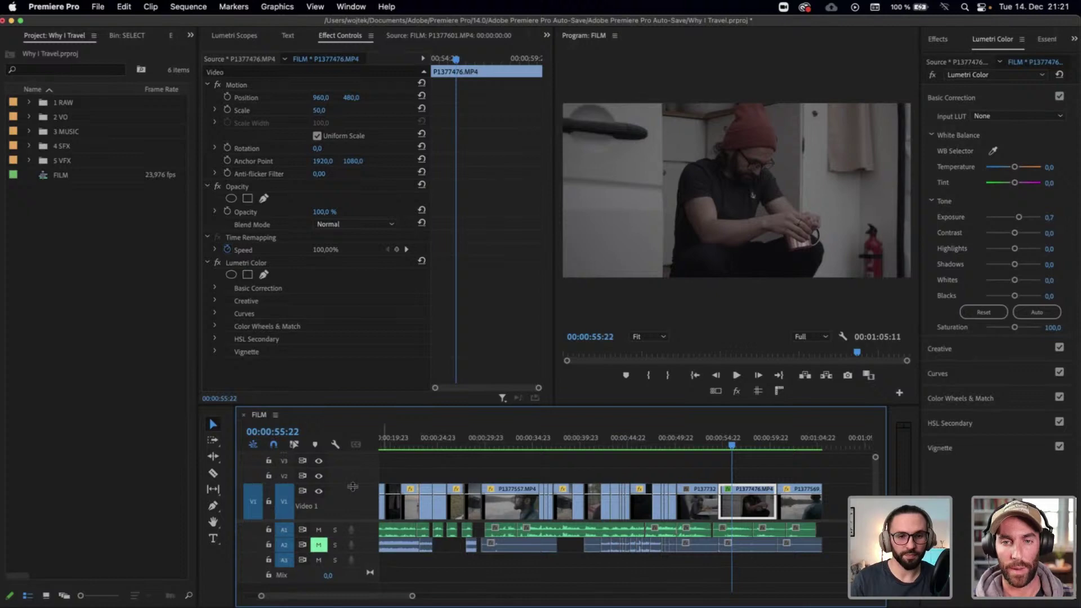
Reduce the height of video track V1, widen the Program monitor, and clear the clip selection
left_click_drag(350, 486, 355, 499)
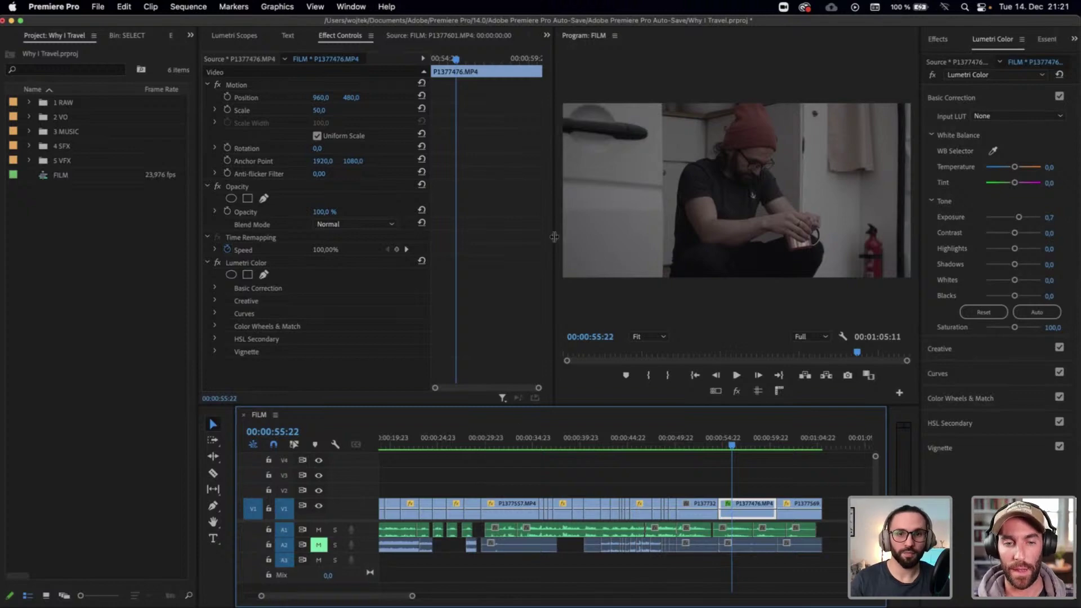
left_click_drag(506, 238, 466, 247)
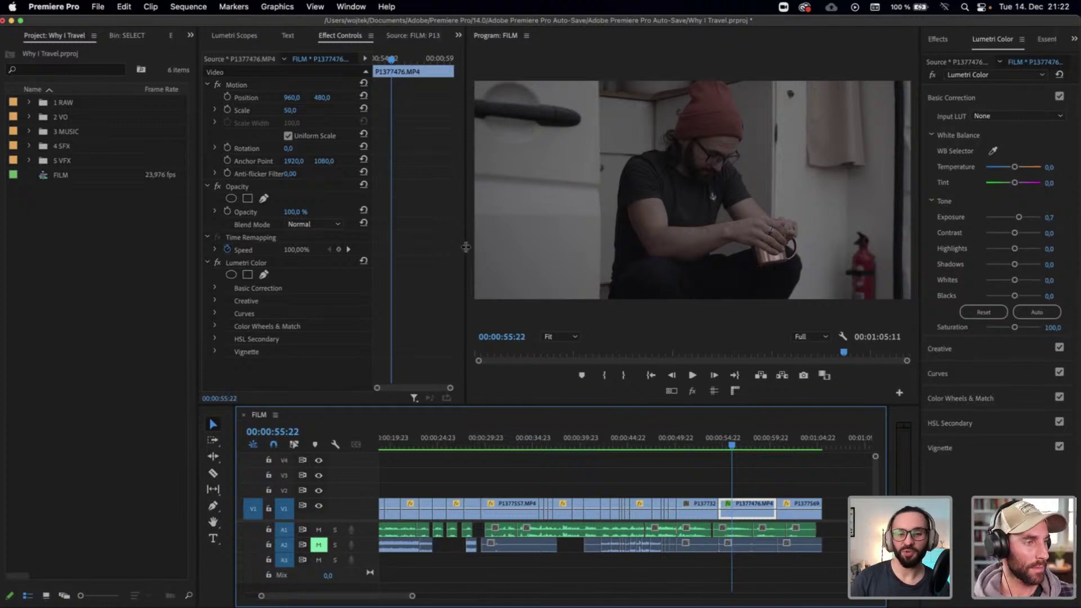
left_click(556, 483)
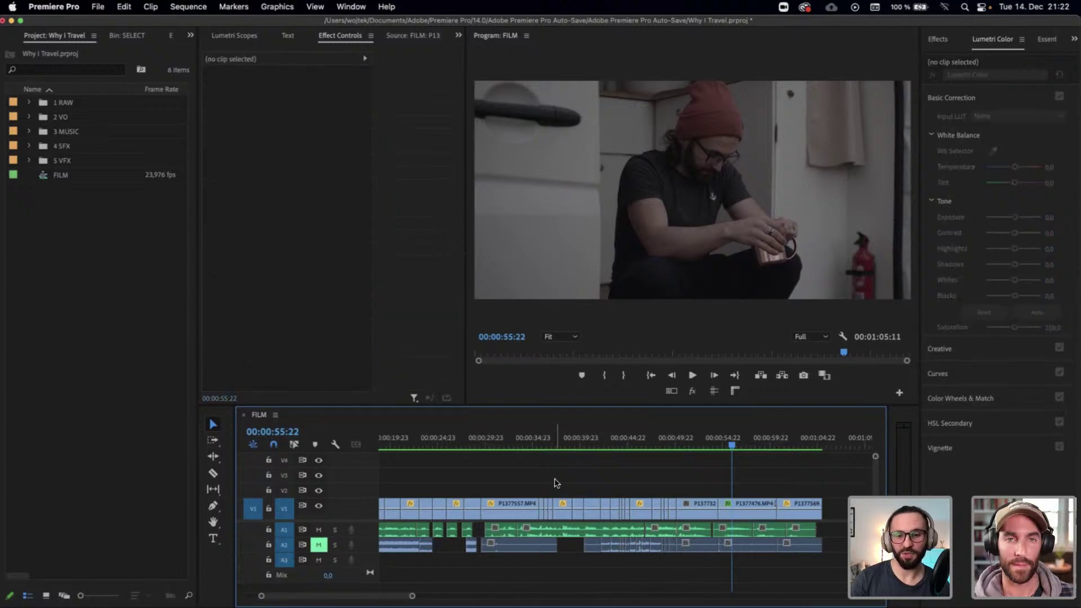
Show the whole FILM sequence in the timeline and select the 3 MUSIC bin in the project
scroll(556, 483, "down", 3, "alt")
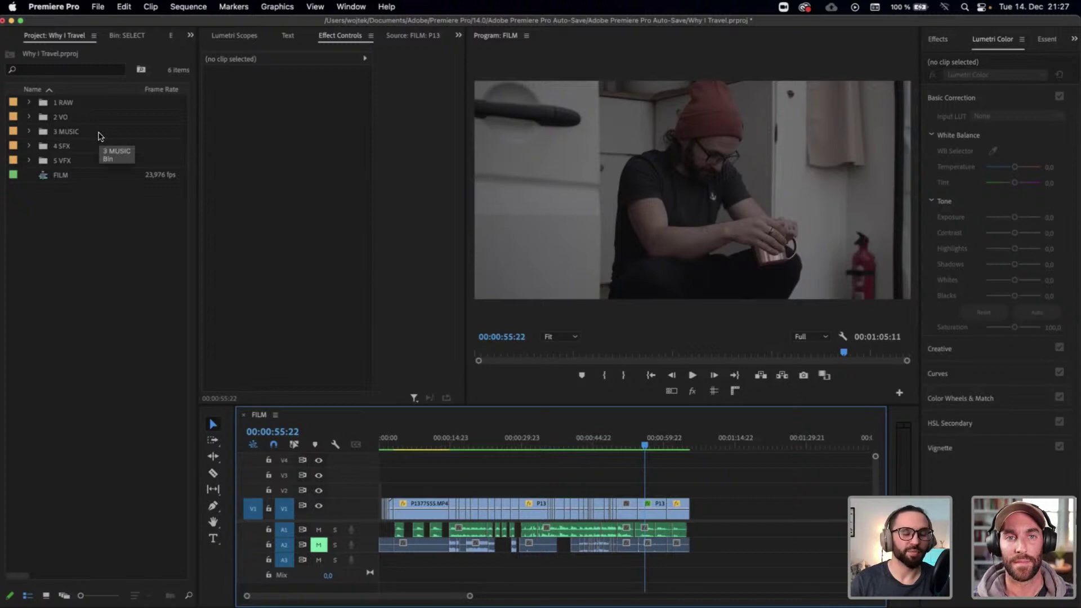
left_click(70, 133)
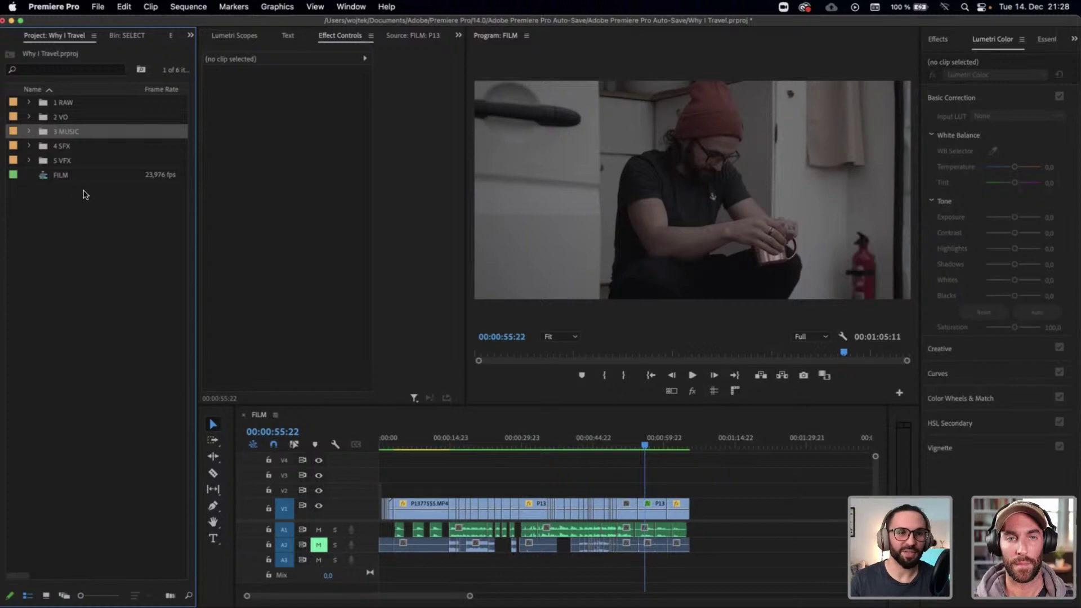
Open the SELECT bin inside the 3 MUSIC bin
left_click(74, 133)
left_click(81, 232)
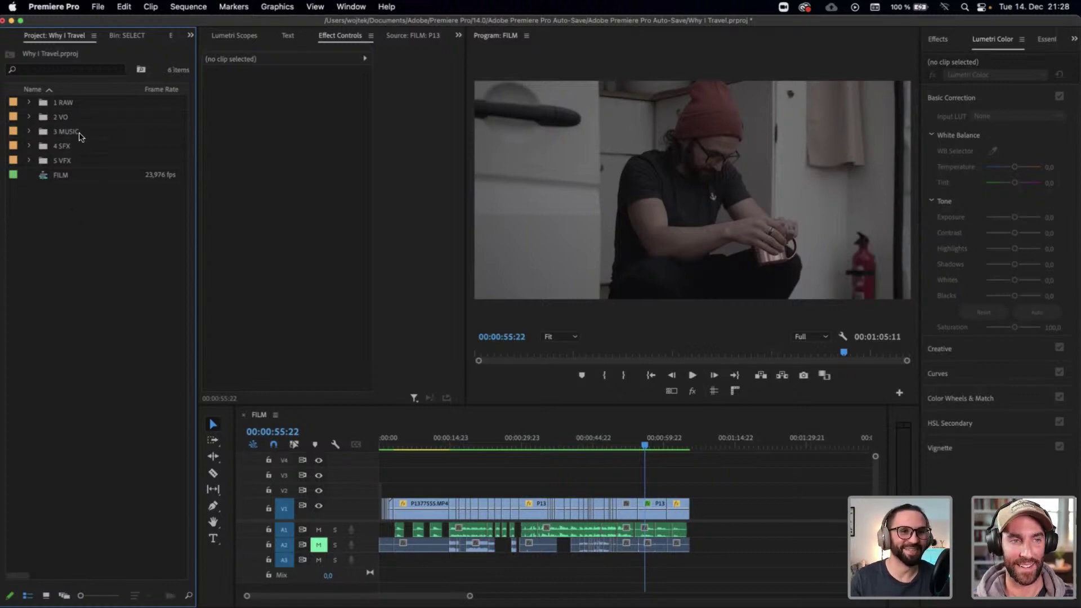
double_click(80, 134)
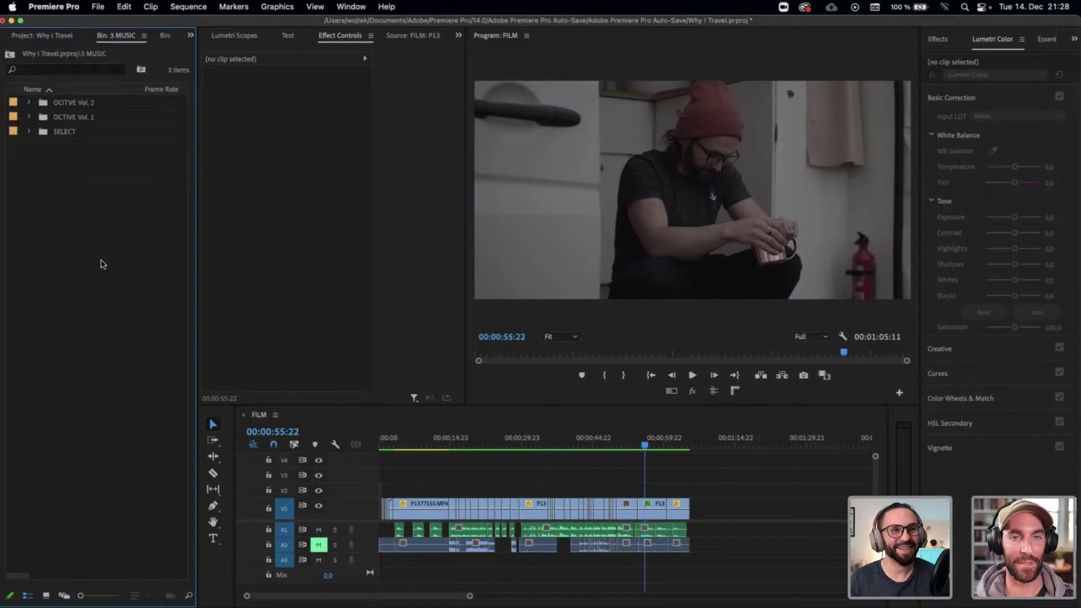
double_click(81, 132)
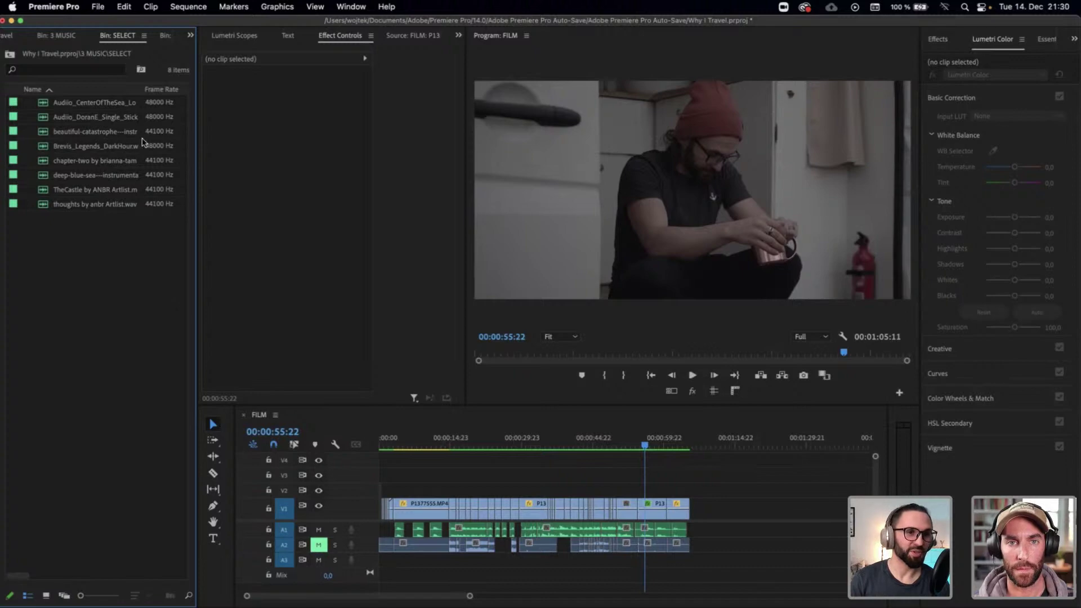
Load Audiio_DoranE_Single_SticksandStones_Inst.wav as the source and listen to its opening from 00:00:00:00
double_click(96, 119)
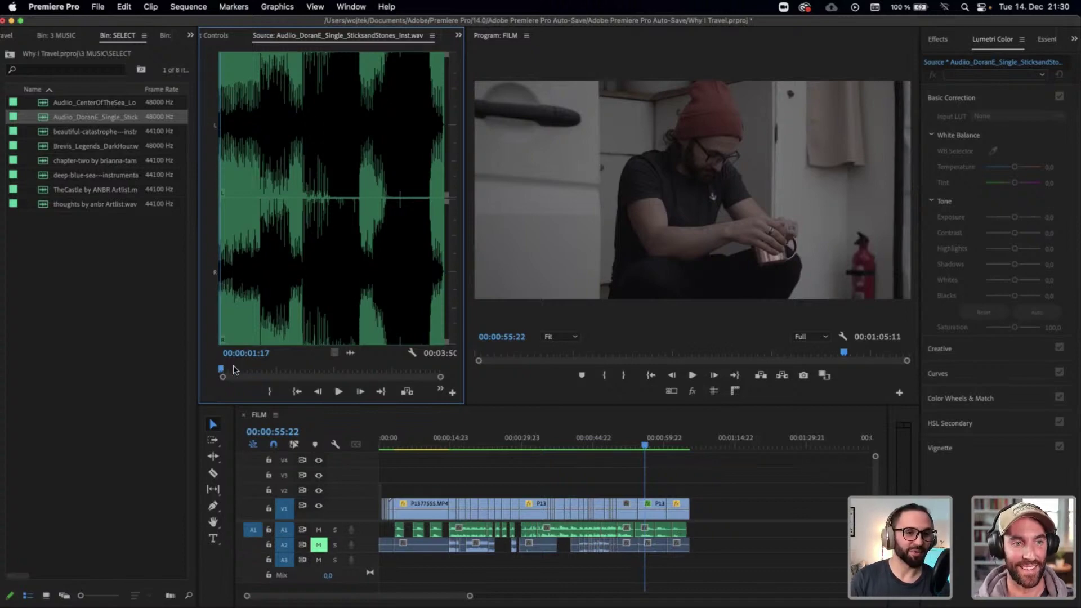
left_click_drag(237, 371, 201, 374)
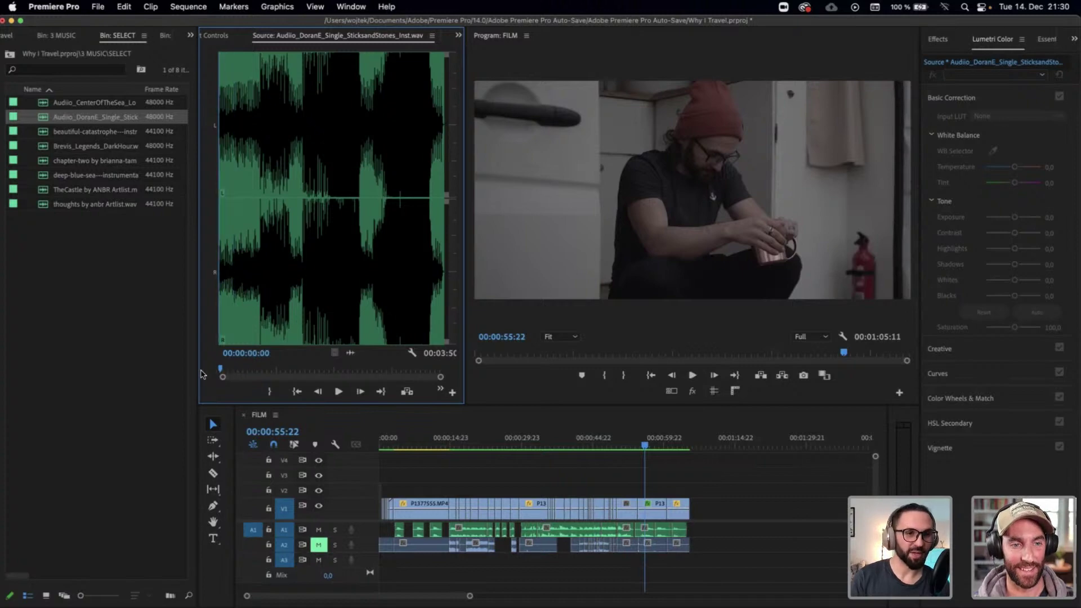
key("space")
key("space")
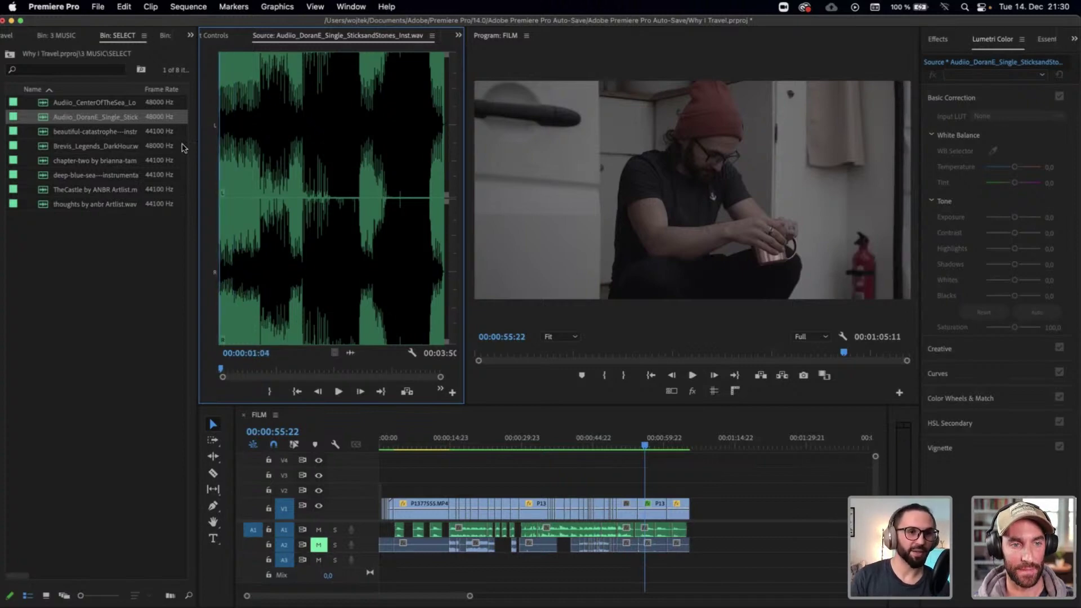
Preview the beautiful-catastrophe instrumental, place its audio on track A3 from the sequence start, and return the playhead to 00:00:00:00
double_click(103, 135)
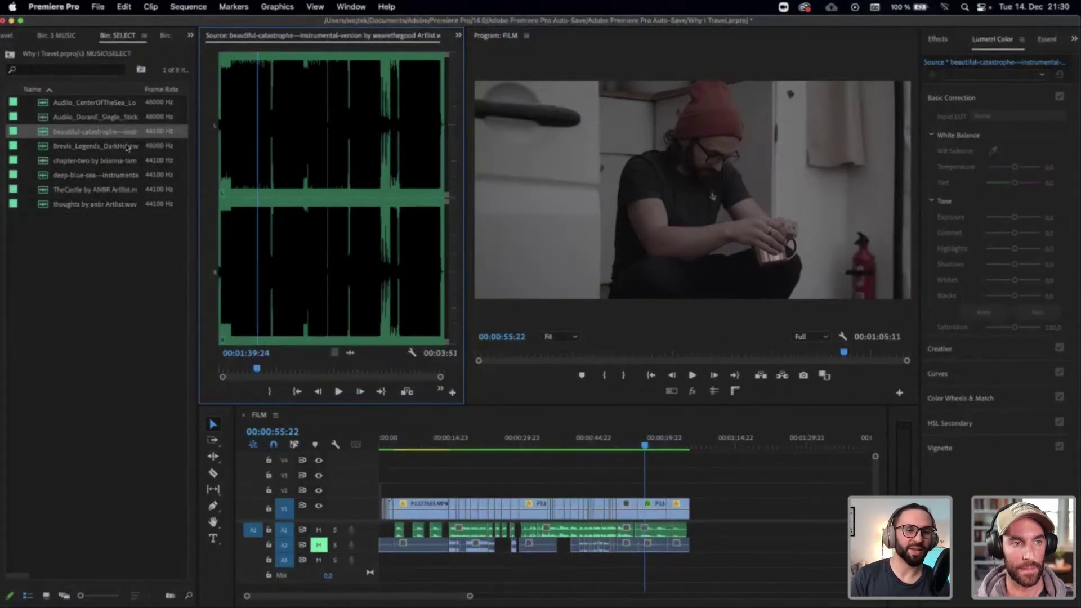
left_click_drag(226, 369, 186, 368)
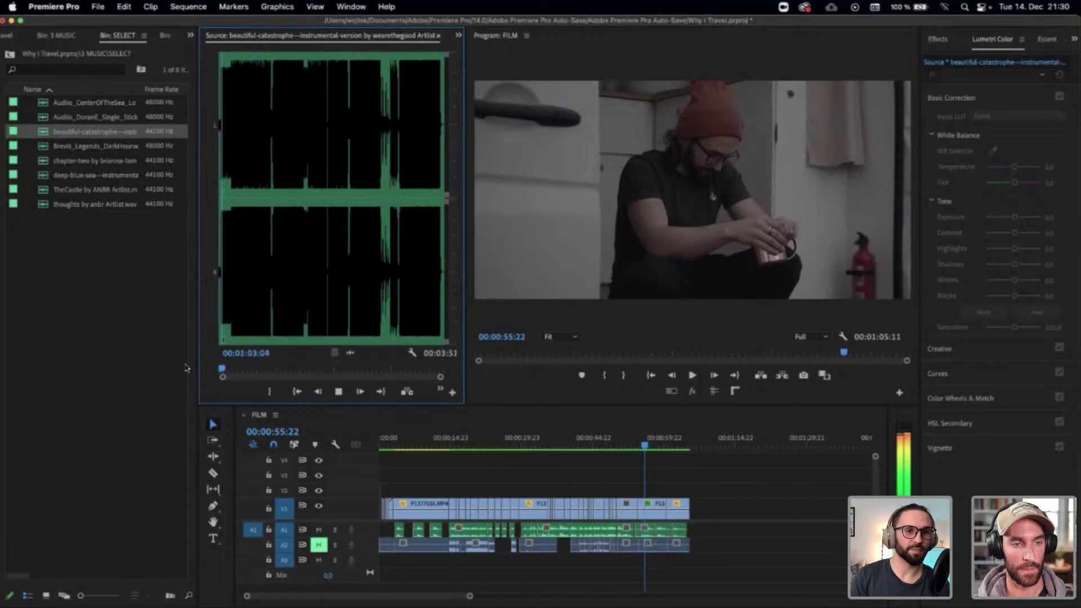
key("space")
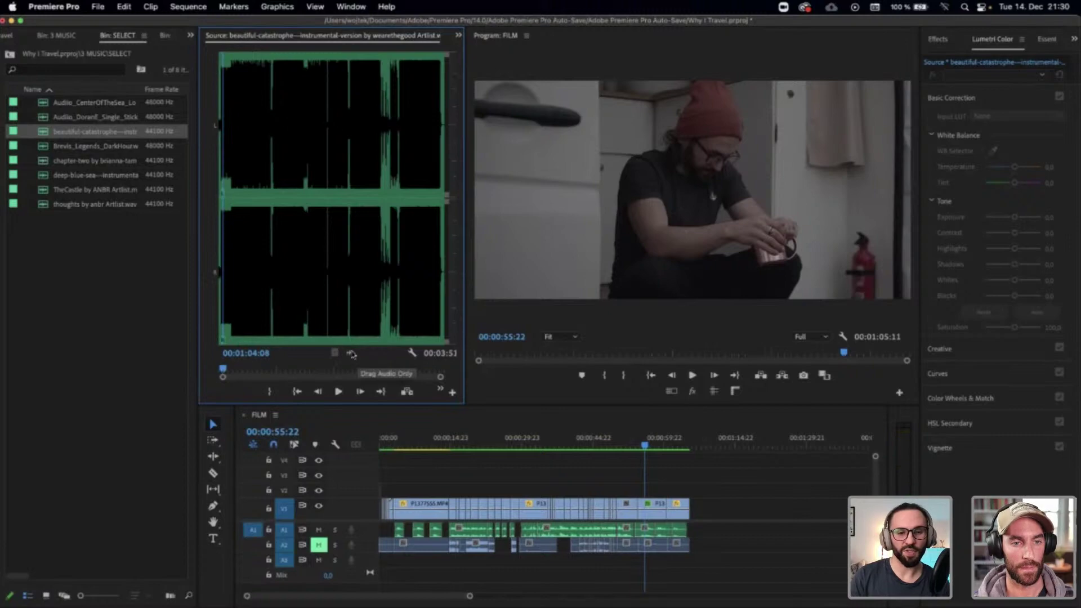
left_click_drag(350, 352, 373, 562)
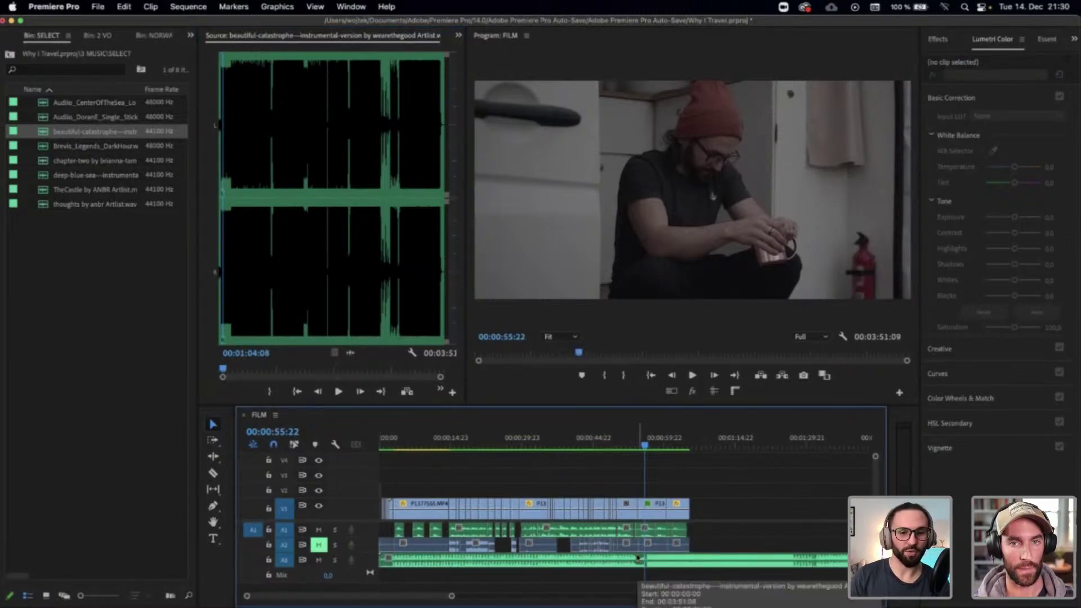
left_click(389, 445)
left_click_drag(389, 444, 350, 448)
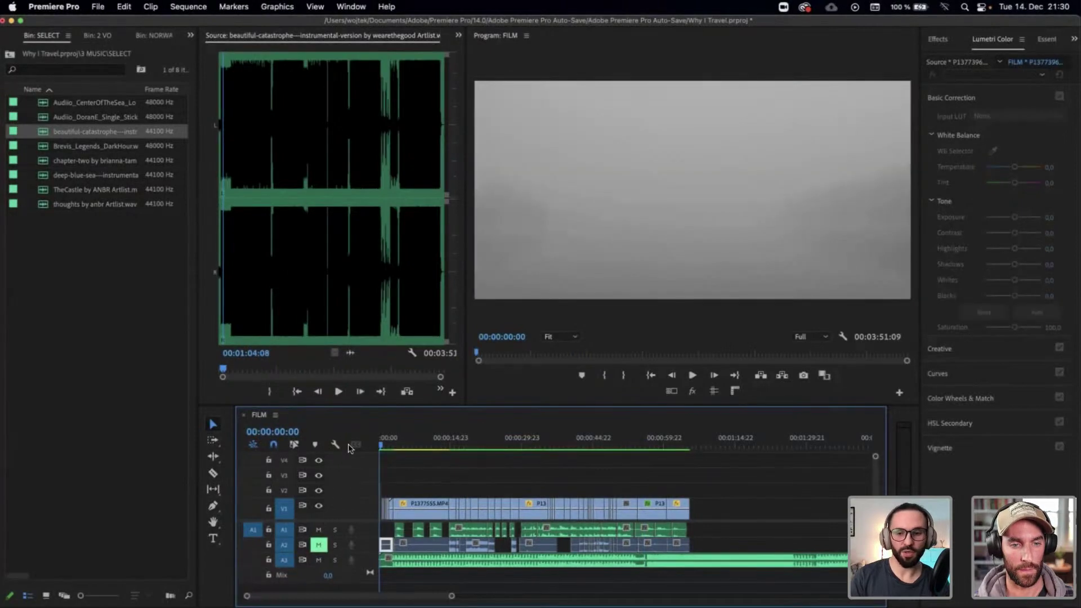
Trim the beginning of the music clip on A3 and shift it back to the start of the sequence
key("=")
key("=")
key("=")
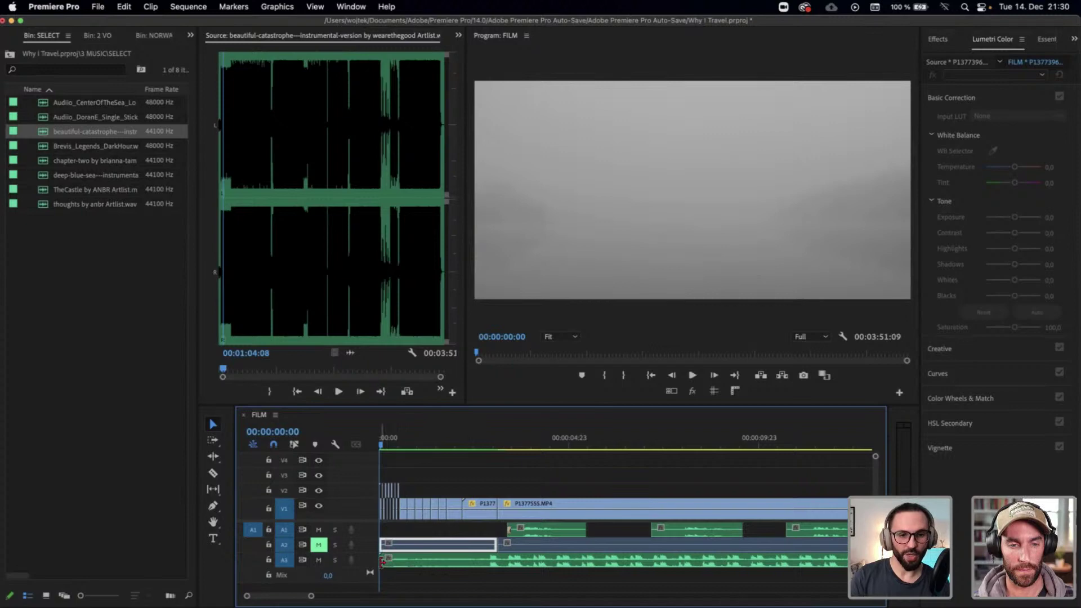
left_click_drag(385, 560, 397, 562)
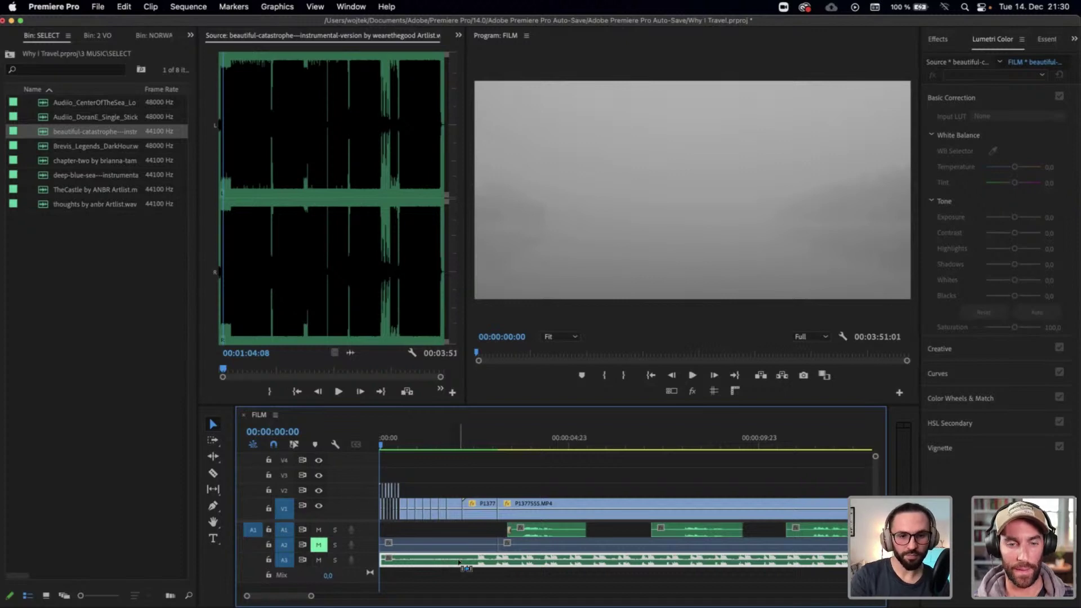
left_click_drag(389, 561, 417, 564)
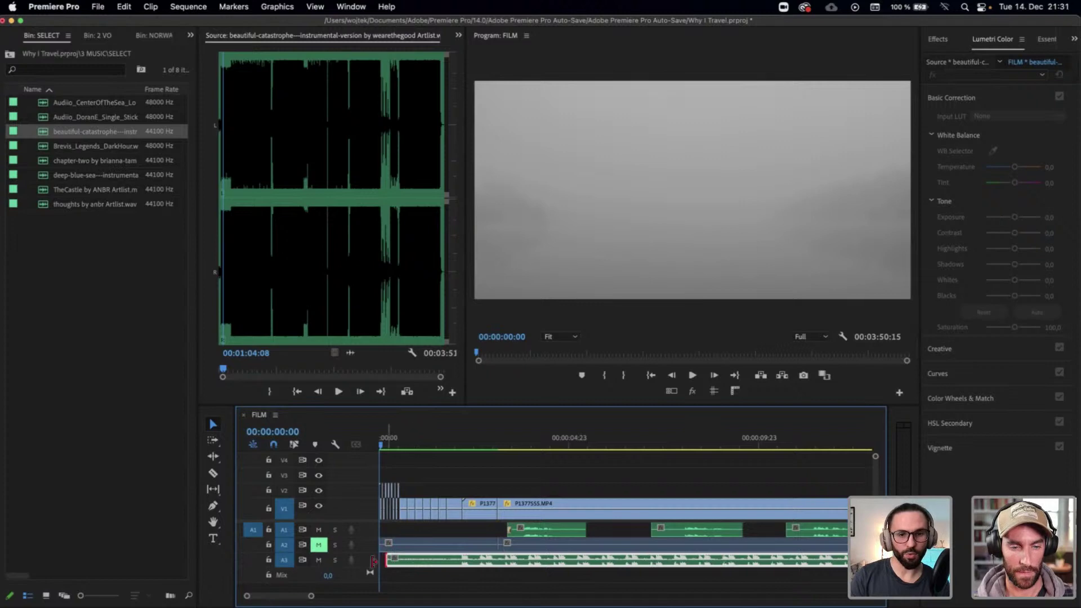
Add a Cross Dissolve at the start of P1377555.MP4 at 00:00:03:03 and set its duration to 00:00:05:01
left_click(455, 440)
mouse_move(455, 440)
left_mouse_down()
mouse_move(533, 445)
mouse_move(469, 450)
left_mouse_up()
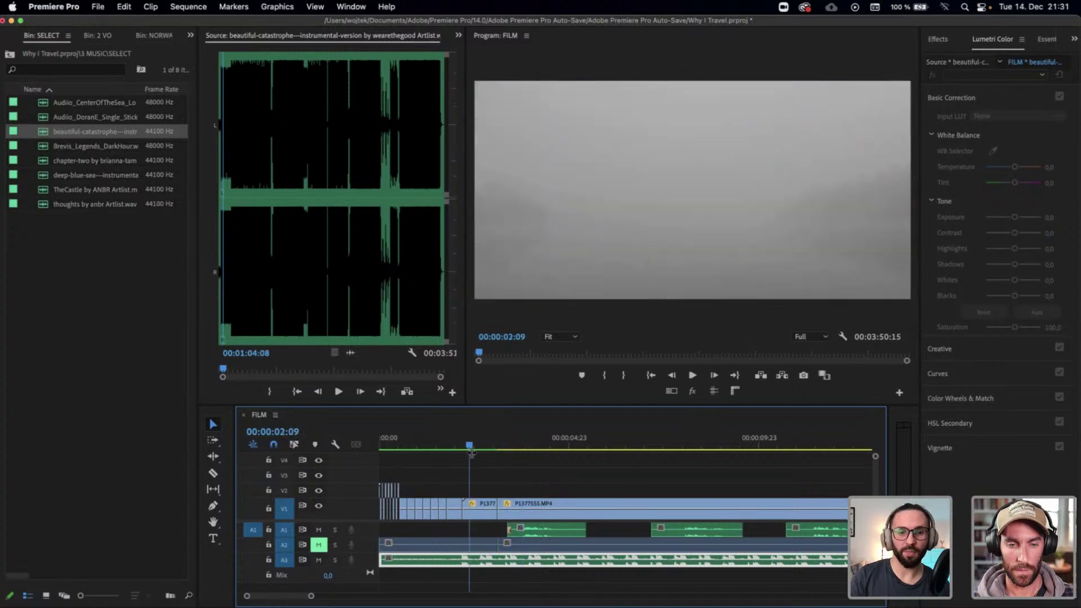
left_click_drag(539, 485, 544, 518)
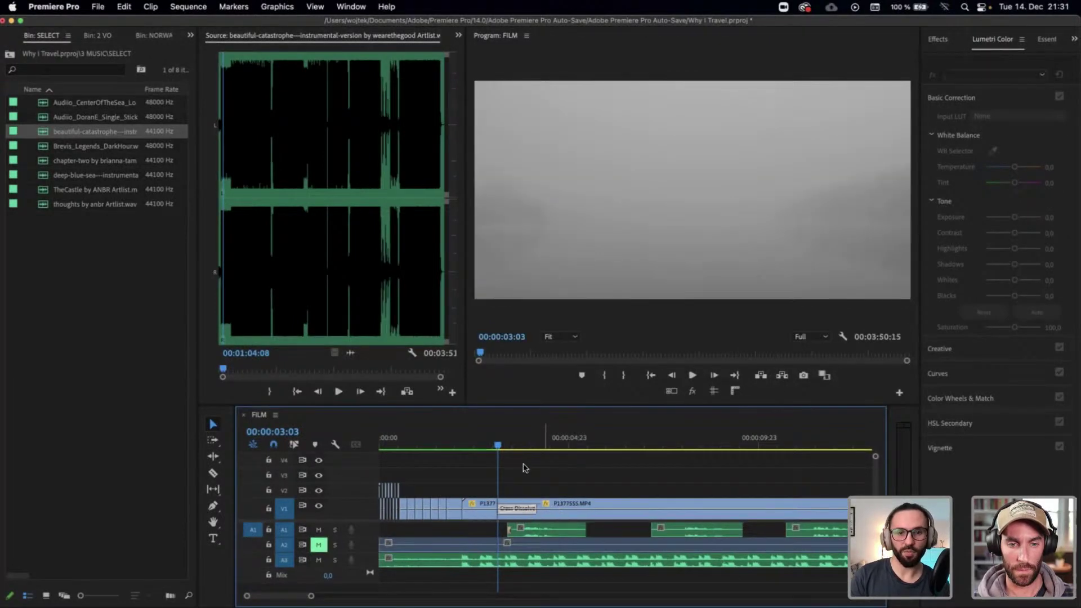
left_click(523, 502)
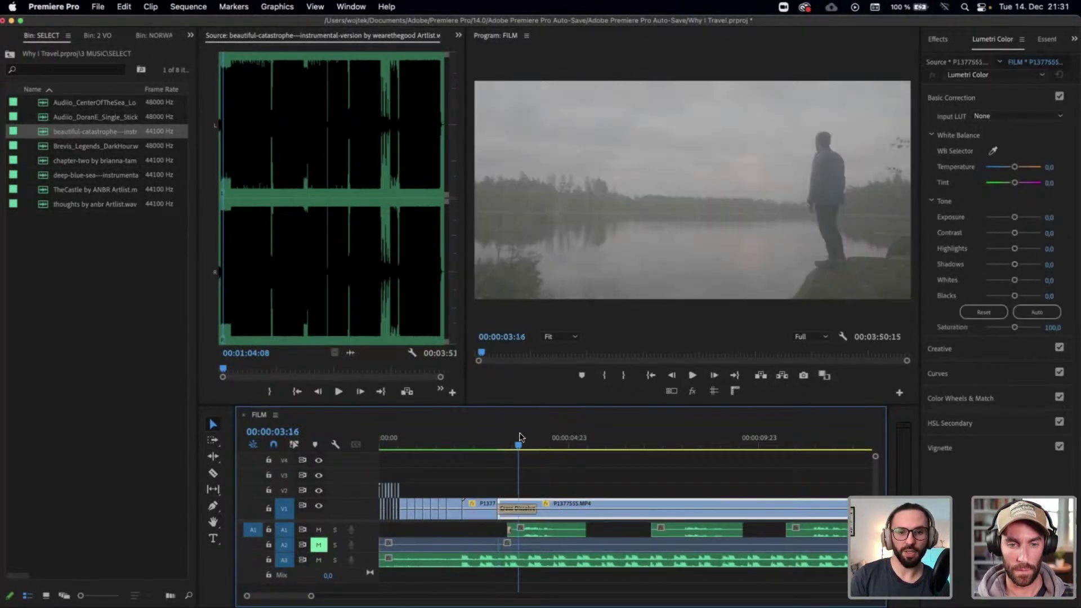
double_click(524, 511)
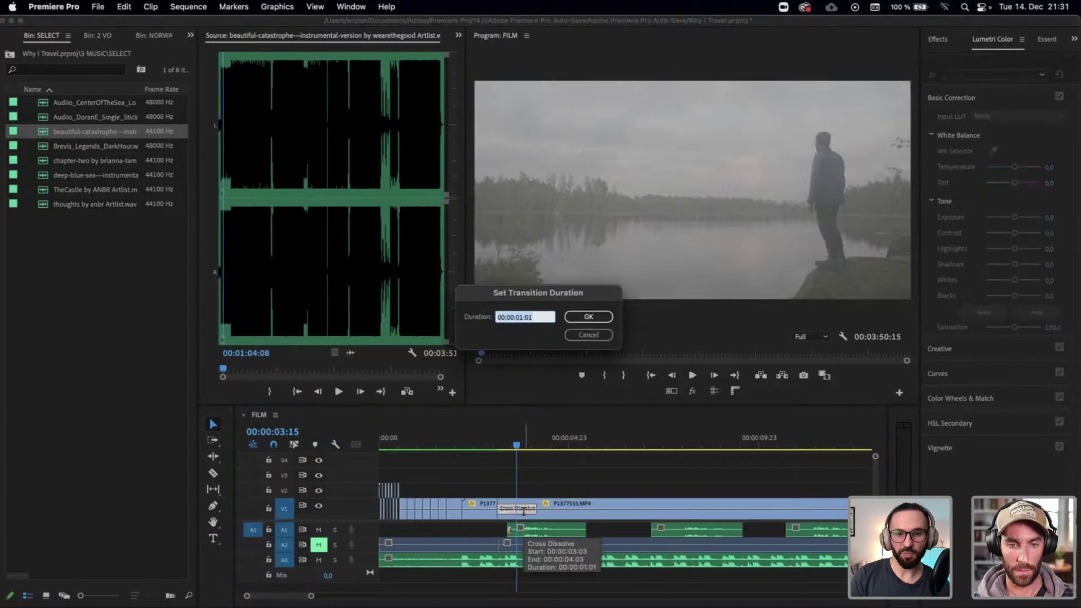
key("Right")
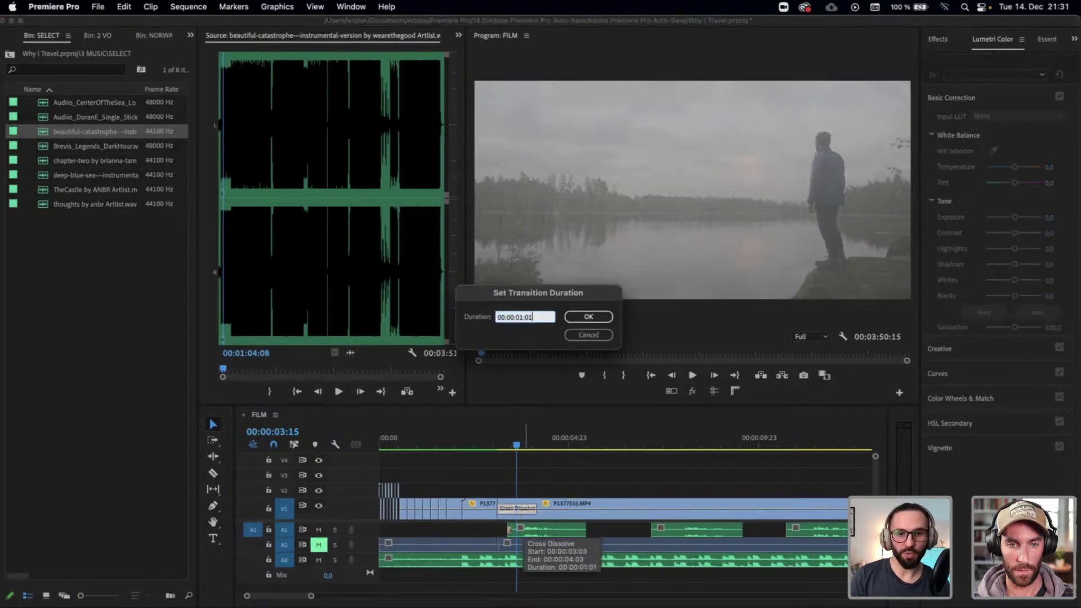
key("BackSpace")
type("5")
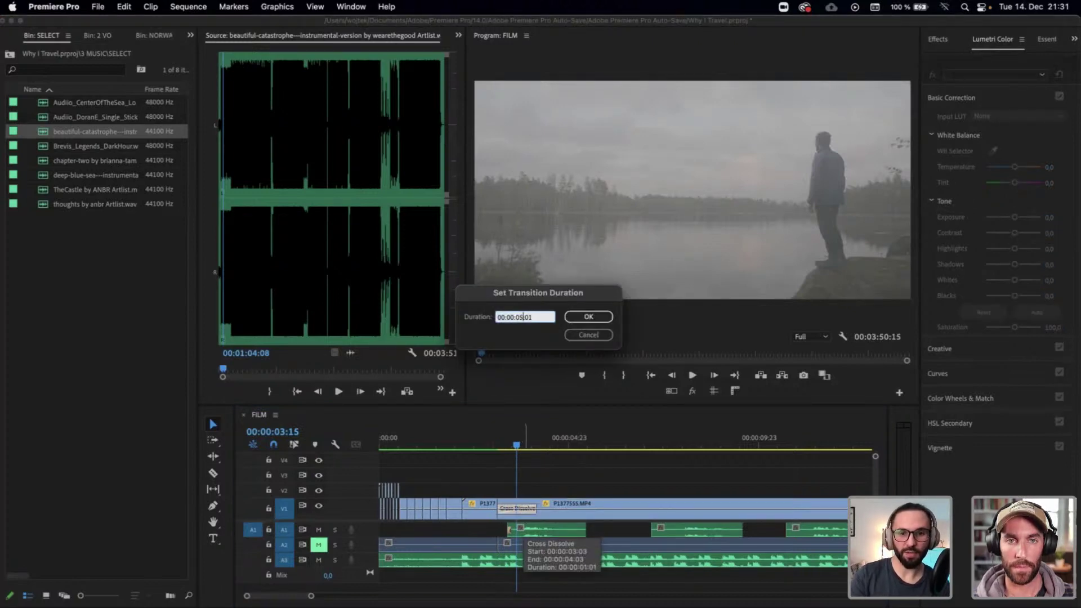
key("Return")
Extend the end of the Cross Dissolve on P1377555.MP4 to a duration of 00:00:06:21 and check it in the duration settings
key("minus")
key("minus")
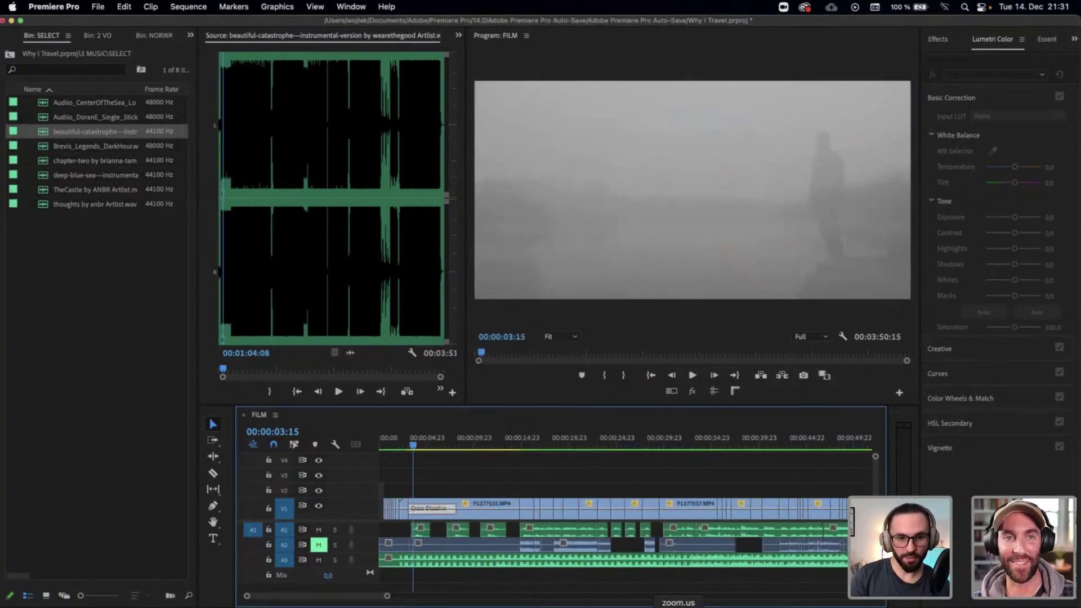
left_click(455, 511)
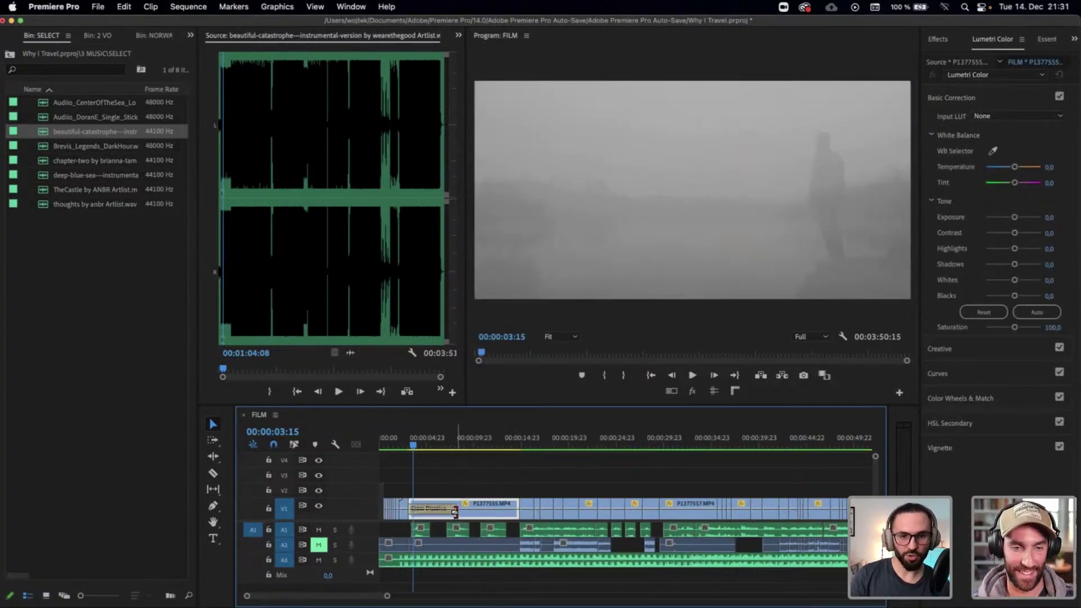
left_click(455, 512)
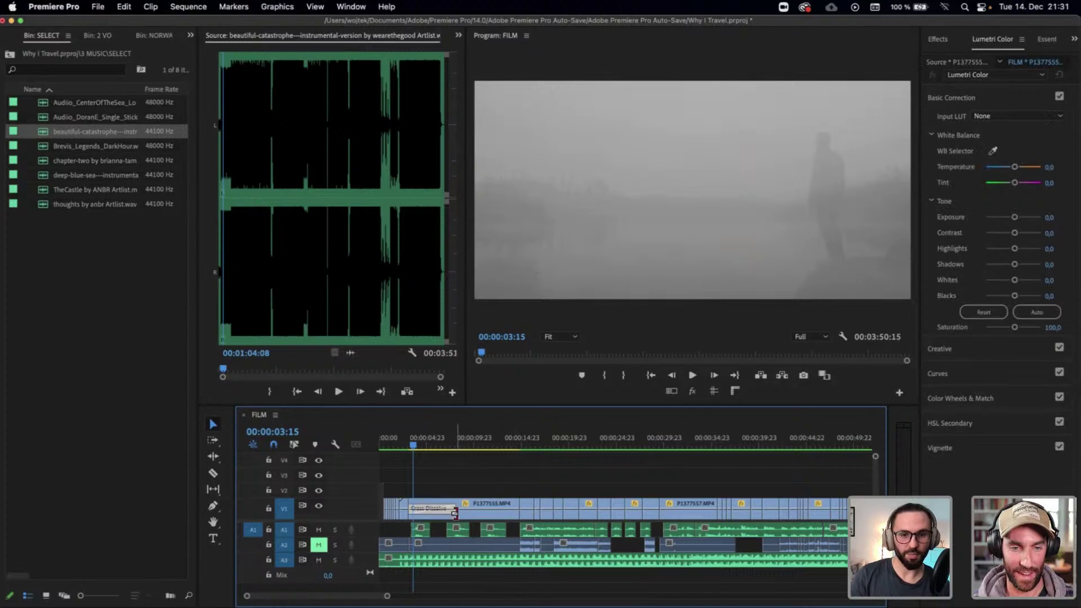
left_click(456, 513)
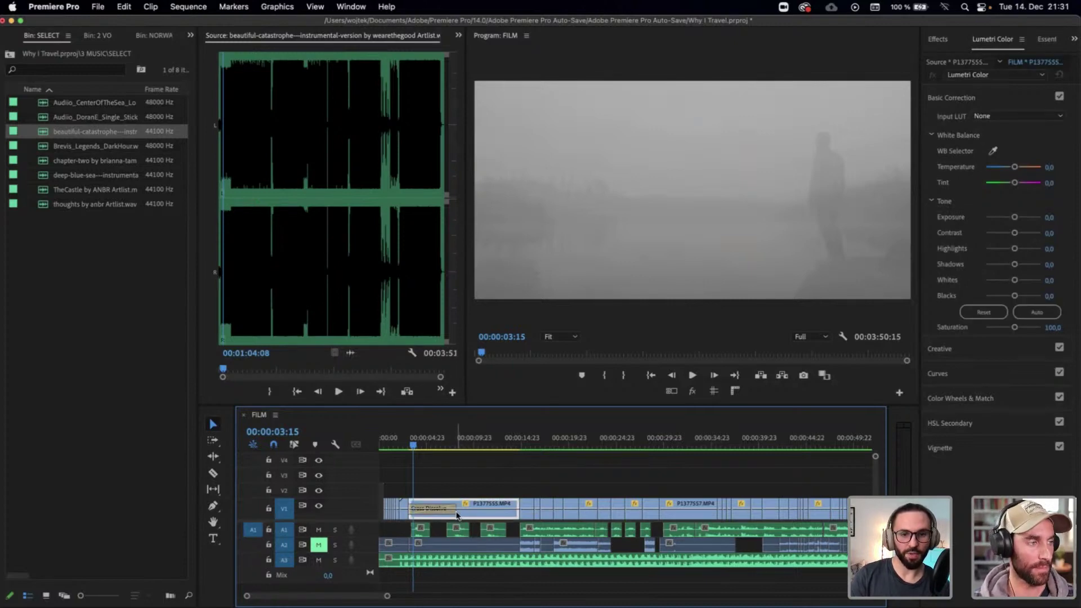
left_click_drag(457, 512, 565, 520)
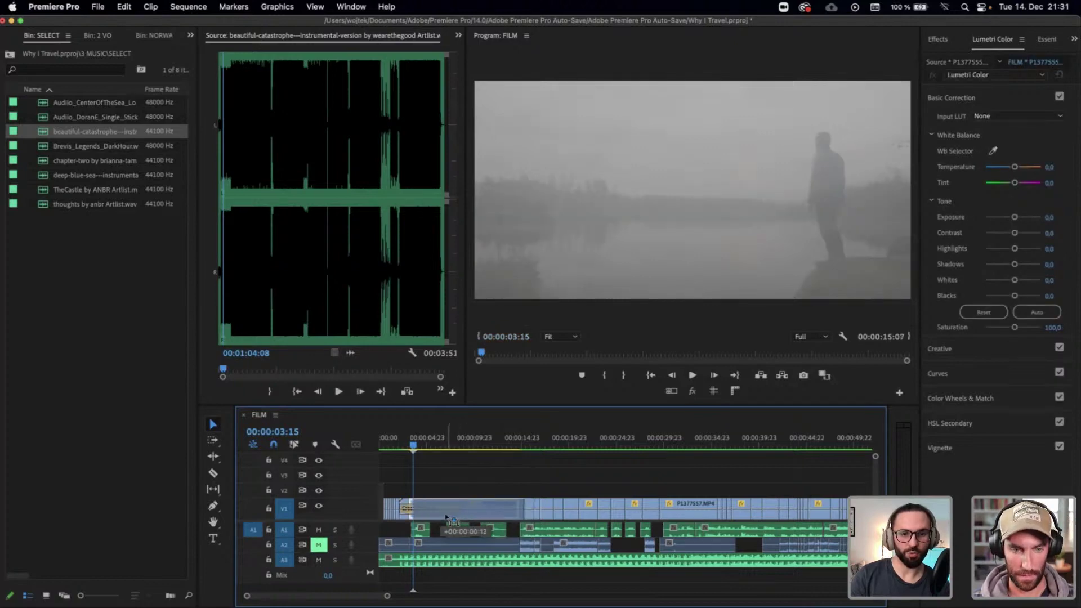
key("=")
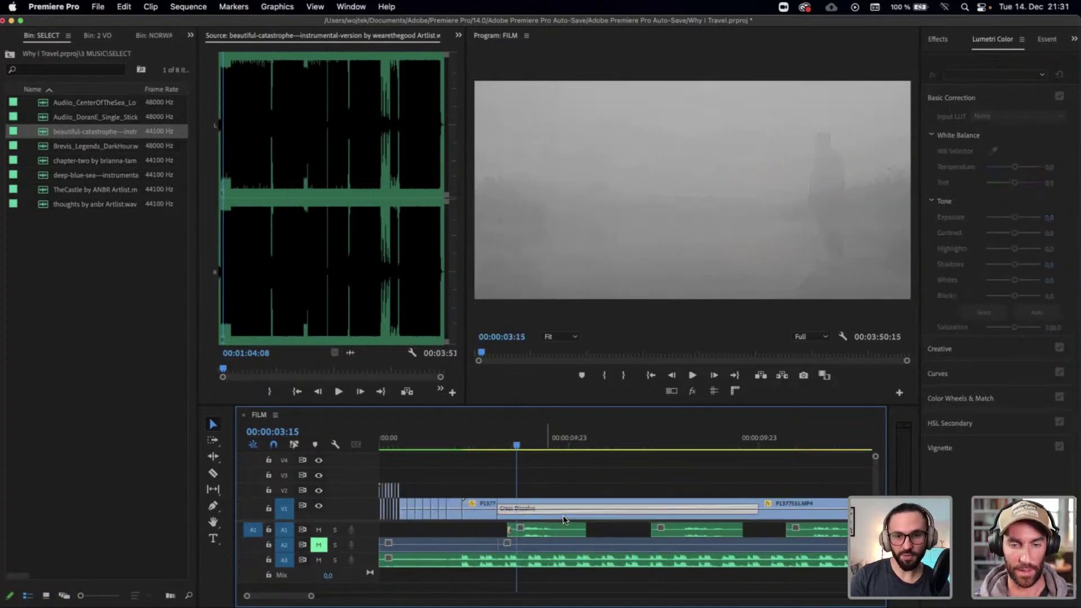
key("-")
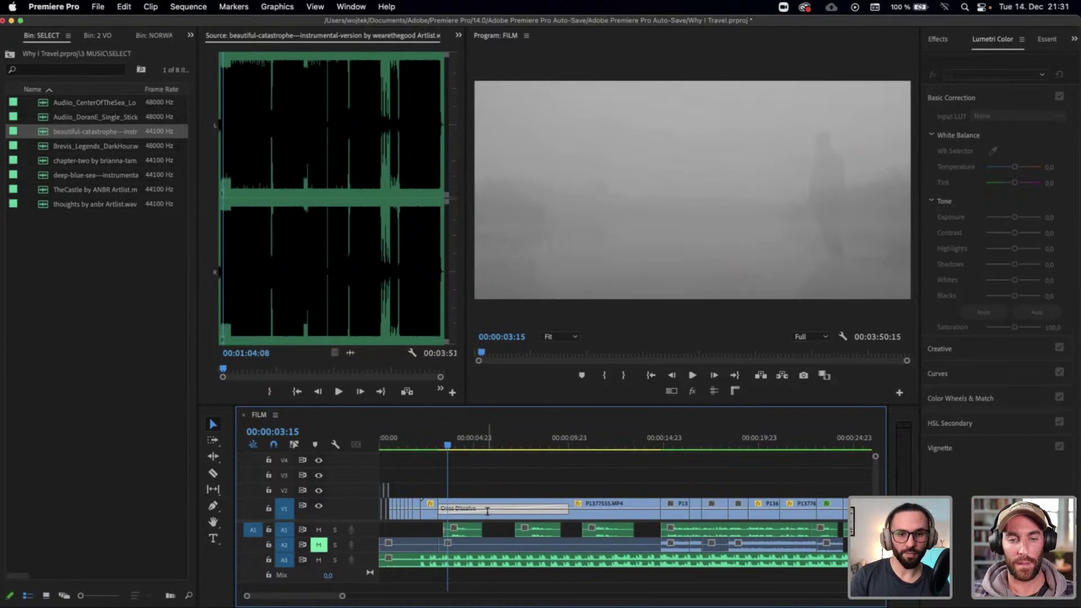
double_click(487, 512)
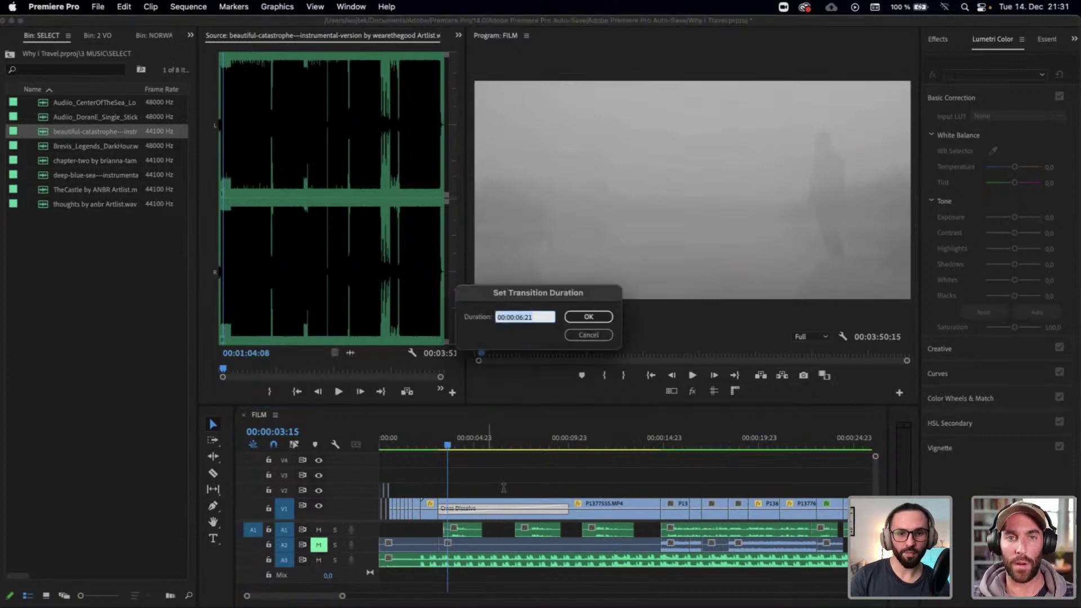
left_click(583, 337)
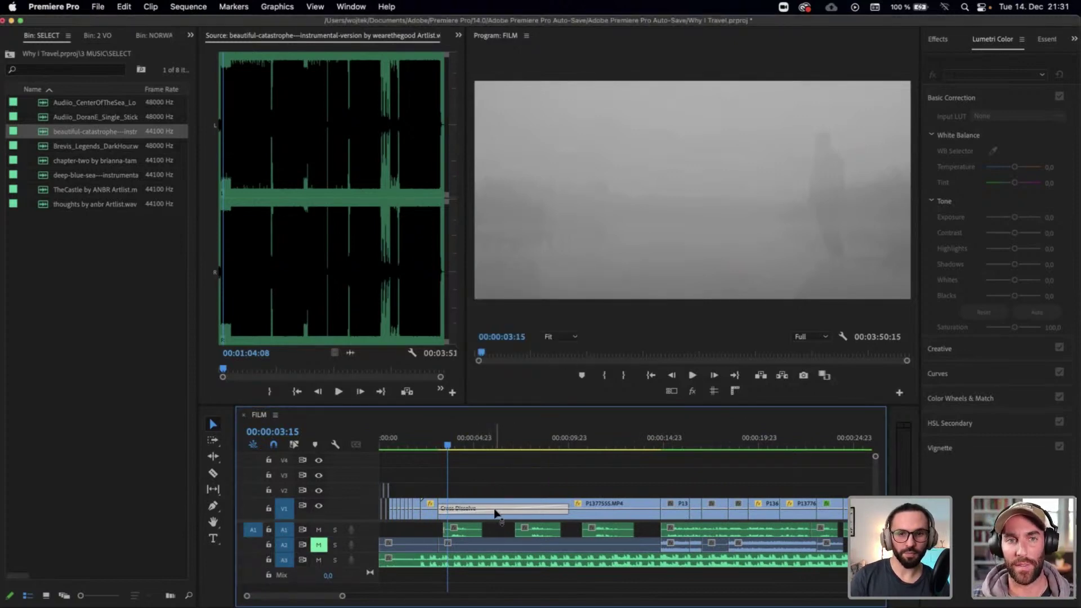
Return the playhead to 00:00:00:08 and split the music clip on A3 at 00:00:02:03 with the Razor tool
key("minus")
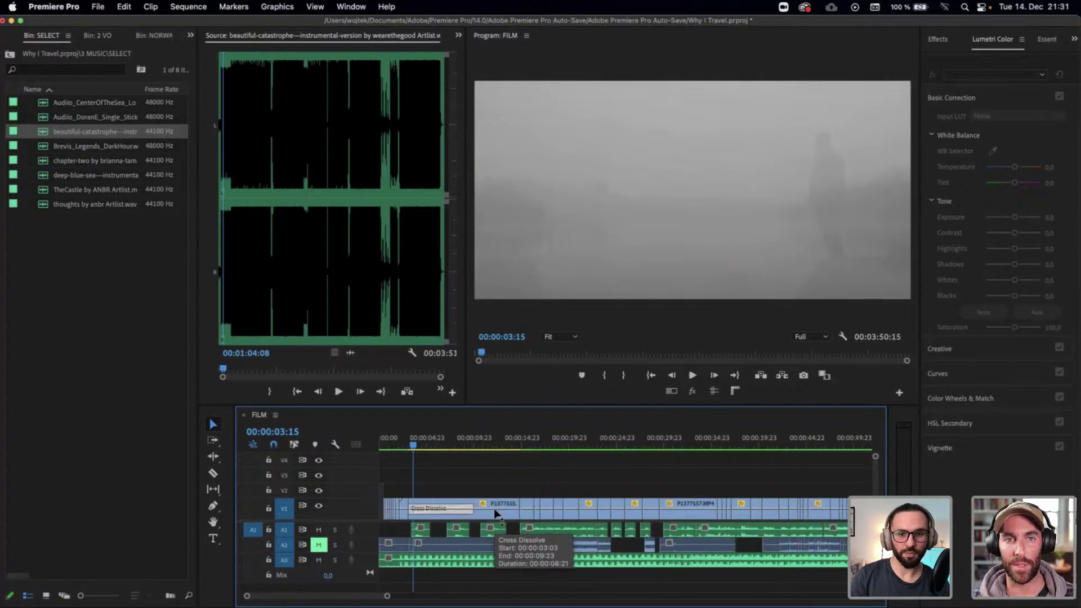
left_click_drag(410, 441, 385, 448)
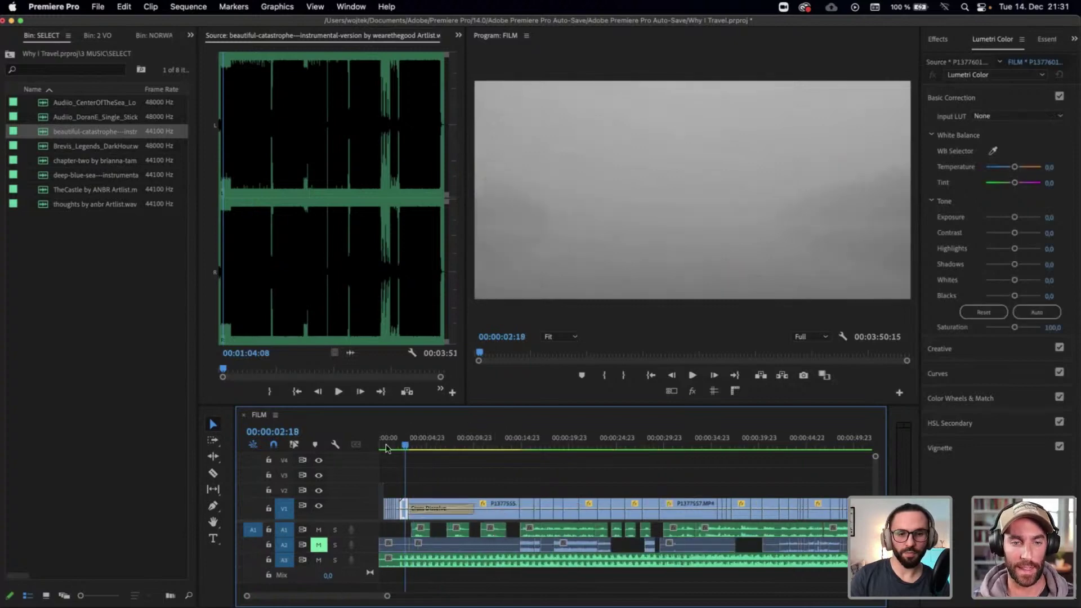
key("equal")
key("equal")
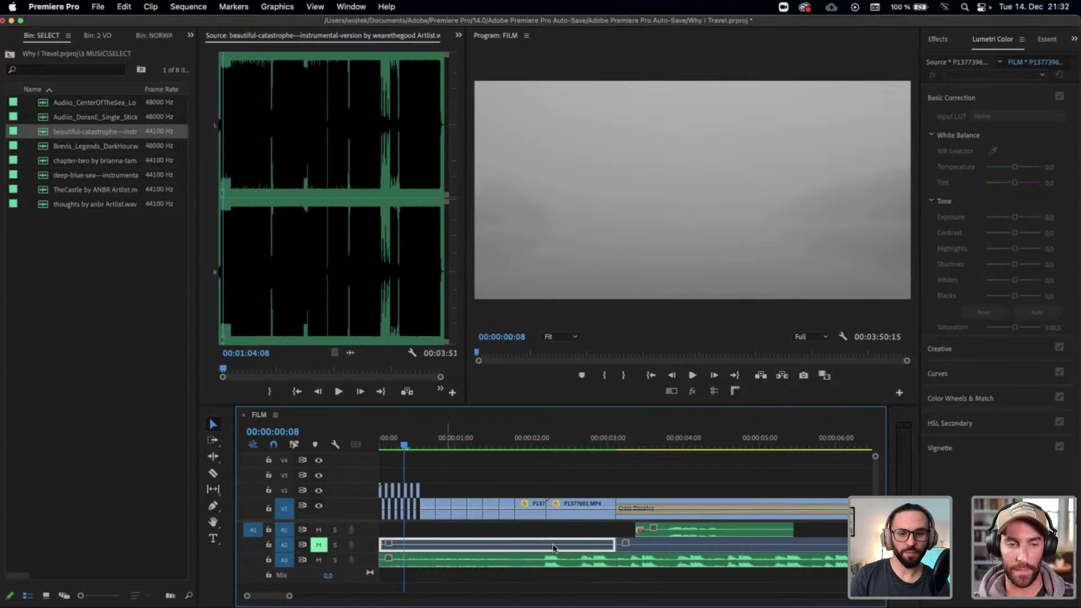
key("c")
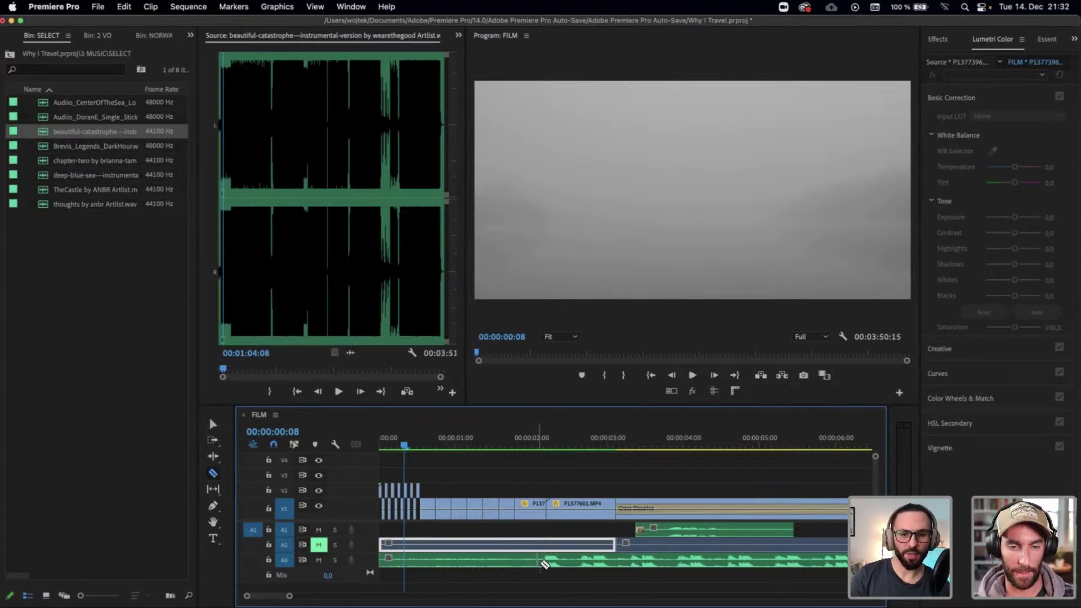
left_click(543, 563)
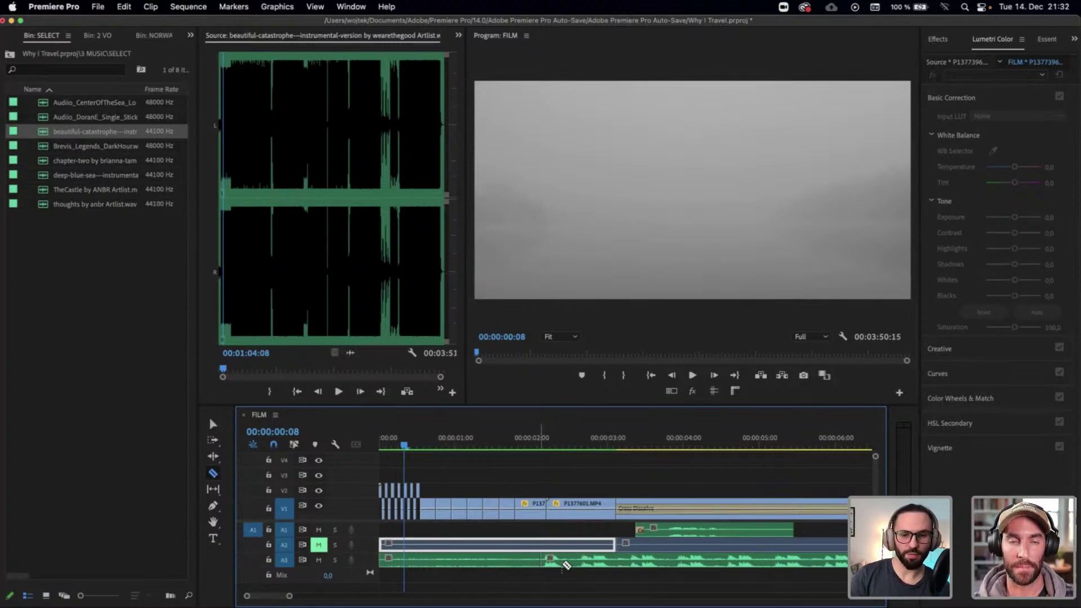
Lower the gain of the music clip segment after the 00:00:02:03 cut on A3 by 15 dB
key("v")
left_click(583, 566)
key("g")
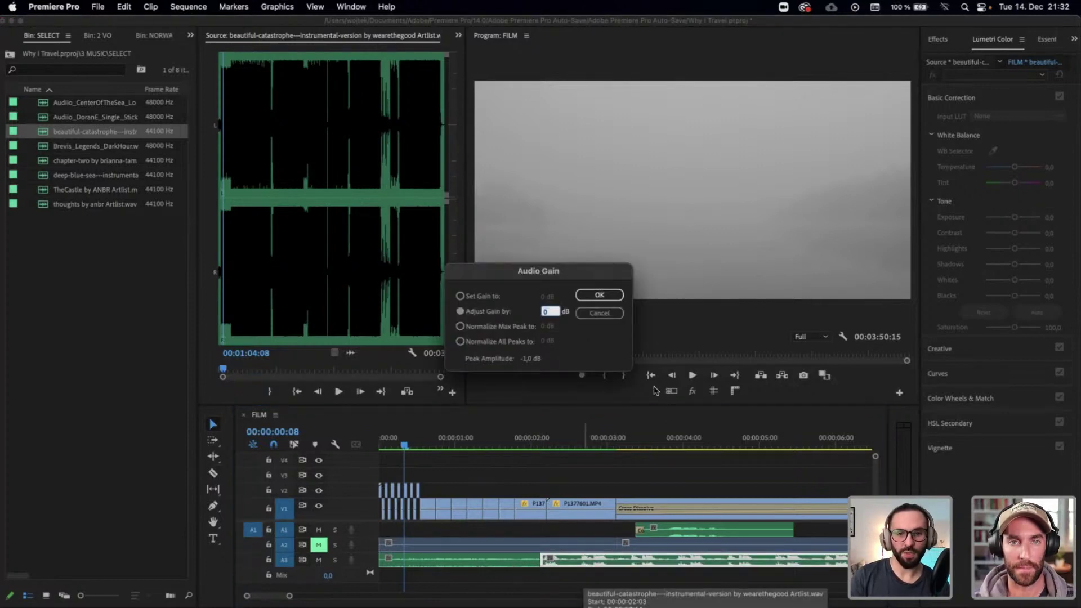
left_click(604, 314)
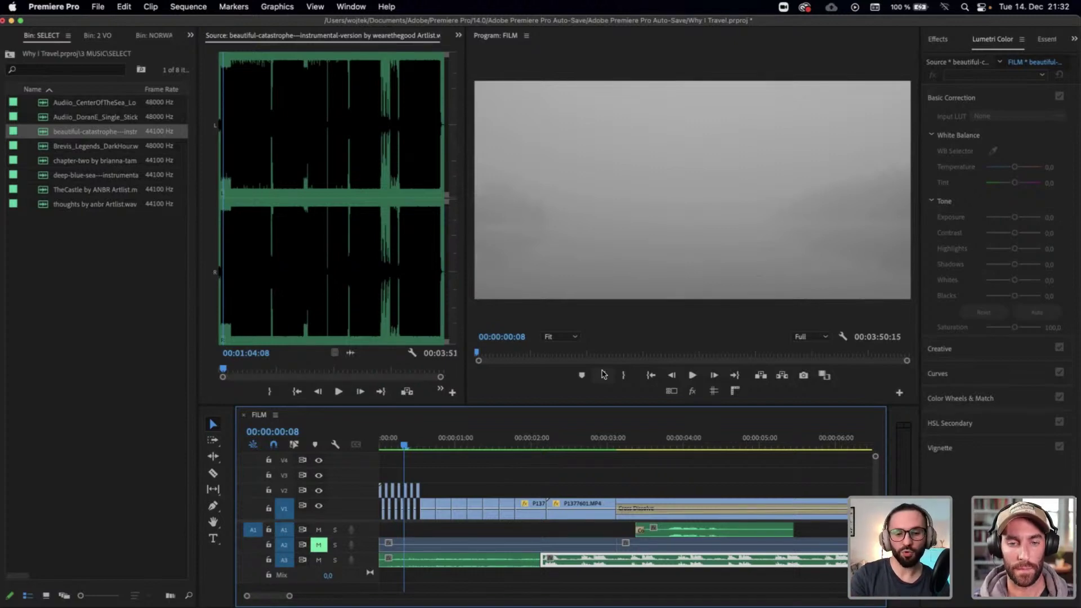
key("g")
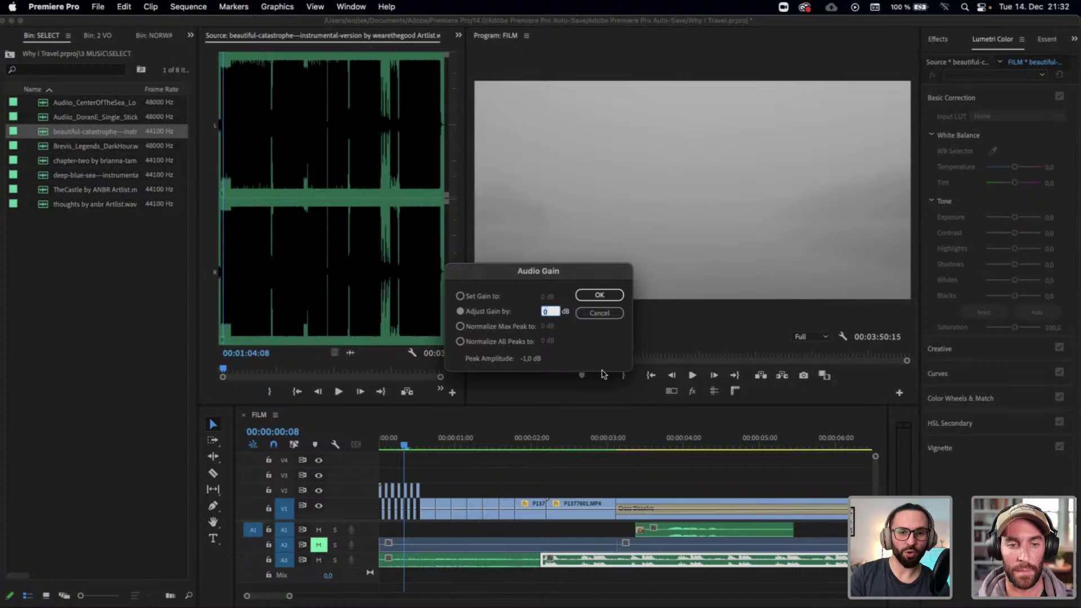
type("-15")
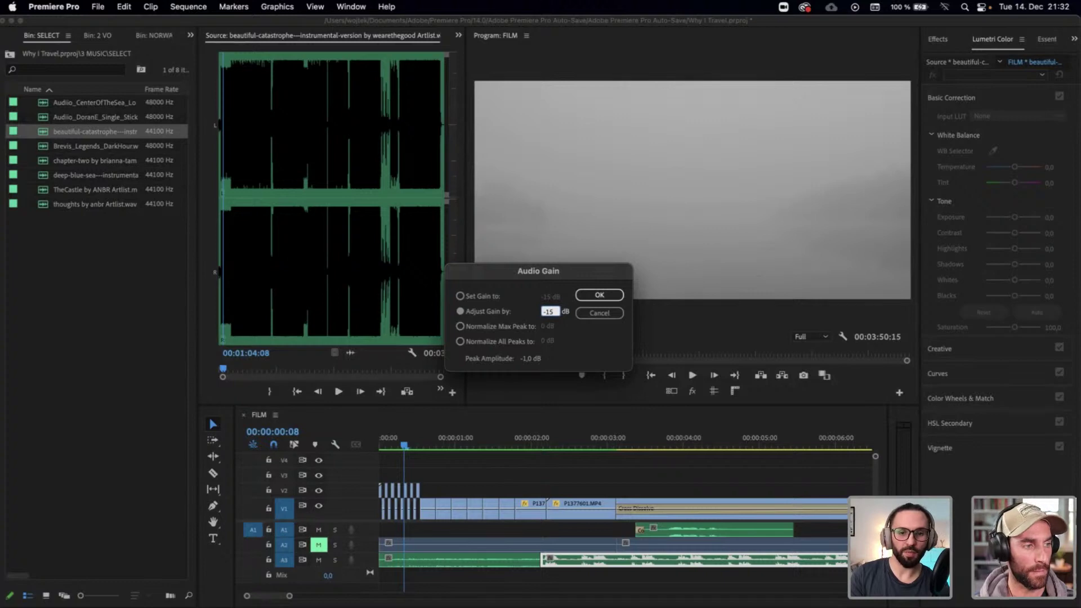
key("Return")
key("minus")
key("minus")
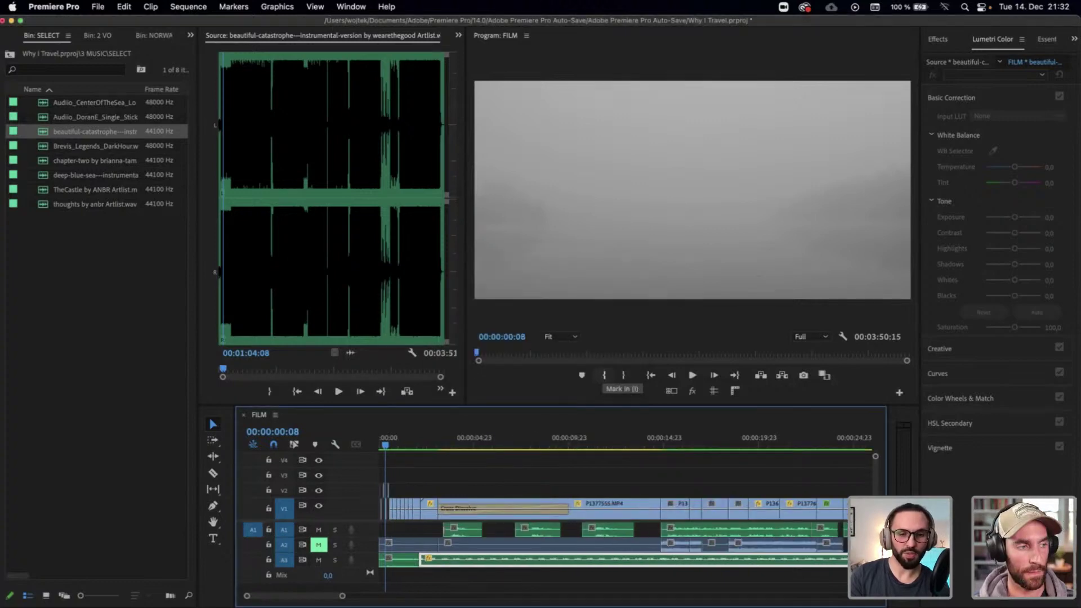
Play the film from 00:00:00:00 in the maximized Program monitor and stop at 00:01:04:10
left_click_drag(401, 445, 362, 450)
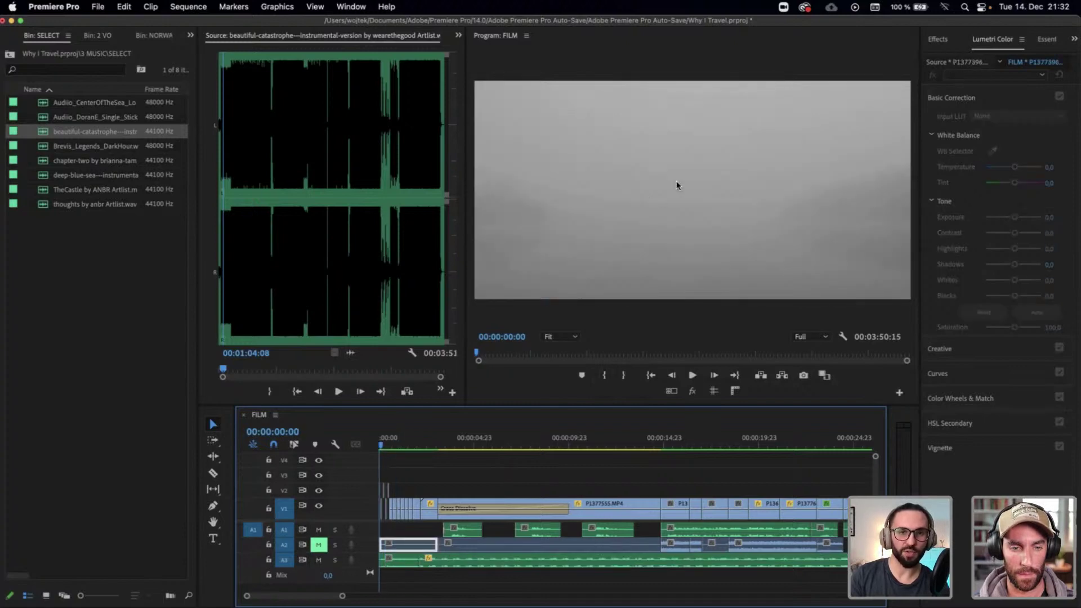
left_click(498, 39)
key("grave")
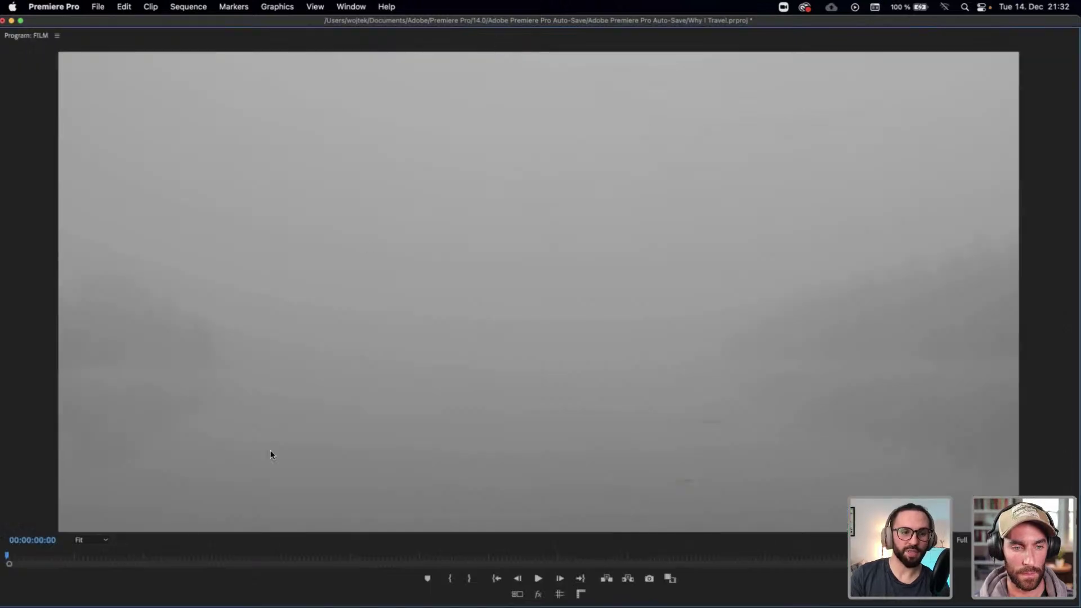
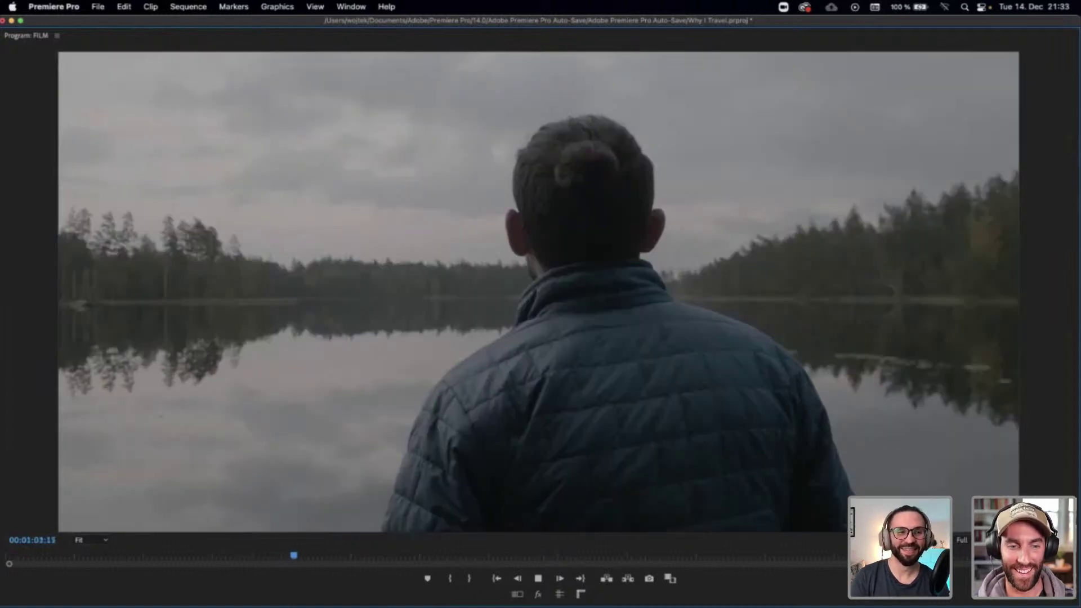
key("space")
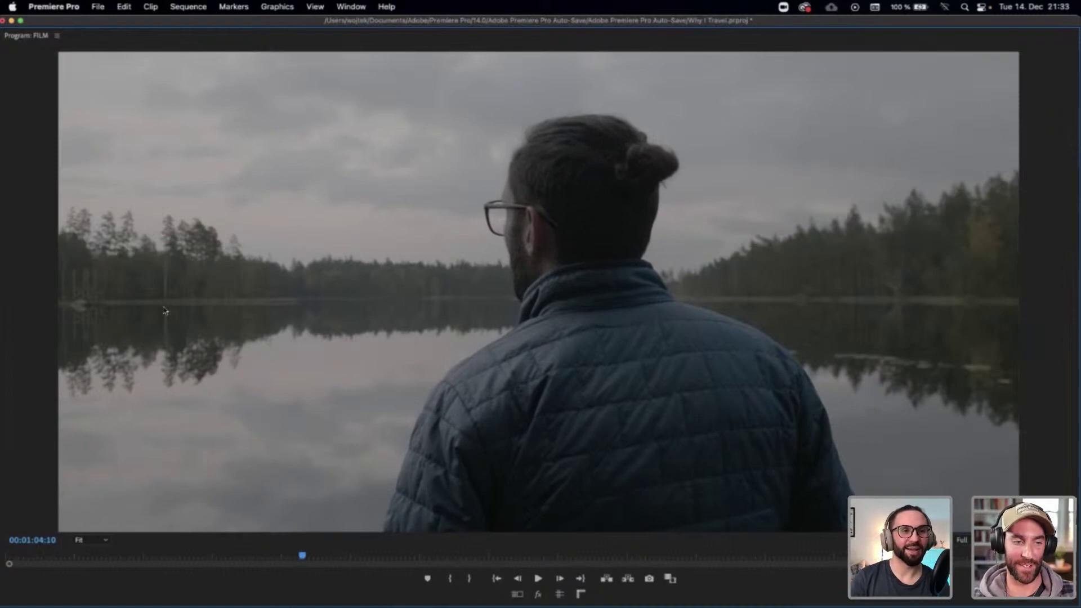
key("grave")
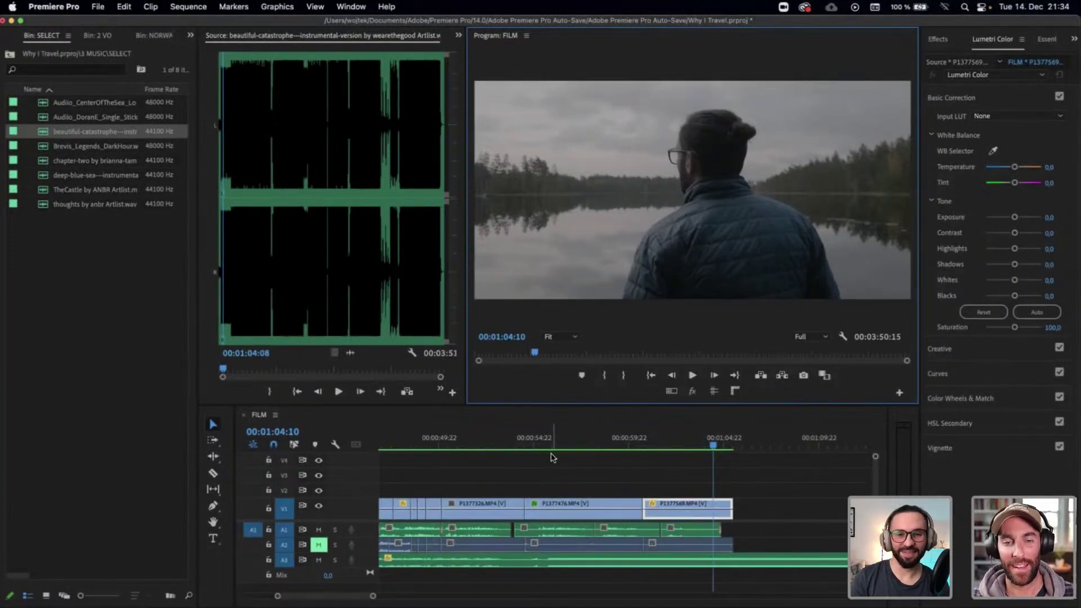
Check the music's full length against the edit and delete both beautiful-catastrophe segments from A3
left_click(562, 480)
key("minus")
key("minus")
key("minus")
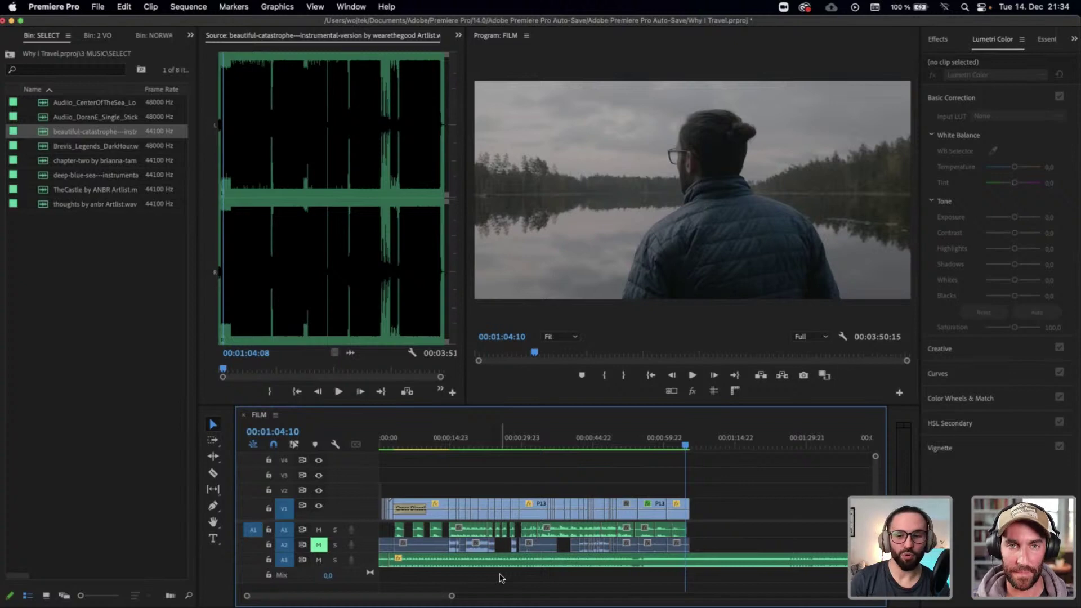
key("minus")
key("minus")
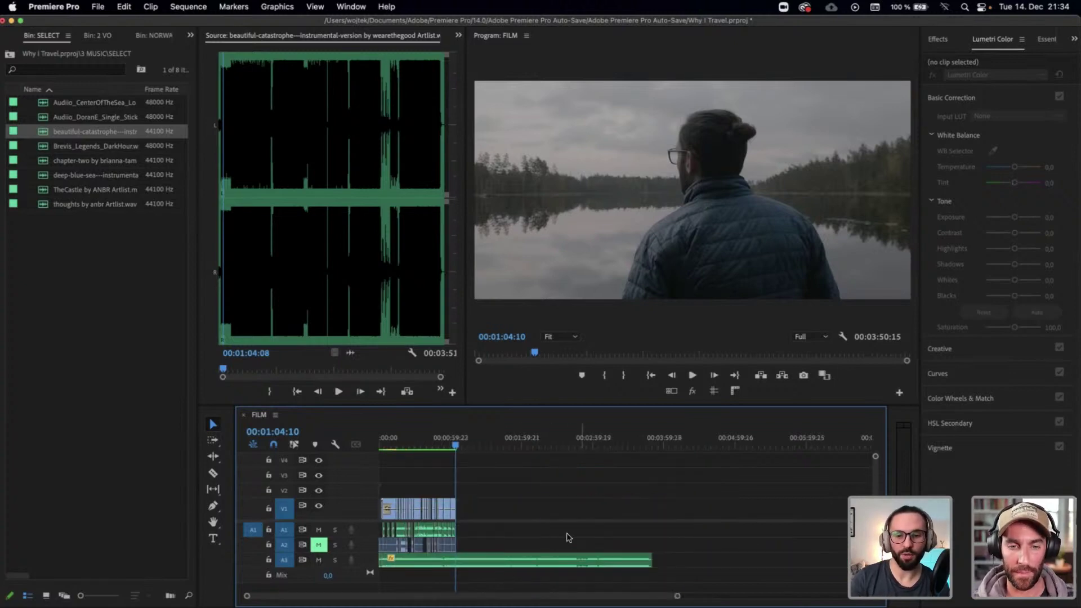
key("equal")
key("equal")
key("equal")
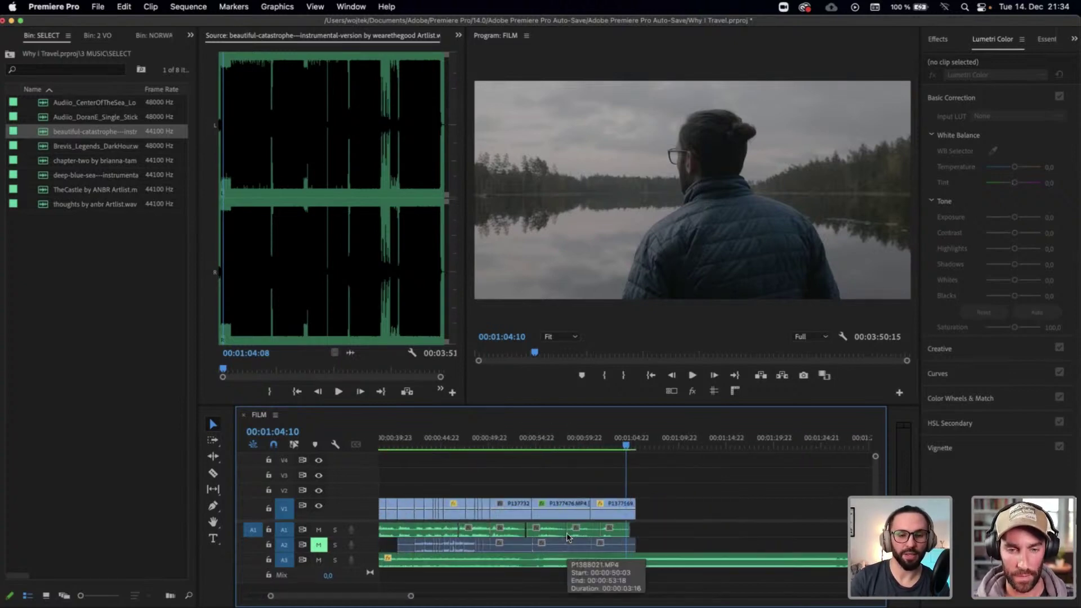
scroll(566, 532, "up", 5)
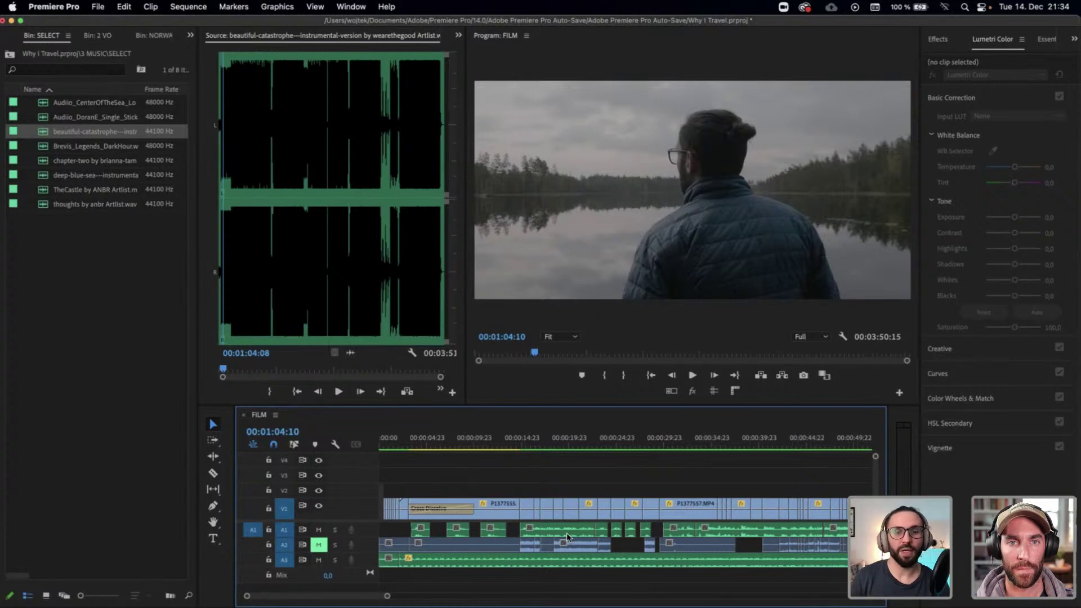
key("minus")
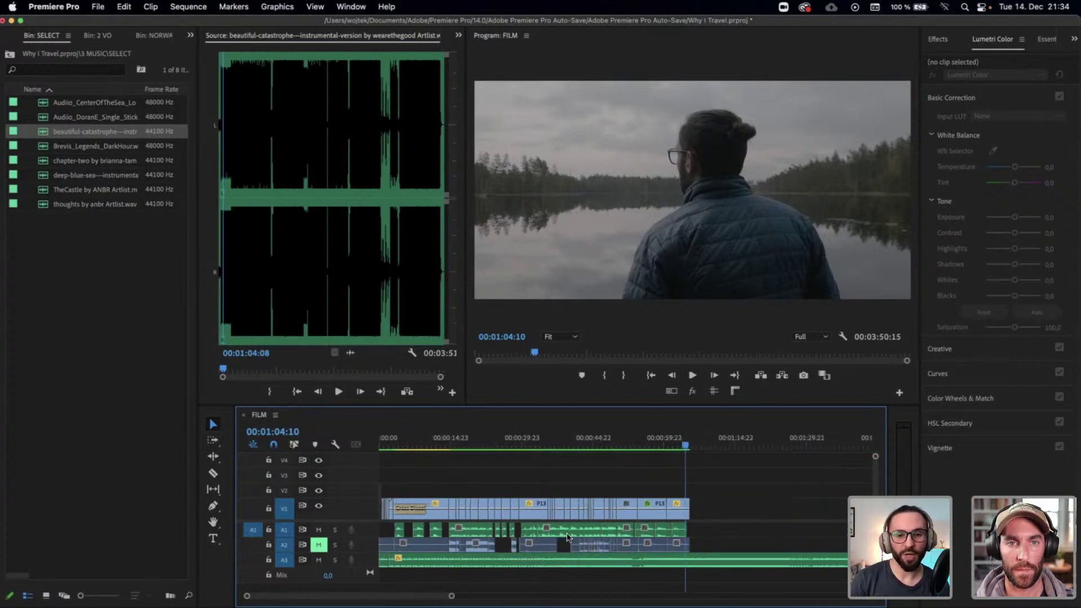
left_click_drag(480, 574, 371, 567)
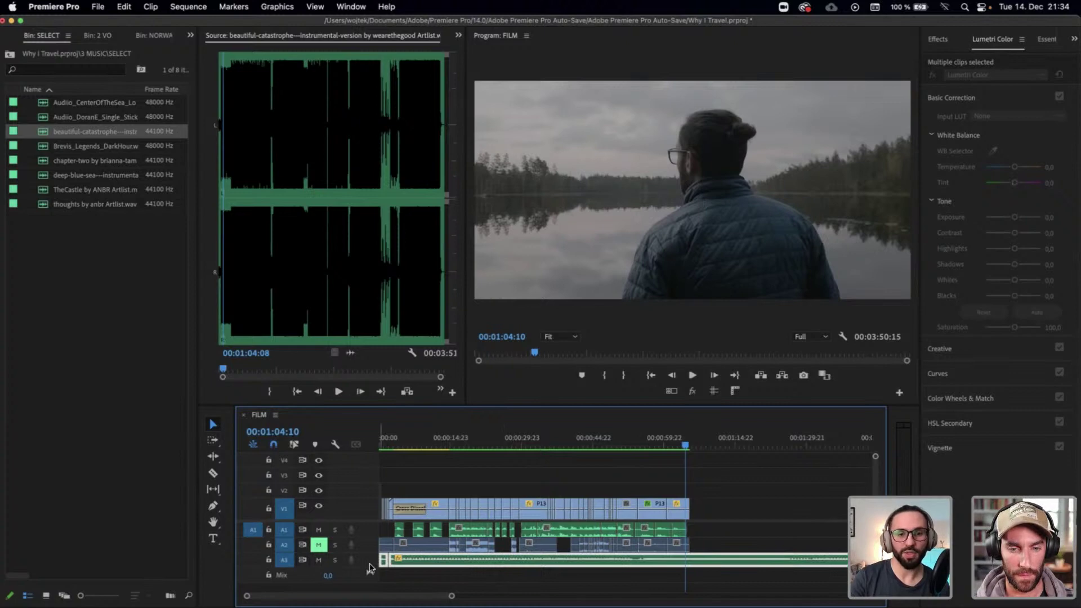
key("Delete")
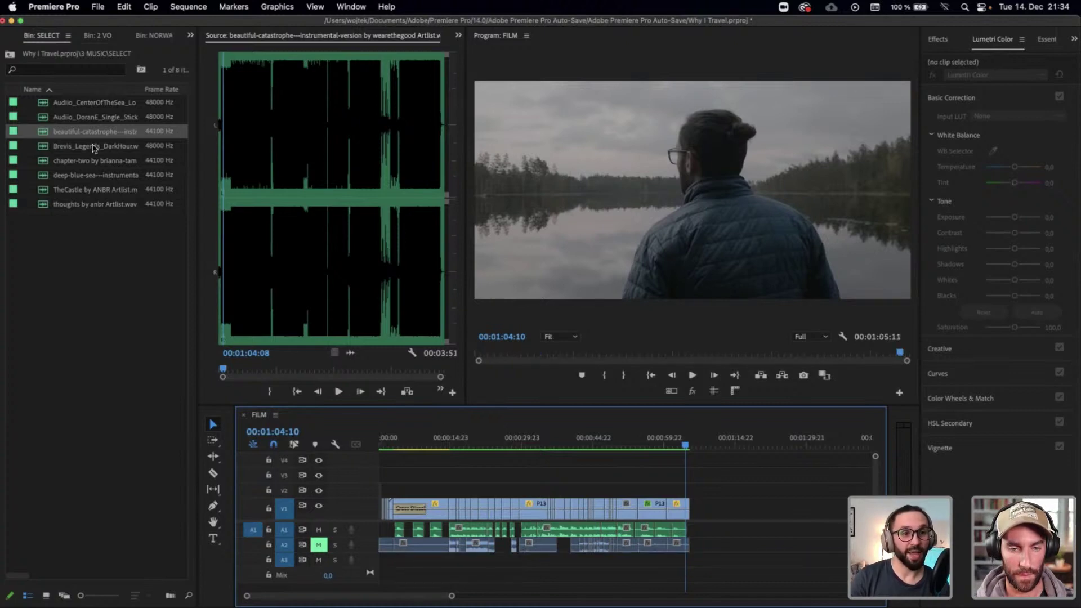
Place Brevis_Legends_DarkHour.wav at the start of A3 and return the playhead to 00:00:00:00
double_click(94, 148)
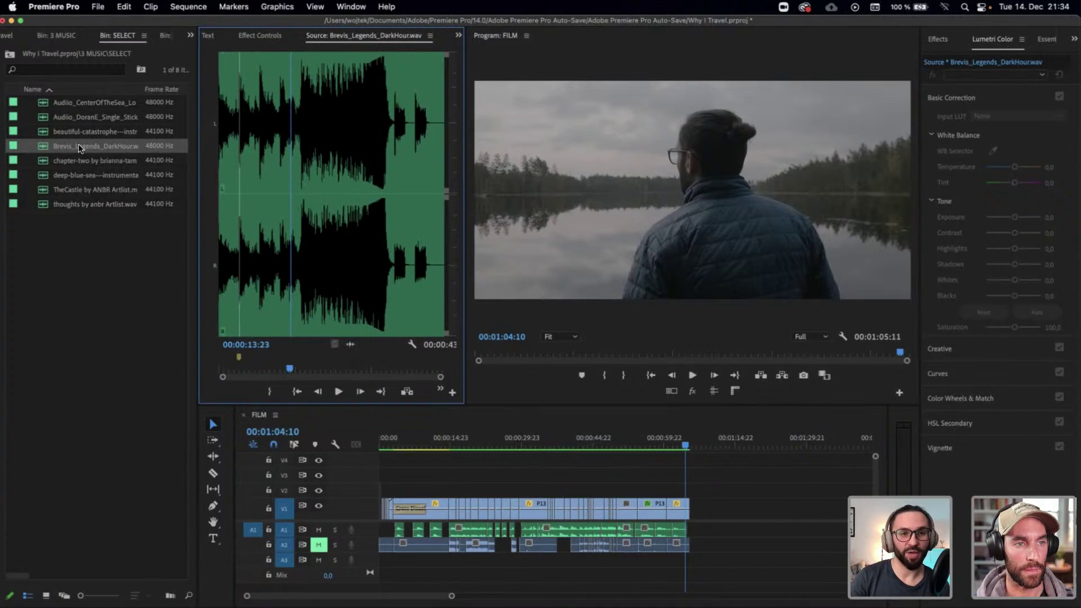
left_click_drag(80, 148, 373, 568)
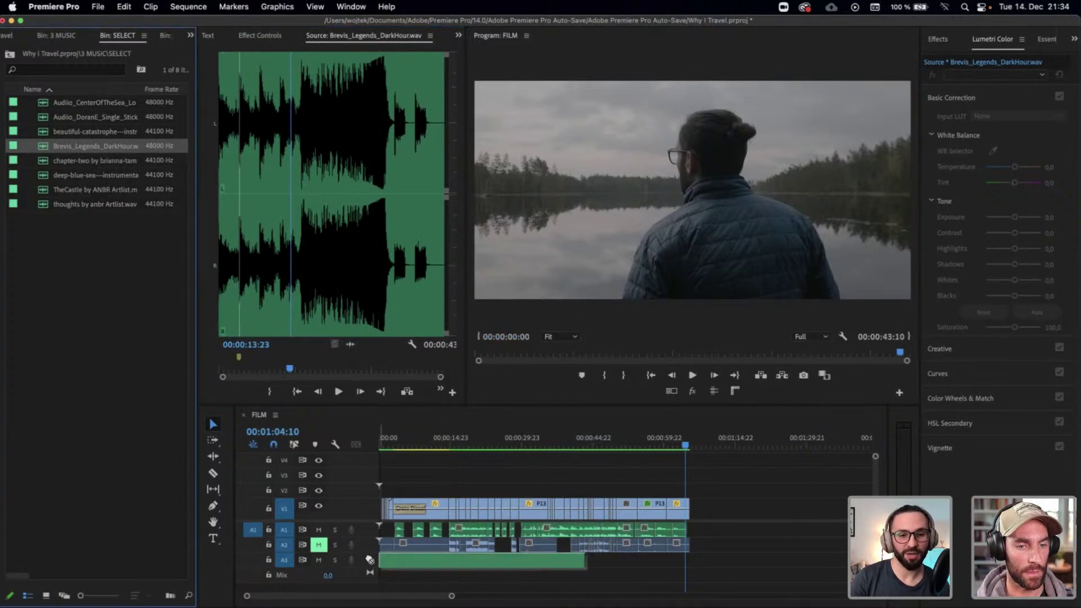
left_click(418, 438)
left_click(376, 440)
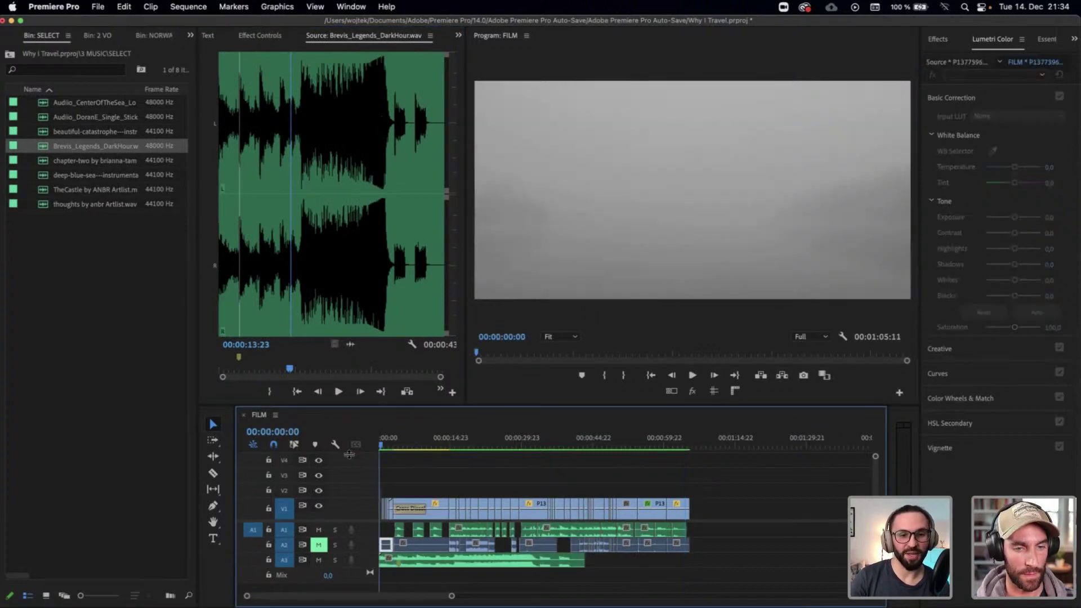
Lower the gain of the Brevis_Legends_DarkHour.wav clip on A3 by 10 dB and deselect it
left_click(470, 559)
key("g")
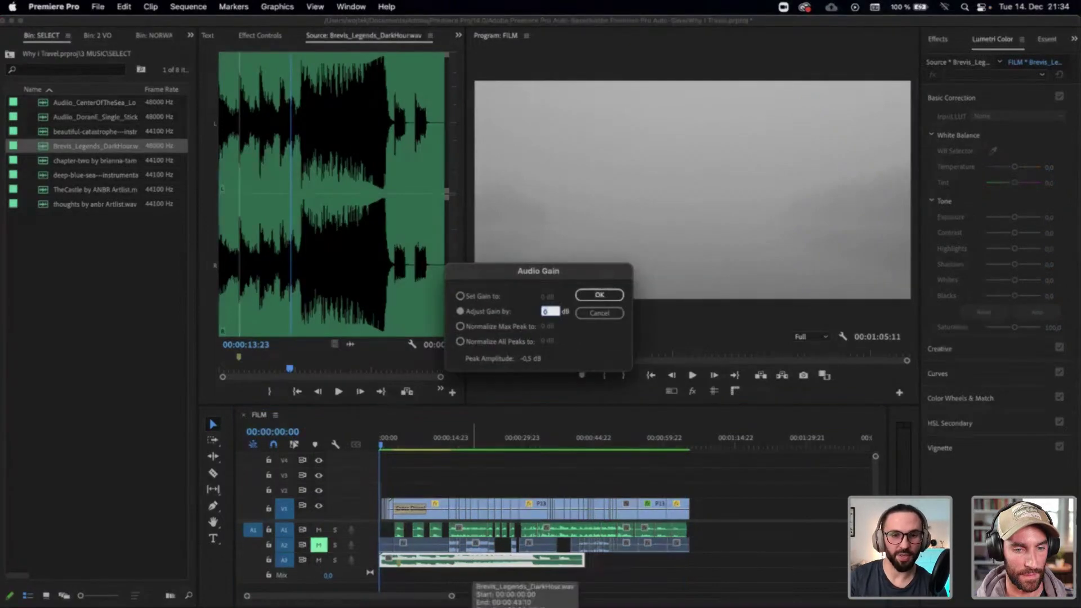
type("-10")
key("Return")
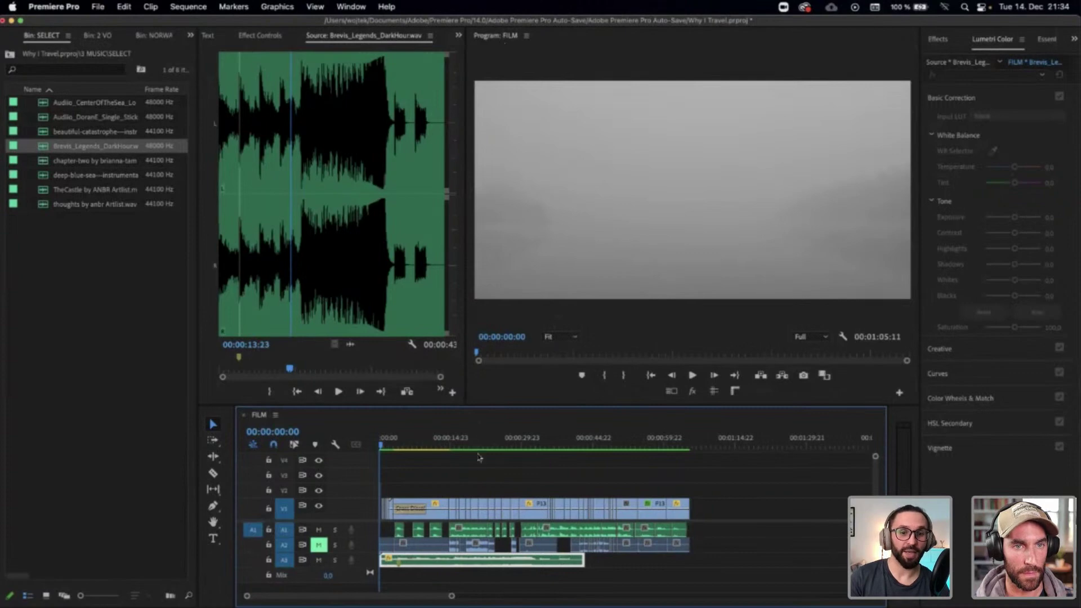
left_click(478, 472)
Play the film with the DarkHour music in the maximized Program monitor and stop at 00:00:34:01
left_click(496, 40)
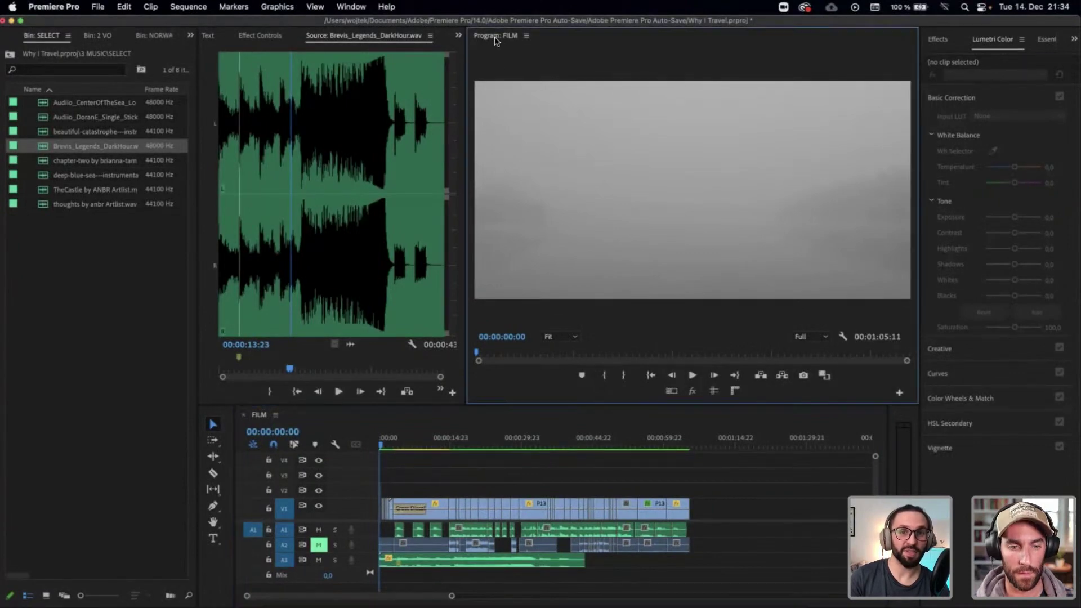
key("grave")
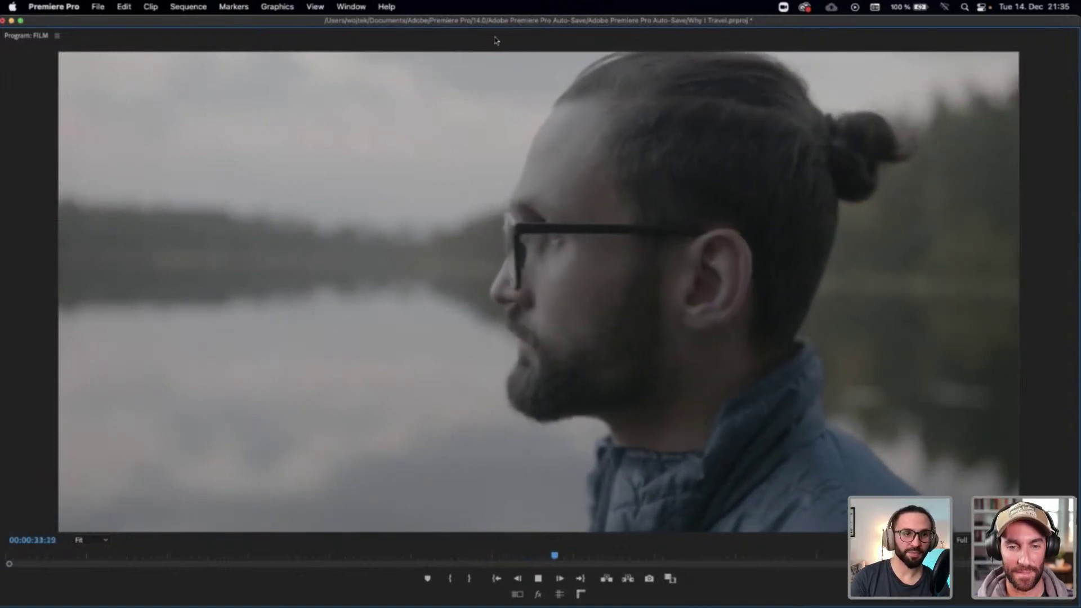
key("space")
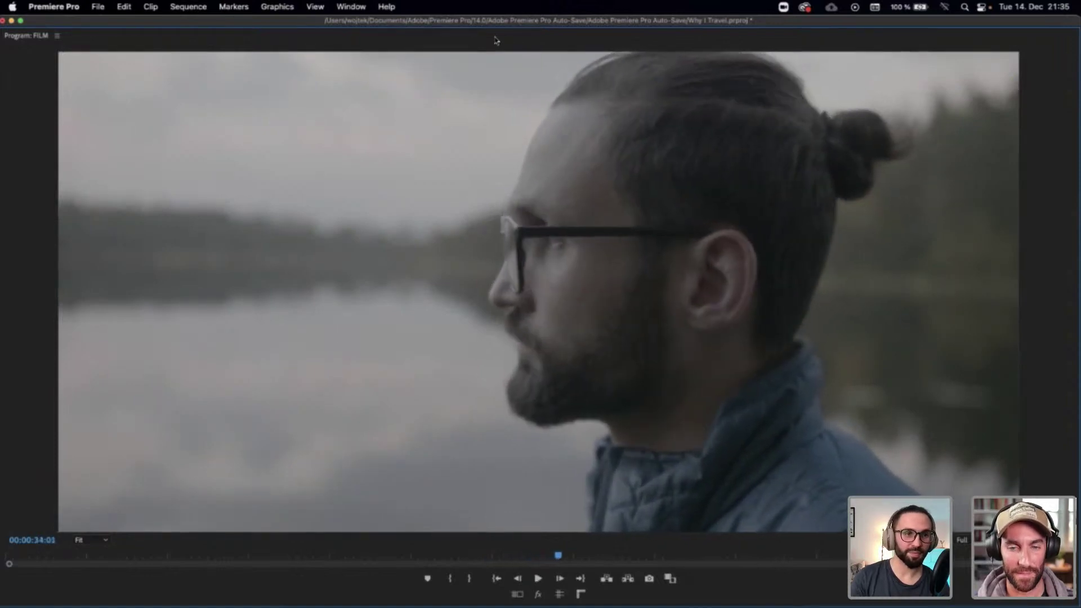
double_click(35, 38)
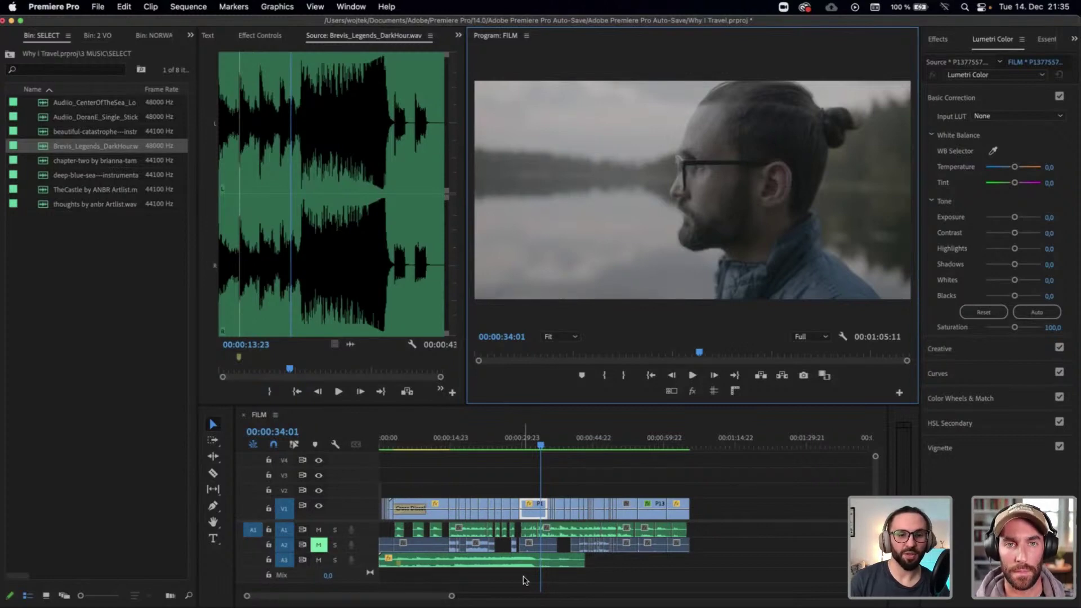
Move the playhead to 00:00:08:22 and delete the Brevis_Legends_DarkHour.wav clip from A3
left_click(422, 444)
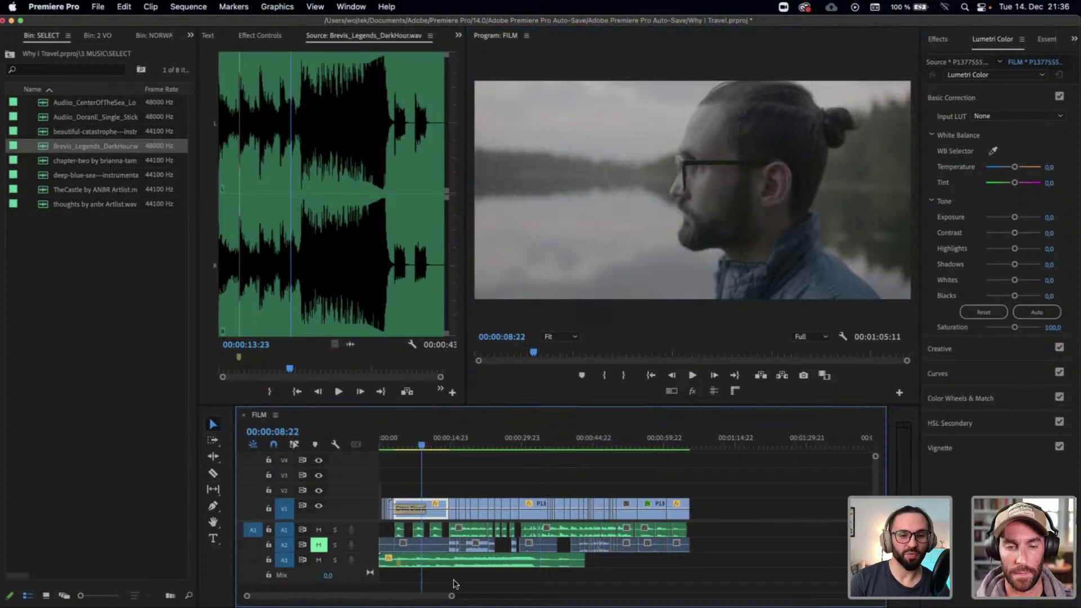
left_click(479, 564)
key("Delete")
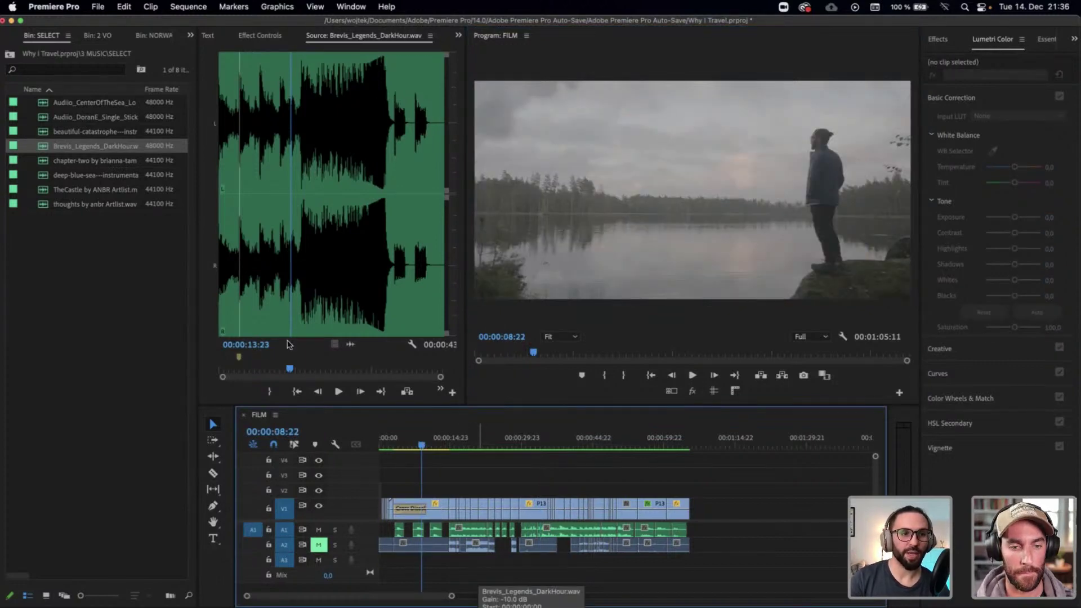
Preview the chapter-two track from its beginning and place its audio at the start of A3
double_click(90, 162)
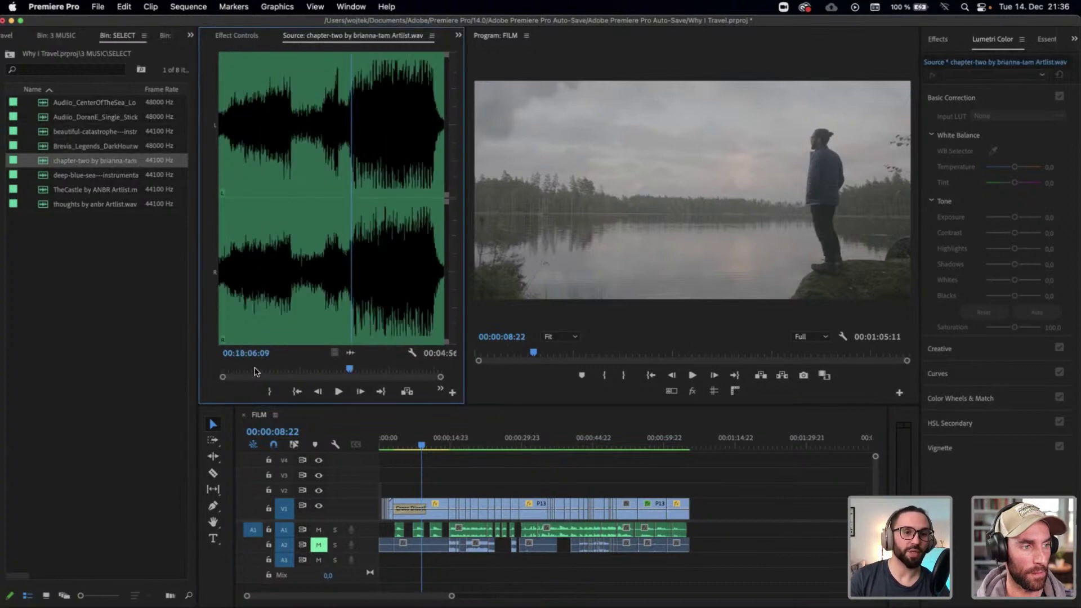
left_click_drag(254, 372, 159, 369)
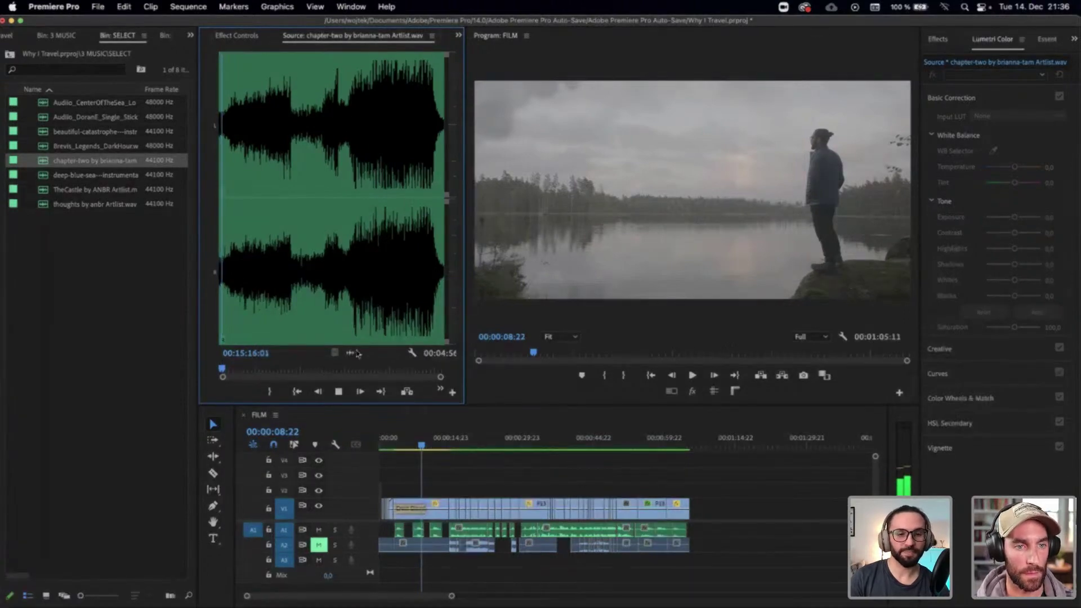
left_click_drag(351, 353, 376, 561)
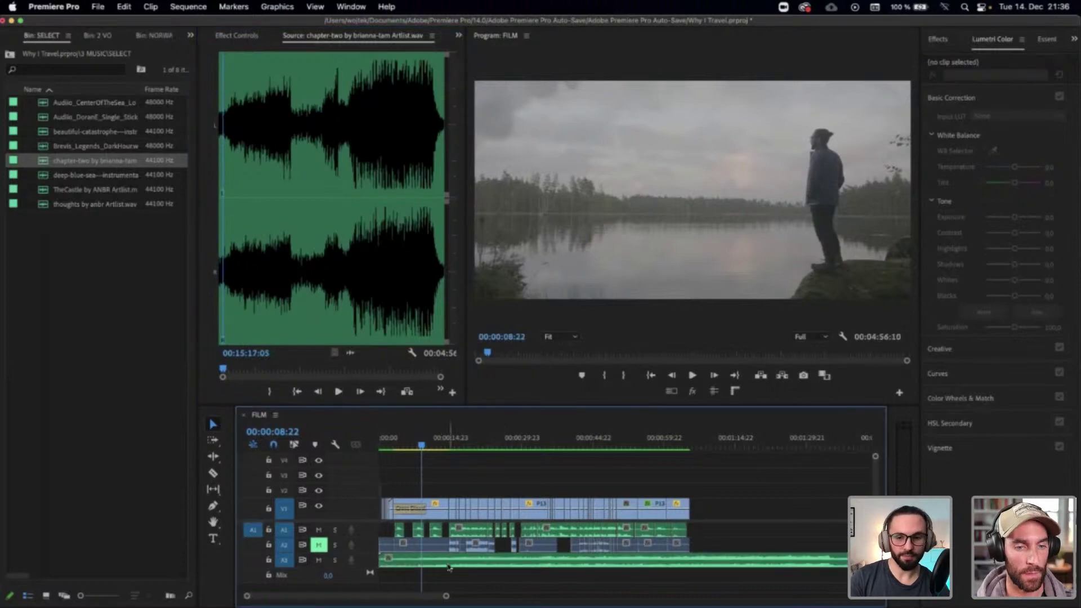
Trim about 8 frames off the beginning of the chapter-two clip on A3 and align it with the sequence start
left_click_drag(446, 596, 340, 595)
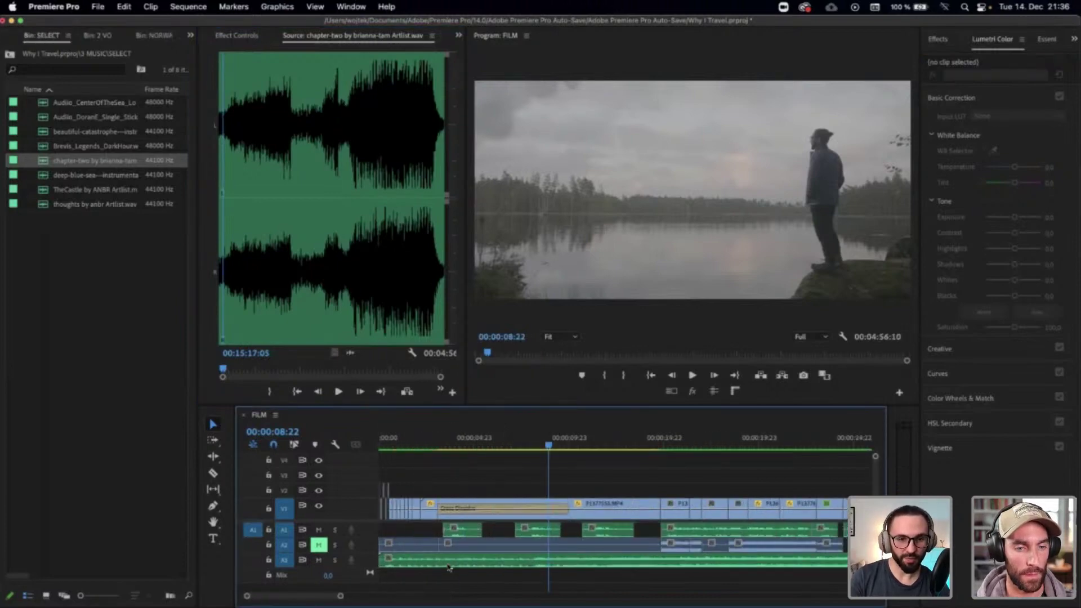
left_click(383, 445)
key("equal")
key("equal")
key("equal")
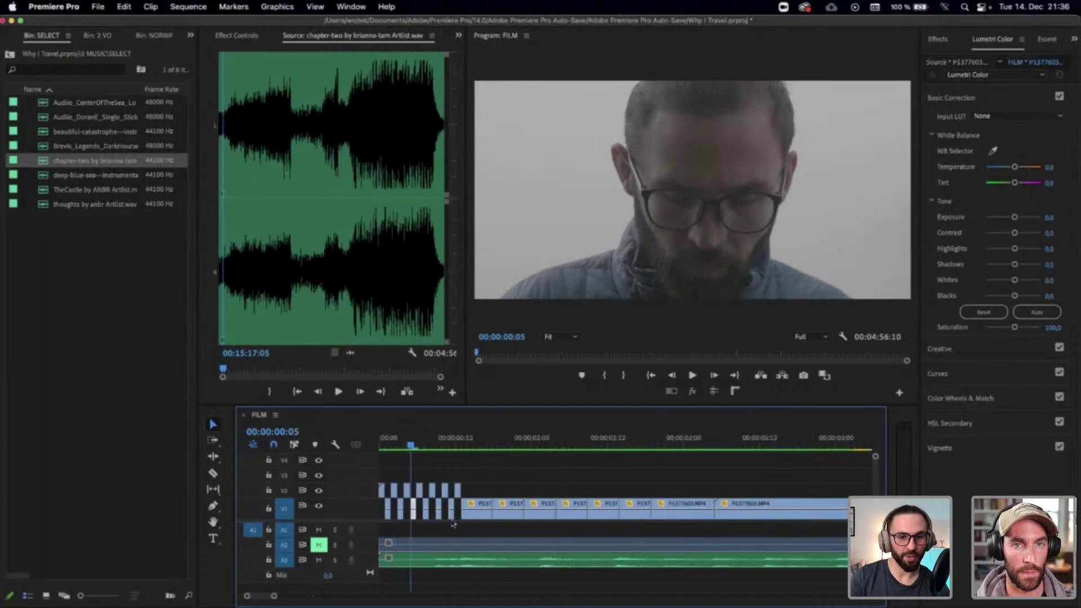
mouse_move(385, 559)
left_mouse_down()
mouse_move(432, 564)
mouse_move(384, 566)
left_mouse_up()
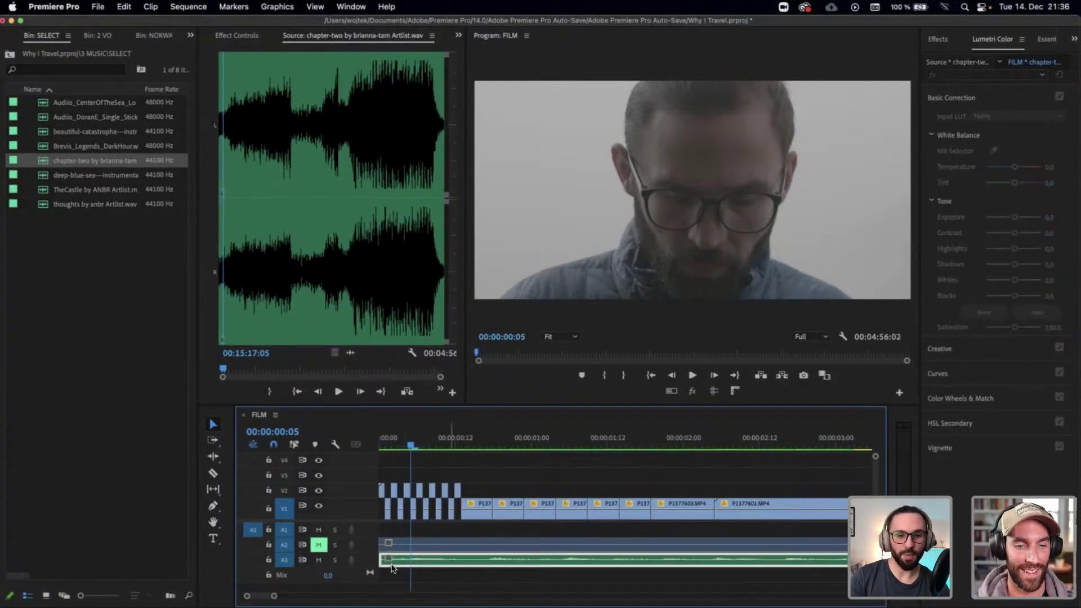
key("minus")
key("minus")
key("minus")
key("minus")
key("minus")
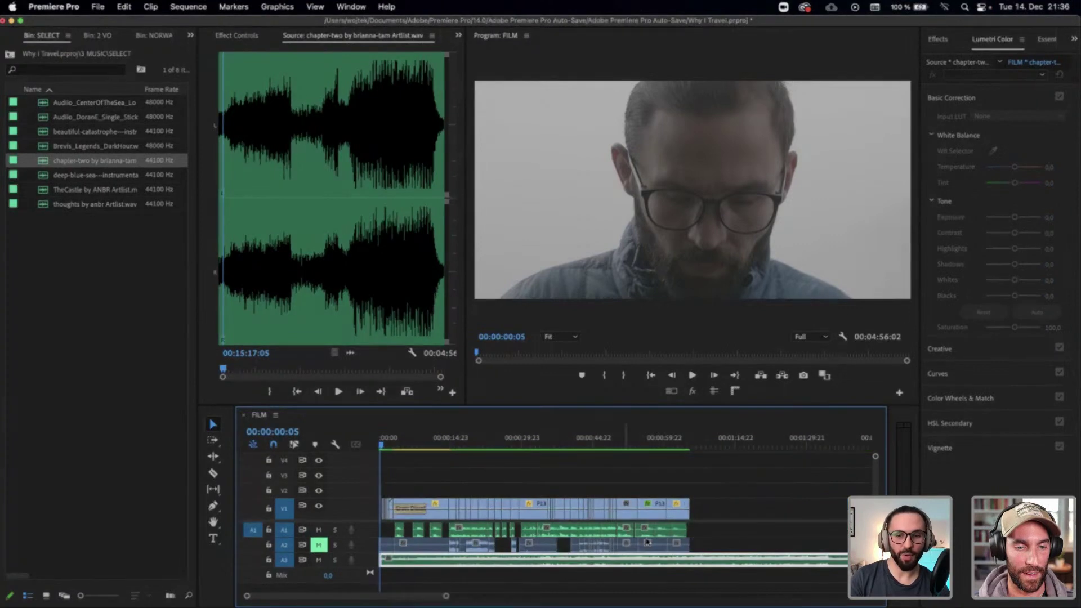
Examine the cut voice-over clips on A1 and the gaps between them across the whole film
left_click_drag(712, 533, 386, 533)
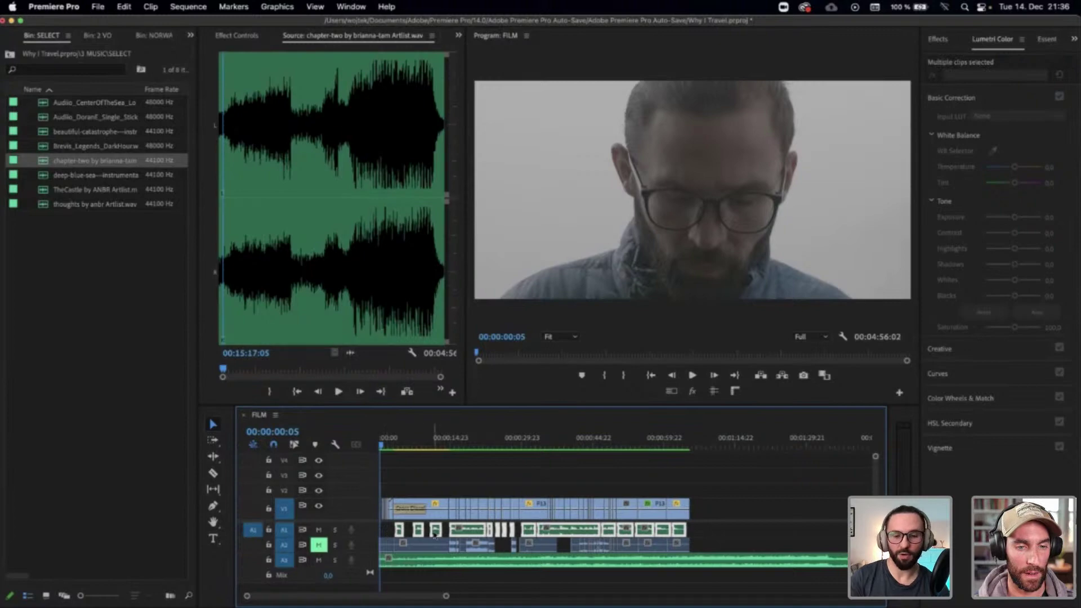
scroll(435, 535, "up", 3)
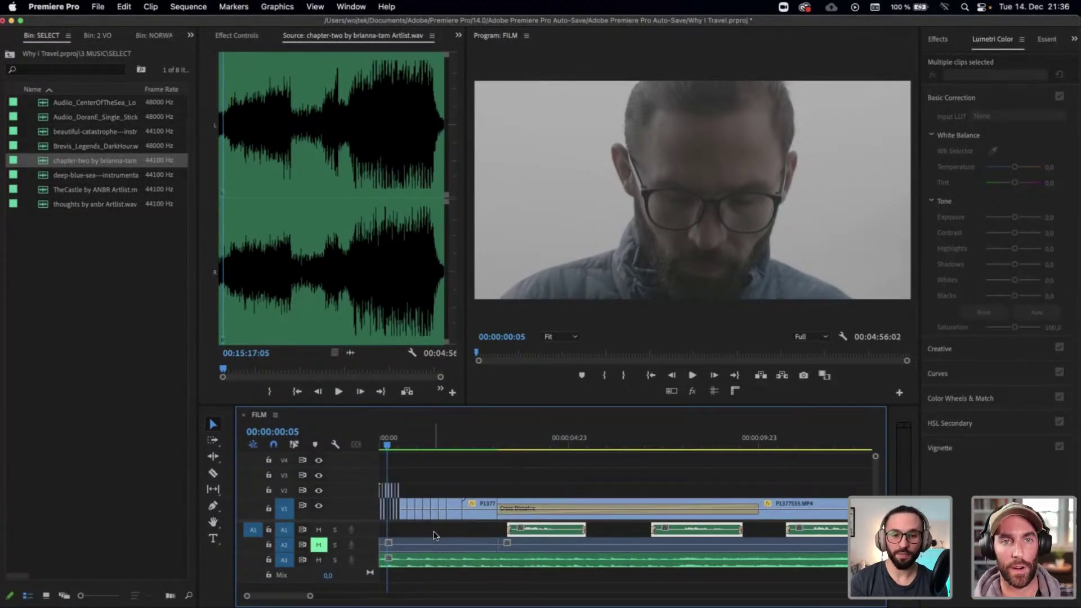
left_click(457, 535)
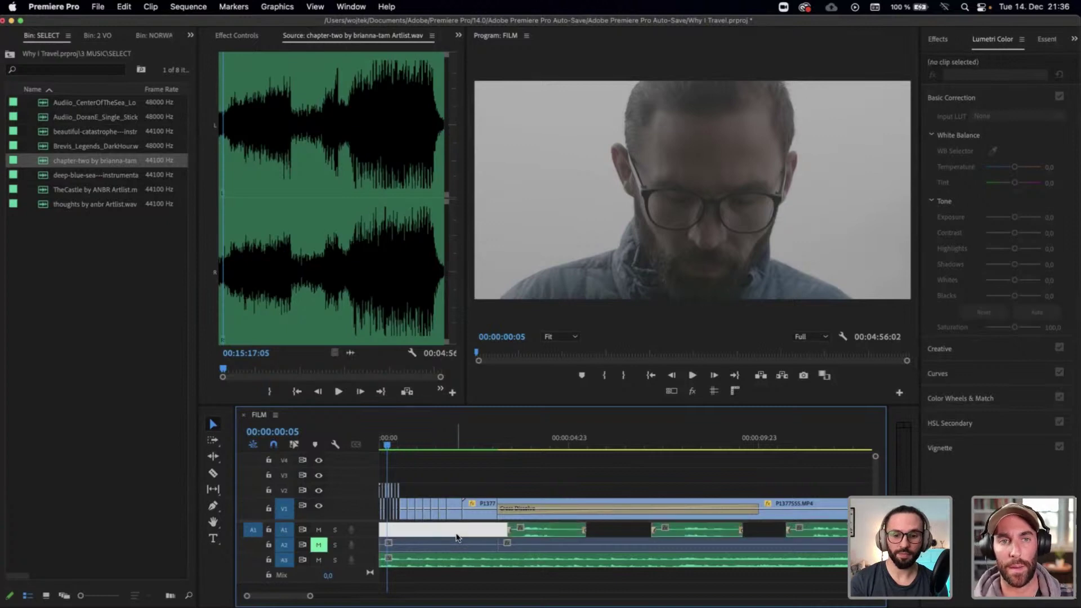
scroll(456, 536, "down", 3)
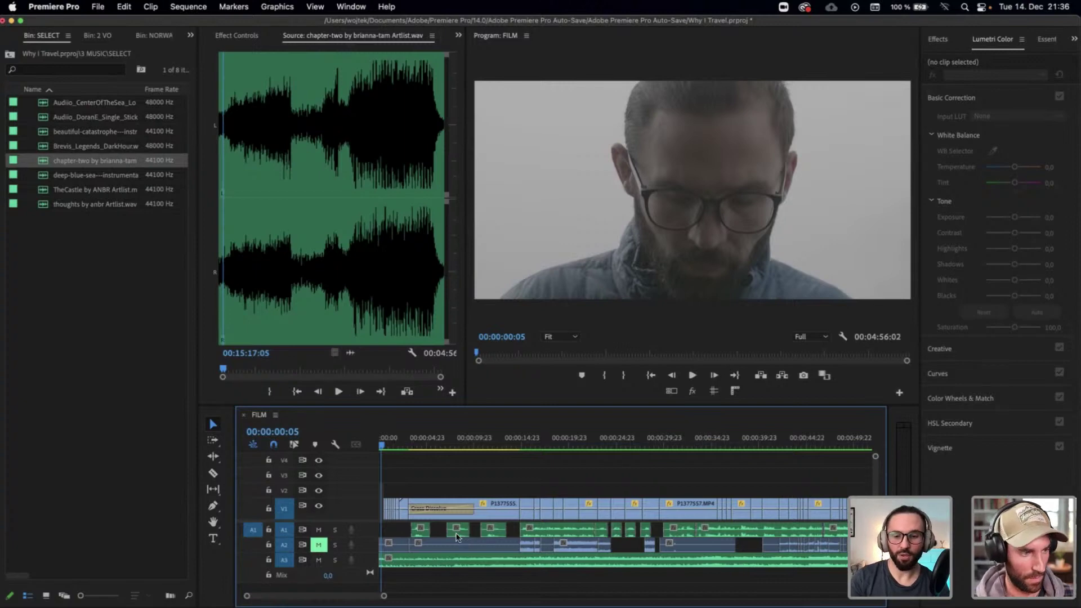
key("minus")
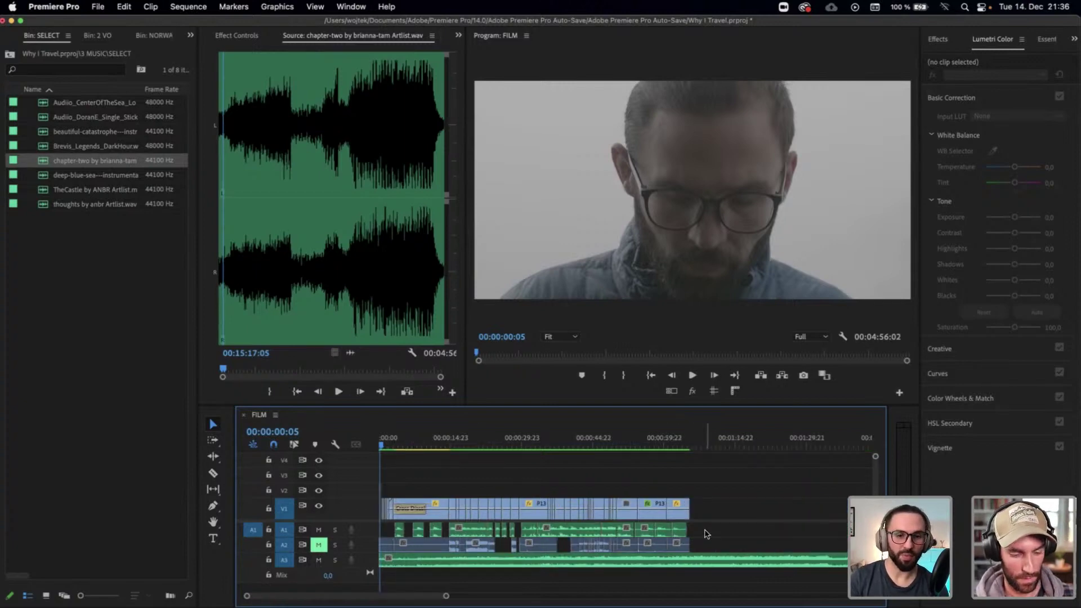
left_click_drag(706, 534, 355, 533)
key("equal")
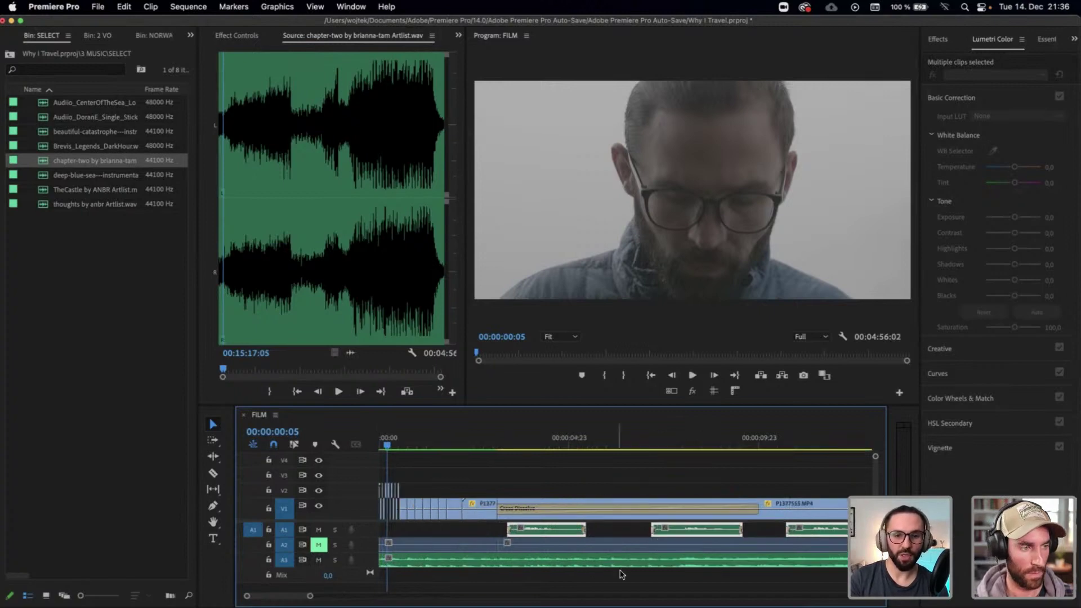
left_click(611, 535)
key("minus")
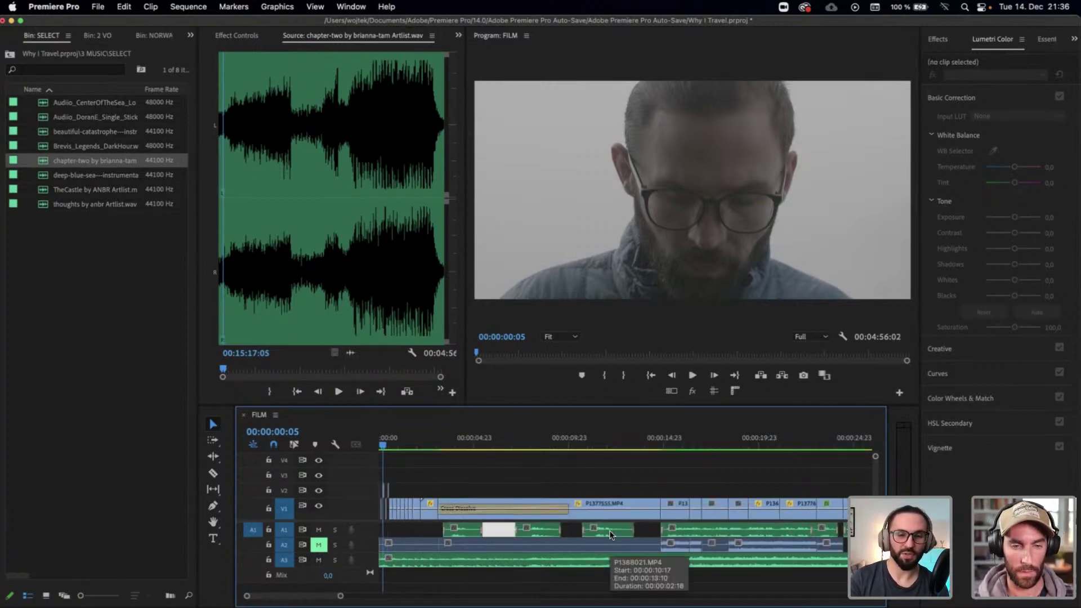
scroll(611, 535, "down", 3)
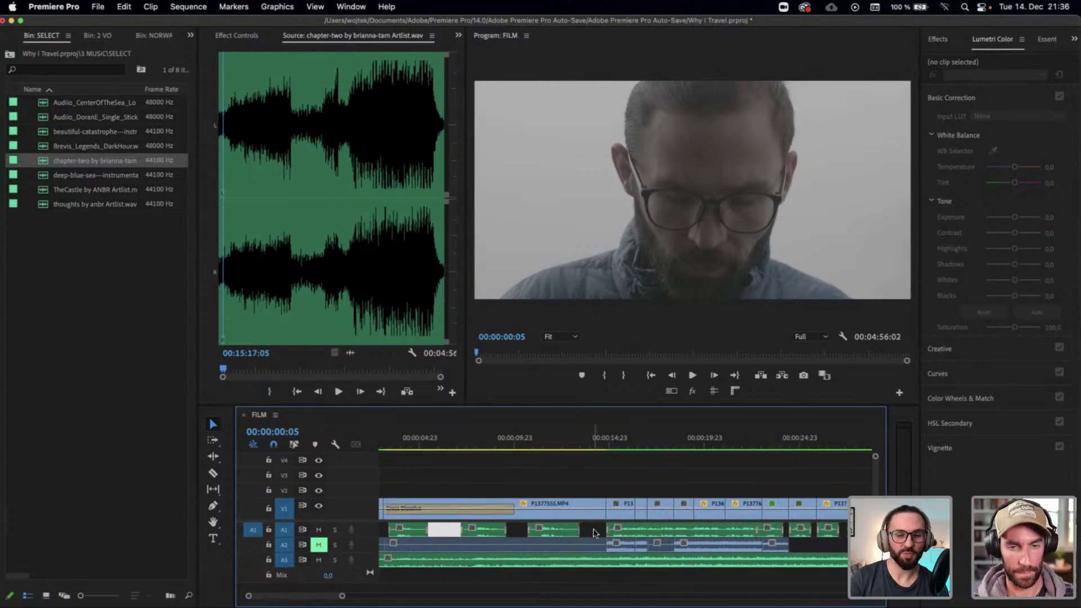
left_click(594, 534)
key("BackSpace")
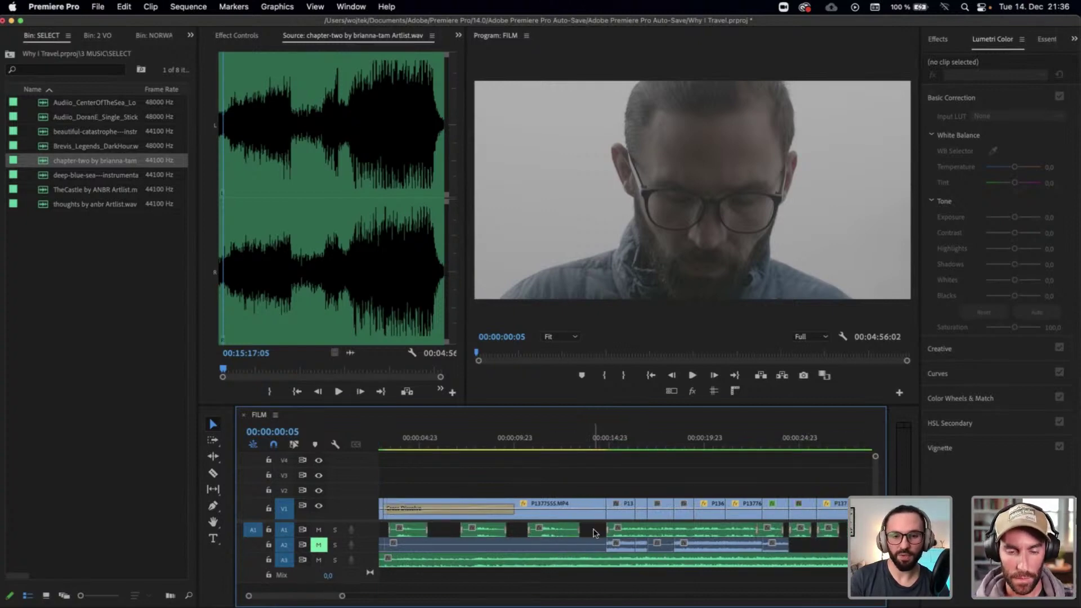
key("minus")
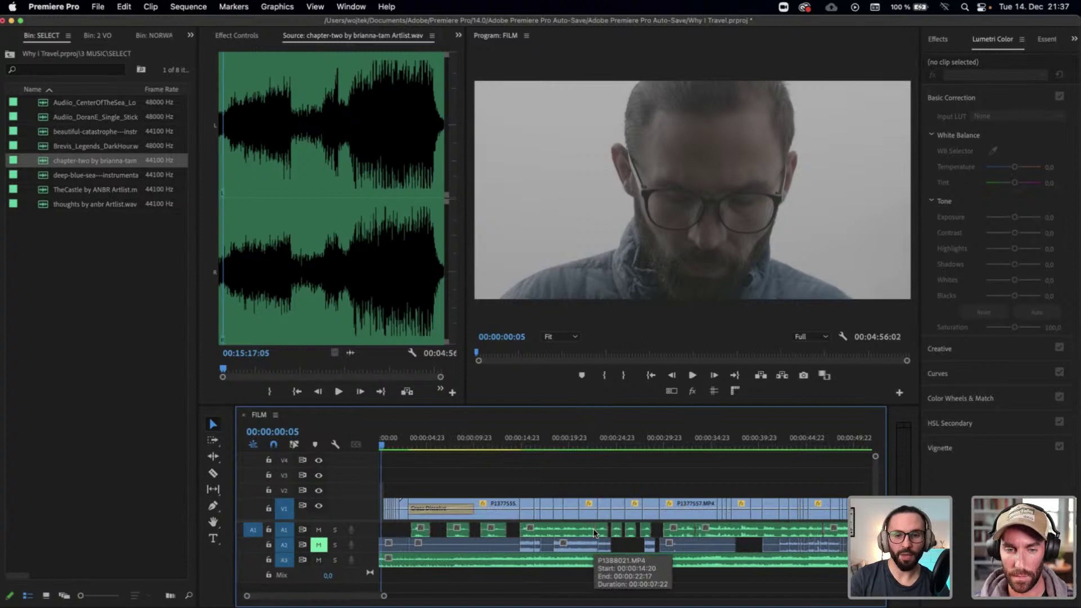
key("minus")
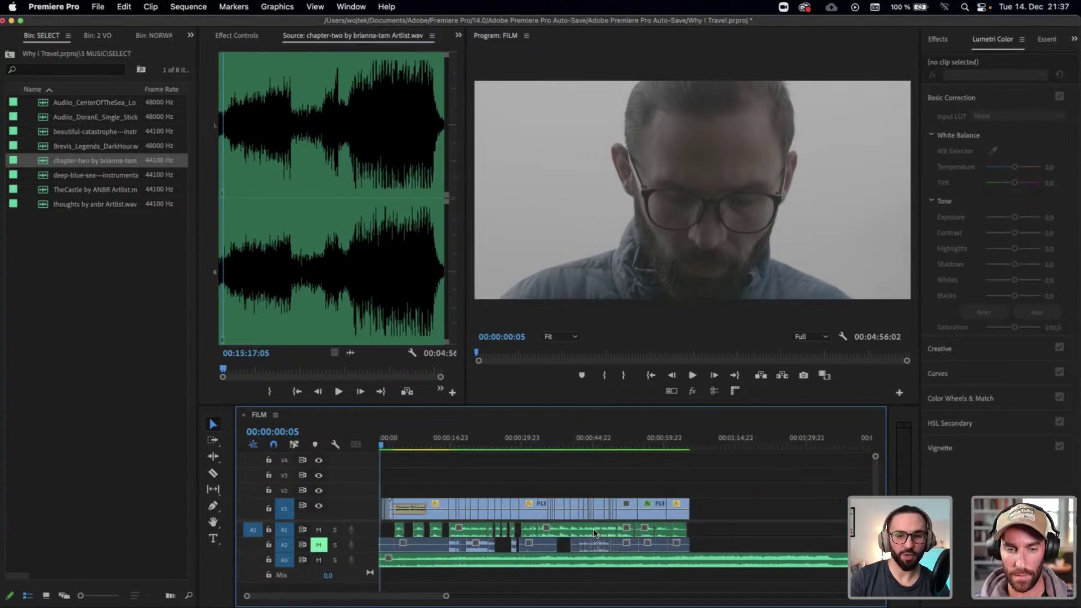
Select all voice-over clips on A1 and tag them as Dialogue in Essential Sound
left_click_drag(714, 524, 370, 536)
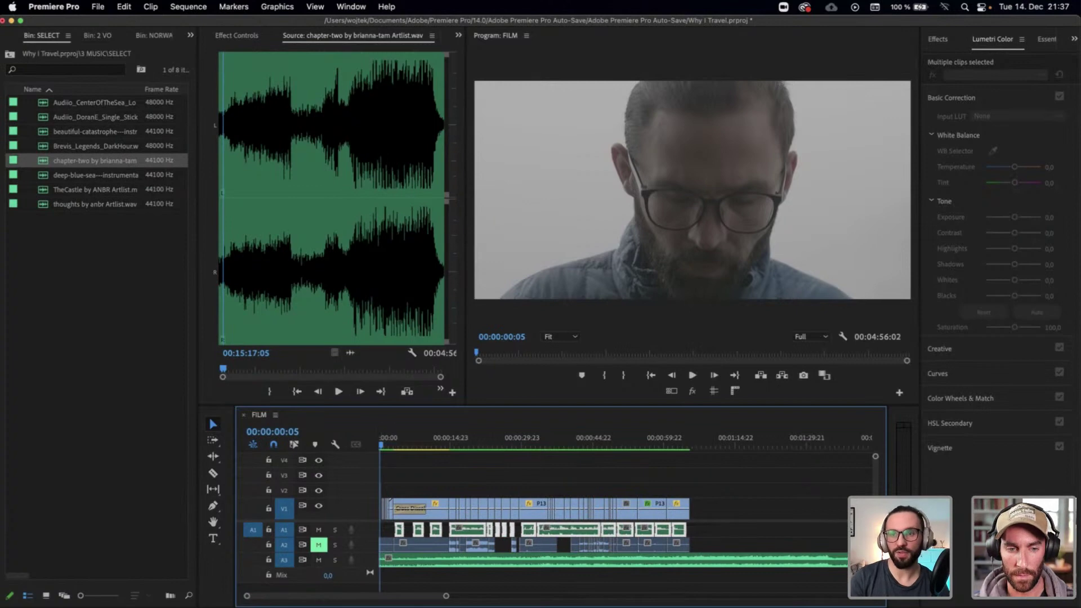
left_click(1073, 39)
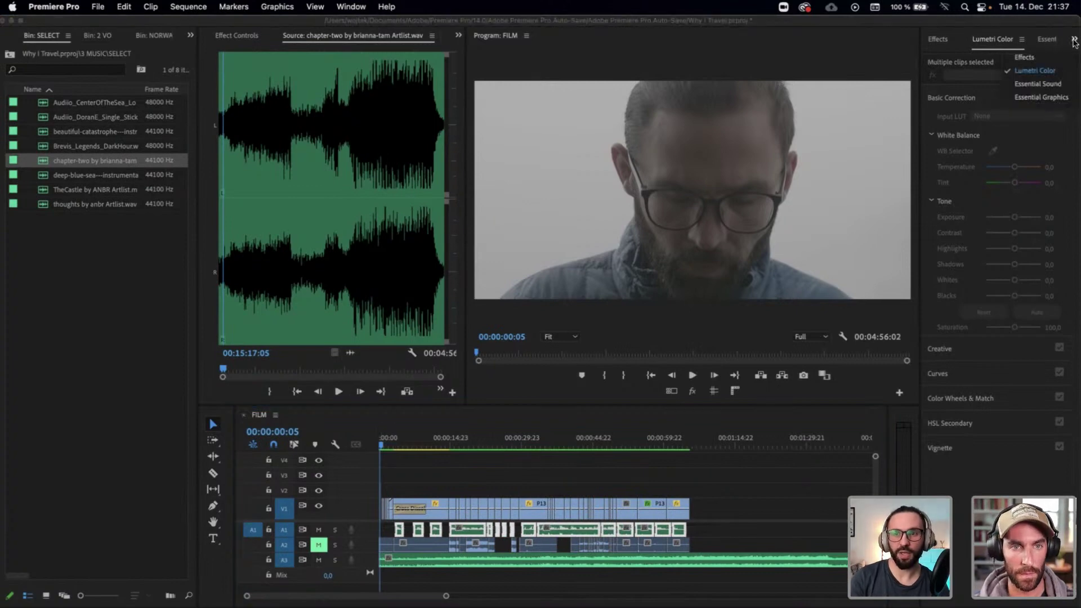
left_click(1037, 84)
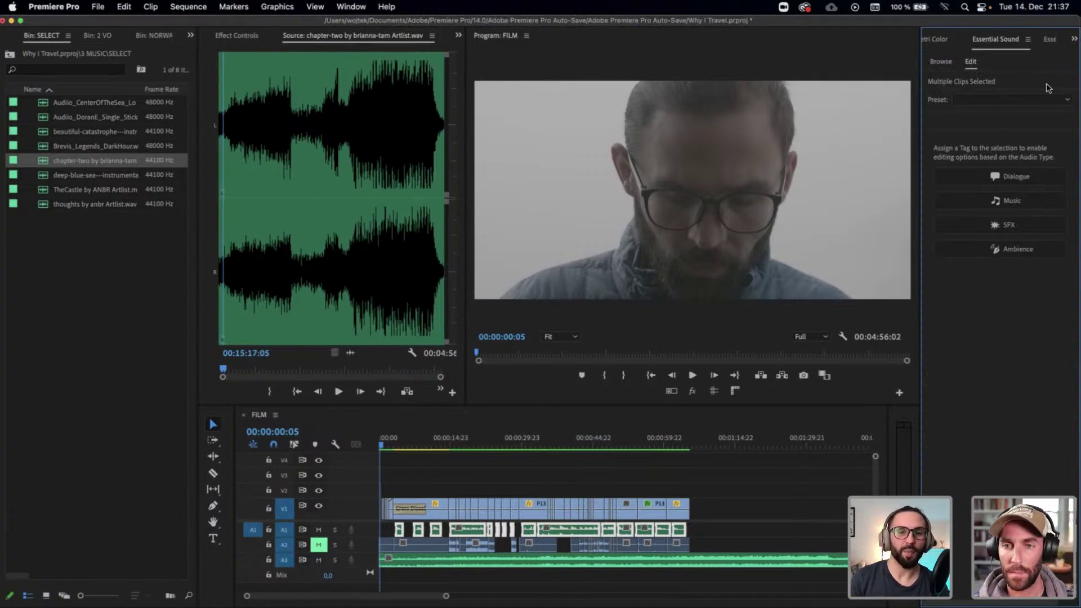
left_click(972, 175)
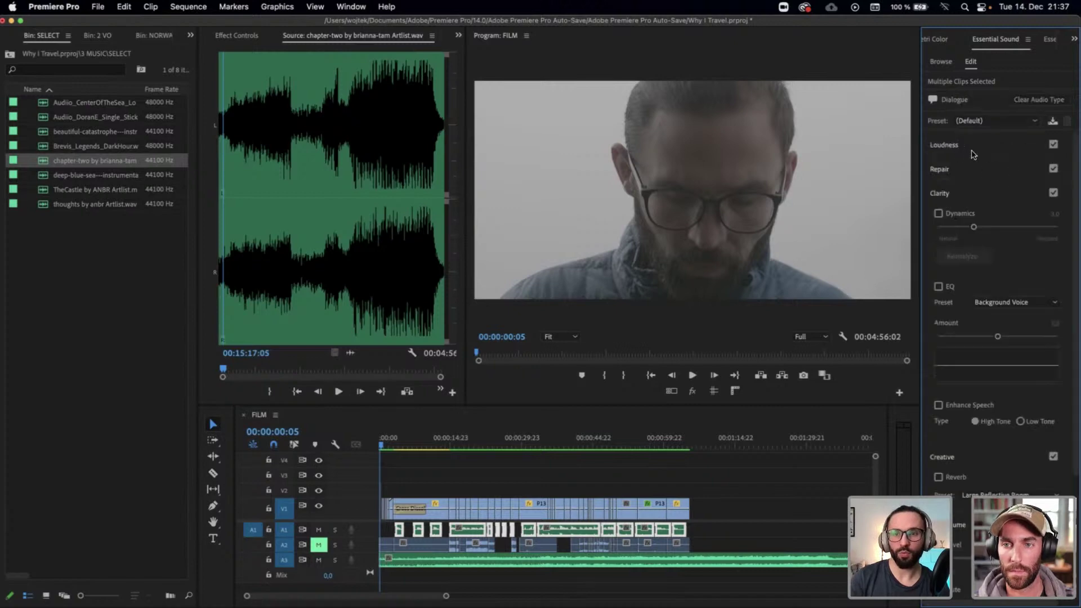
Enable Reduce Noise in the Repair settings of the selected dialogue clips and set its amount to 0,2
left_click(962, 171)
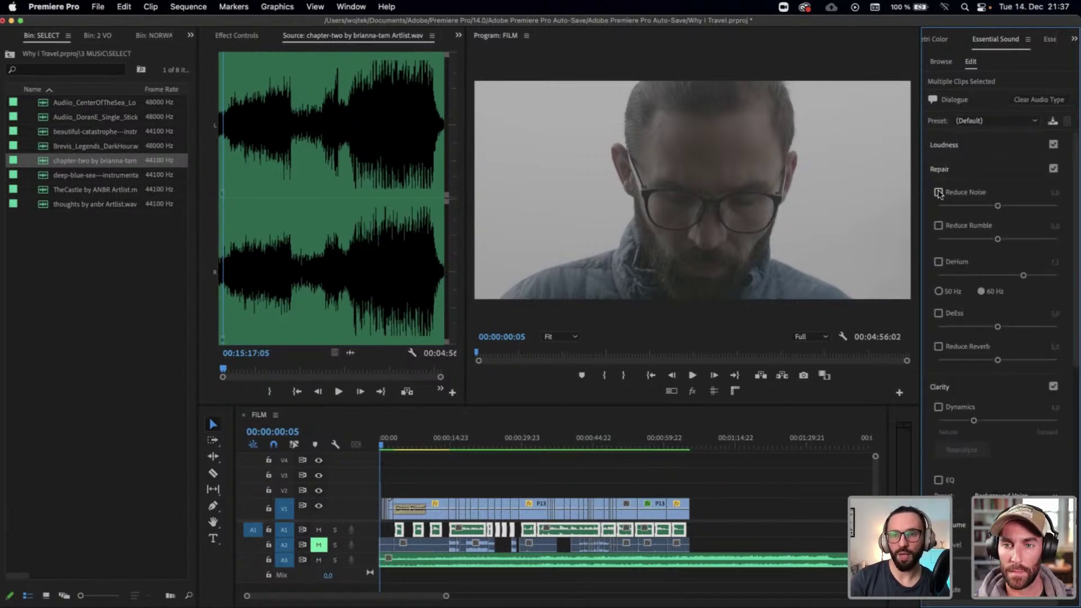
left_click(938, 192)
left_click(1058, 193)
type("0")
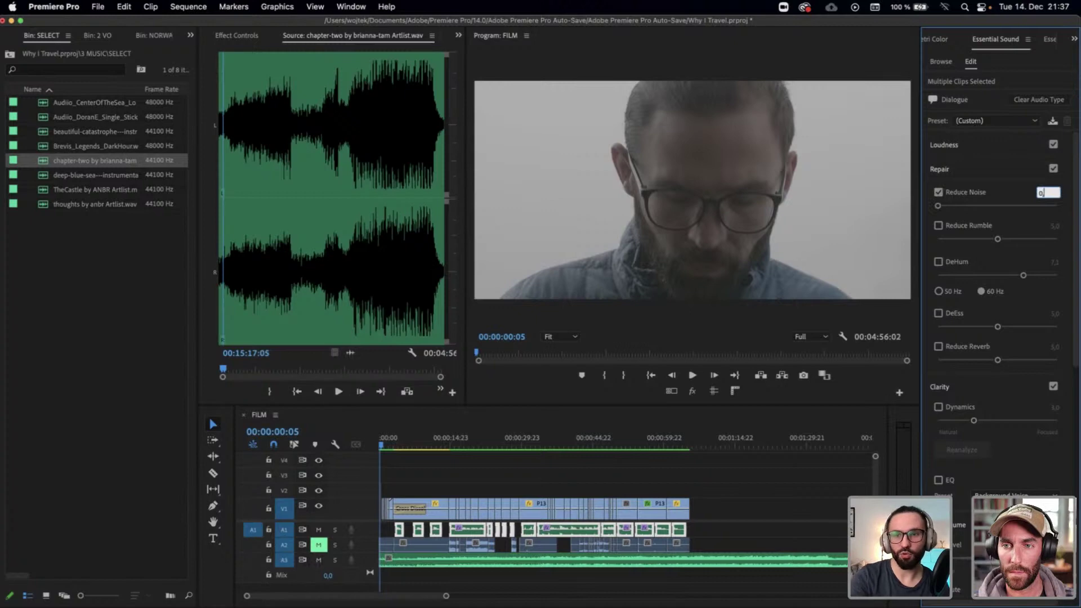
type(",2")
key("Return")
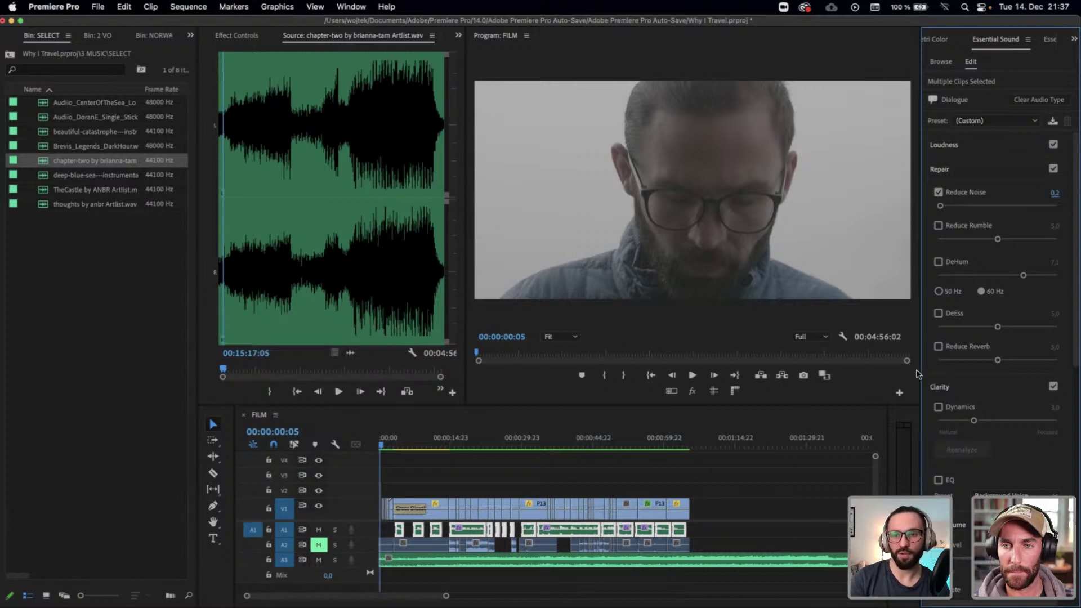
Enable Reduce Reverb for the selected dialogue clips and set its amount to 0,2
left_click(938, 346)
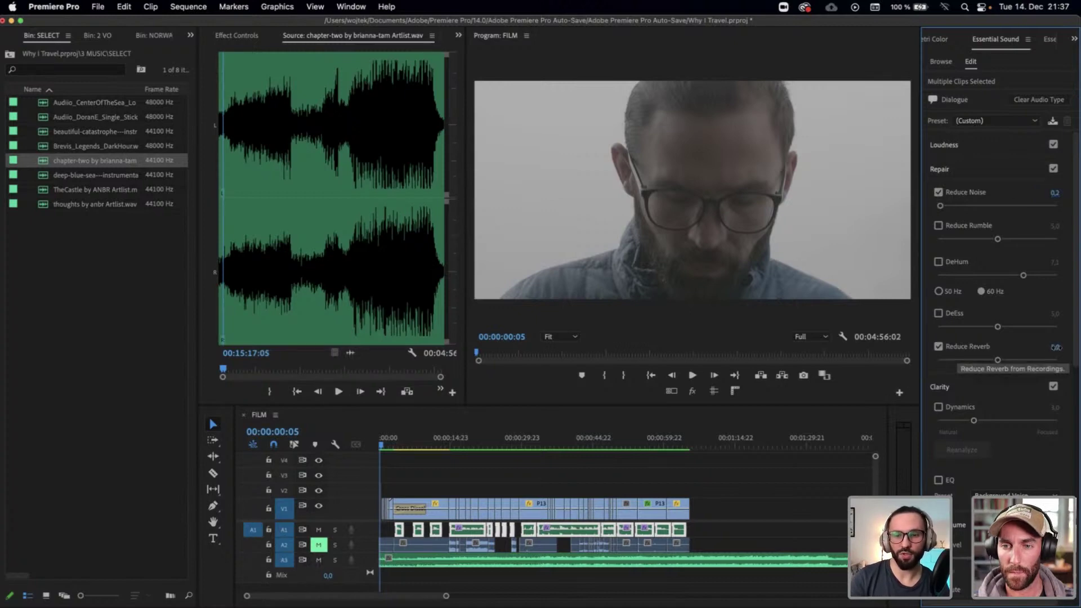
left_click(1055, 347)
type("0")
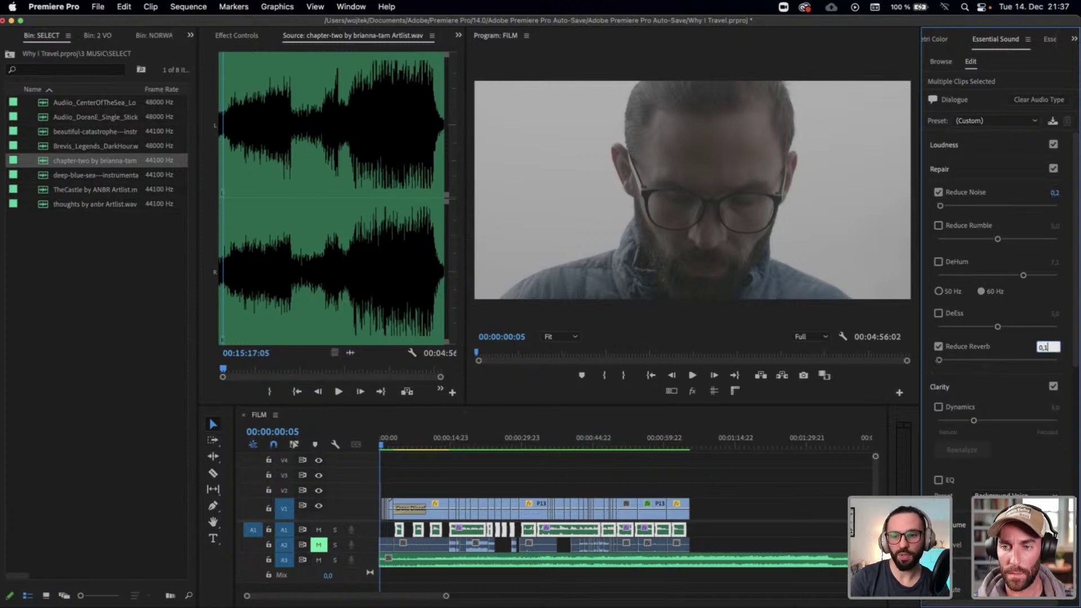
type(",2")
key("Return")
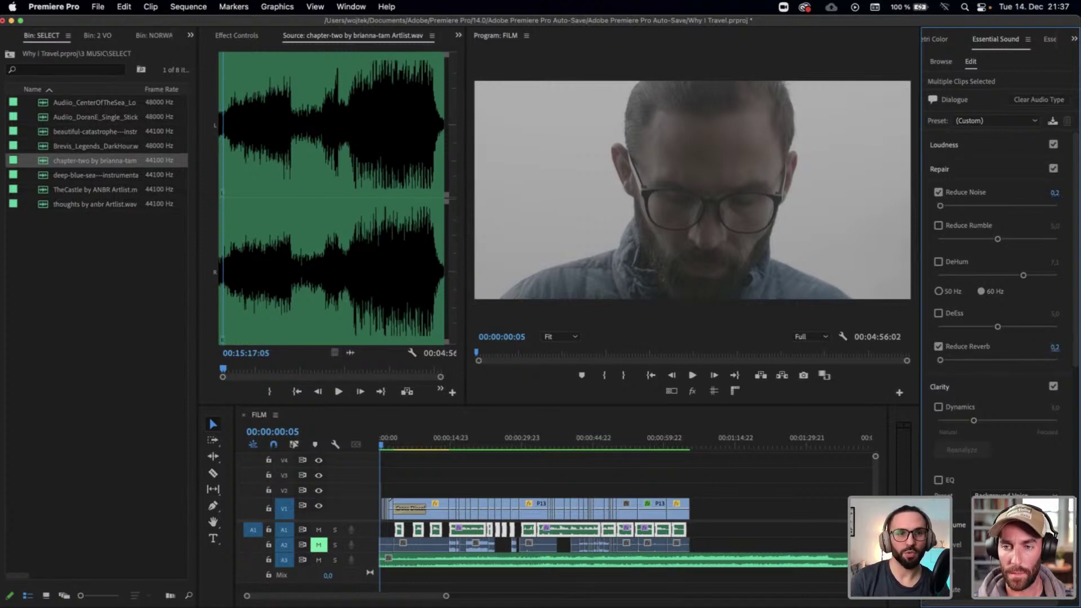
Show the Audio Track Mixer for FILM and enable Dynamics at 1,0 in the dialogue clips' Clarity settings
left_click(459, 35)
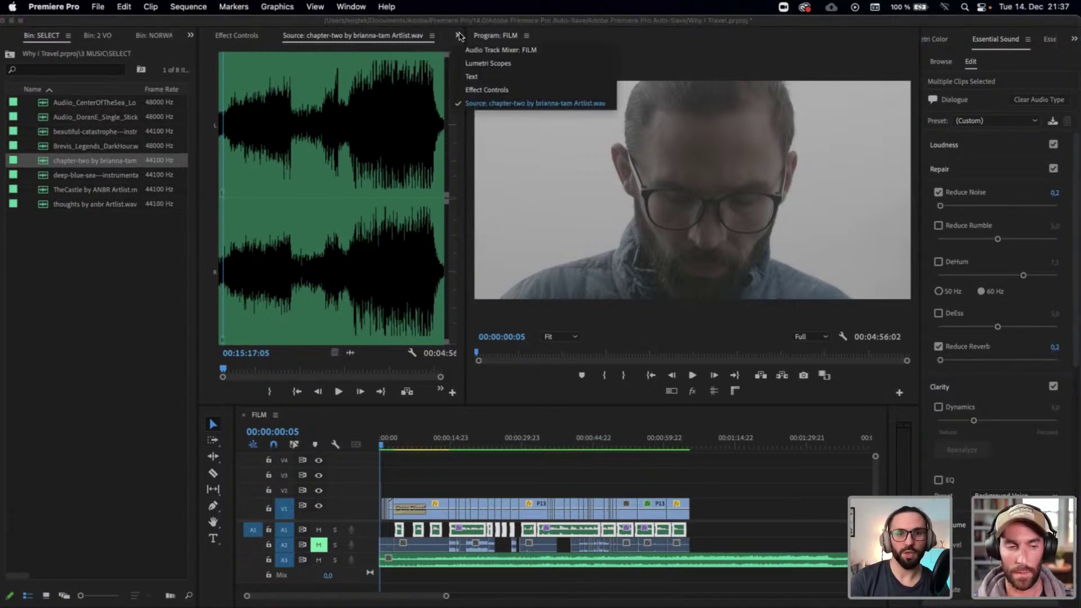
left_click(494, 54)
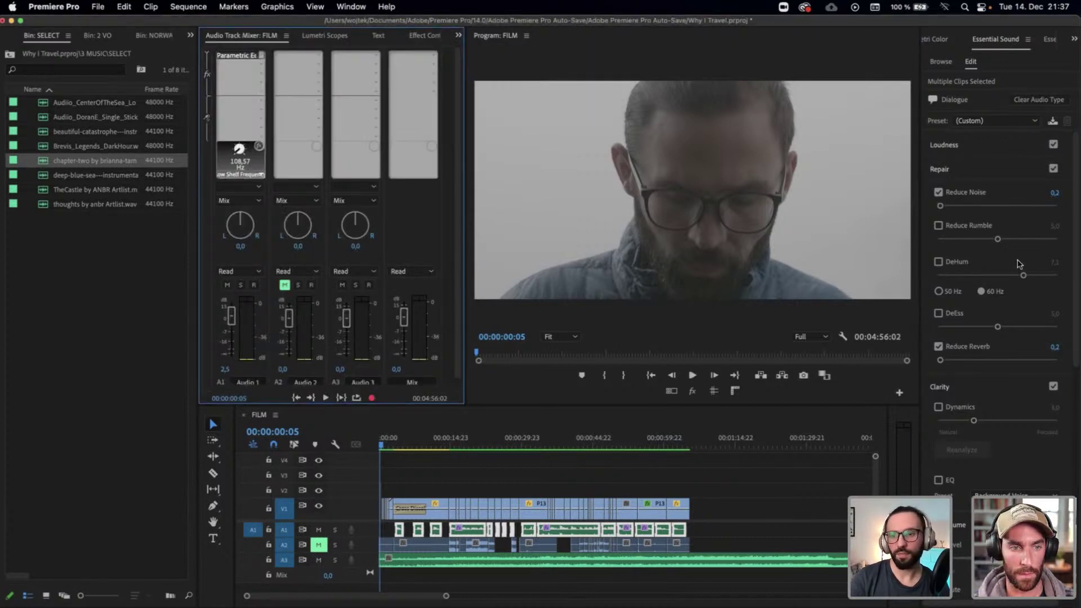
left_click(1074, 261)
left_click_drag(1074, 260, 1061, 383)
left_click(939, 176)
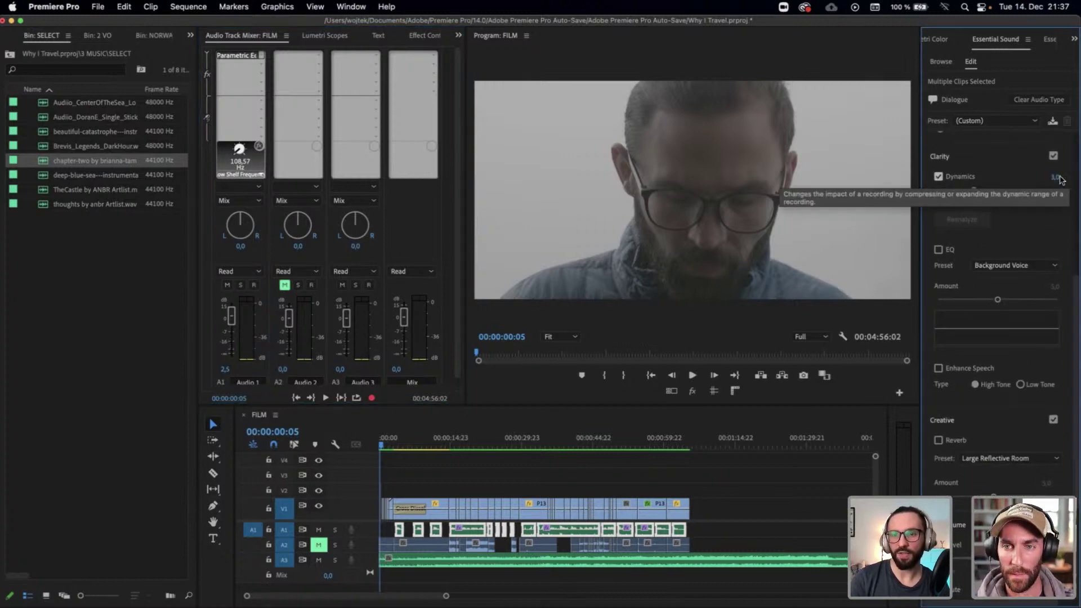
left_click(1042, 176)
type("1")
key("Return")
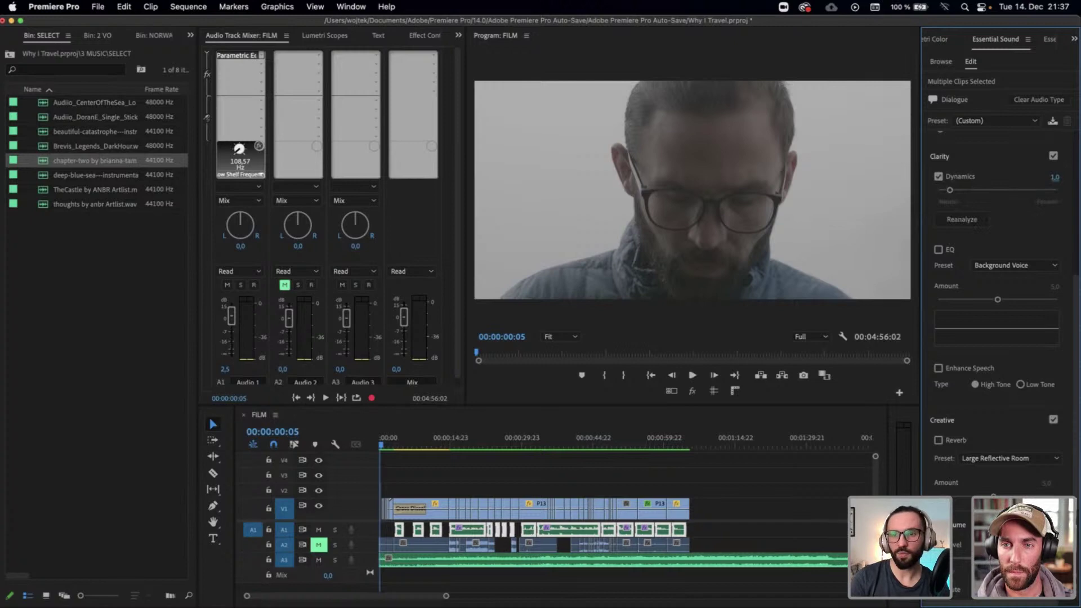
Apply the Podcast Voice EQ preset to the selected dialogue clips and deselect them
left_click(1005, 267)
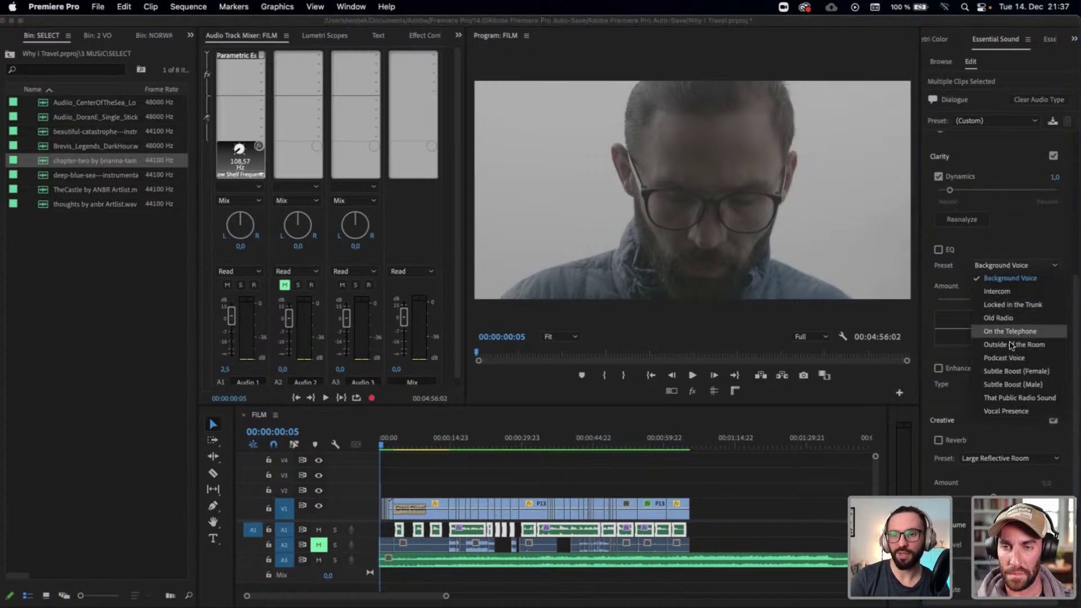
left_click(994, 358)
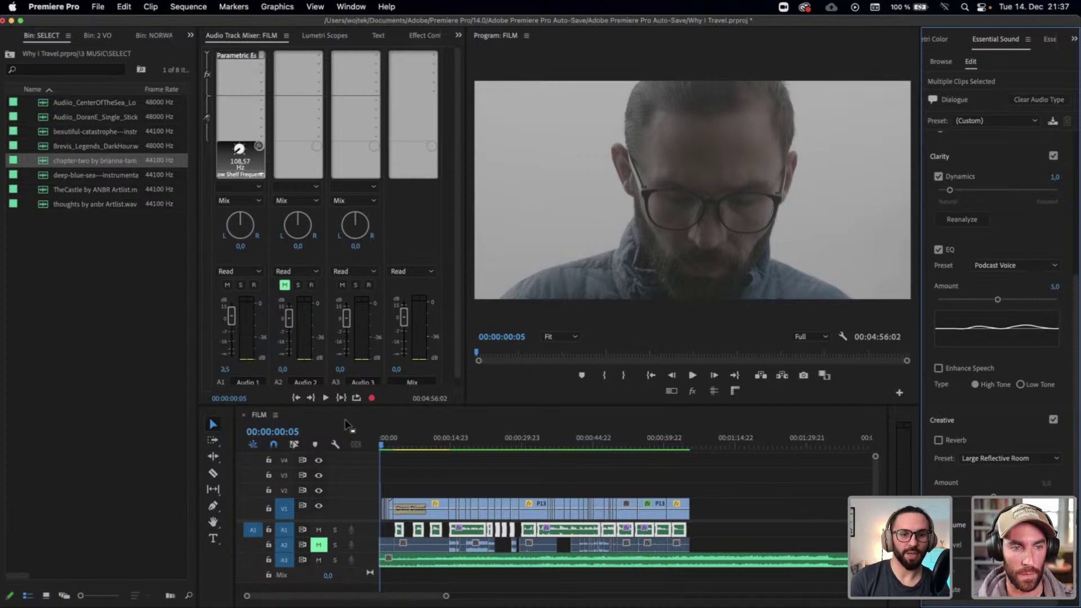
left_click(413, 478)
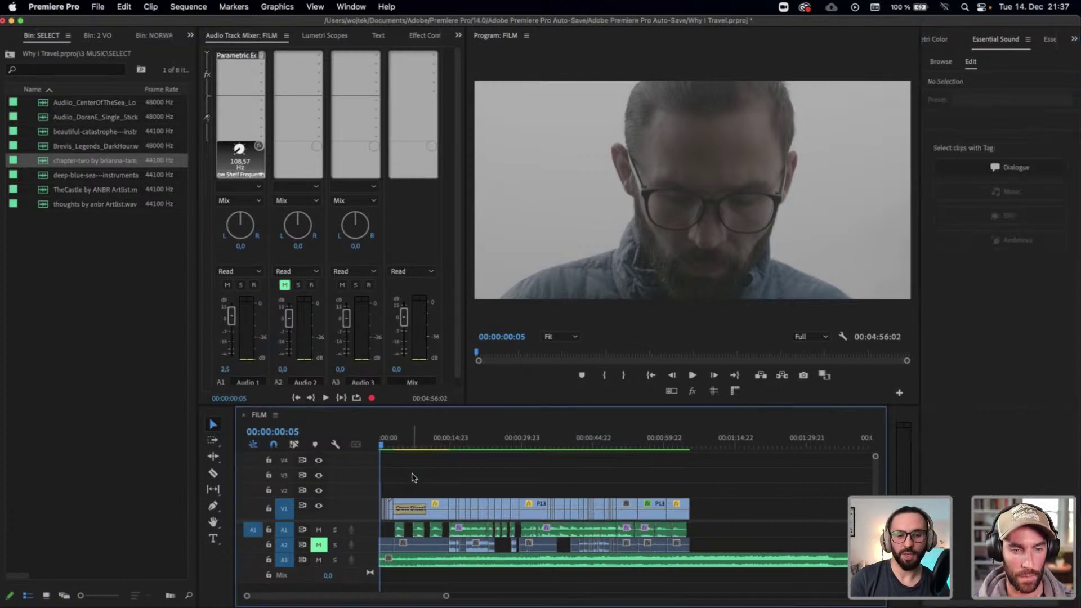
Adjust the gain of the chapter-two music clip on A3 by -15 dB
left_click(489, 561)
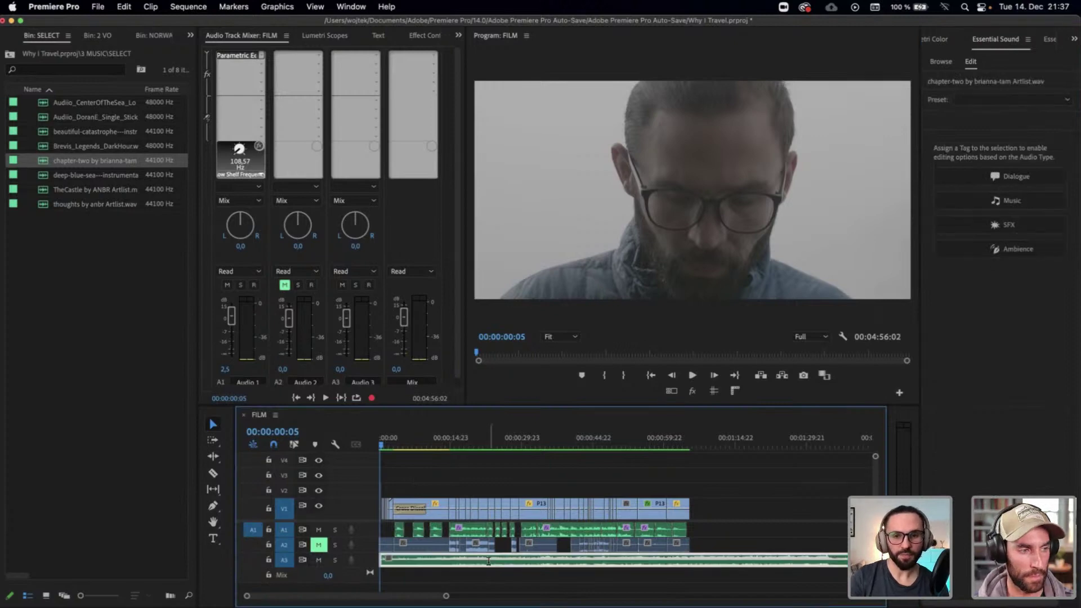
type("g")
type("-15")
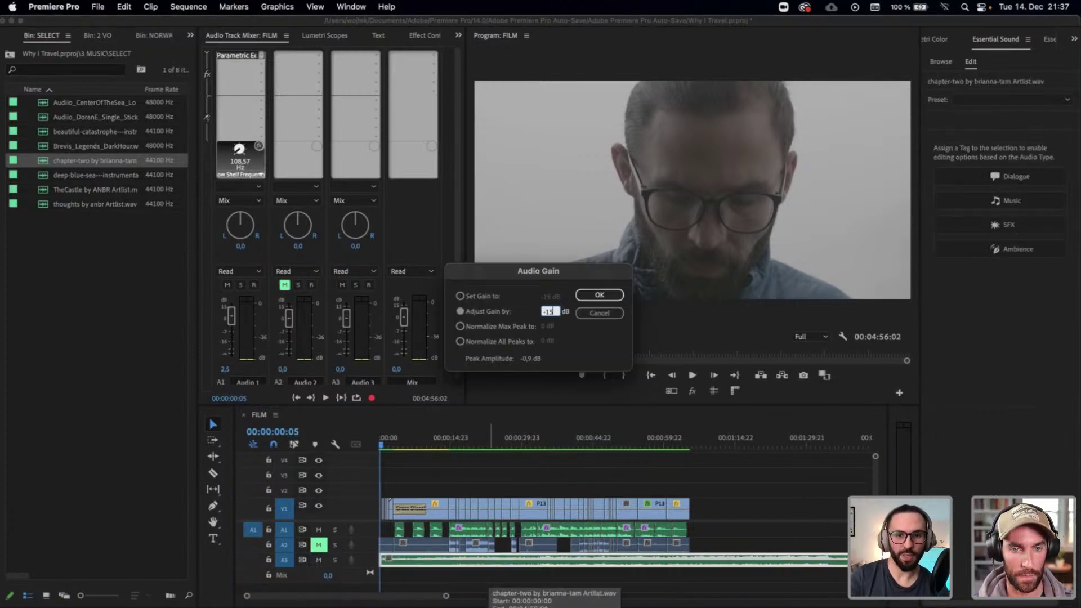
key("Return")
left_click(696, 494)
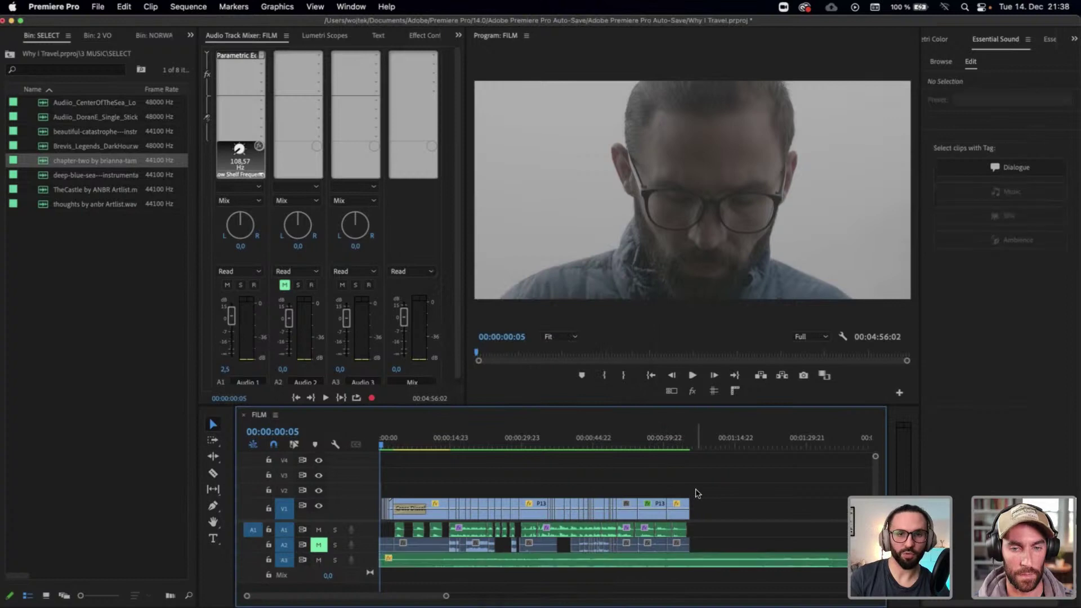
Play the whole film with the chapter-two music in the maximized Program monitor, stop at 00:01:06:13 and restore the layout
left_click(495, 39)
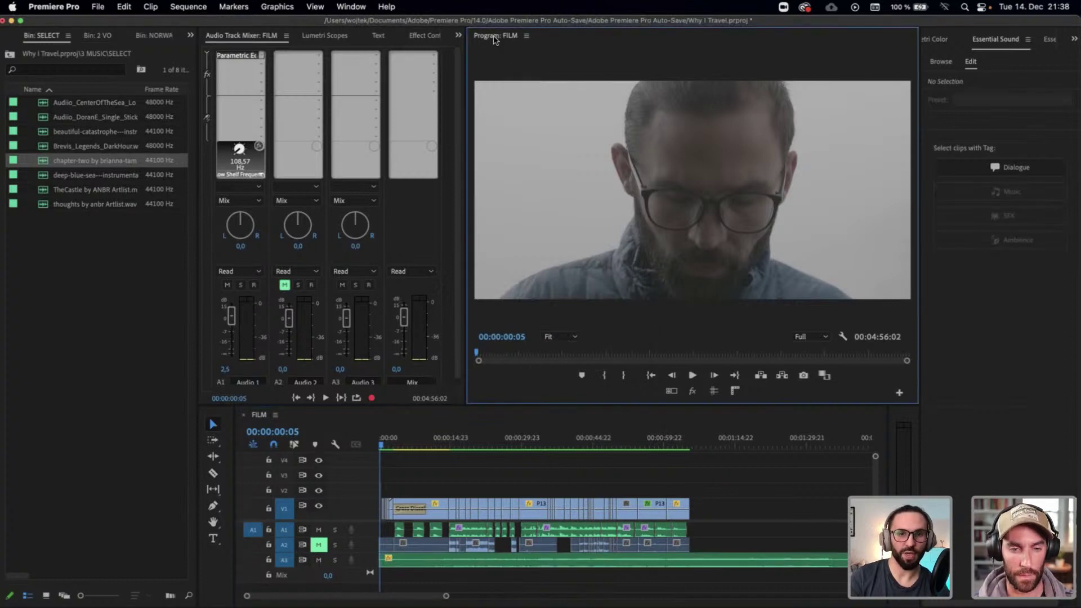
key("grave")
key("space")
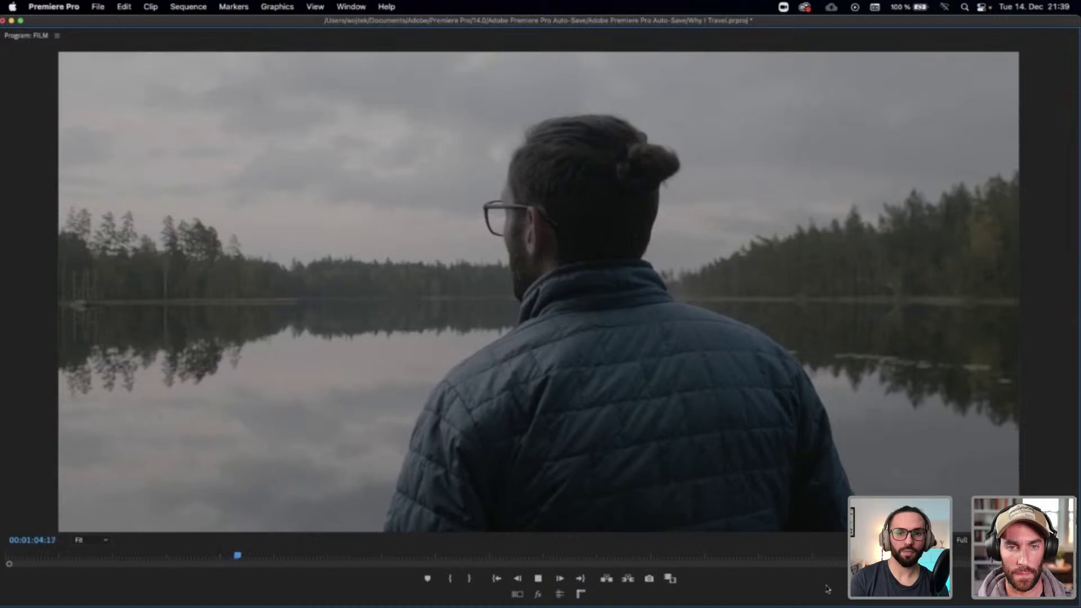
key("space")
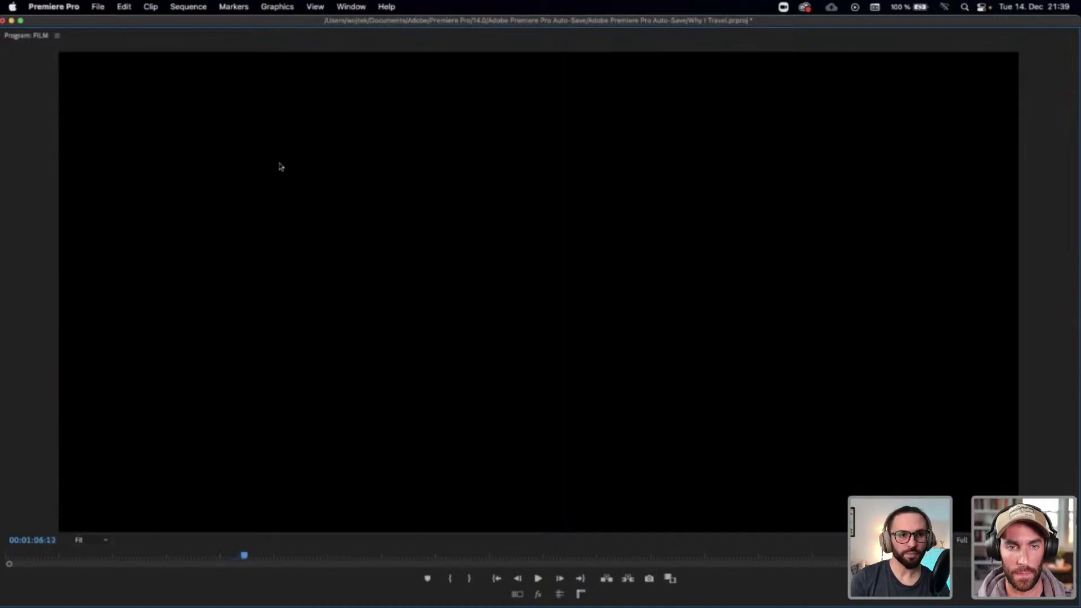
key("grave")
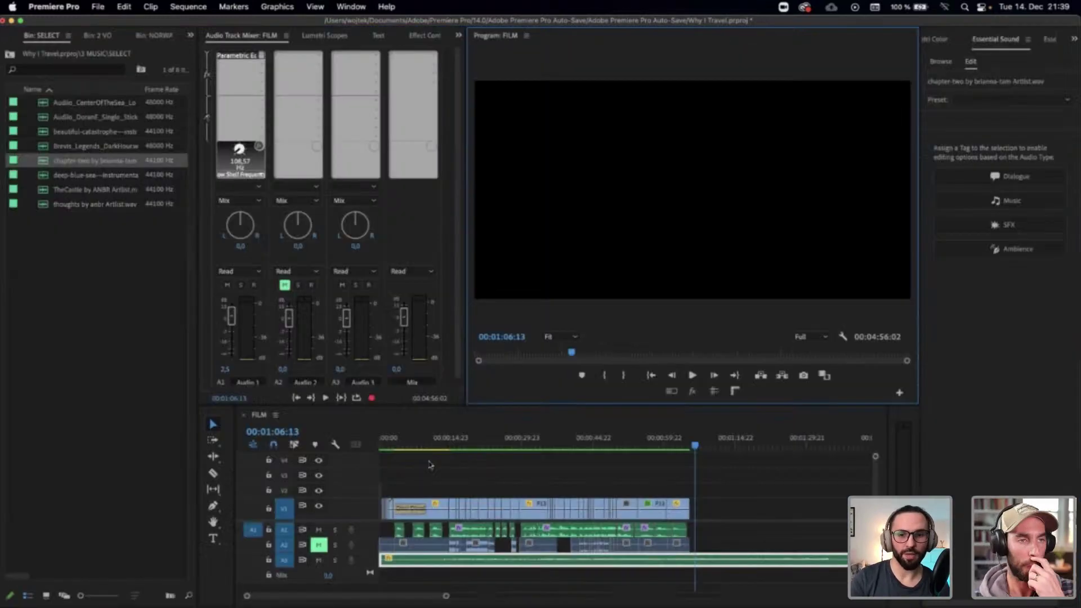
Place the deep-blue-sea instrumental at the start of A3, overwriting the chapter-two music
left_click(536, 458)
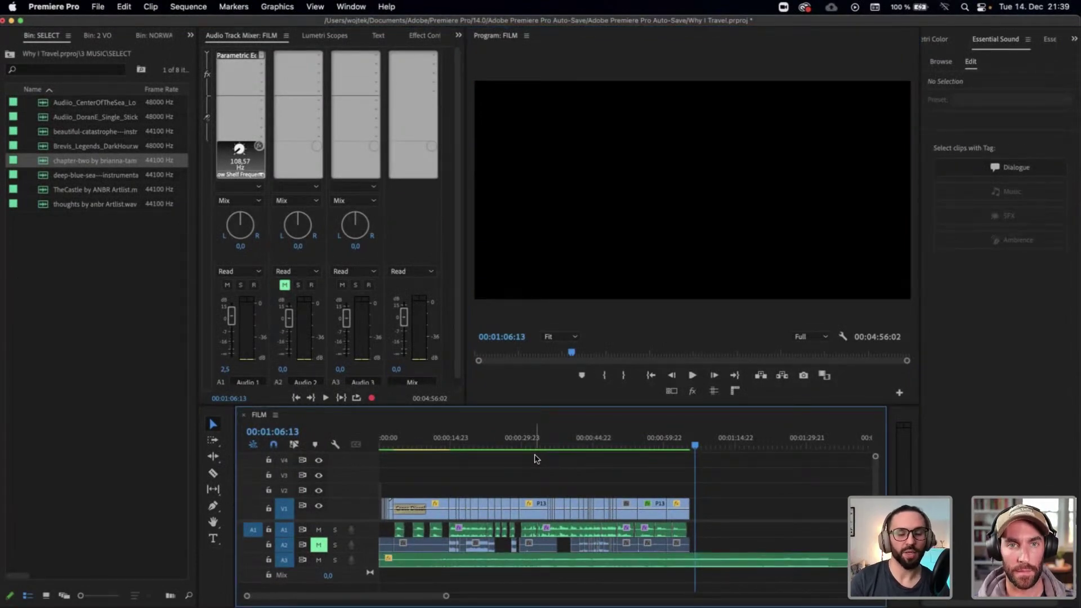
left_click(557, 444)
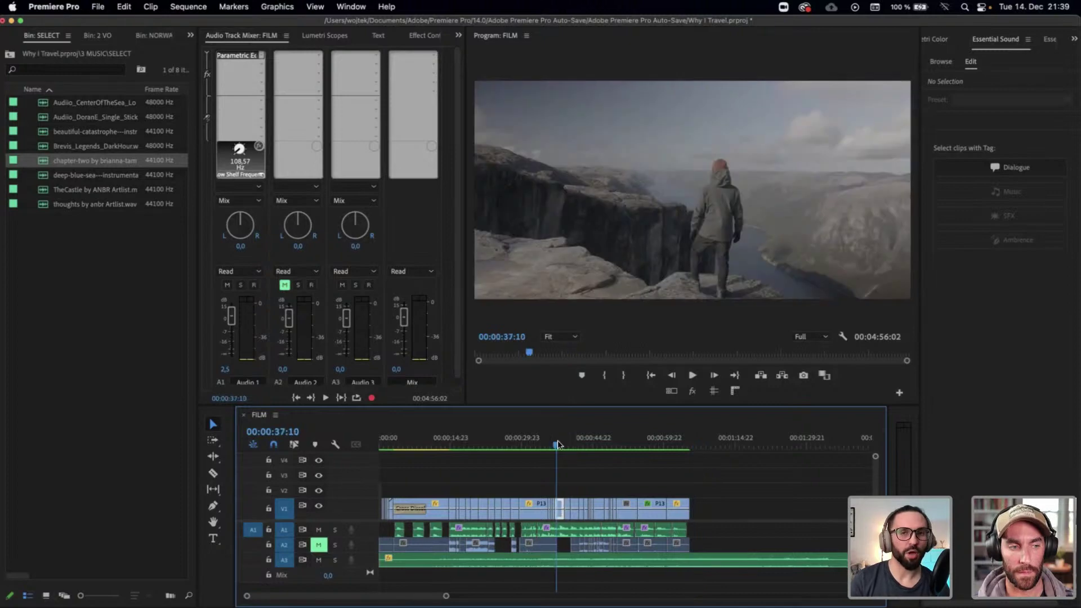
left_click_drag(557, 444, 557, 445)
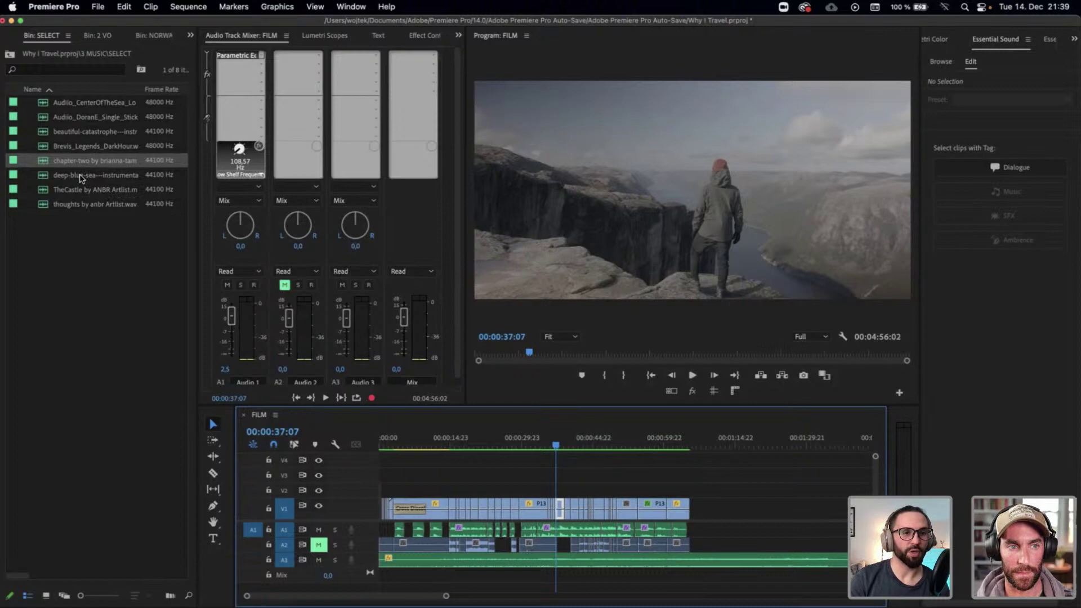
left_click_drag(80, 177, 380, 563)
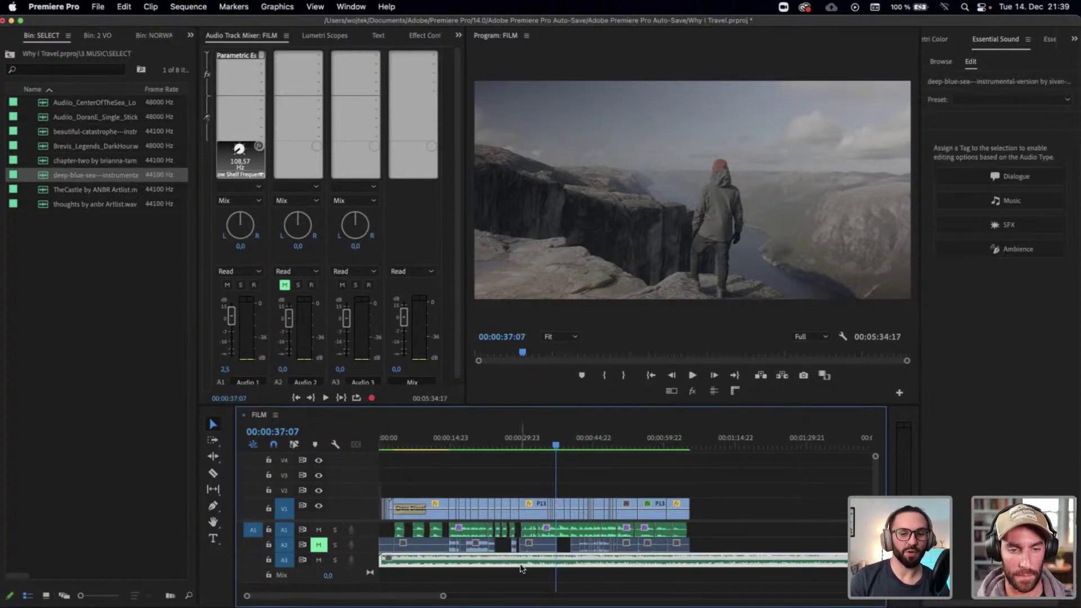
Adjust the gain of the deep-blue-sea music clip on A3 by -10 dB and deselect it
left_click_drag(556, 448, 528, 451)
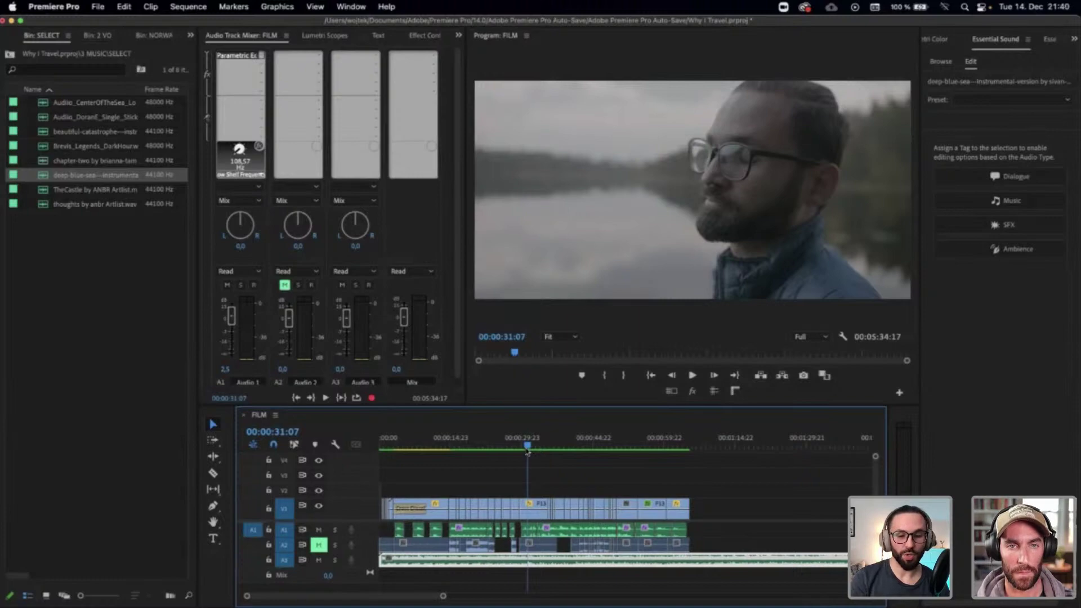
key("g")
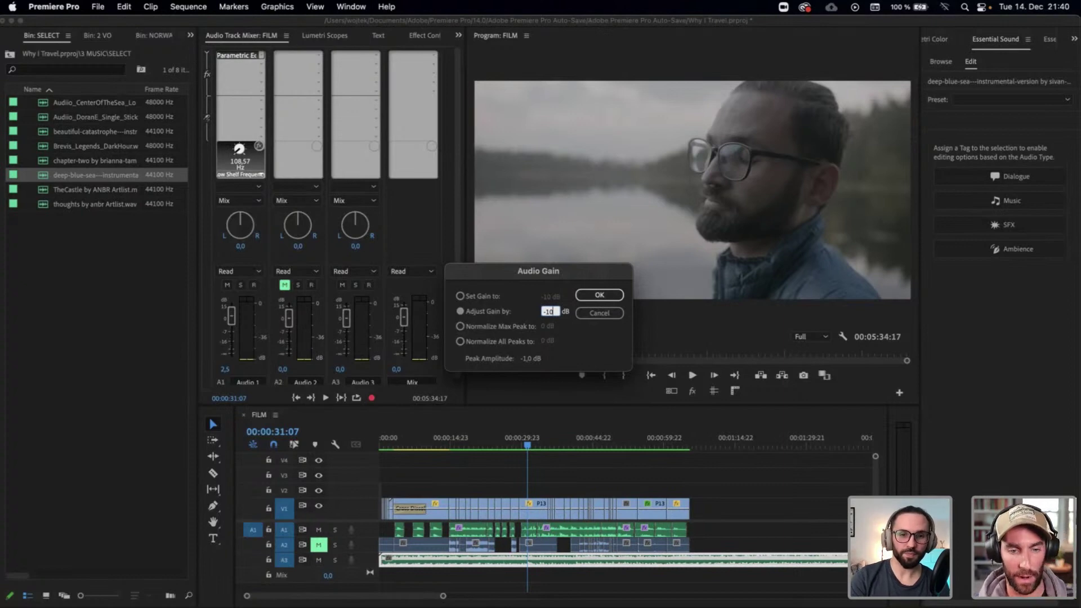
key("Return")
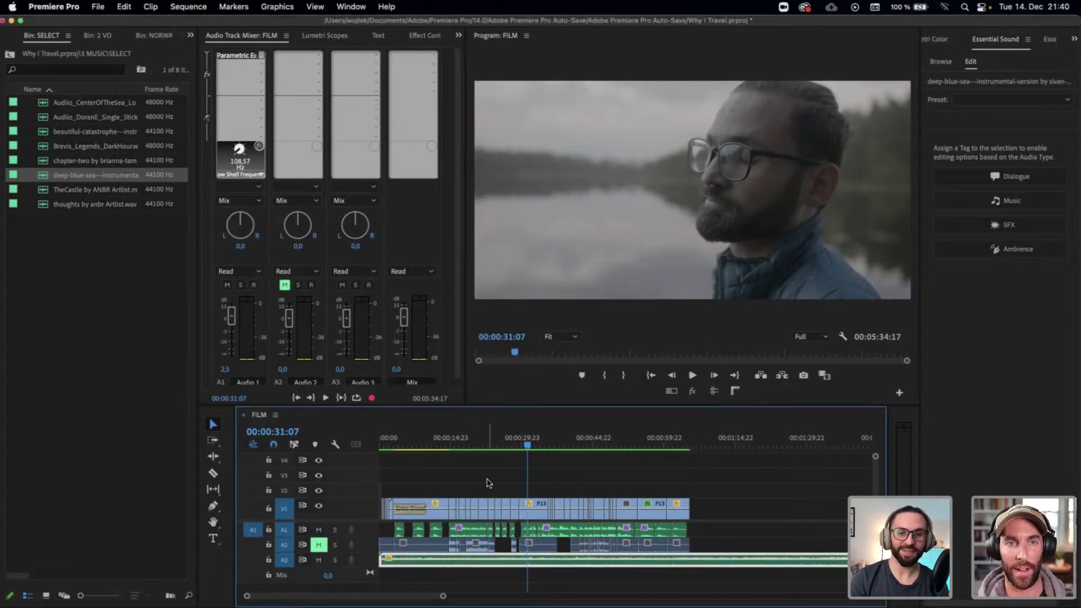
left_click(503, 466)
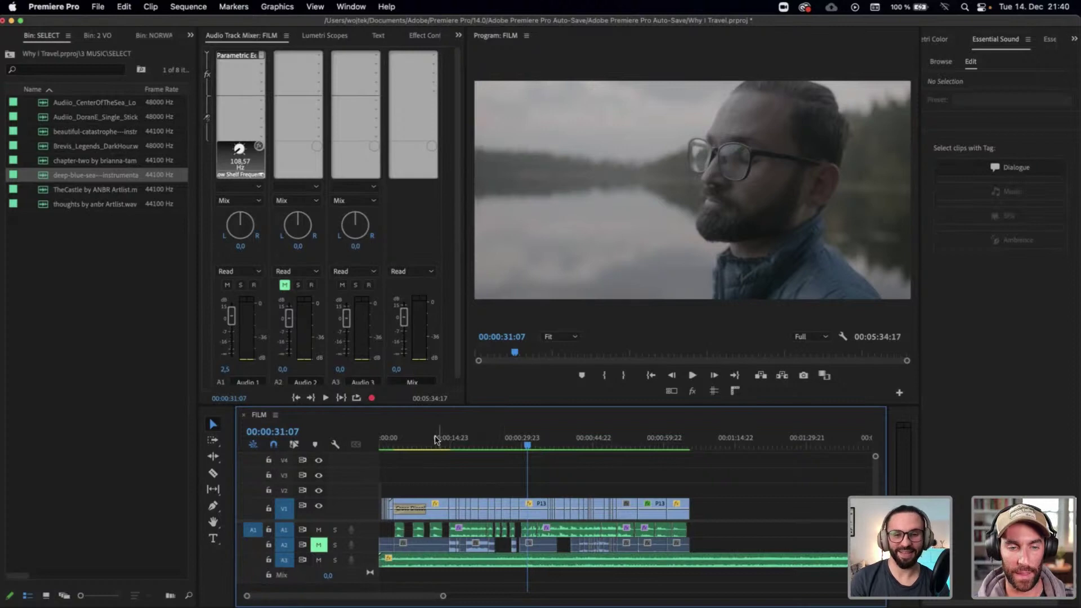
Preview the film's opening from the start, return to 00:00:00:00 and adjust the deep-blue-sea clip's gain by a further -5 dB
key("Return")
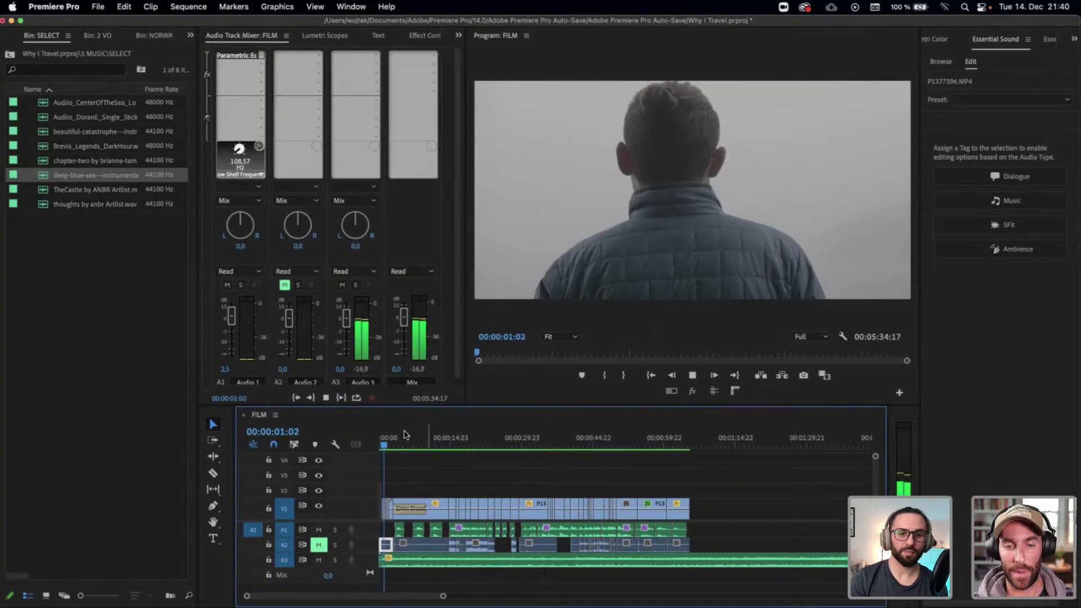
left_click(301, 450)
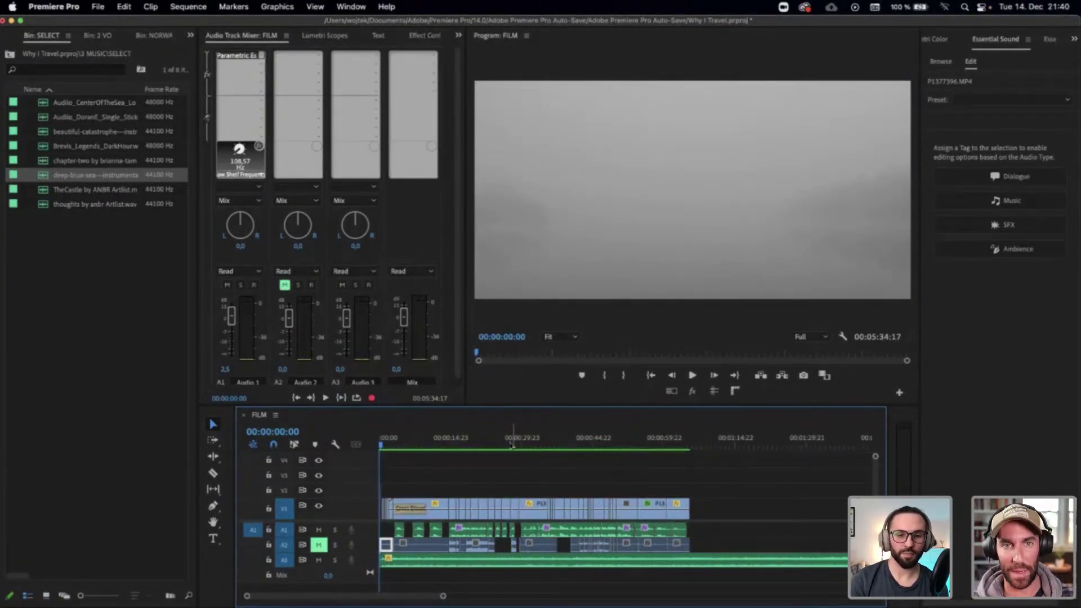
left_click(497, 557)
type("g")
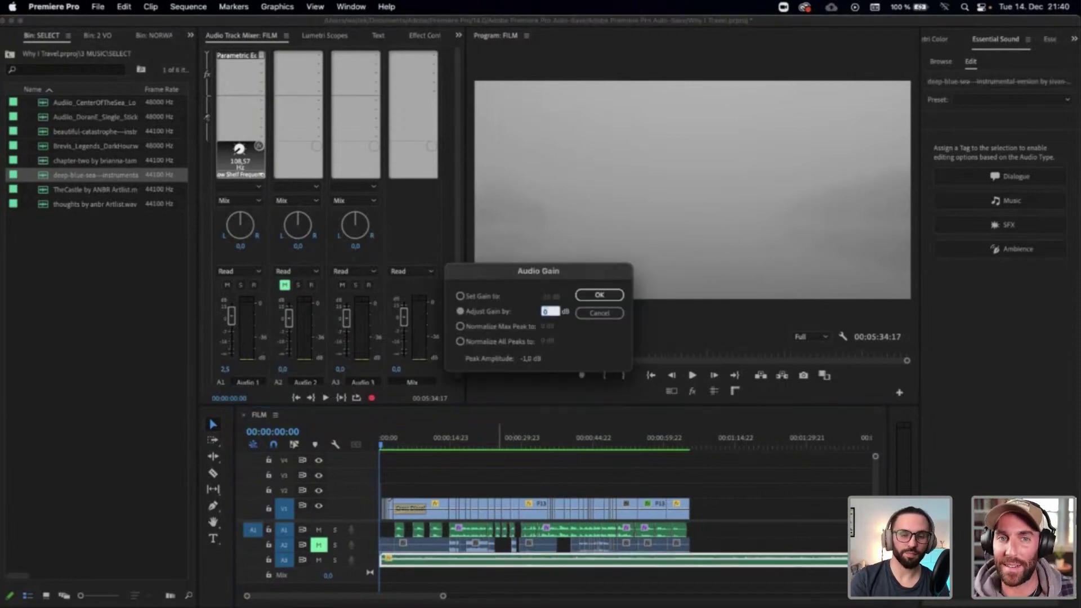
type("-5")
key("Return")
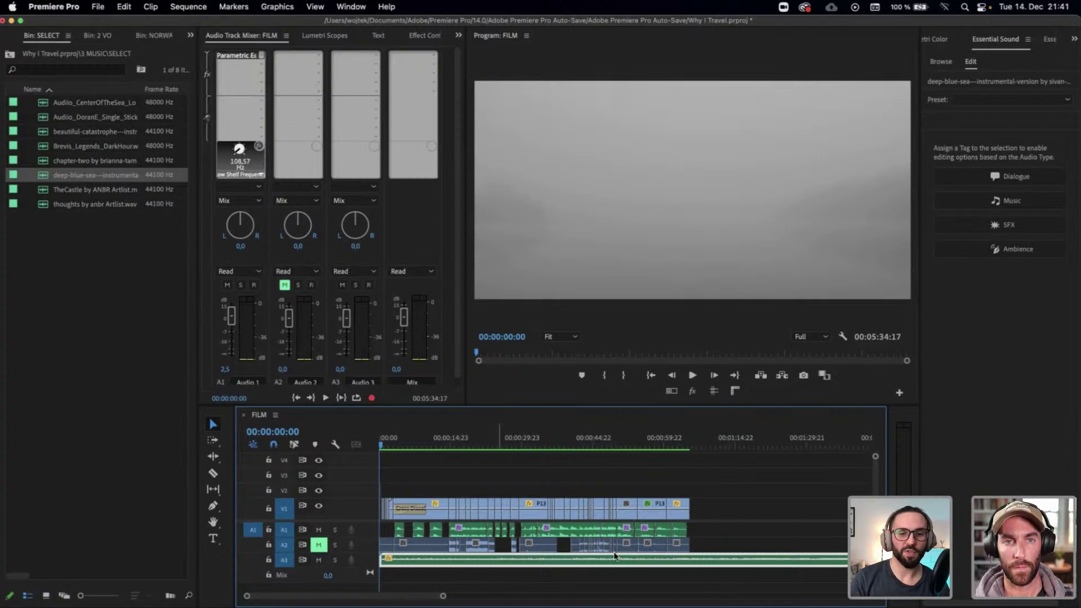
Play the whole film with the deep-blue-sea music in the maximized Program monitor, stop at 00:01:08:14 and restore the layout
left_click(574, 482)
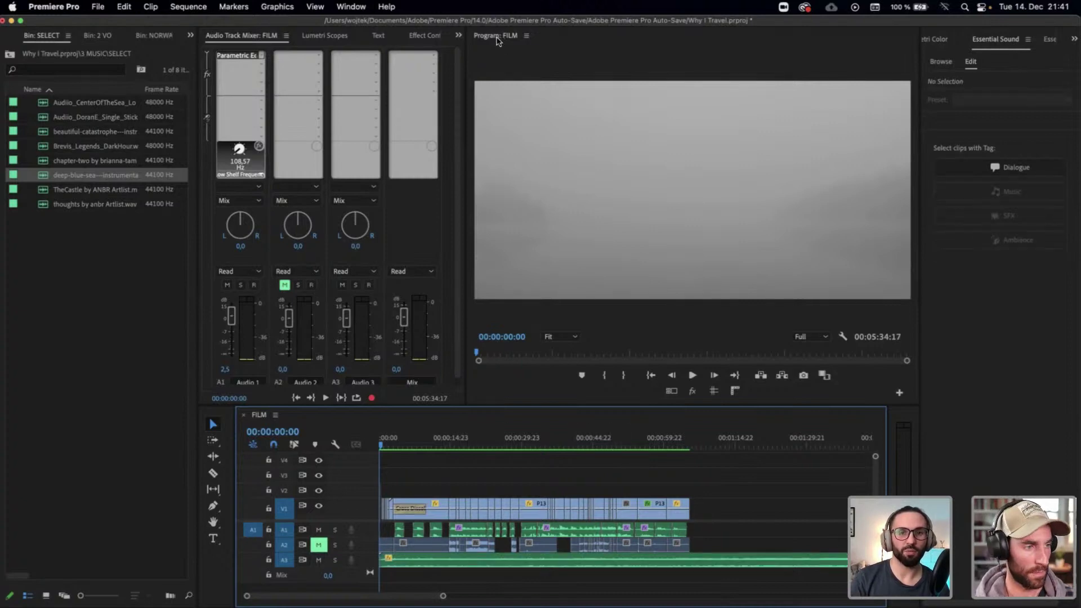
left_click(497, 39)
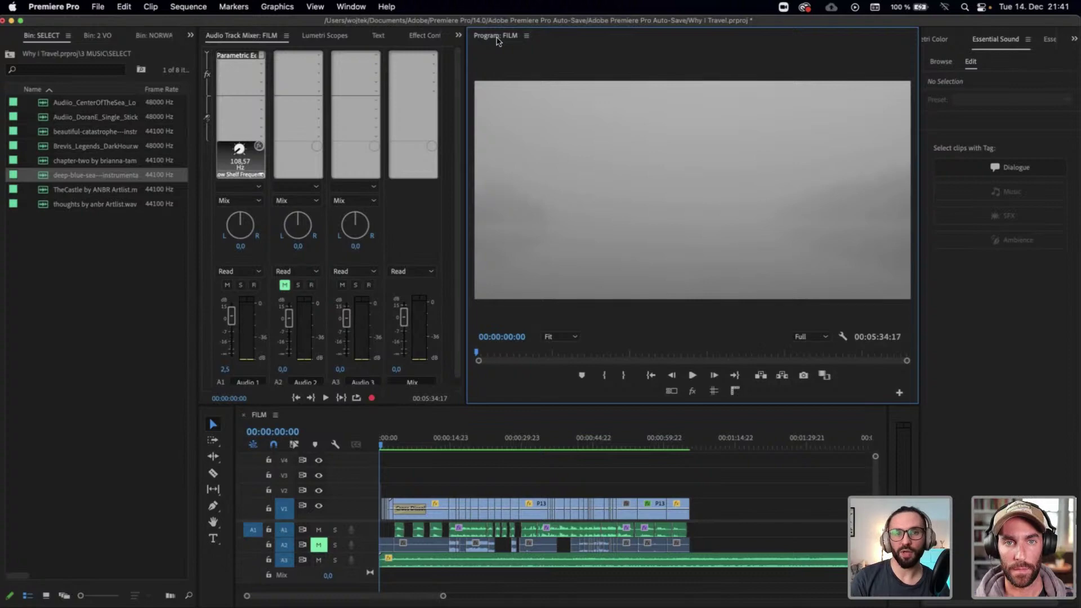
left_click_drag(496, 40, 498, 42)
double_click(497, 42)
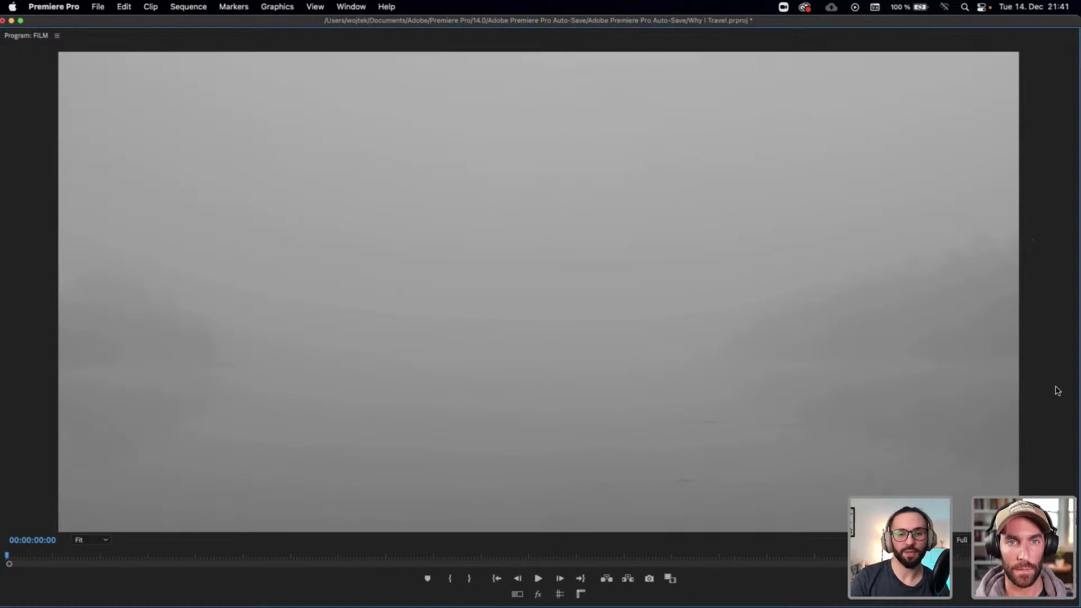
key("space")
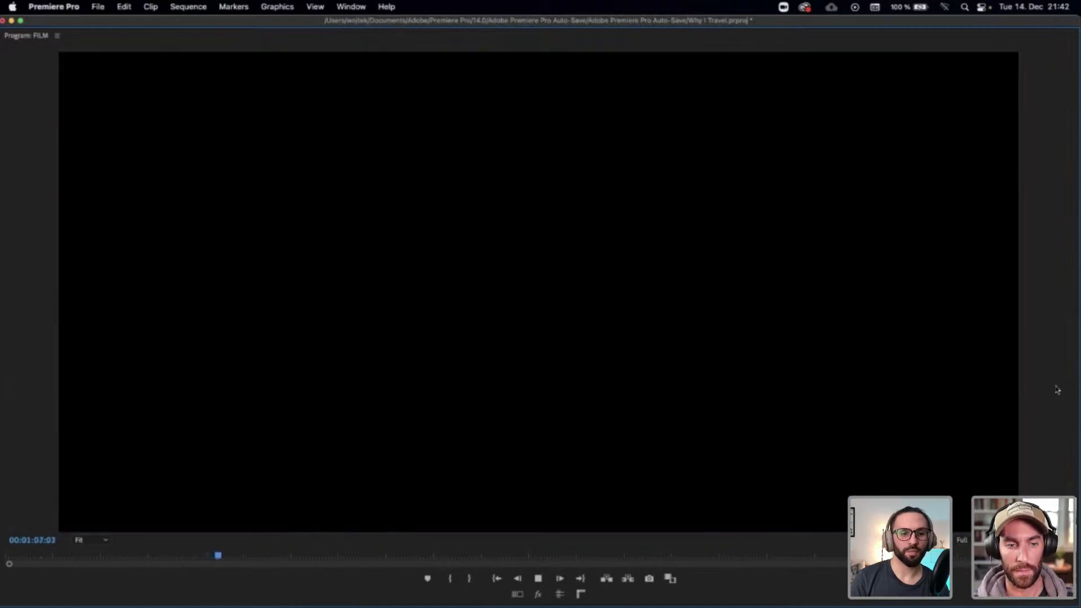
key("space")
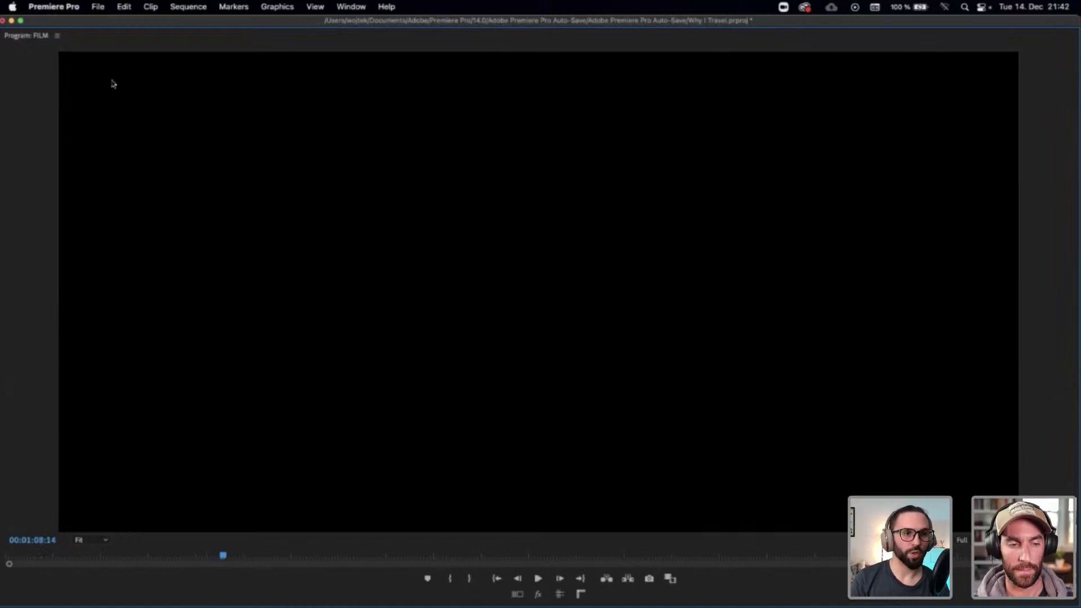
key("grave")
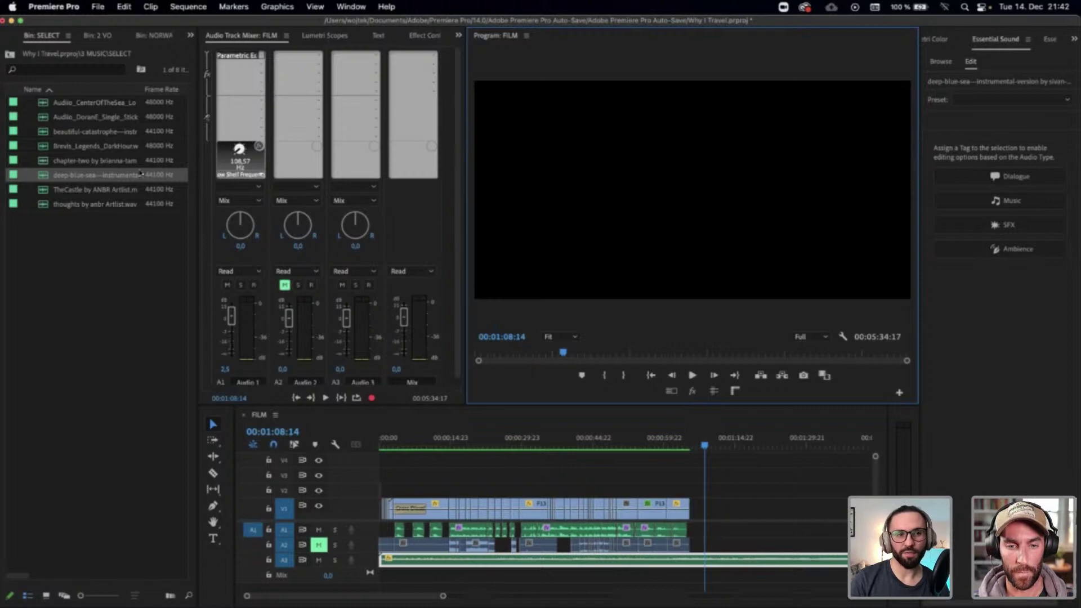
Open Audiio_DoranE_Single_SticksandStones_Inst.wav in the Source monitor and zoom in on its waveform
double_click(109, 119)
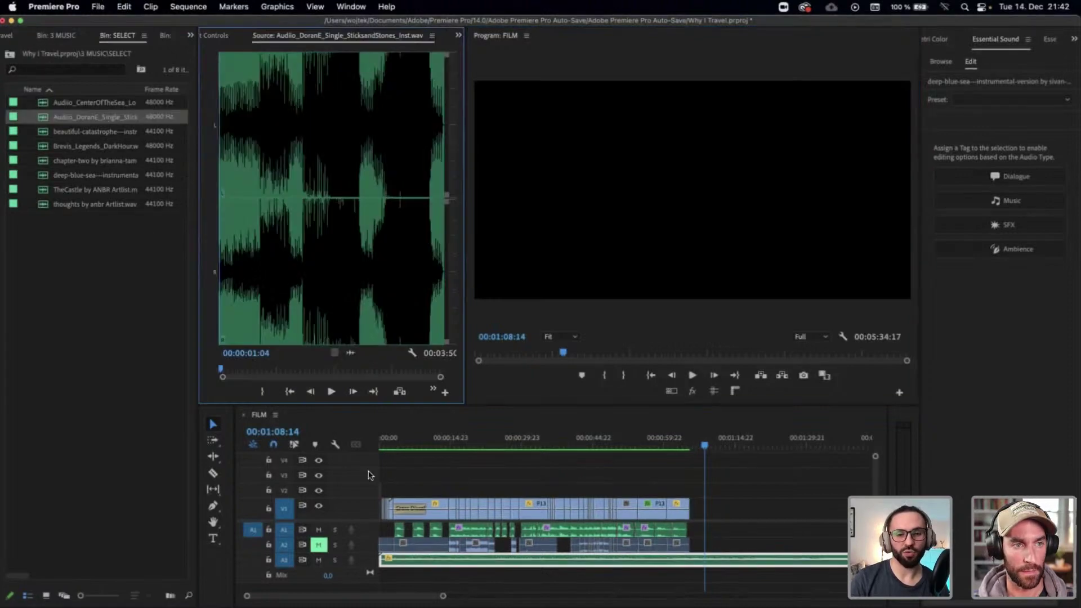
key("=")
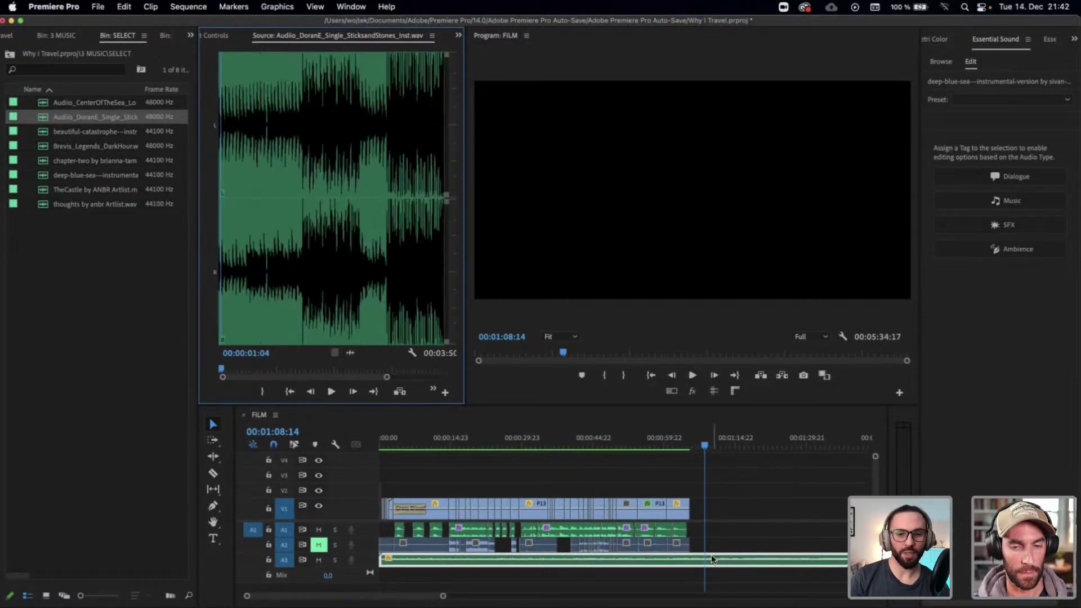
Cut the deep-blue-sea clip on A3 at the end of the video clips and delete the excess music
left_click(712, 549)
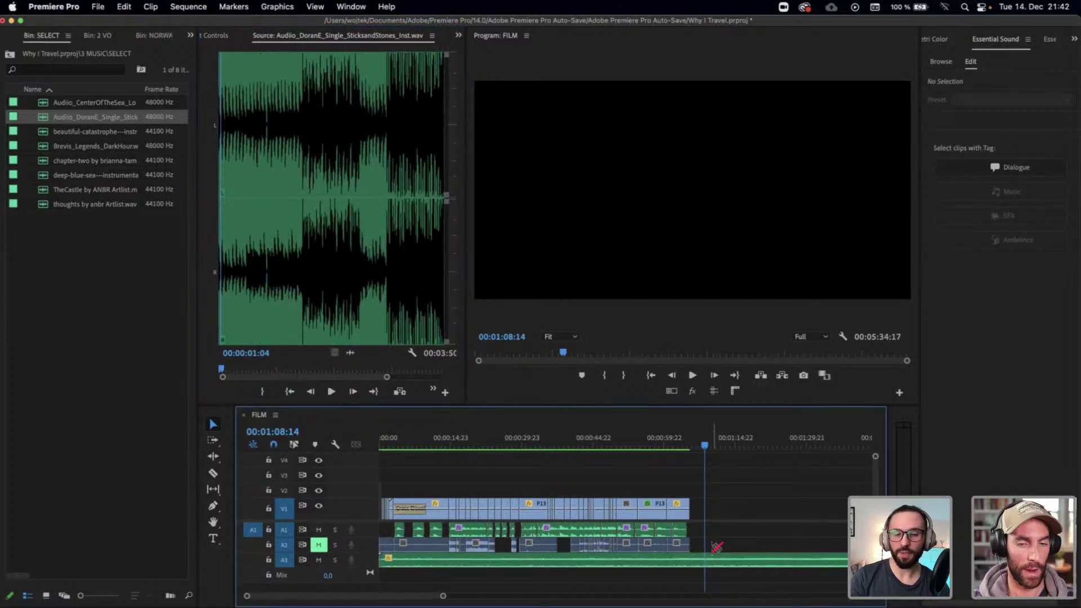
key("c")
left_click(692, 560)
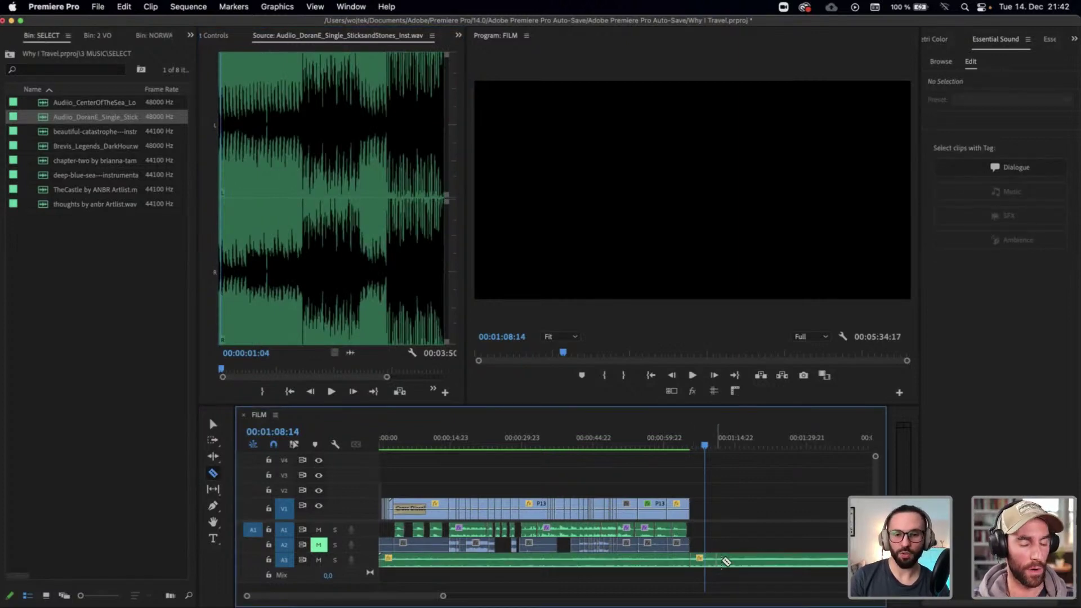
key("v")
left_click(729, 563)
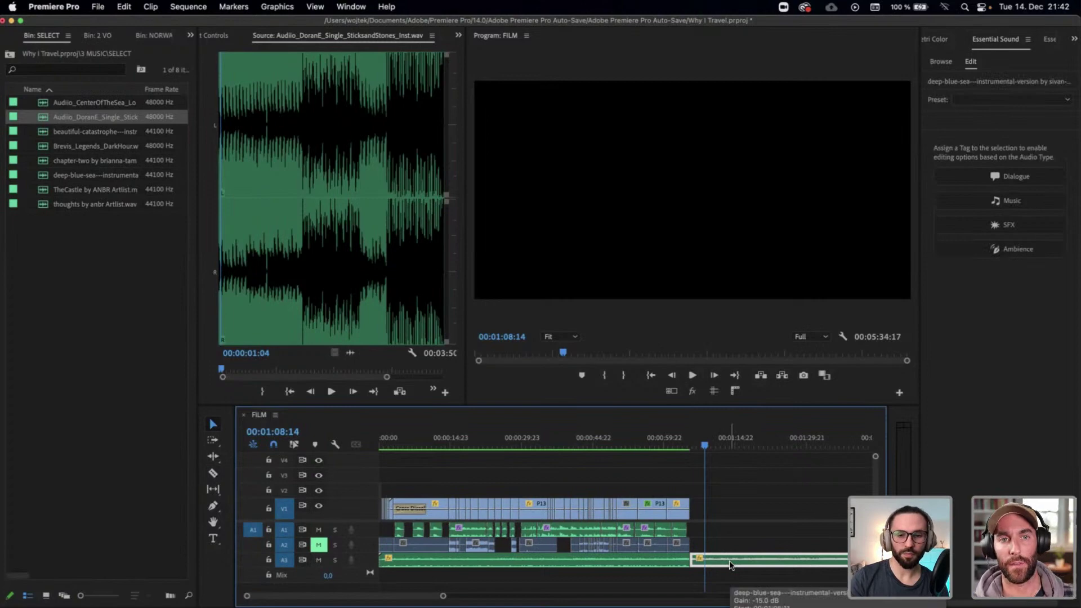
key("-")
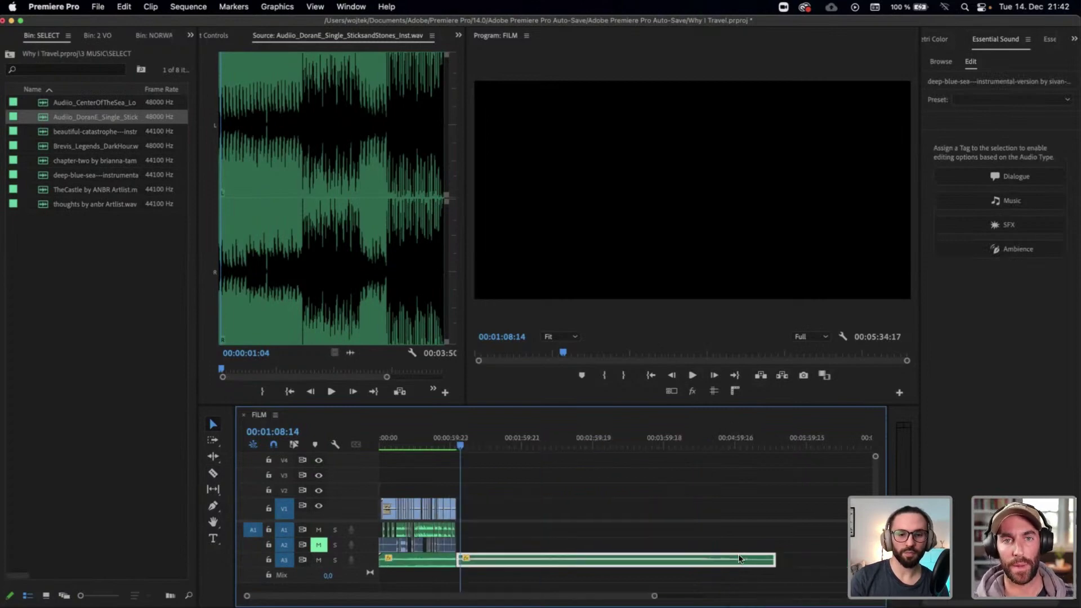
key("=")
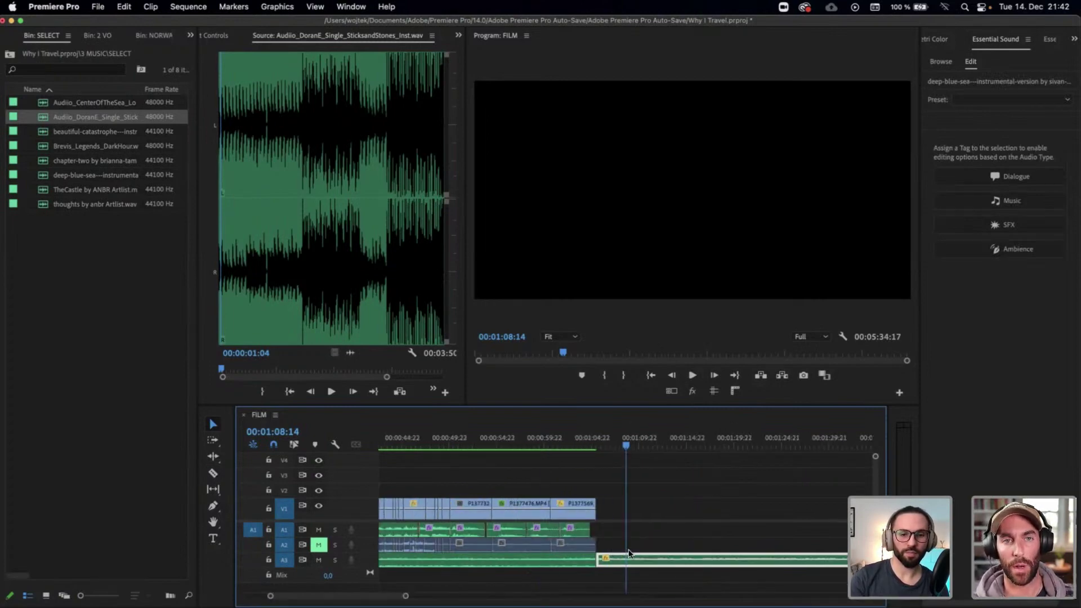
key("Delete")
scroll(629, 552, "up", 5)
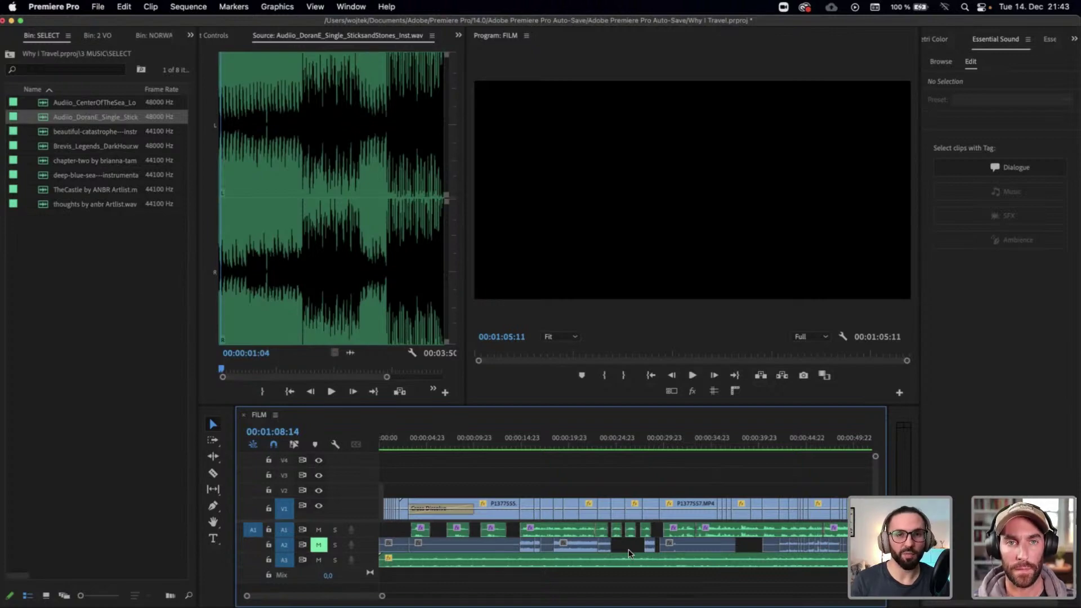
Switch to the WHY I TRAVEL SHOTLIST in Google Docs and look through the voice-over and shot notes from the intro to Chapter IV
key("ctrl+Right")
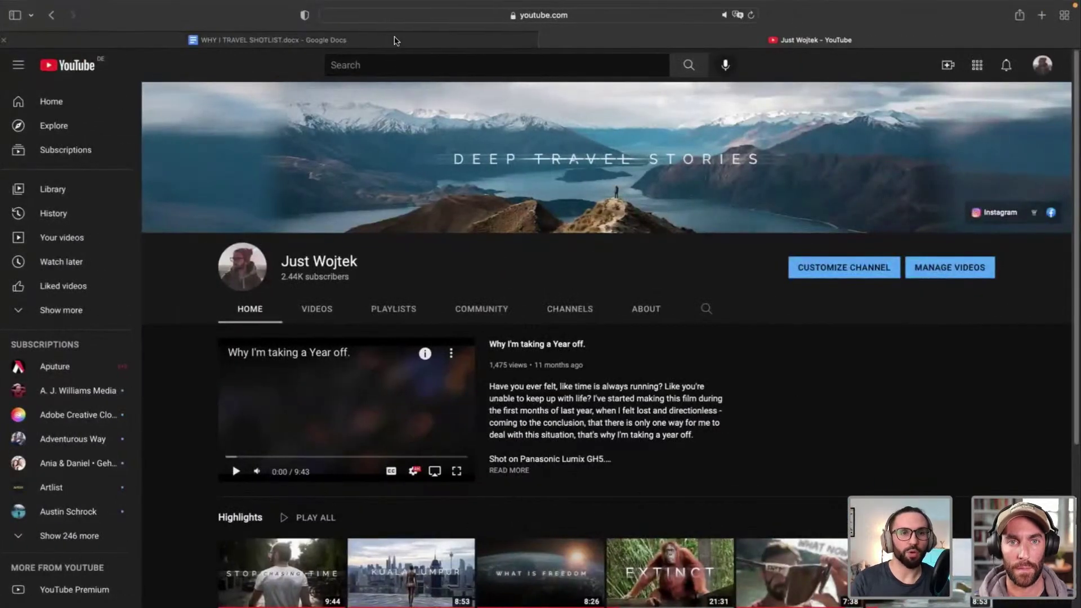
key("ctrl+shift+Tab")
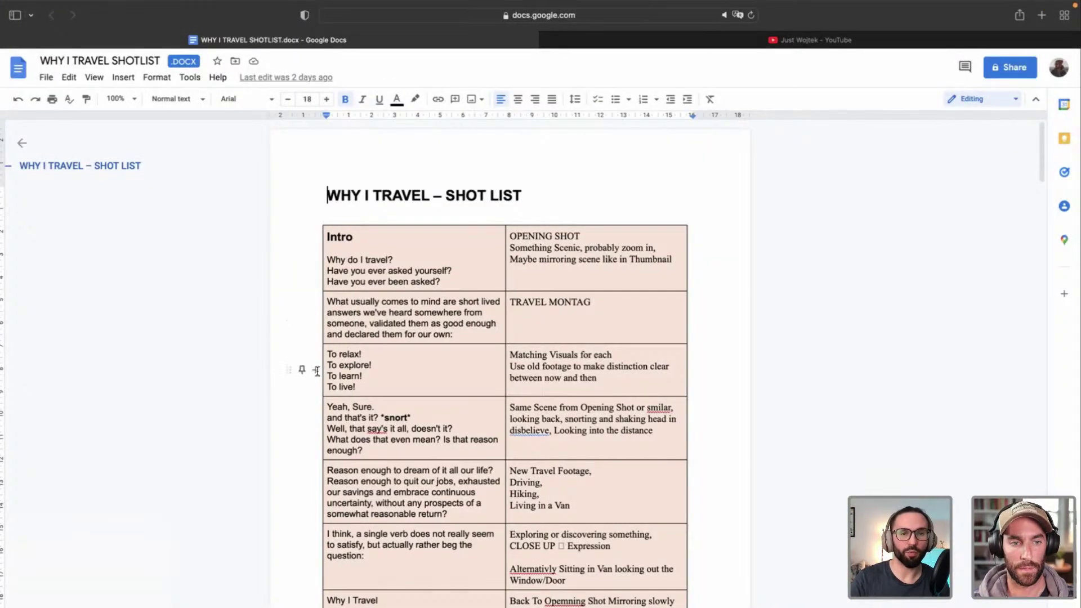
scroll(317, 371, "down", 1)
scroll(317, 371, "down", 5)
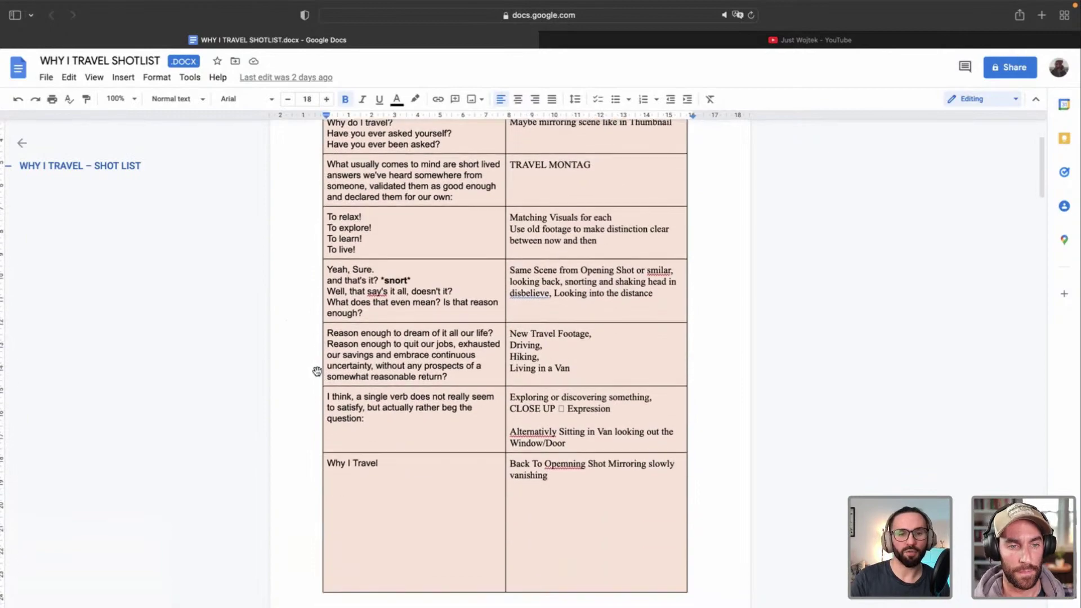
scroll(317, 371, "down", 3)
scroll(317, 371, "up", 7)
scroll(317, 371, "down", 14)
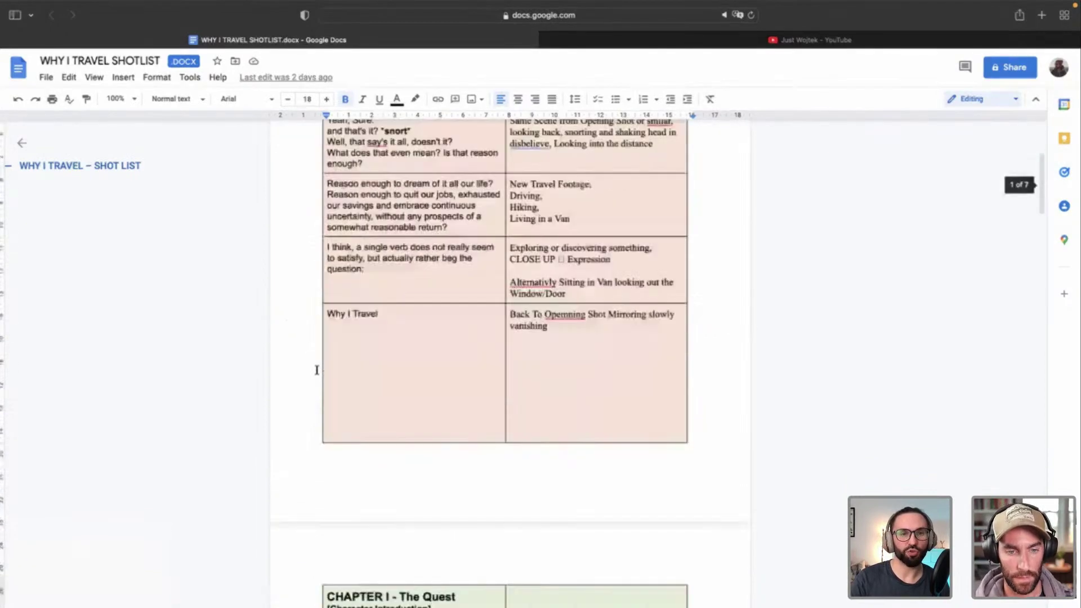
scroll(317, 370, "up", 2)
scroll(317, 370, "down", 7)
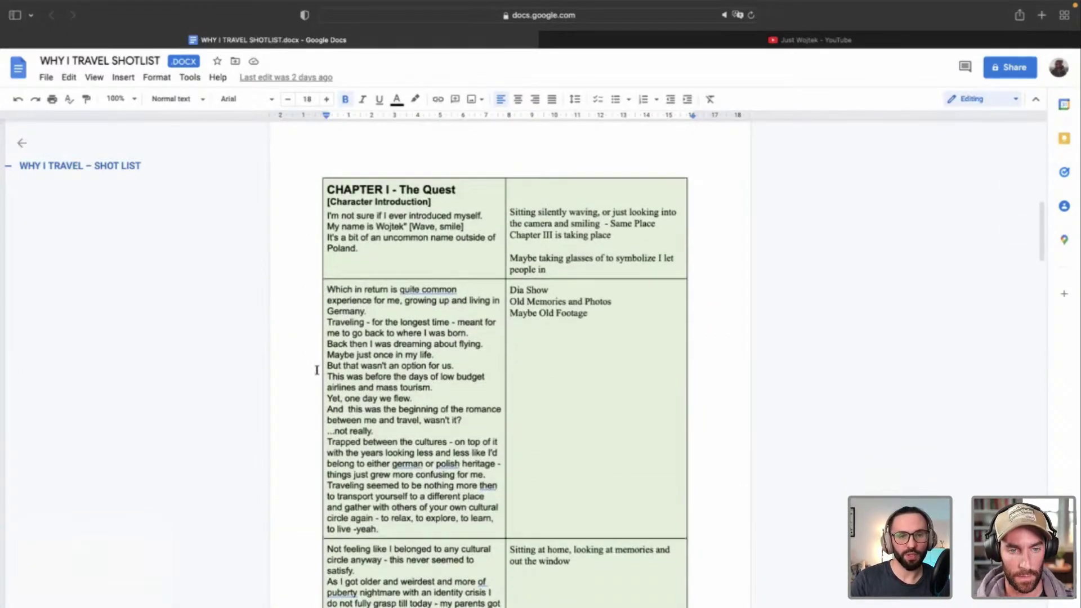
scroll(317, 370, "down", 5)
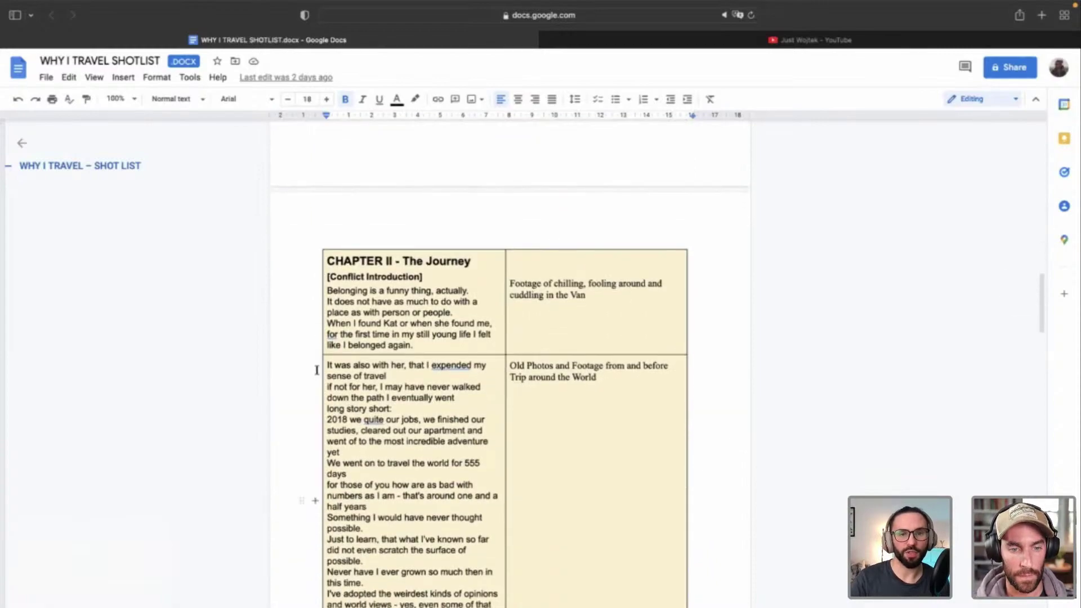
scroll(317, 370, "down", 12)
scroll(317, 370, "down", 2)
scroll(317, 370, "down", 18)
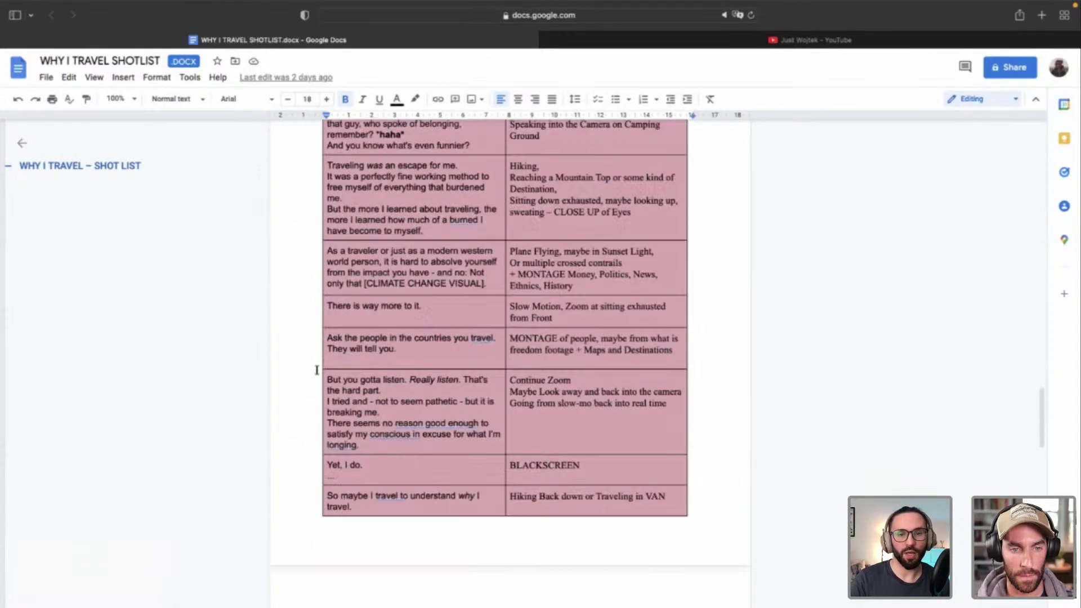
scroll(317, 370, "down", 20)
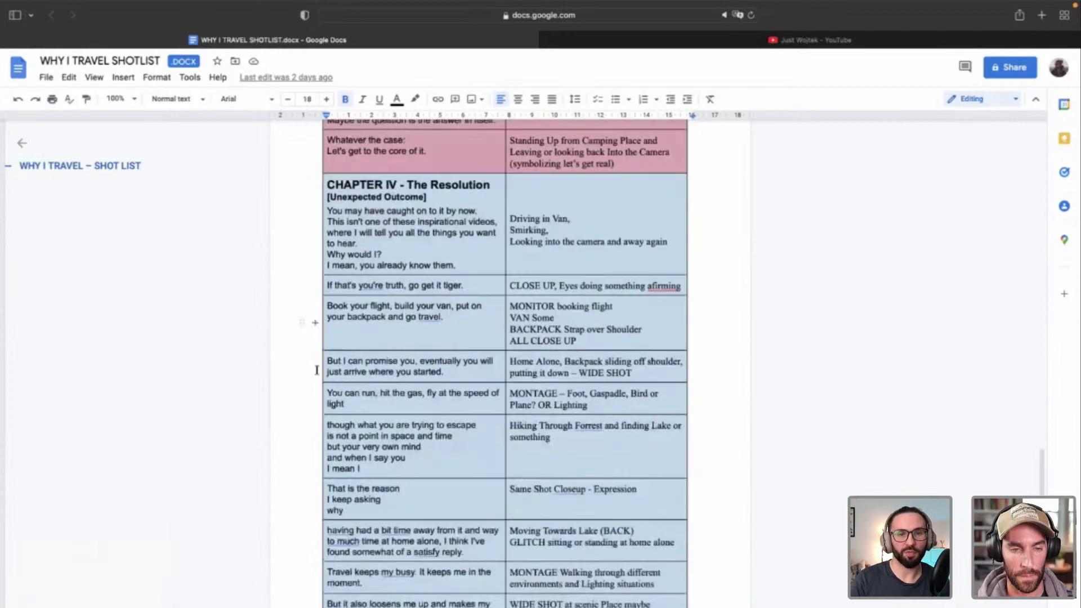
scroll(317, 370, "up", 20)
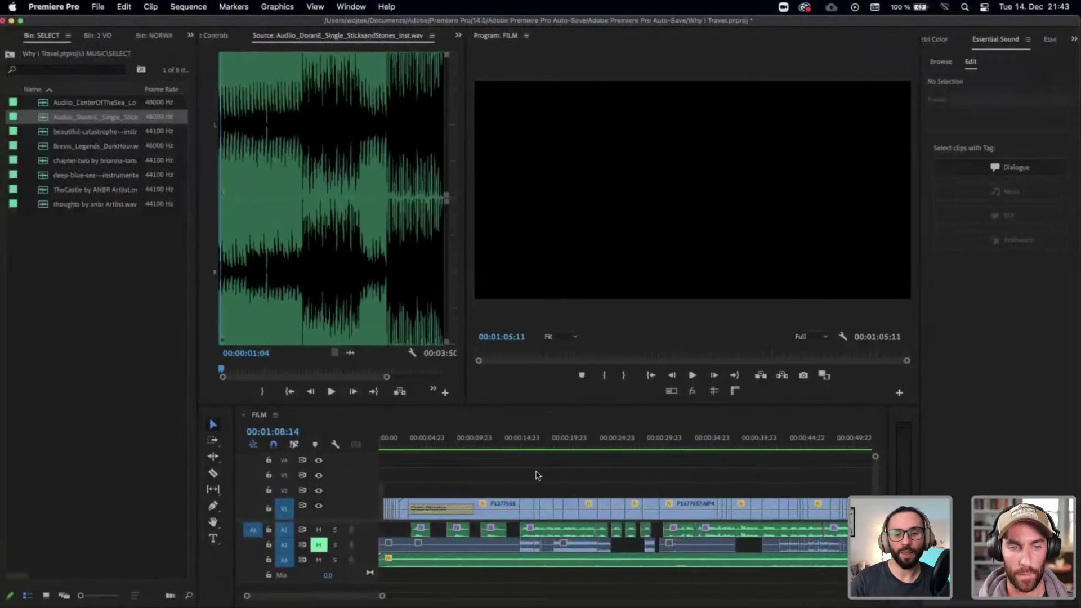
left_click(536, 475)
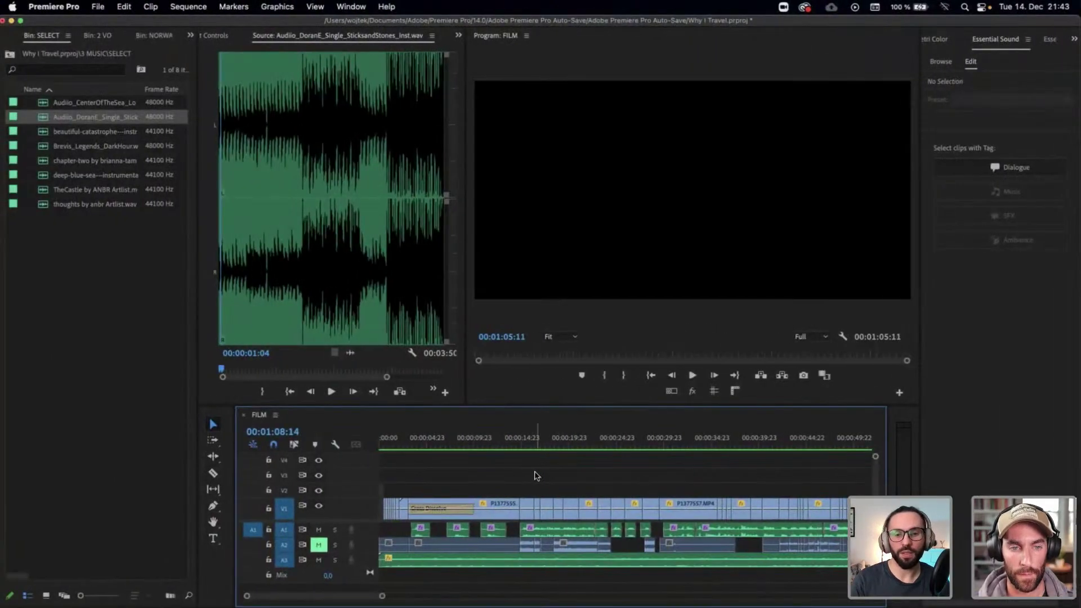
key("minus")
key("minus")
key("equal")
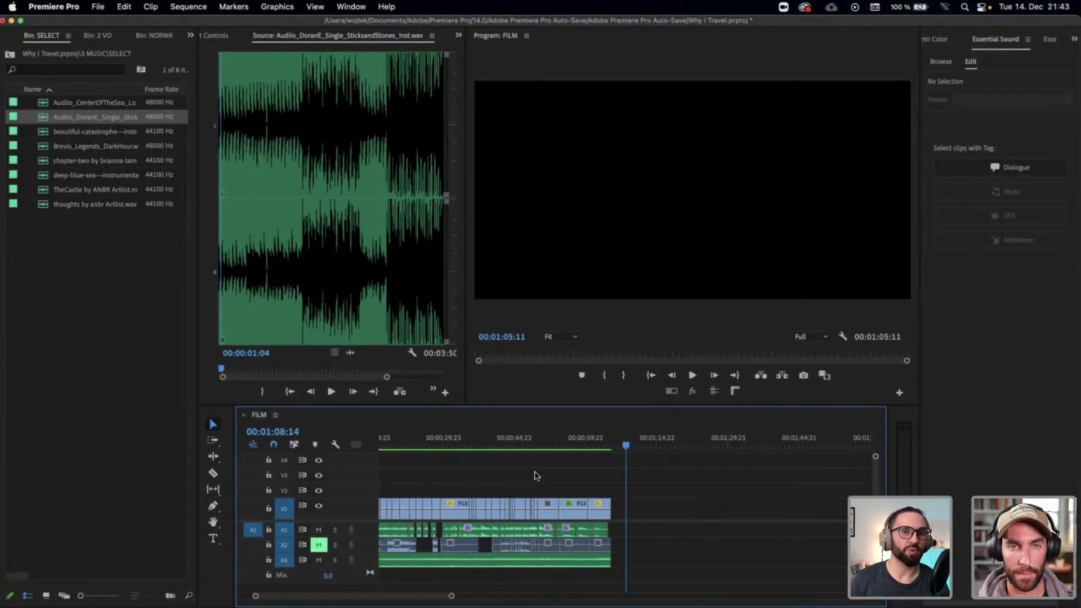
scroll(535, 475, "left", 2)
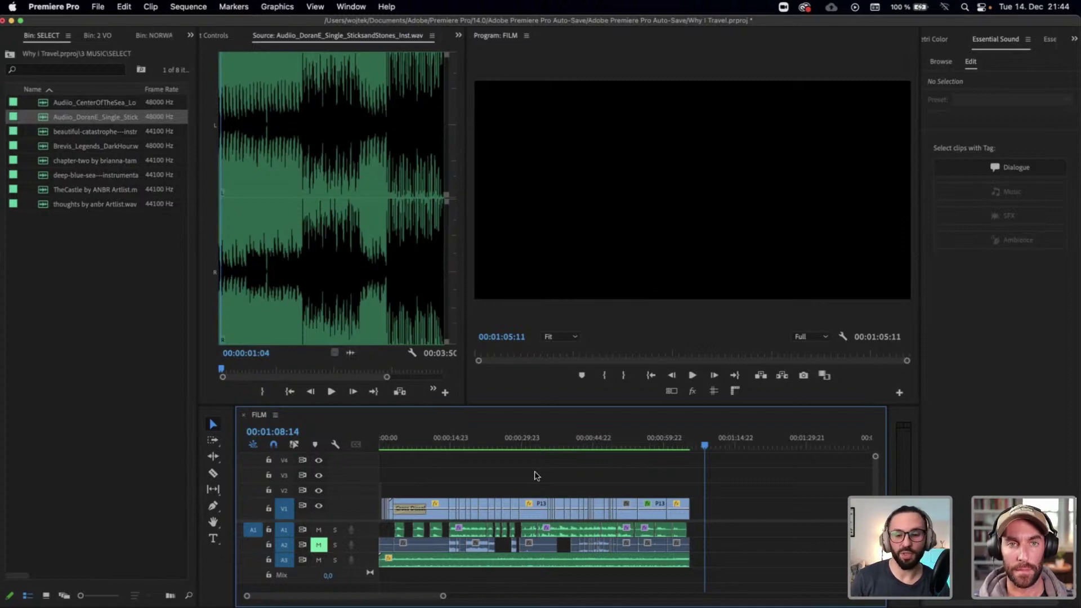
scroll(535, 476, "up", 5)
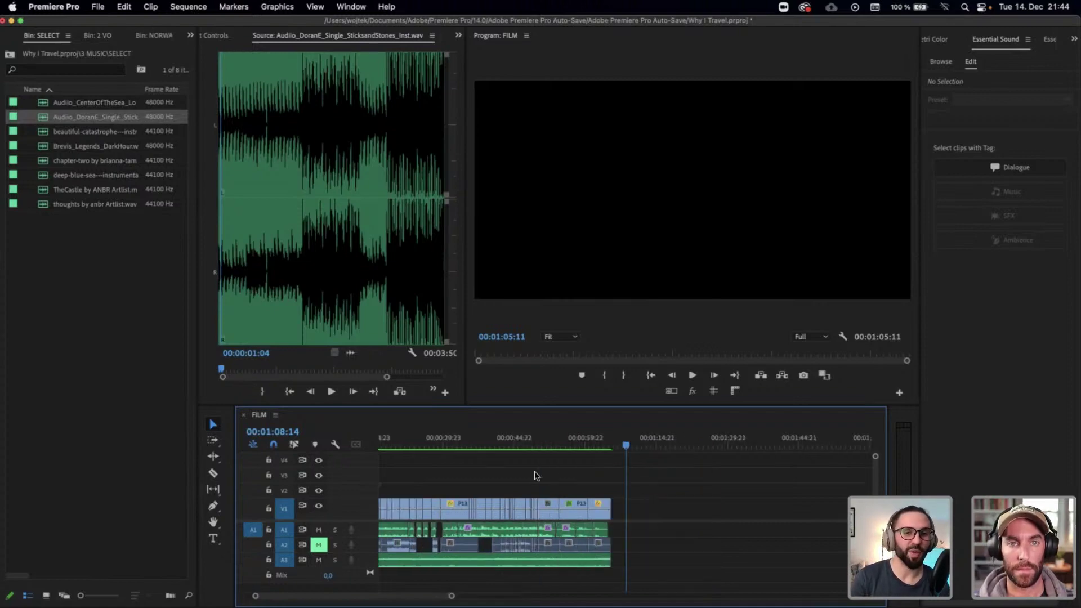
scroll(490, 513, "down", 1)
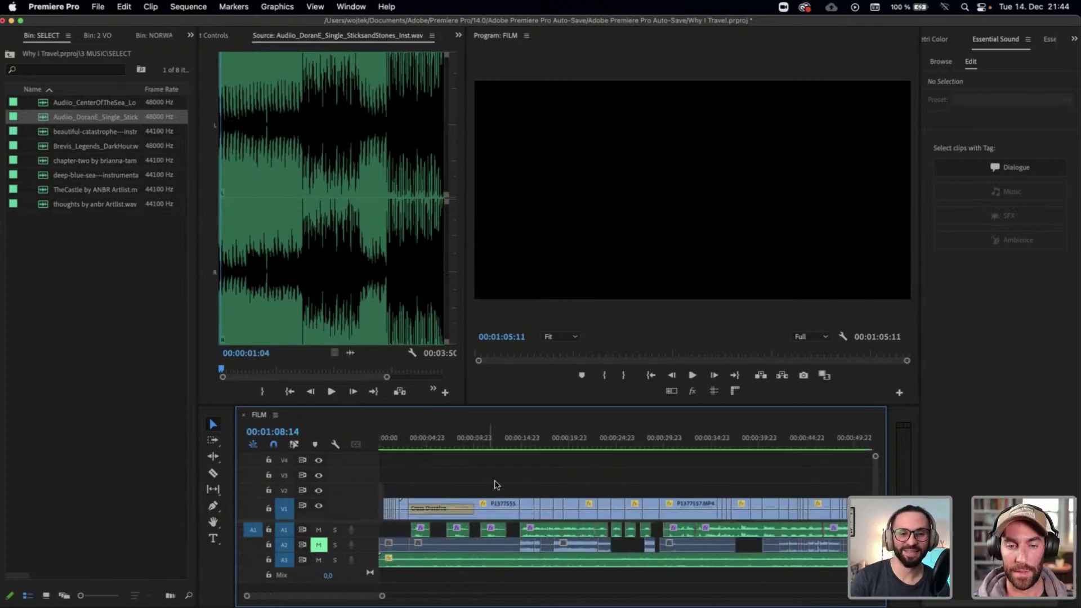
Park the playhead at 00:00:12:01 and show the Lumetri Color settings of the lake clip P1377555.MP4 on V1
left_click(494, 445)
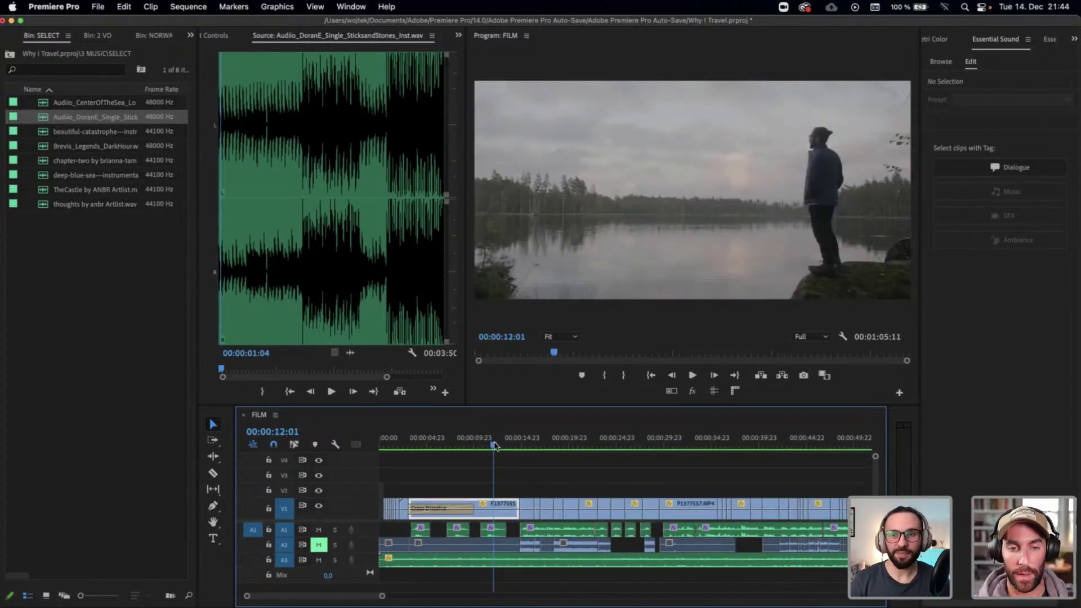
left_click(937, 39)
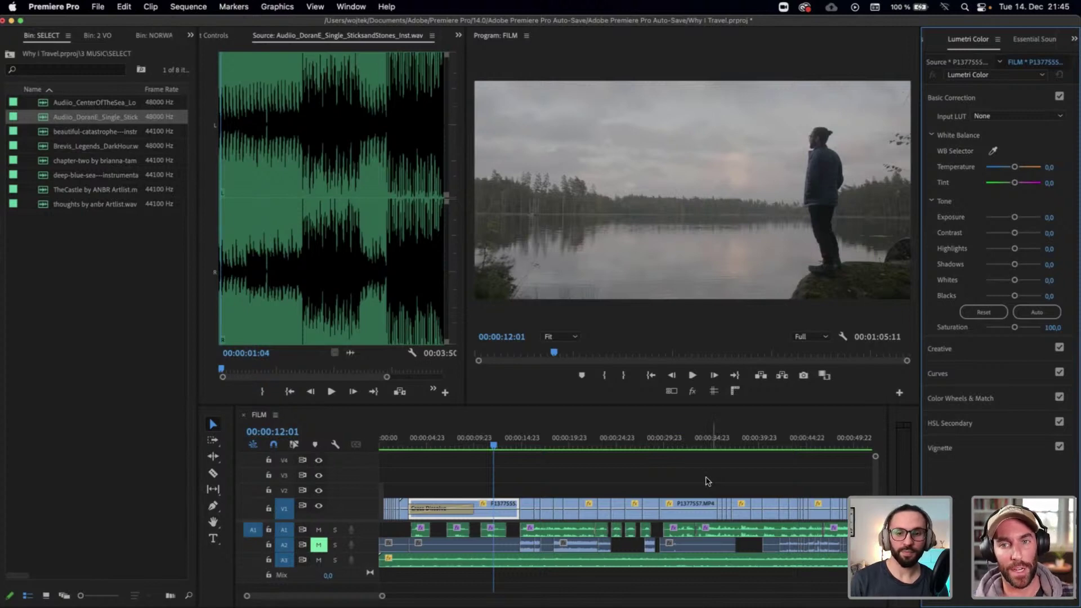
key("minus")
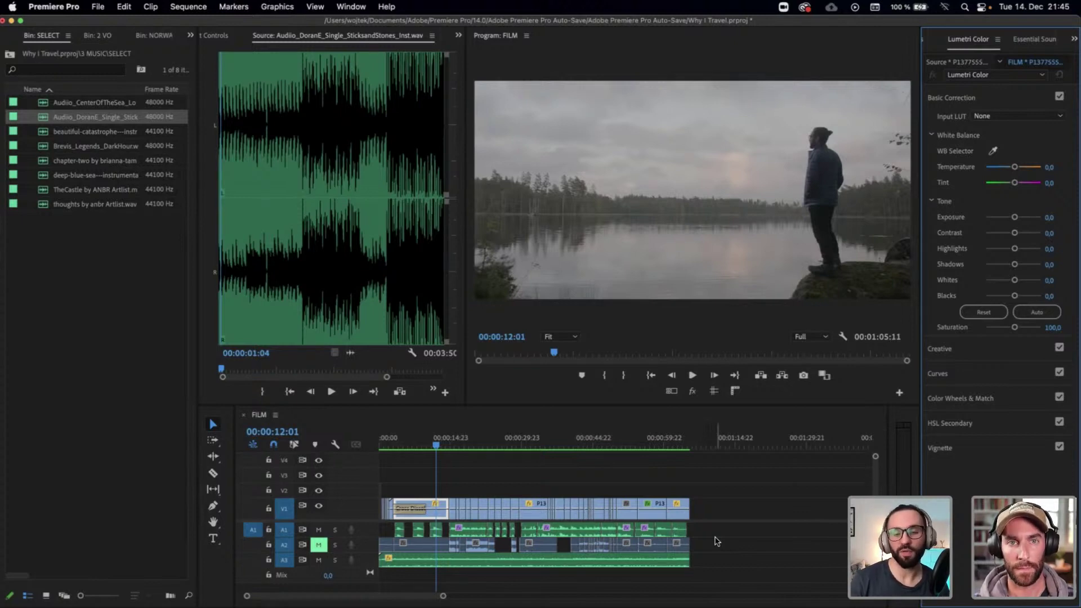
key("=")
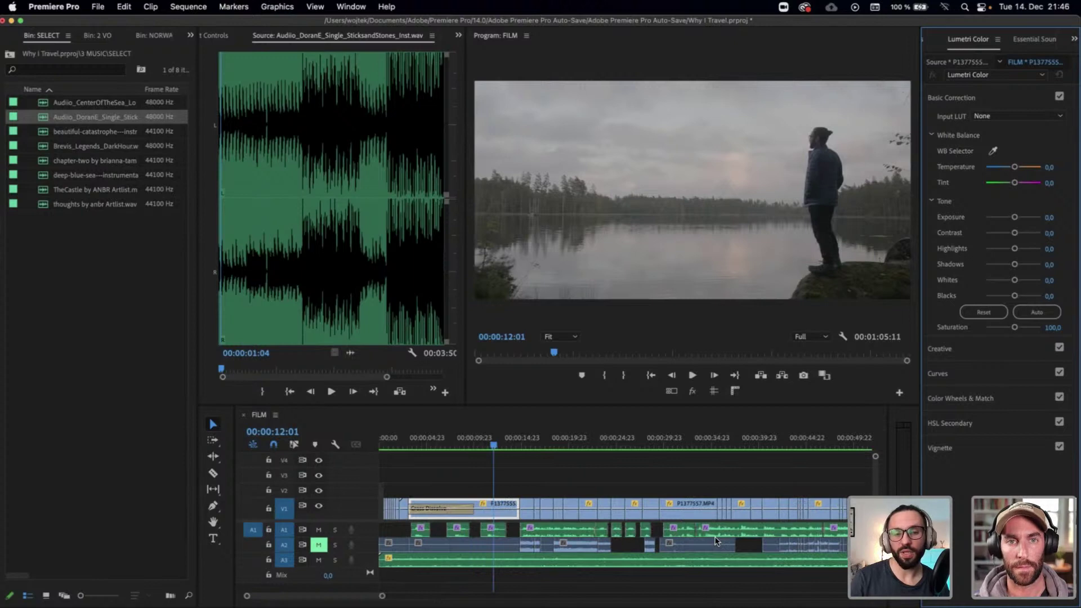
left_click(640, 479)
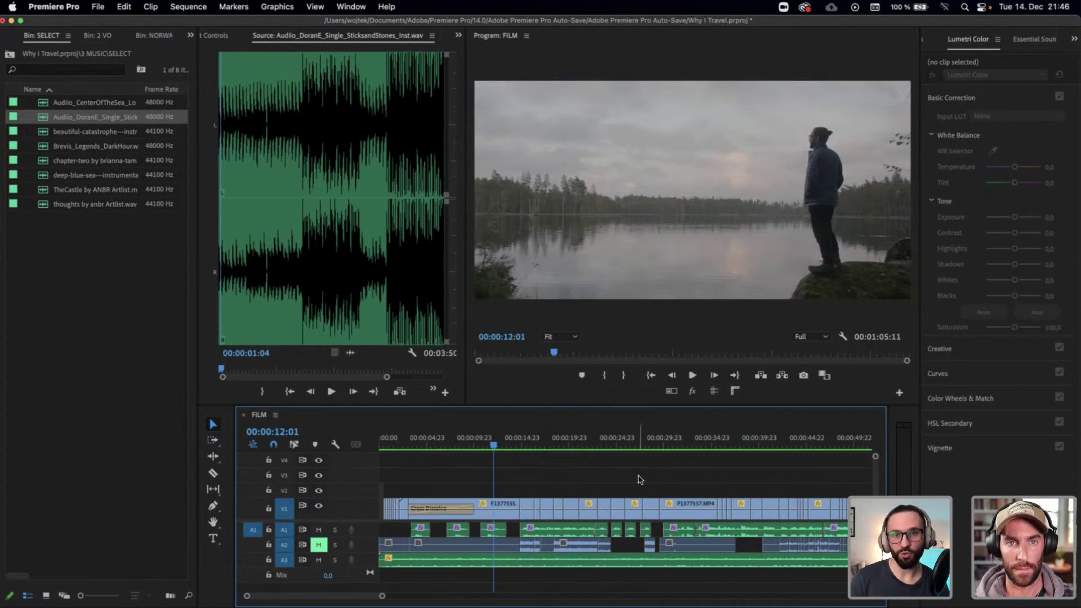
left_click(491, 502)
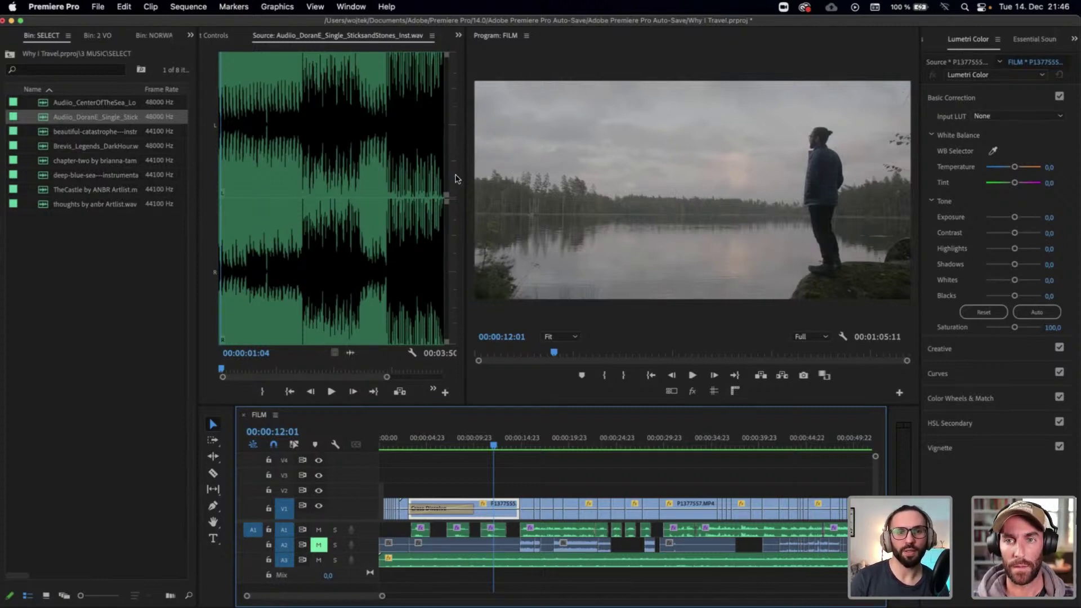
Enlarge the Program monitor and the Lumetri Color area, and look at the Curves and Basic Correction sections
left_click_drag(466, 179, 333, 182)
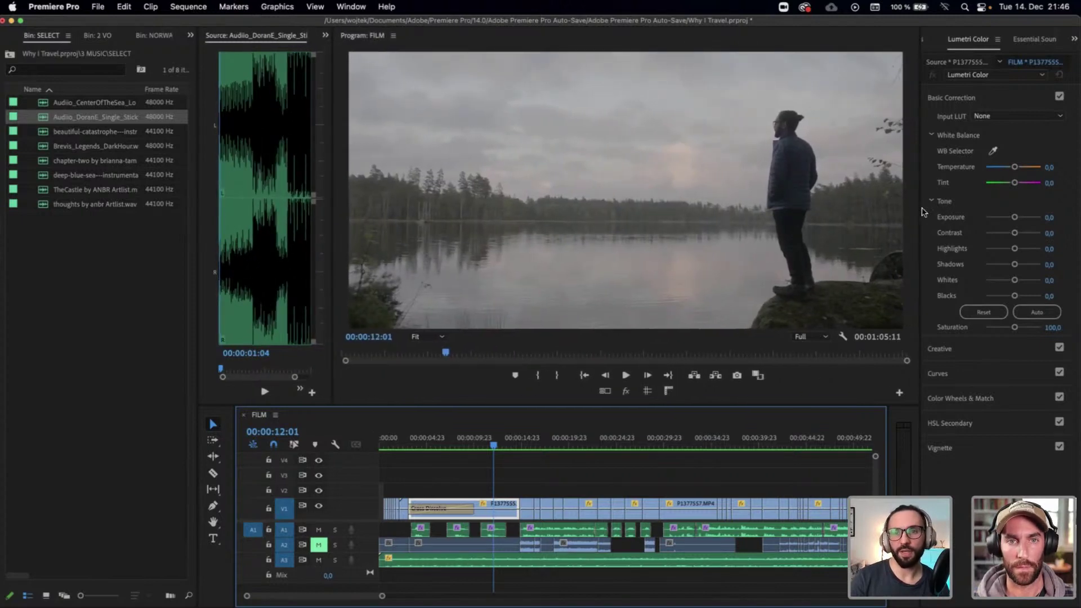
left_click_drag(920, 209, 894, 211)
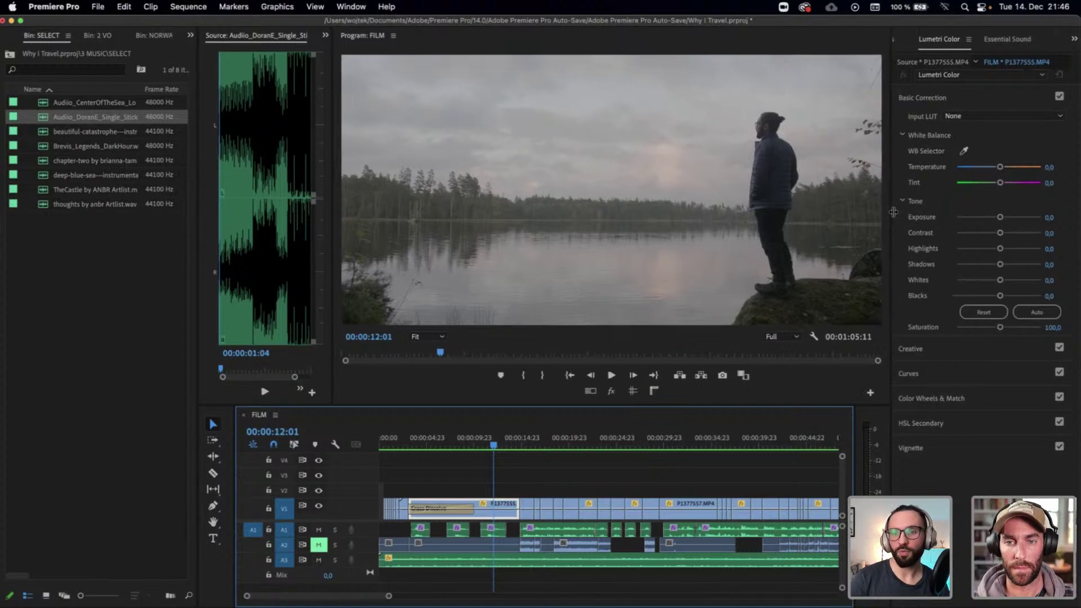
left_click(987, 376)
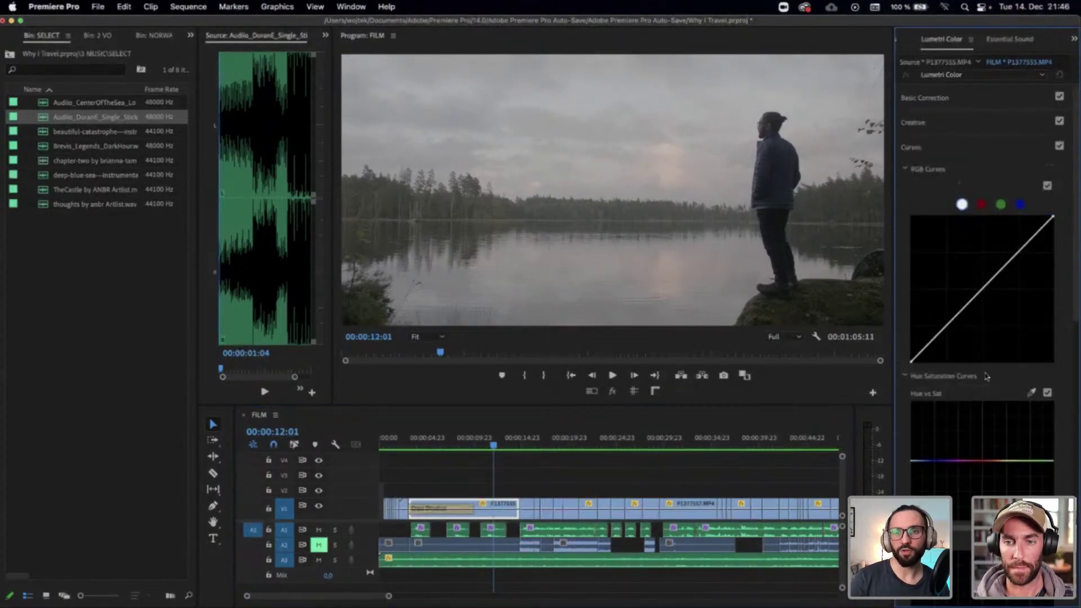
left_click(972, 100)
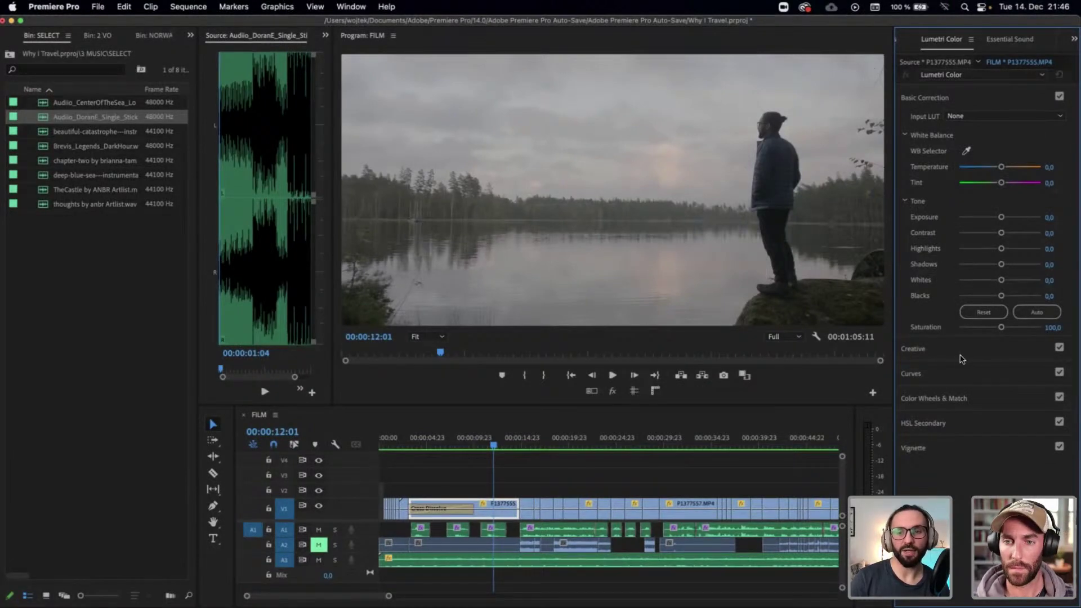
left_click(956, 375)
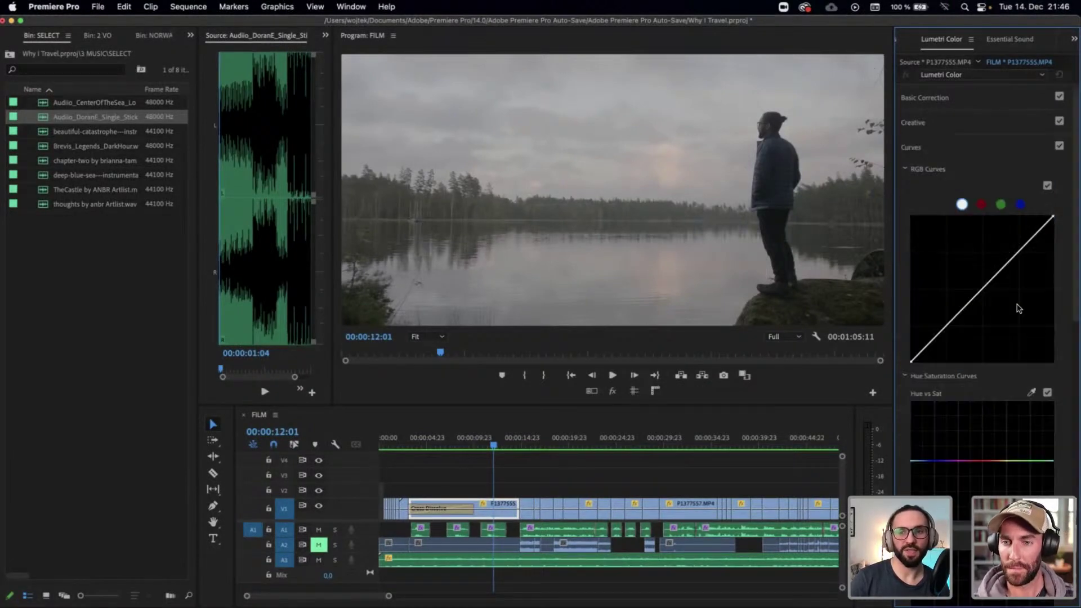
left_click(945, 98)
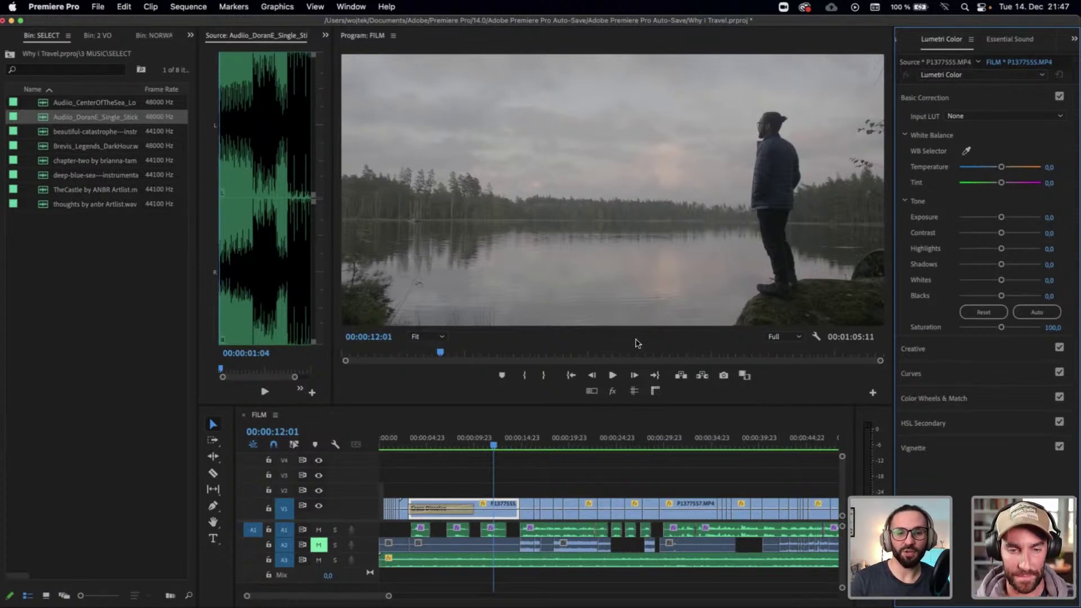
Load Leeming LUT One - Panasonic Cine-D v501.cube from Desktop/Project/VIDEO/Resources as the lake clip's Input LUT
left_click(993, 117)
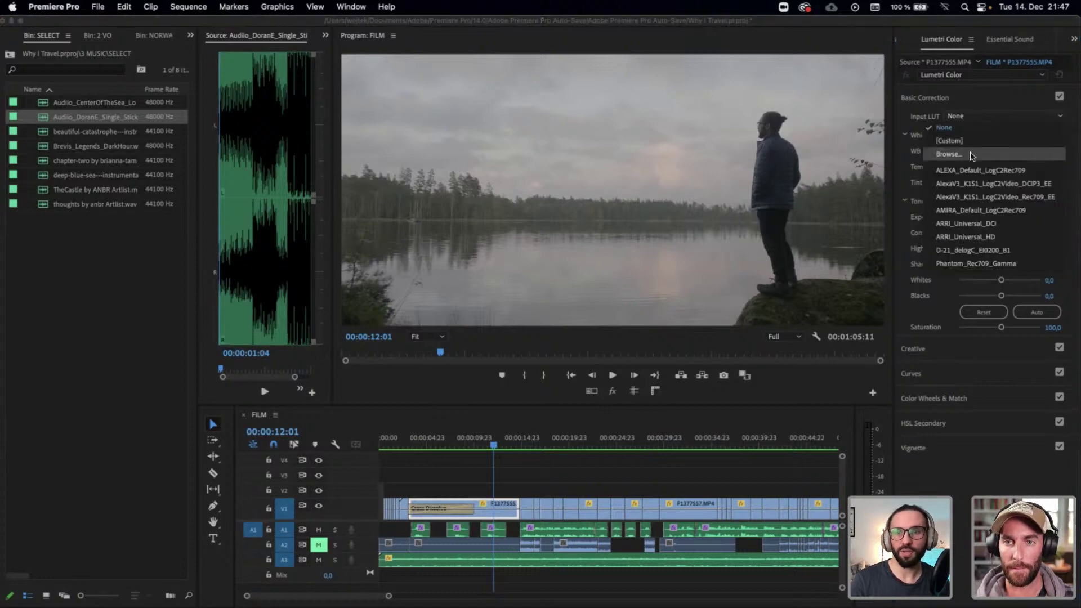
left_click(970, 155)
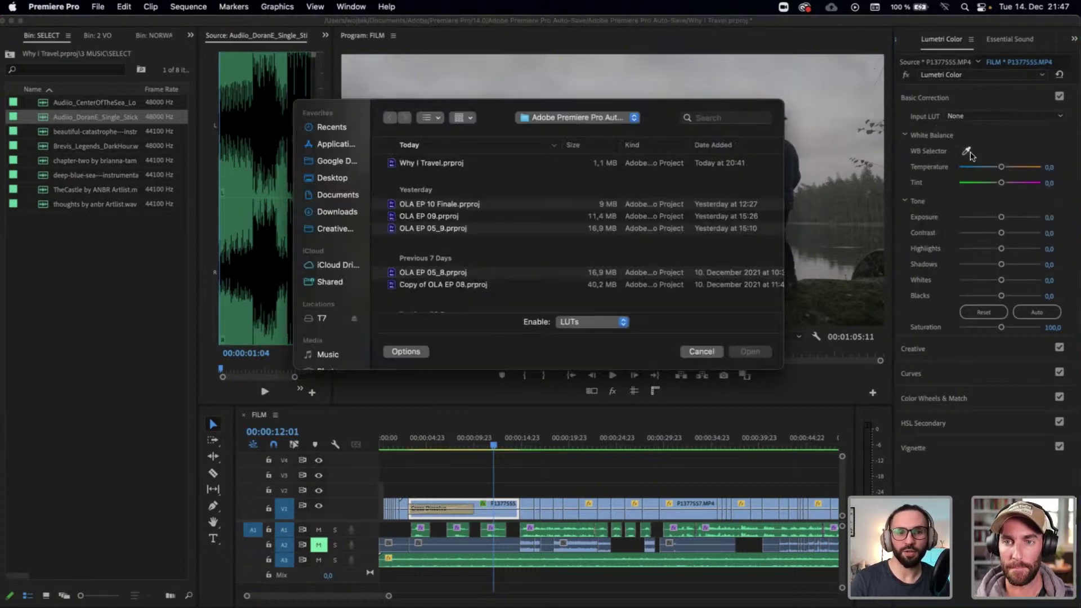
left_click(333, 178)
double_click(448, 181)
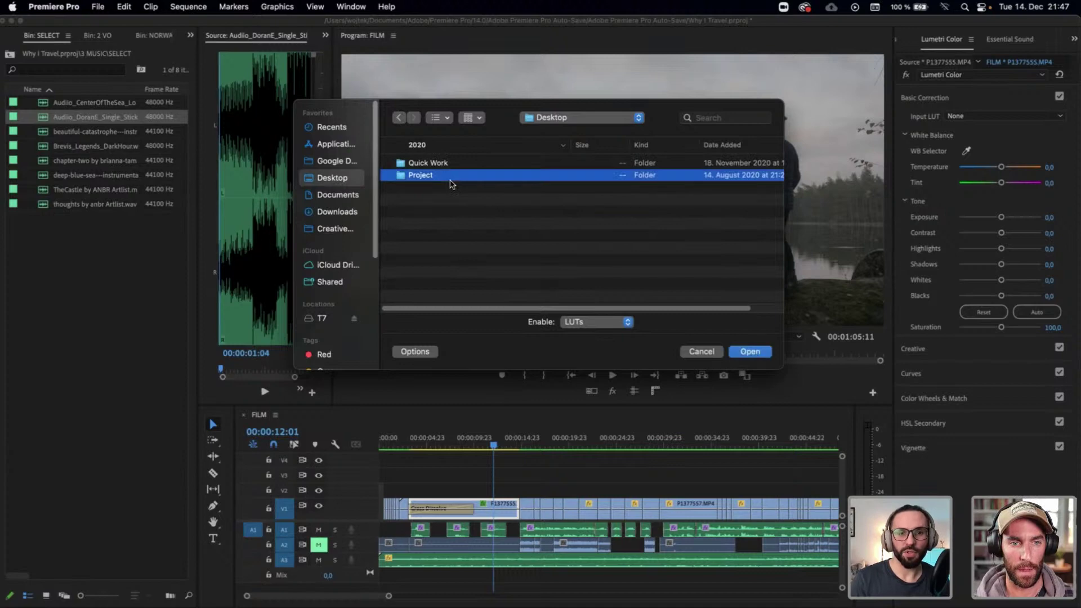
scroll(451, 264, "down", 2)
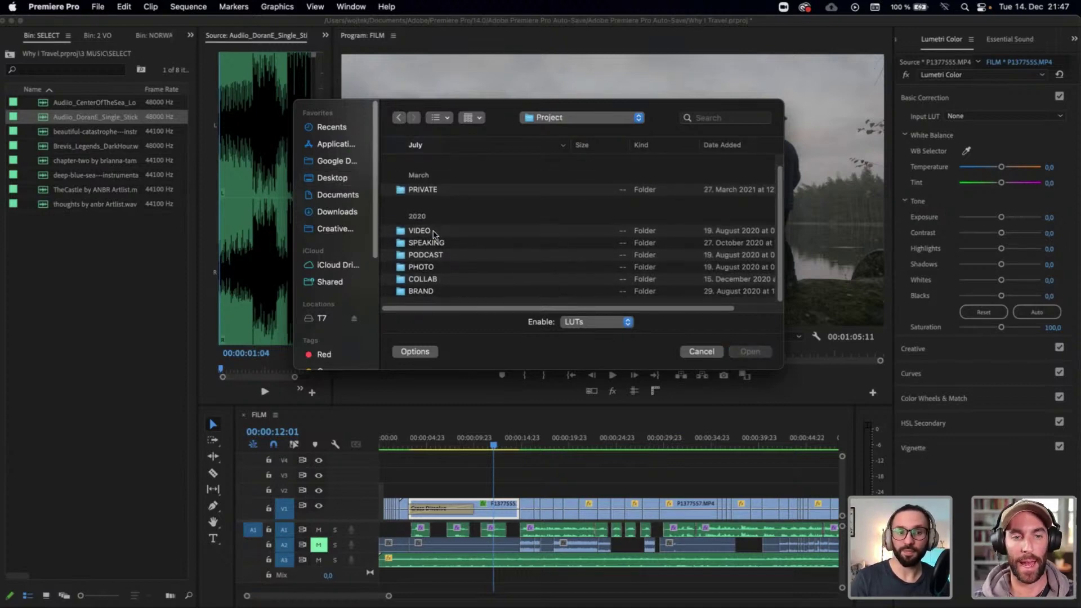
double_click(434, 231)
double_click(432, 188)
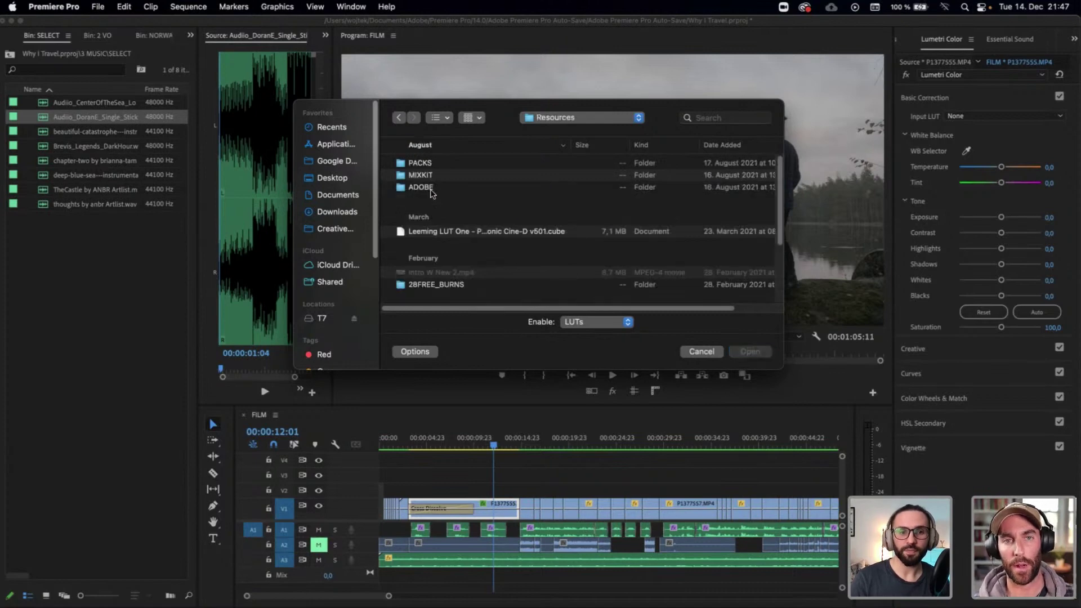
scroll(495, 207, "down", 2)
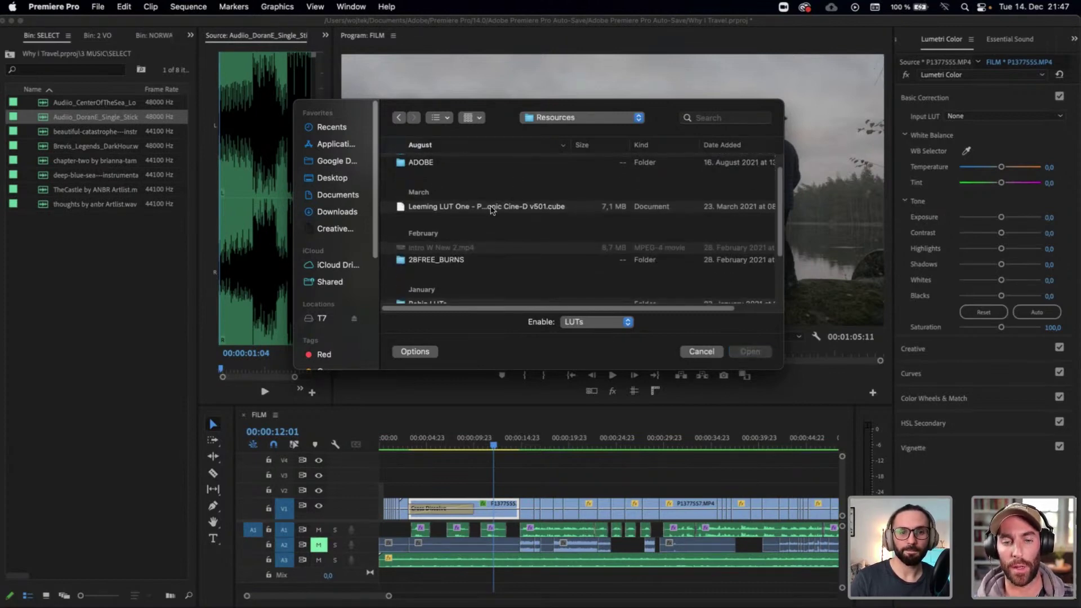
left_click(491, 207)
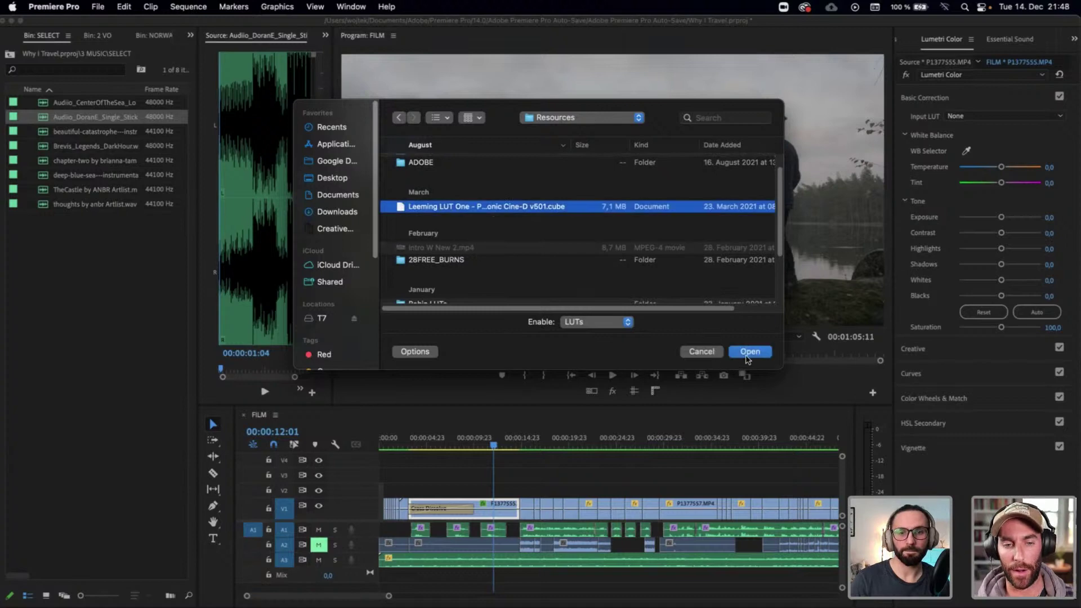
left_click(749, 351)
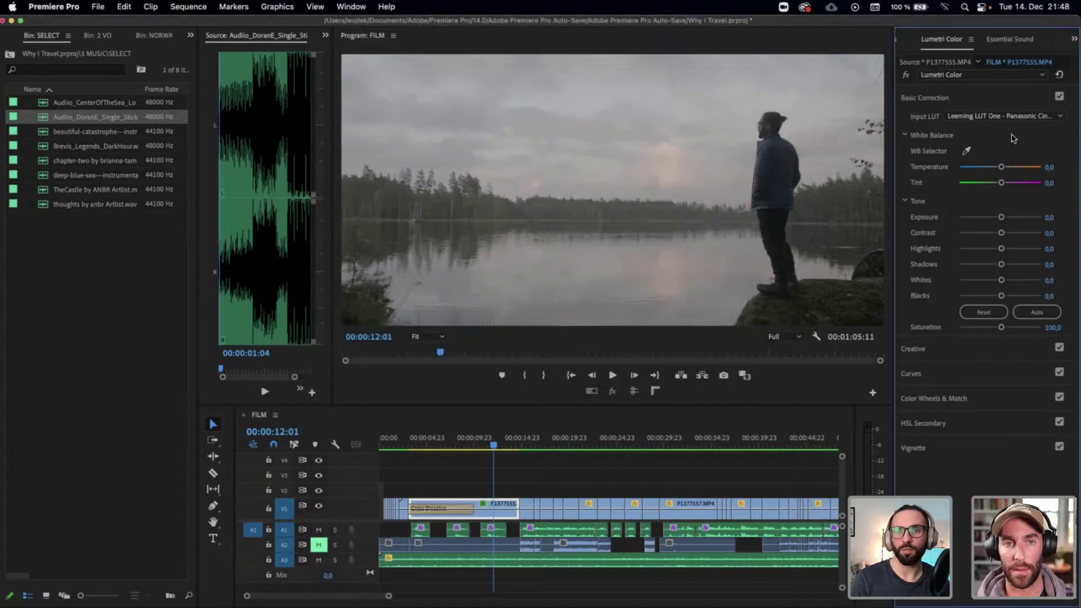
Replace the lake clip's Input LUT with Leeming LUT One - Panasonic V-LogL v501.cube from the Resources folder
left_click(1031, 117)
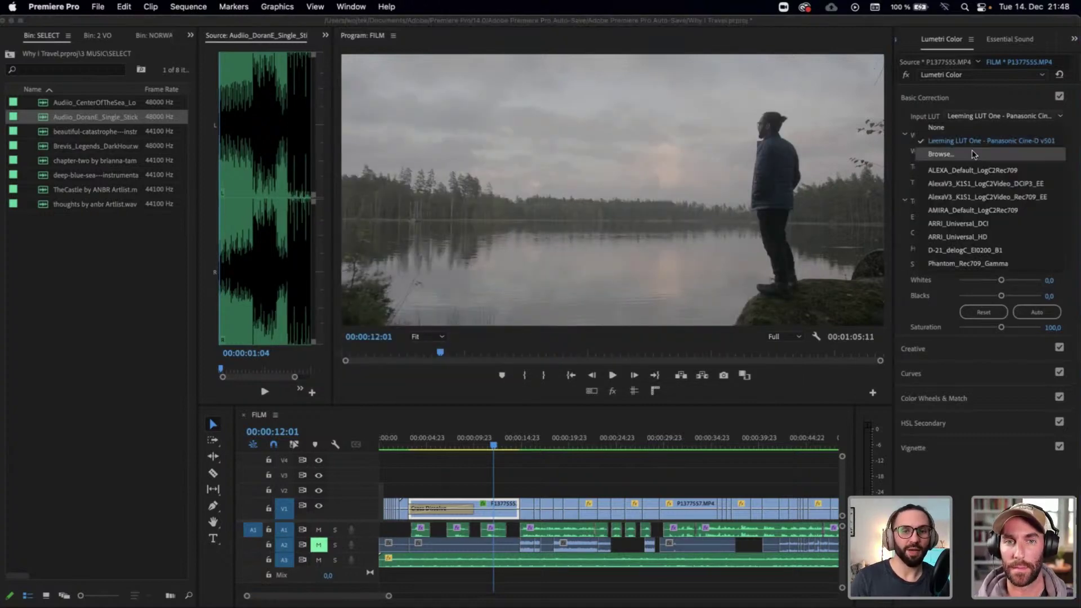
left_click(974, 154)
scroll(494, 272, "down", 5)
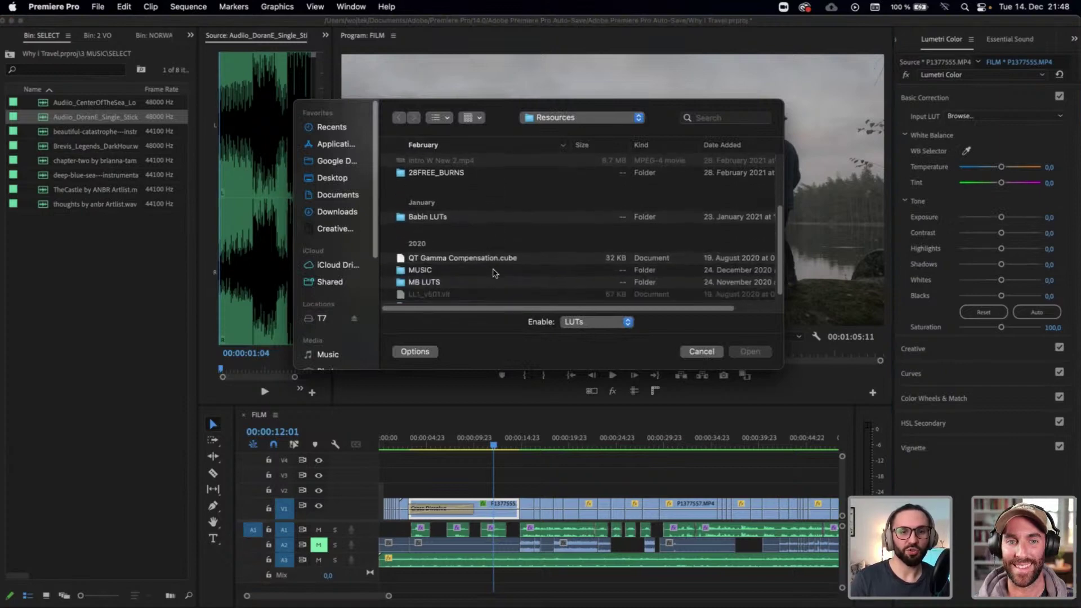
scroll(493, 272, "down", 2)
left_click(495, 291)
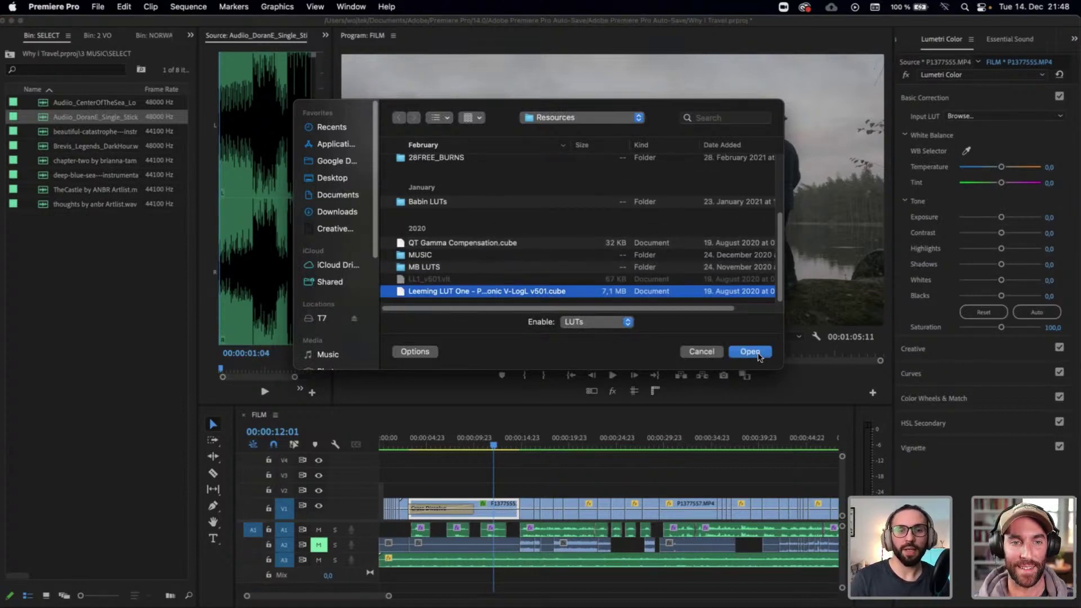
left_click(755, 352)
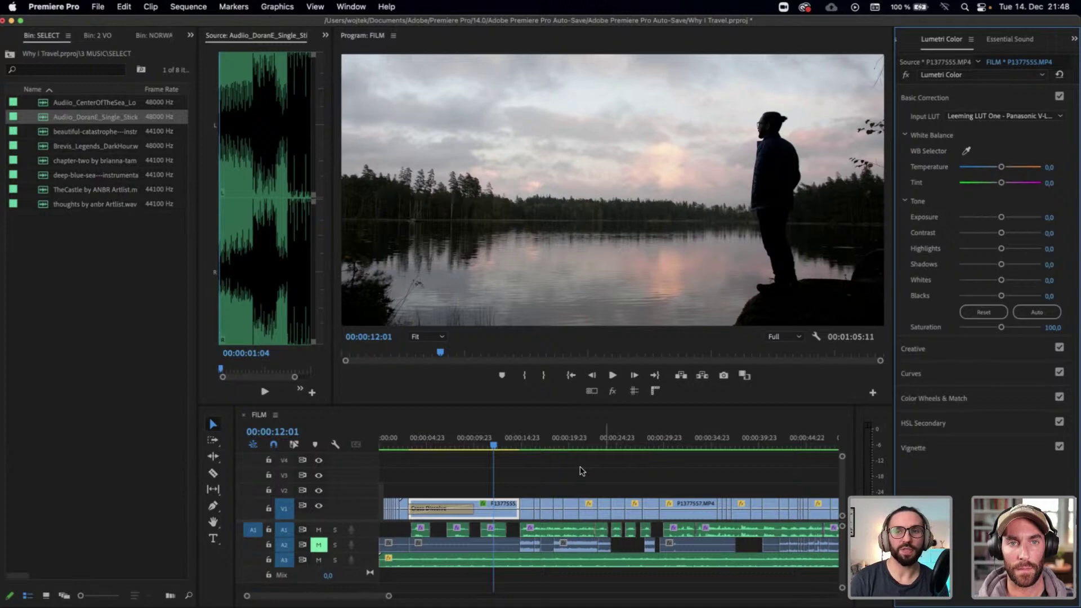
Compare the source and sequence versions of P1377555.MP4 in Effect Controls, examining its Lumetri Color effect, and move the playhead to 00:00:12:13
left_click(951, 62)
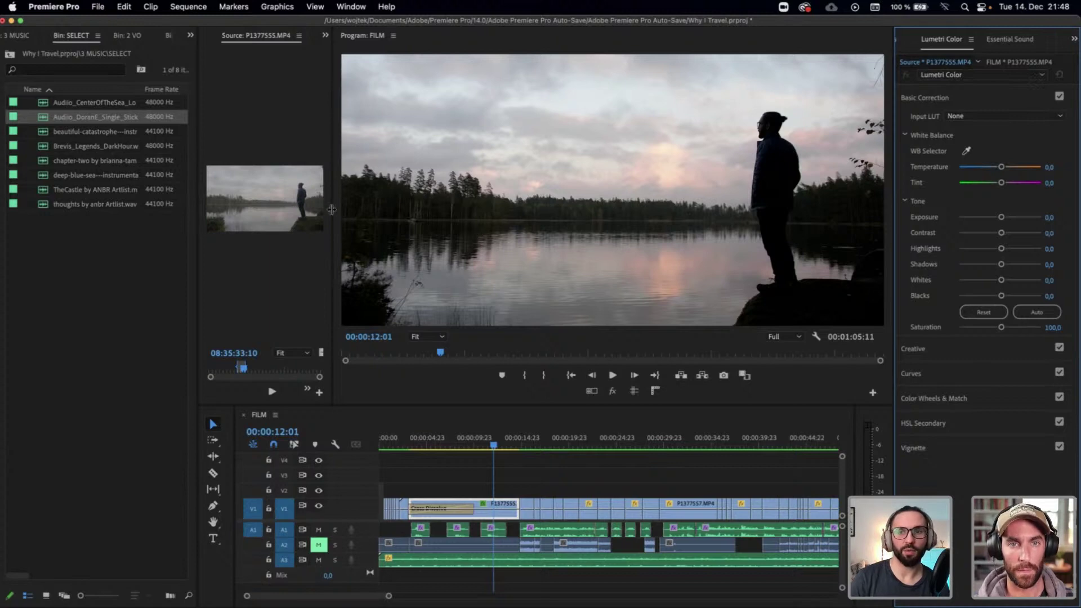
left_click_drag(332, 211, 561, 235)
left_click(414, 37)
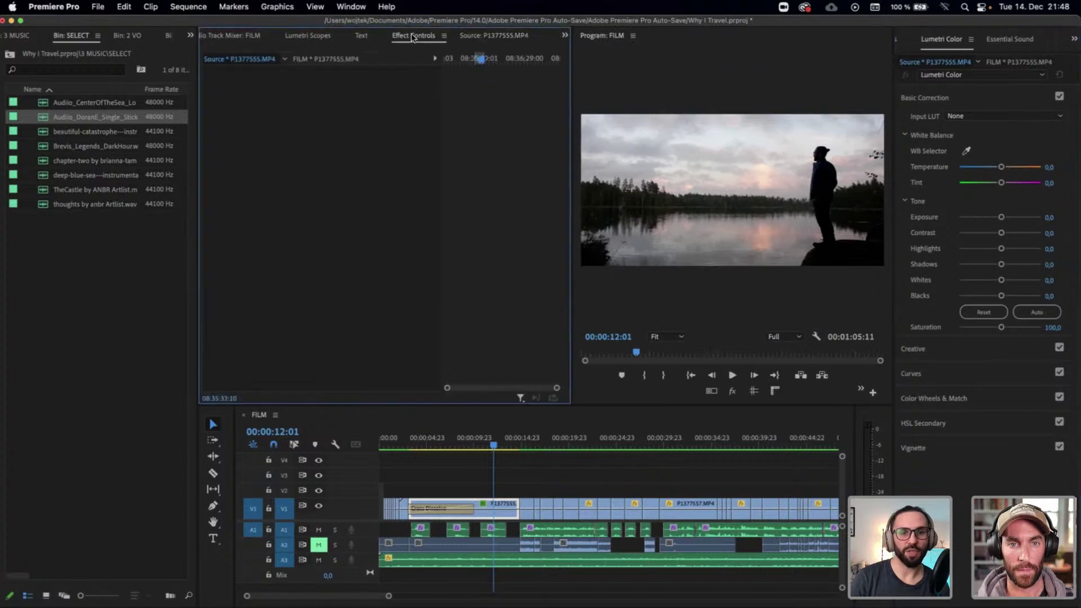
left_click(507, 509)
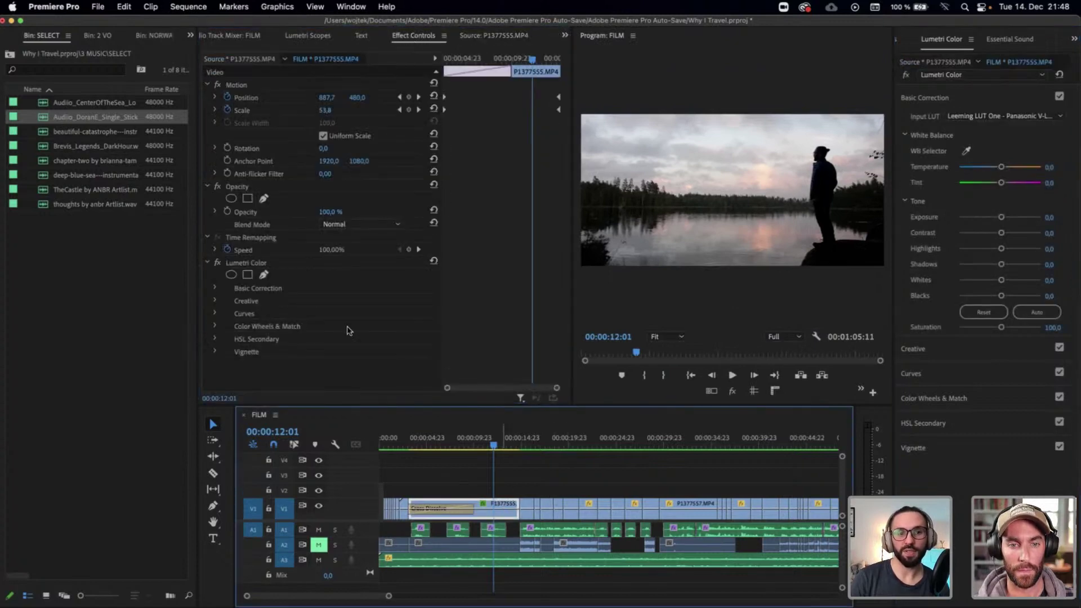
left_click(244, 263)
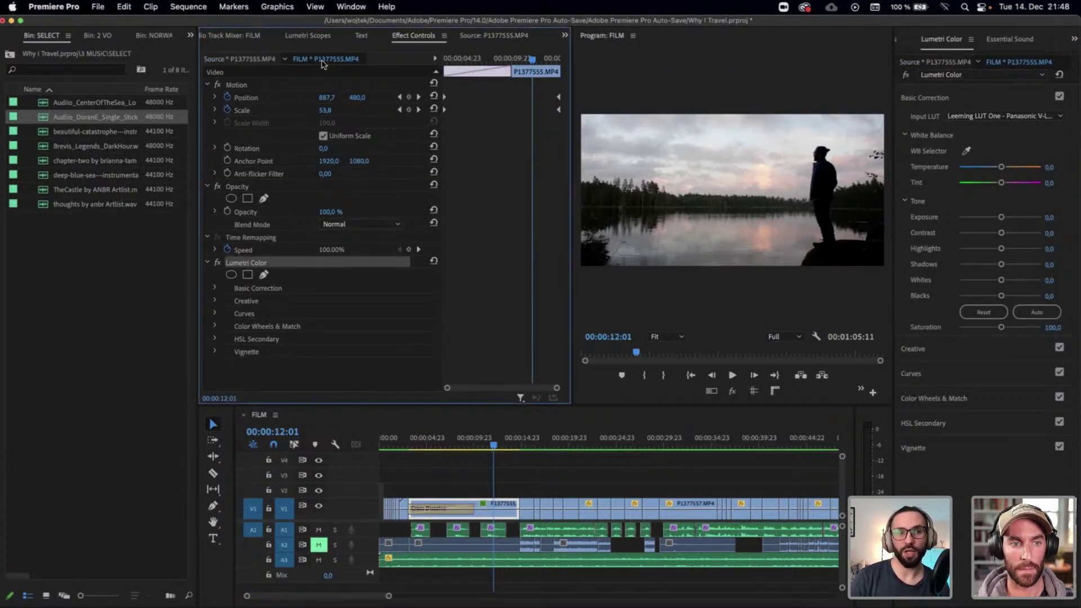
left_click(251, 58)
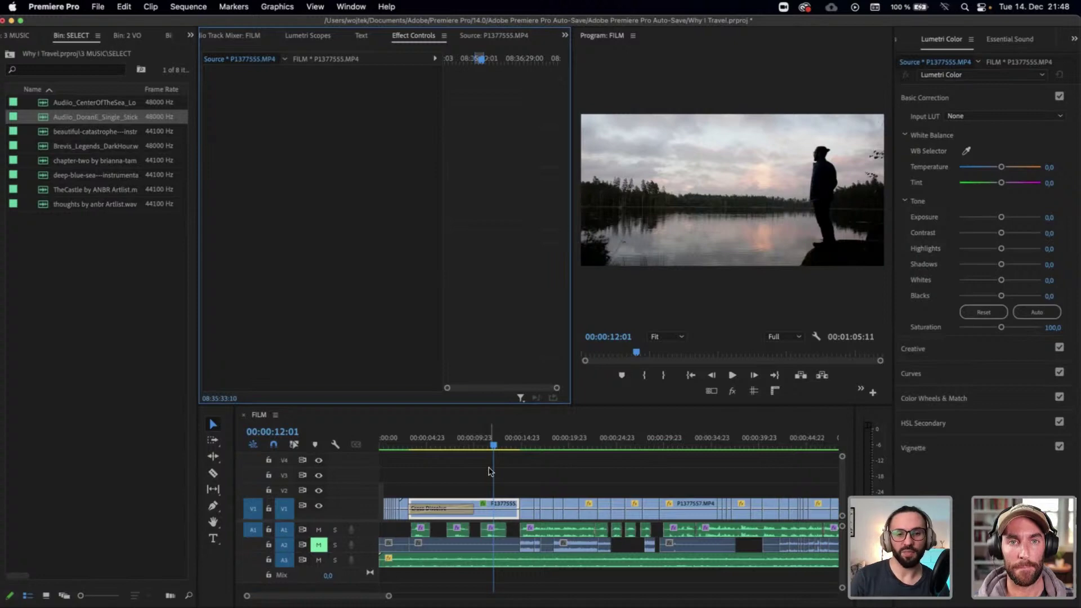
left_click(499, 447)
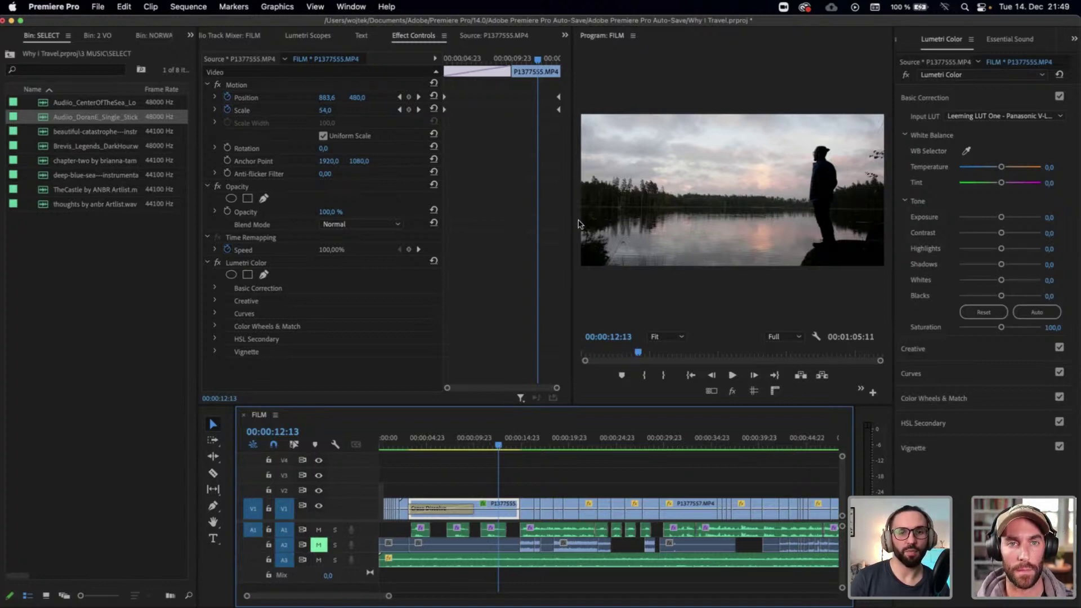
Enlarge the Program monitor and compare the lake clip with Basic Correction off and on at 00:00:11:05
left_click_drag(572, 227, 327, 253)
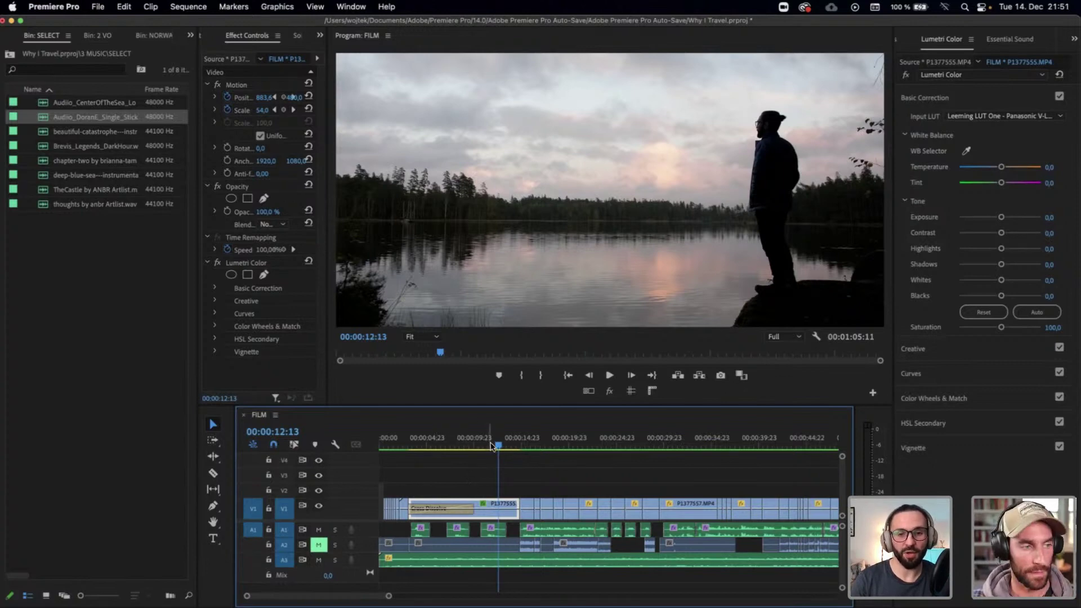
left_click_drag(492, 444, 502, 445)
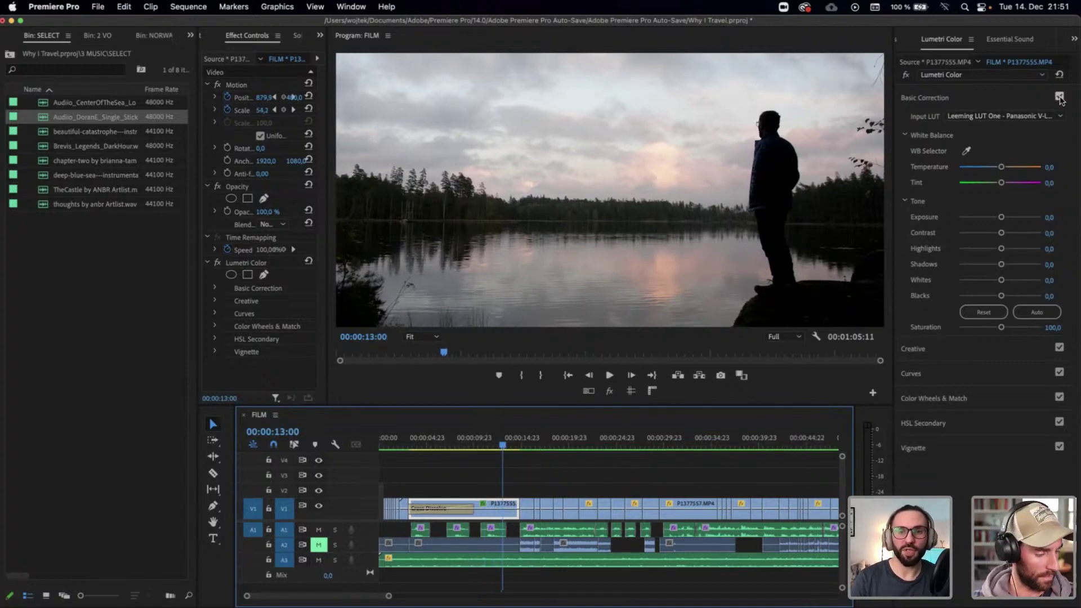
key("Up")
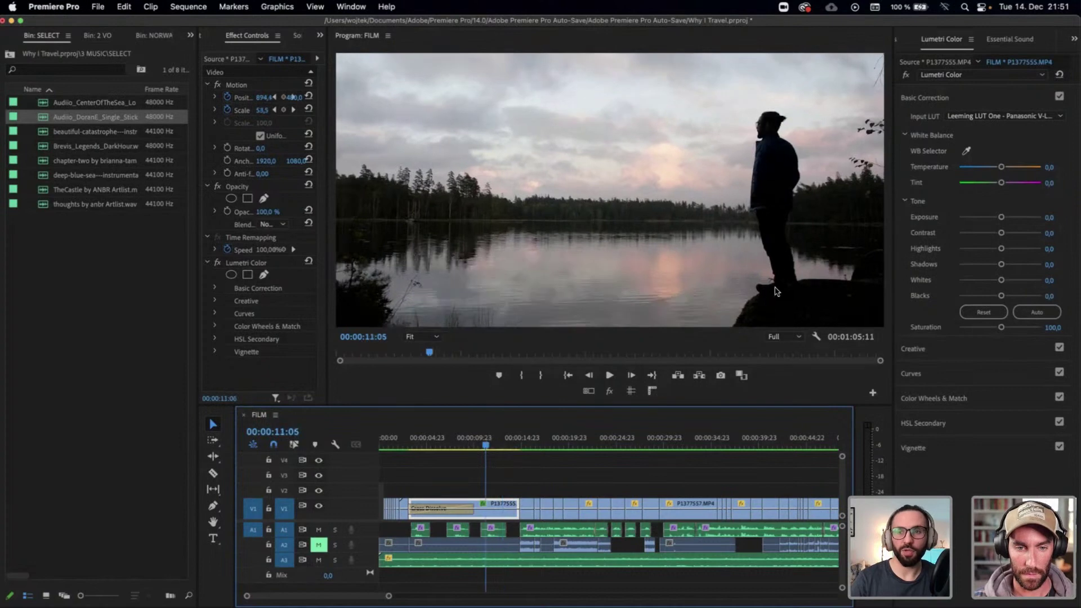
left_click(1059, 97)
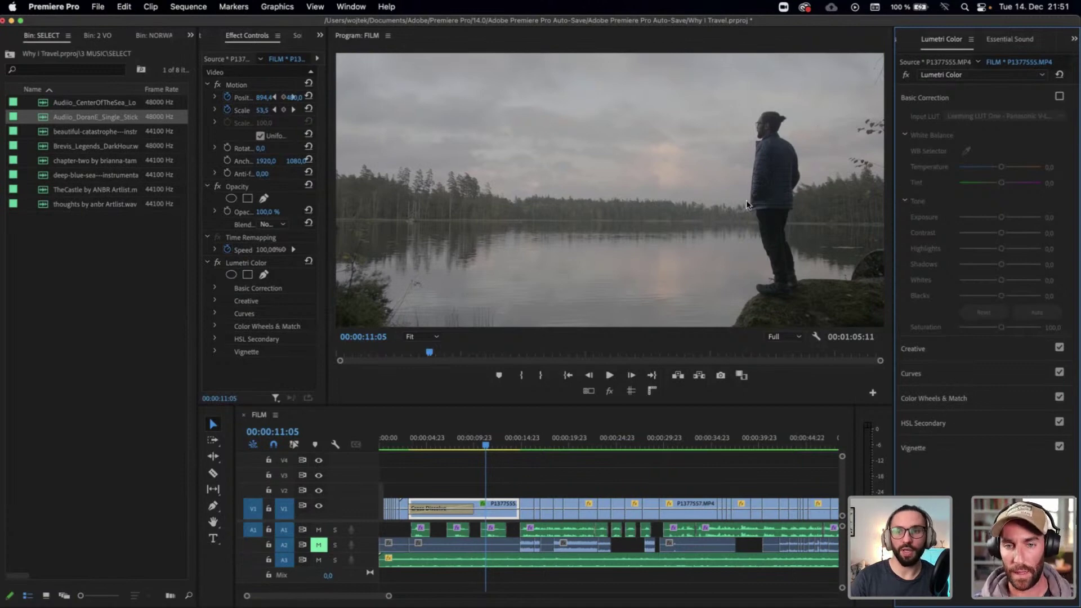
left_click(1059, 97)
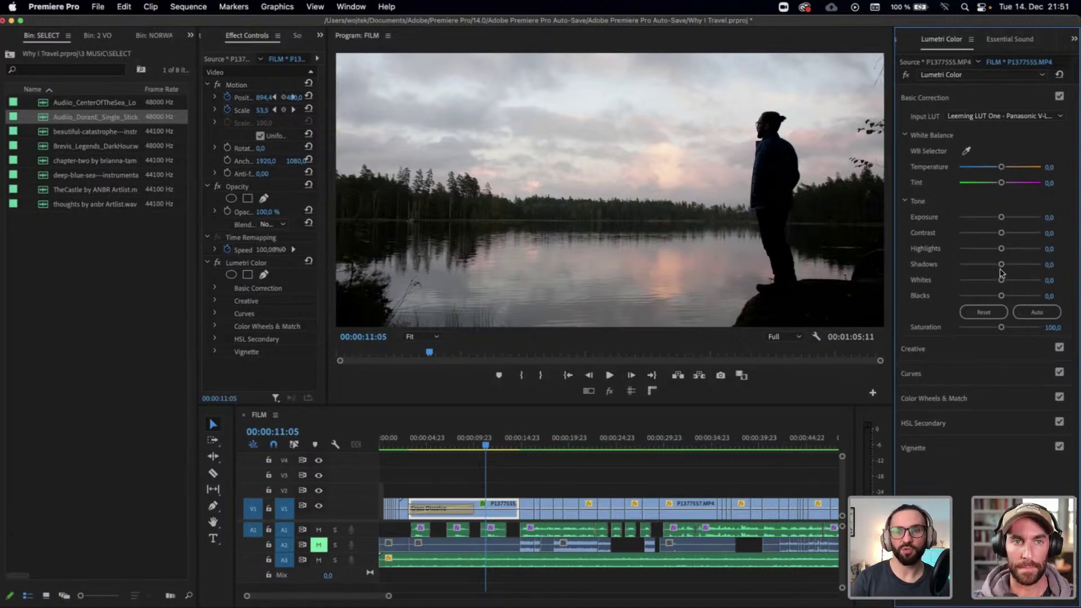
Set the lake clip's Highlights to -11.8, Shadows to 64.7 and Whites to -10.3 in Basic Correction
mouse_move(1001, 266)
left_mouse_down()
mouse_move(1027, 268)
mouse_move(1002, 251)
mouse_move(1013, 250)
mouse_move(984, 247)
mouse_move(1004, 247)
mouse_move(993, 247)
mouse_move(1007, 281)
mouse_move(996, 280)
left_mouse_up()
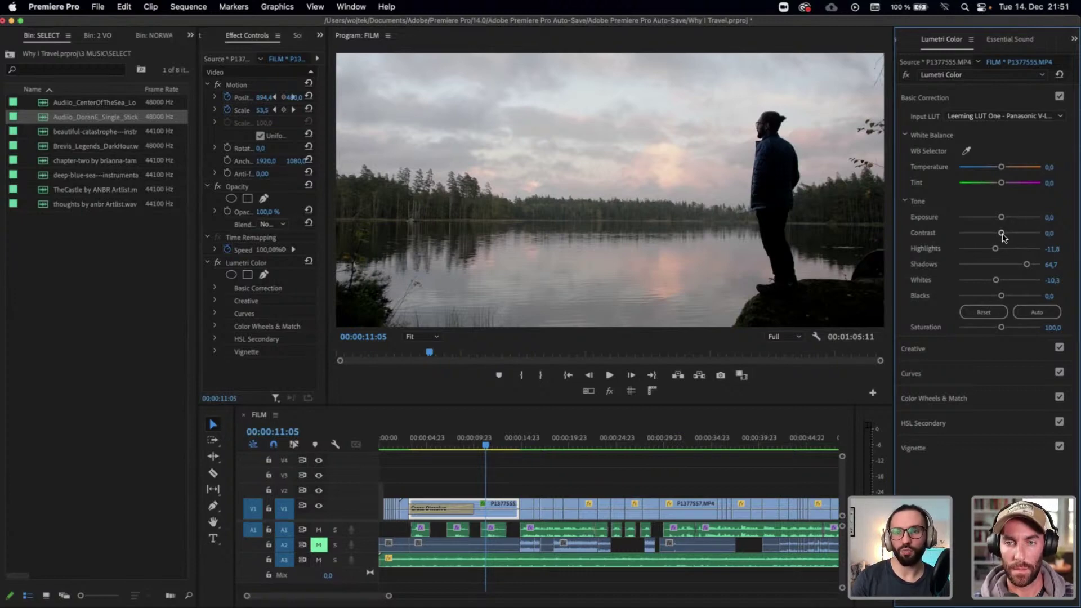
Try raising the lake clip's Vibrance to 32.4 in the Creative section
left_click(974, 352)
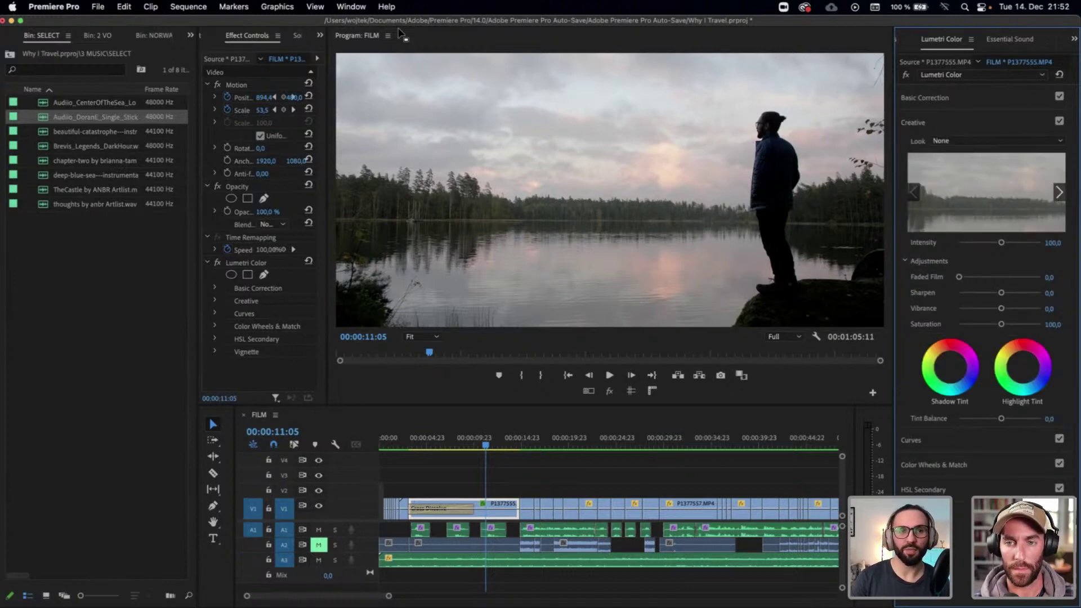
left_click(320, 35)
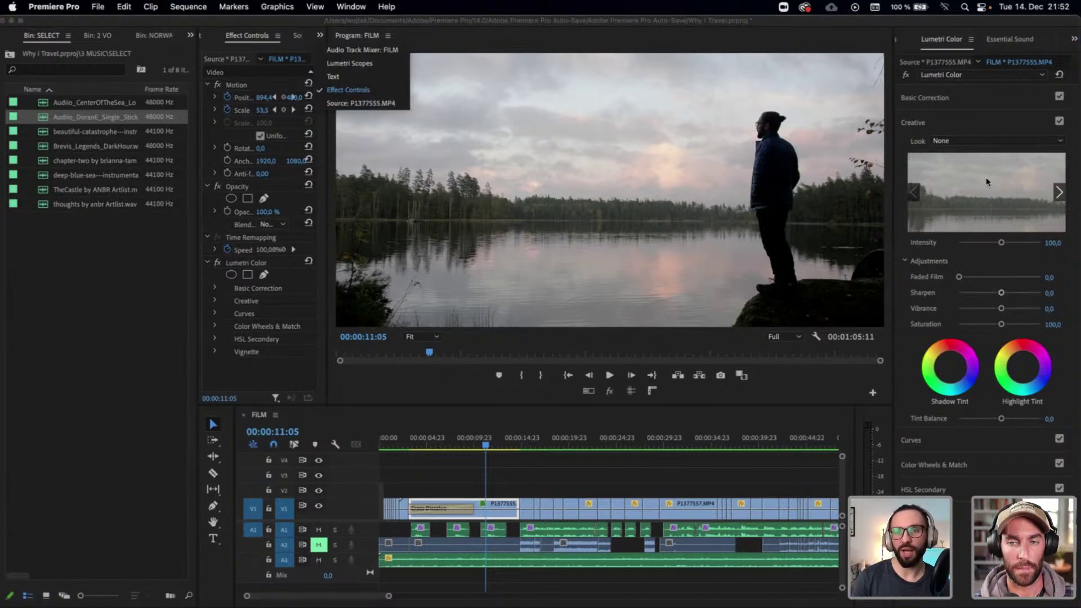
left_click_drag(1002, 308, 1003, 309)
double_click(1002, 309)
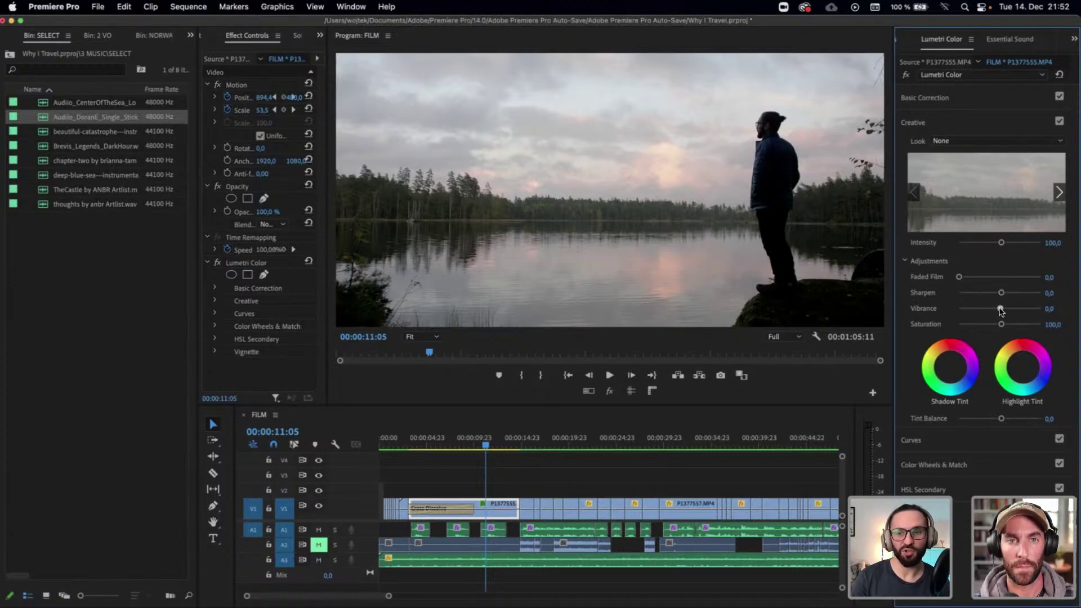
left_click_drag(1001, 310, 1013, 310)
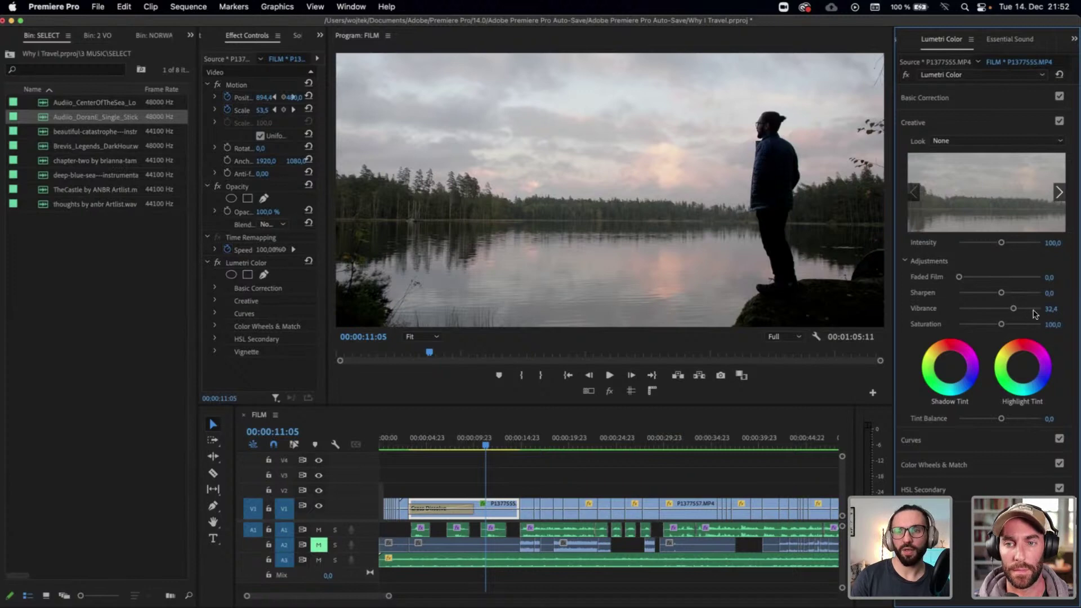
left_click(1050, 309)
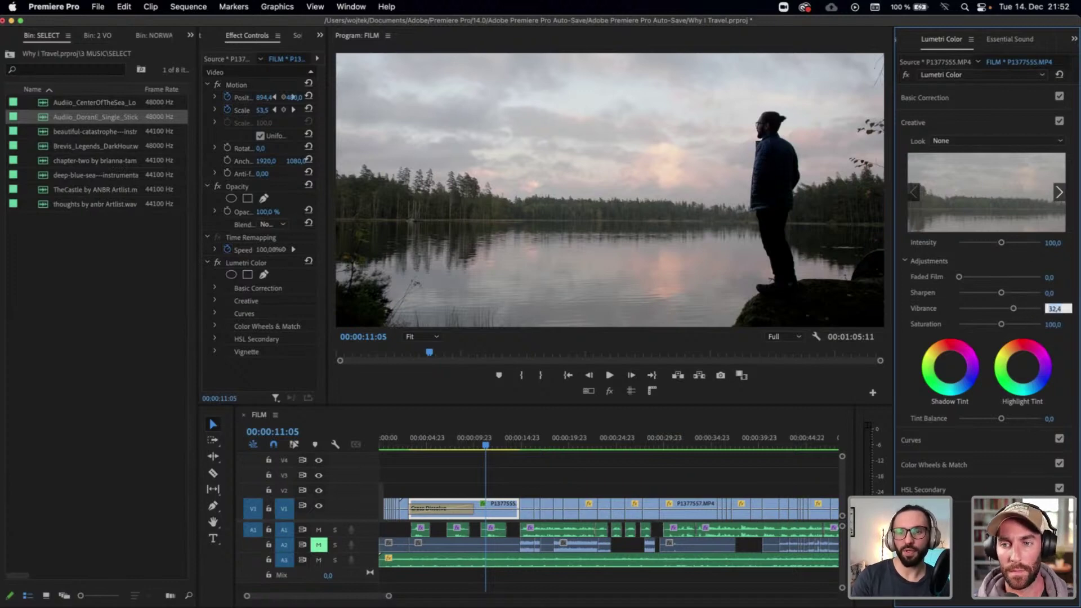
Try Basic Correction Saturation at 135.3 and at 0 on the lake clip, checking Creative Vibrance with the colour removed
left_click(952, 98)
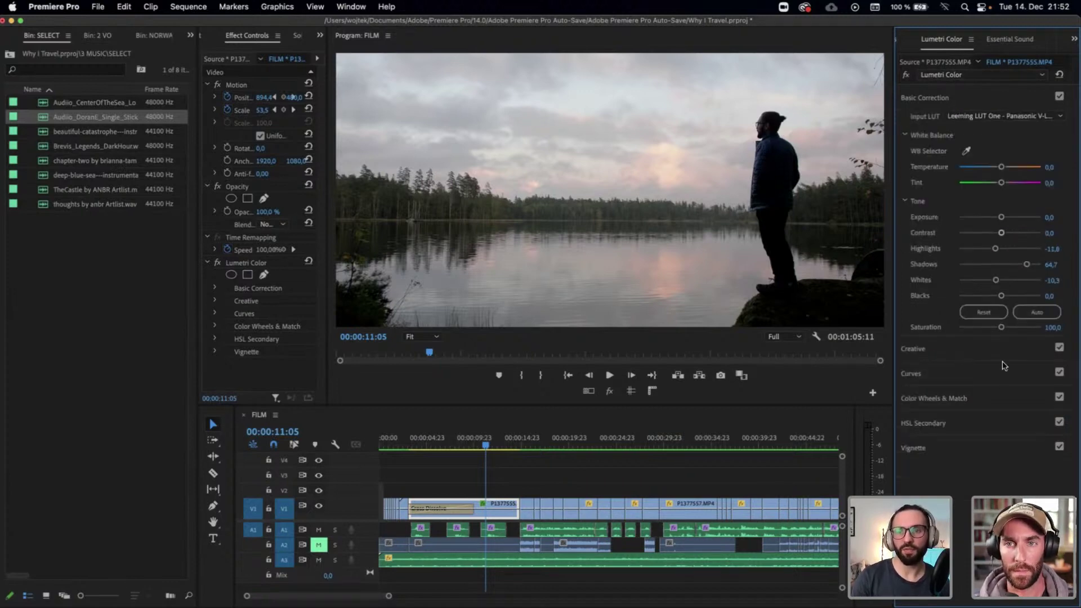
left_click_drag(1002, 327, 1013, 331)
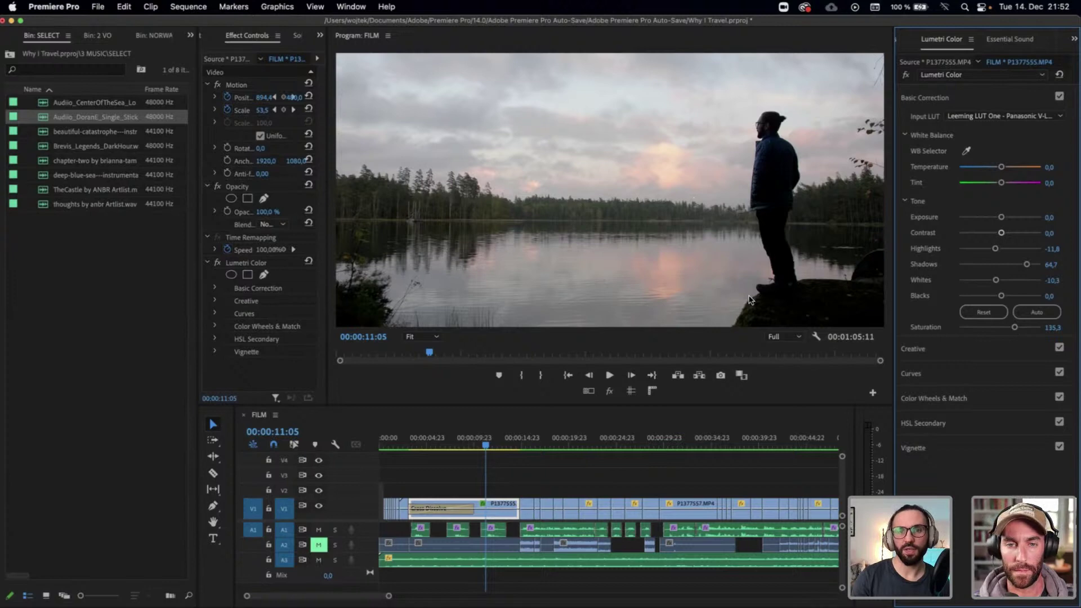
left_click(1052, 327)
type("0")
key("Return")
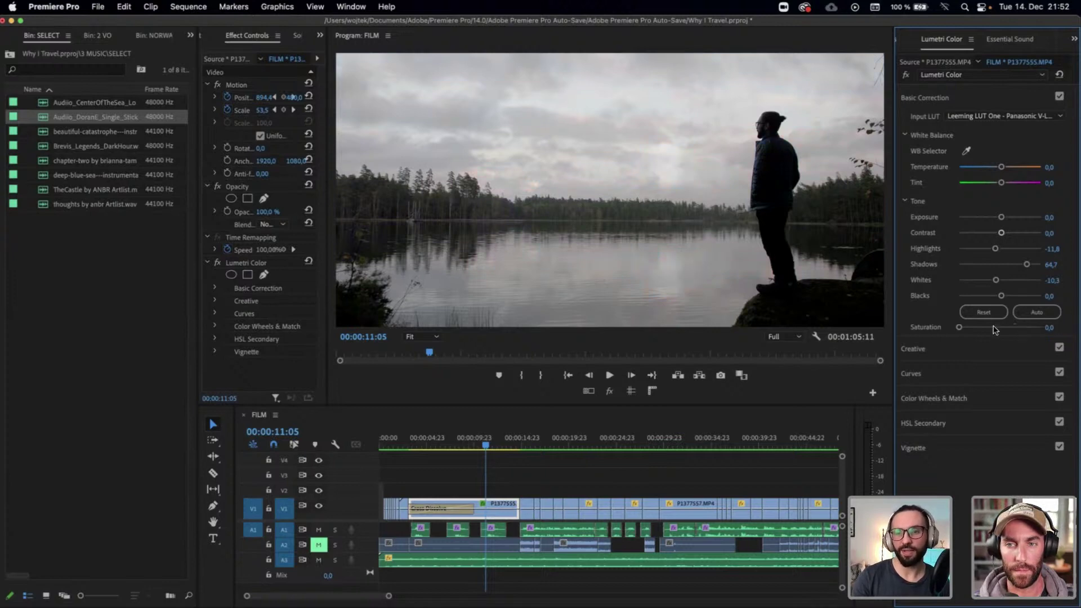
left_click(973, 353)
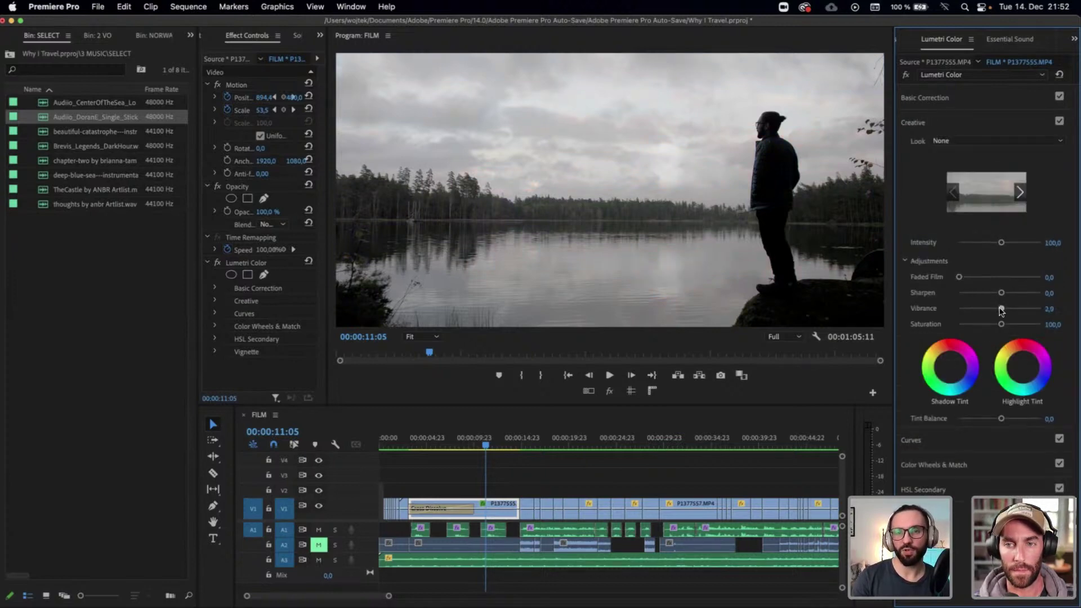
left_click(976, 91)
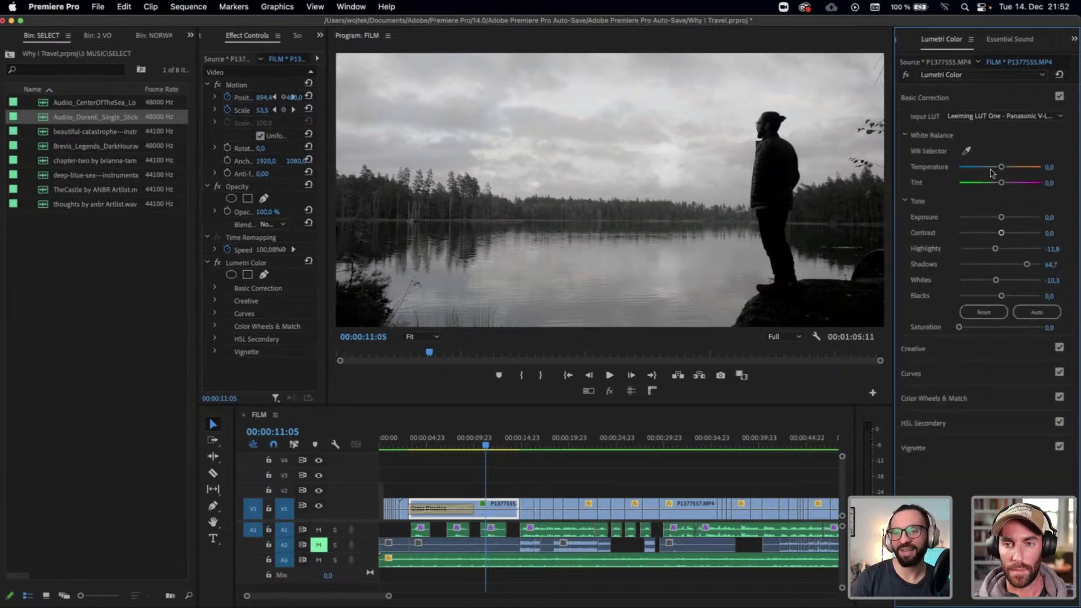
Set the lake clip's Basic Correction Saturation to 100 and its Creative Vibrance to about 30.9
left_click(1050, 327)
type("1")
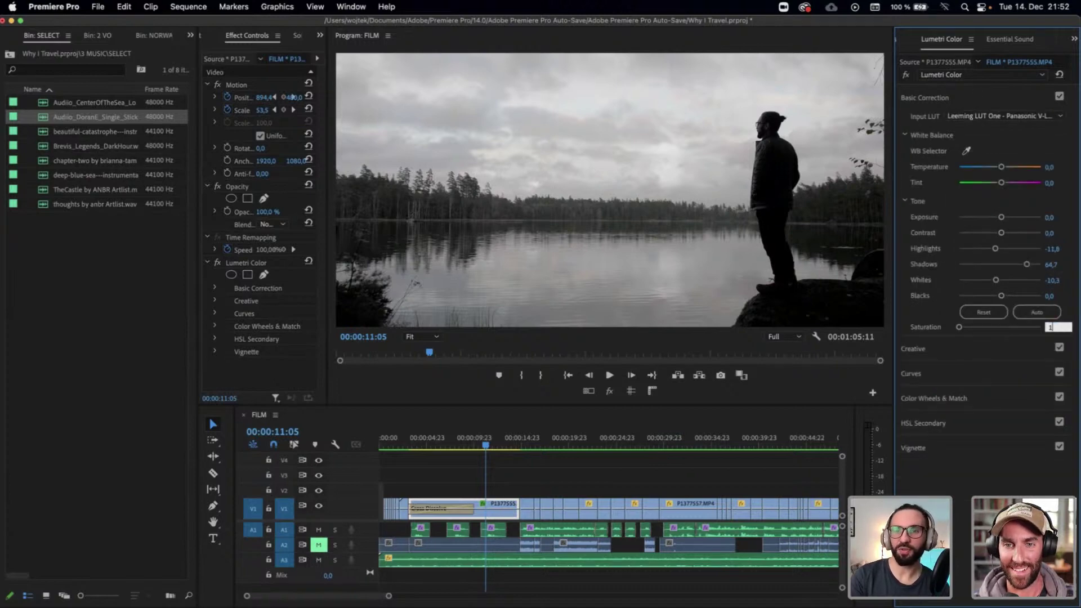
type("00")
key("Return")
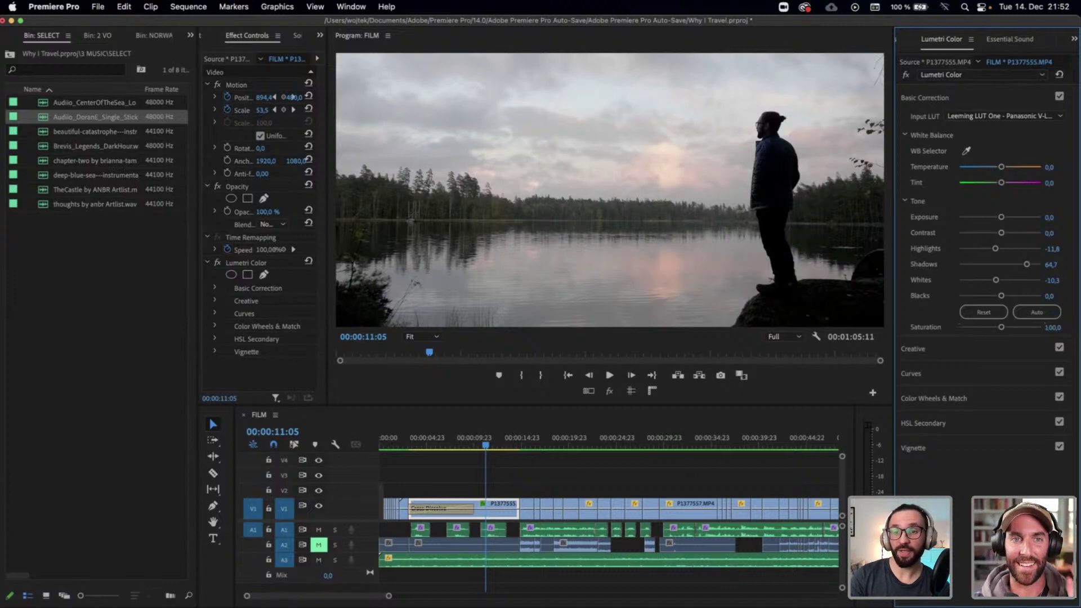
left_click(933, 349)
left_click_drag(1006, 306, 1013, 311)
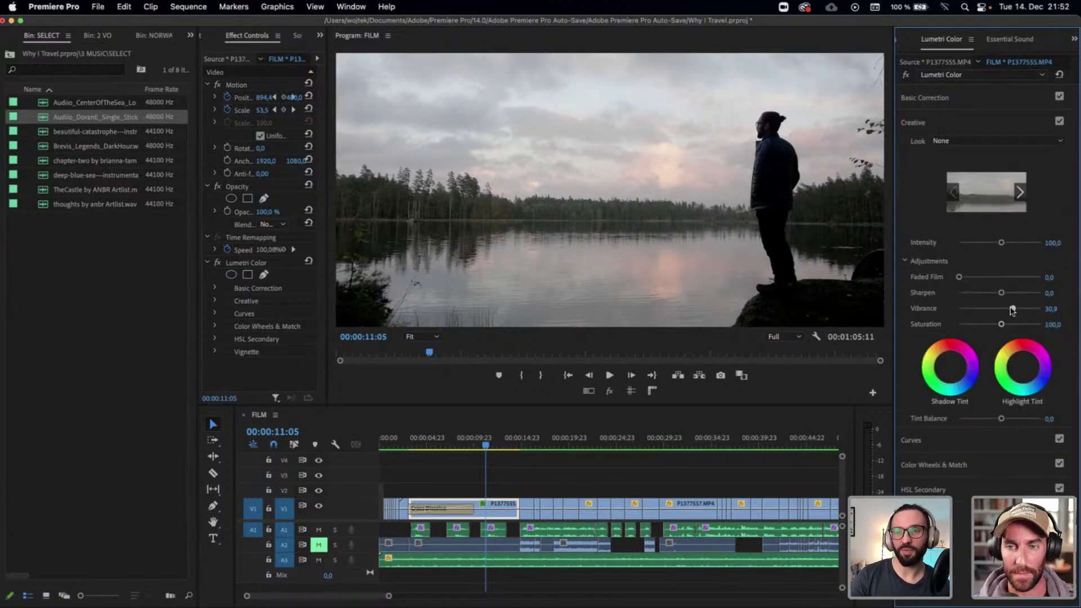
Warm the lake clip's white balance by setting Temperature to 10.3, keeping Tint at 0
left_click(963, 96)
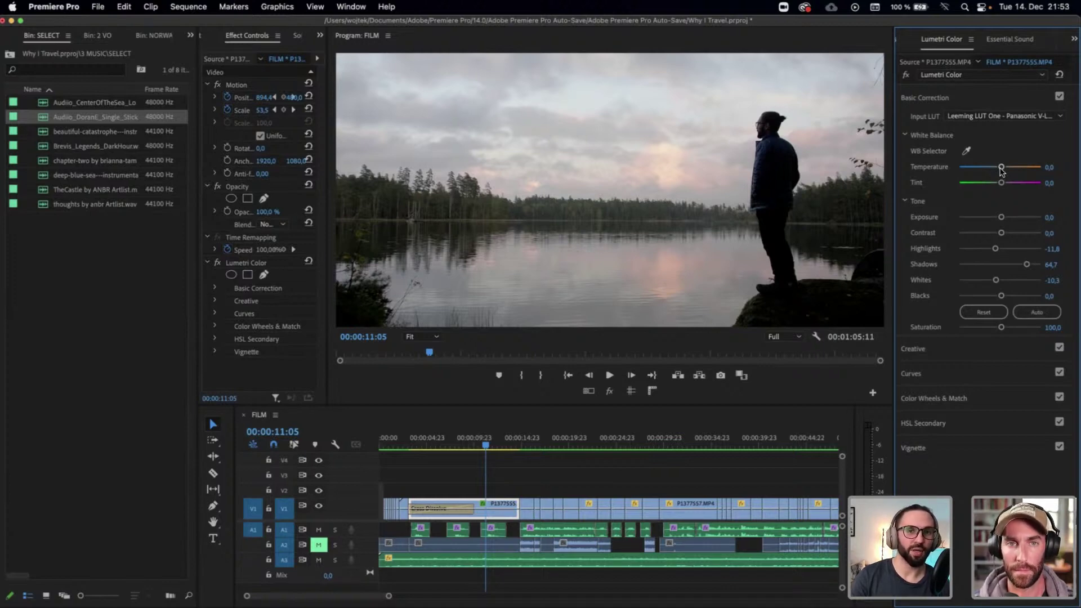
left_click_drag(1001, 168, 1003, 168)
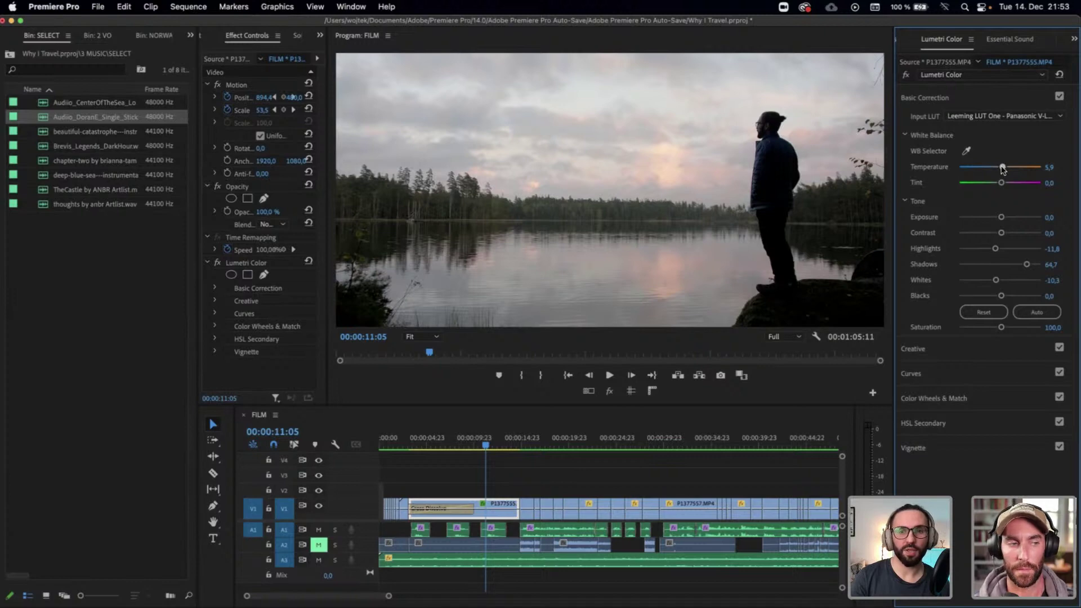
left_click_drag(1002, 169, 1000, 187)
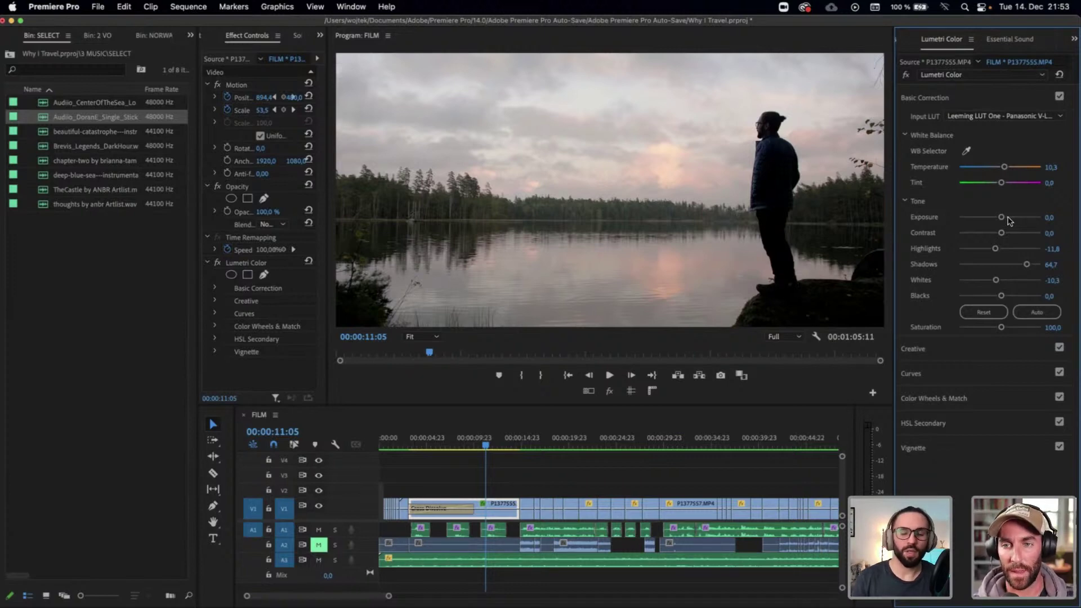
Apply a slight colour shift to the lake clip's Midtones and Shadows in Color Wheels & Match
left_click(938, 399)
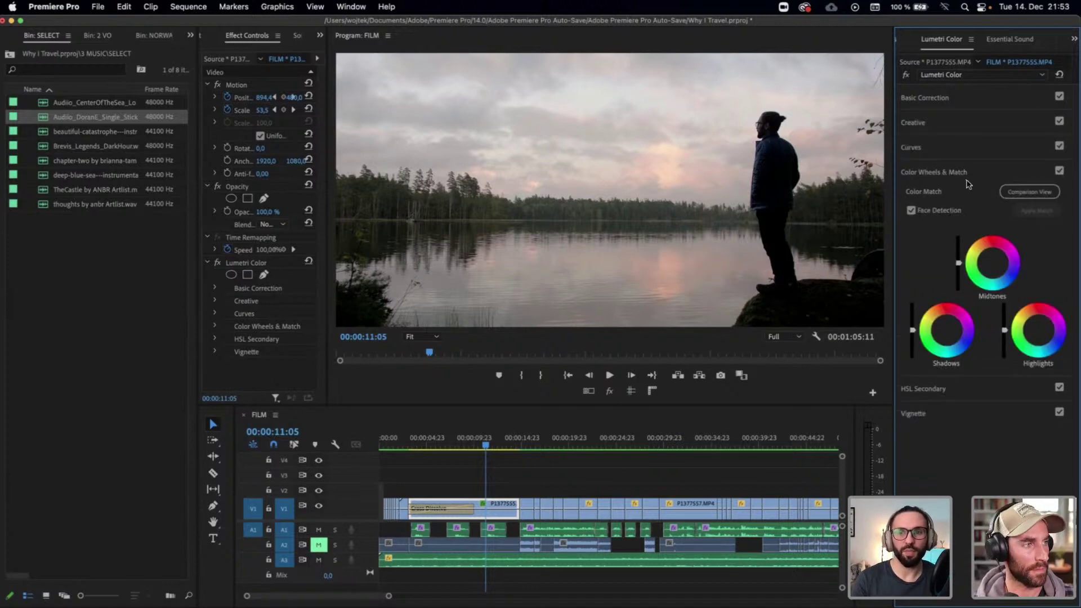
left_click(976, 100)
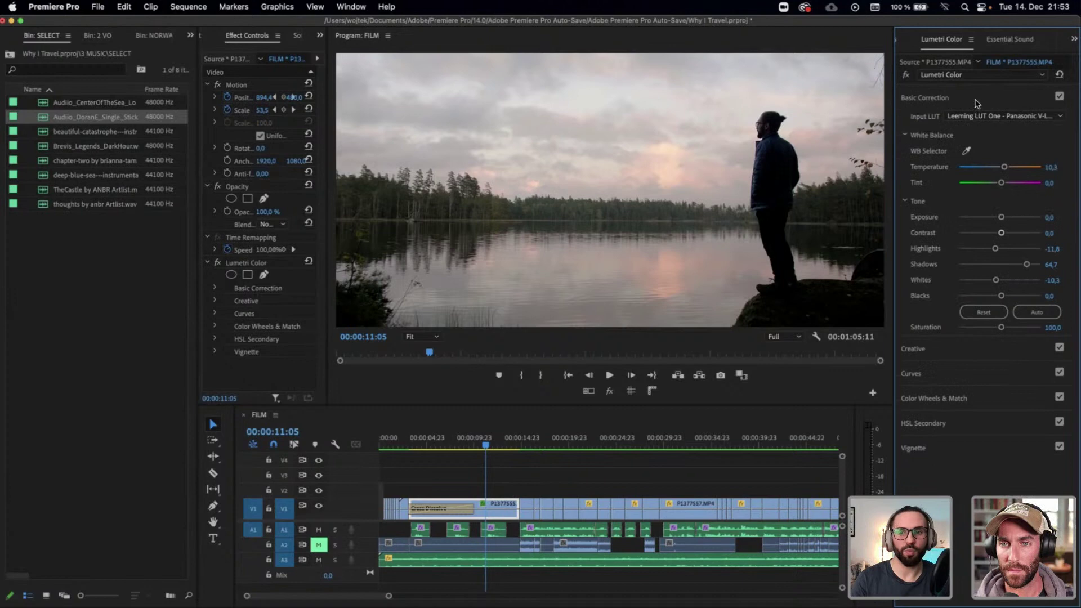
left_click(960, 398)
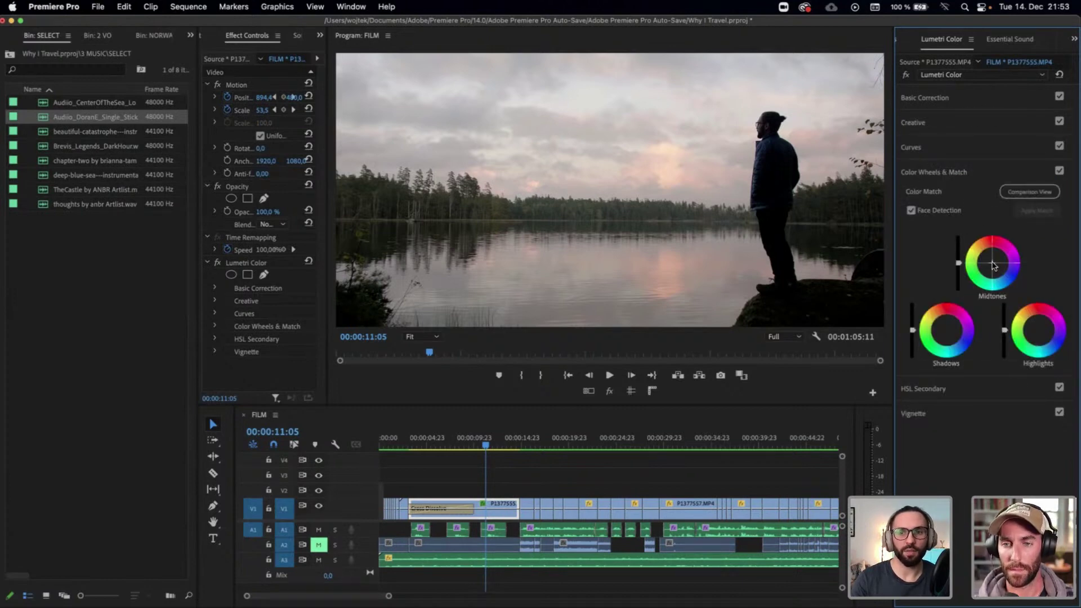
left_click_drag(994, 266, 994, 267)
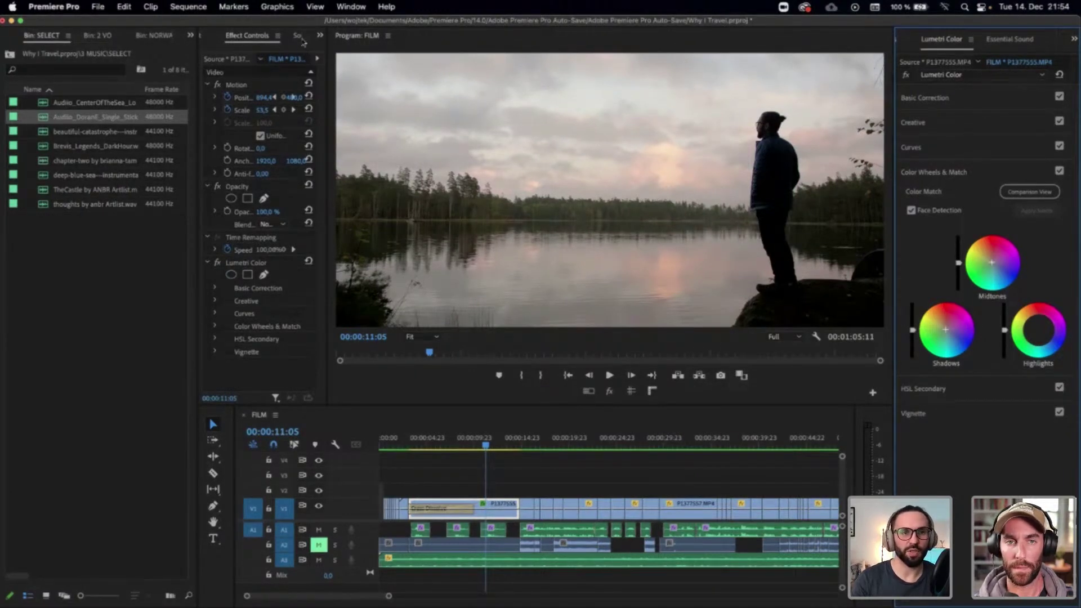
Show a widened Lumetri Scopes panel and briefly play the lake clip to examine its waveform around 00:00:11:11
left_click(320, 35)
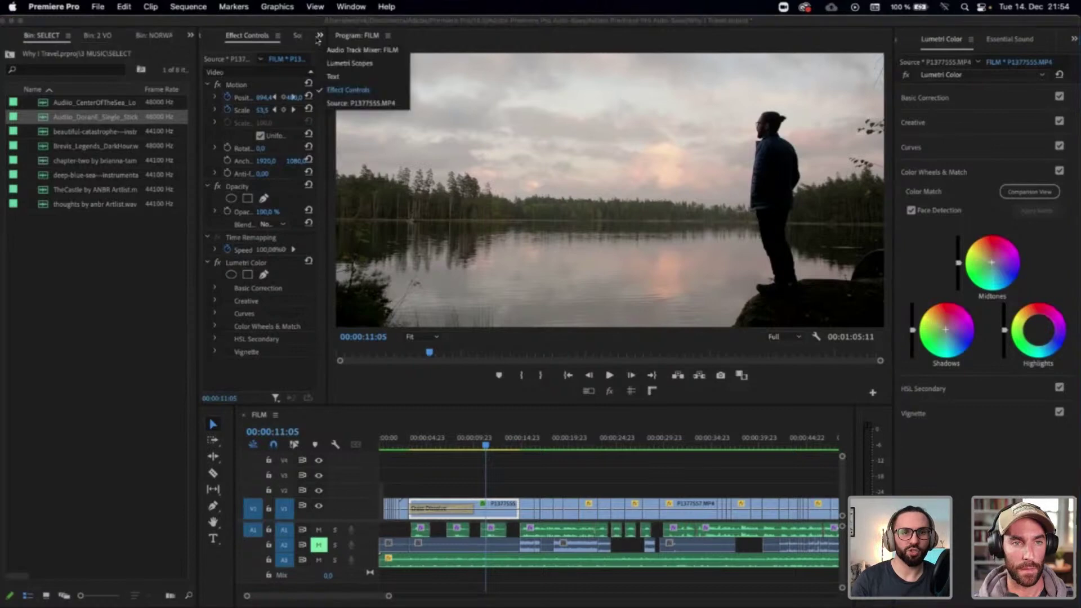
left_click(367, 69)
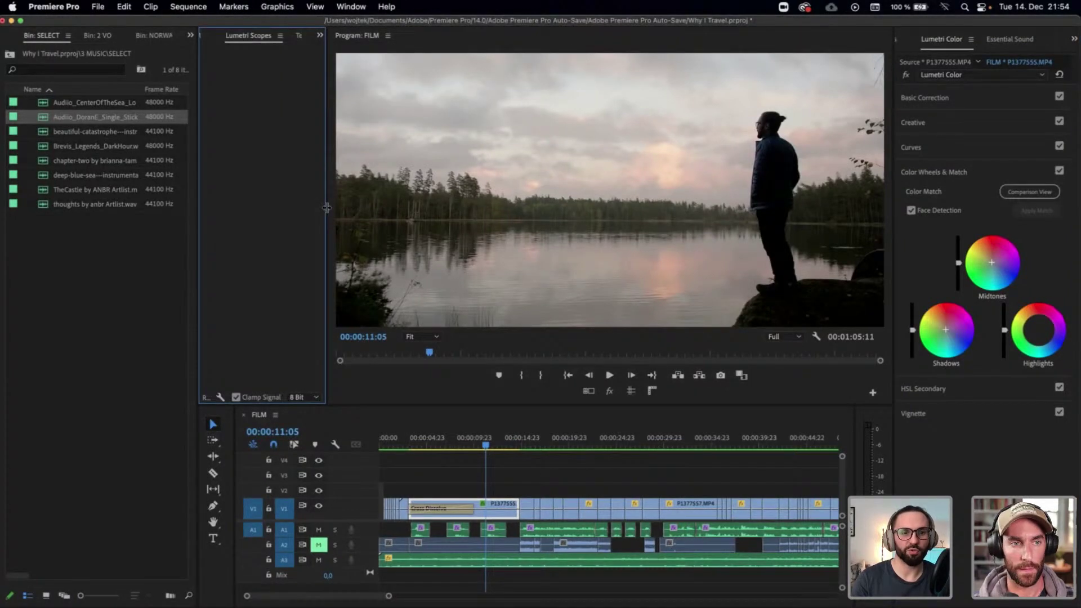
left_click_drag(327, 208, 407, 215)
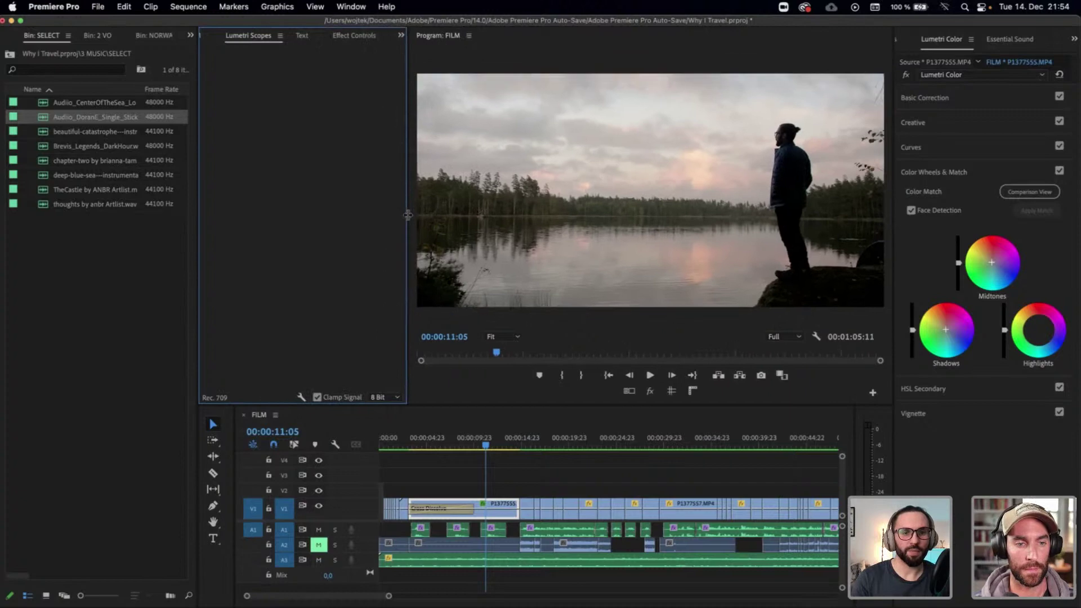
left_click(485, 445)
key("space")
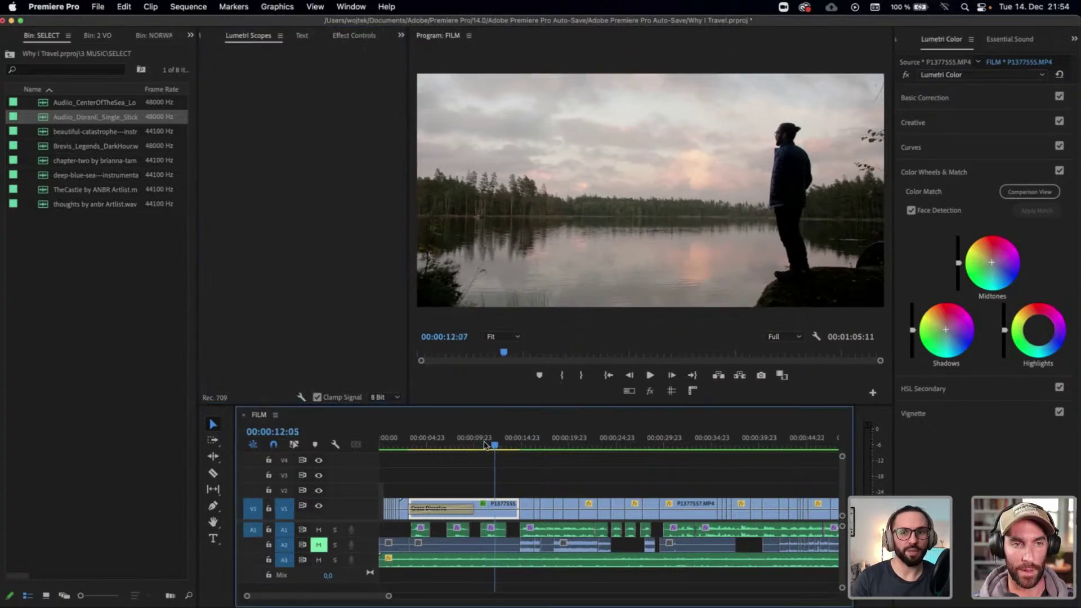
left_click(486, 444)
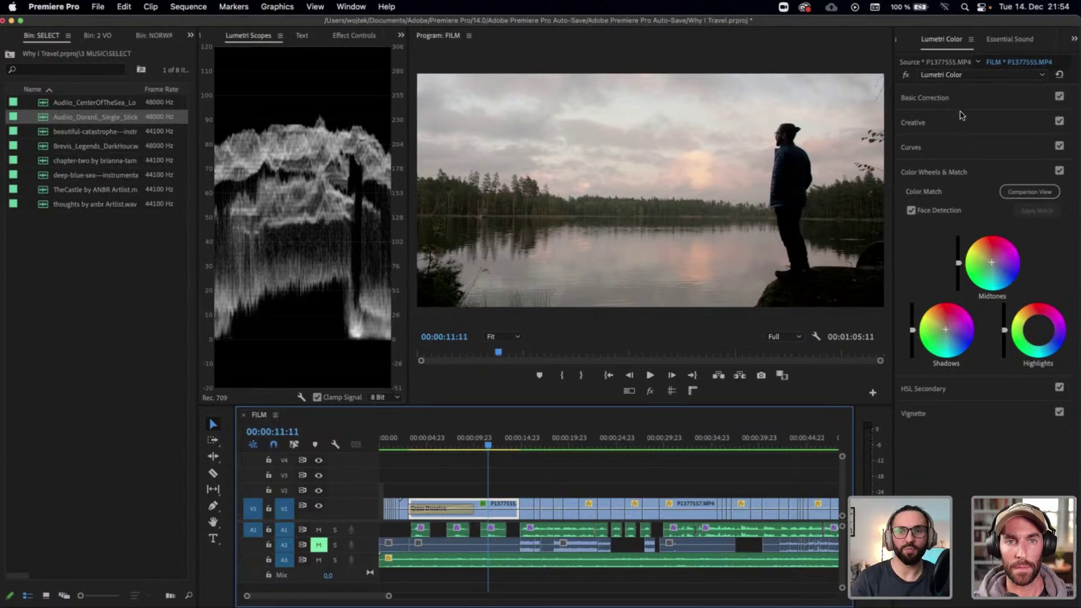
Try raising the lake clip's Exposure to 0.1 while checking the waveform, and reset it to 0
left_click(945, 102)
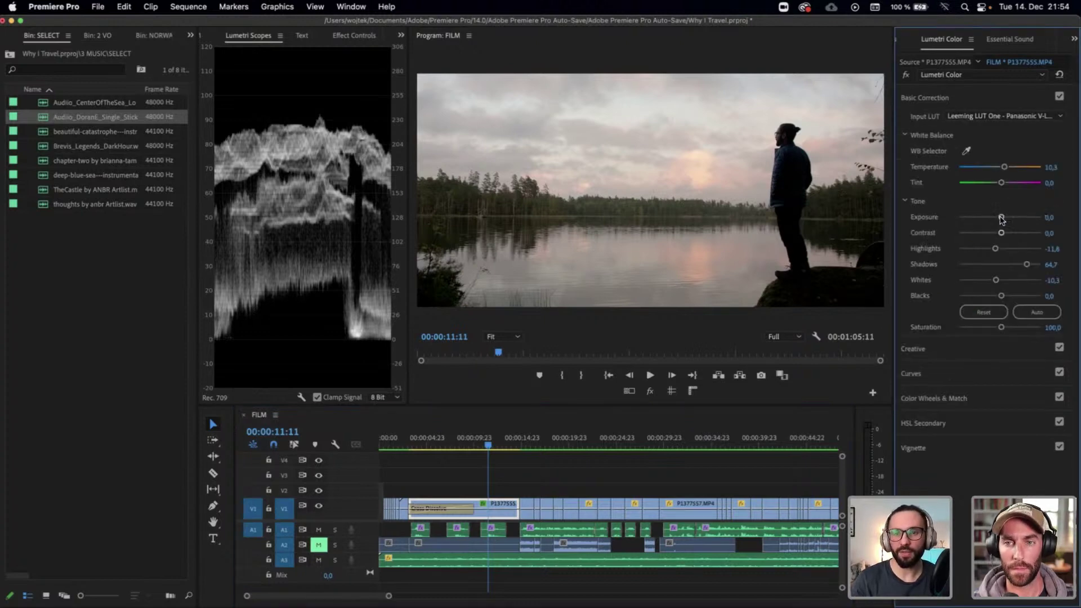
left_click_drag(1005, 218, 1001, 220)
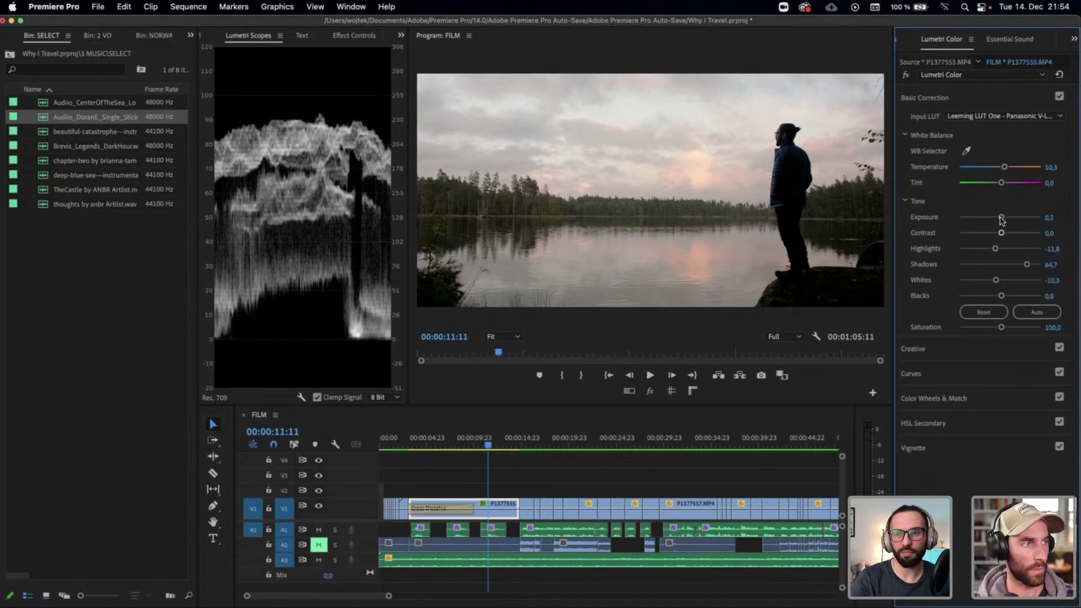
double_click(1001, 218)
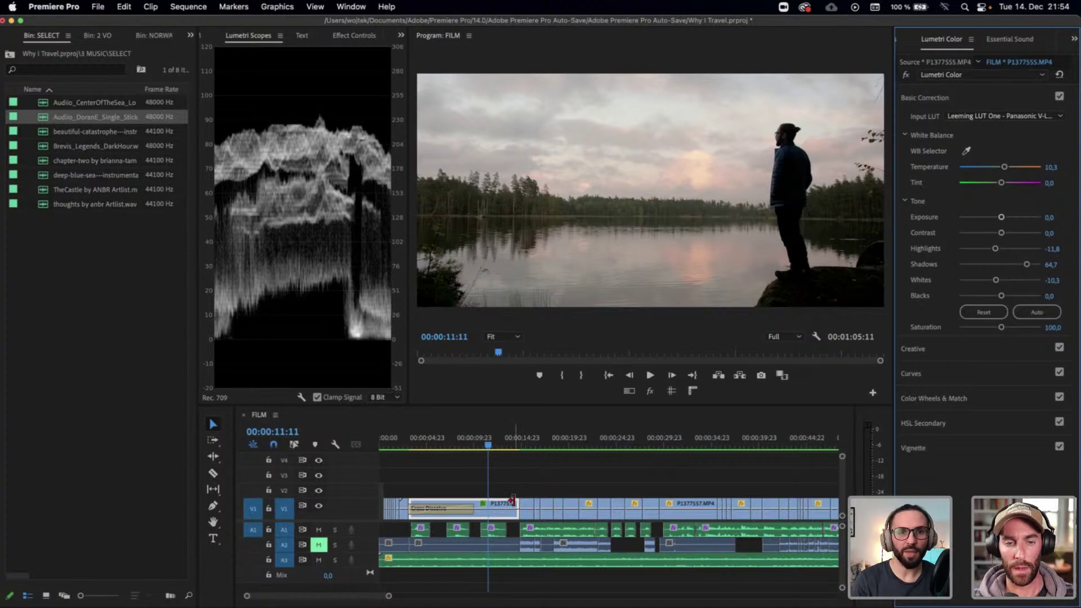
Search the effects for "lumetri co" and add a second Lumetri Color effect to the lake clip on V1
left_click(354, 36)
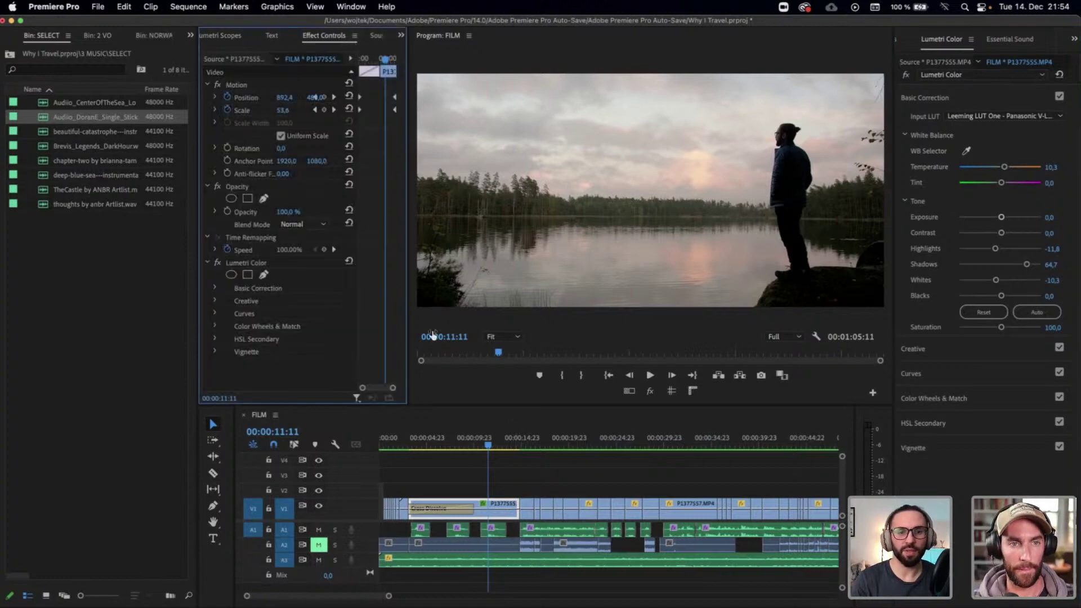
left_click(1074, 39)
left_click(1038, 57)
left_click(966, 59)
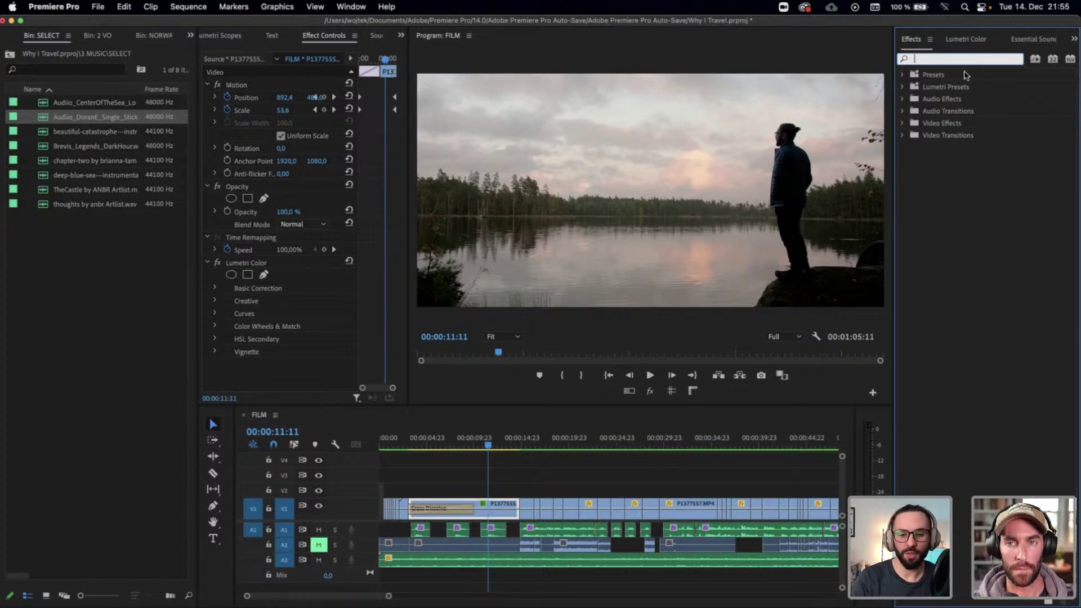
type("lumt")
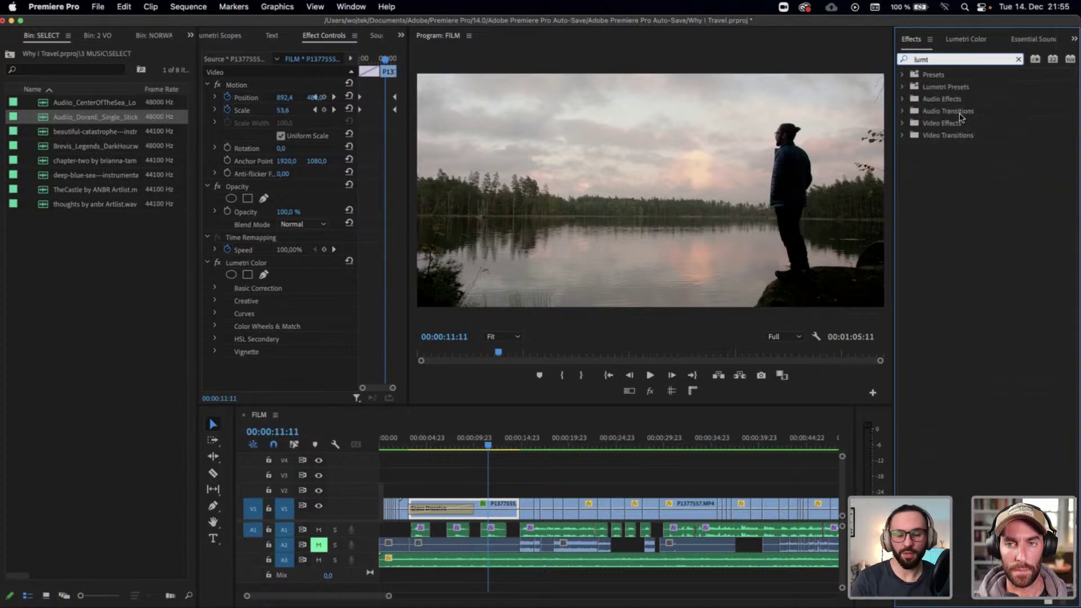
key("BackSpace")
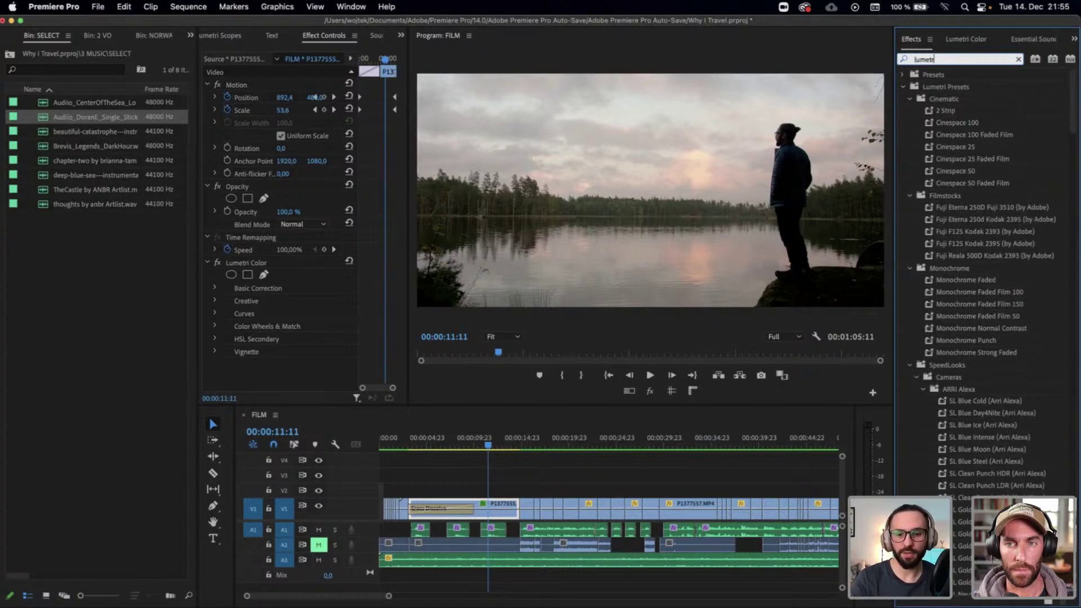
type("etri co")
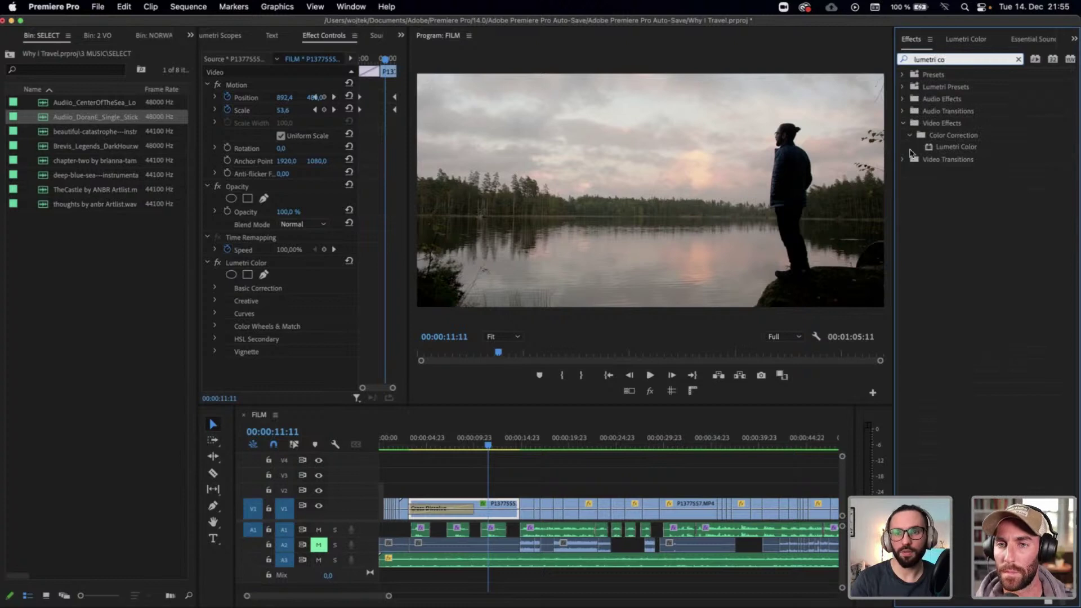
left_click_drag(957, 147, 488, 515)
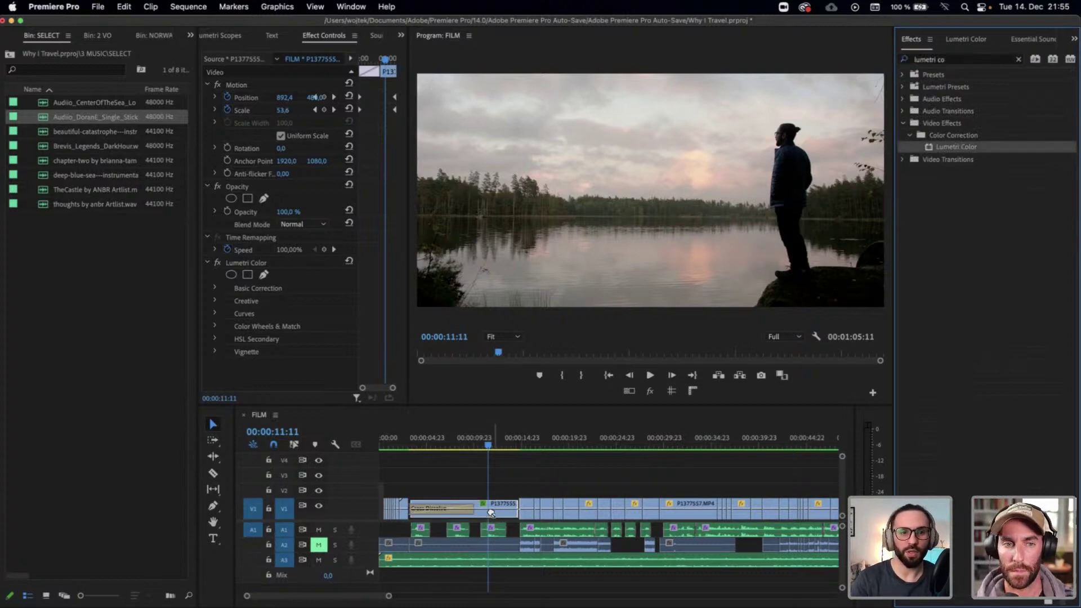
scroll(297, 352, "down", 3)
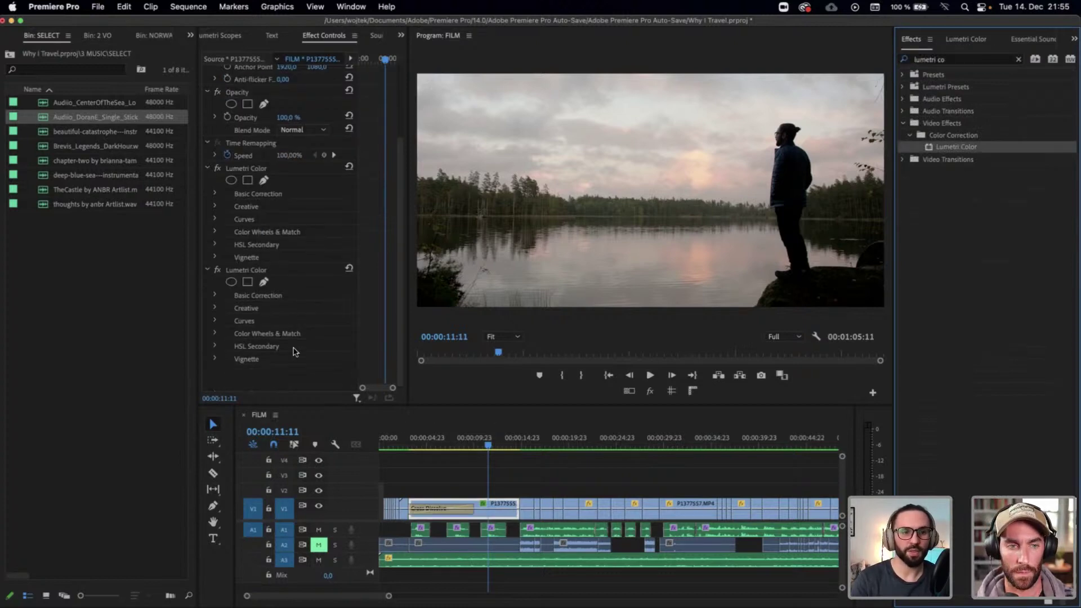
Set Highlights to -30.9 and Shadows to -19.1 in the second Lumetri Color effect's Basic Correction
left_click(215, 296)
left_click(966, 39)
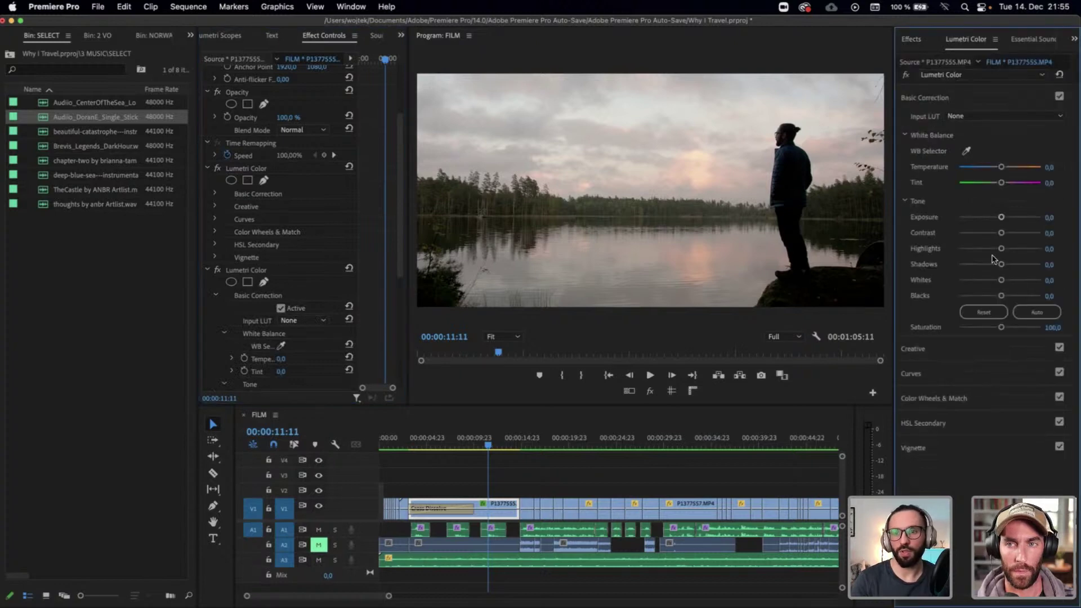
mouse_move(1000, 248)
left_mouse_down()
mouse_move(986, 249)
mouse_move(989, 266)
left_mouse_up()
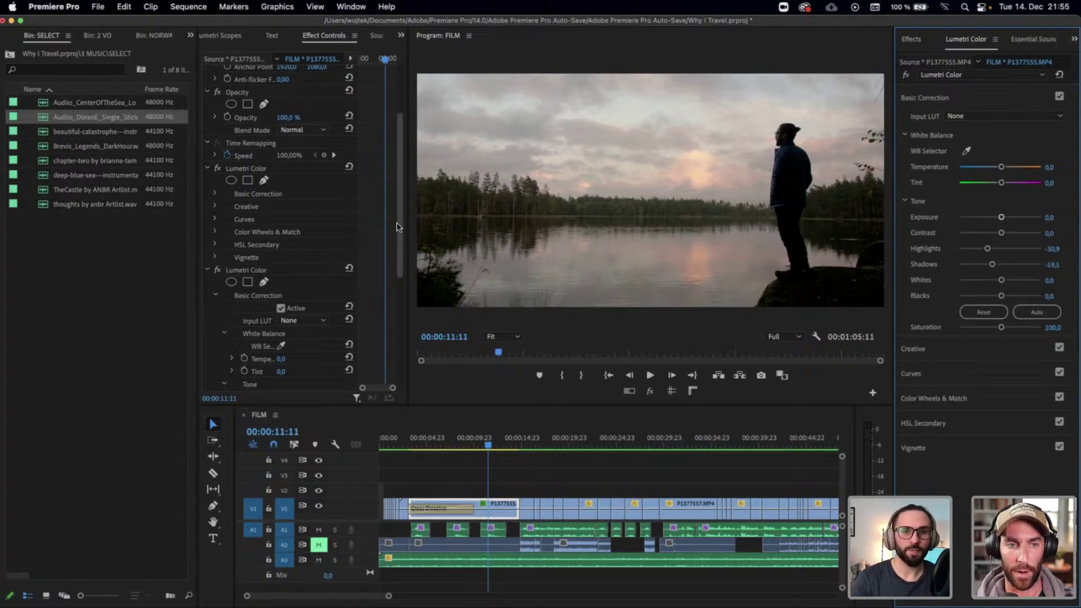
Add a four-point polygon mask to the second Lumetri Color effect and stretch its corners beyond both sides of the frame
left_click_drag(397, 227, 398, 278)
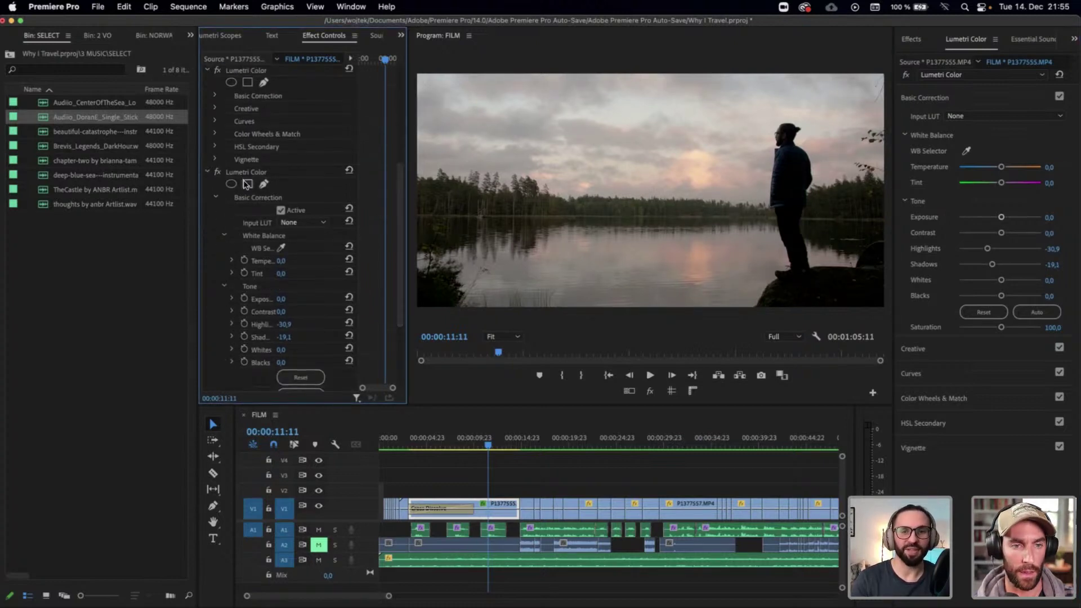
left_click(248, 184)
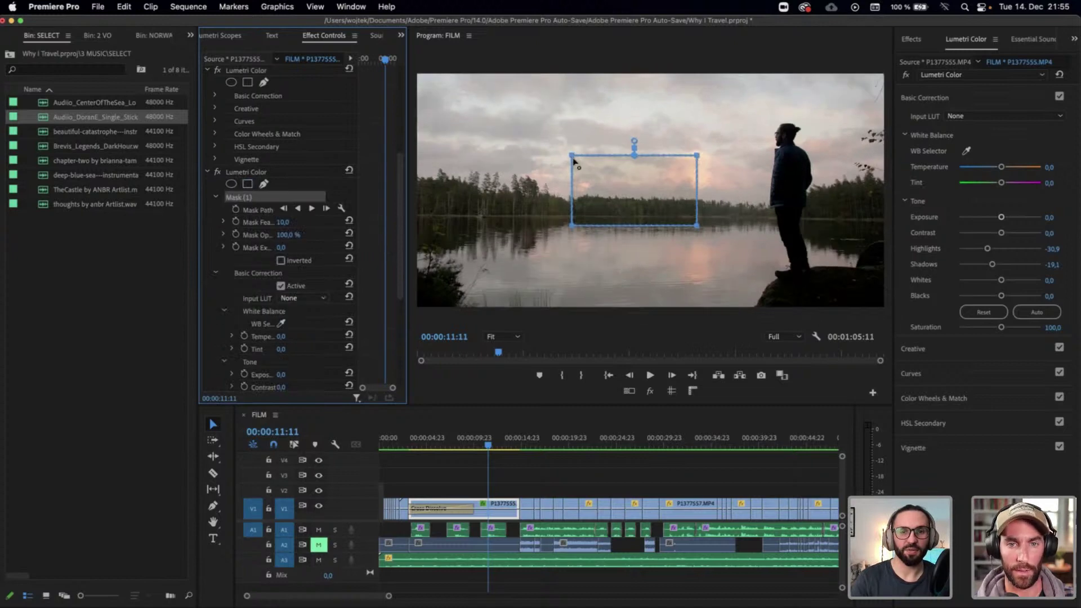
left_click_drag(574, 161, 320, 151)
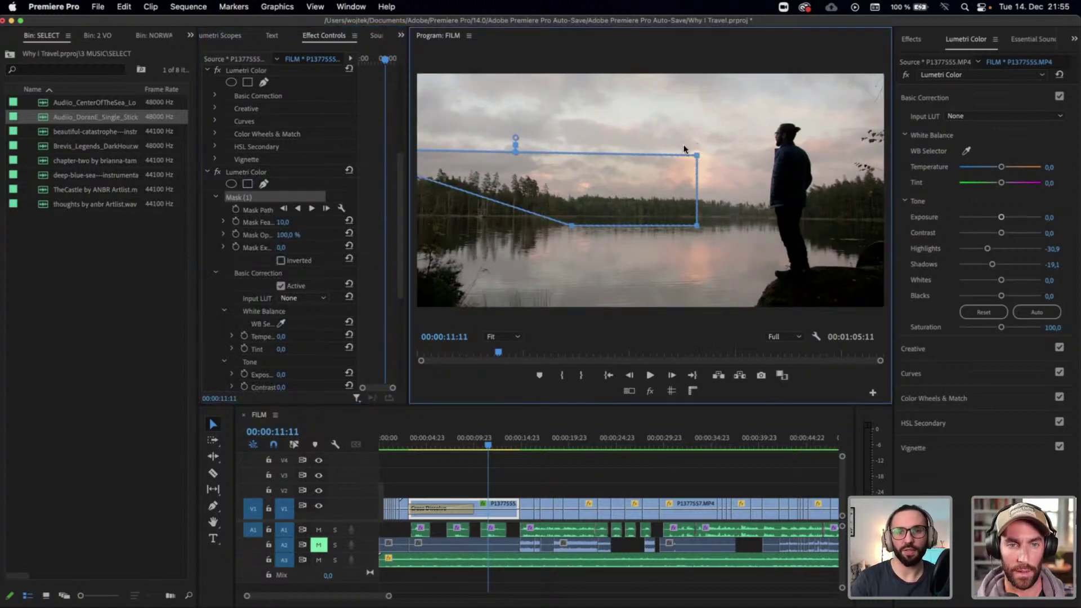
left_click_drag(697, 156, 1069, 152)
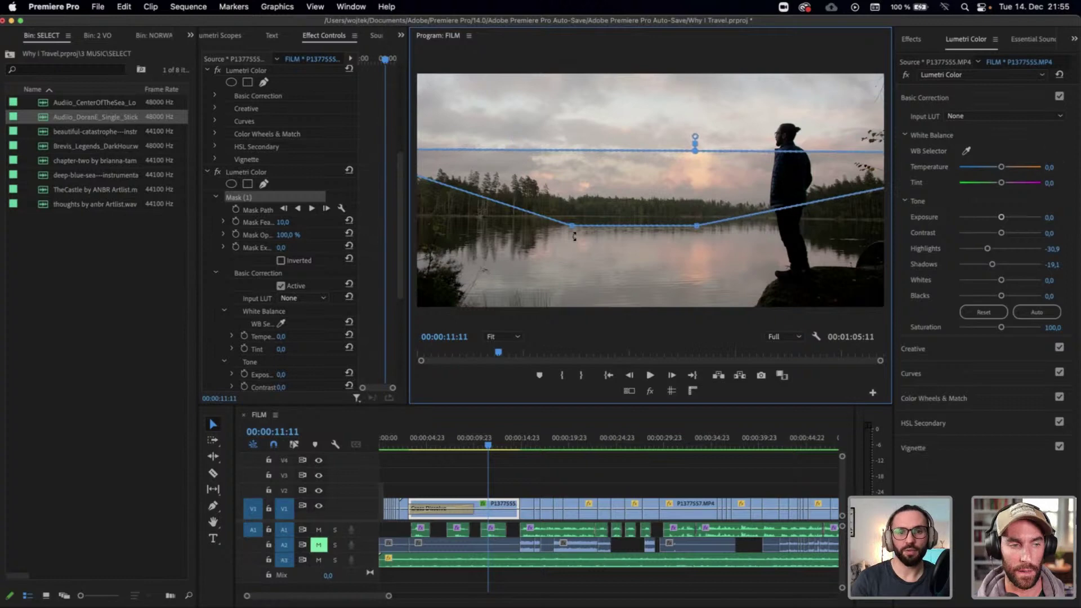
left_click_drag(574, 236, 279, 316)
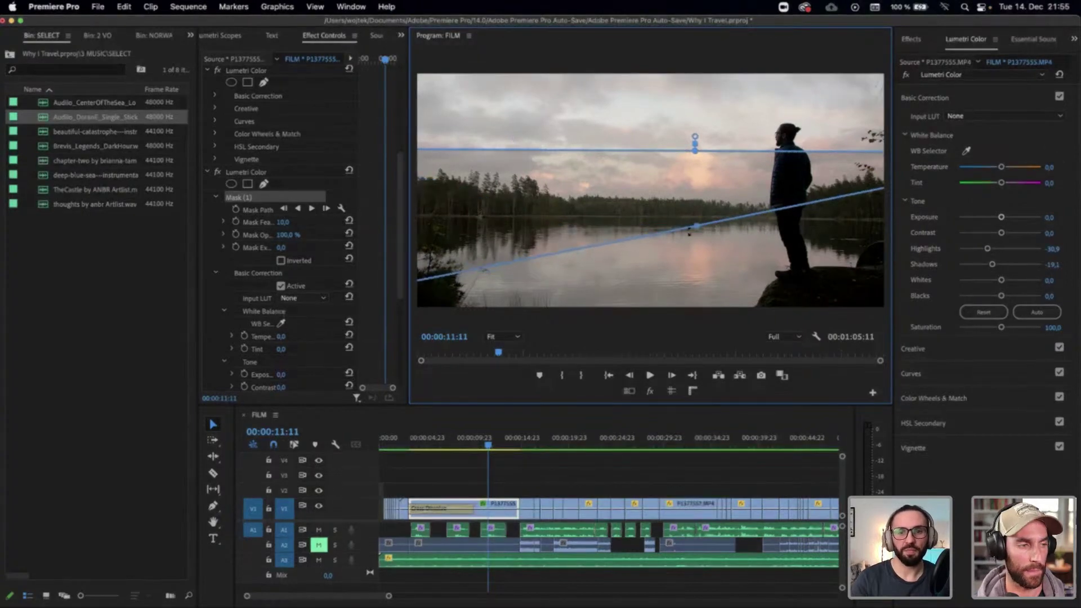
left_click_drag(696, 228, 1017, 308)
Move the mask up over the sky with its lower edge above the treeline, and set Mask Feather to 872
left_click_drag(282, 223, 299, 223)
left_click(671, 191)
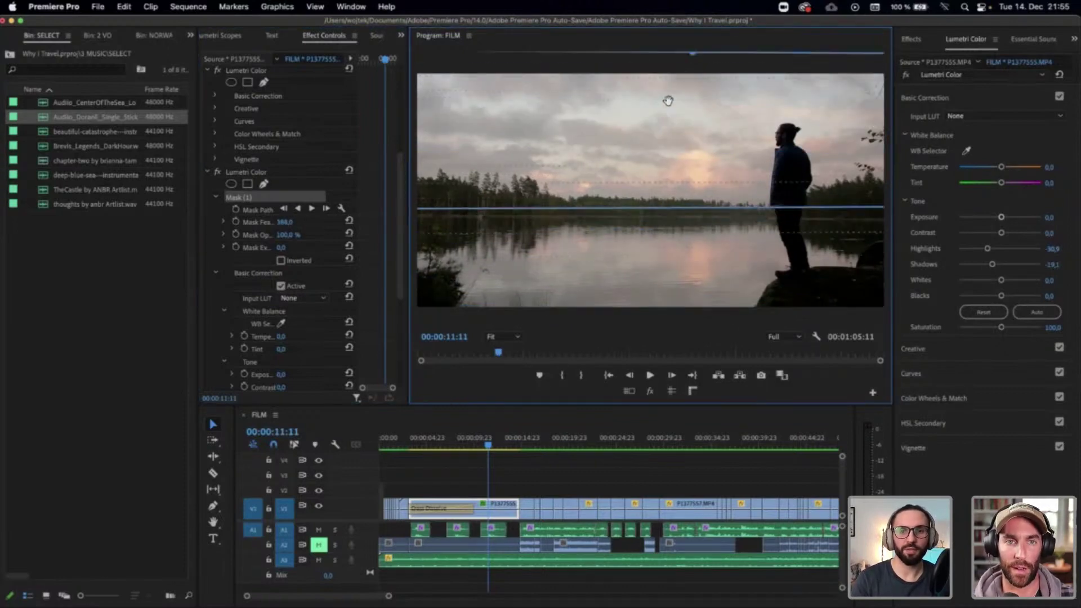
left_click_drag(665, 72, 662, 116)
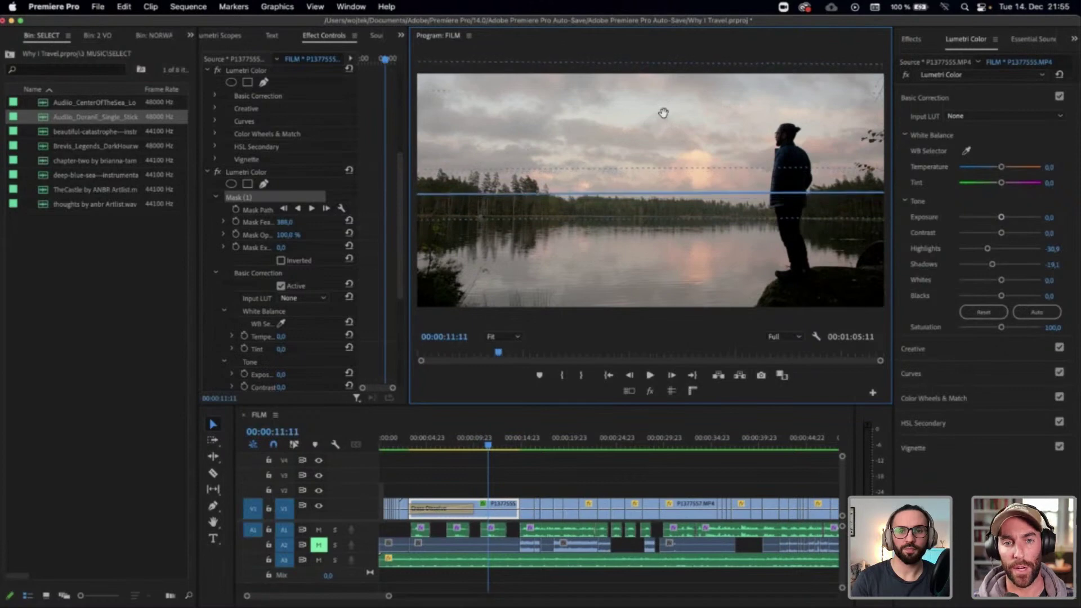
left_click_drag(748, 164, 724, 85)
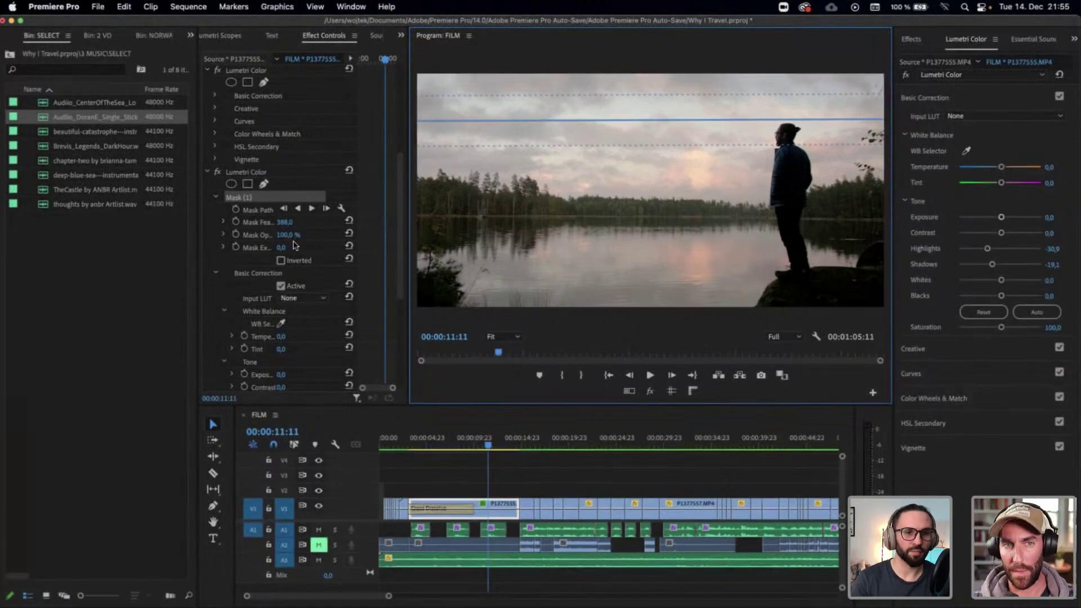
left_click_drag(285, 222, 349, 222)
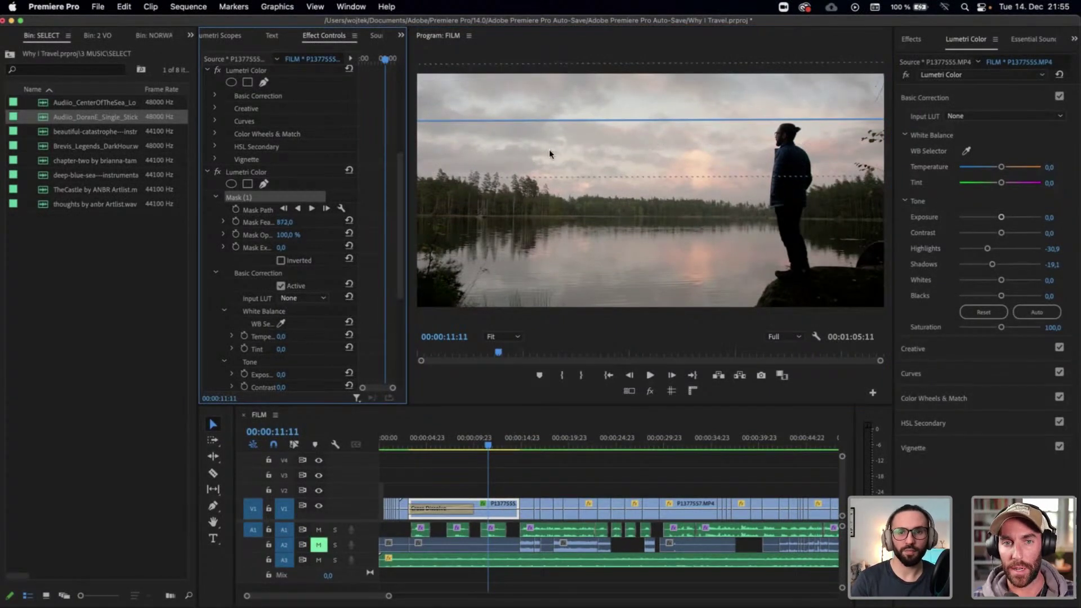
left_click(721, 122)
left_click_drag(721, 122, 721, 148)
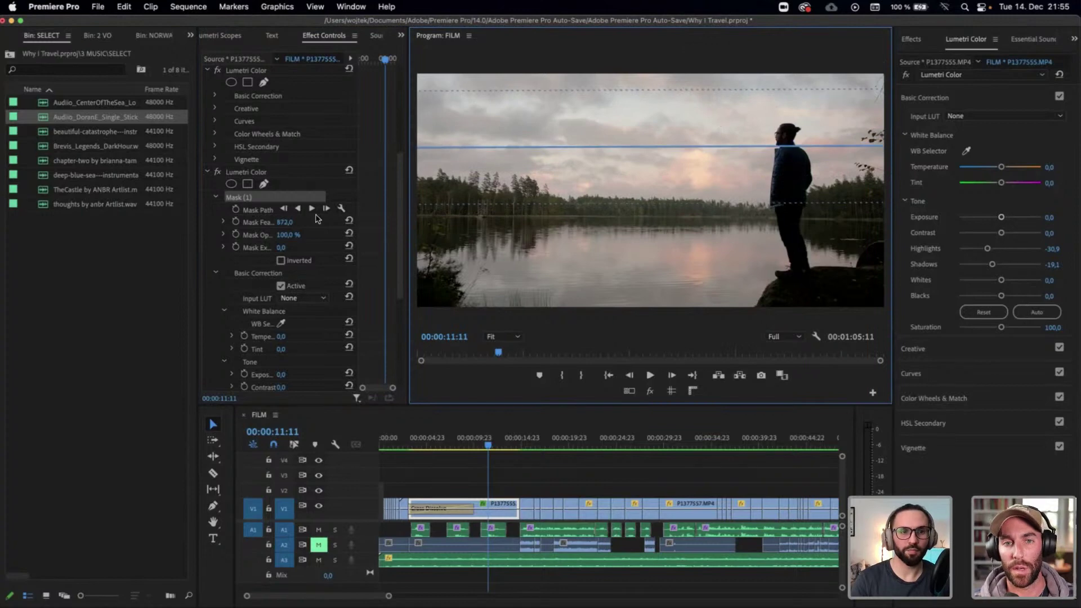
Toggle the masked Lumetri Color effect off and on to compare the lake clip's sky before and after
left_click(219, 173)
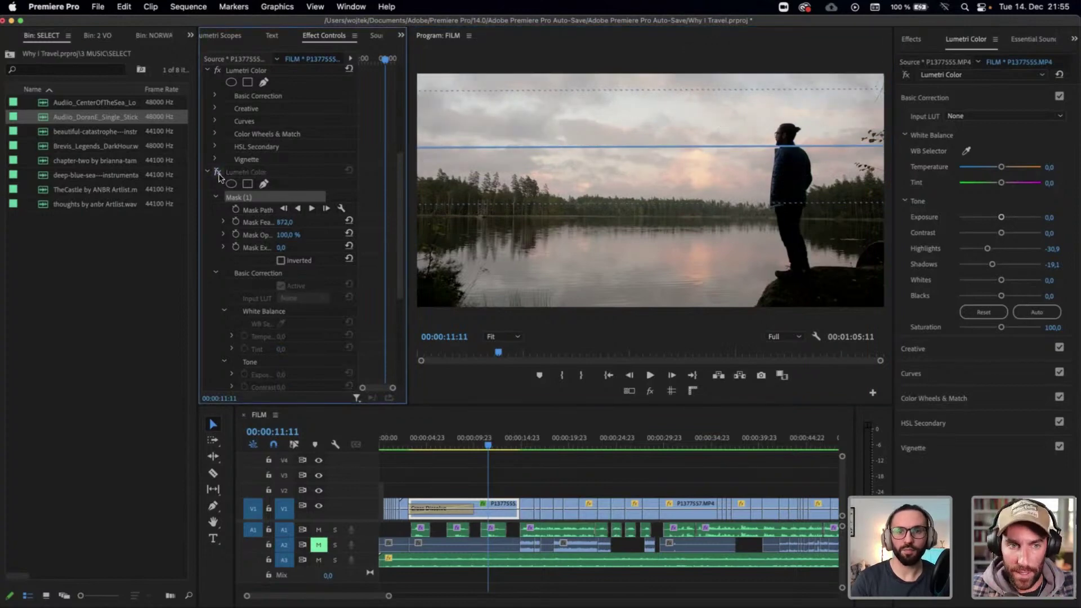
left_click(218, 172)
left_click(586, 477)
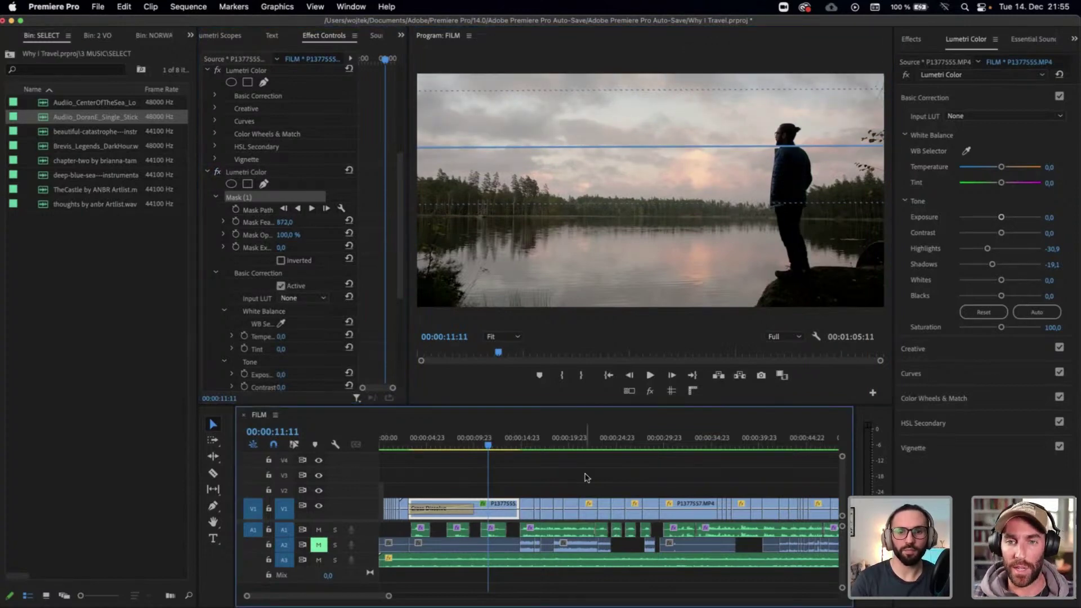
left_click(507, 498)
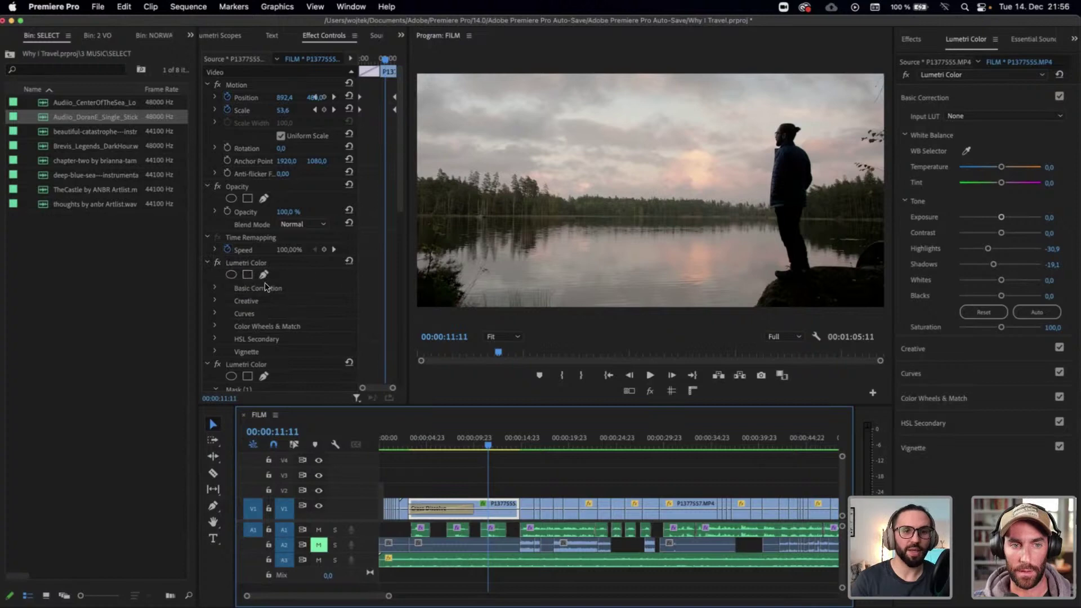
scroll(252, 297, "down", 5)
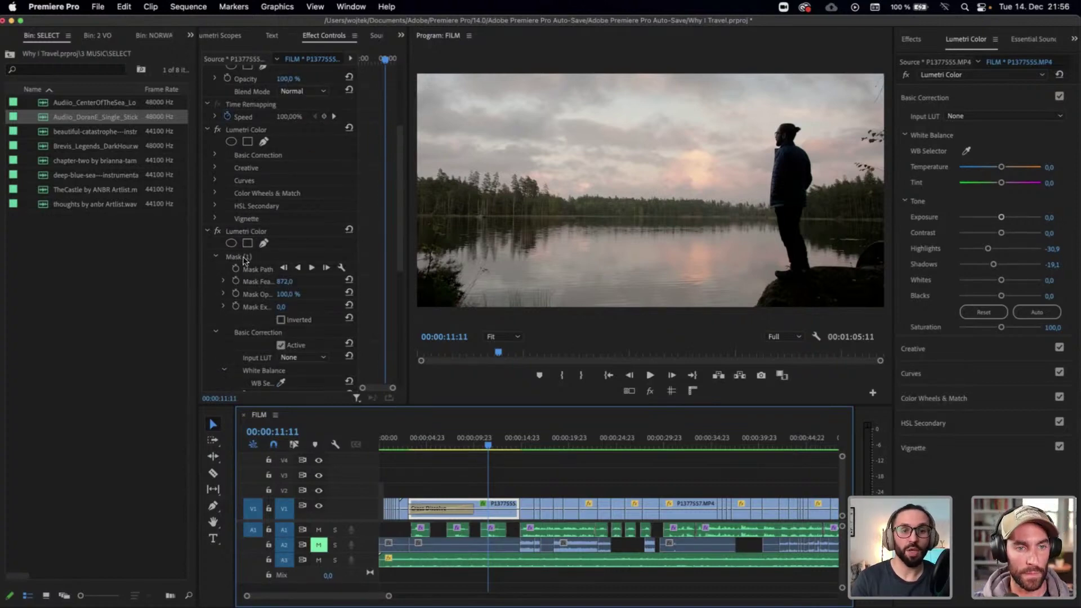
left_click(218, 231)
left_click(218, 232)
left_click(217, 232)
left_click(217, 231)
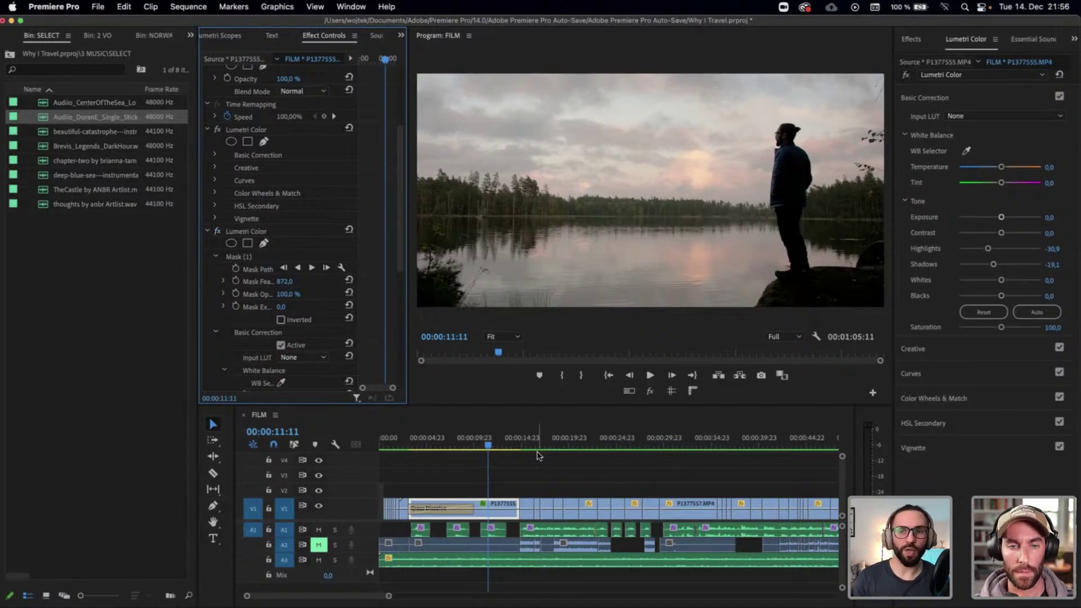
Duplicate the lake clip P1377555.MP4 onto track V2 directly above the original and select the copy
left_click(495, 502)
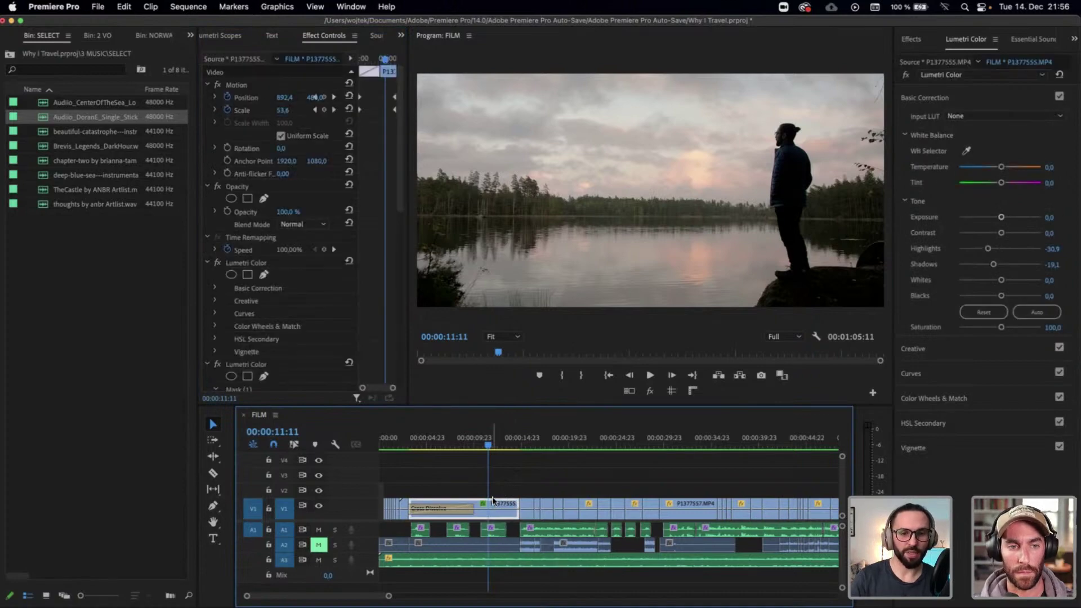
mouse_move(493, 501)
left_mouse_down()
mouse_move(498, 510)
mouse_move(493, 495)
left_mouse_up()
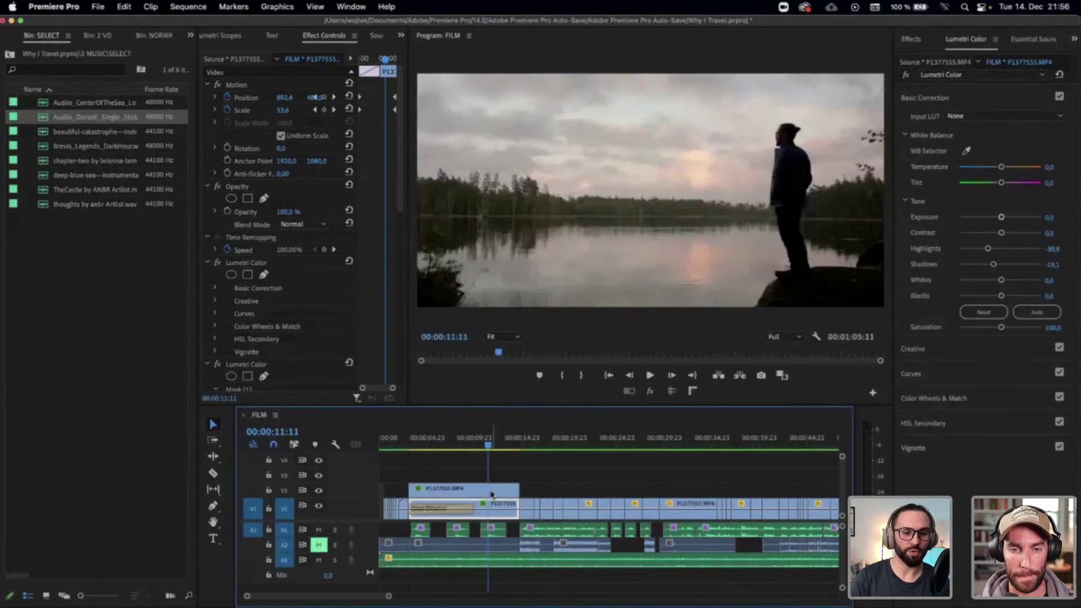
left_click(491, 495)
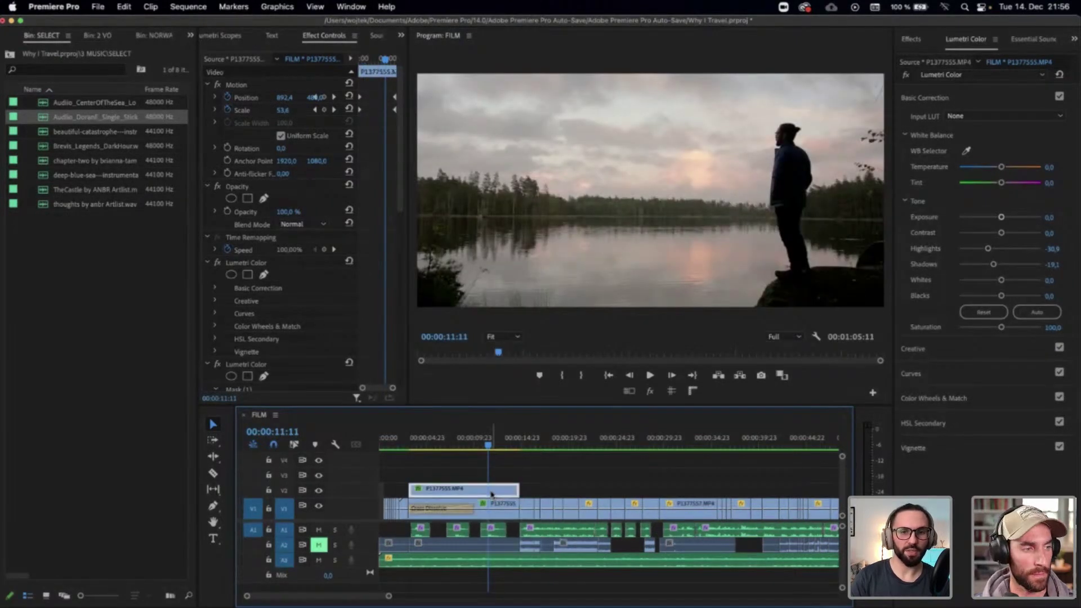
Delete both Lumetri Color effects from the V2 copy and toggle V2's output to compare it with the graded clip
left_click(242, 261)
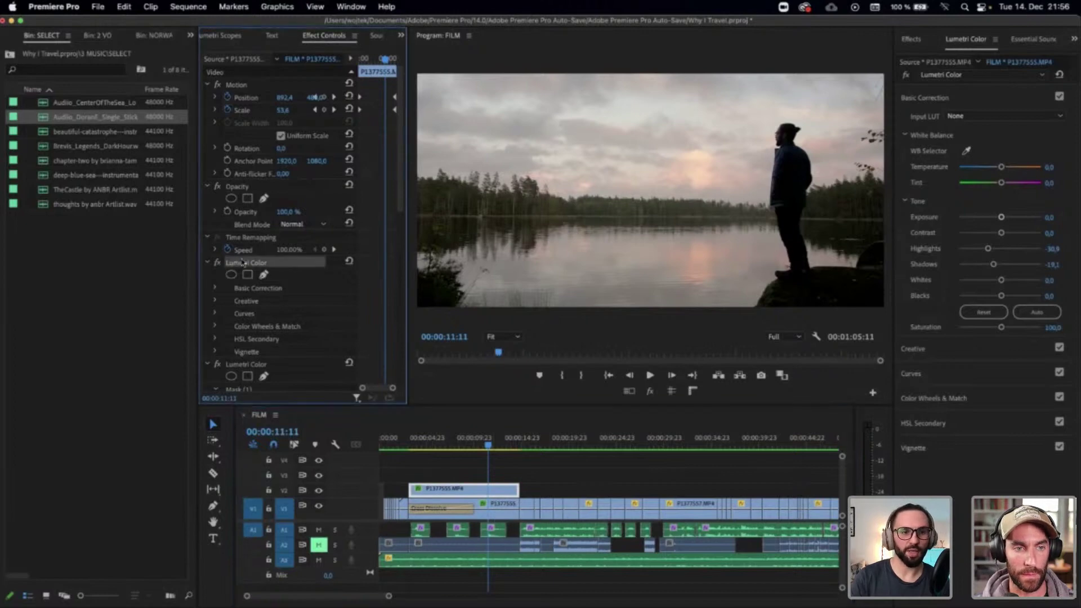
key("BackSpace")
left_click(242, 262)
key("BackSpace")
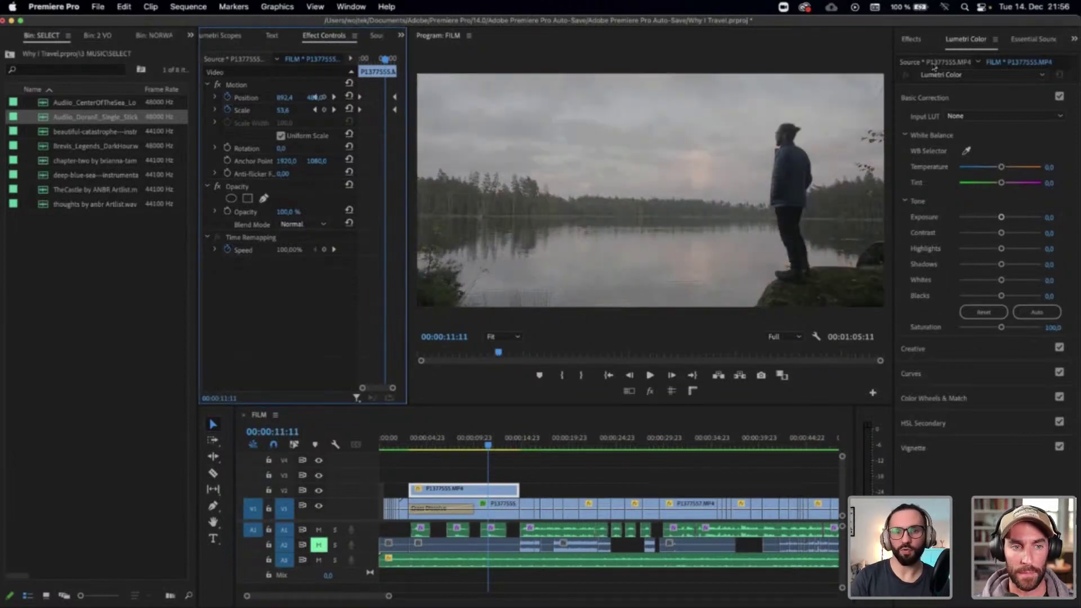
left_click(319, 490)
left_click(319, 491)
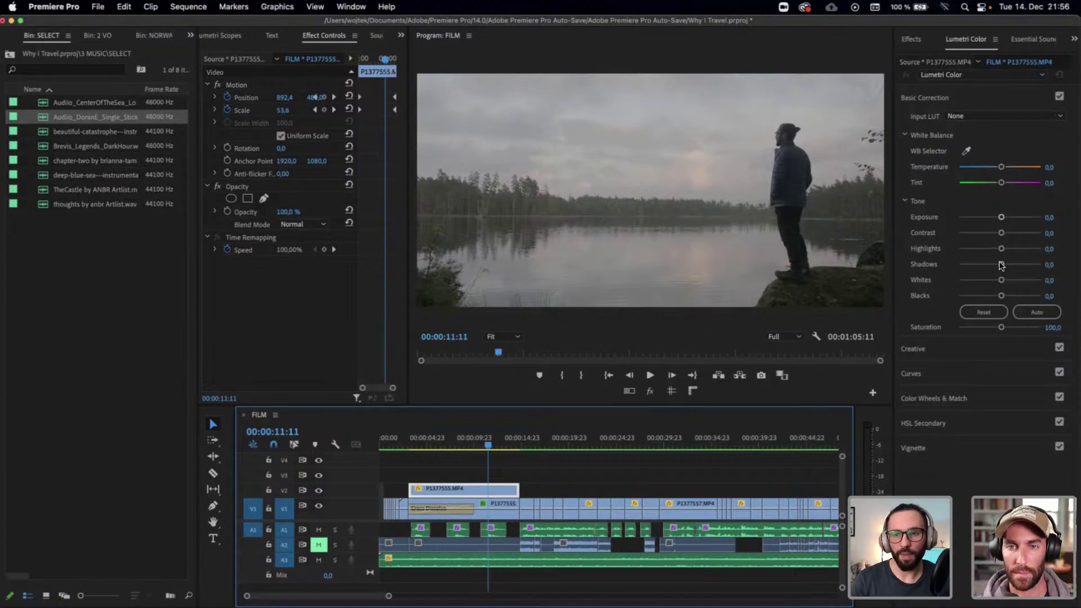
Set the V2 copy's Highlights to 19.1, Shadows to -54.4 and Whites to 11.8, with the Lumetri Scopes shown
mouse_move(1001, 265)
left_mouse_down()
mouse_move(974, 266)
mouse_move(1006, 249)
left_mouse_up()
left_click(401, 35)
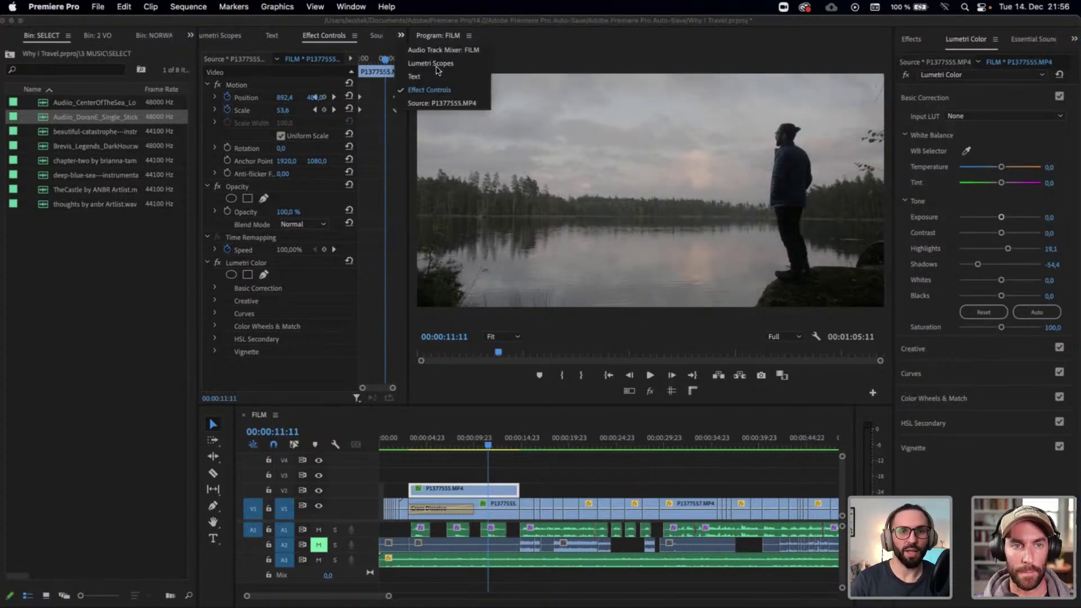
left_click(437, 65)
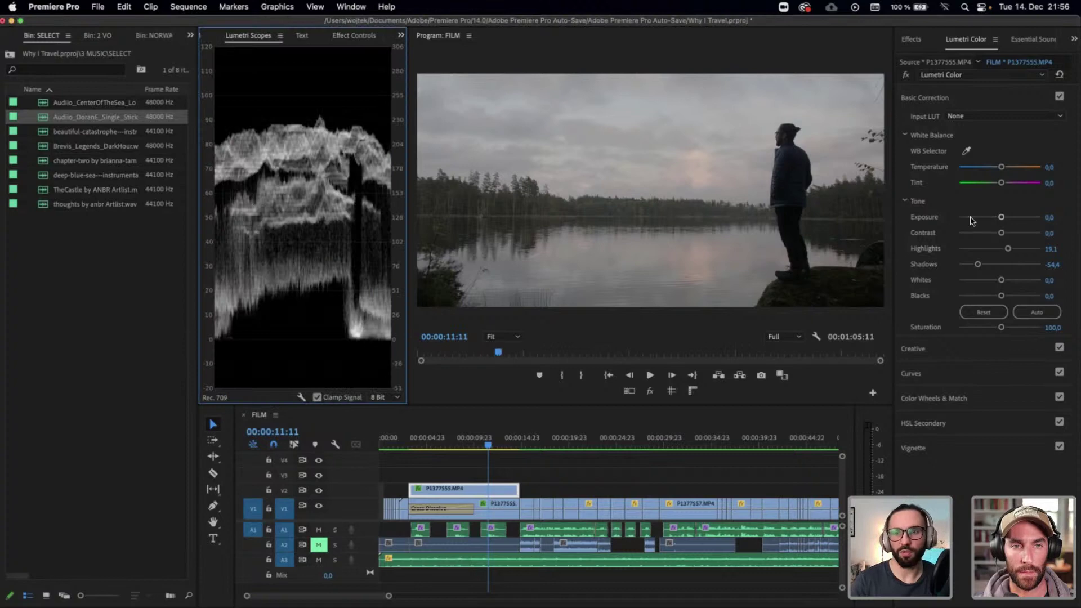
left_click_drag(1001, 281, 1010, 281)
Go to 00:00:12:13 and toggle V2's output to compare the copy's waveform with the graded original's
left_click_drag(482, 445, 499, 444)
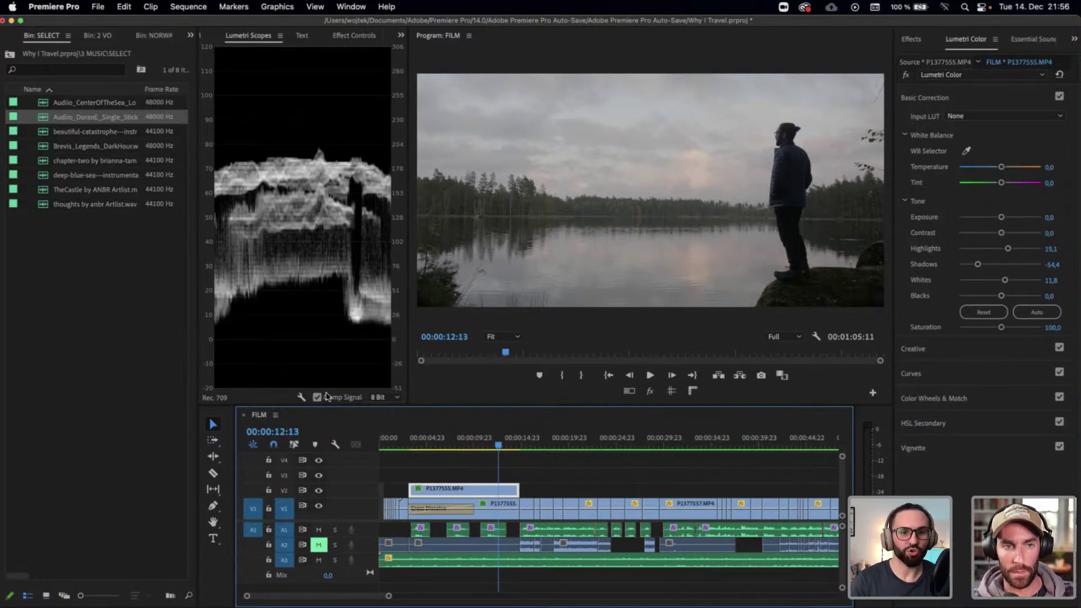
left_click(319, 492)
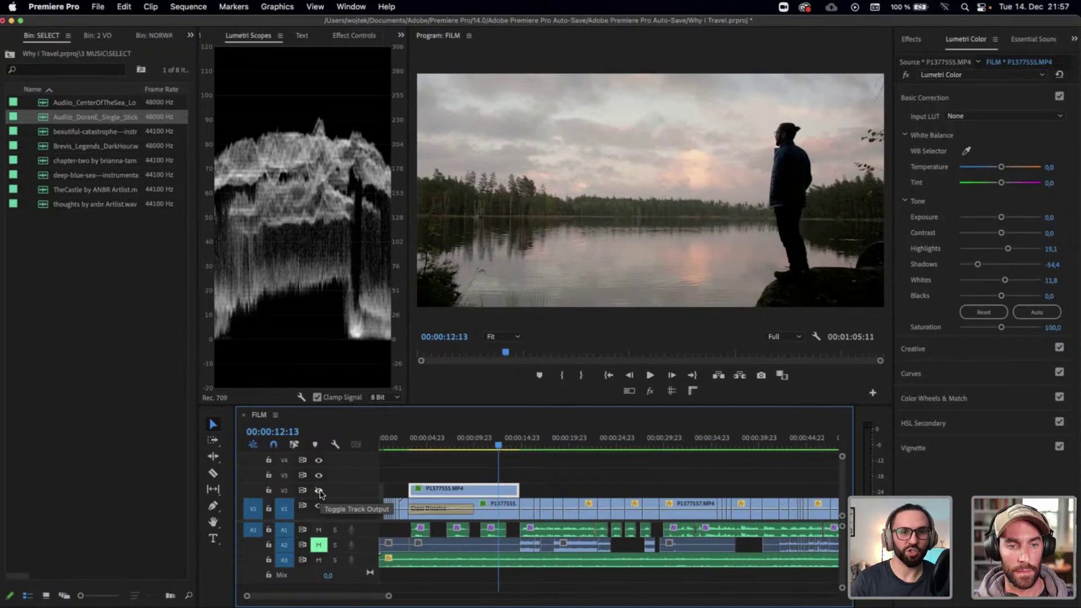
left_click(319, 492)
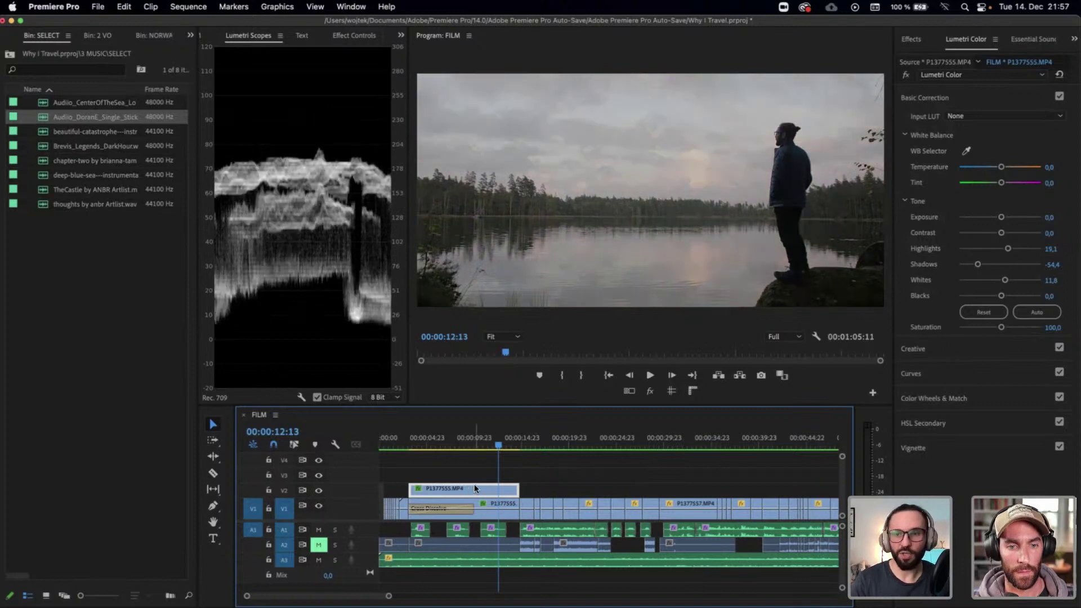
Raise the V2 copy's Whites and Highlights to 100, keep Blacks at 0, and open the Highlights value for editing
left_click_drag(1001, 295, 1000, 298)
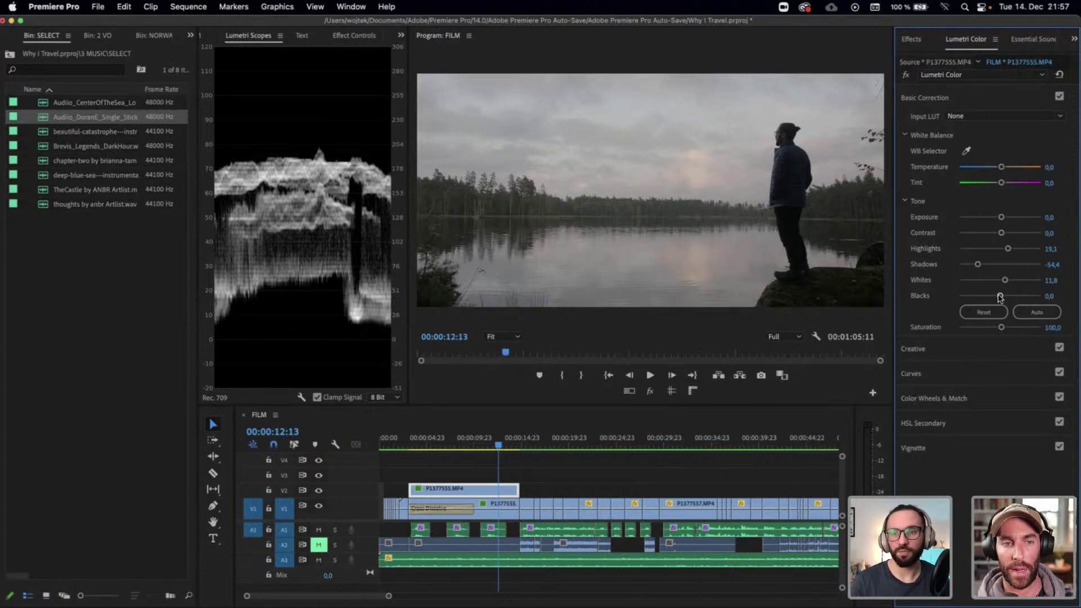
left_click_drag(1005, 280, 1041, 280)
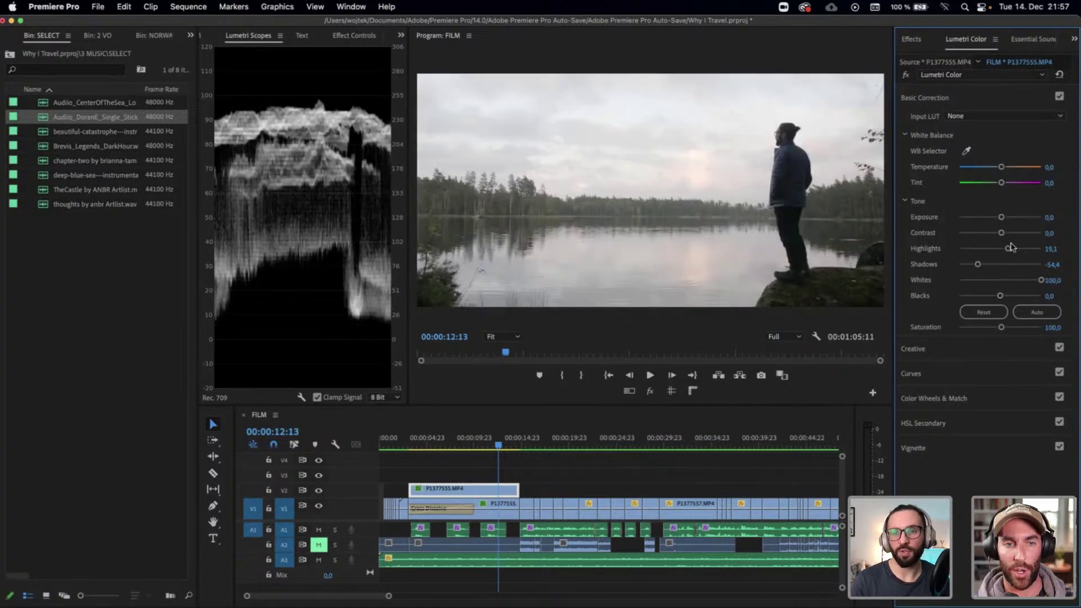
left_click_drag(1012, 246, 1077, 247)
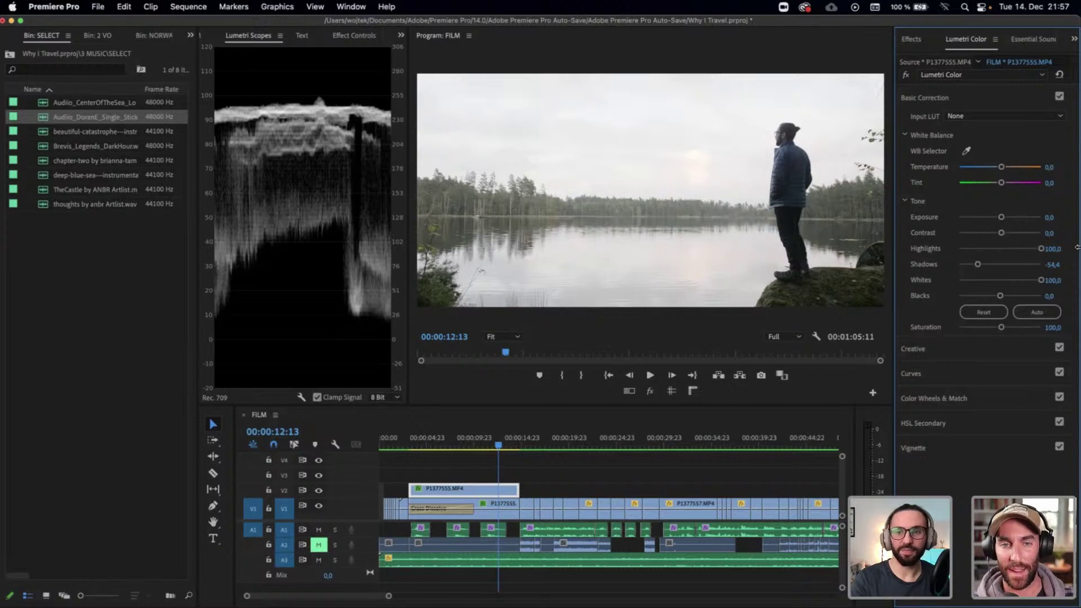
left_click_drag(1077, 247, 1077, 249)
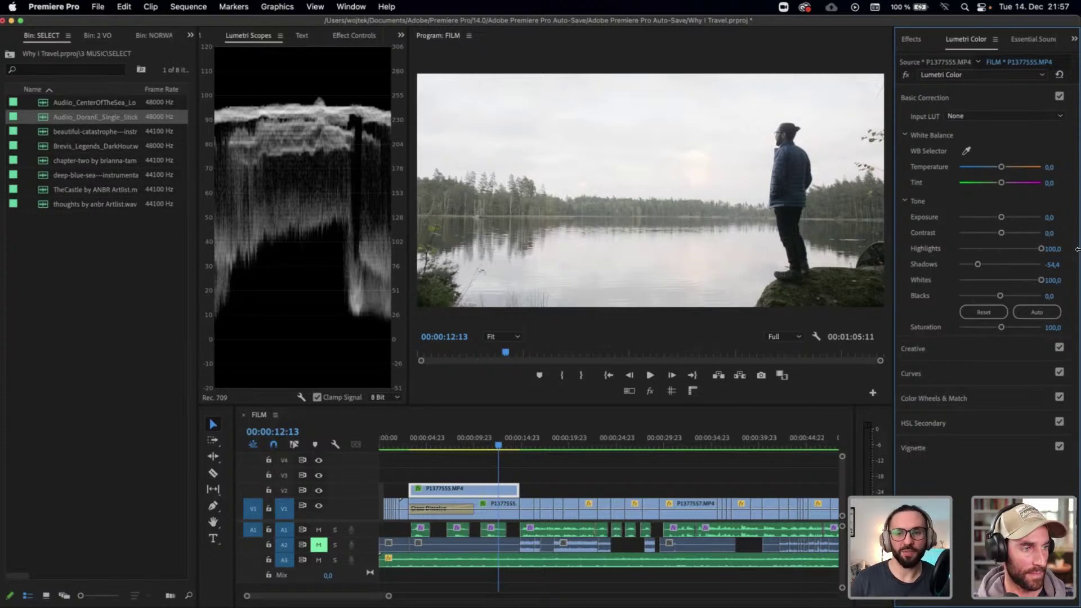
left_click(1057, 248)
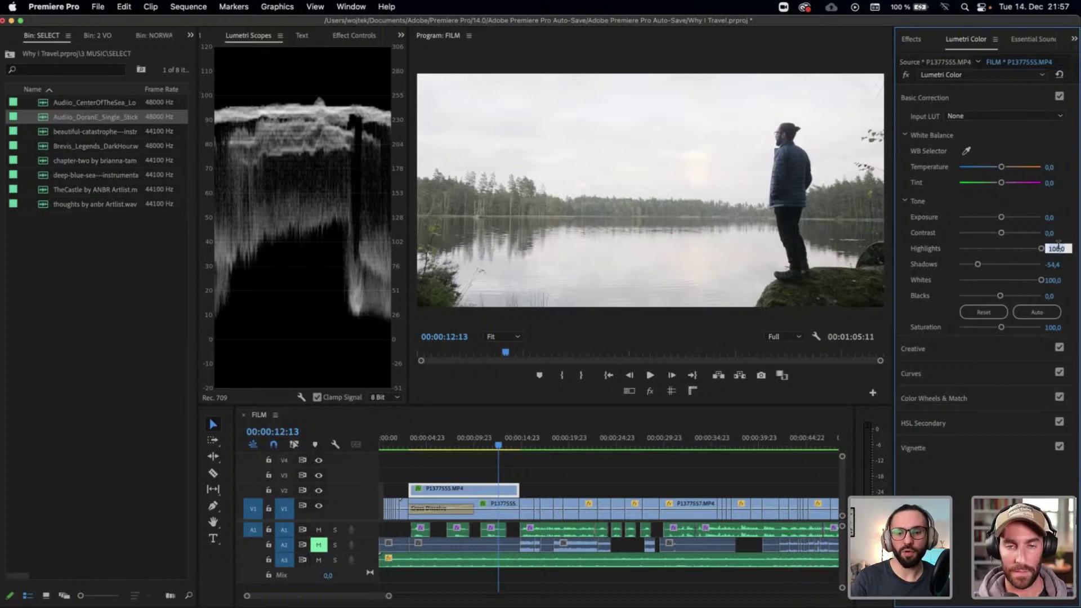
Reset the Highlights and Whites of the selected lake clip to 0
type("0")
key("Tab")
key("Tab")
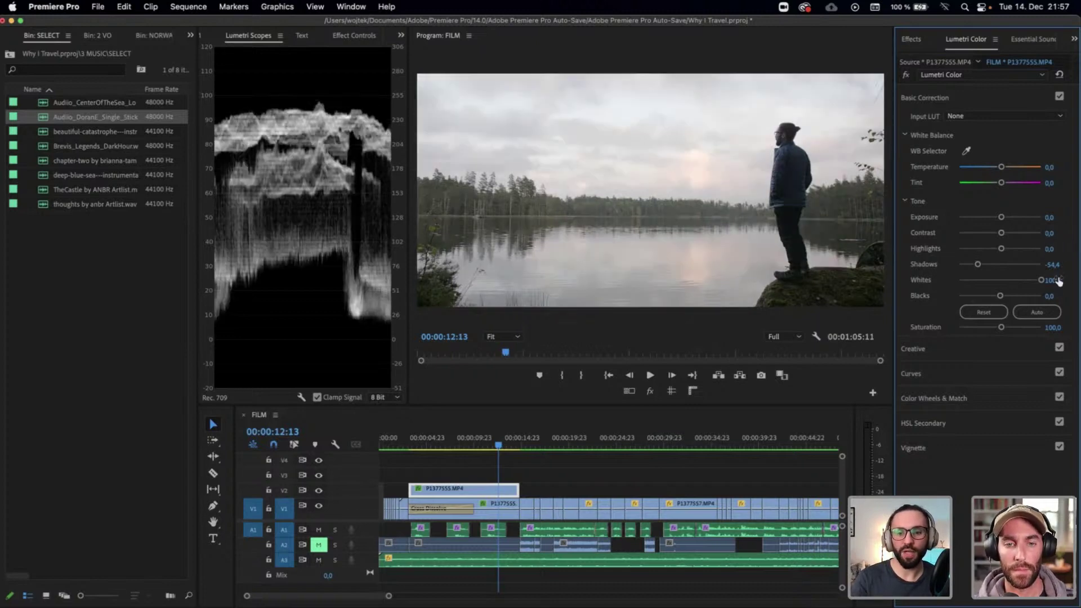
type("0")
key("Return")
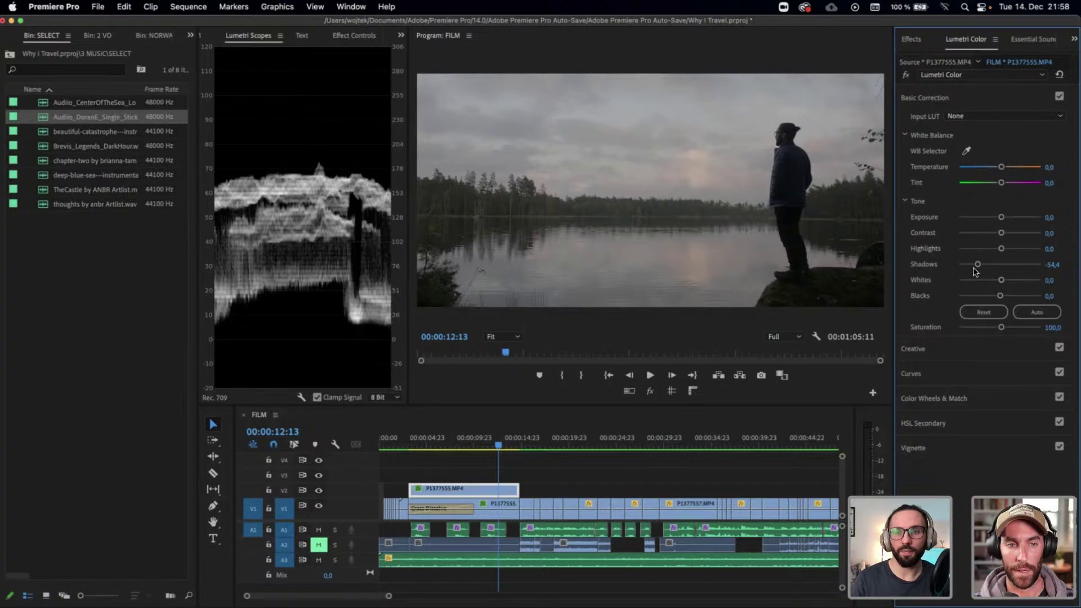
Lower the clip's Blacks, trying -100 and -15 before settling on -12,5
mouse_move(978, 264)
left_mouse_down()
mouse_move(1001, 264)
mouse_move(982, 265)
left_mouse_up()
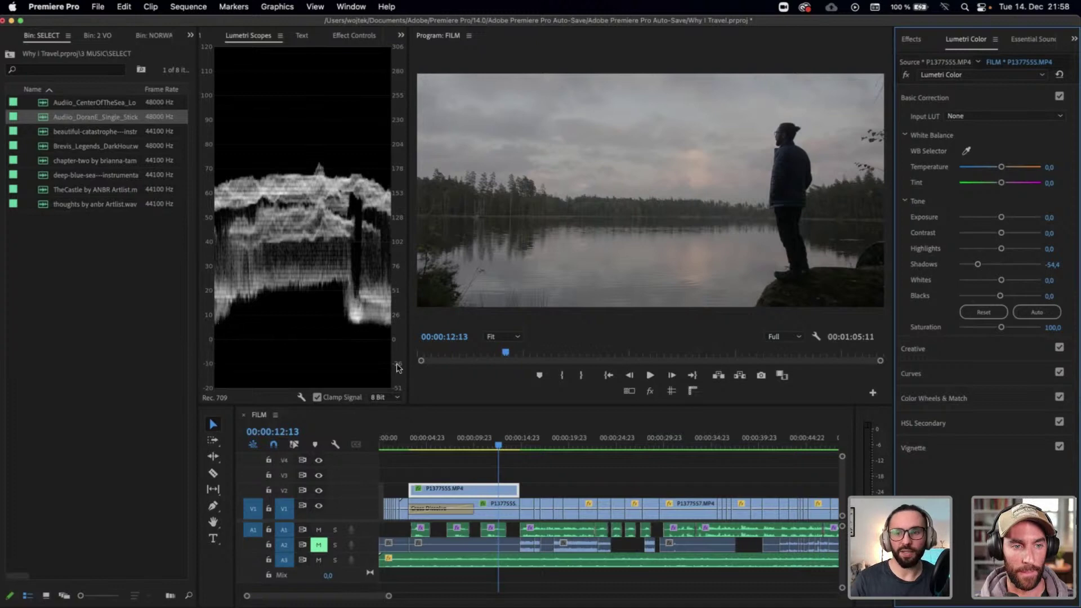
left_click_drag(1001, 296, 895, 313)
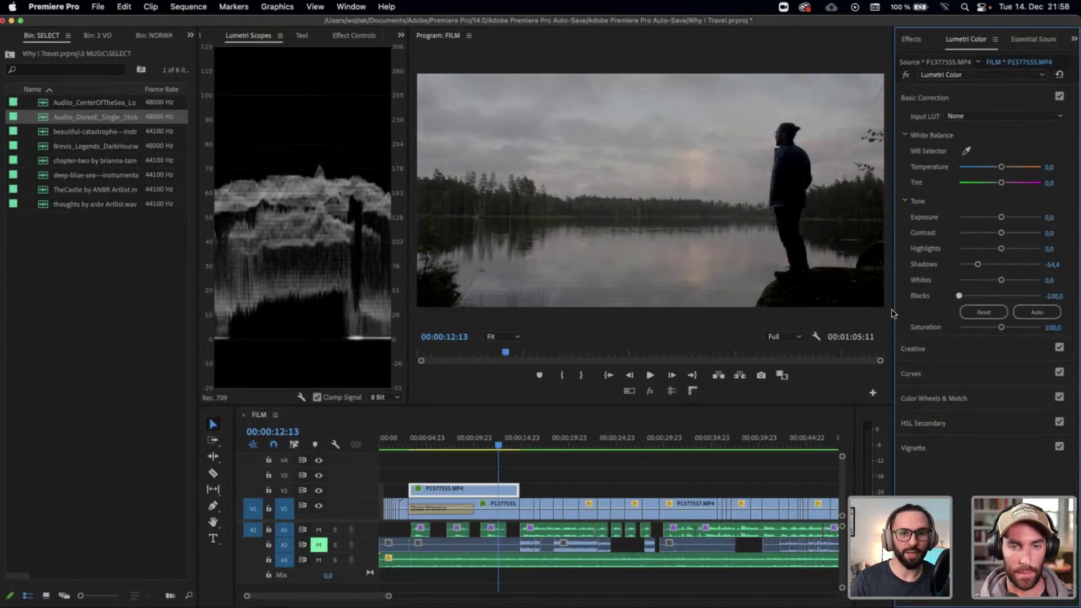
left_click(996, 296)
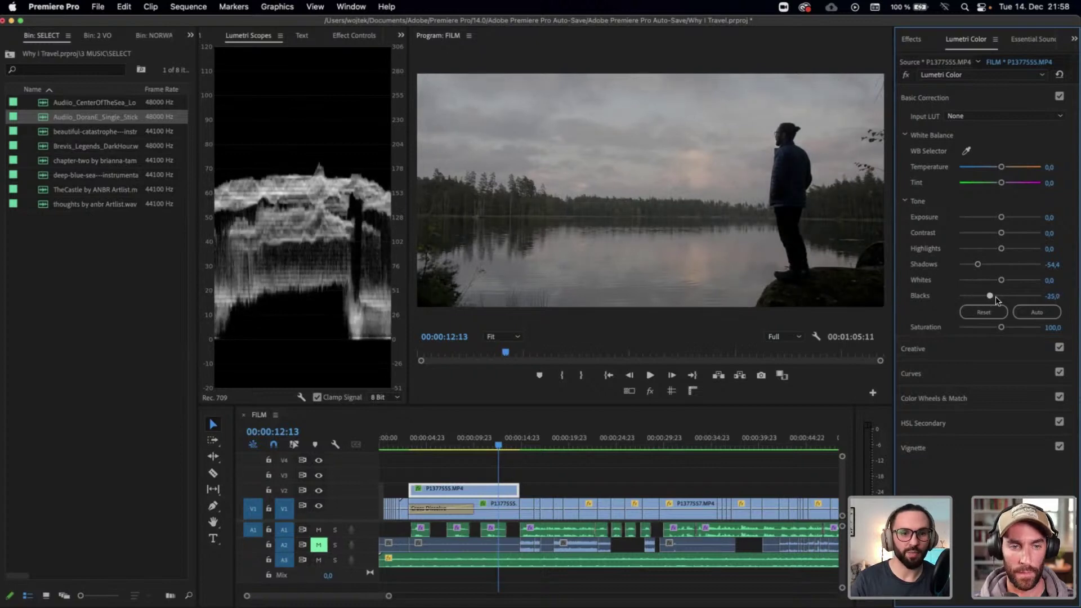
left_click_drag(996, 297, 994, 297)
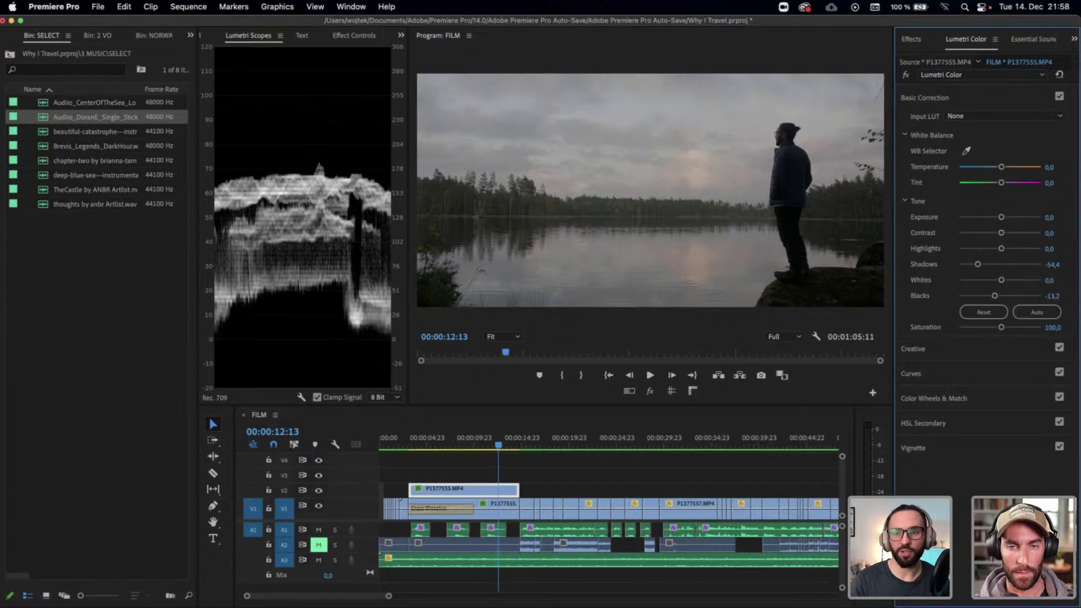
left_click(1054, 296)
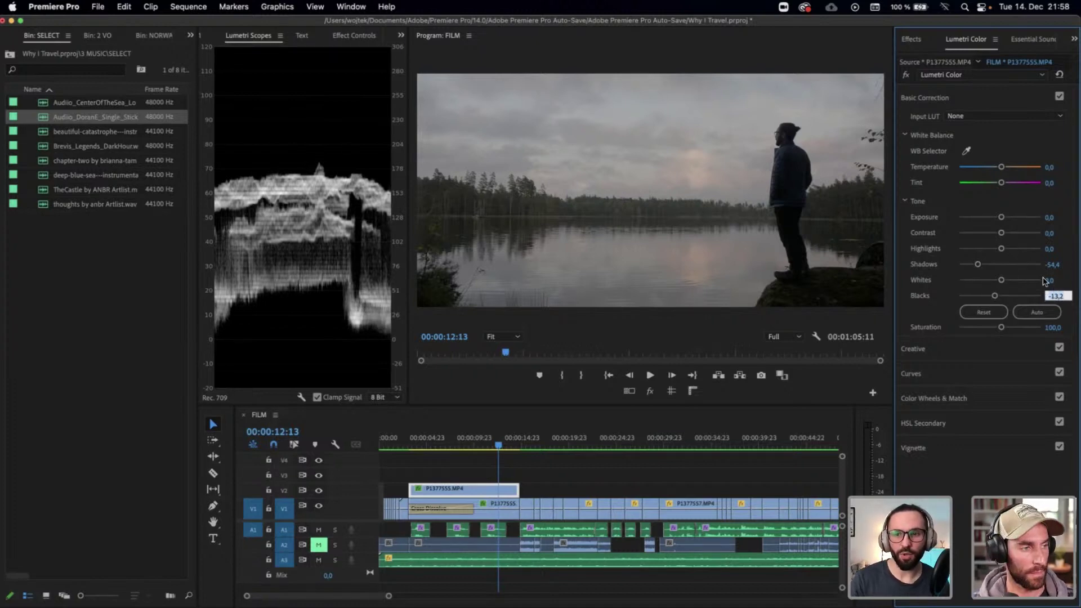
type("-15")
key("Return")
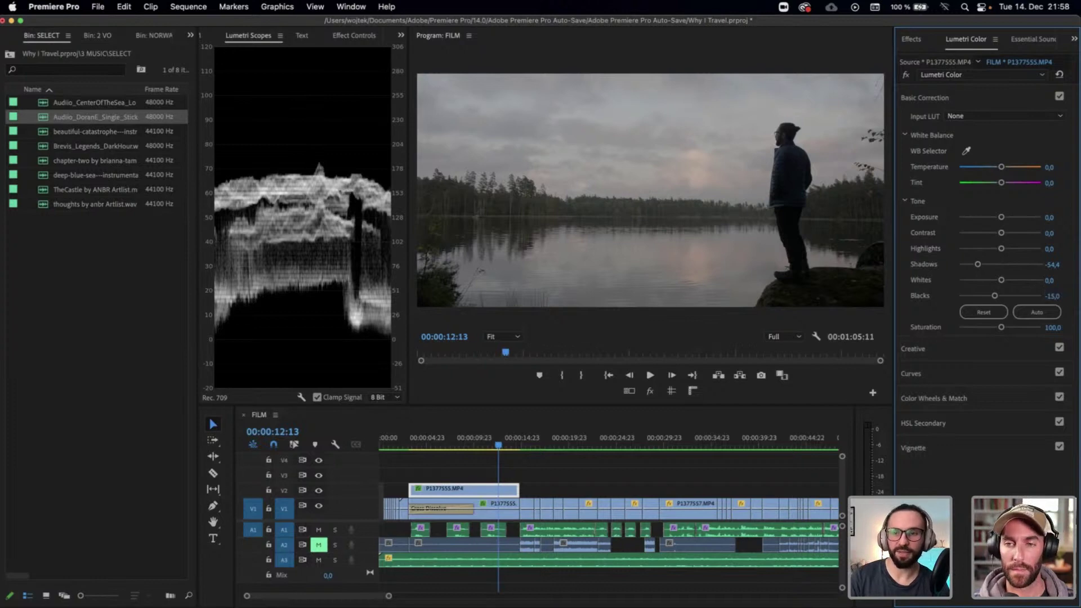
left_click(1056, 295)
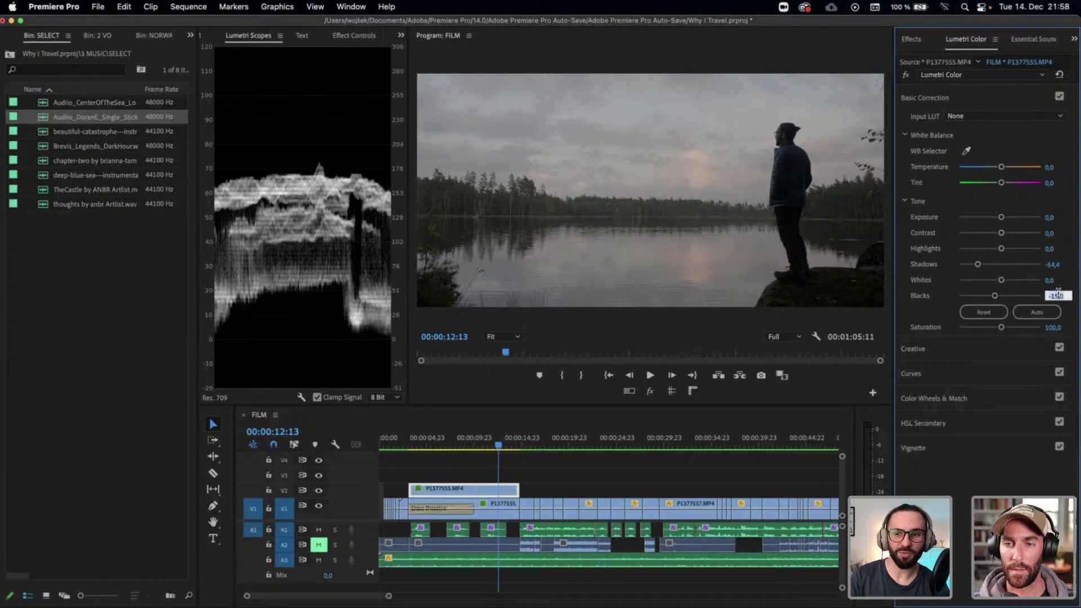
type("-12,")
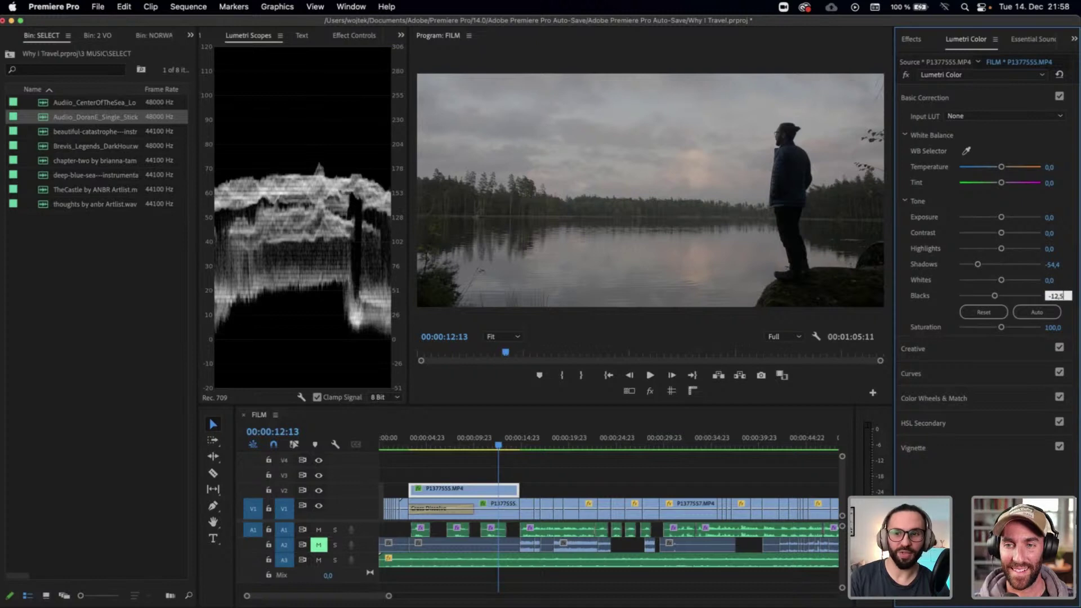
key("Return")
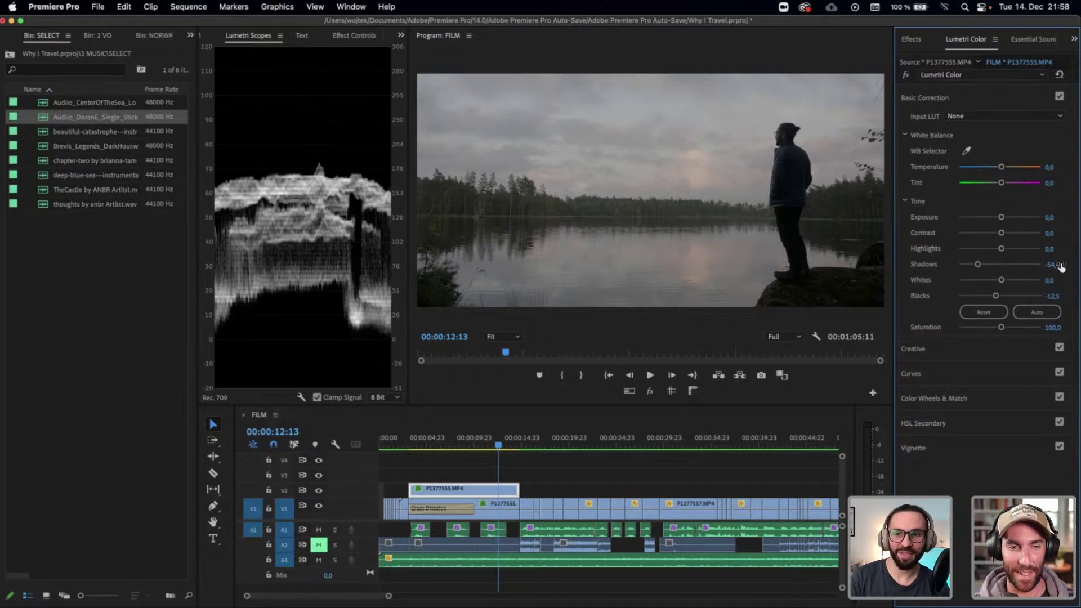
Set the clip's Shadows to -50
left_click(1058, 263)
type("-")
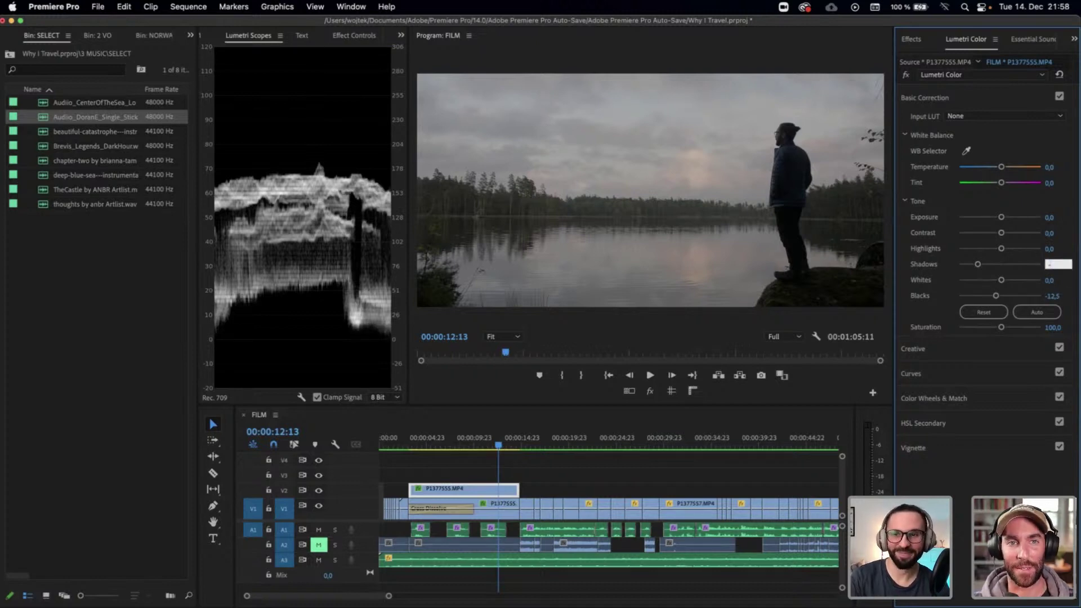
type("50")
key("Return")
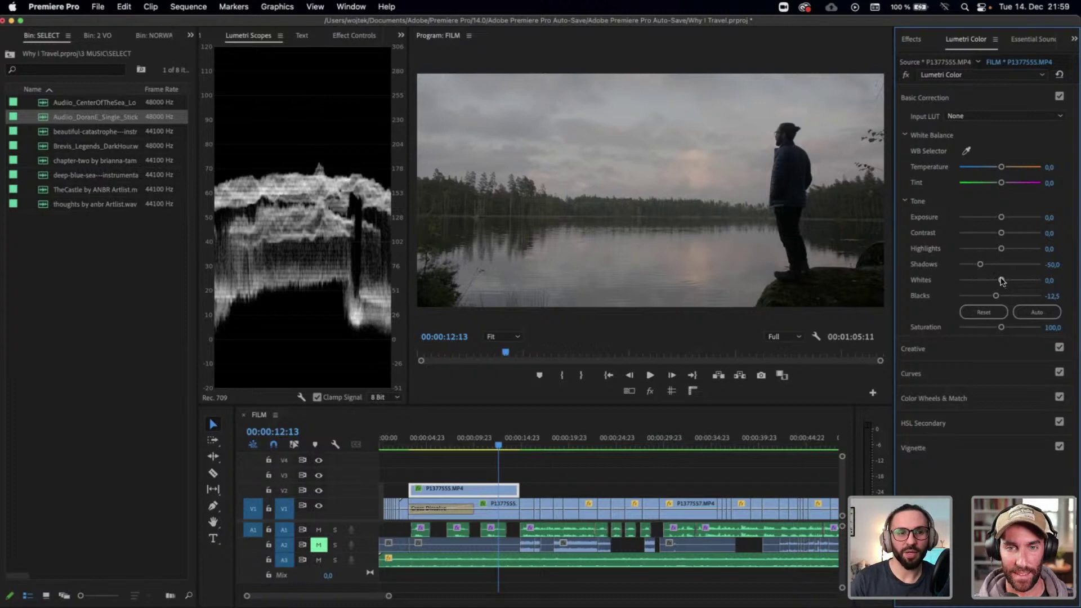
Raise the Whites to about 61,8 and toggle the visibility of track V2 to compare the grade
left_click_drag(1001, 282, 1026, 277)
left_click(320, 491)
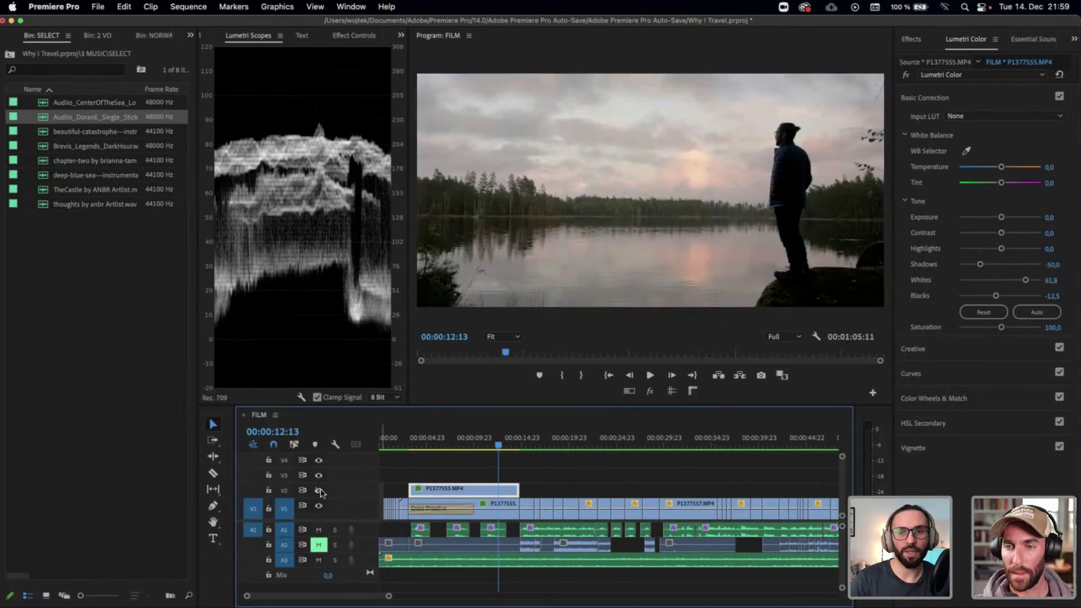
left_click(320, 490)
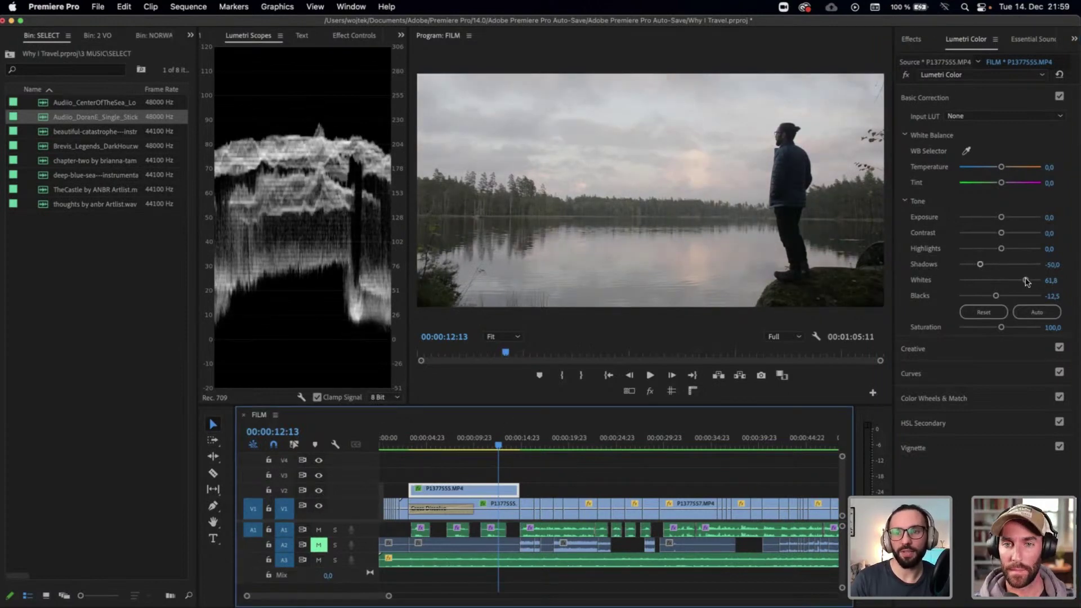
Raise the Exposure to about 0,5 and set Highlights to -40 and Whites to 45
left_click_drag(1027, 282, 1005, 220)
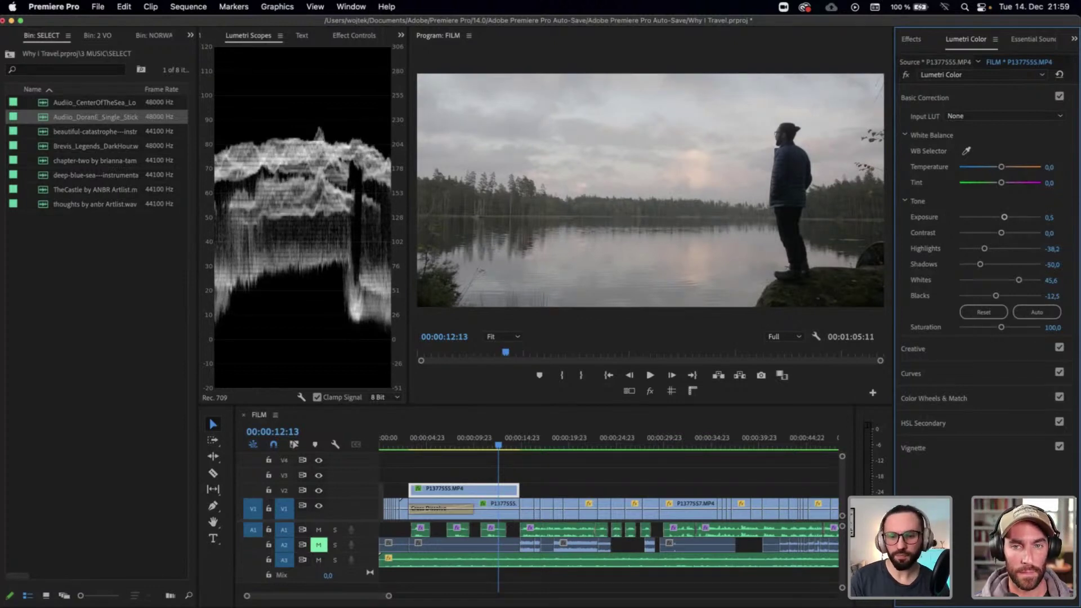
left_click(1056, 248)
type("-40")
key("Return")
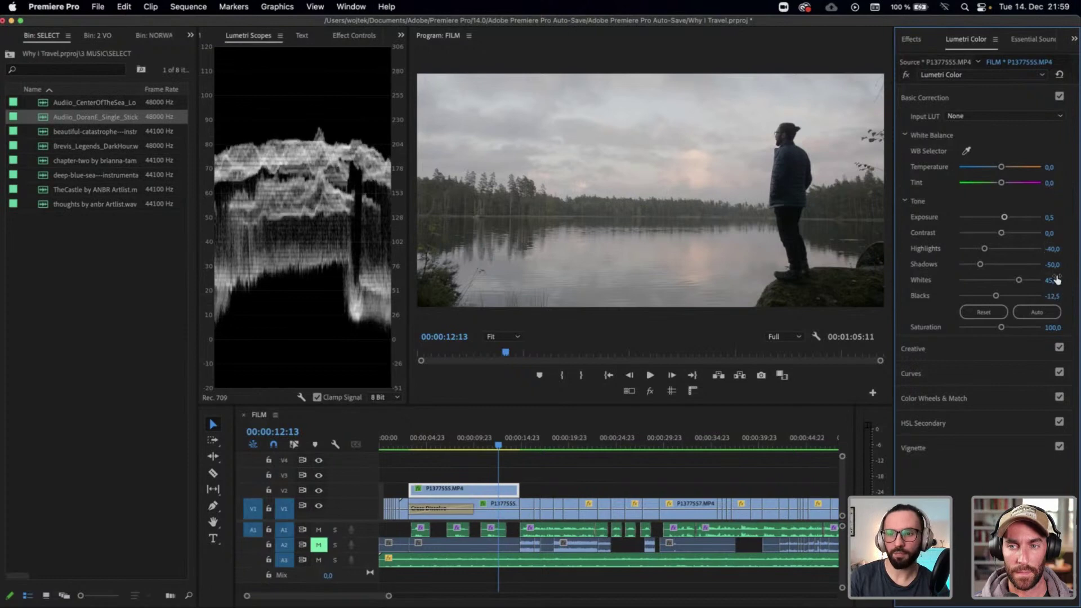
left_click(1056, 279)
type("45")
key("Return")
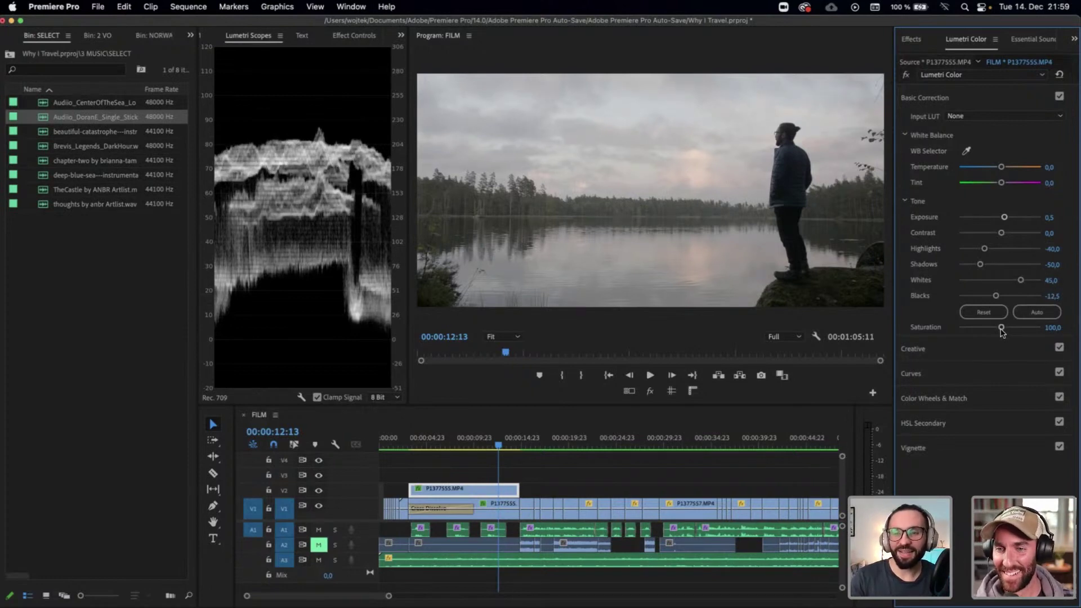
Raise the Basic Correction Saturation to 150, comparing the image with the correction switched off and on
left_click_drag(1001, 328, 1002, 328)
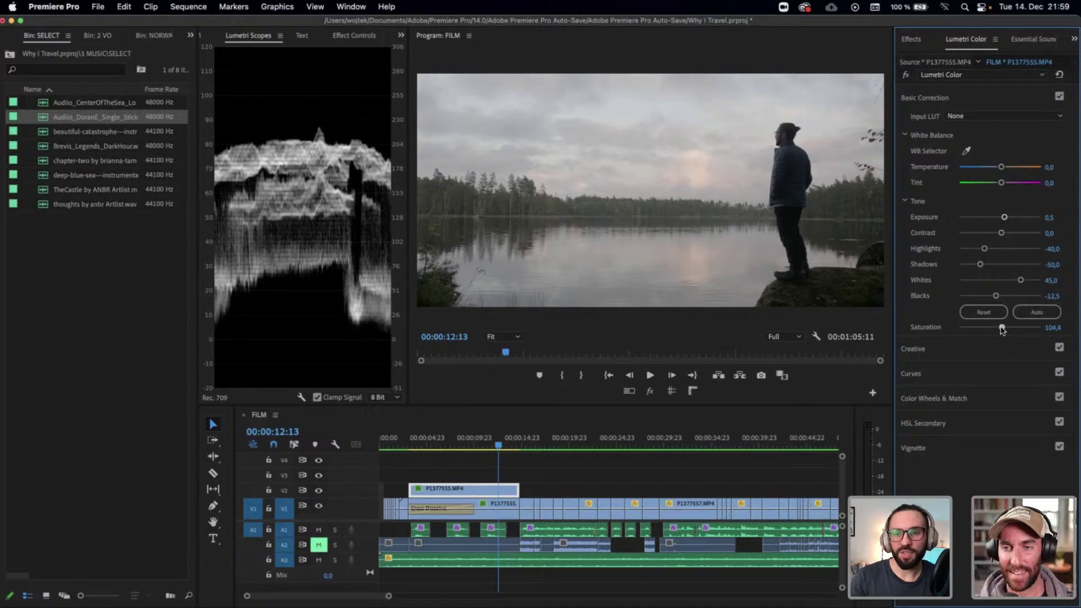
left_click(1060, 96)
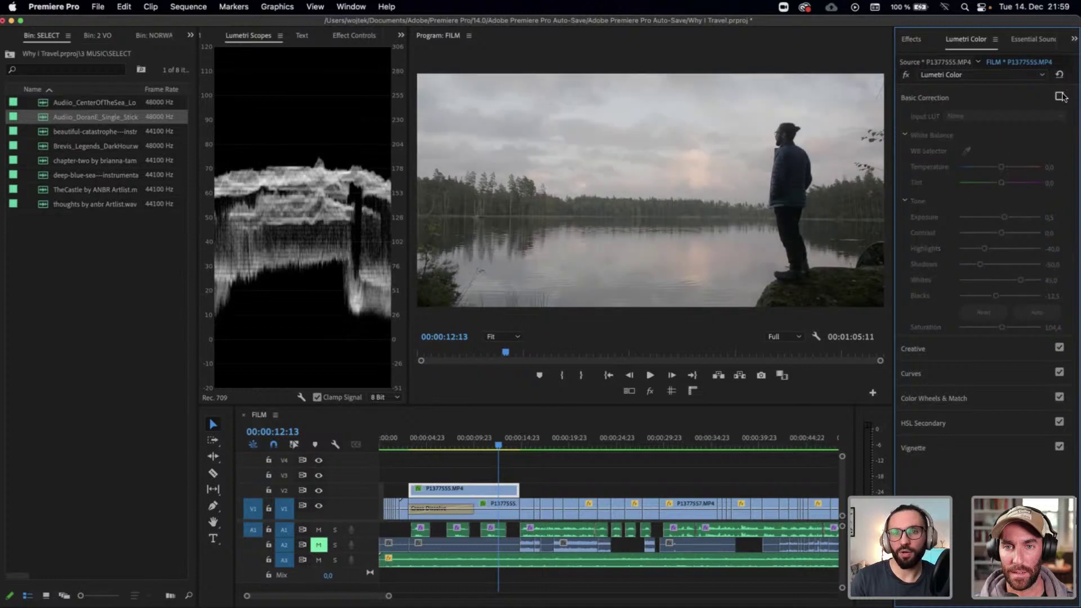
left_click(1060, 96)
left_click_drag(999, 333, 1012, 331)
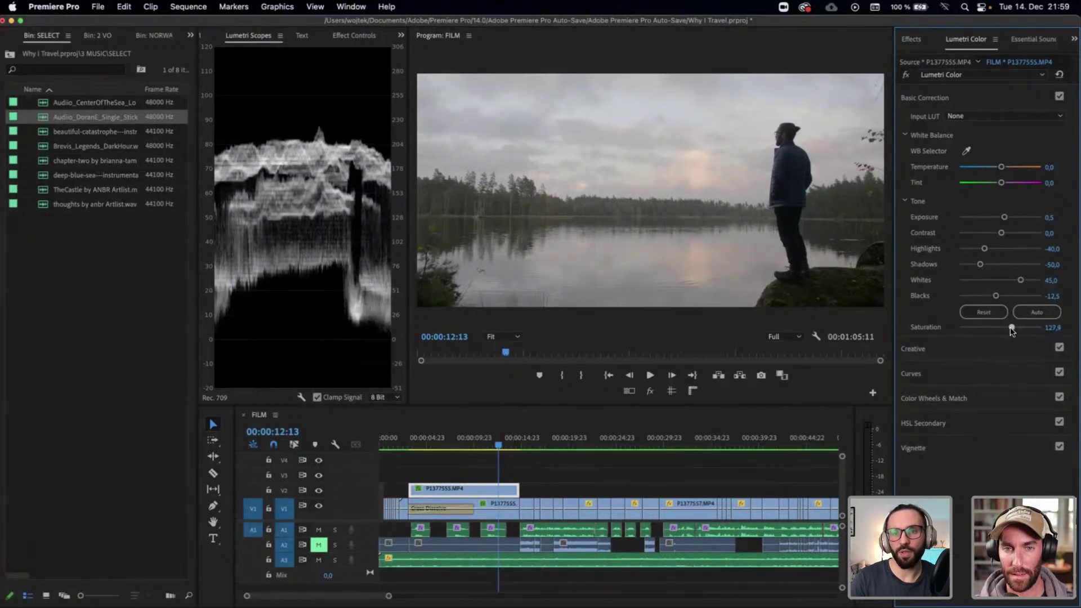
left_click(1057, 326)
type("150")
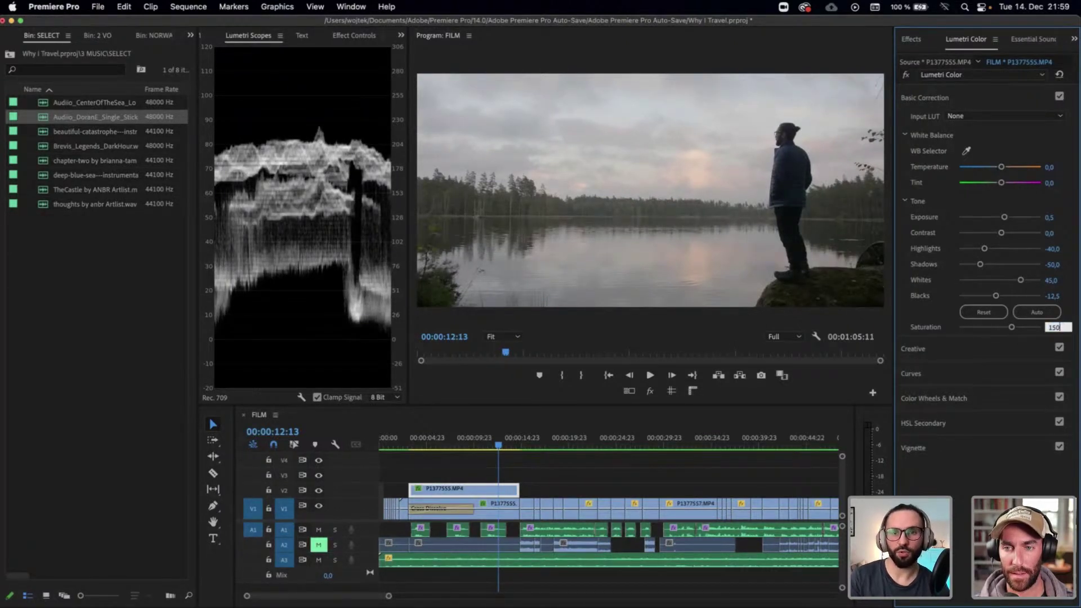
key("Return")
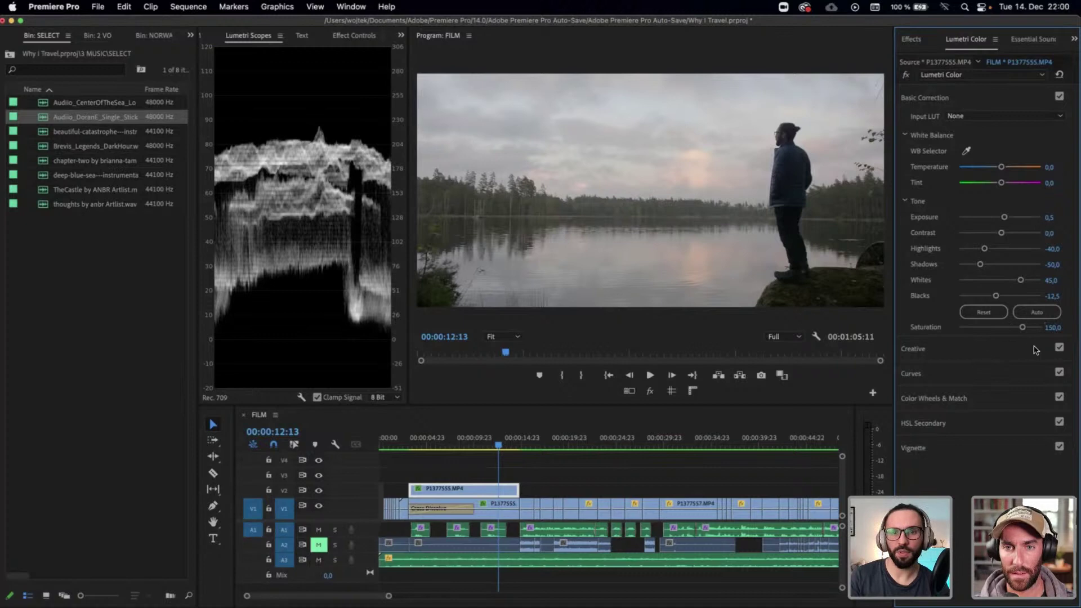
Set the Vibrance in the Creative adjustments to 50
left_click(986, 349)
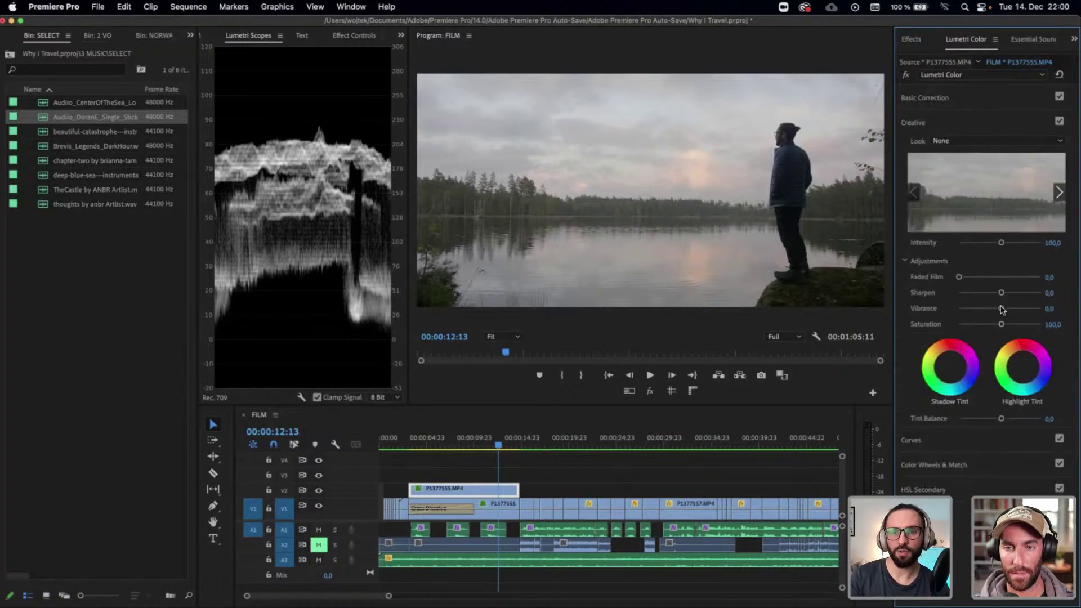
left_click_drag(1001, 309, 1016, 308)
left_click(1050, 309)
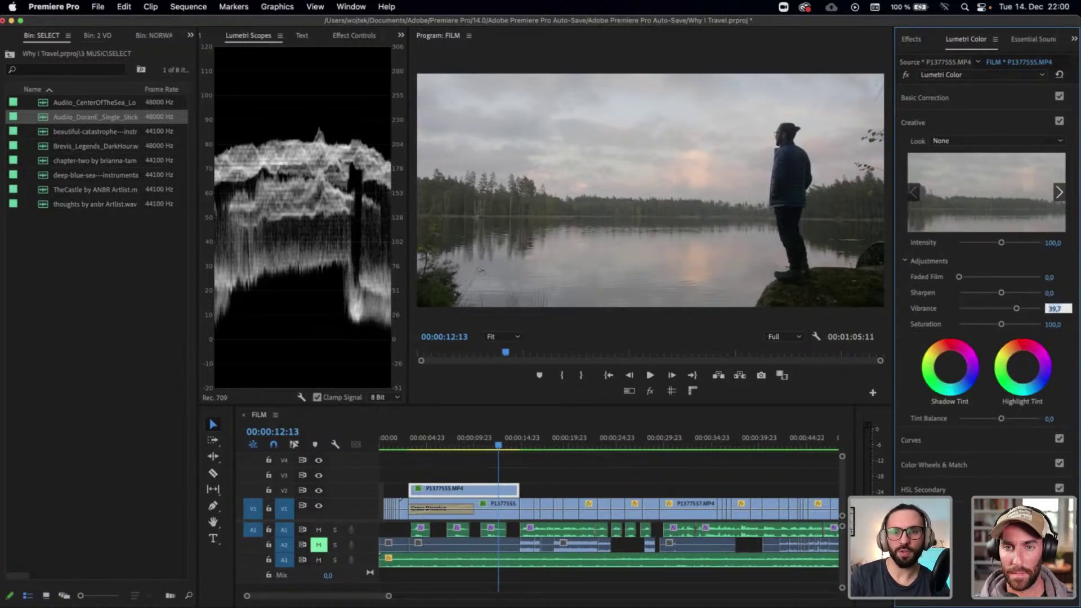
type("50")
key("Return")
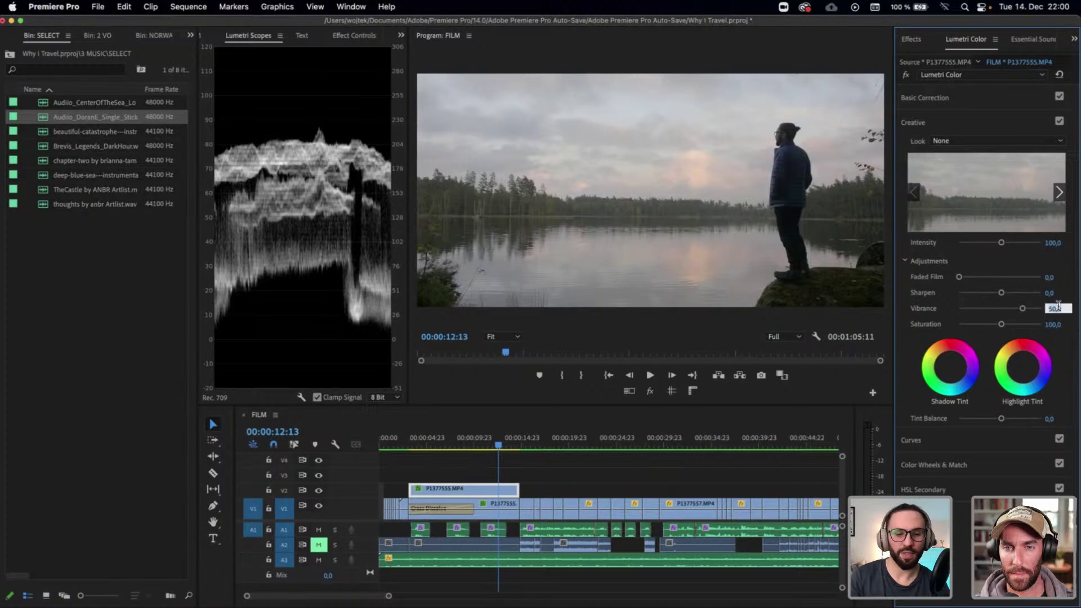
Reduce the Basic Correction Saturation to 125 and warm the Temperature to about 7,4
left_click(985, 96)
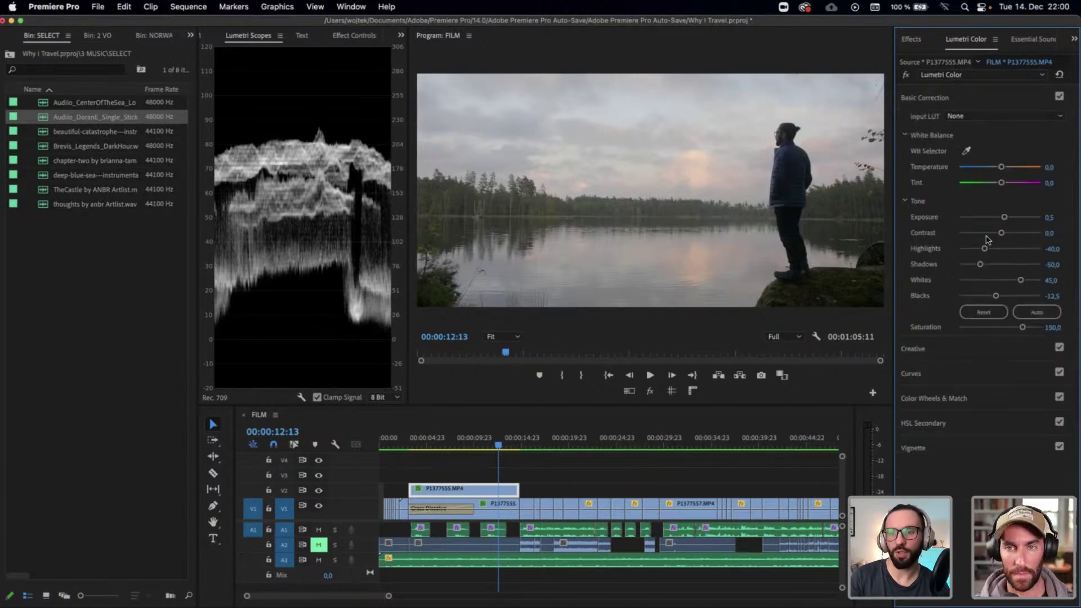
left_click(1053, 327)
type("125")
key("Return")
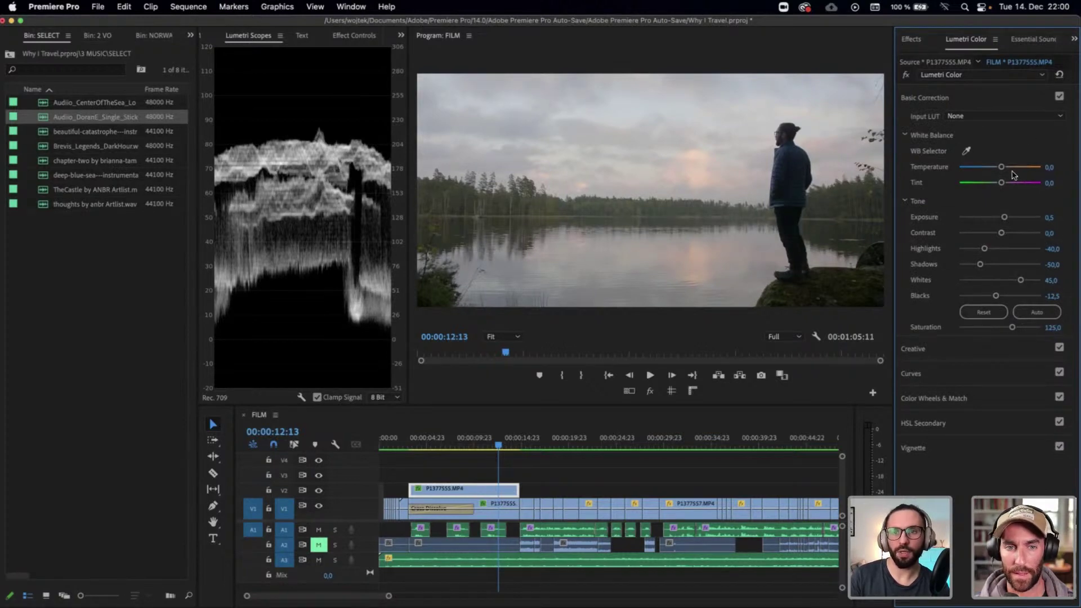
left_click_drag(1001, 170, 1004, 171)
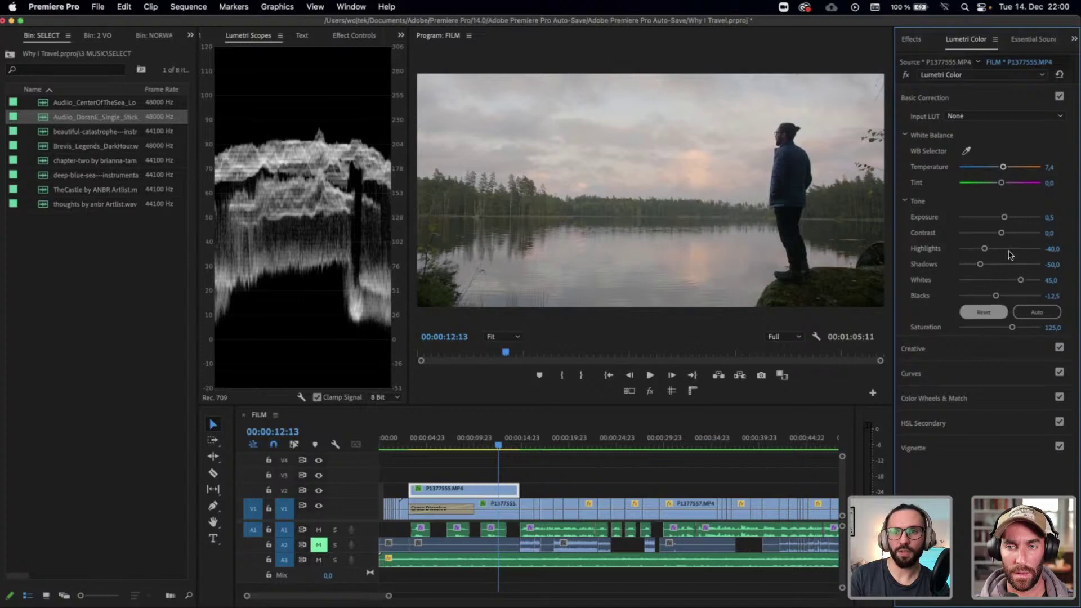
Try a Contrast of 15 on the clip and reset it to 0
left_click_drag(1002, 234, 1007, 233)
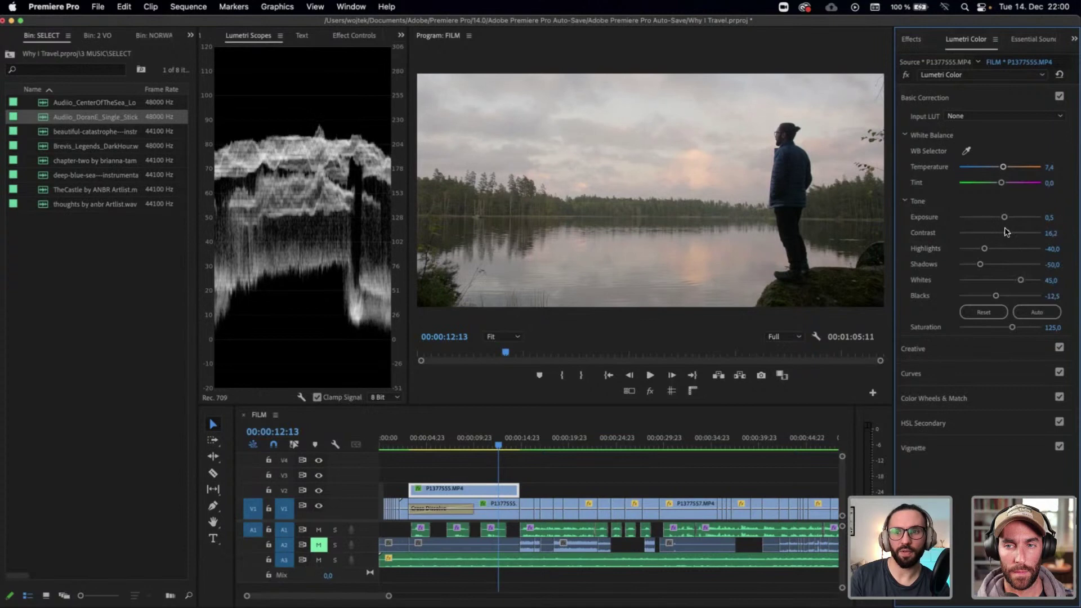
left_click(1058, 230)
type("15")
key("Return")
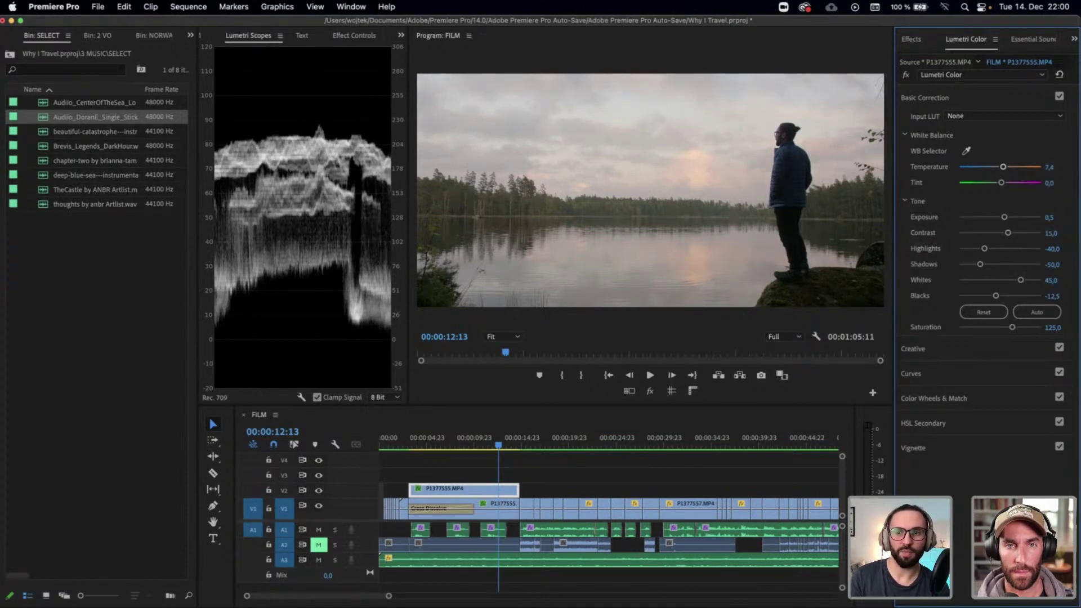
left_click(1051, 233)
type("0")
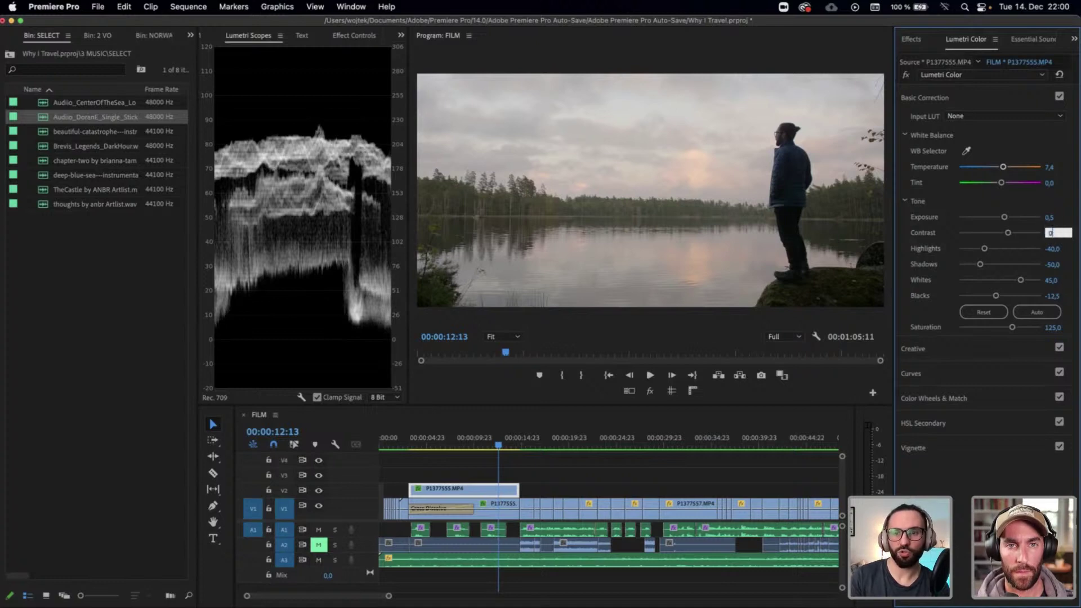
key("Return")
Lower the Shadows to about -54,4 and set the Exposure to 0,3
left_click_drag(980, 264, 978, 266)
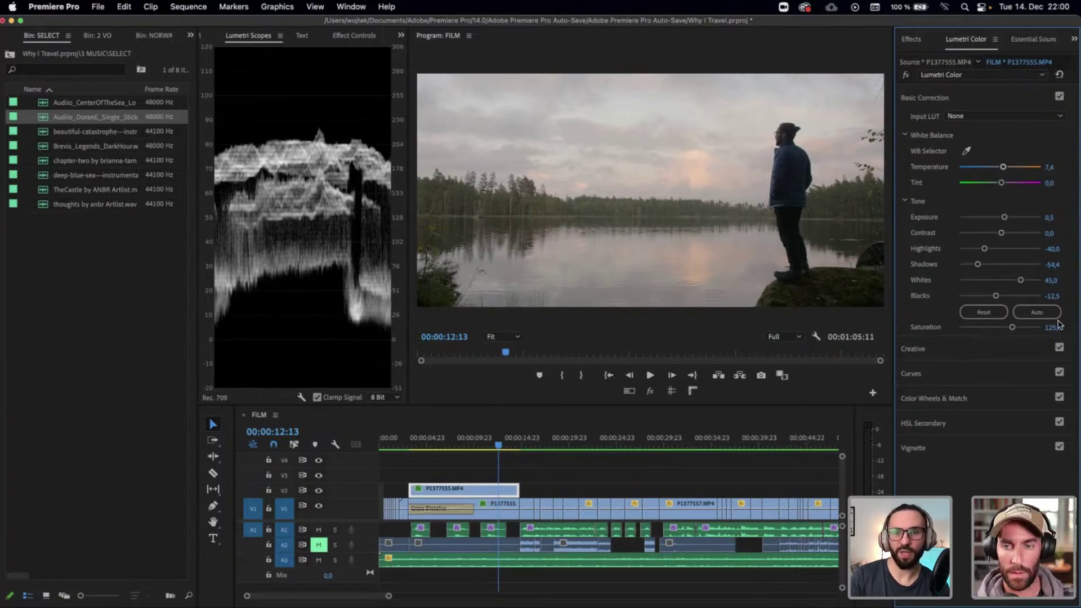
left_click(955, 398)
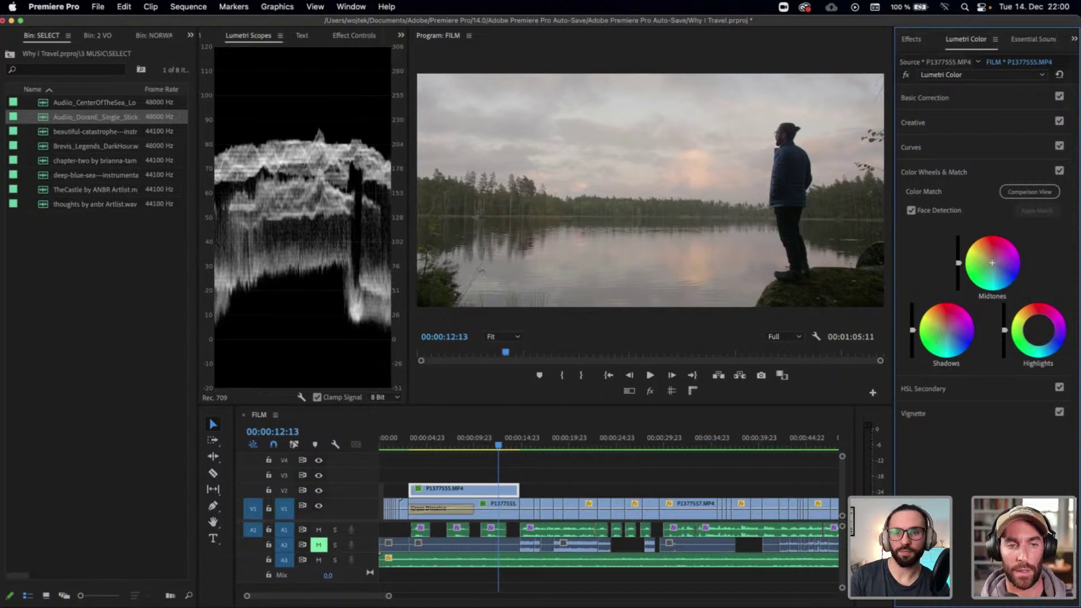
left_click(970, 101)
left_click(1051, 217)
type("0,3")
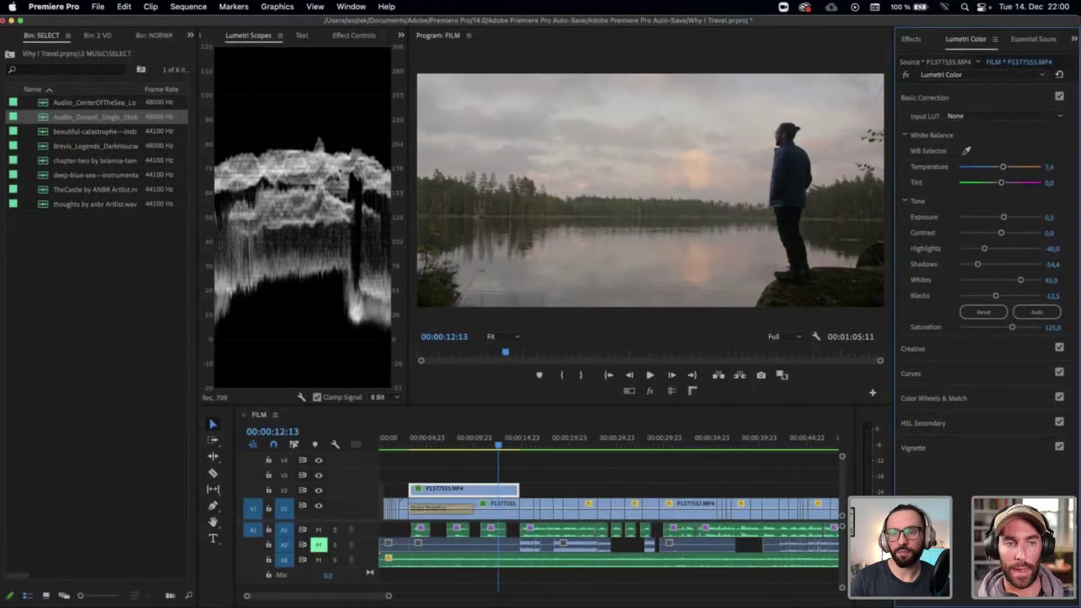
Set the lake clip's Exposure to 0,4
key("BackSpace")
key("BackSpace")
type(",4")
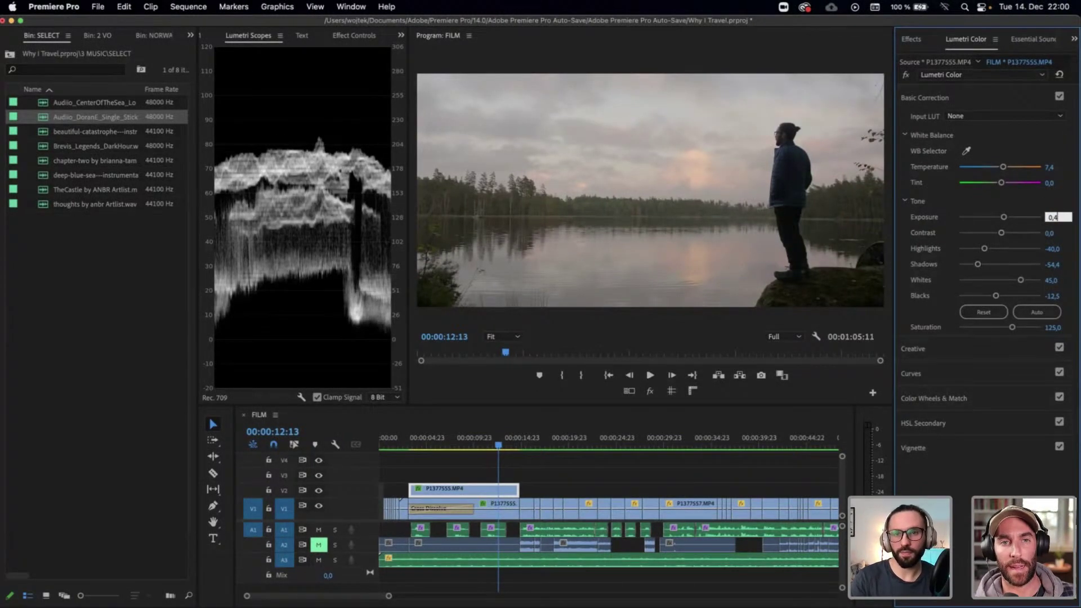
key("Return")
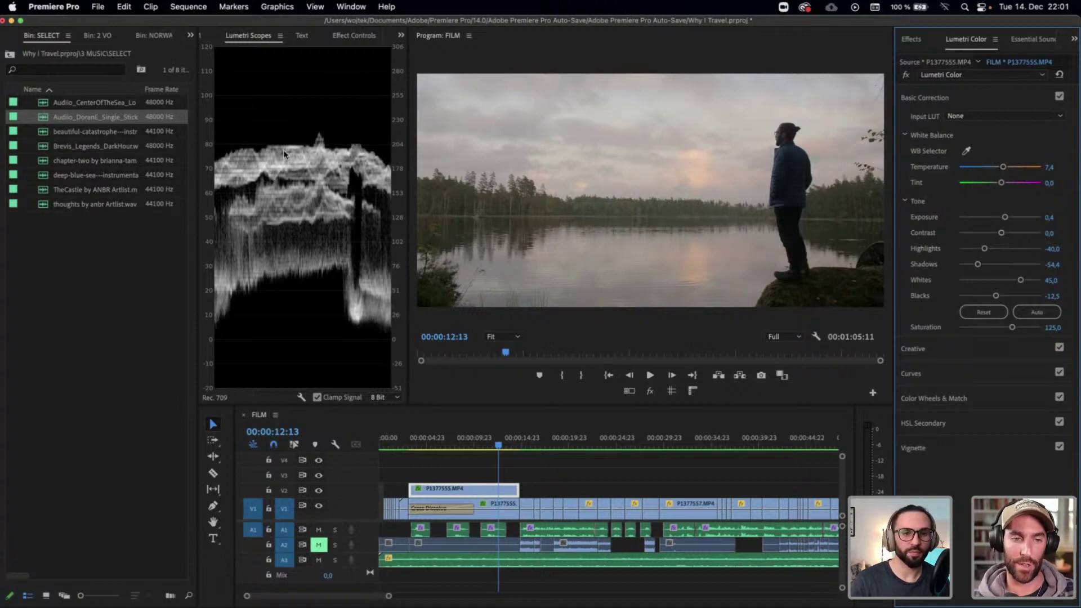
View the Lumetri waveform scope as RGB, and switch its waveform type back to Luma
right_click(313, 199)
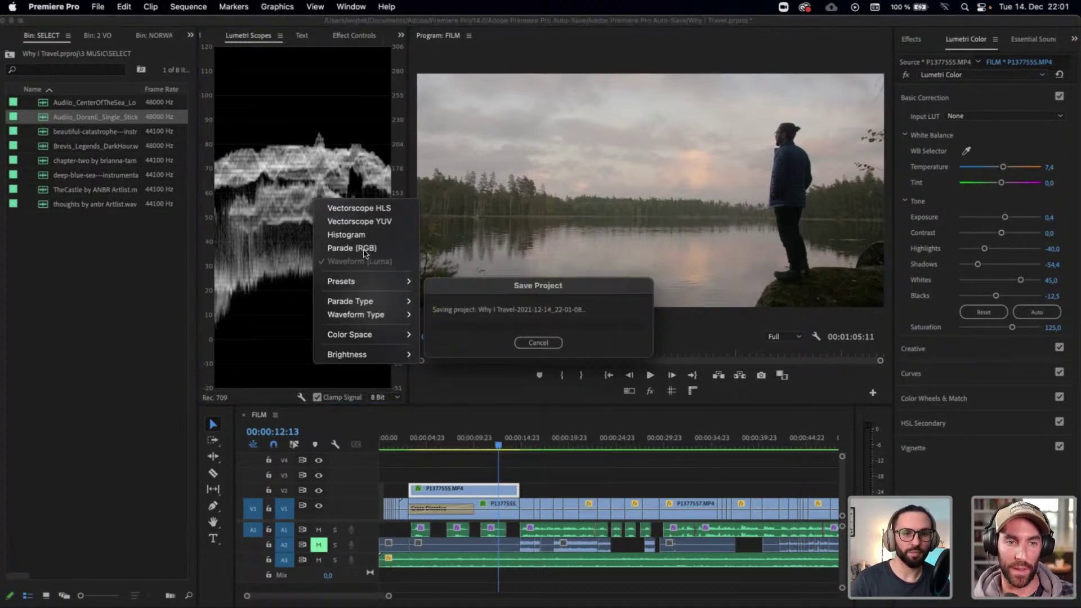
mouse_move(352, 318)
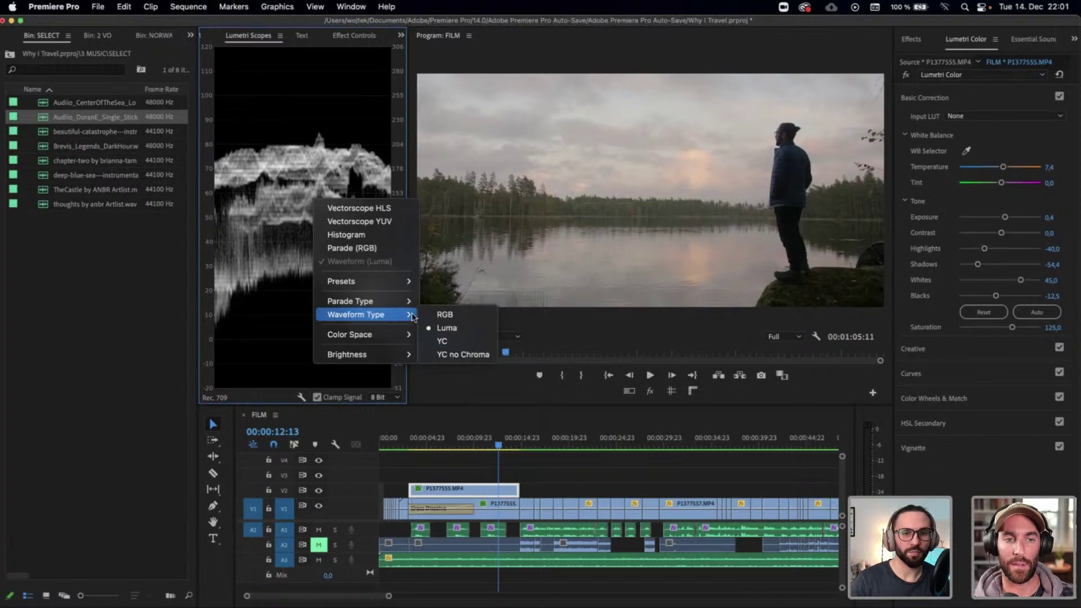
left_click(437, 315)
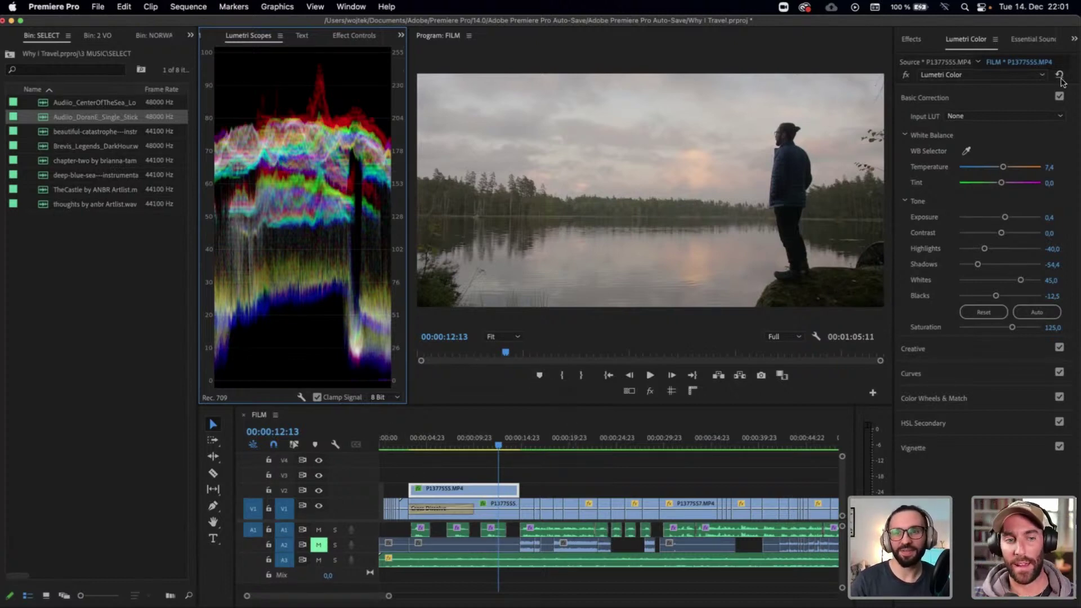
right_click(322, 249)
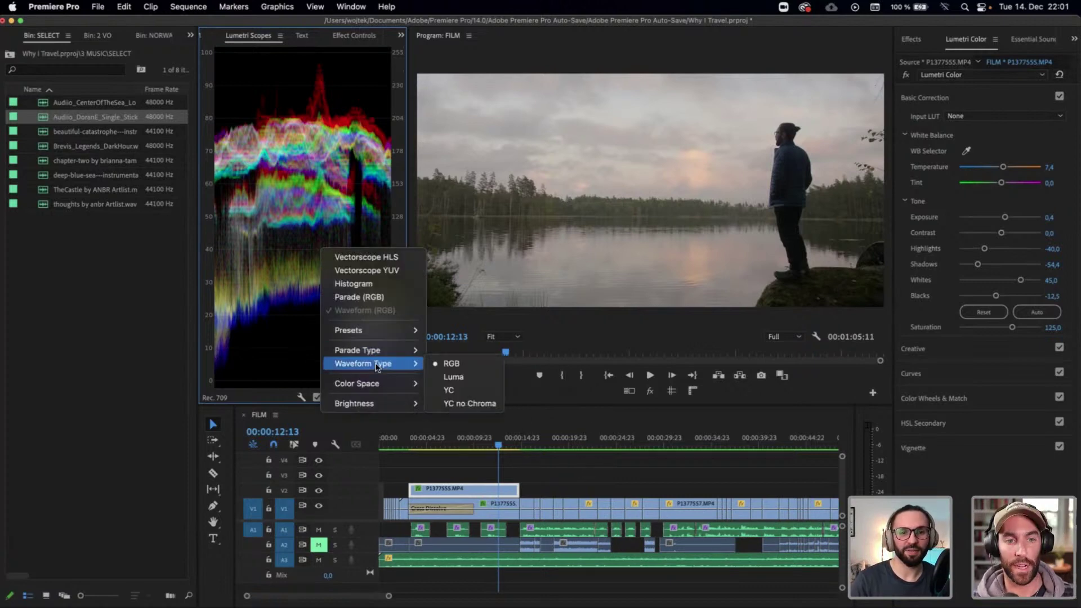
mouse_move(390, 367)
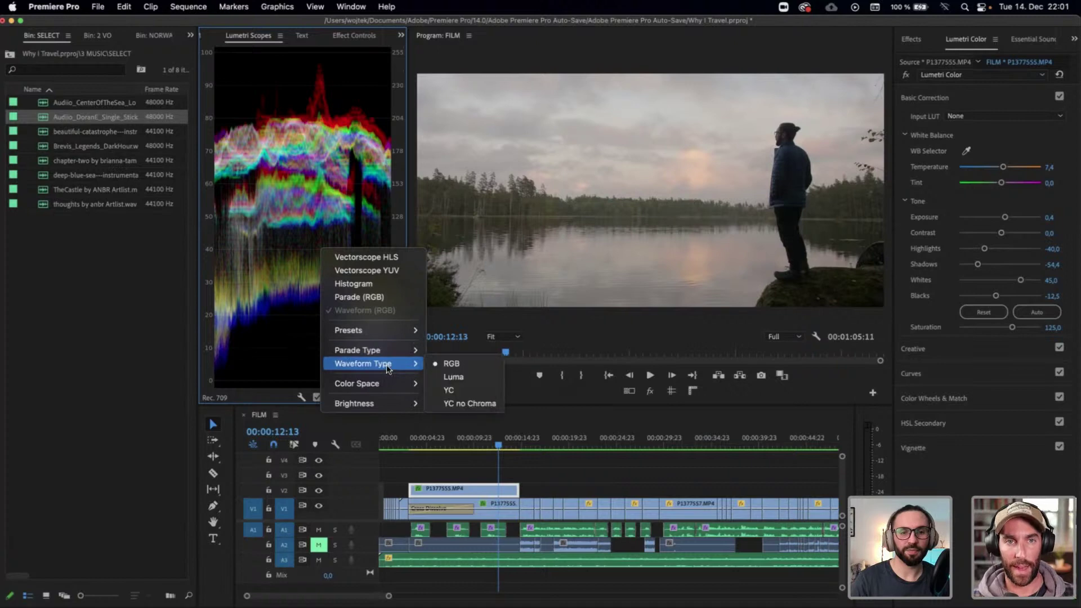
left_click(466, 381)
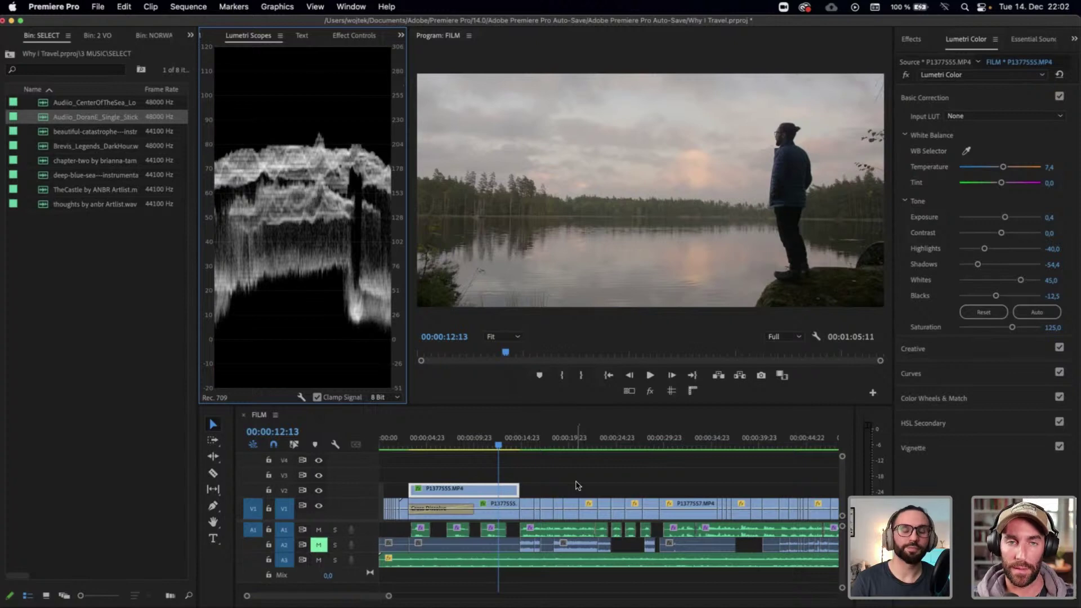
Copy the masked Lumetri Color effect from the original lake clip on V1 onto the regraded copy on V2
left_click(501, 508)
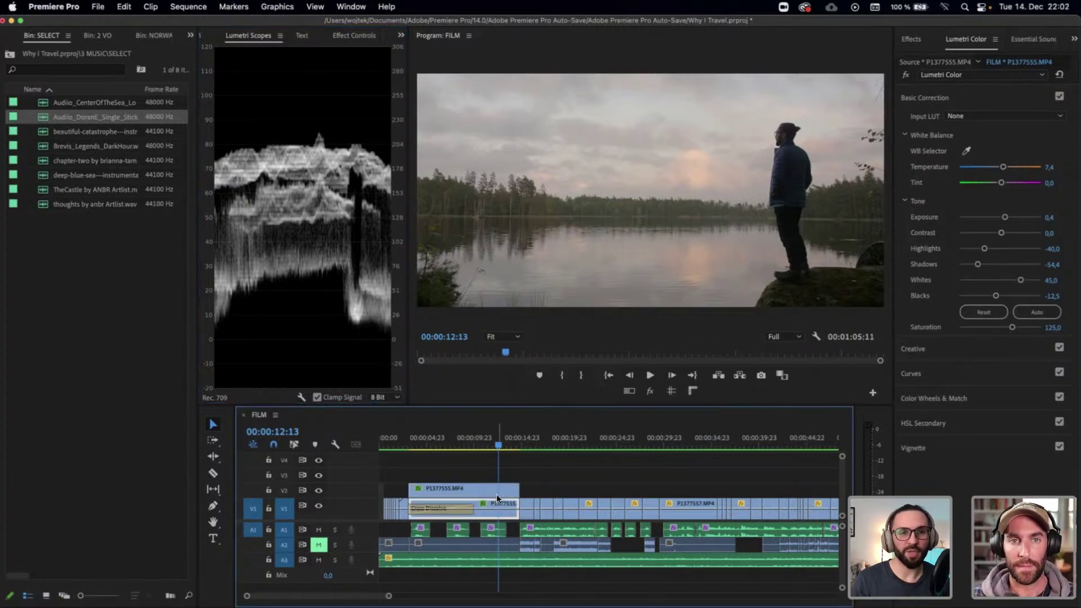
left_click(355, 36)
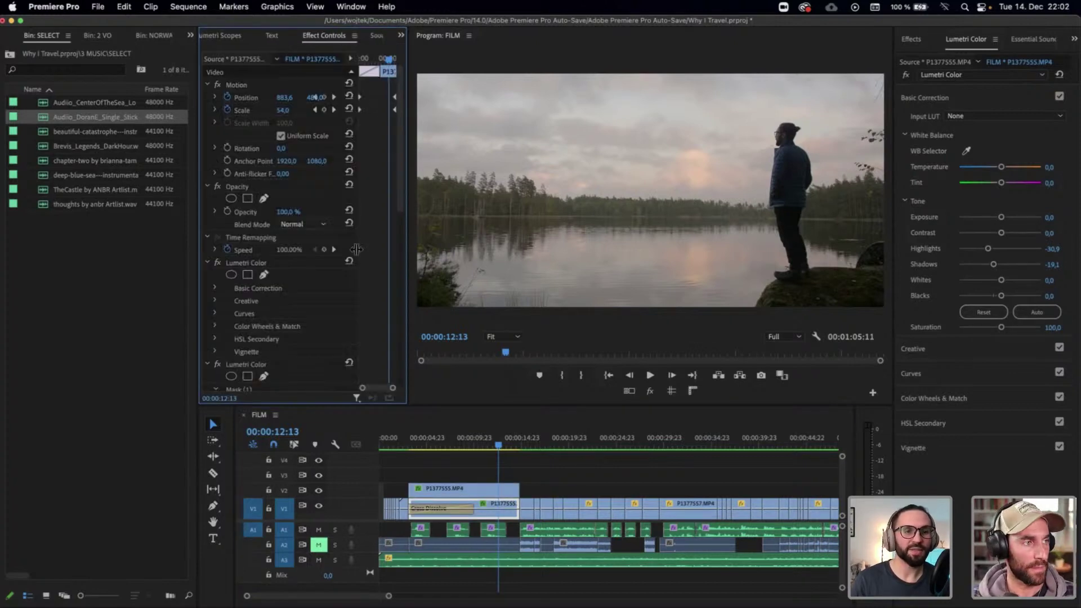
scroll(356, 253, "down", 10)
left_click(241, 135)
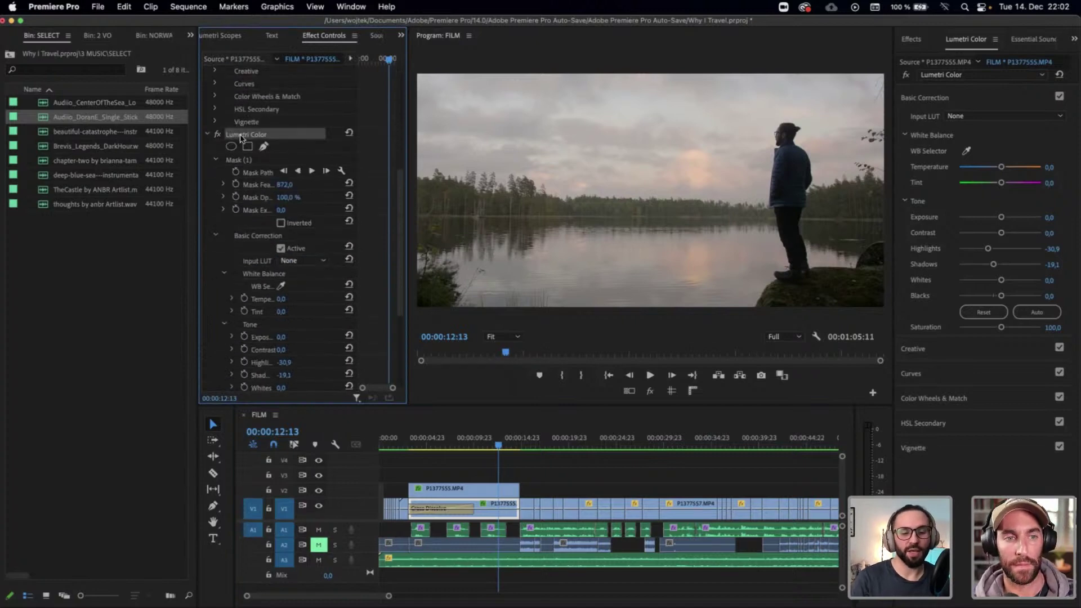
left_click(566, 485)
left_click(494, 492)
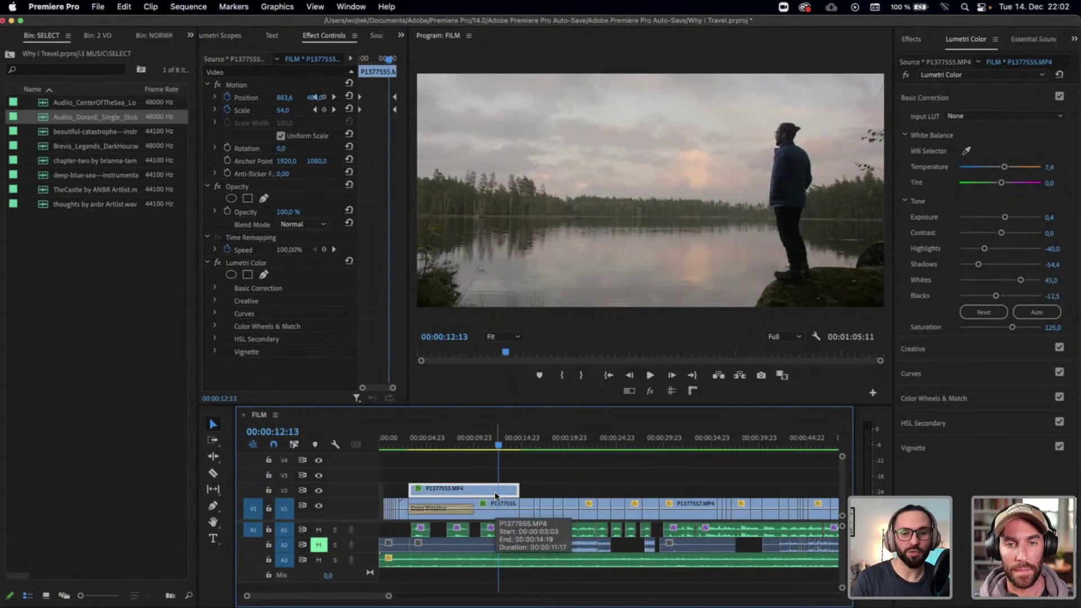
scroll(376, 304, "down", 5)
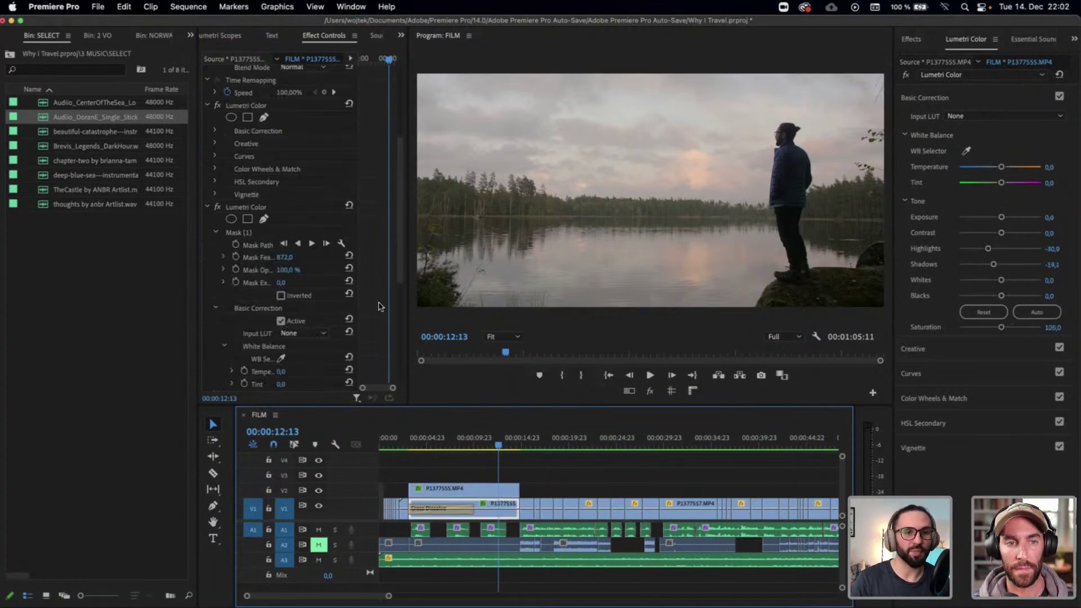
left_click(240, 208)
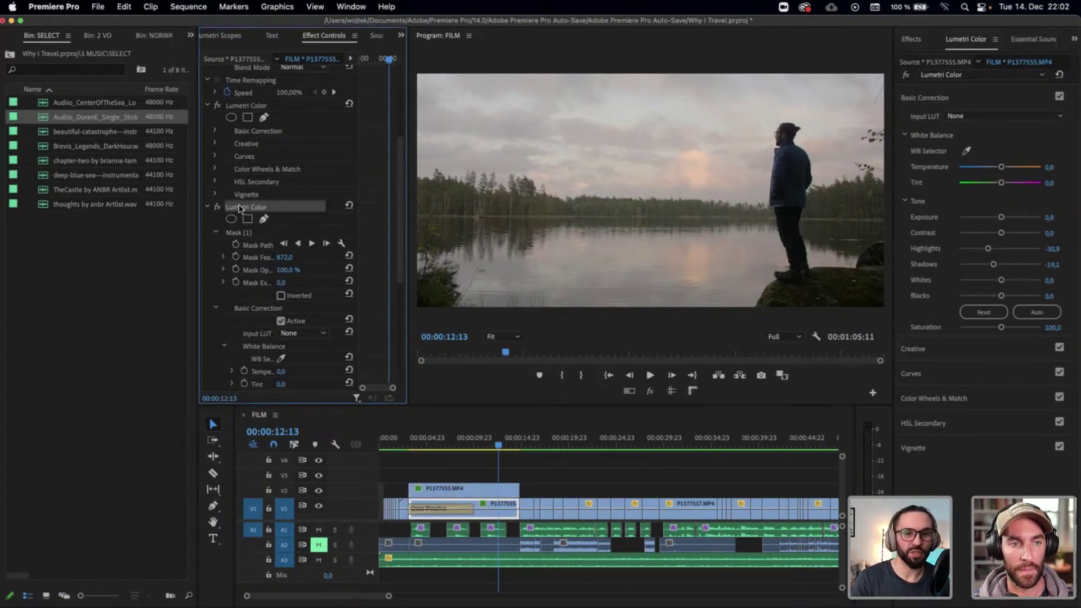
left_click(649, 455)
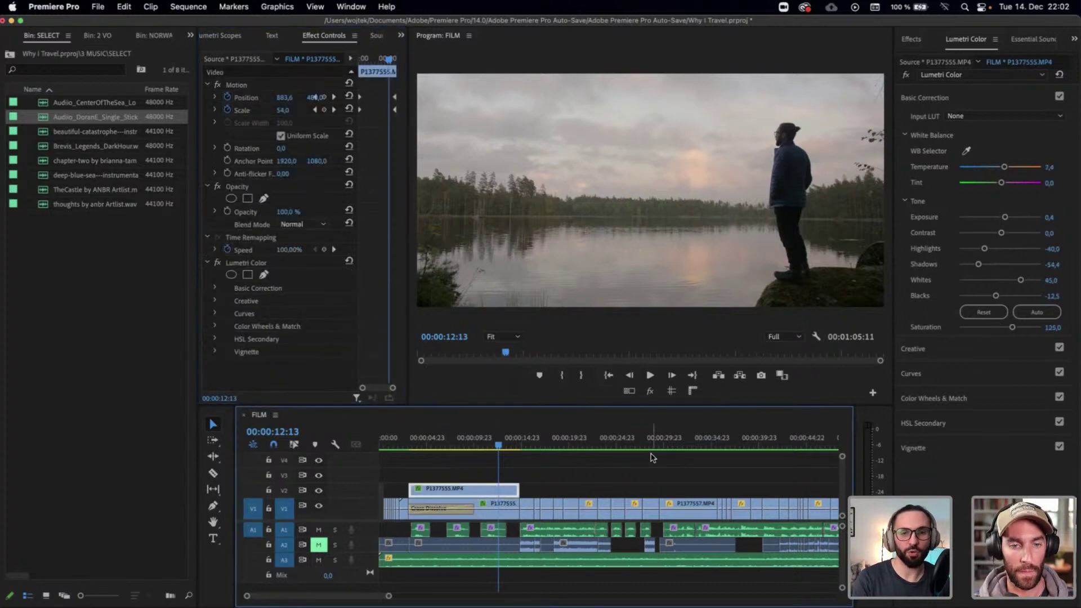
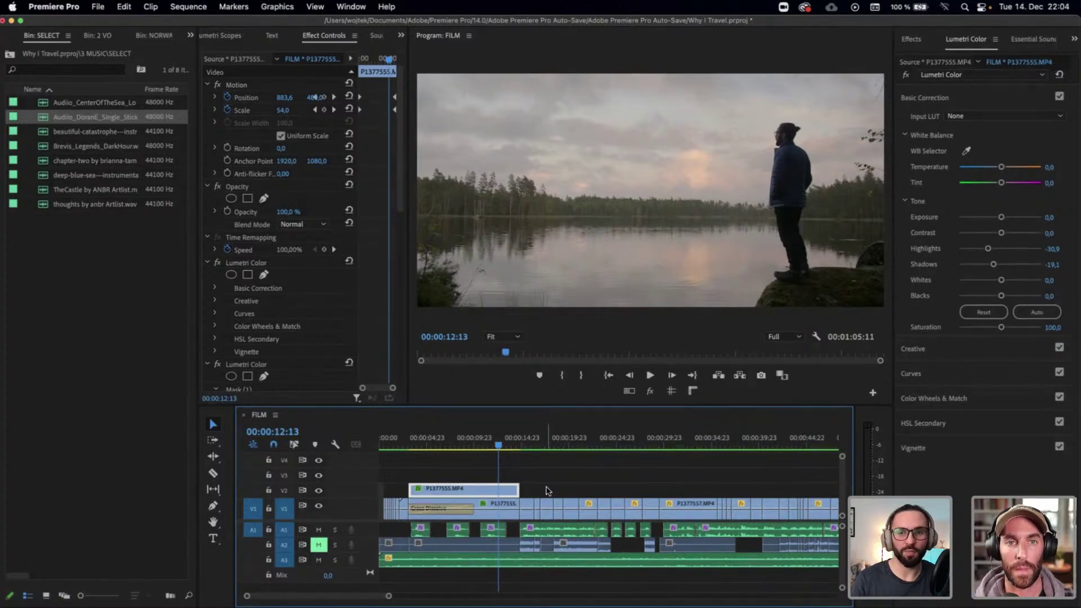
Compare the new grade with the original by repeatedly hiding and showing track V2
left_click(319, 492)
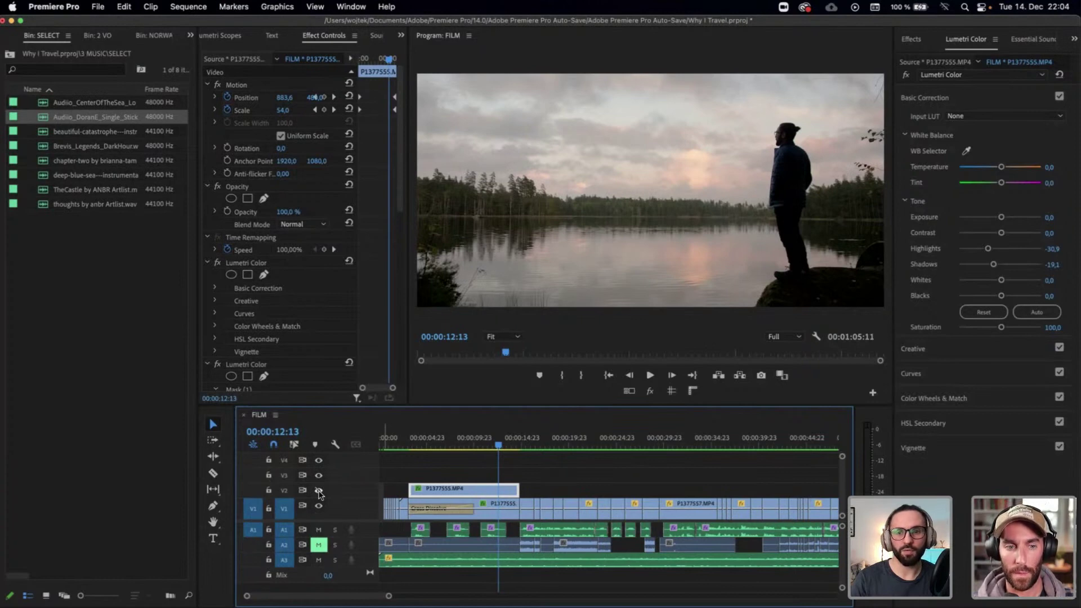
left_click(319, 492)
left_click(319, 492)
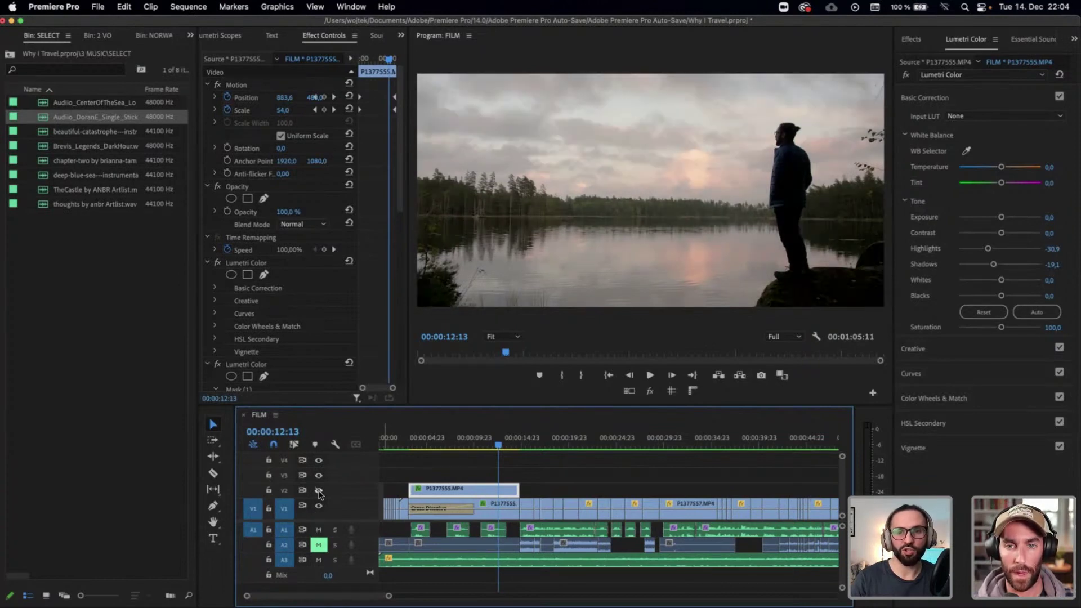
left_click(319, 492)
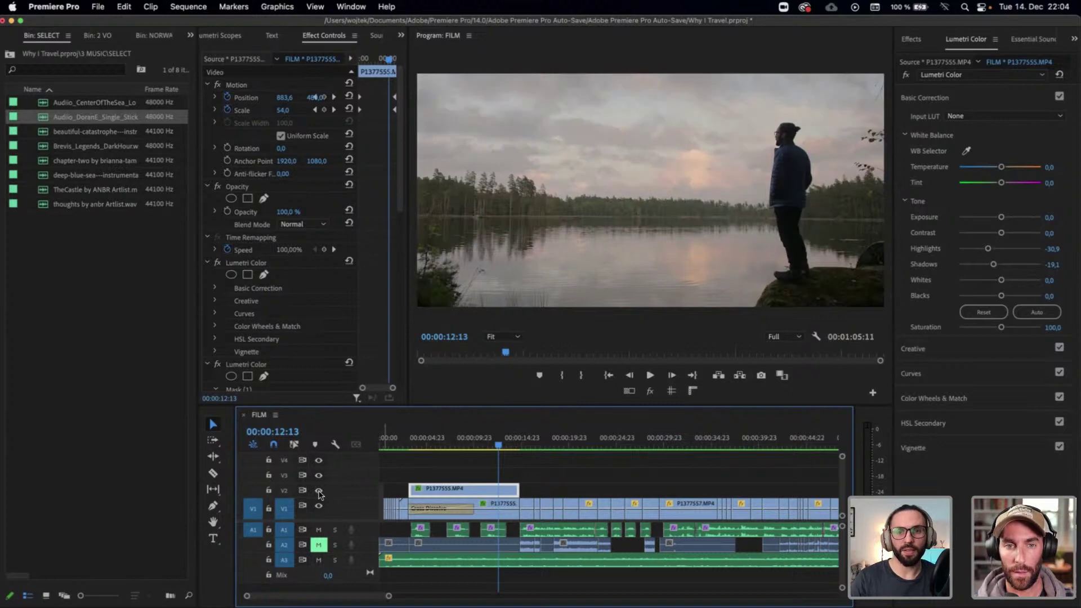
left_click(319, 492)
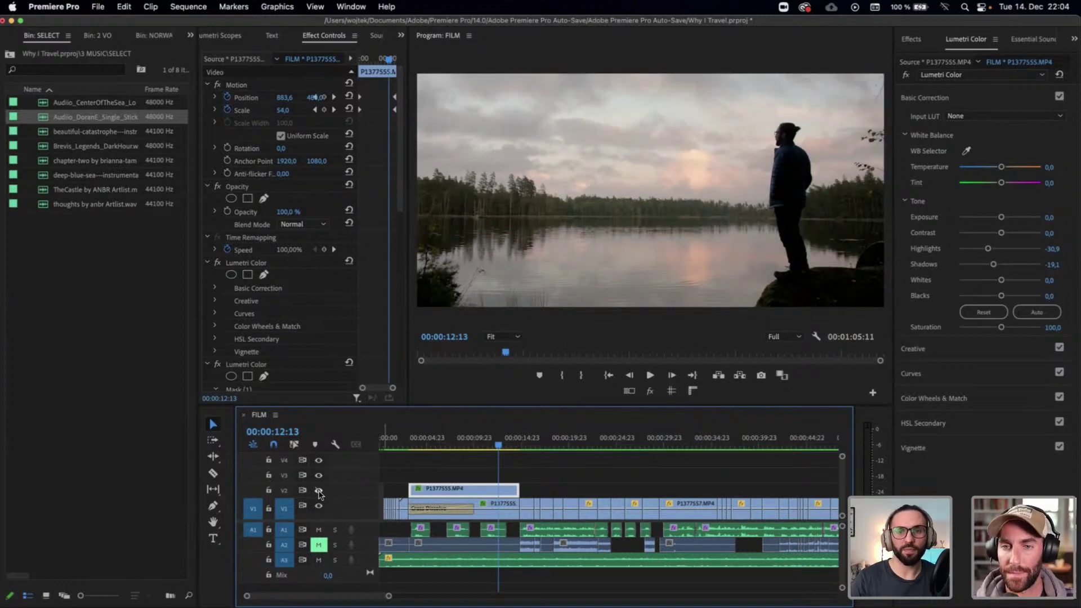
left_click(319, 492)
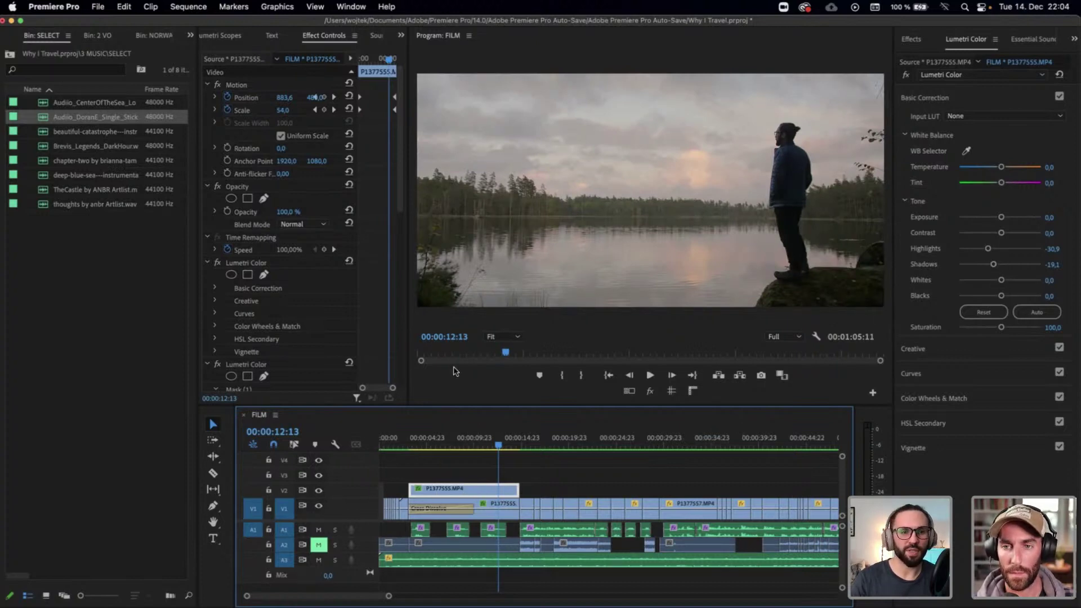
Lower the Shadows in the V2 clip's first Lumetri Color effect to -69,4 and compare the result with the original grade
left_click(216, 289)
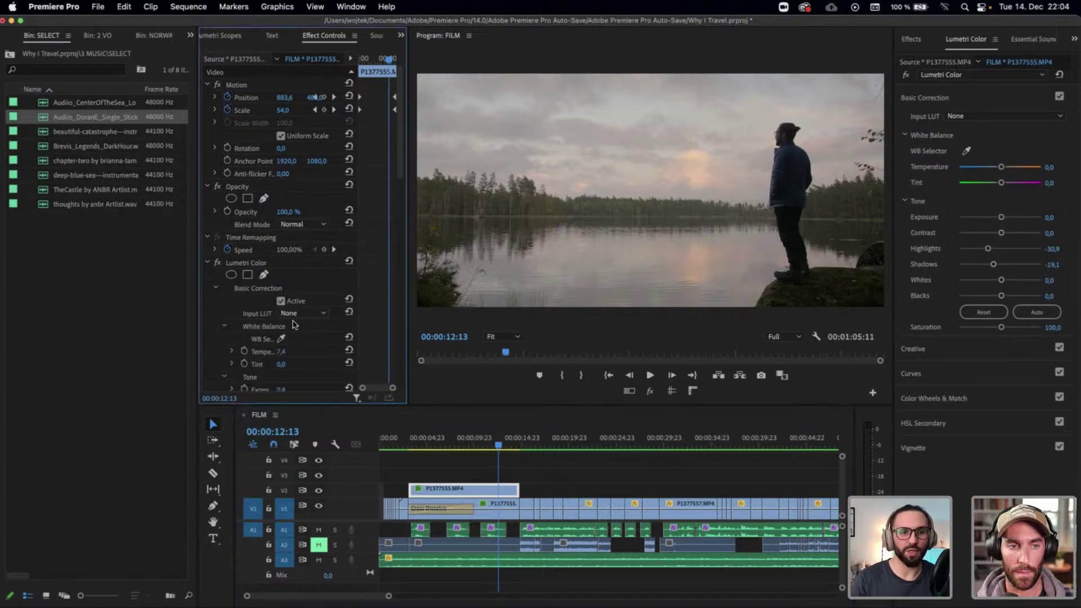
scroll(294, 325, "down", 5)
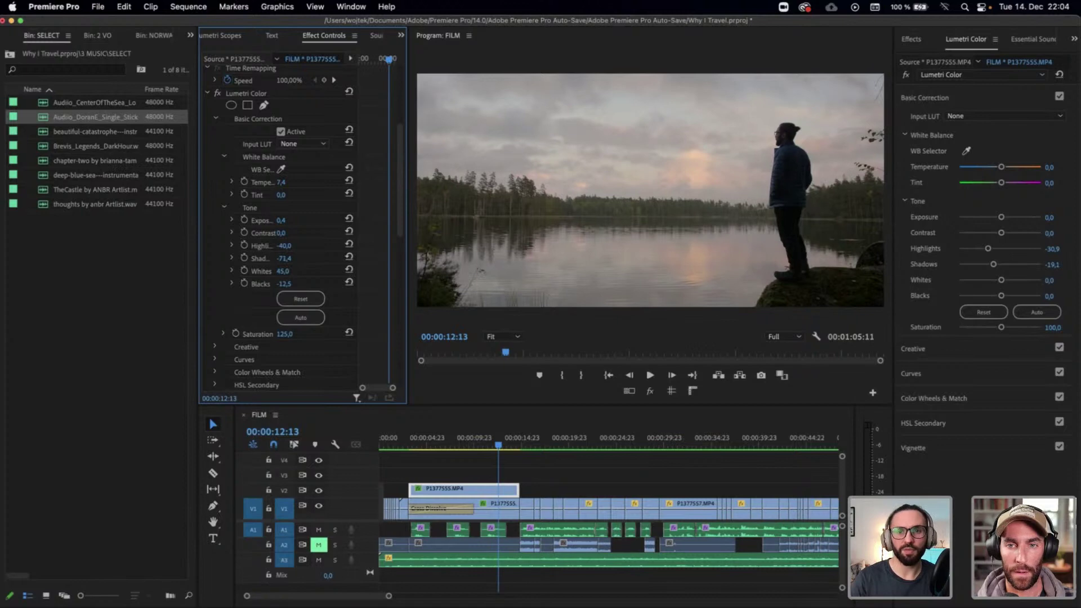
left_click(318, 491)
left_click(319, 491)
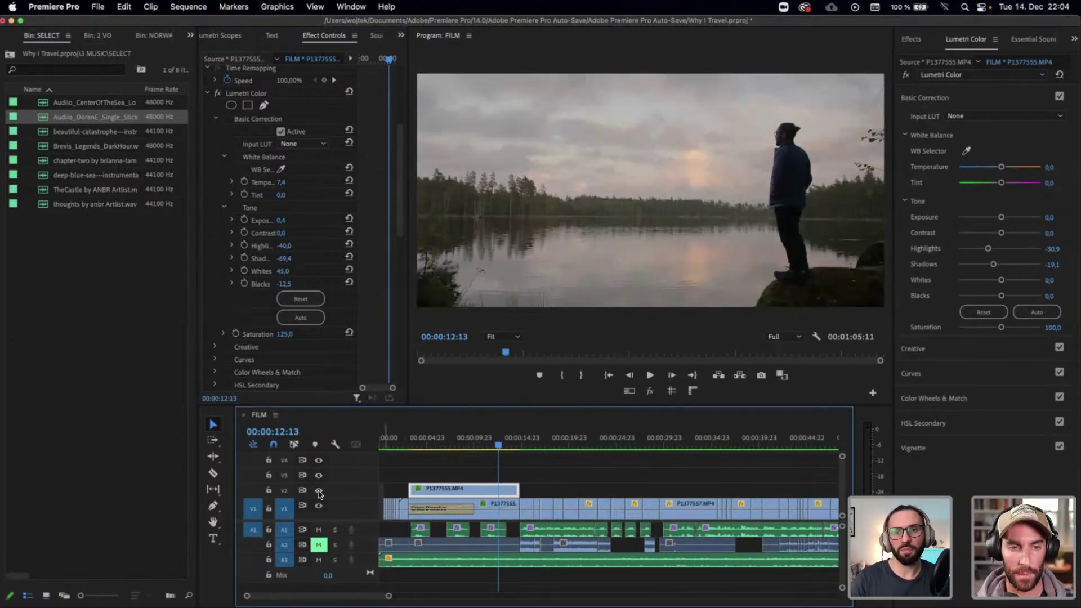
left_click(318, 491)
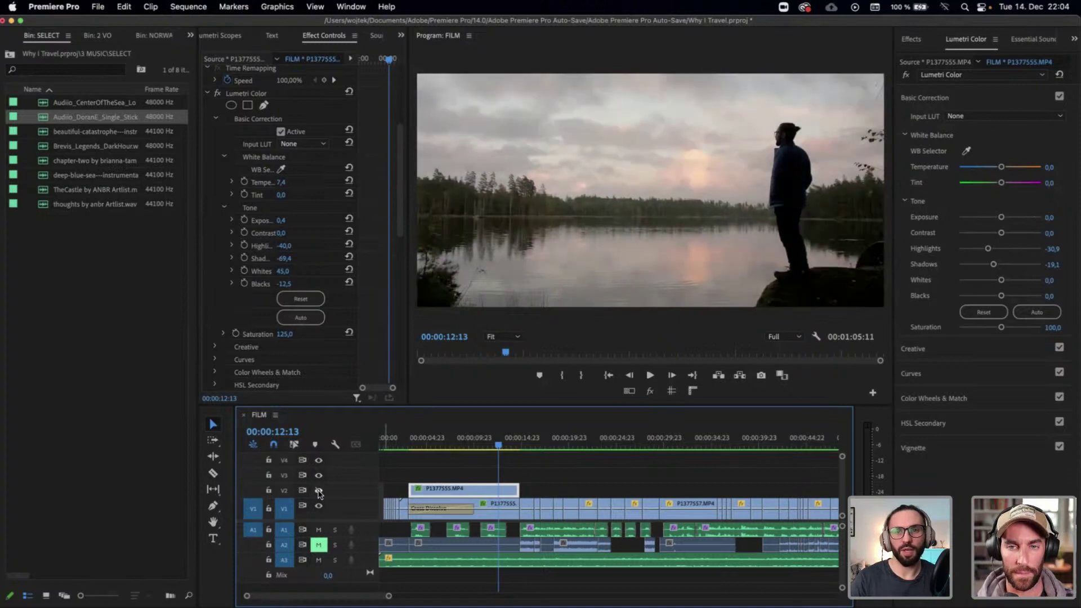
left_click(319, 492)
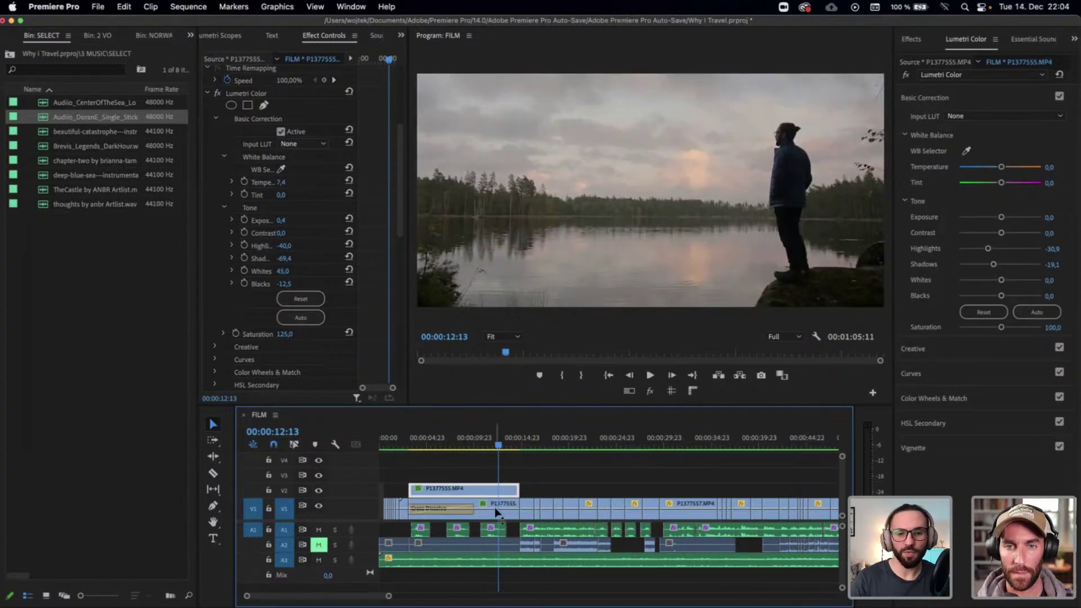
Move the regraded lake clip from V2 down onto V1, overwriting the original clip
key("=")
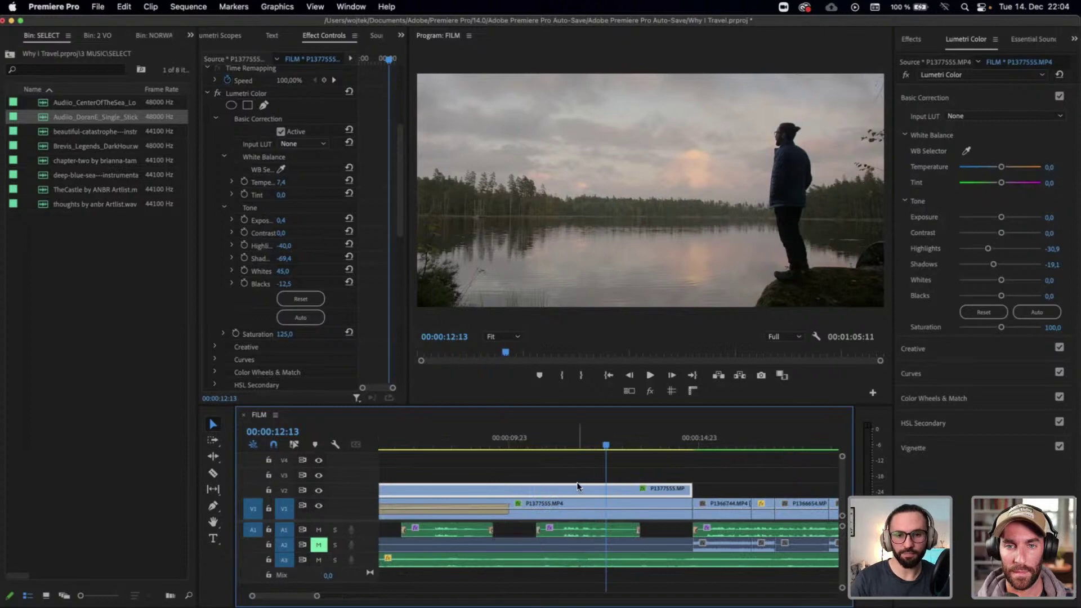
left_click_drag(578, 490, 580, 507)
left_click_drag(455, 489, 454, 511)
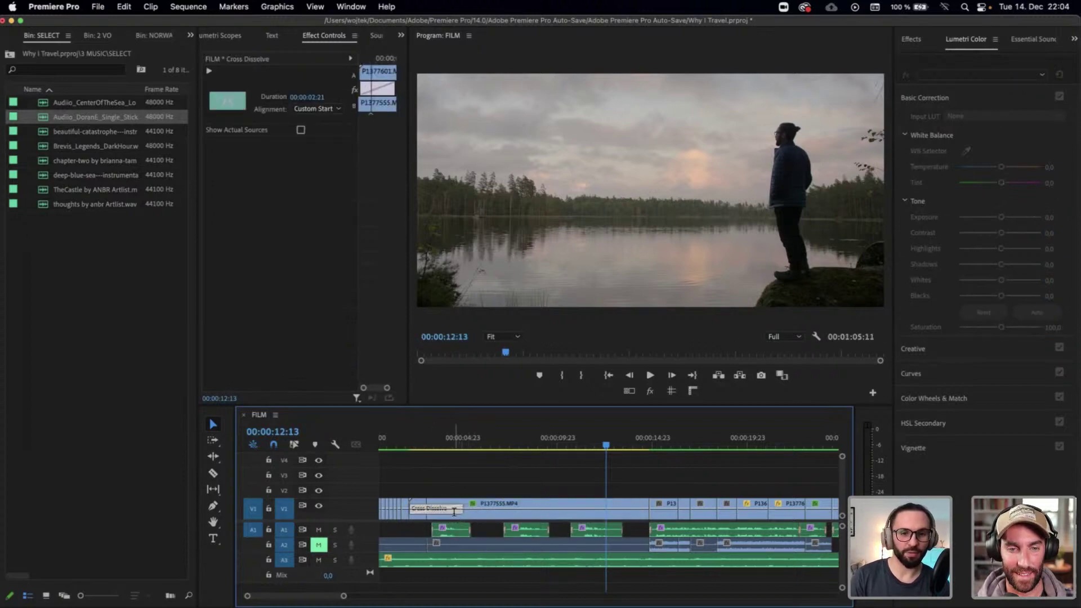
Set the duration of the cross dissolve into the lake clip to 00:00:00:06
double_click(454, 512)
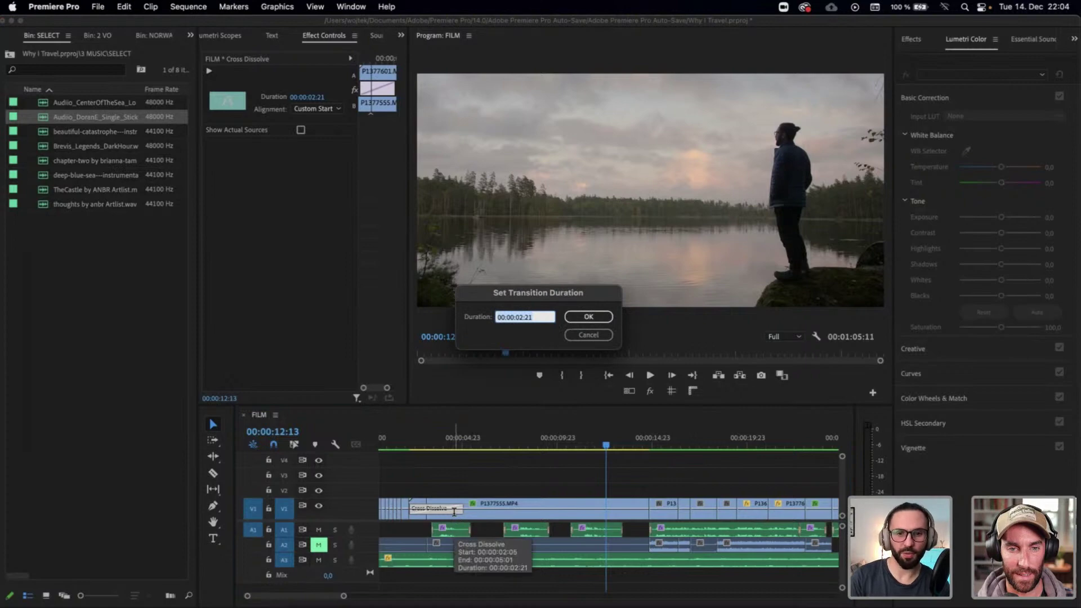
key("BackSpace")
type("6")
key("Return")
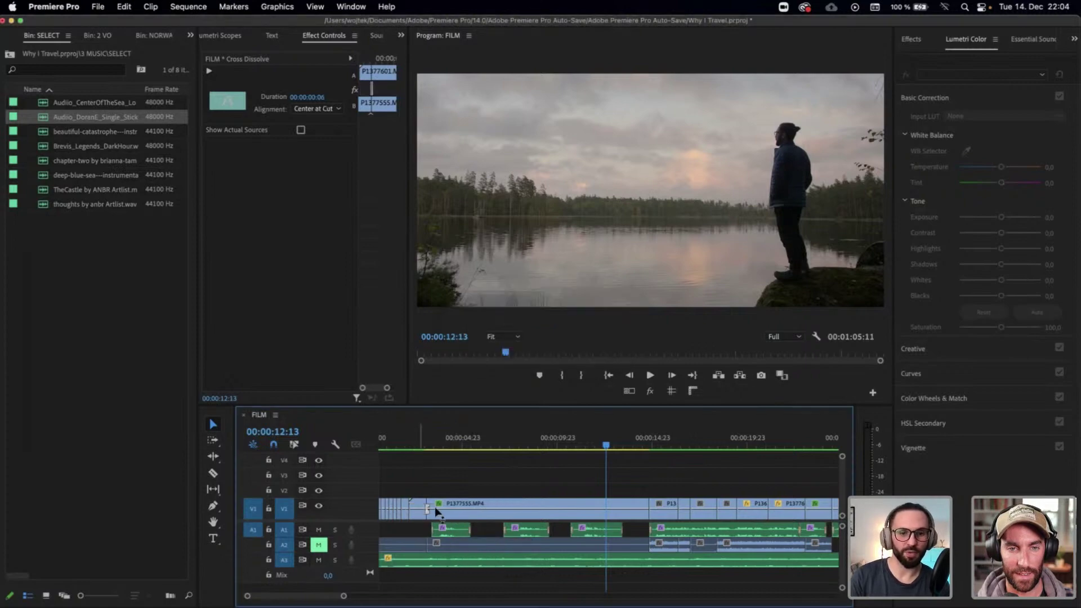
Set the duration of the cross dissolve into the lake clip to six seconds (00:00:06:00)
double_click(427, 512)
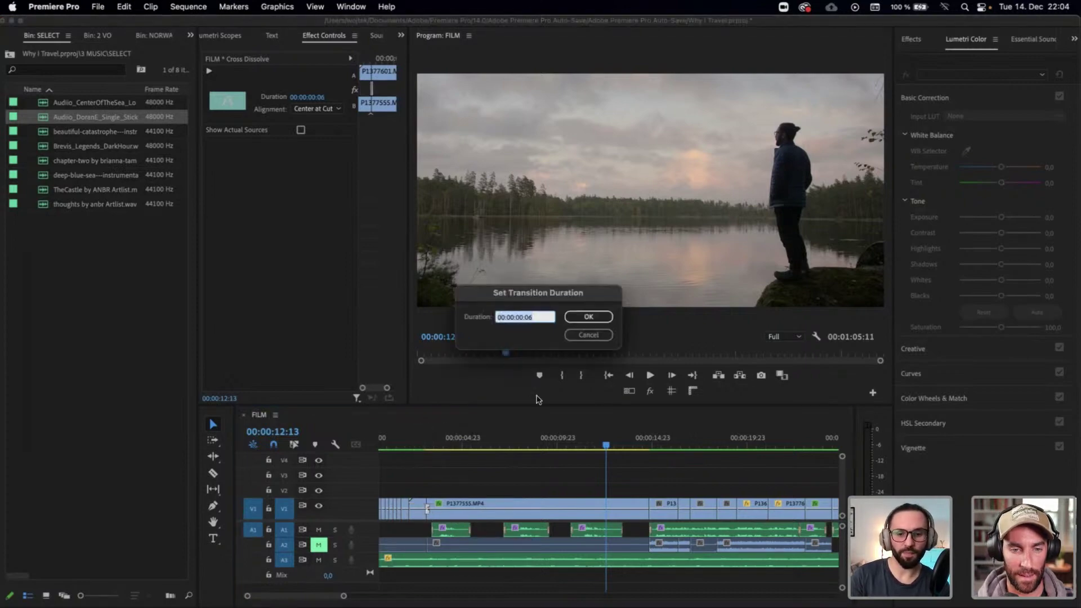
key("BackSpace")
type("6:")
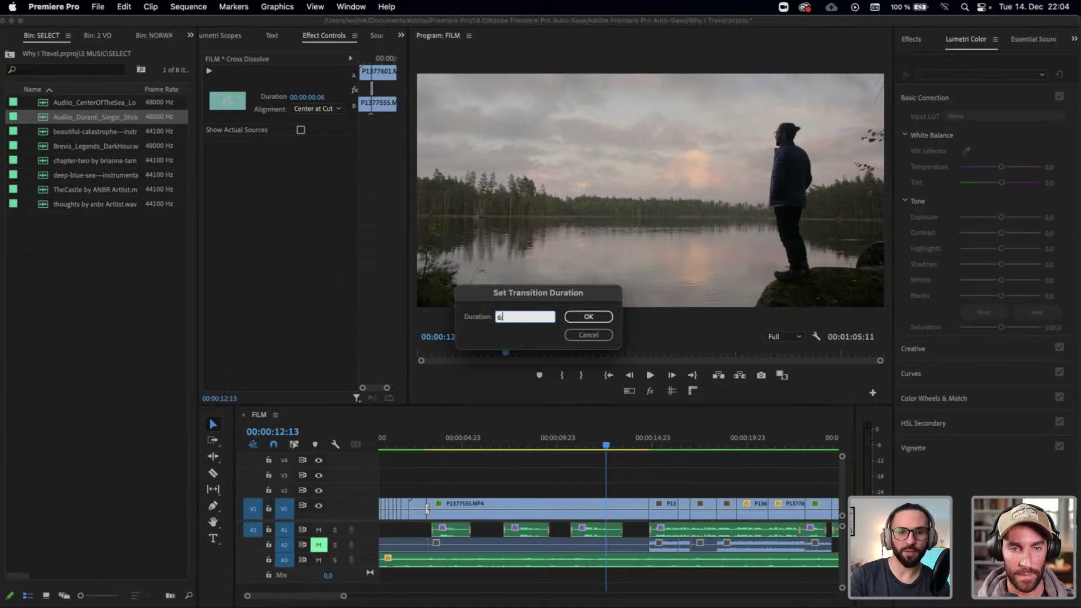
type("00")
key("Return")
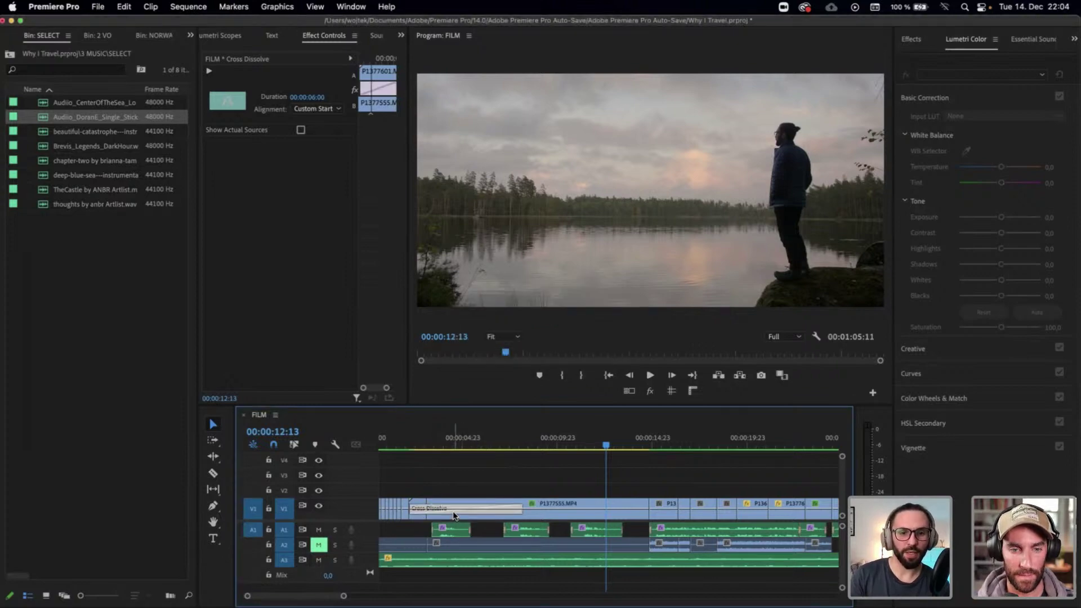
Shift the cross dissolve so that it starts at the cut, and select the lake clip on V1
left_click_drag(454, 515, 526, 514)
key("minus")
key("minus")
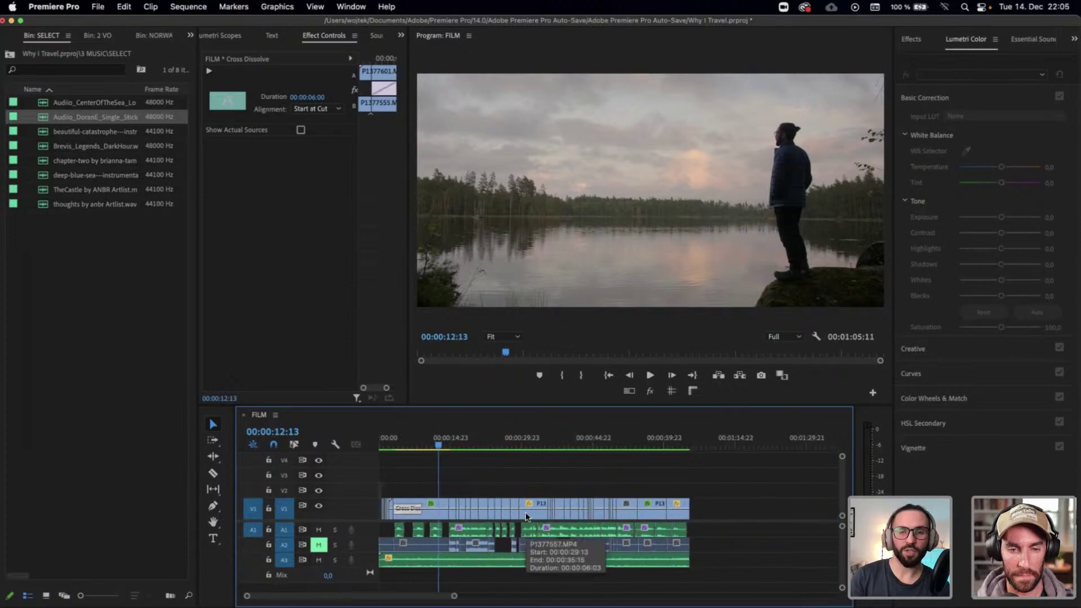
left_click(427, 506)
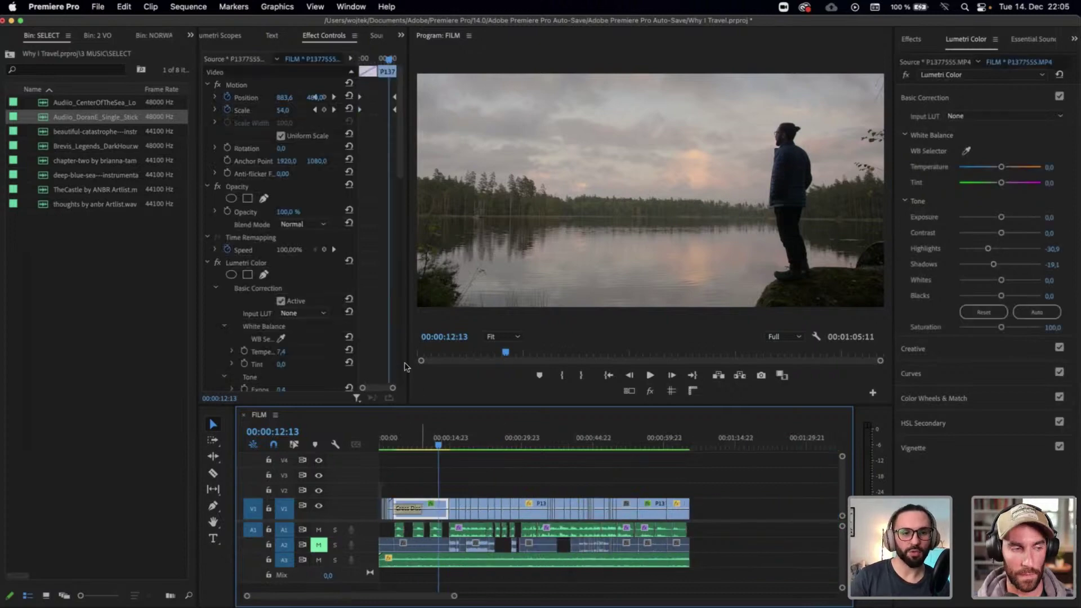
Return to the root level of the Why I Travel project, out of the music bin
scroll(338, 281, "down", 5)
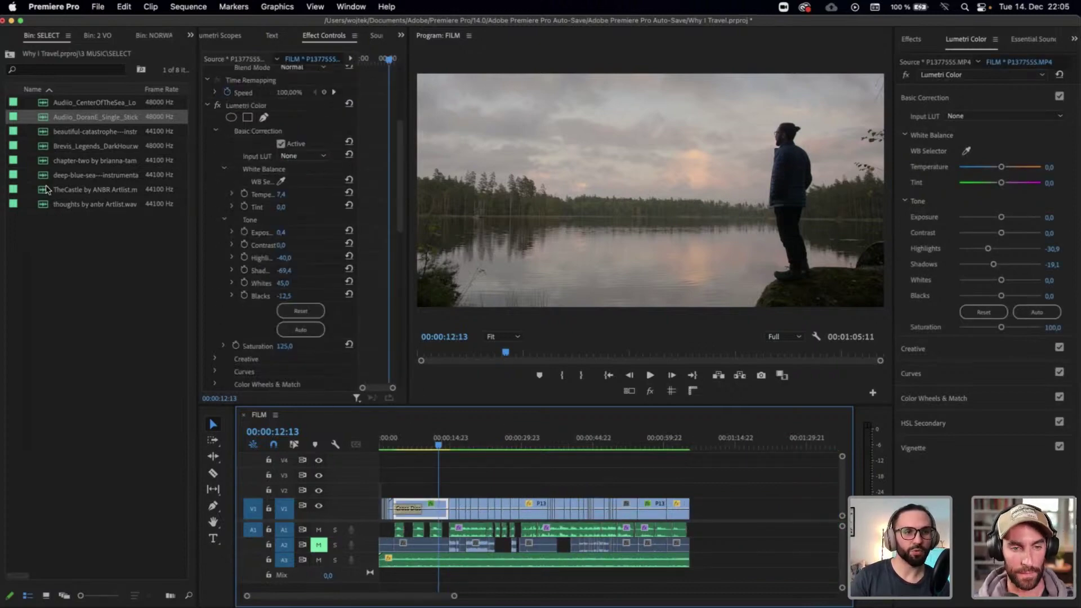
left_click(9, 54)
left_click(10, 54)
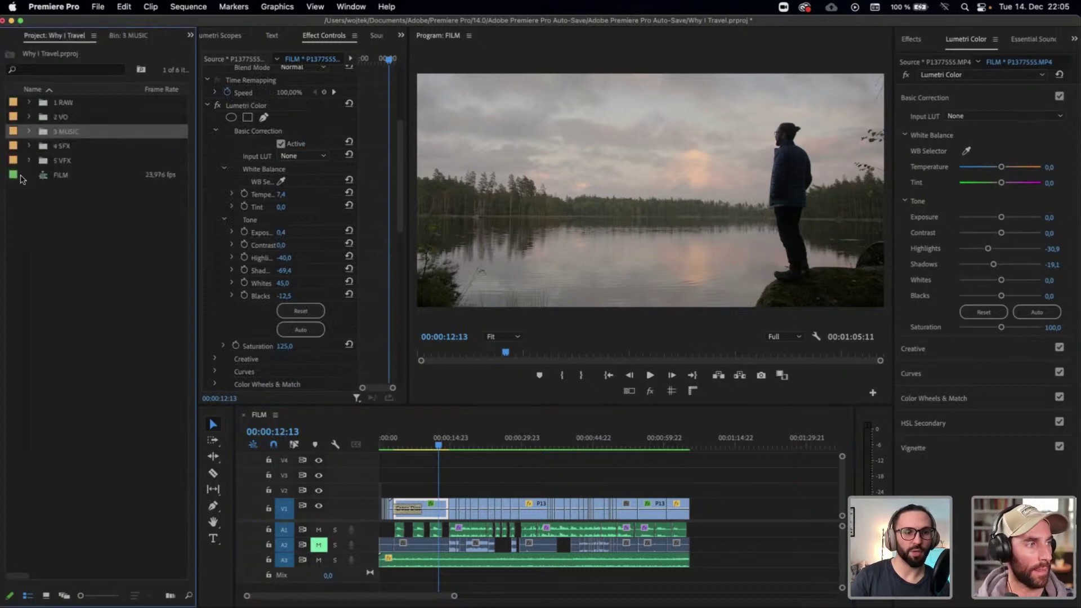
left_click(50, 237)
right_click(51, 237)
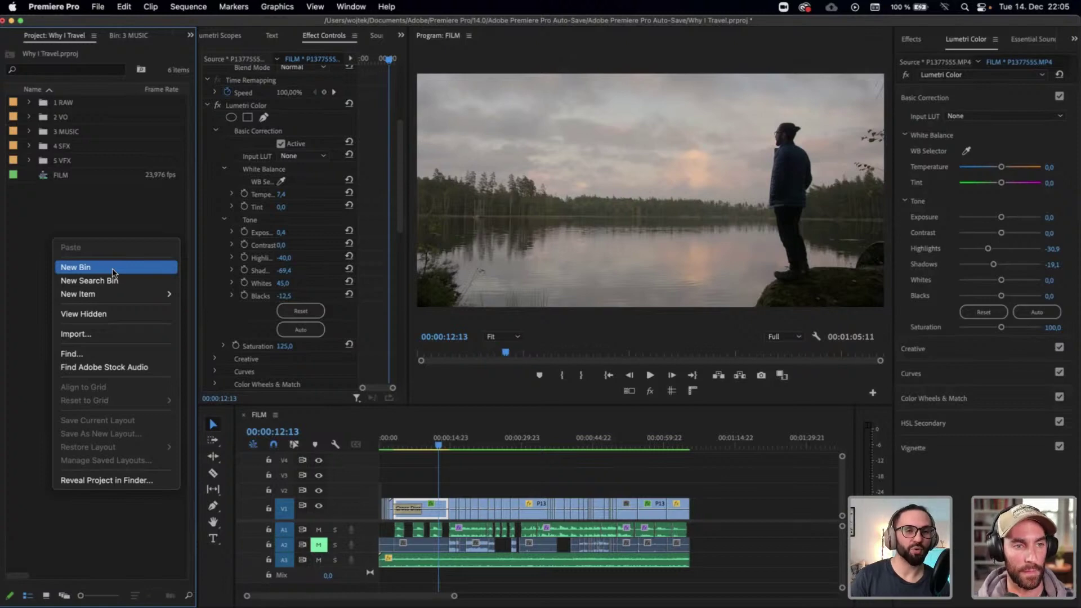
mouse_move(115, 300)
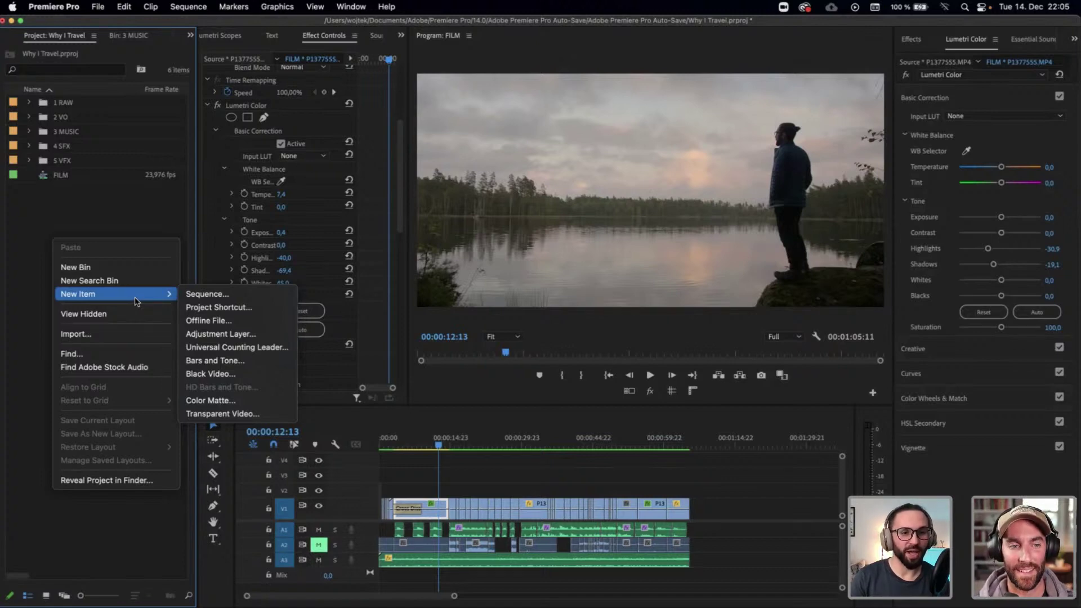
left_click(197, 338)
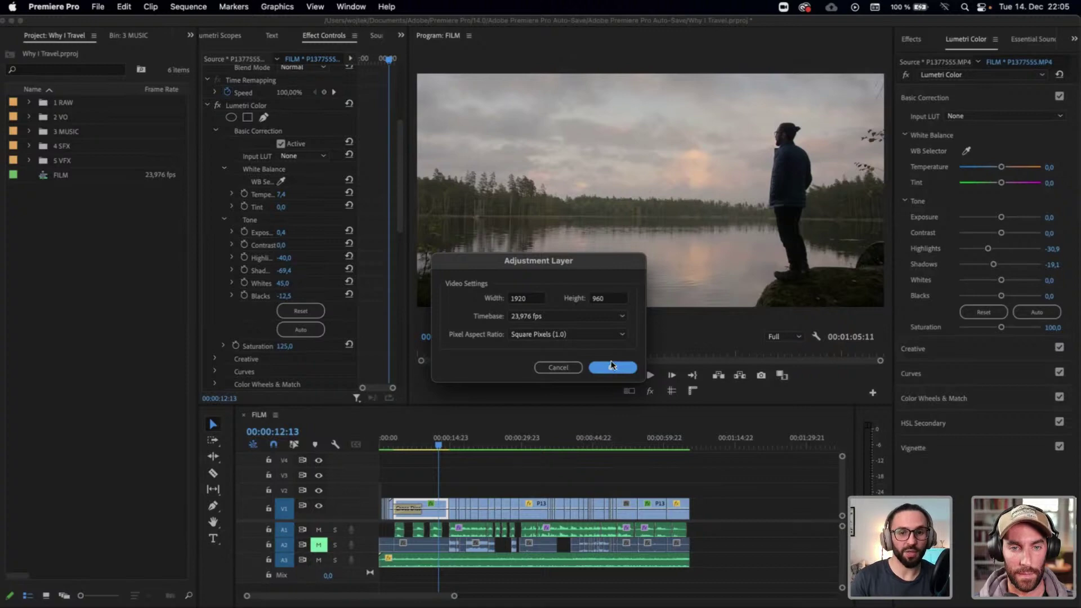
left_click(558, 367)
Create an adjustment layer of 1920 x 960 at 23,976 fps with square pixels (1.0)
right_click(151, 322)
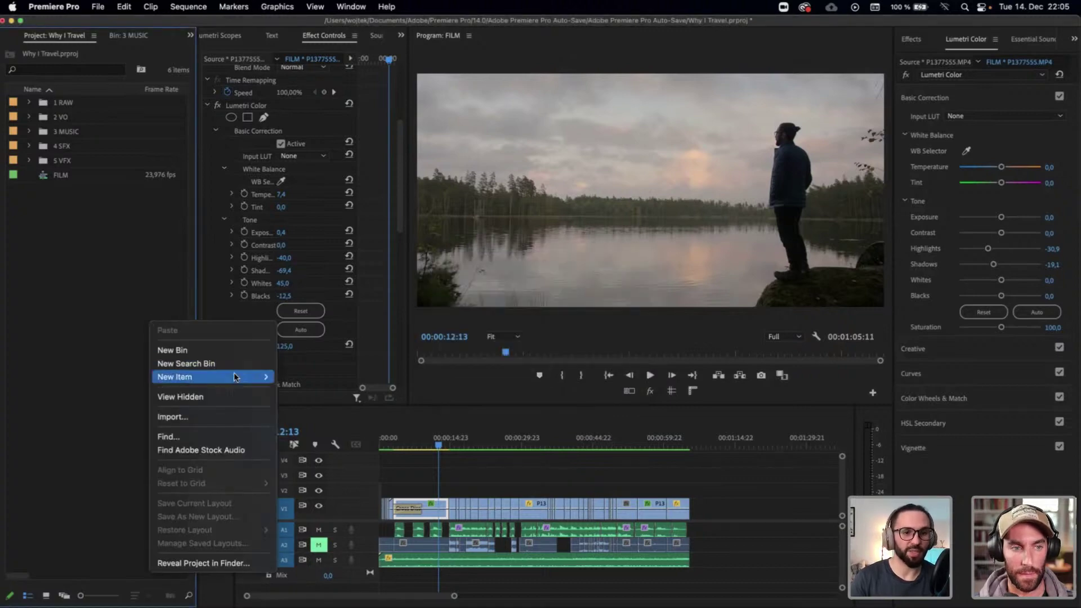
mouse_move(235, 377)
left_click(332, 417)
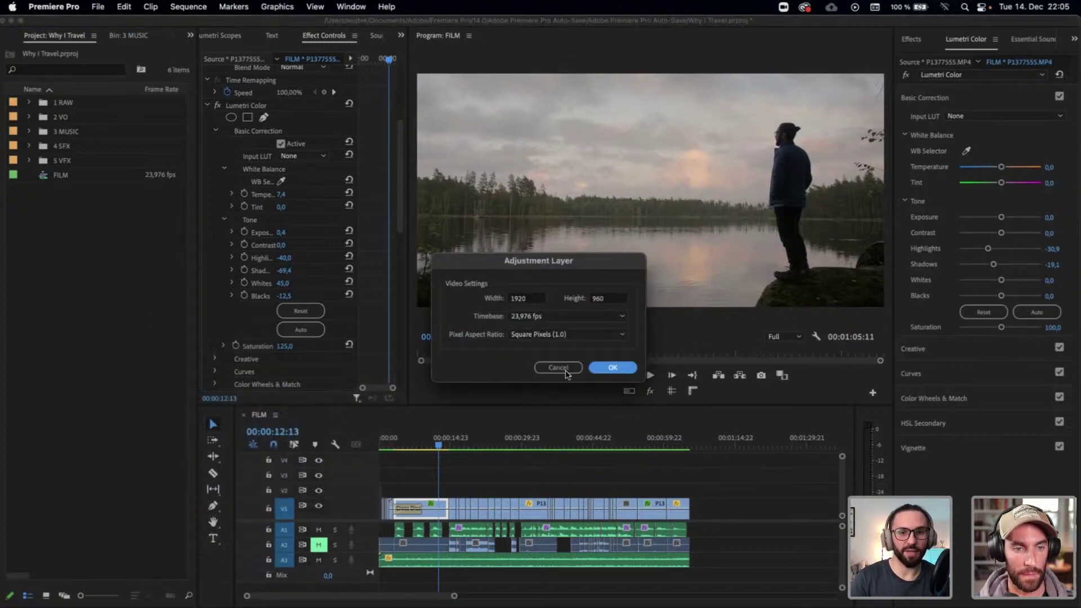
left_click(613, 368)
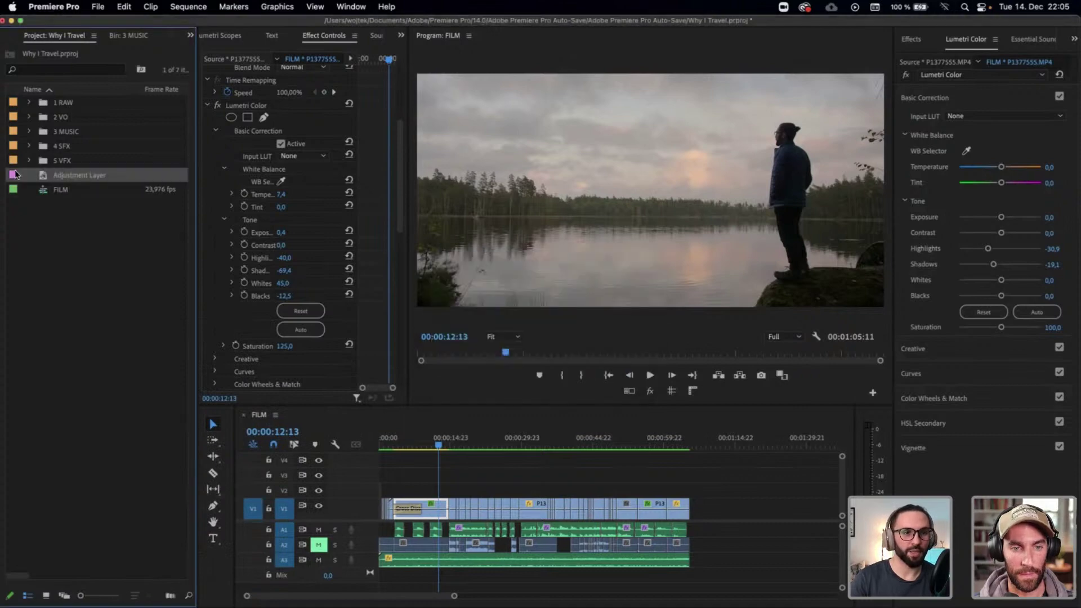
Place the adjustment layer on V3 above the lake clip and make the V3 track taller
left_click_drag(68, 184, 412, 471)
key("=")
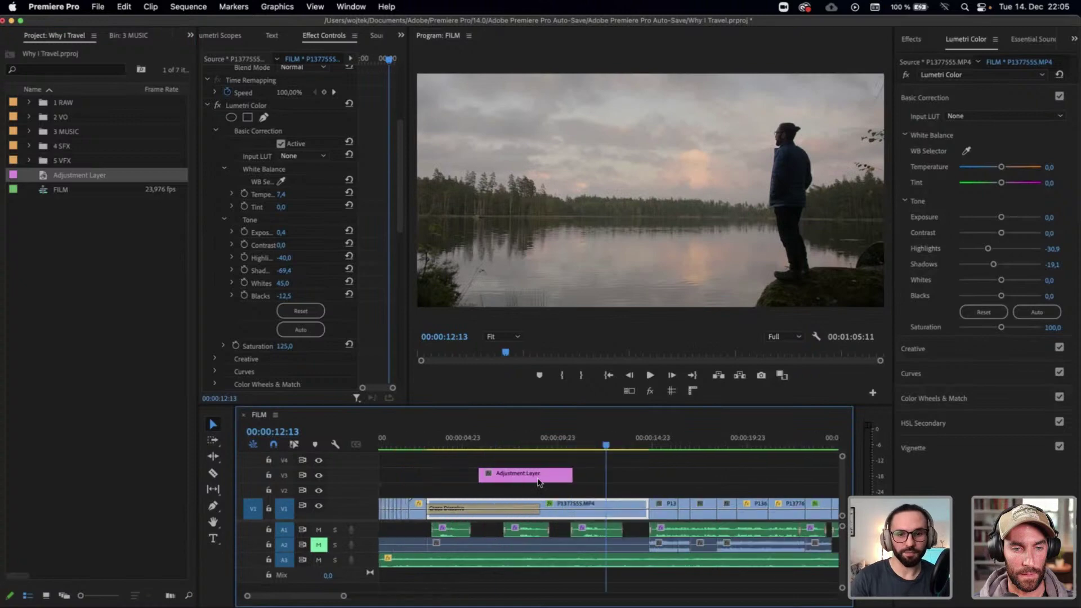
left_click(539, 480)
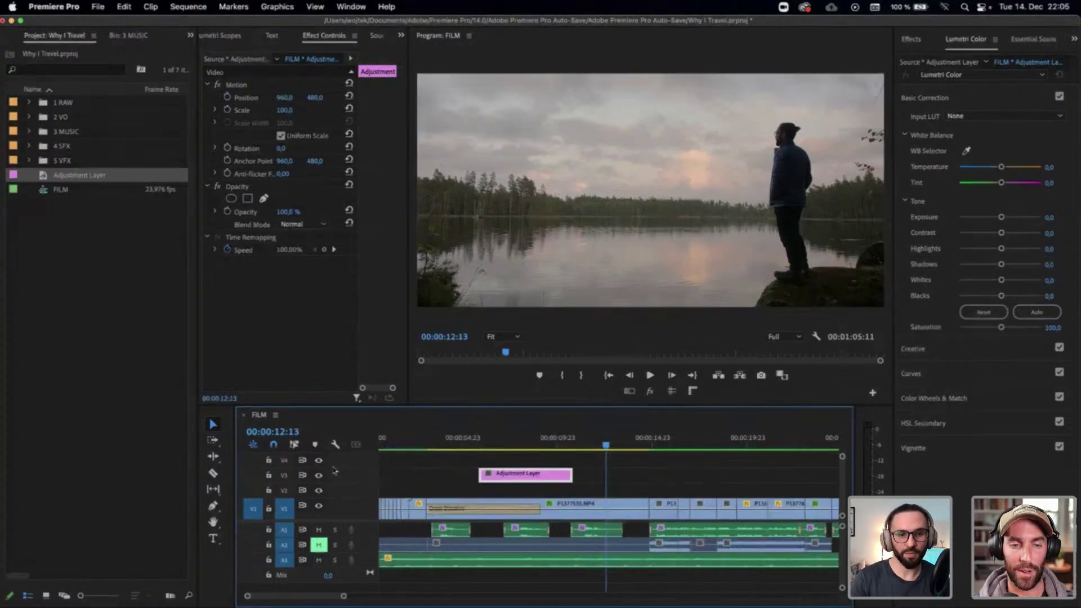
left_click_drag(335, 468, 334, 463)
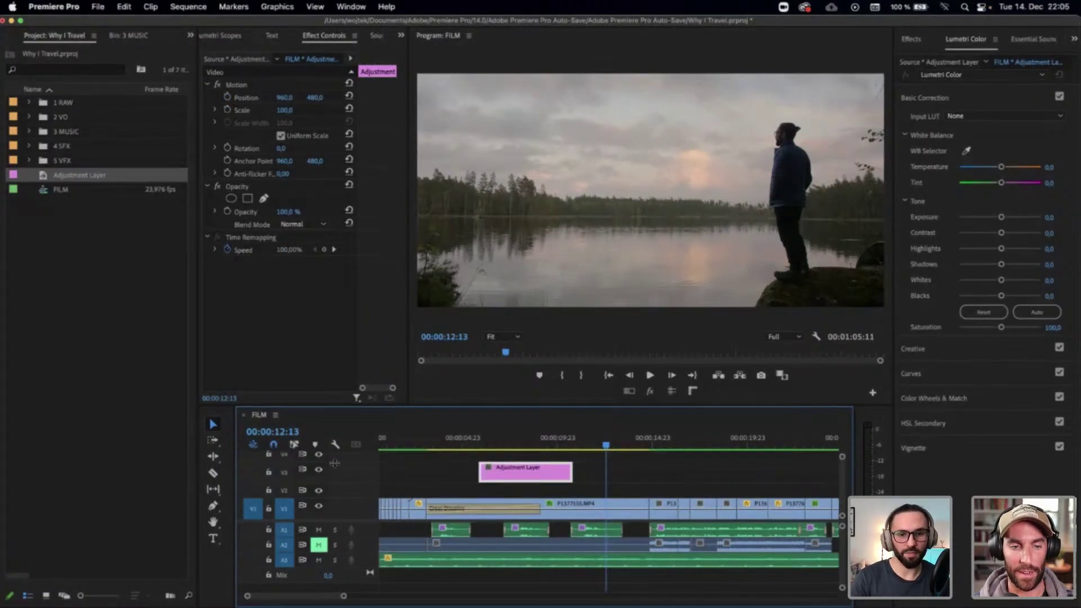
Rename the adjustment layer clip on V3 as CC
right_click(541, 475)
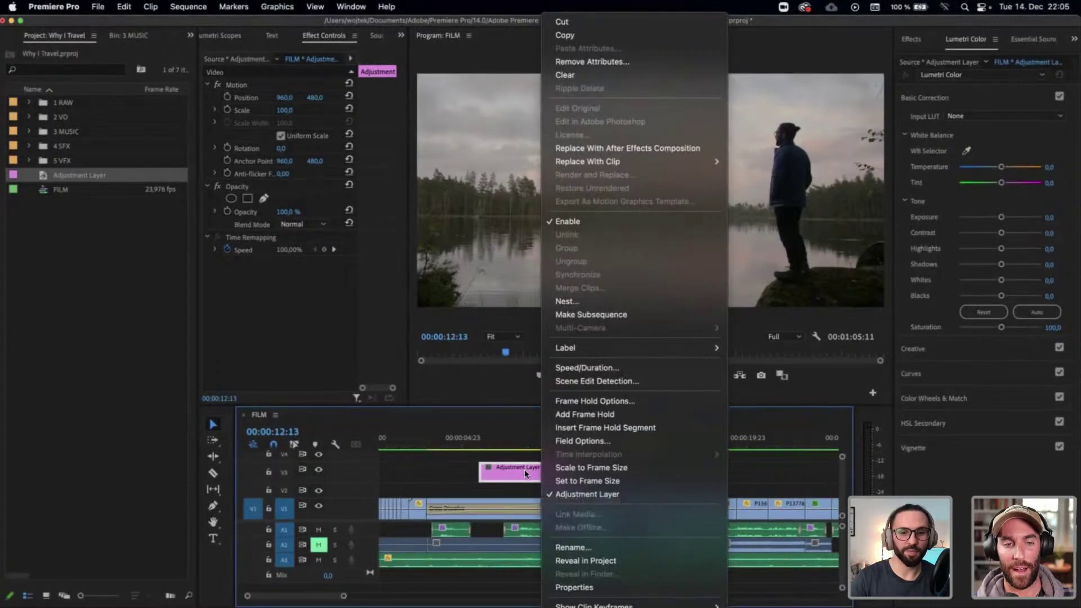
left_click(463, 472)
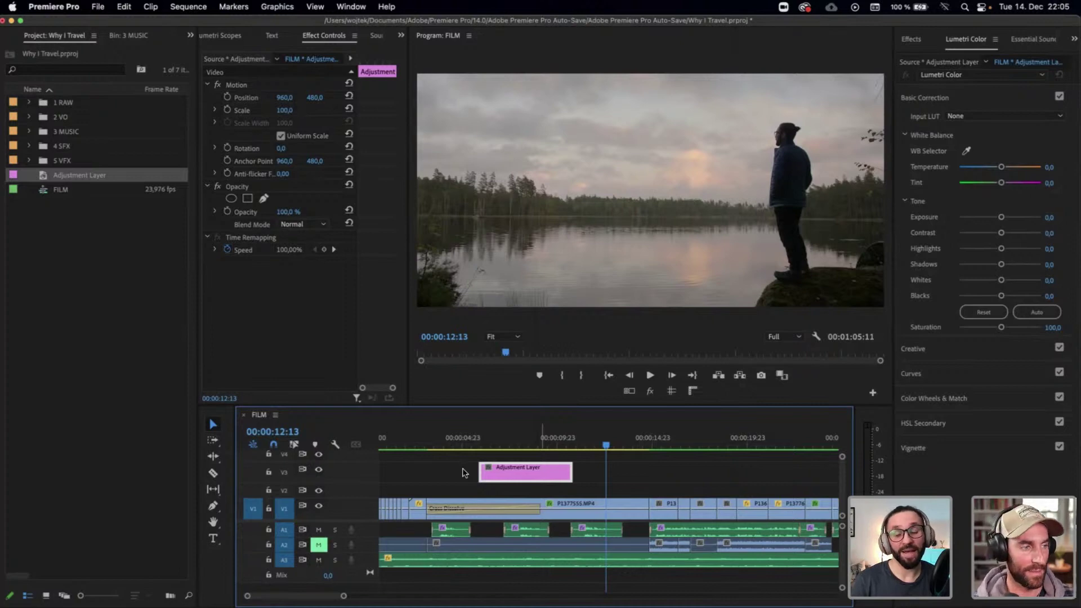
key("minus")
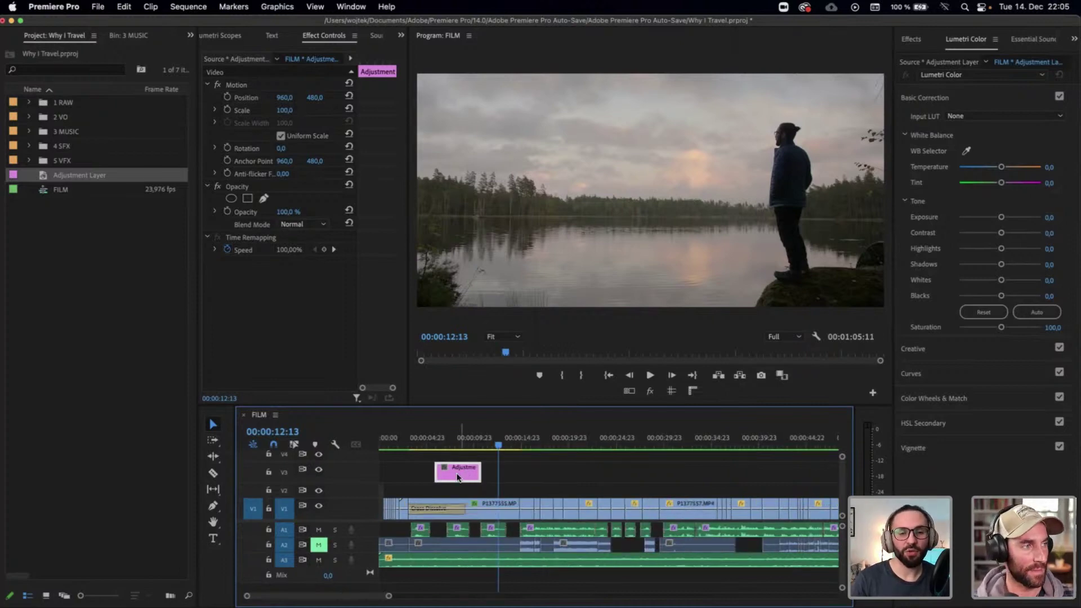
left_click(465, 449)
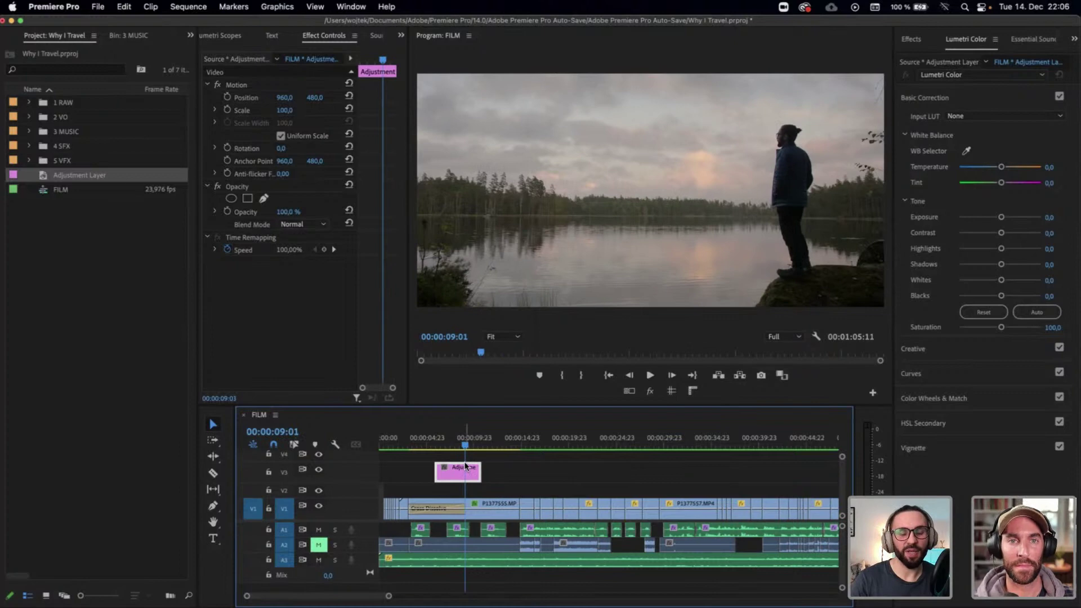
right_click(460, 471)
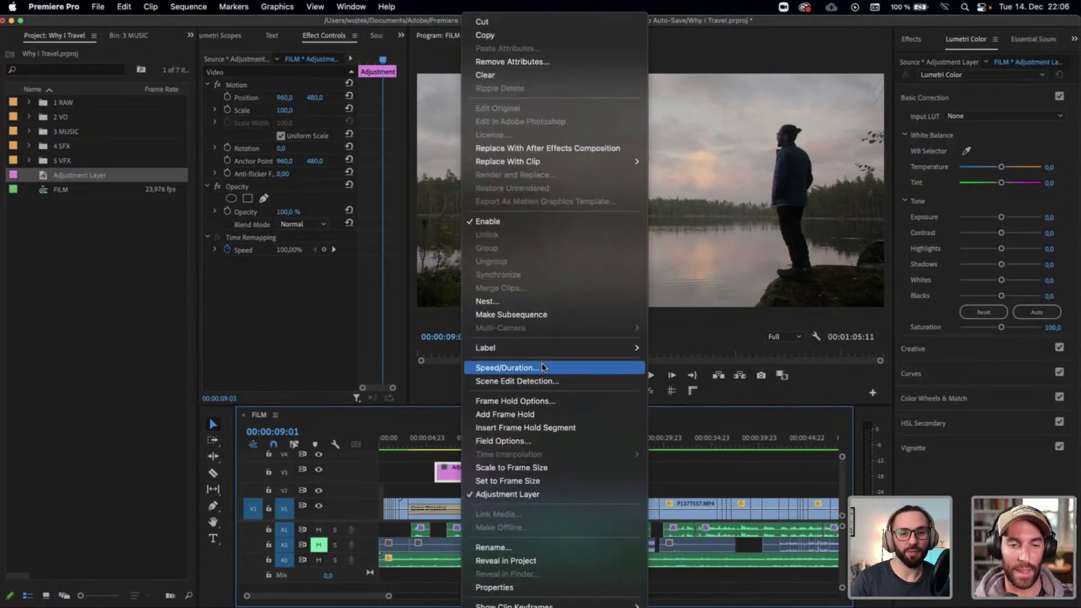
left_click(511, 549)
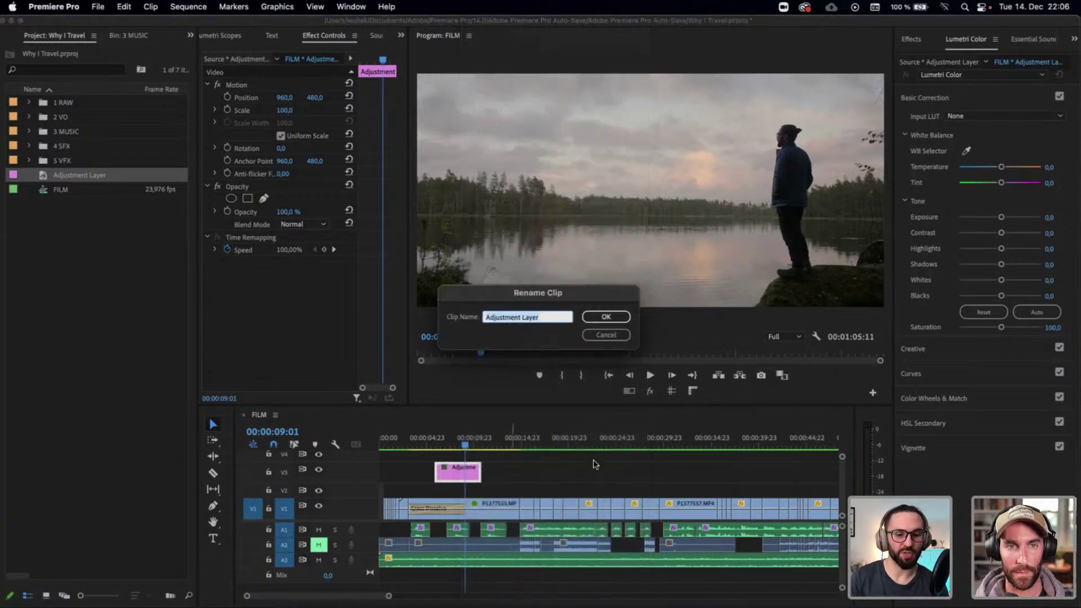
type("CC")
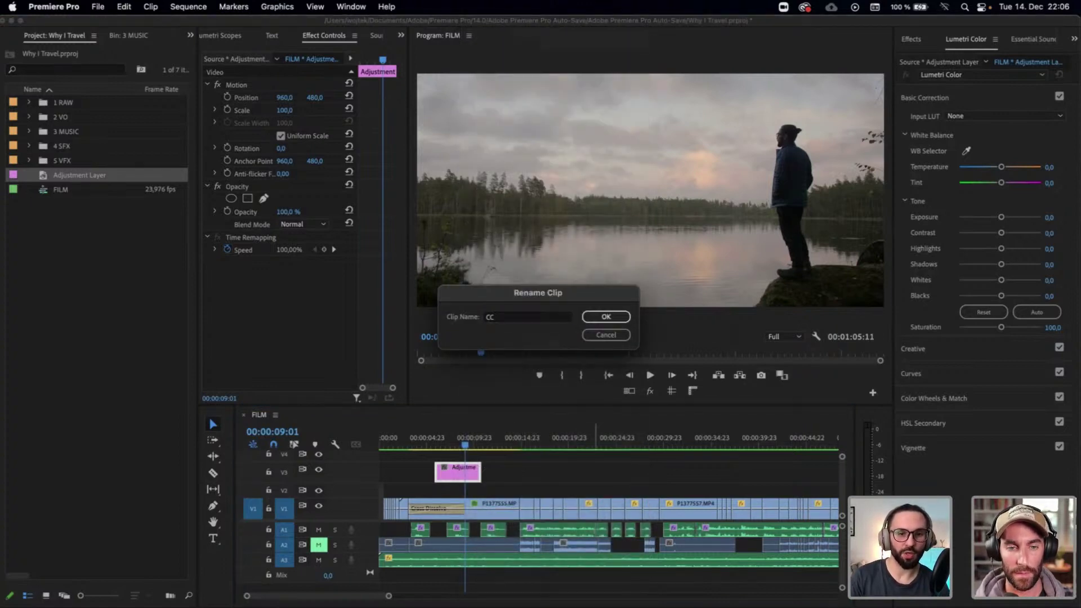
key("Return")
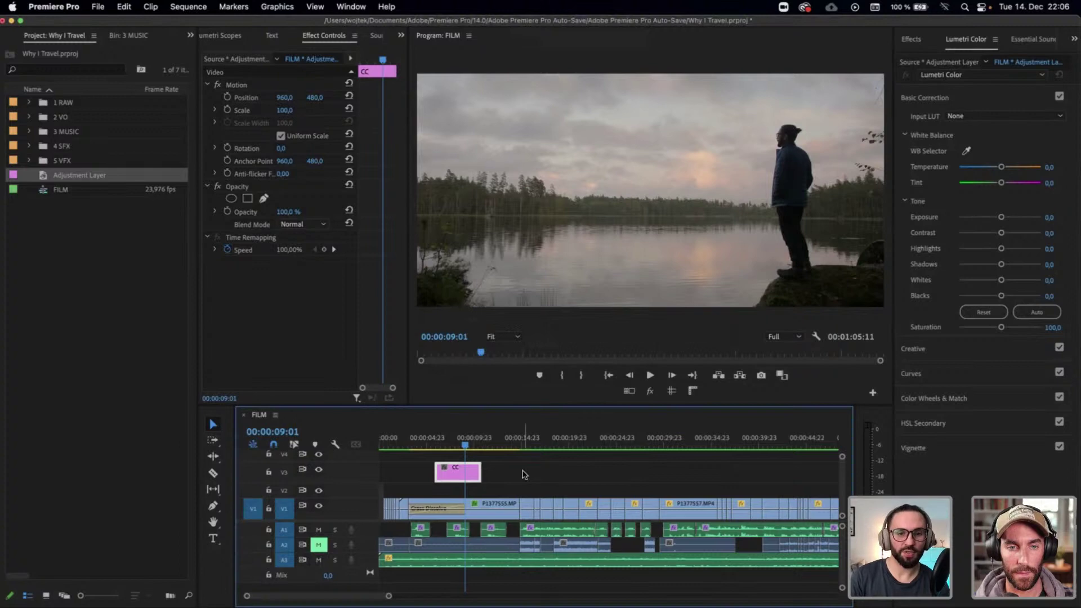
Extend both ends of the CC adjustment layer so that it spans the whole film from 00:00:00:00 to the last clip
left_click_drag(437, 473, 366, 474)
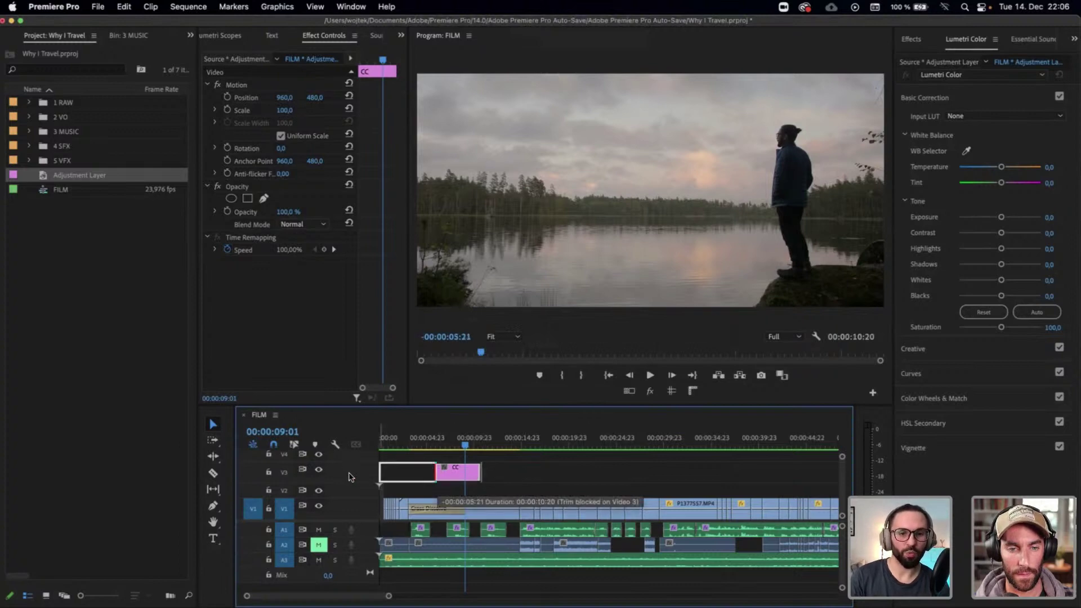
left_click_drag(483, 472, 690, 475)
key("minus")
key("minus")
key("minus")
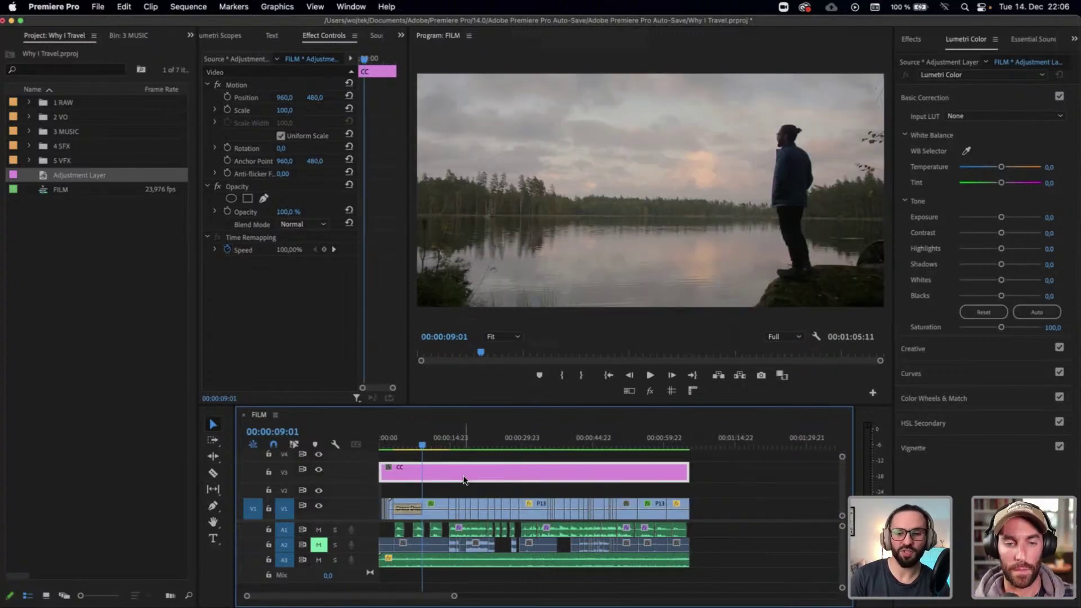
Cut the unmasked Lumetri Color effect from the lake clip on V1 and paste it onto the CC adjustment layer
key("equal")
key("equal")
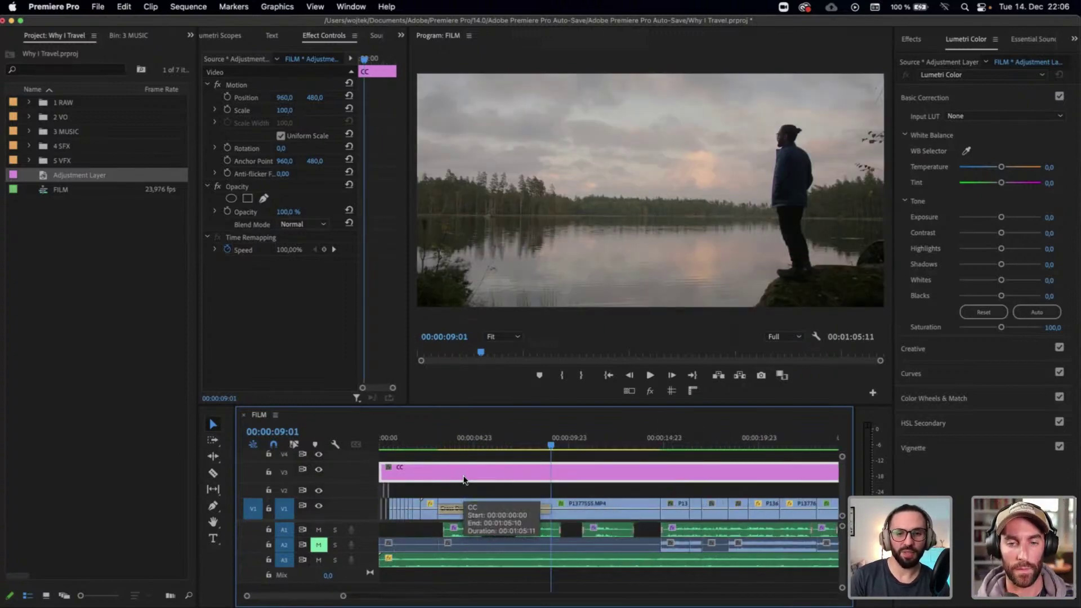
left_click(574, 443)
left_click(589, 503)
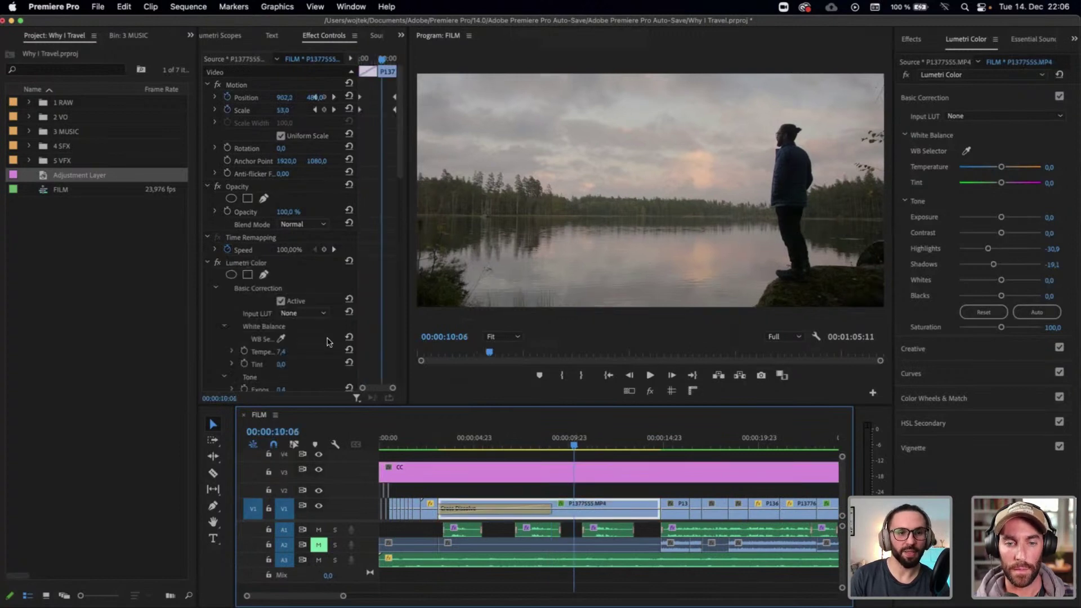
left_click(252, 263)
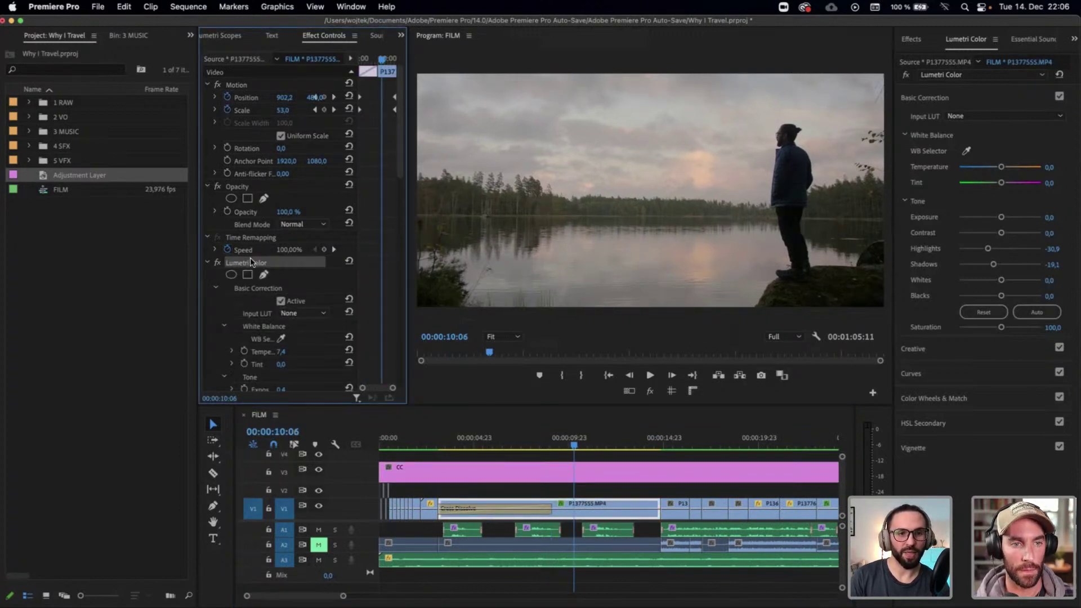
left_click(231, 274)
left_click(575, 471)
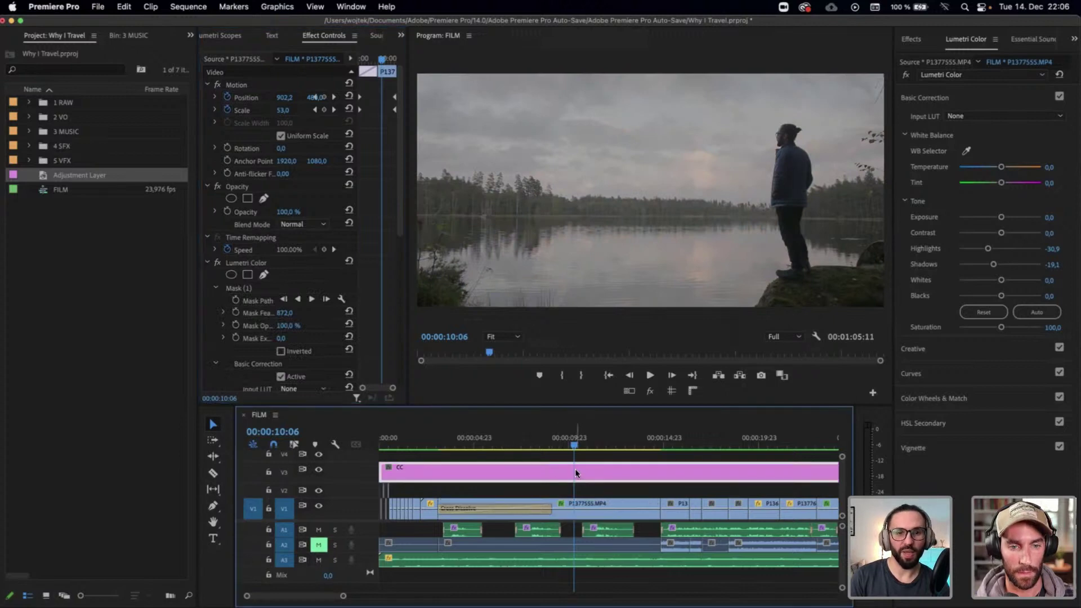
key("ctrl+v")
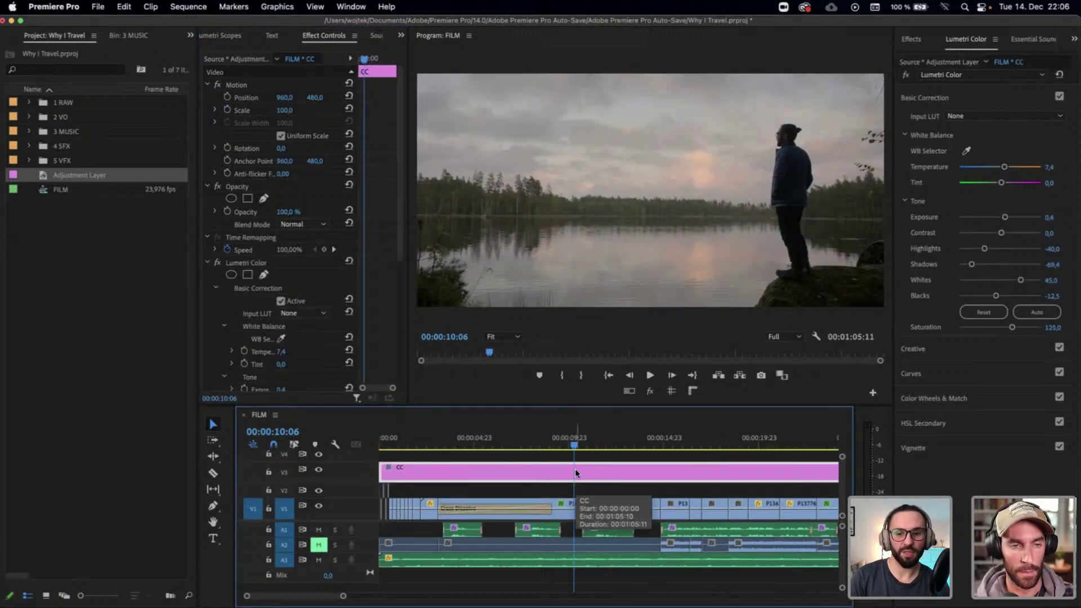
Review the CC layer's Lumetri Color settings and compare the lake clip with its masked Lumetri Color effect off and on
key("minus")
mouse_move(519, 440)
left_mouse_down()
mouse_move(545, 442)
mouse_move(500, 448)
left_mouse_up()
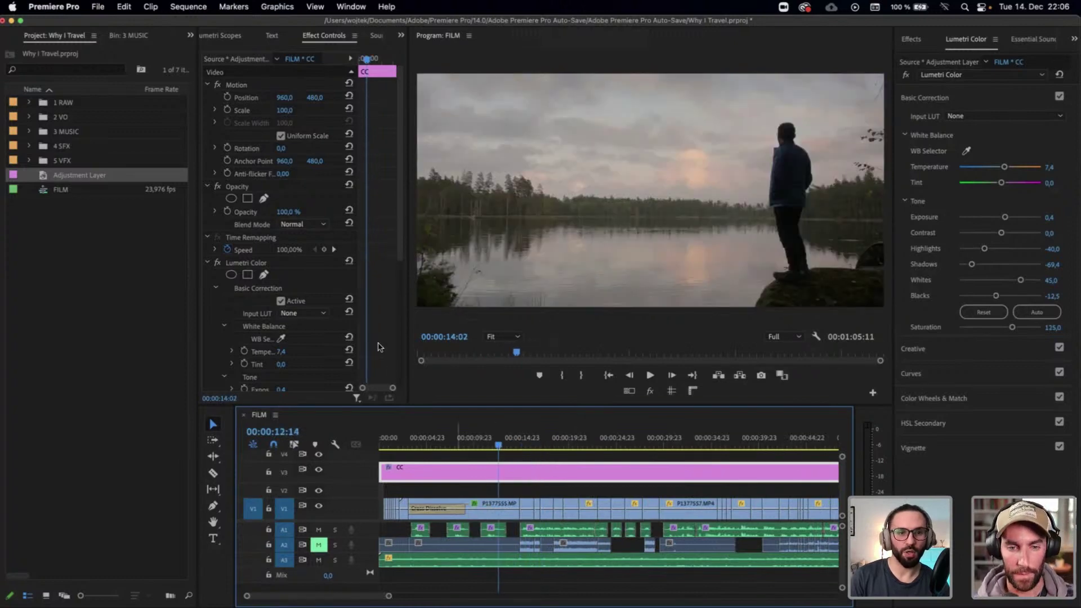
scroll(374, 351, "down", 5)
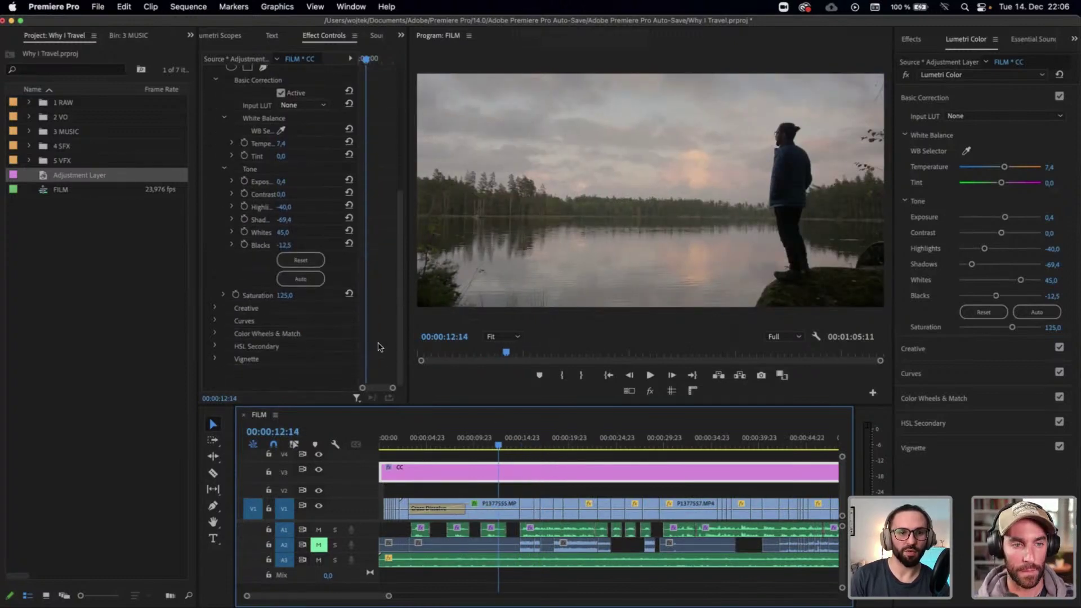
left_click(476, 500)
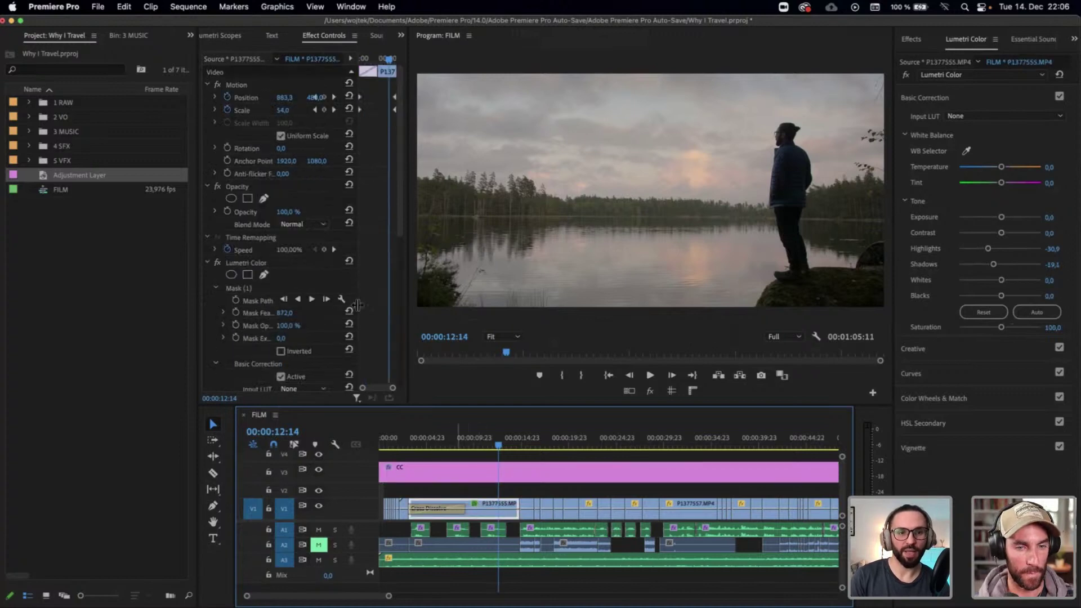
left_click(217, 263)
left_click(217, 263)
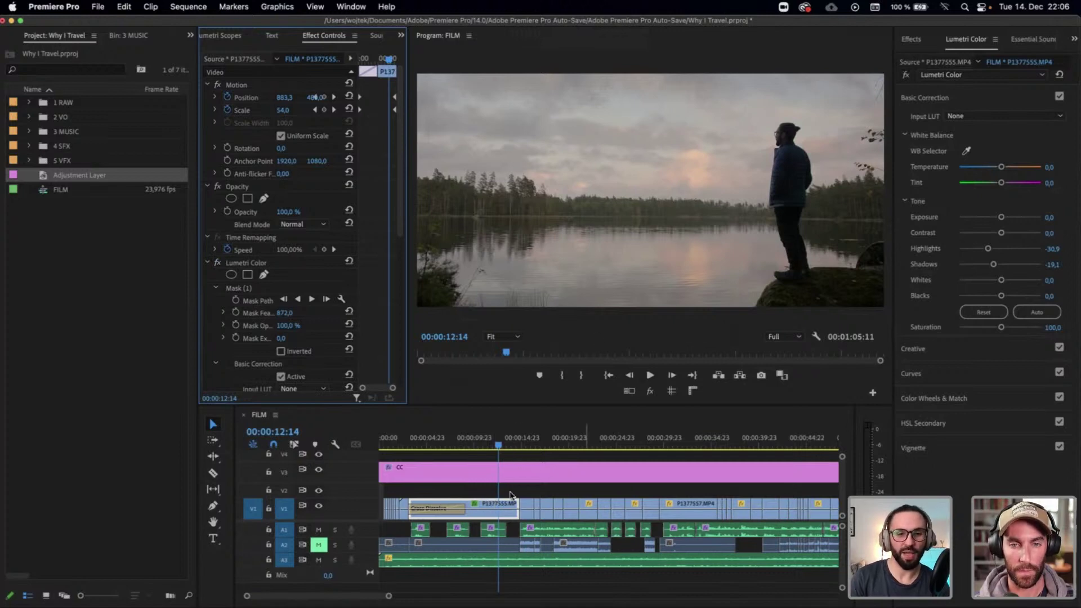
Move the playhead to the film's first frame, compare the first two frames, and select the first short clip on V2
left_click(401, 439)
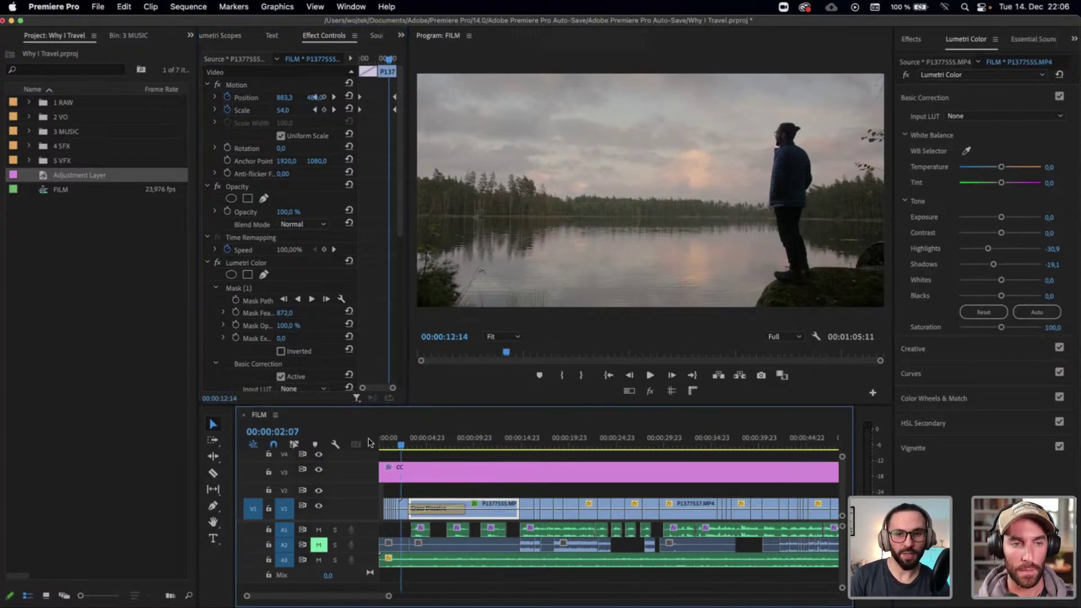
key("Home")
key("equal")
key("equal")
key("equal")
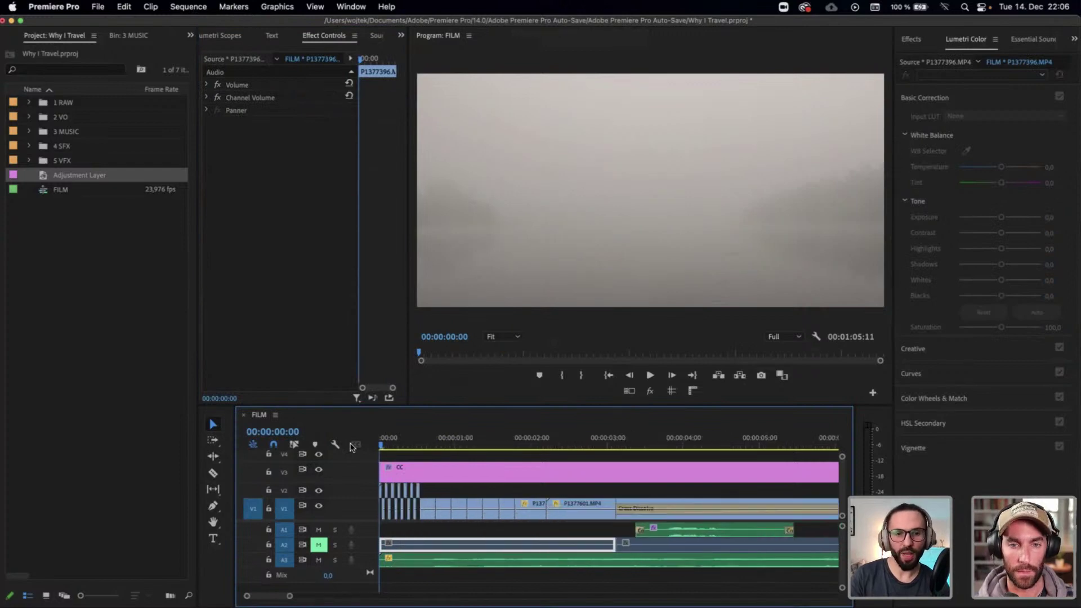
key("equal")
key("equal")
left_click(387, 442)
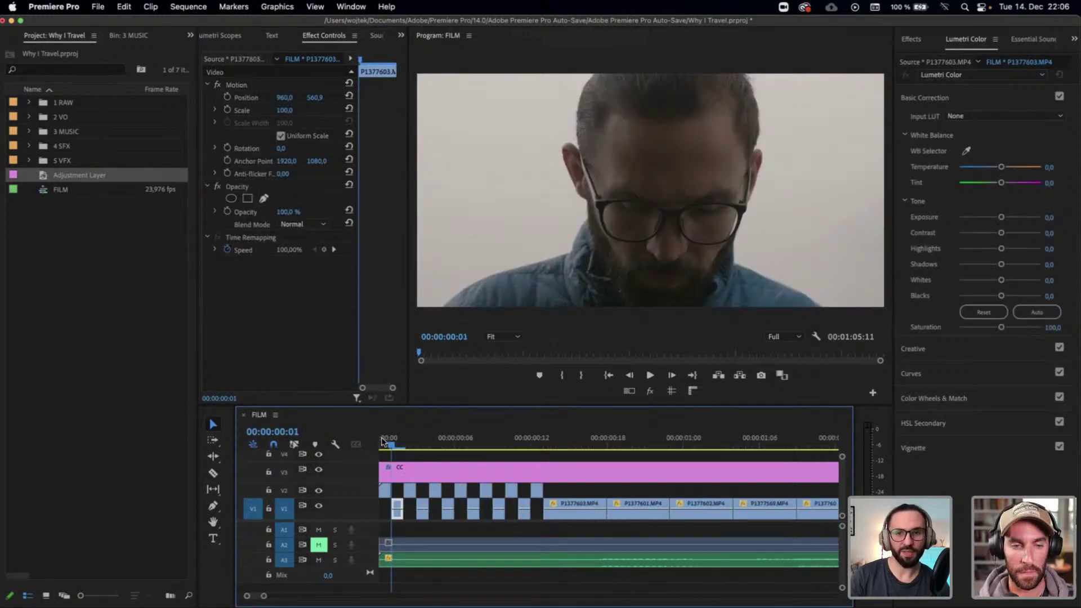
key("Left")
key("Right")
key("Left")
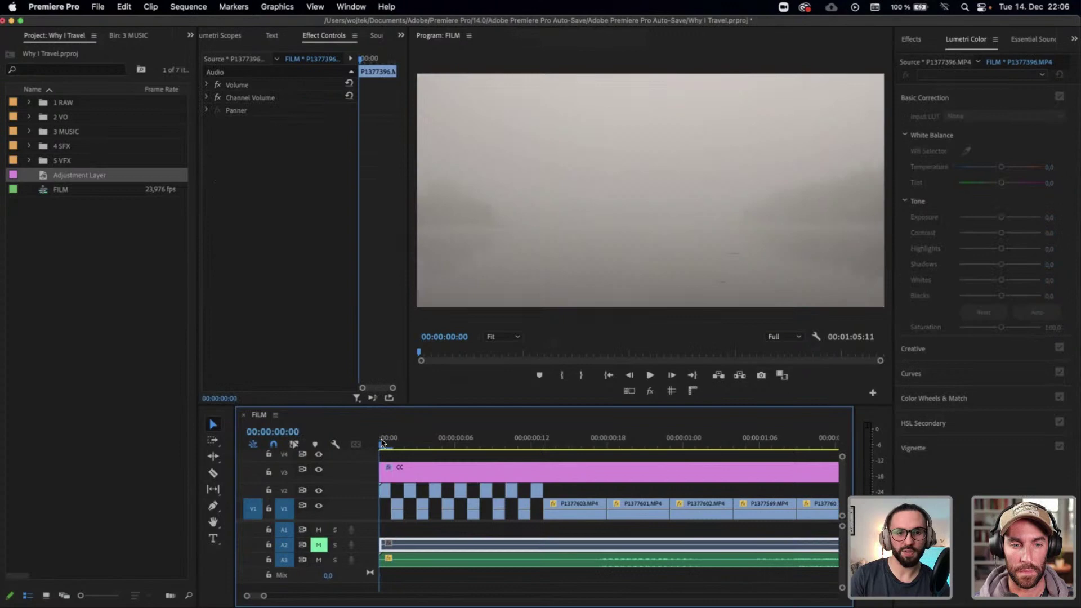
left_click(384, 488)
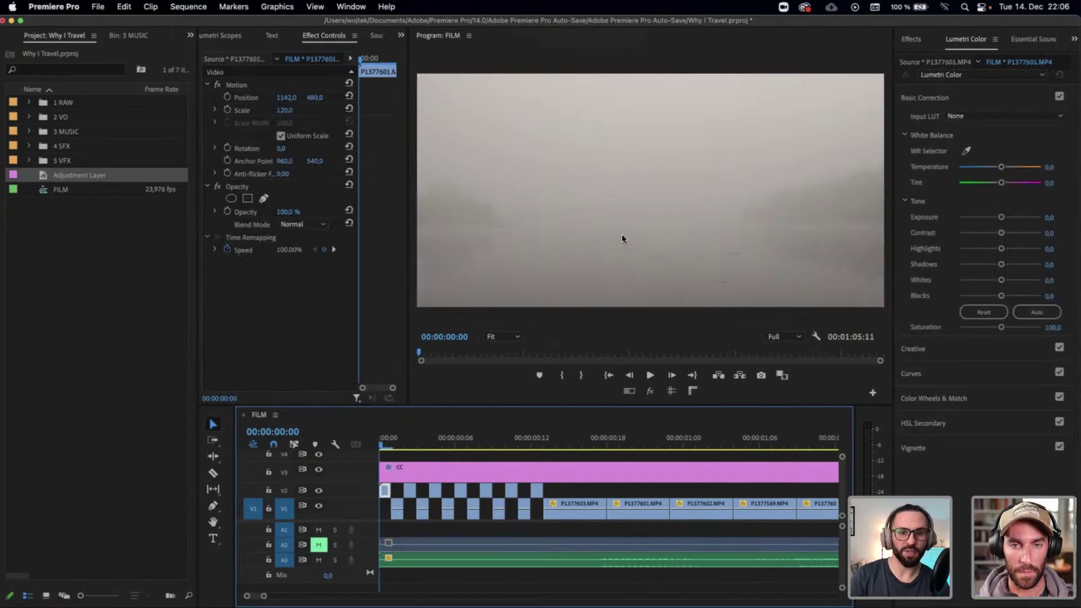
Set the Lumetri Temperature of the first frame's source clip P1377601.MP4 to -15
left_click_drag(404, 439, 372, 438)
left_click(384, 489)
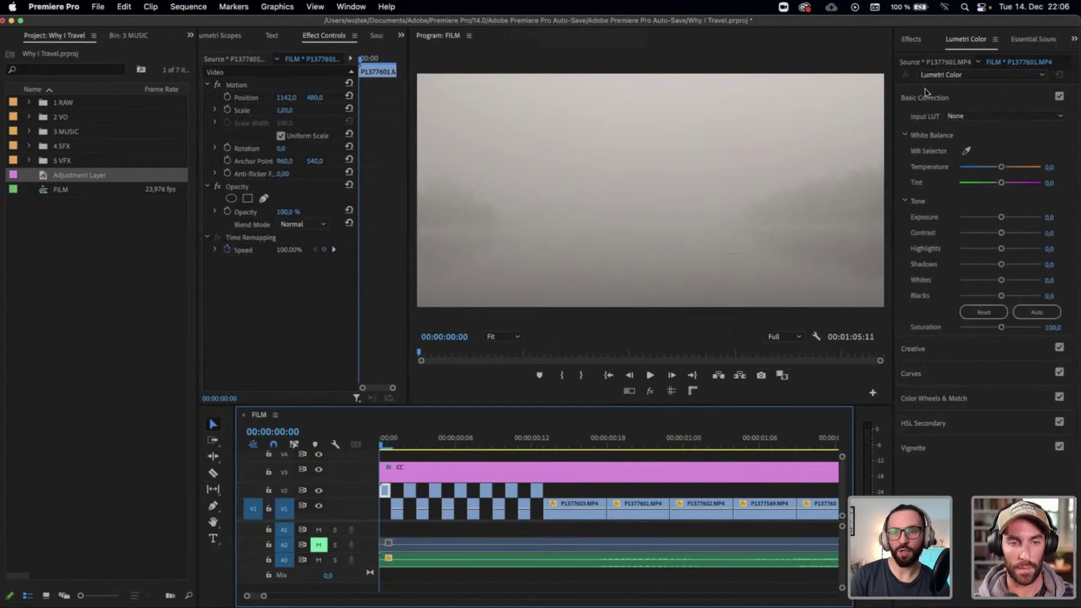
left_click(939, 63)
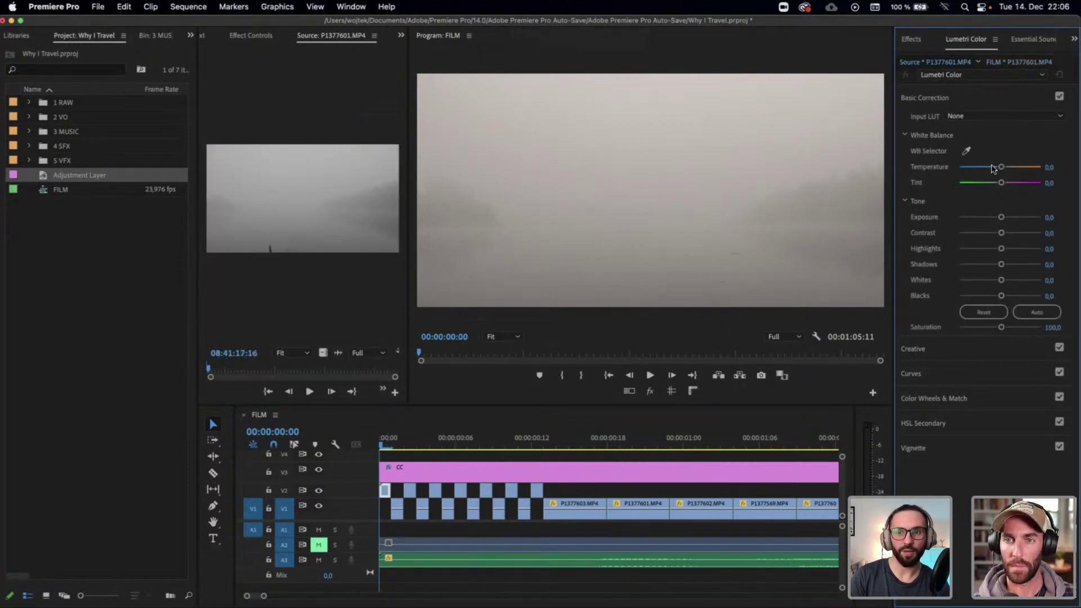
left_click_drag(1001, 169, 993, 170)
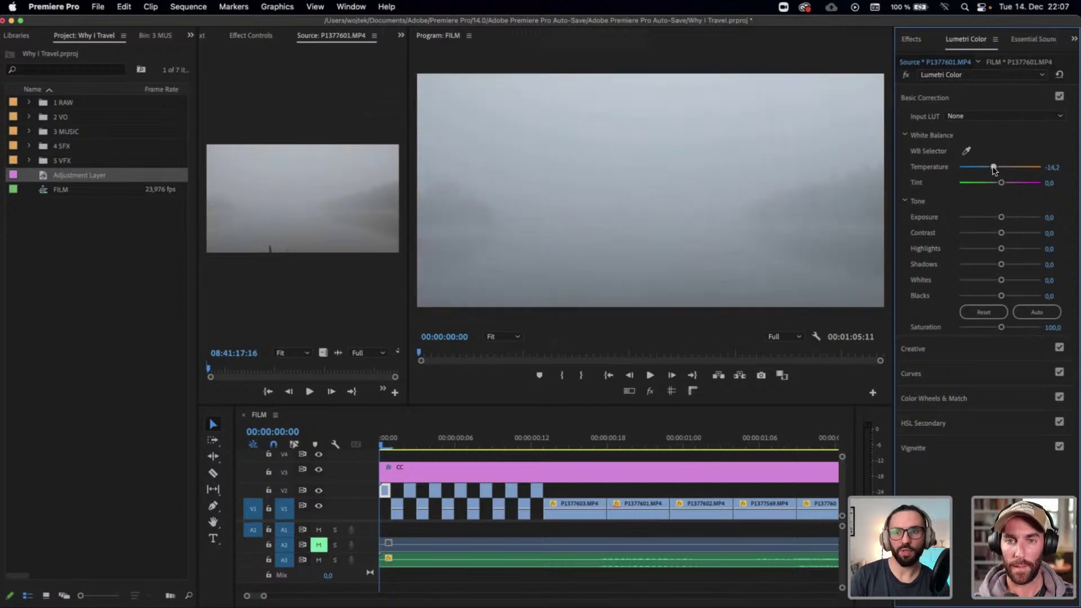
left_click(1057, 168)
type("-15")
key("Return")
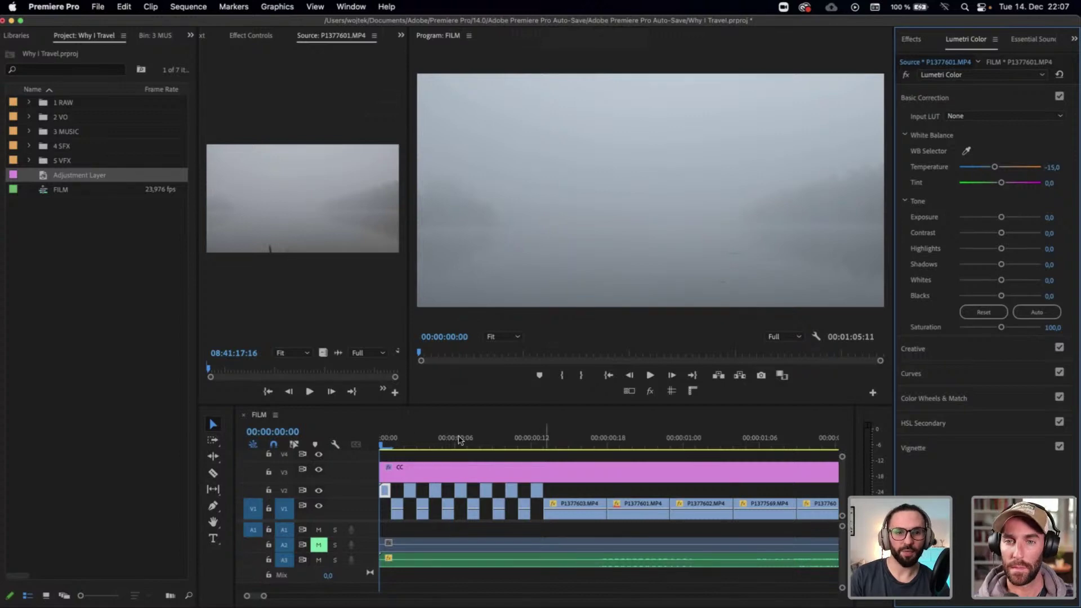
Go to the second frame of the film and set the Lumetri Temperature of its source clip P1377603.MP4 to -15
left_click(399, 437)
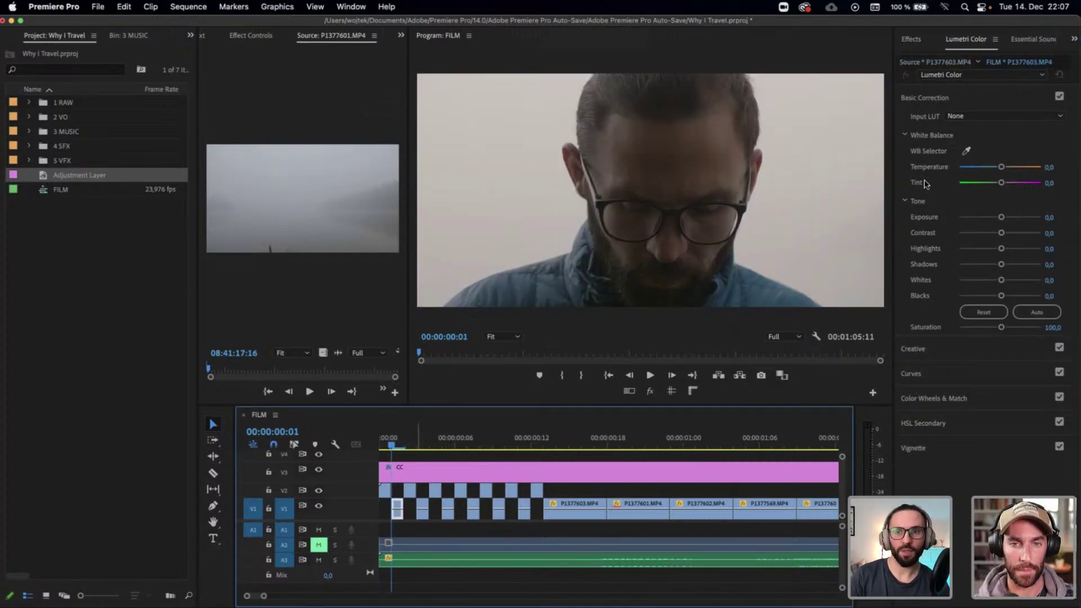
mouse_move(404, 445)
left_mouse_down()
mouse_move(460, 450)
mouse_move(398, 451)
left_mouse_up()
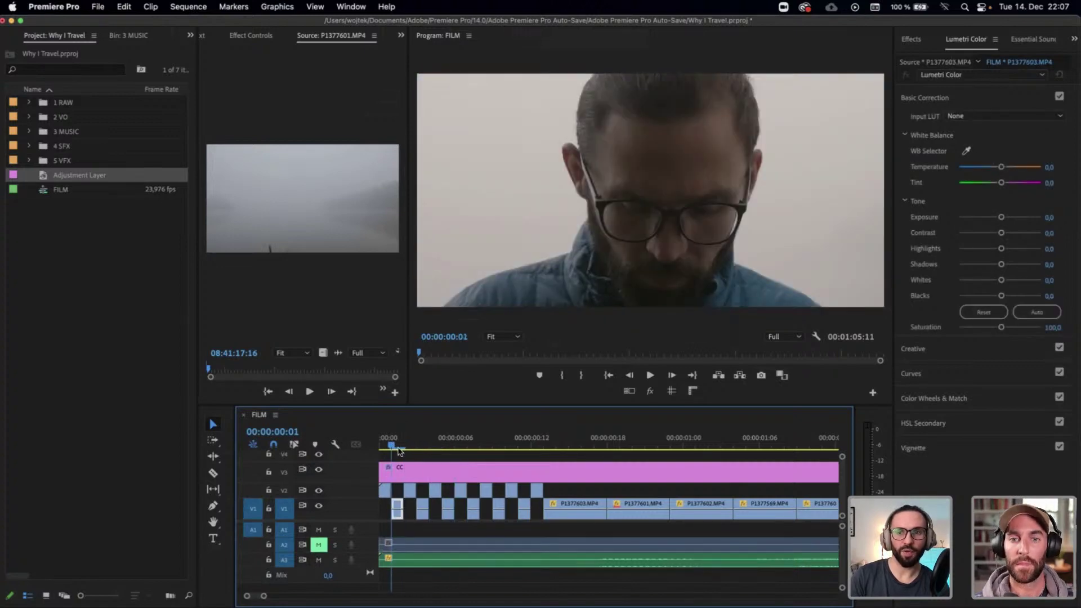
left_click(1057, 166)
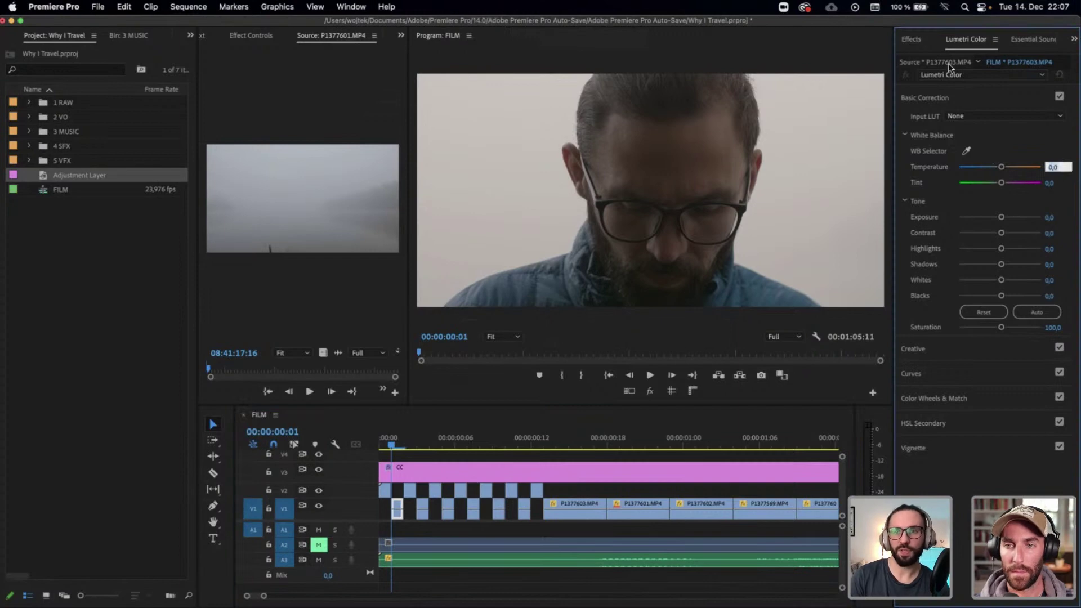
key("Return")
left_click(1049, 167)
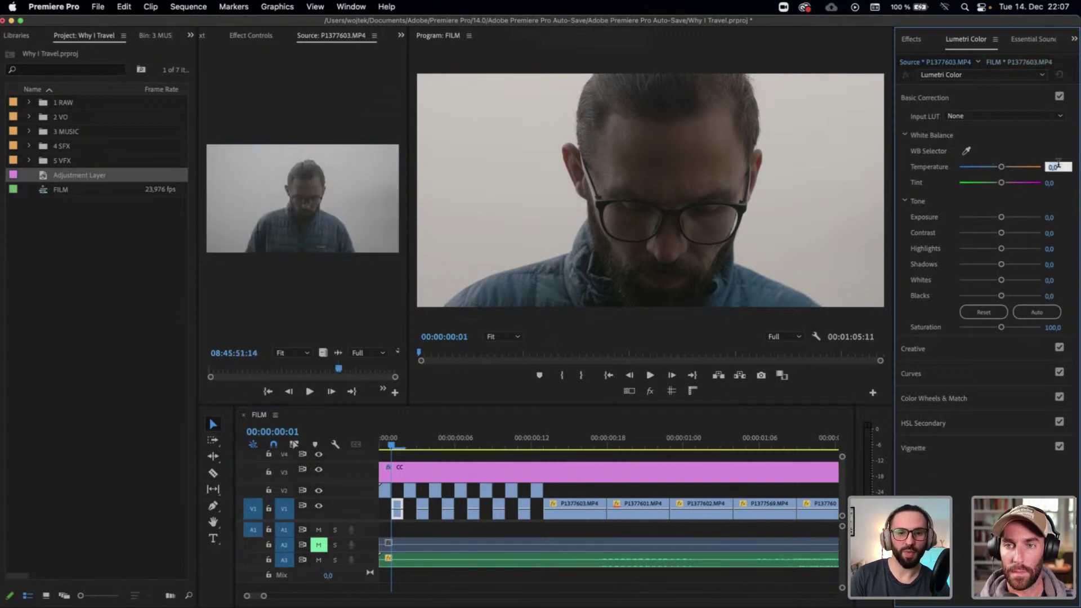
type("-15")
key("Return")
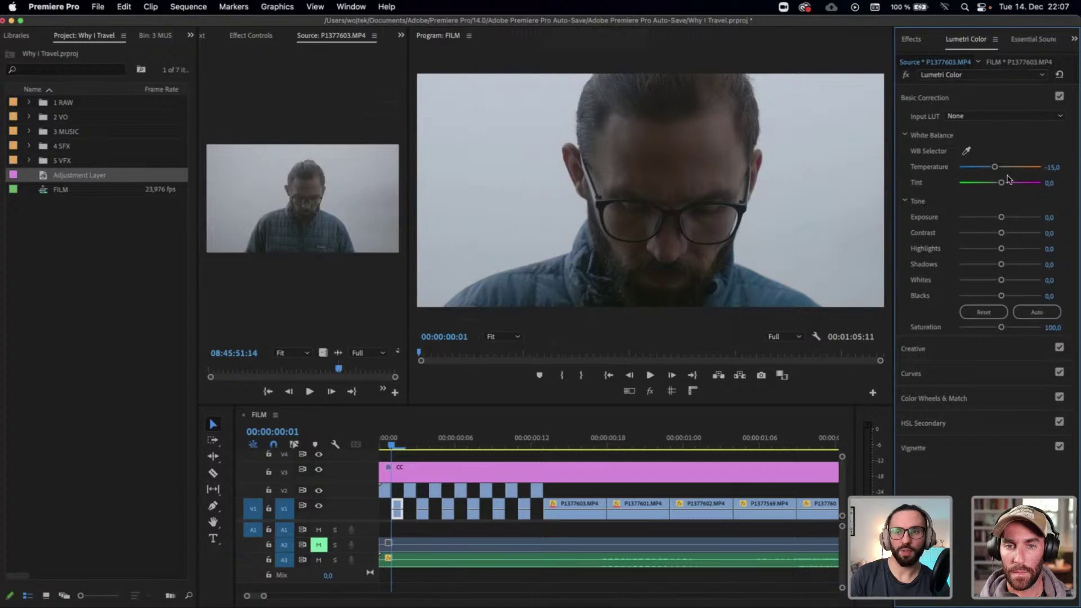
Try a Temperature of -10 on the P1377603.MP4 source clip and return it to -15
left_click(1051, 167)
type("-10")
key("Return")
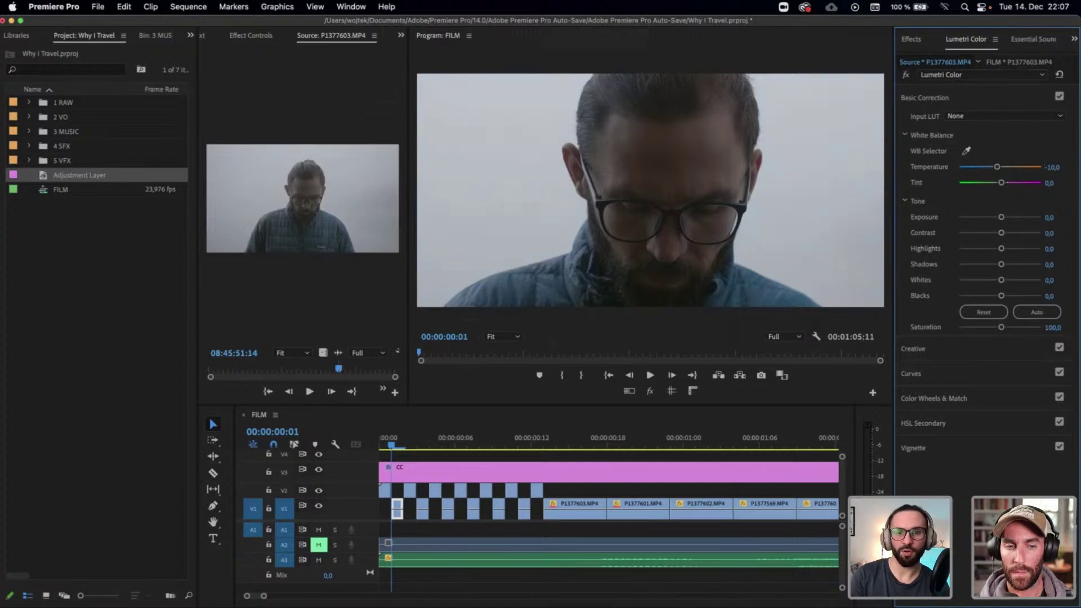
left_click(1057, 166)
type("-15")
key("Return")
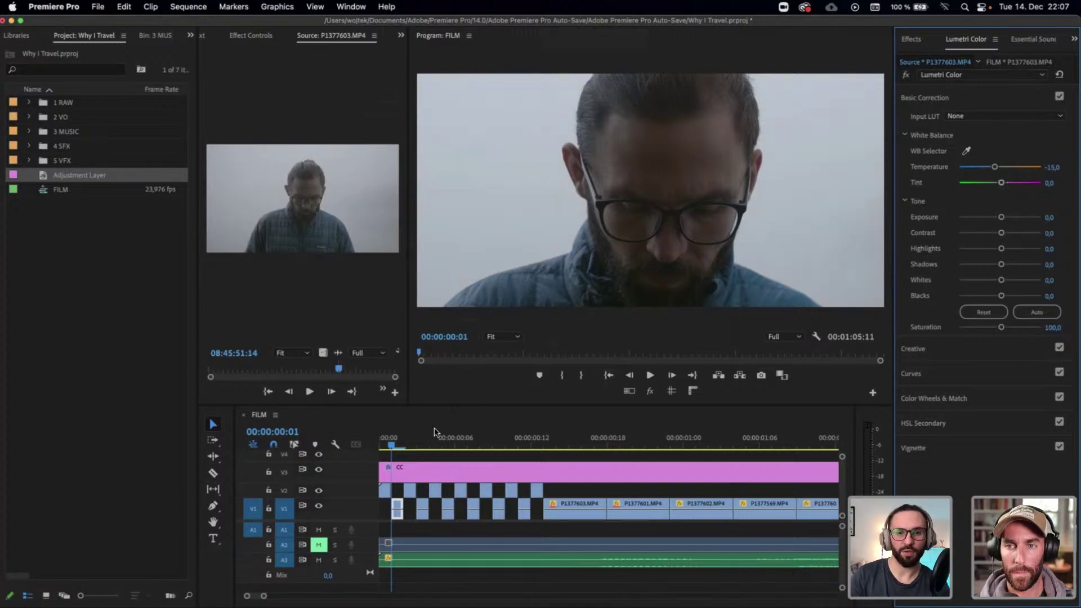
Compare the portrait frame with the following lake frame, and view the portrait with the CC layer's track hidden and shown
left_click(392, 443)
key("Right")
left_click(392, 444)
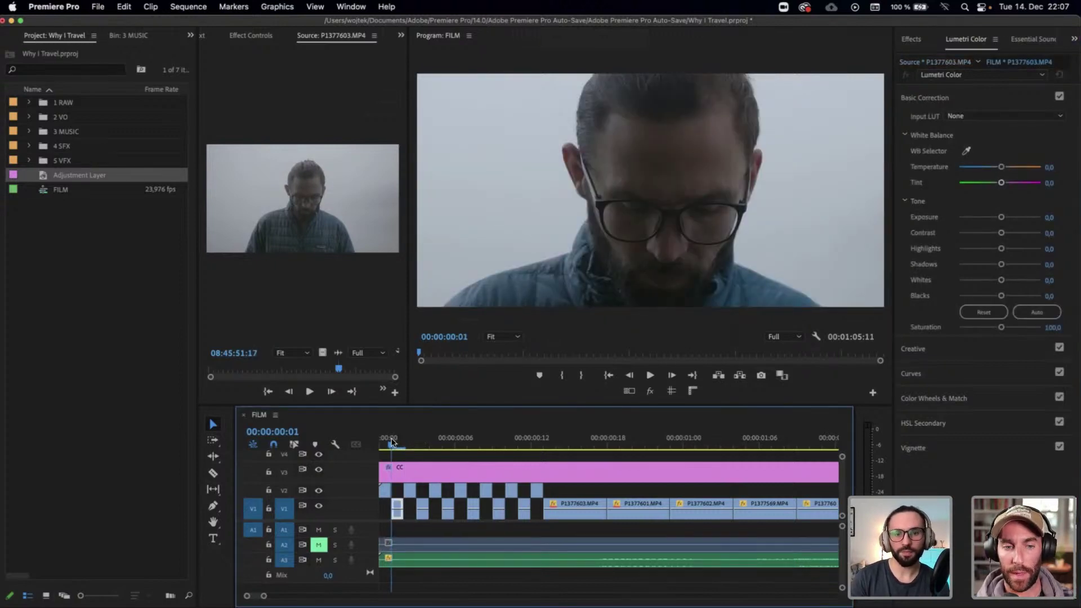
key("Right")
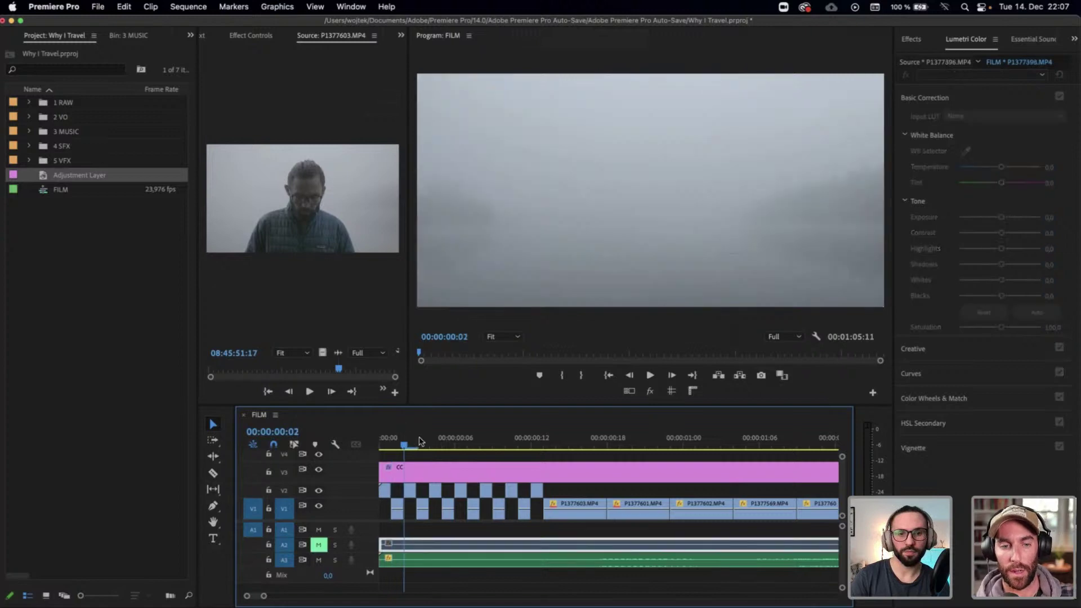
key("Left")
key("Right")
key("Left")
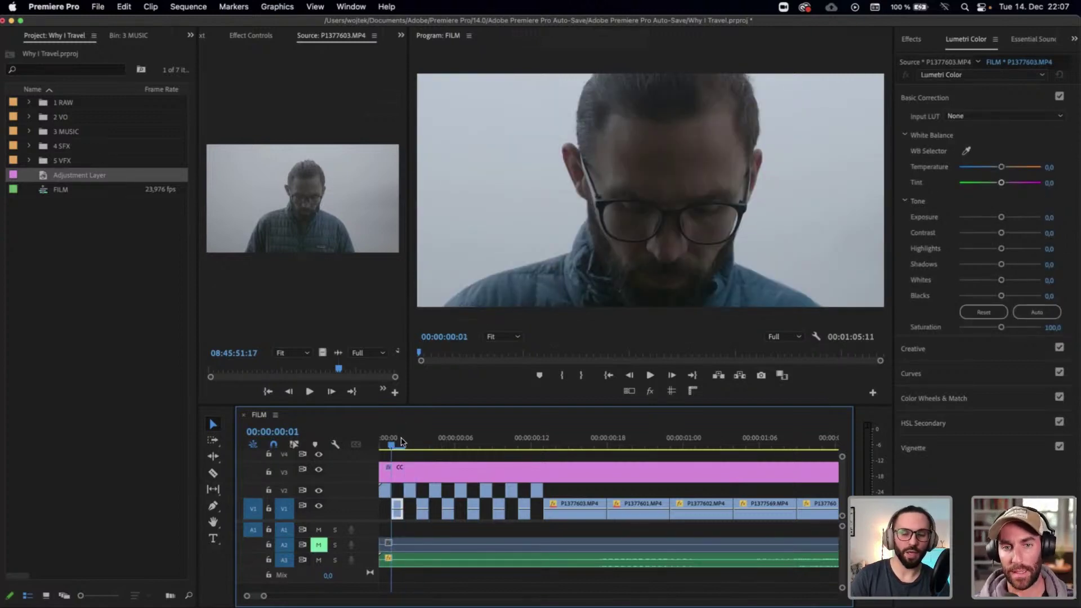
left_click(318, 471)
left_click(319, 472)
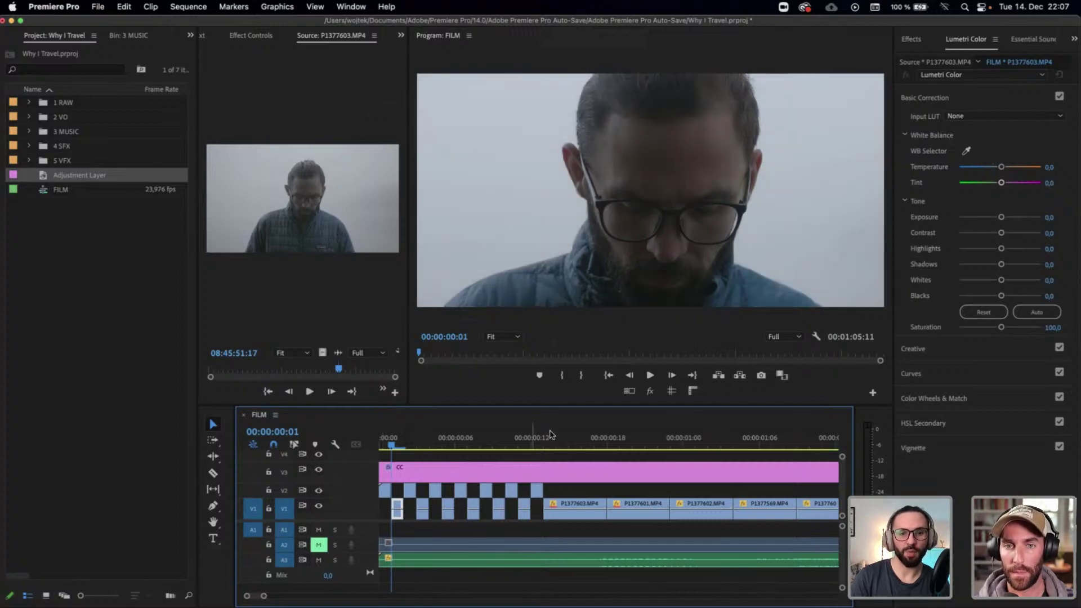
Try lowering the Shadows to -14,7 on the timeline instance of P1377603.MP4 and reset them to 0
left_click(1001, 265)
left_click_drag(1001, 264, 993, 264)
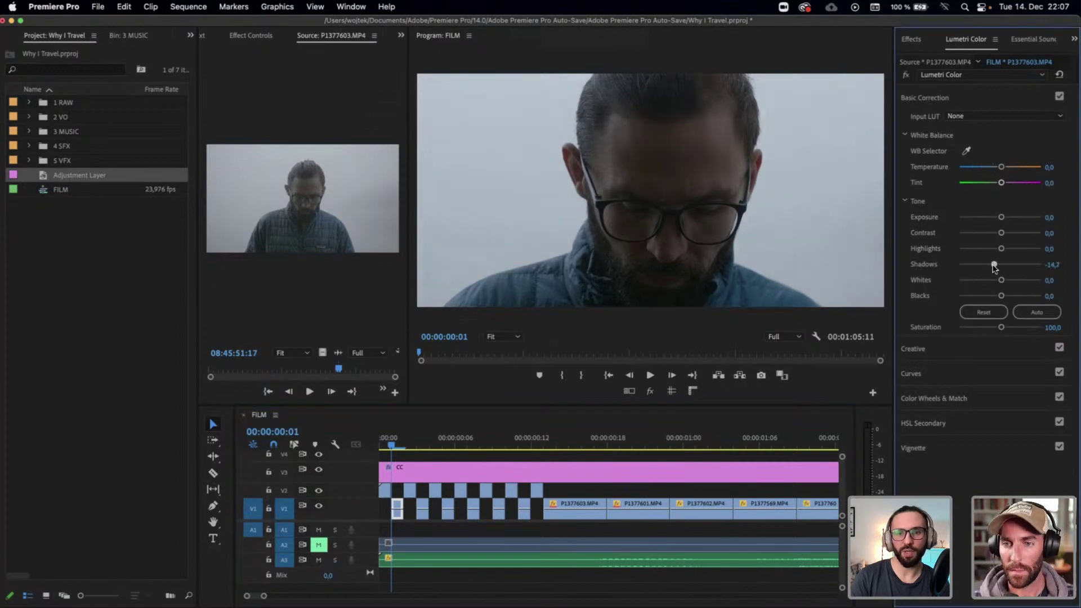
left_click(405, 438)
left_click(391, 437)
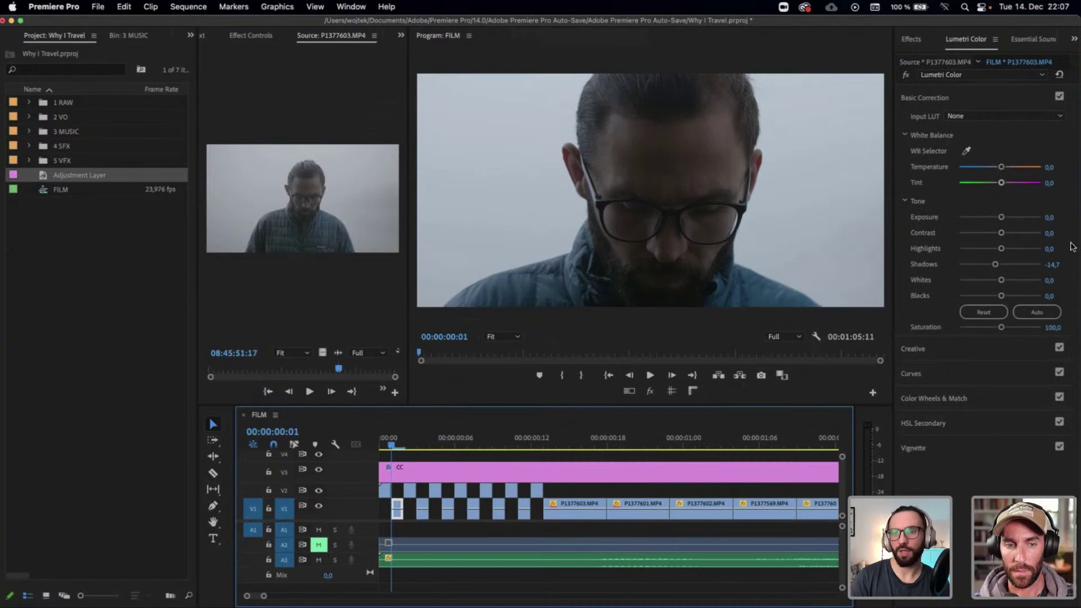
left_click(1052, 264)
type("0")
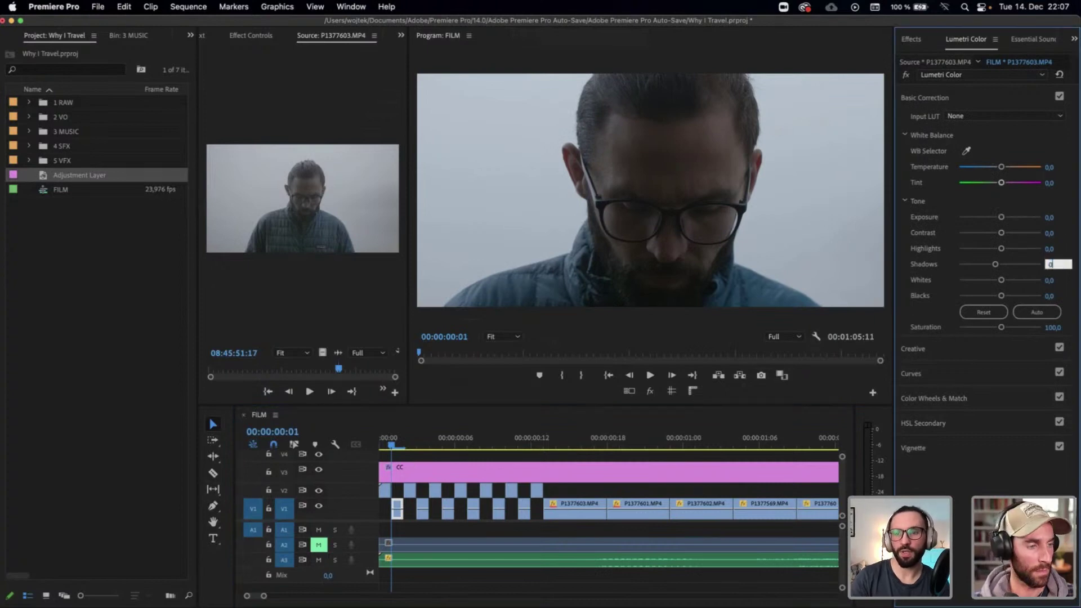
key("Return")
Set the P1377603.MP4 source clip's Shadows to -15 and its Exposure to 0,1
left_click(935, 61)
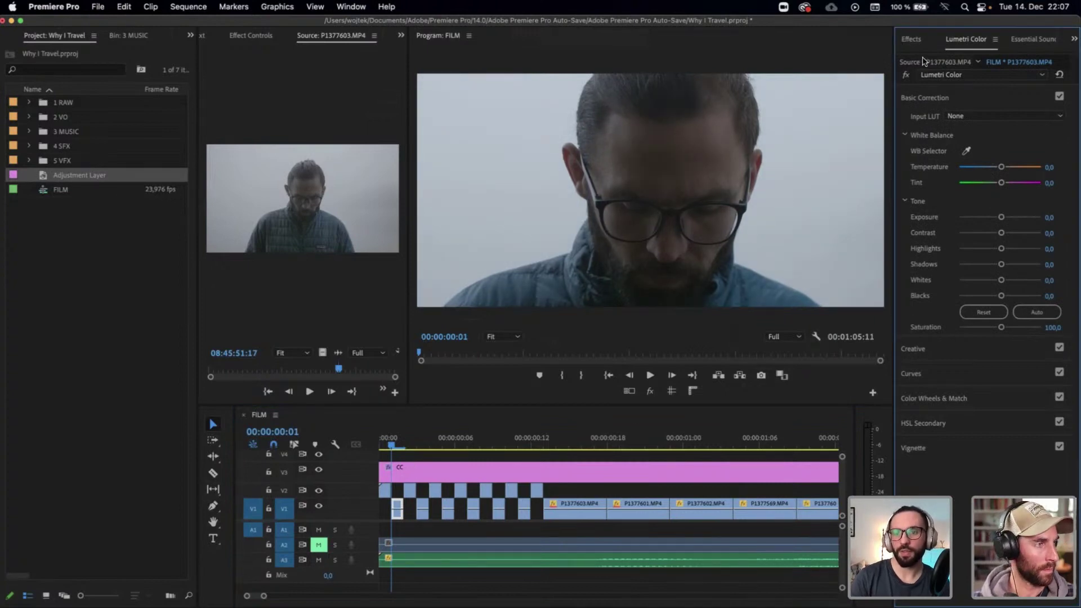
left_click(1049, 264)
type("-15")
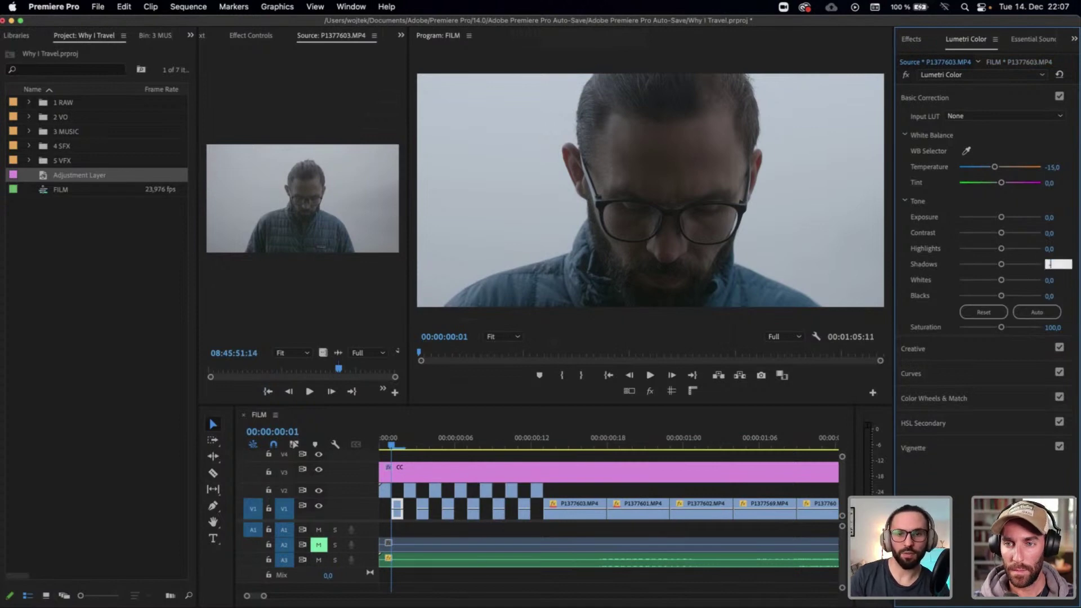
key("Return")
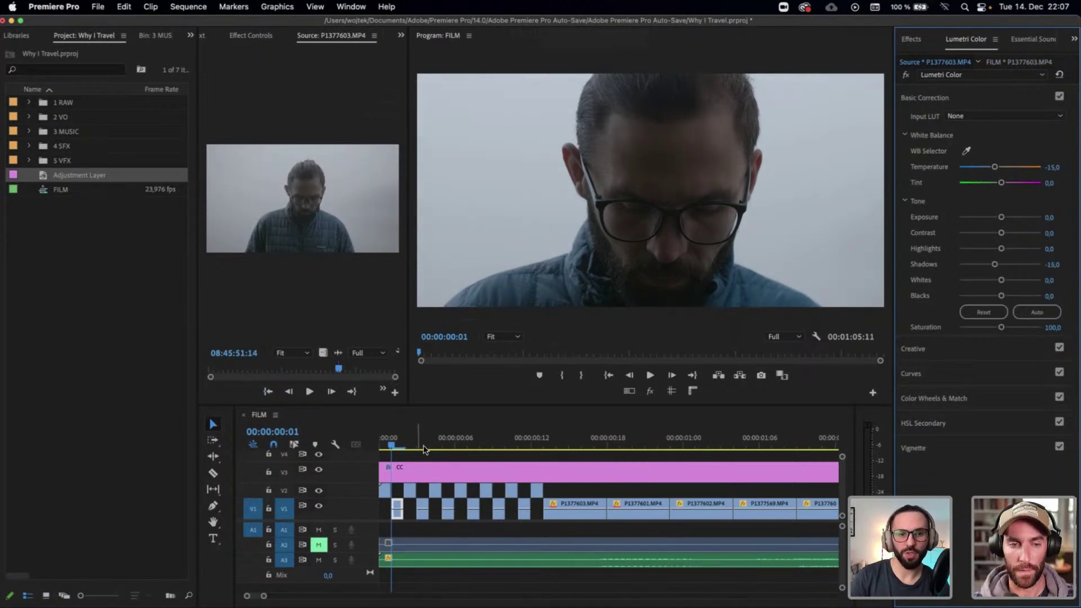
left_click(1050, 217)
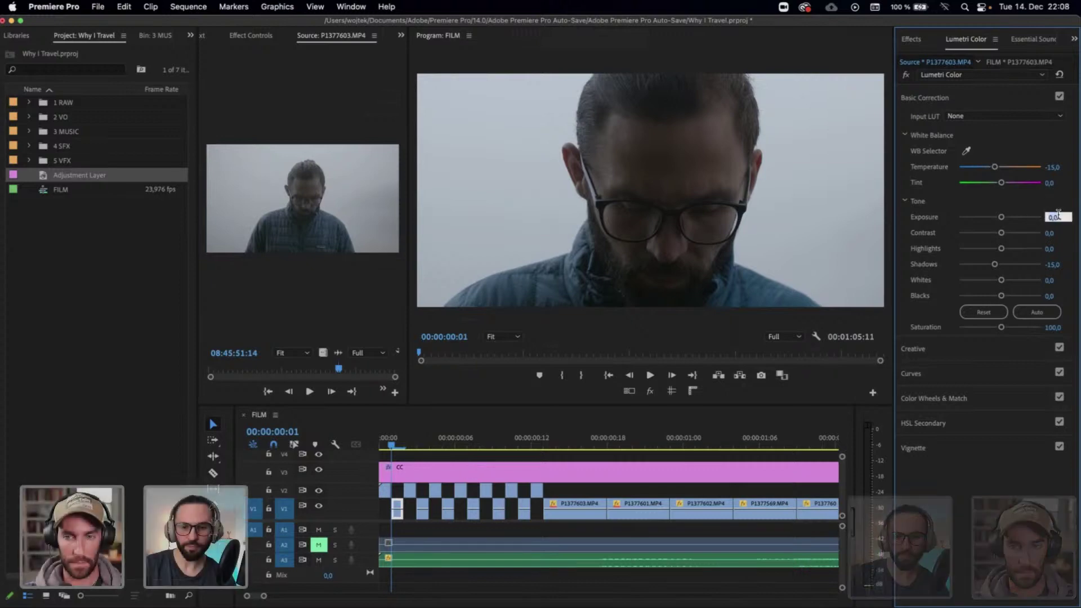
type("0,1")
key("Return")
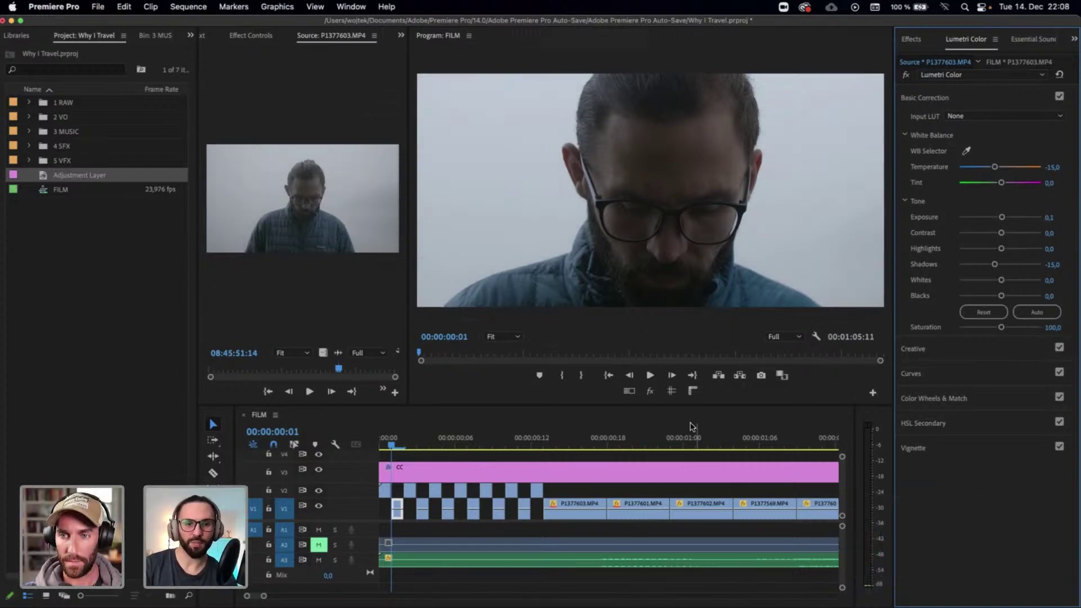
Check the first longer P1377603.MP4 clip on V1 around 00:00:00:14 with its source Basic Correction off and on
left_click_drag(391, 450, 558, 449)
scroll(583, 470, "down", 3)
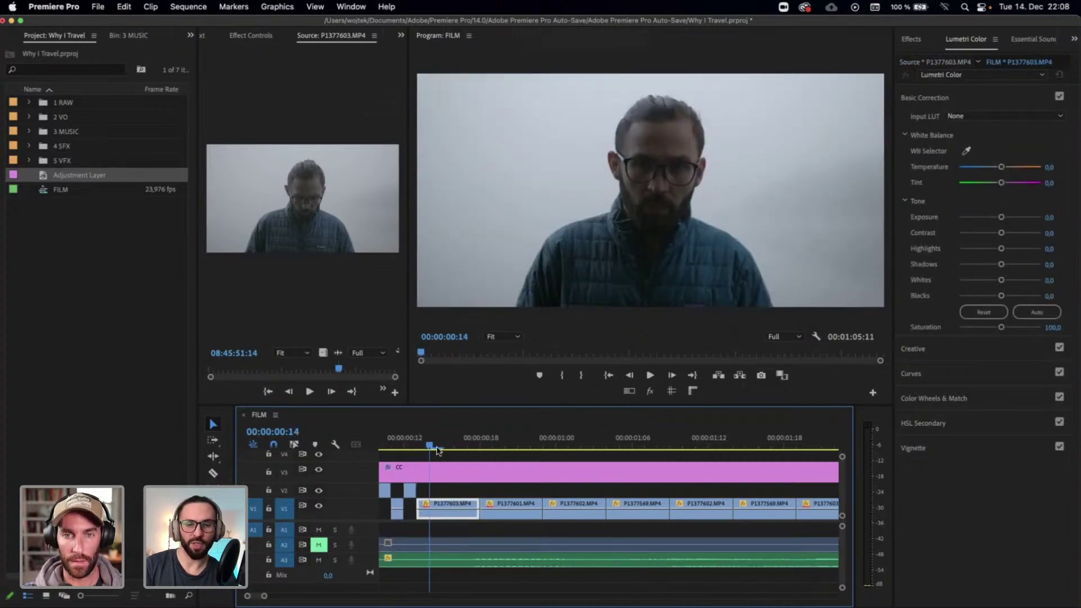
left_click_drag(437, 447, 442, 444)
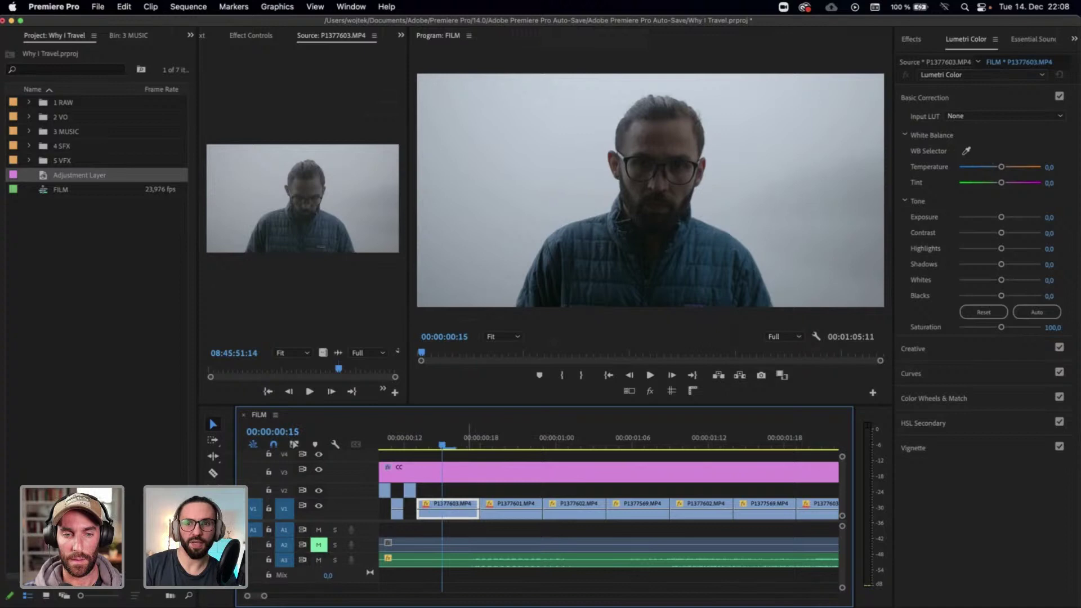
left_click(935, 62)
left_click(1059, 97)
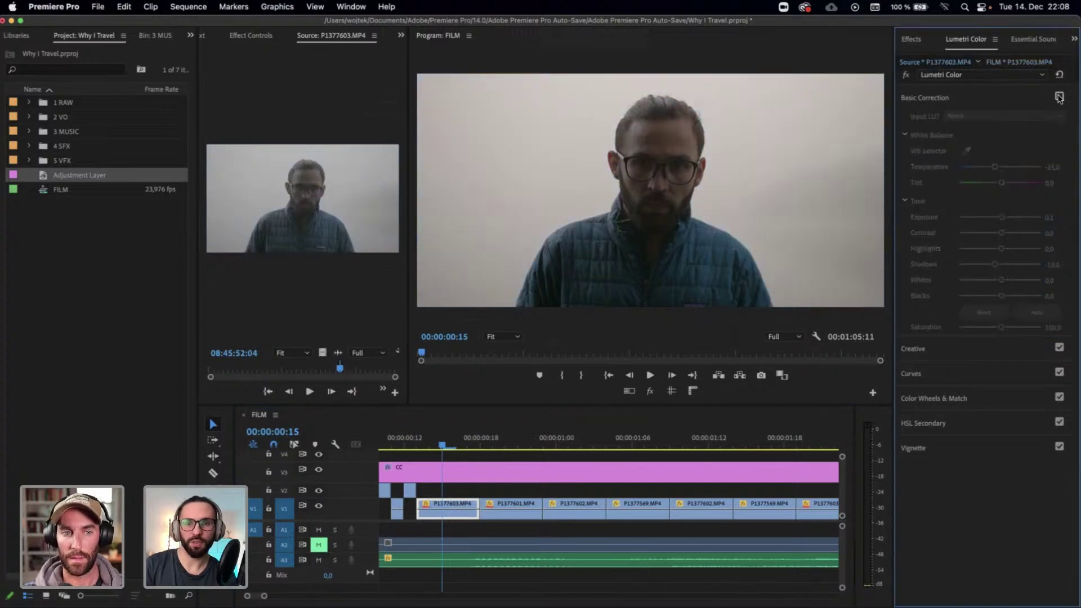
scroll(439, 520, "up", 3)
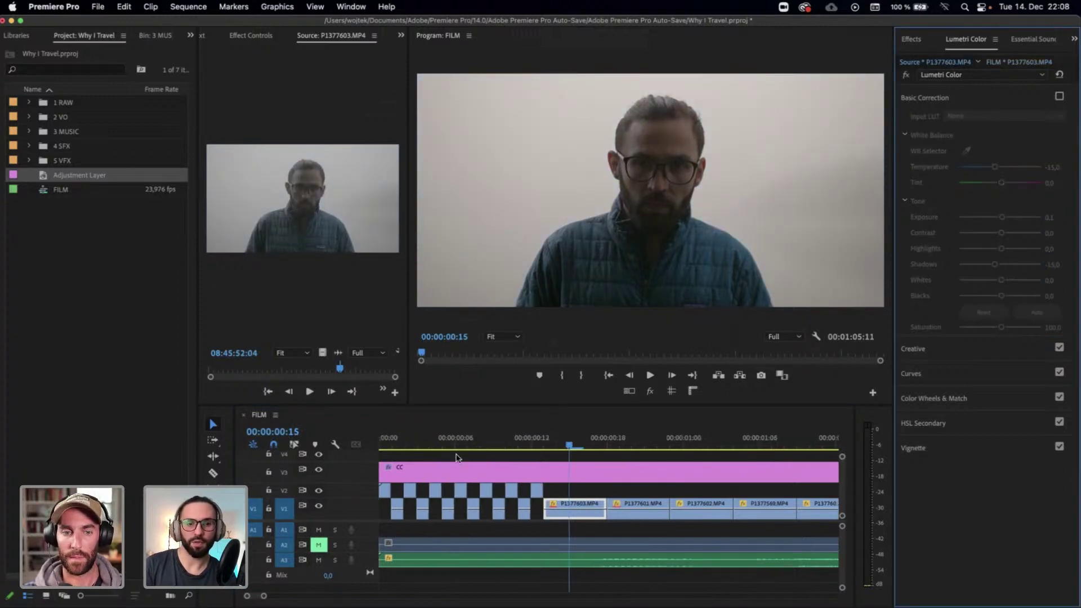
left_click_drag(457, 445, 557, 463)
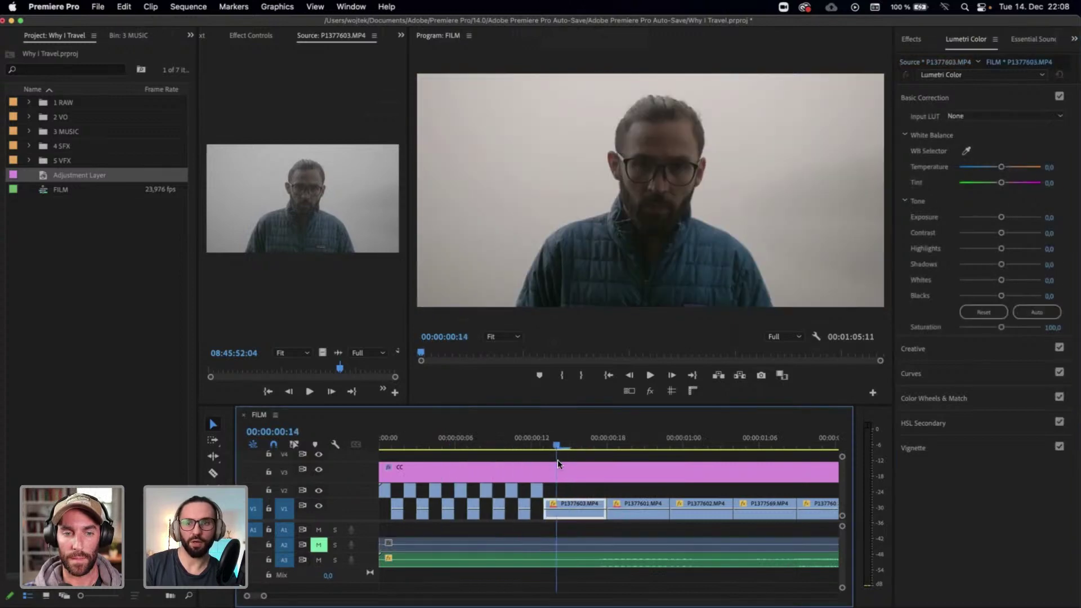
left_click(1059, 97)
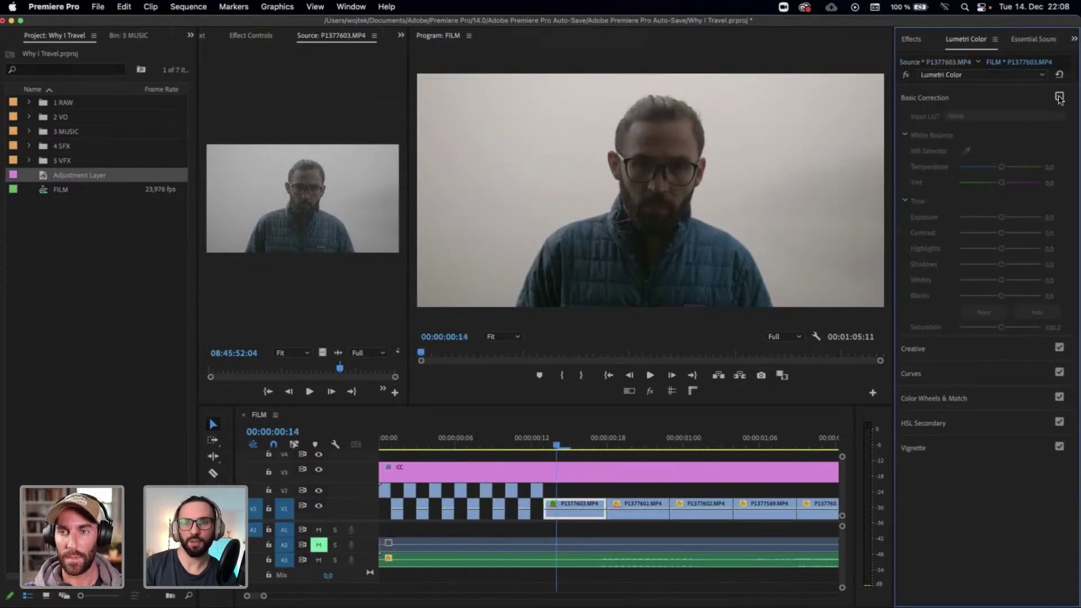
left_click(1059, 96)
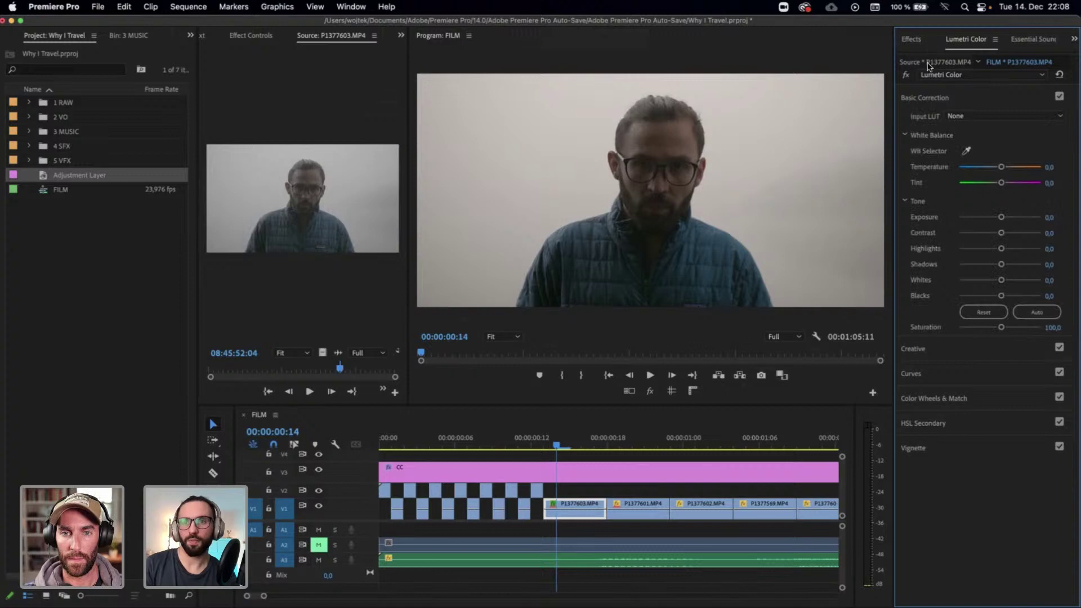
left_click(1059, 97)
left_click(1059, 97)
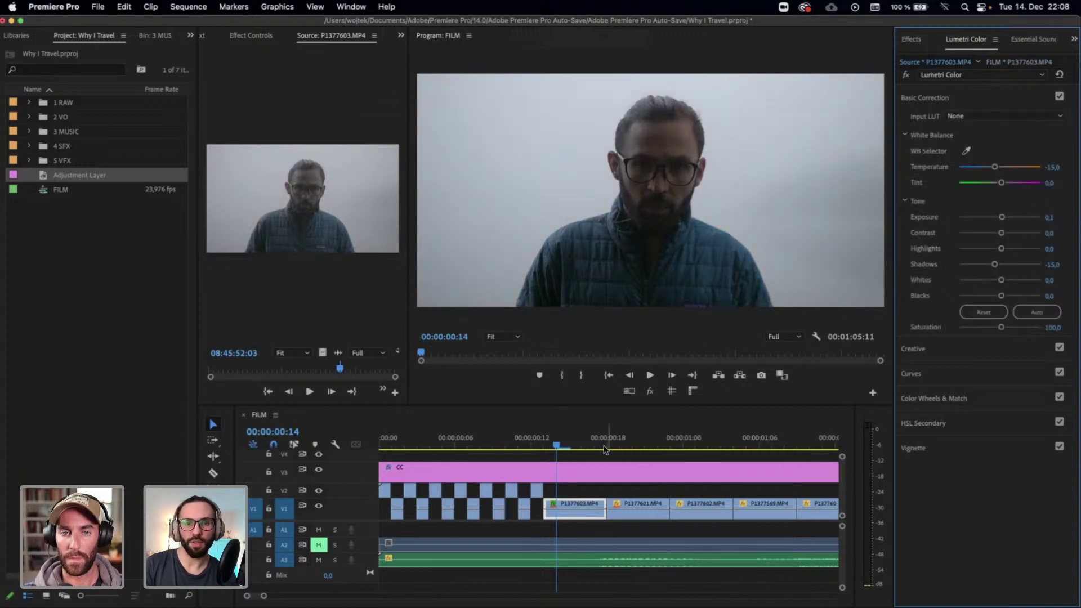
Try Tint values of 2,5 and 1 on the P1377603.MP4 source clip, and return the Tint to 0
scroll(603, 447, "right", 5)
left_click_drag(434, 446, 465, 448)
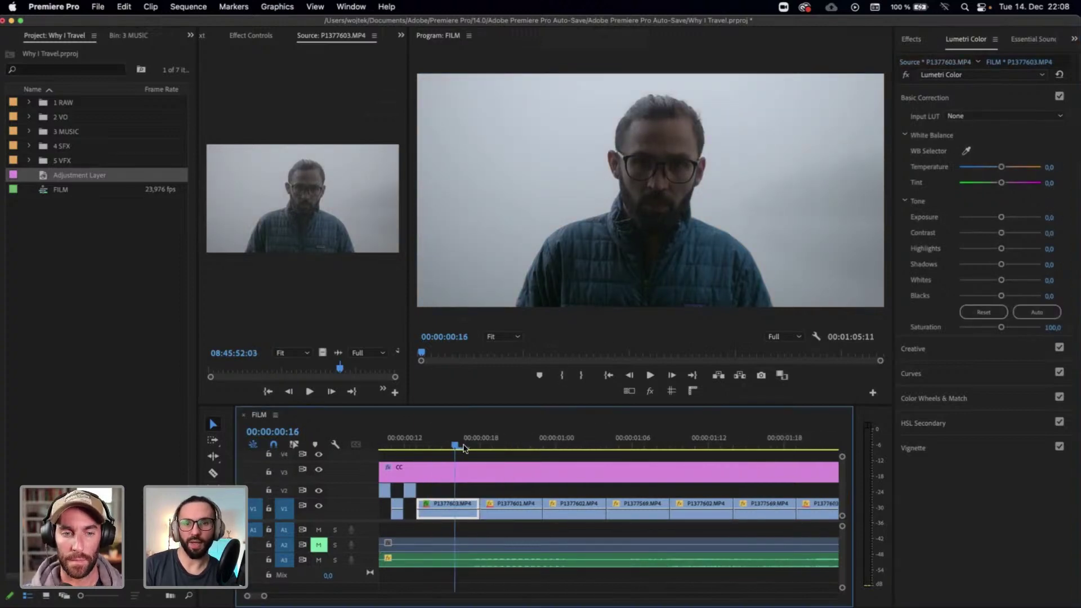
left_click(936, 62)
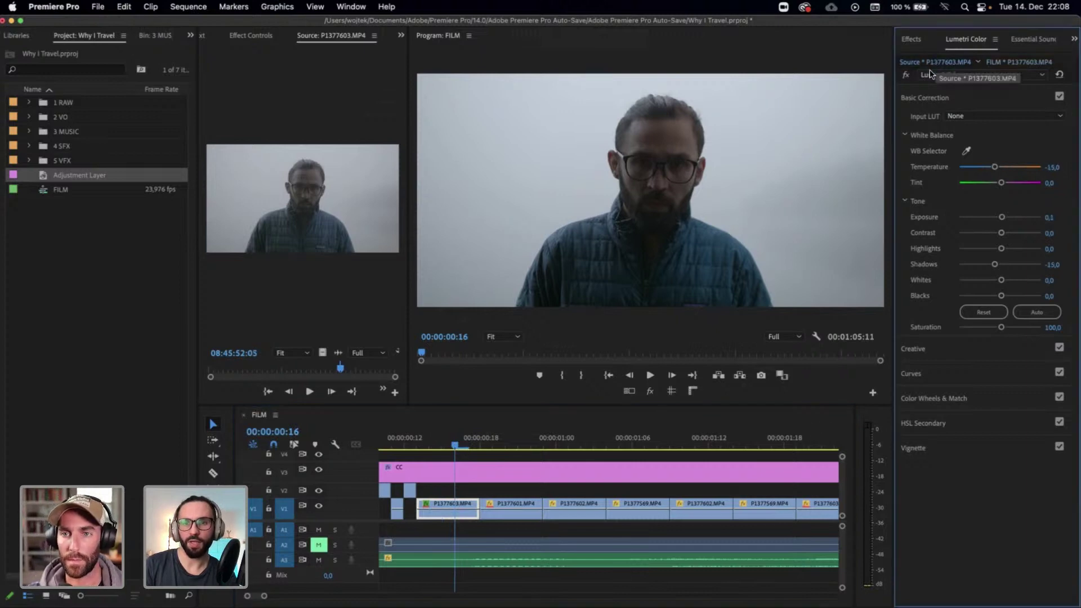
left_click(1058, 181)
type("2,5")
key("Return")
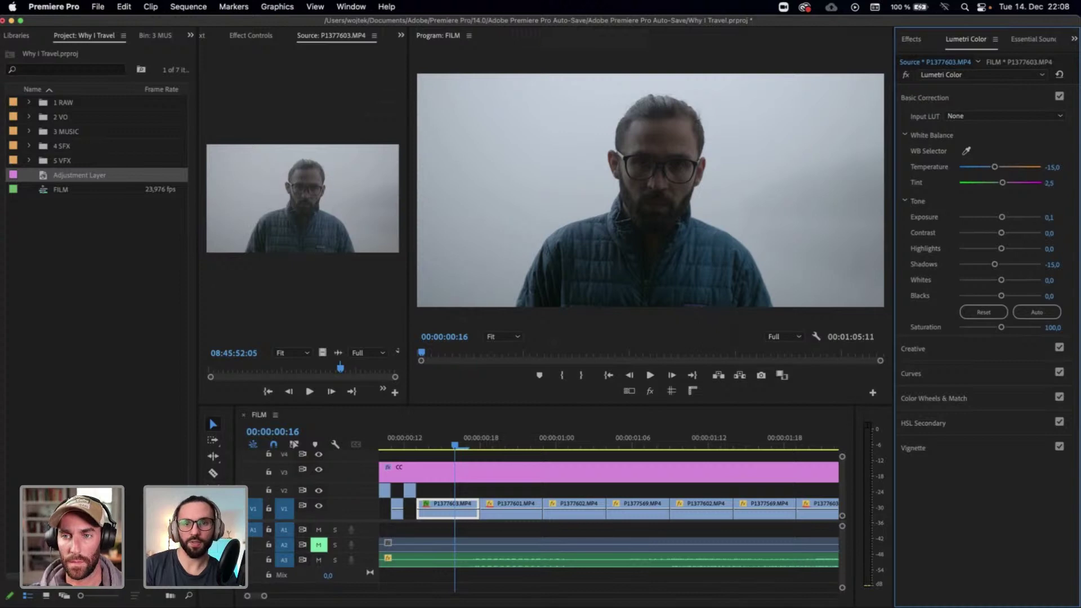
left_click(1049, 182)
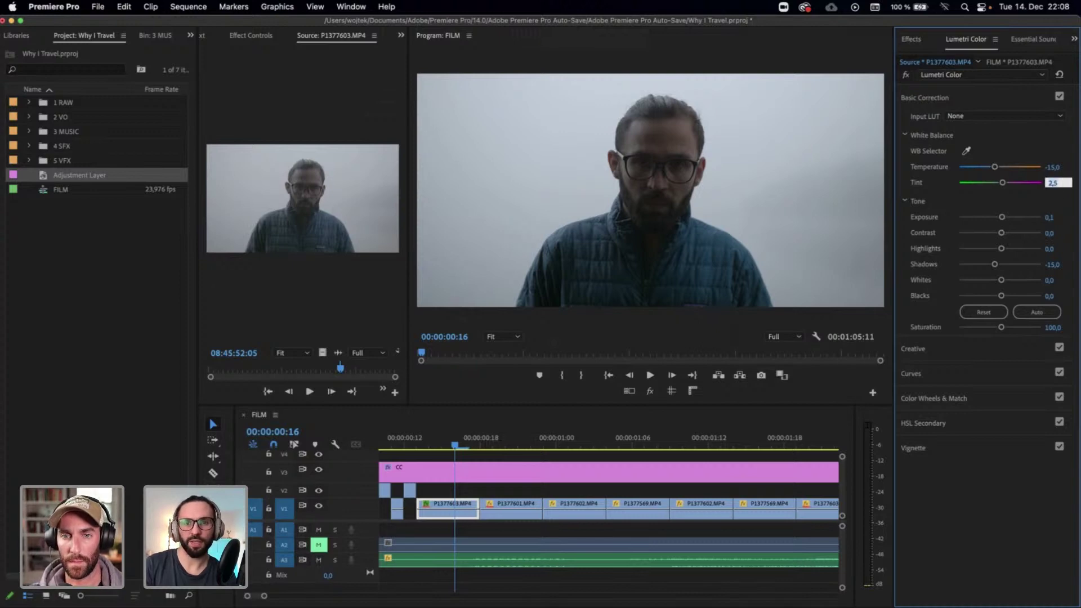
type("1")
key("Return")
left_click(1057, 183)
type("2")
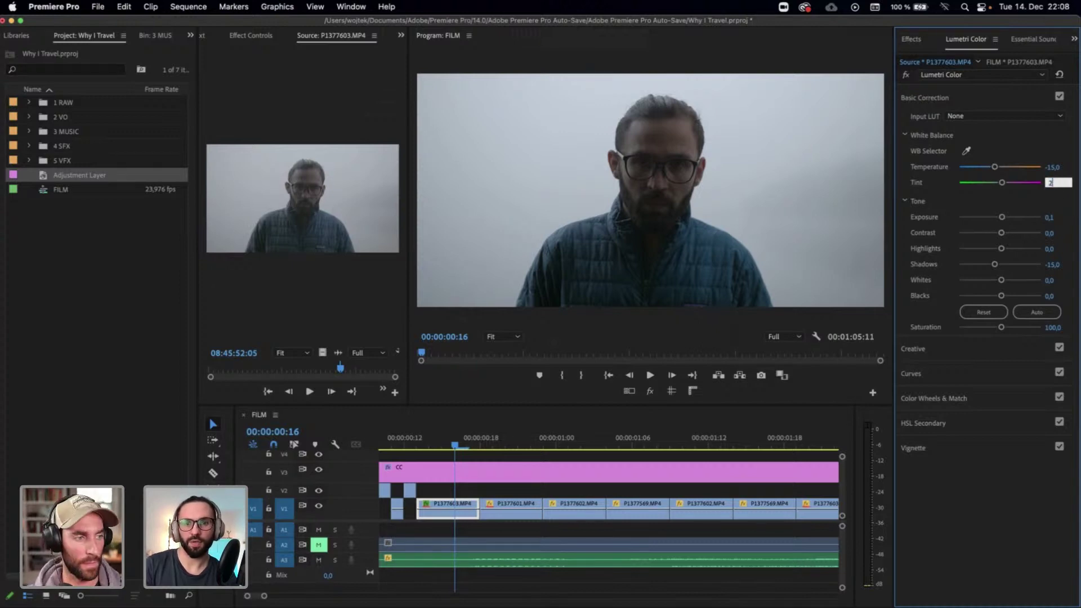
type(",0")
key("Return")
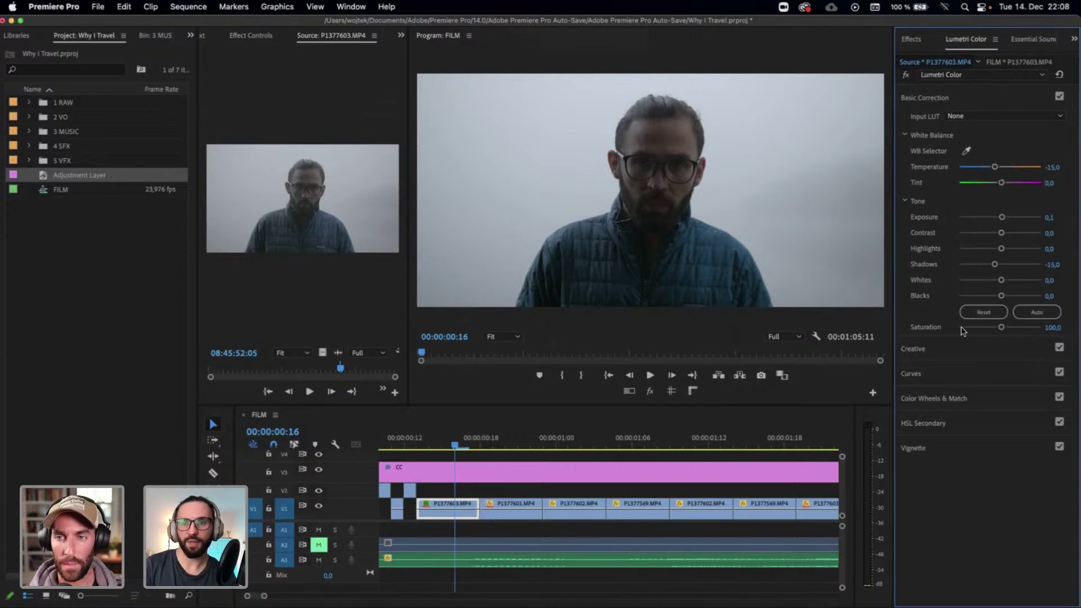
Check the P1377603.MP4 portrait at 00:00:00:16 with its source Color Wheels & Match off and on
left_click(951, 399)
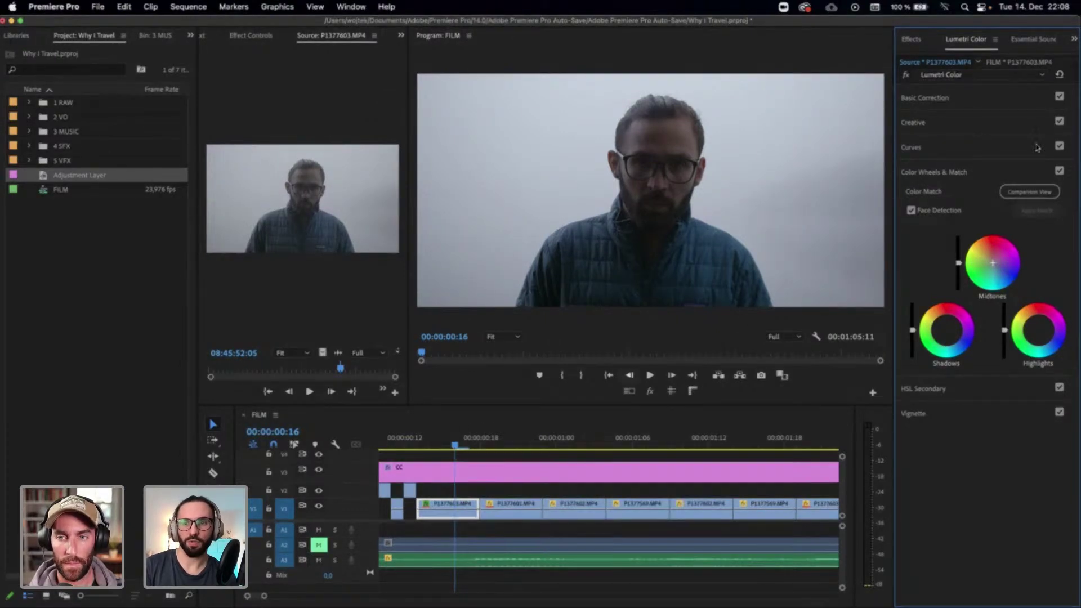
left_click(1059, 171)
left_click(1060, 171)
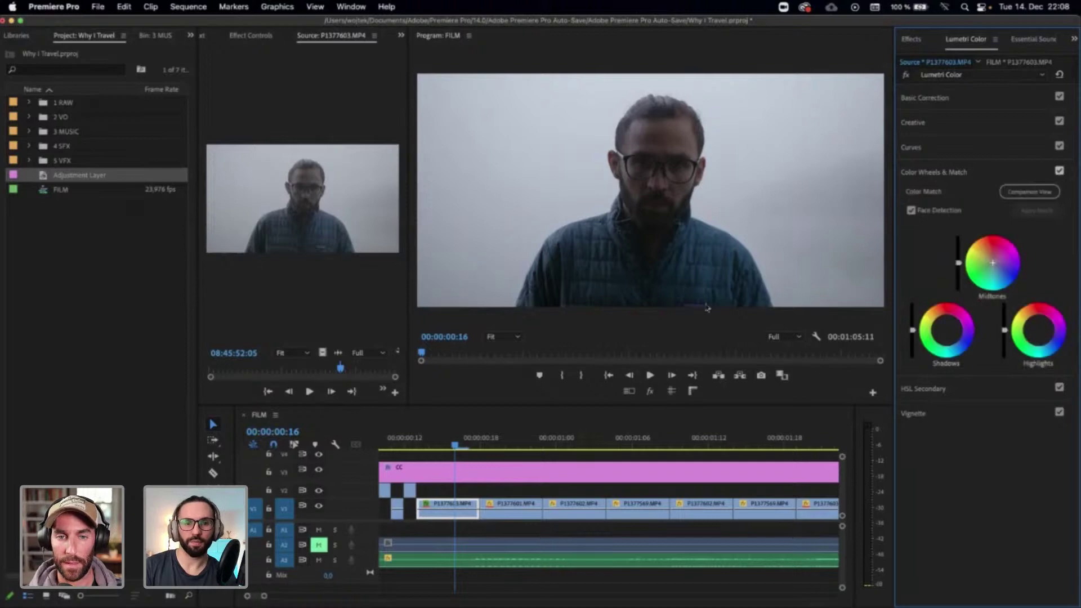
View the short lake clip on V2 at 00:00:00:12 and the Lumetri Color settings of its P1377601.MP4 source
left_click(406, 446)
left_click(409, 489)
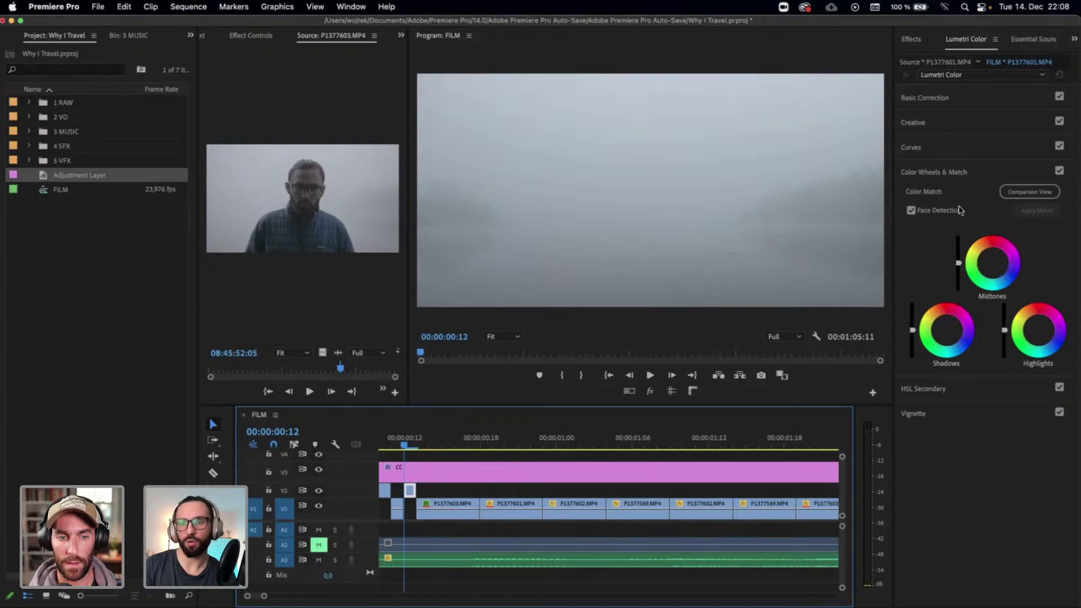
left_click(938, 63)
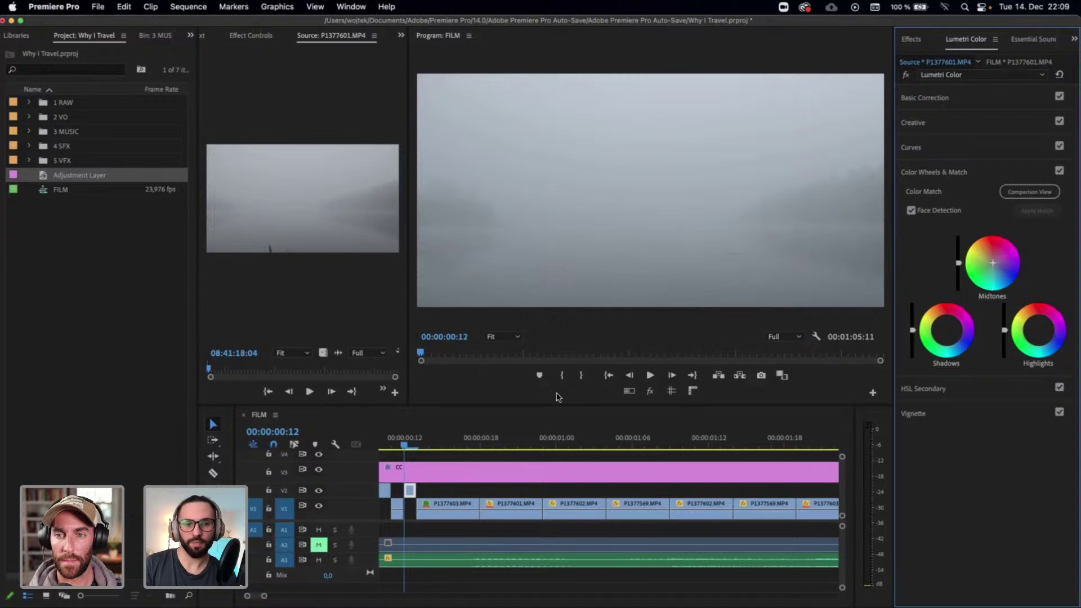
Compare the distant figure in P1377601.MP4 with the closer back view in P1377602.MP4 on V1
left_click_drag(418, 437, 515, 443)
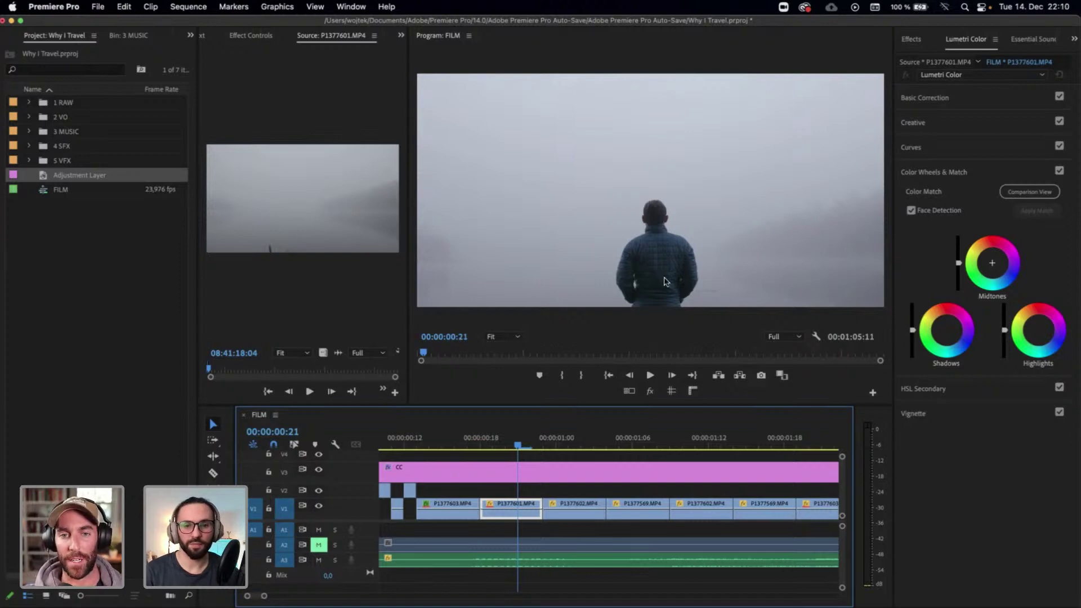
left_click_drag(517, 446, 556, 448)
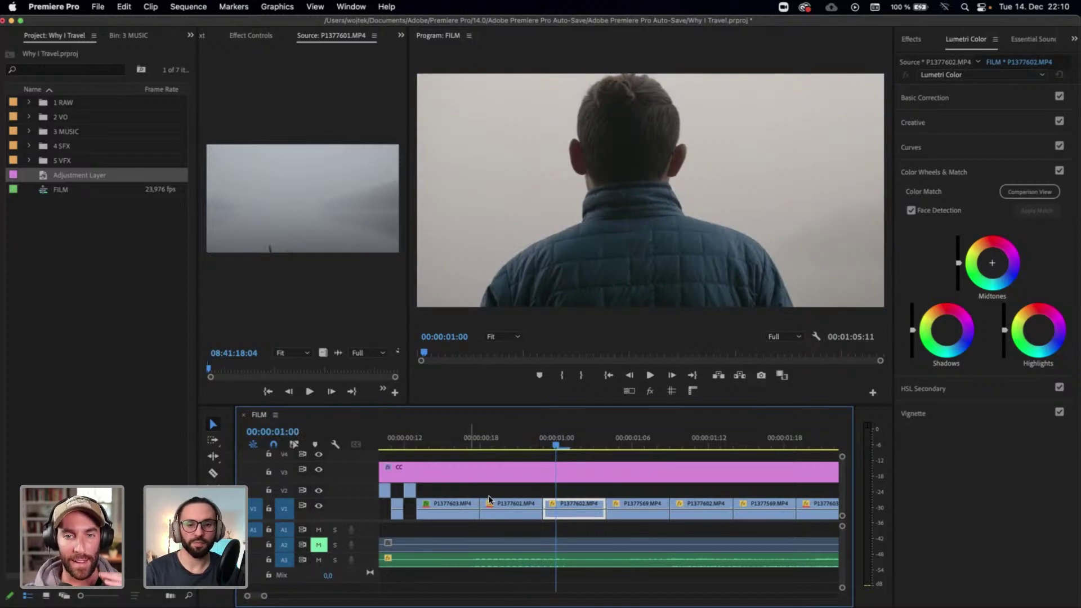
left_click(519, 445)
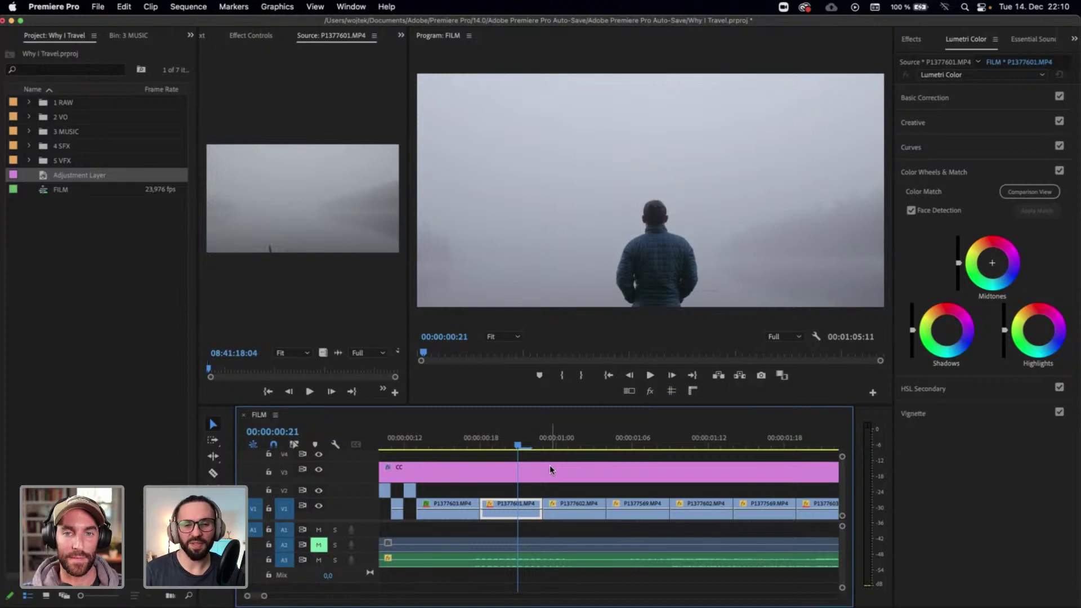
mouse_move(524, 443)
left_mouse_down()
mouse_move(547, 444)
mouse_move(533, 443)
left_mouse_up()
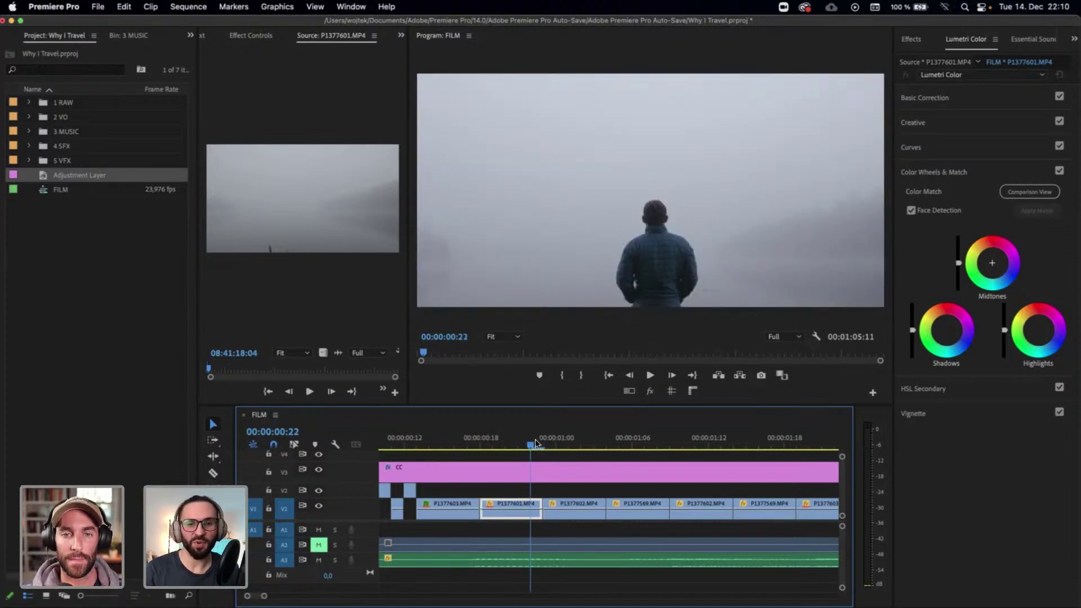
left_click(555, 445)
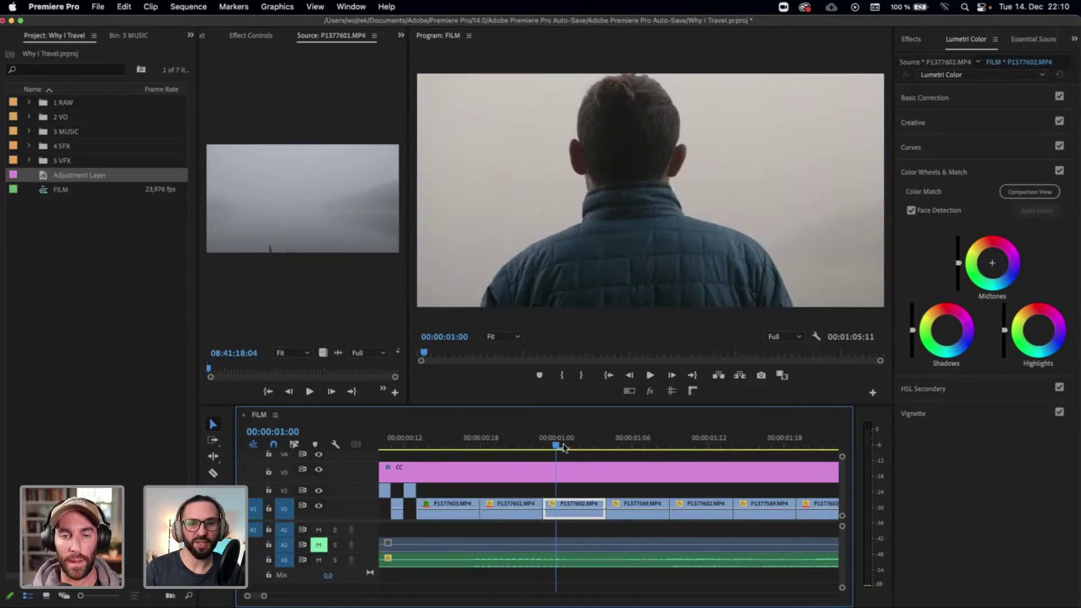
left_click(583, 447)
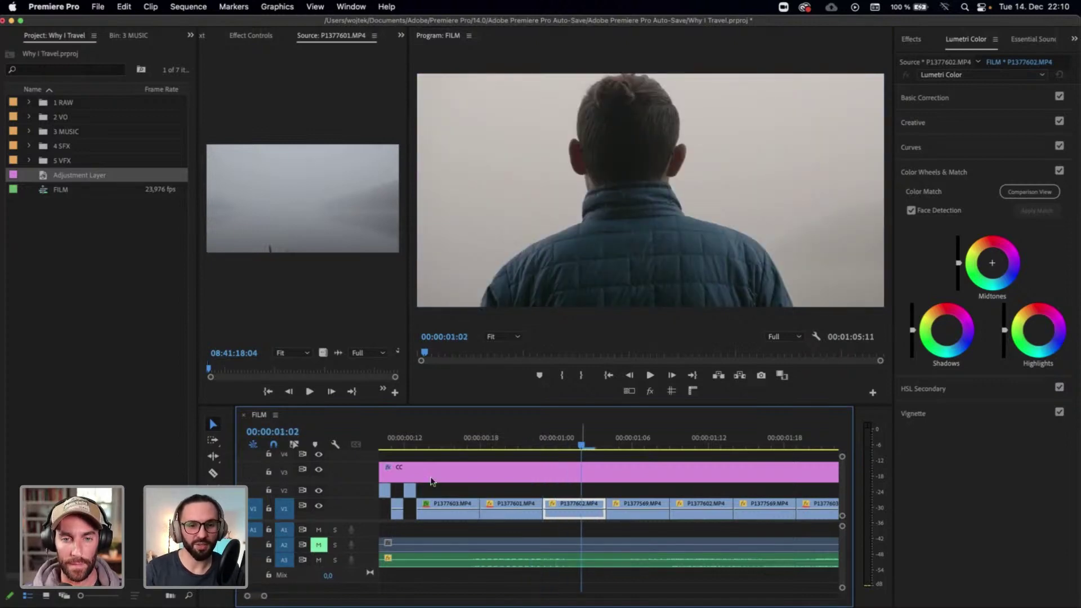
Copy the Lumetri Color effect from the P1377603.MP4 source clip and paste it onto the P1377602.MP4 source clip
left_click(451, 500)
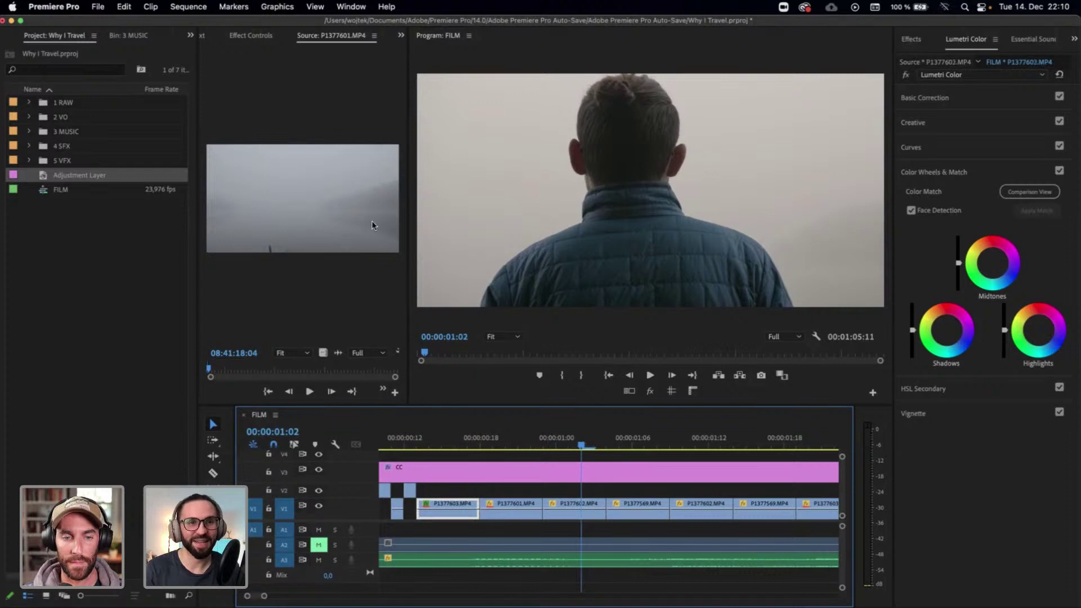
left_click(258, 37)
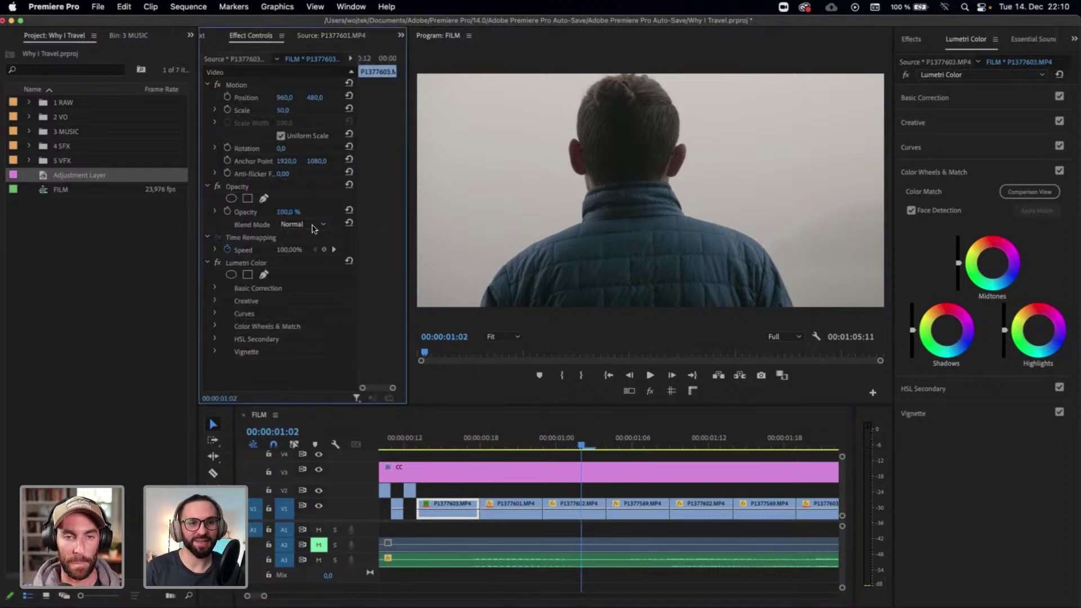
left_click(246, 58)
left_click(249, 84)
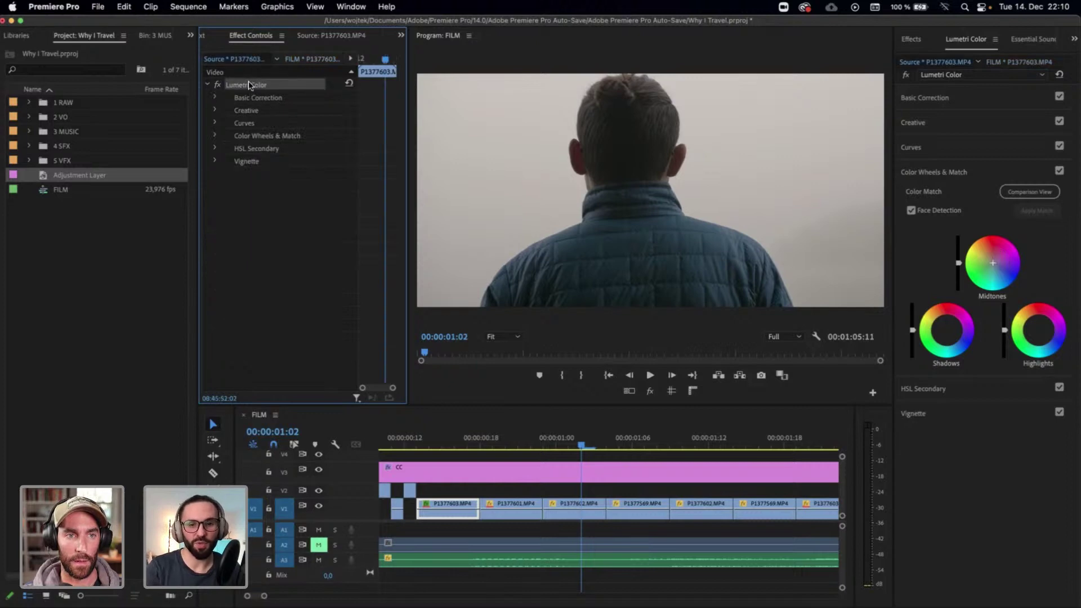
left_click(578, 505)
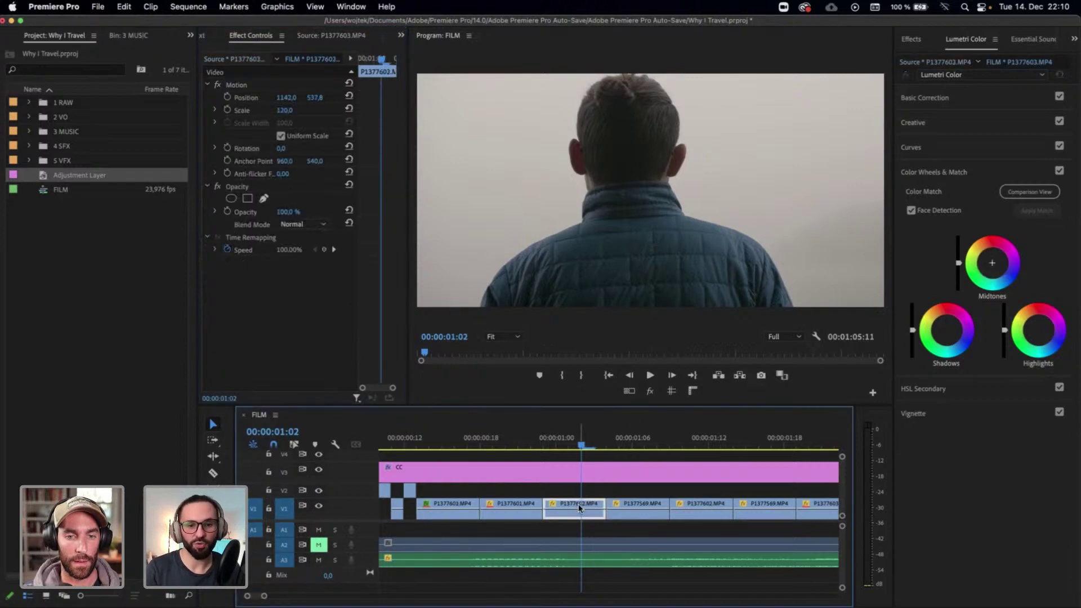
left_click(456, 445)
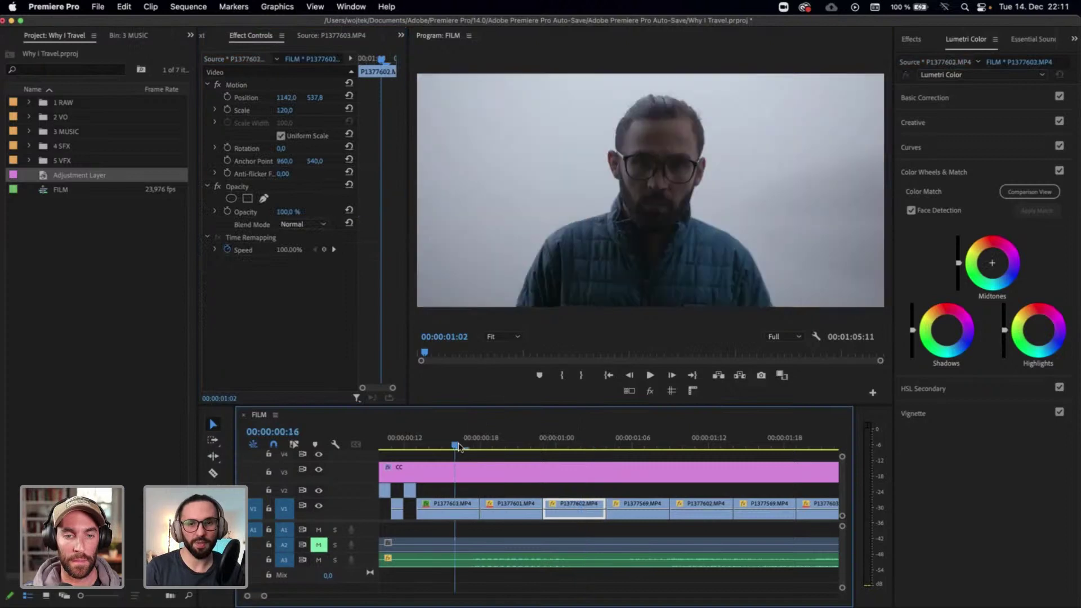
left_click(568, 445)
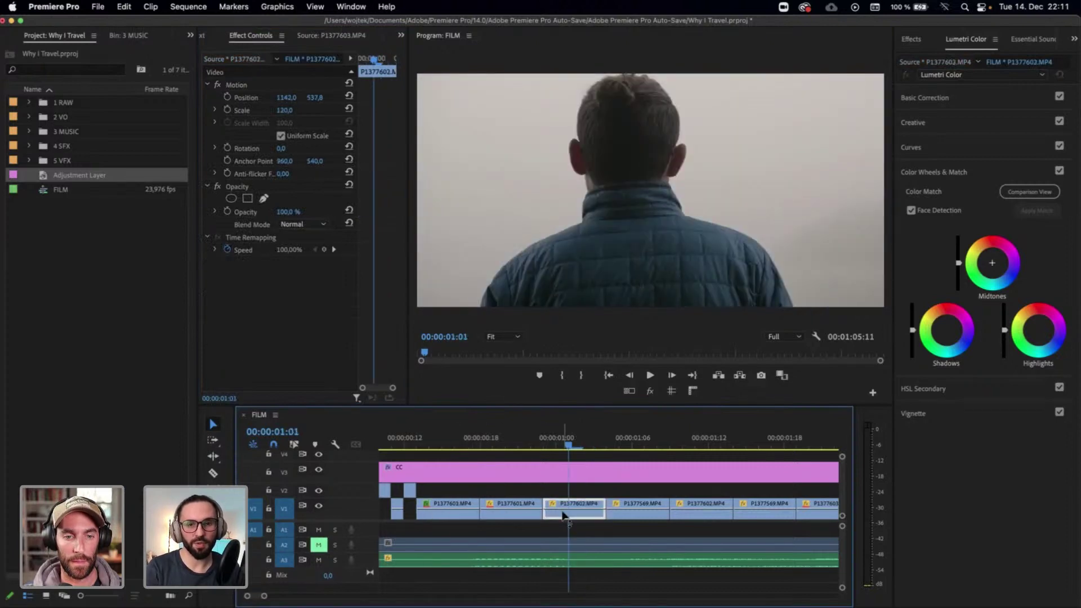
key("ctrl+alt+v")
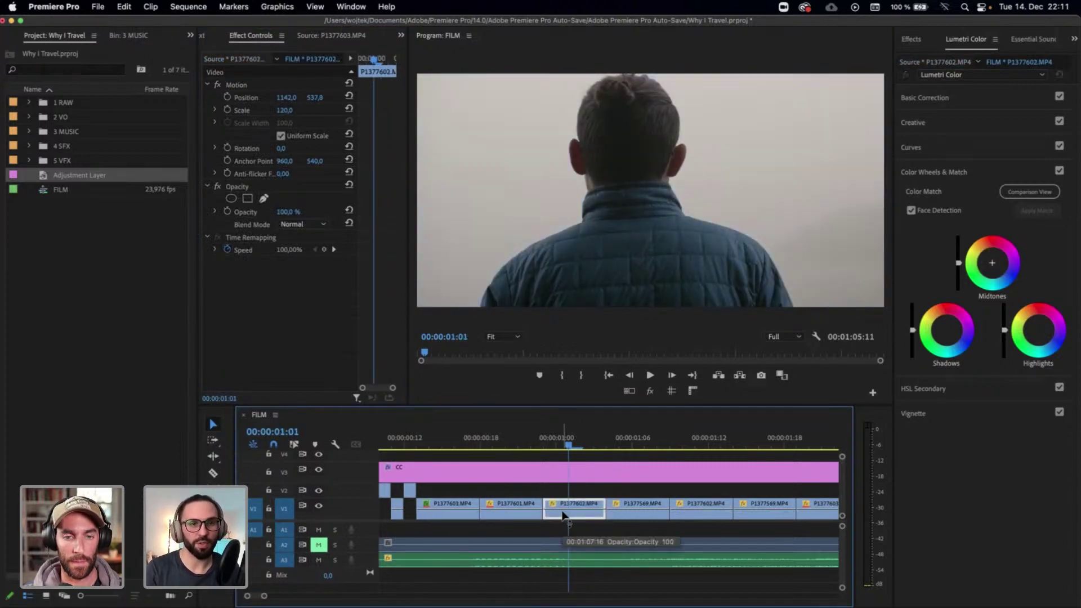
left_click(231, 62)
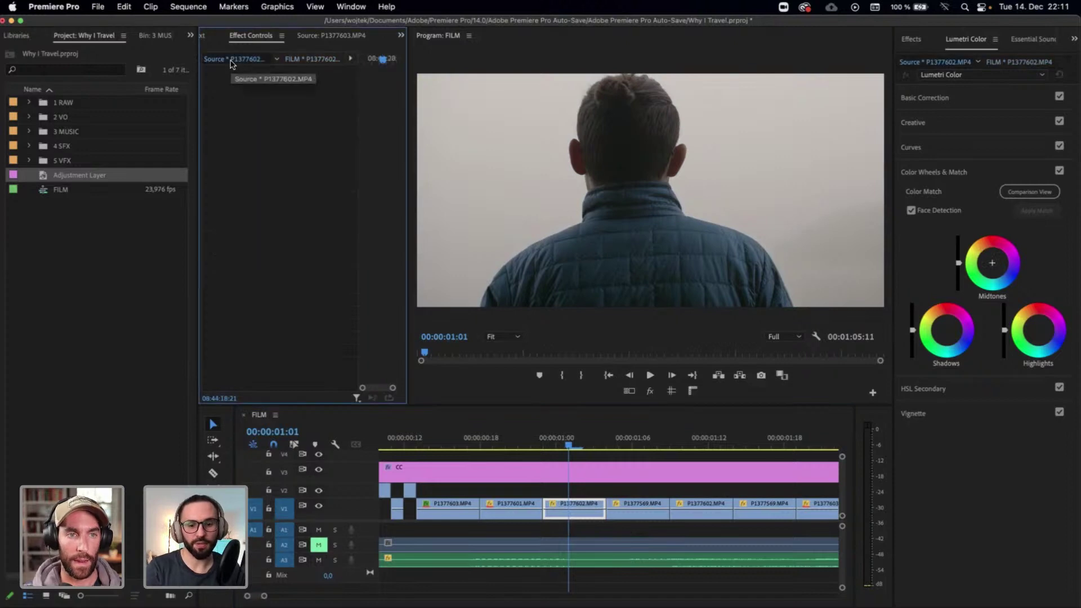
key("ctrl+shift+z")
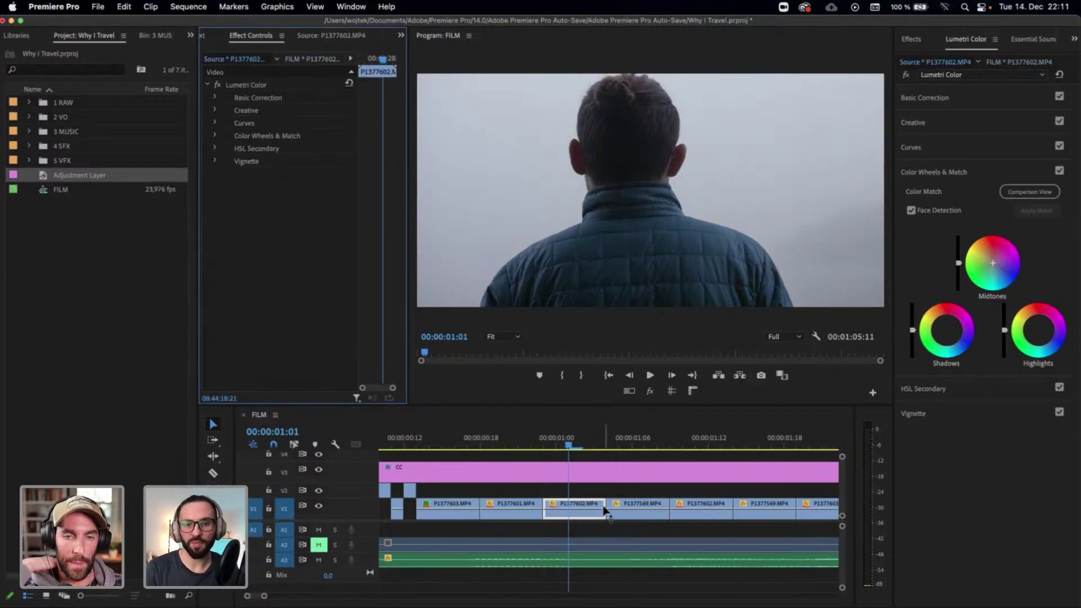
Compare the corrected P1377602.MP4 back view with the clip that follows it on V1
scroll(609, 529, "down", 3)
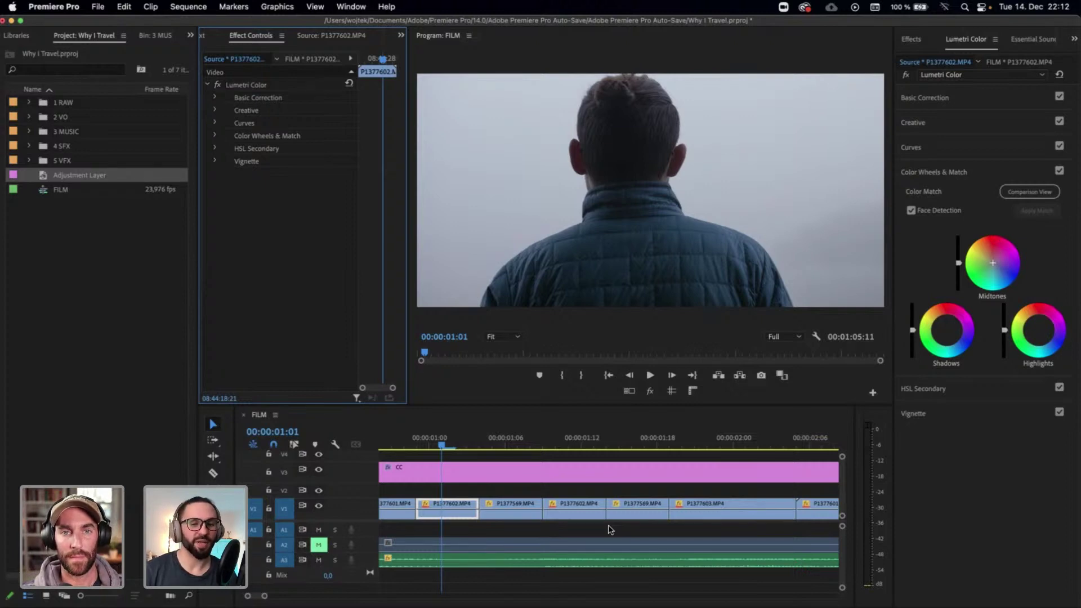
left_click(467, 444)
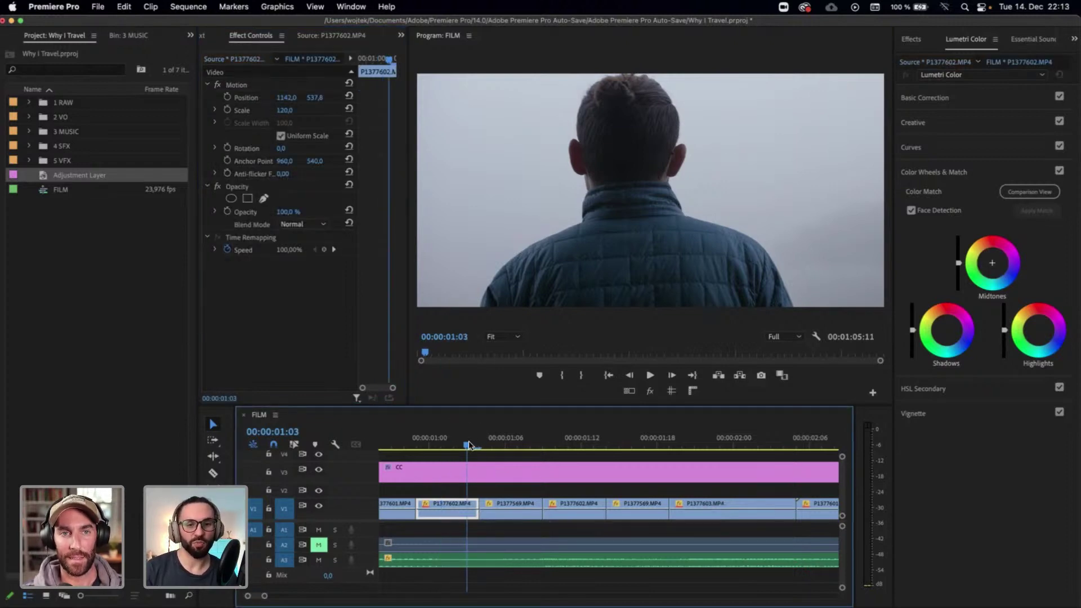
left_click(493, 445)
left_click_drag(495, 445, 461, 445)
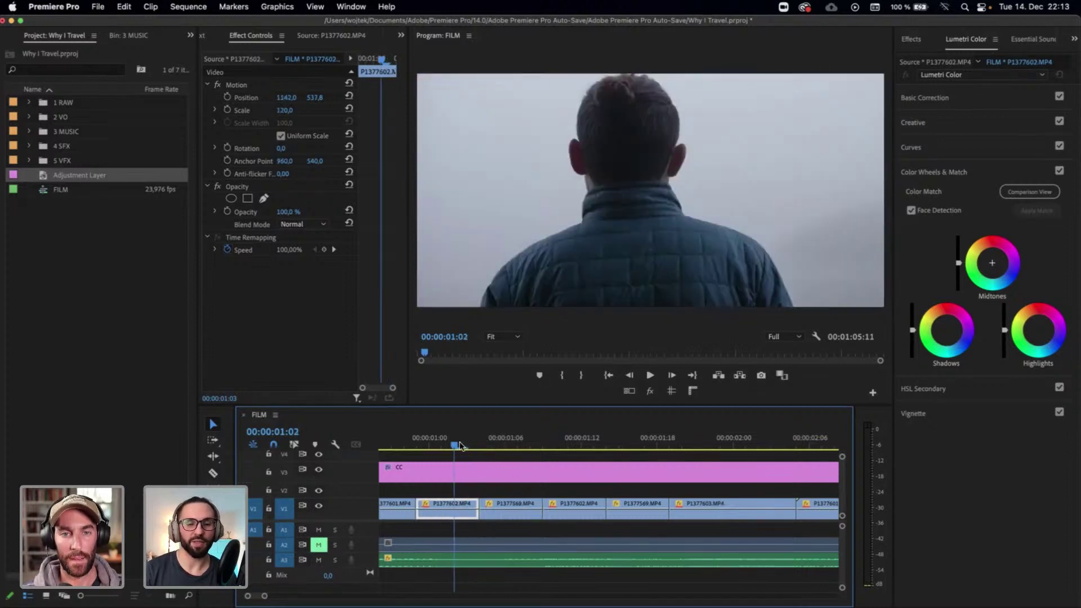
Set the CC adjustment layer's Basic Correction Temperature to 0, viewing the lake back view at 00:00:01:05
left_click(489, 468)
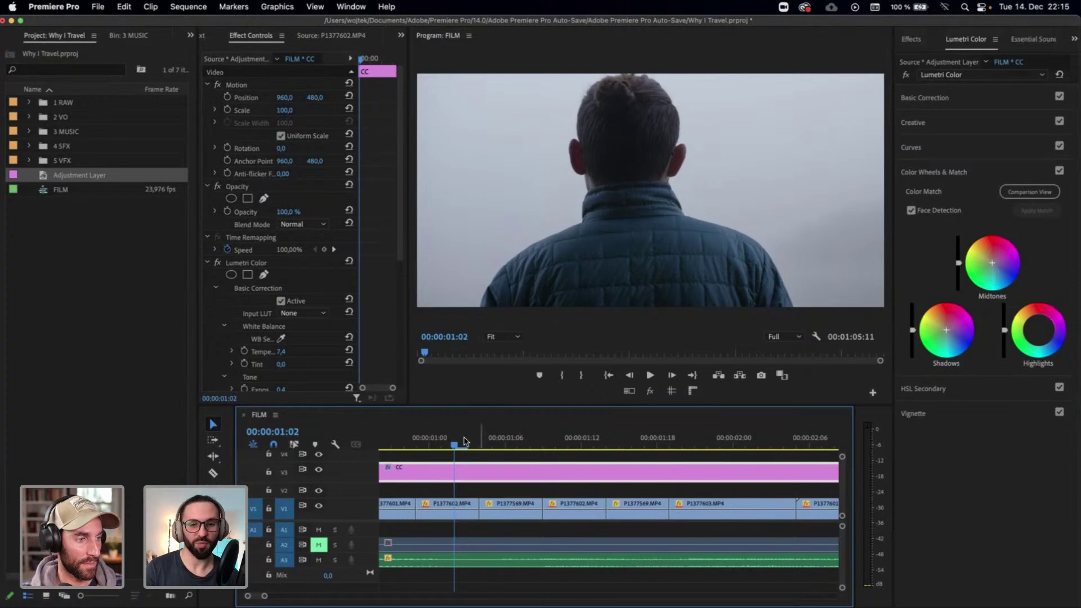
left_click_drag(465, 445, 493, 446)
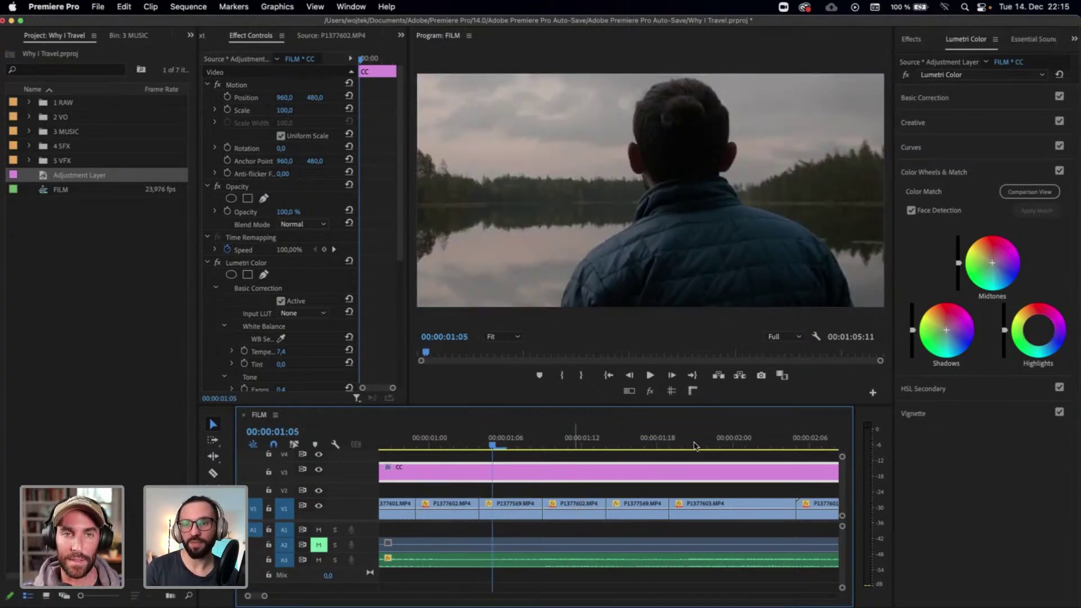
left_click(960, 100)
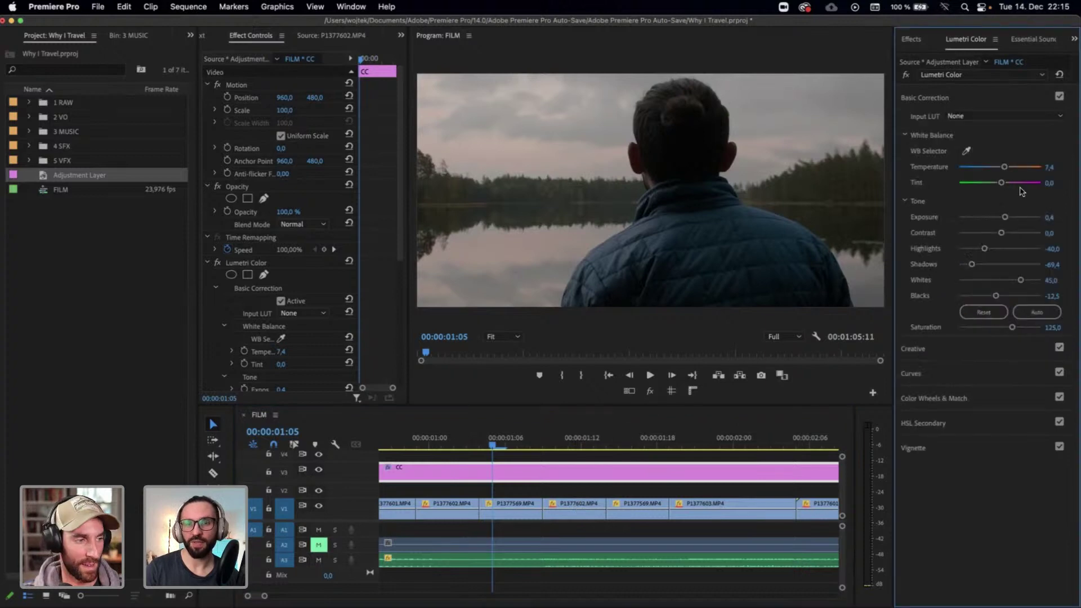
left_click(1058, 166)
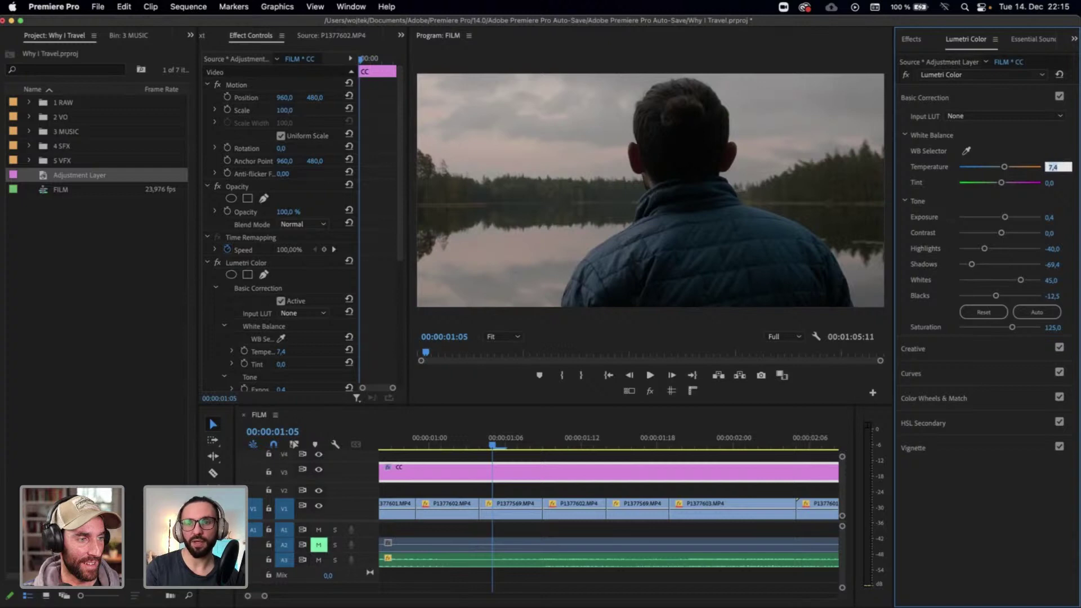
type("0")
key("Return")
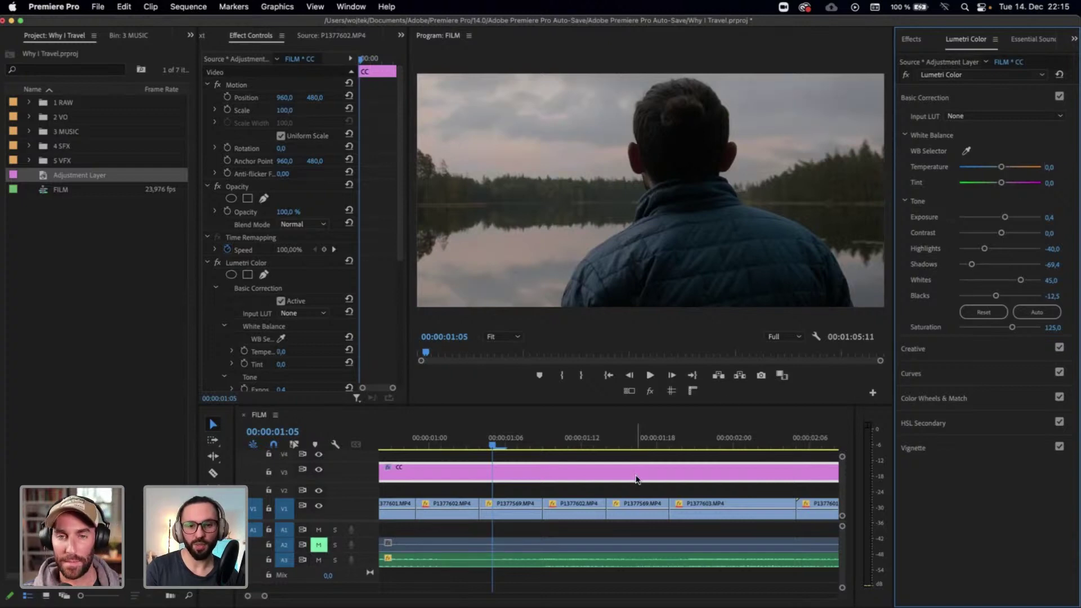
Examine the neighbouring portrait and lake clips up to 00:00:03:14 under the changed CC adjustment layer
key("minus")
left_click(647, 449)
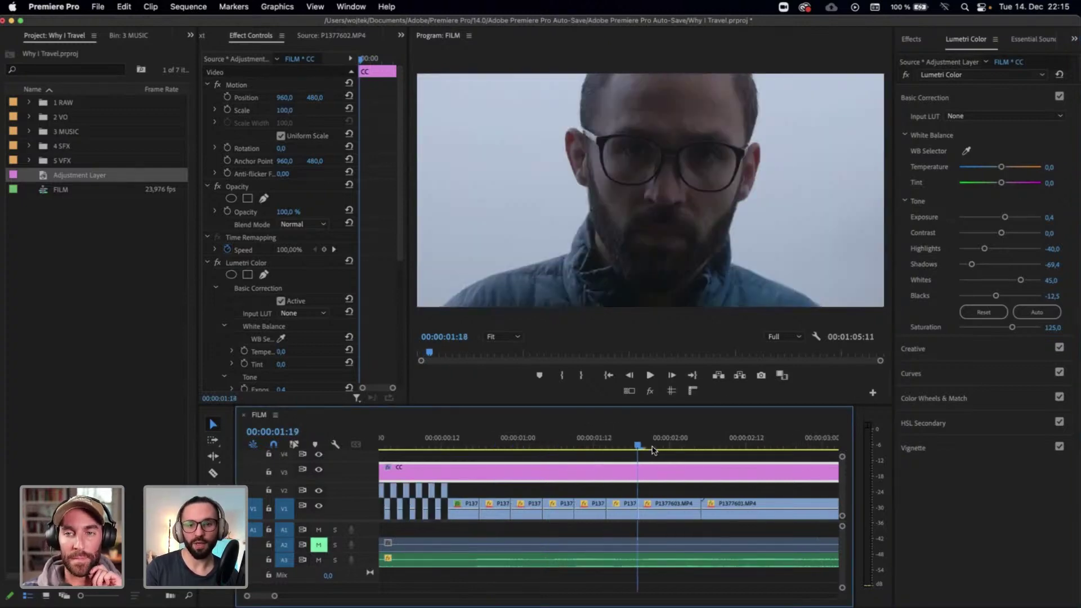
left_click(613, 449)
left_click_drag(739, 450, 707, 449)
scroll(803, 442, "down", 2)
left_click(785, 442)
scroll(788, 445, "down", 4)
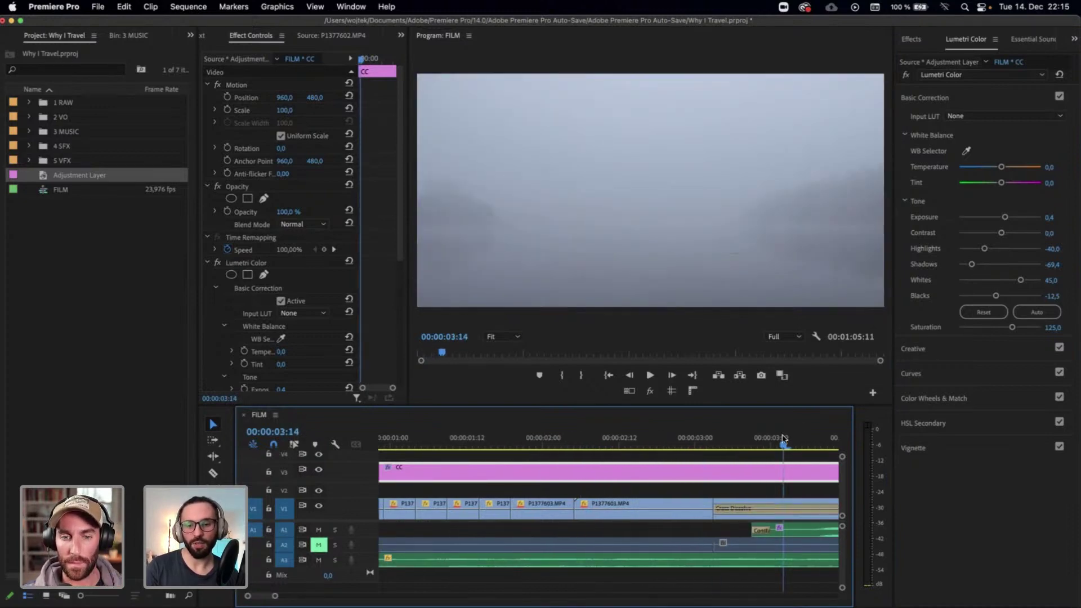
Set the Basic Correction Temperature of the P1377555.MP4 lake clip to 10, viewing it at 00:00:10:15
scroll(707, 460, "down", 4)
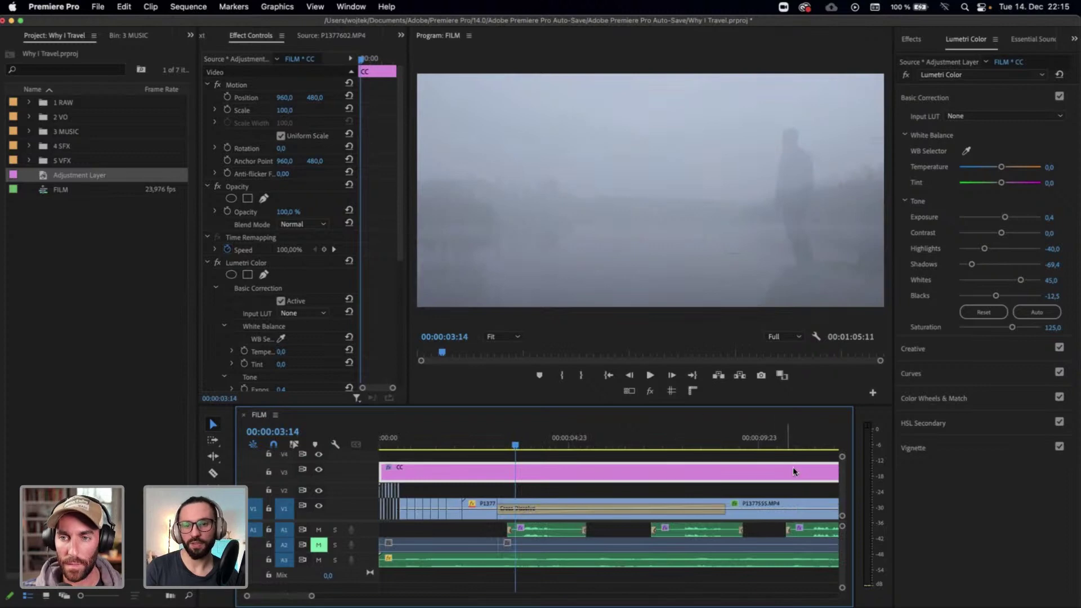
left_click(783, 445)
key("d")
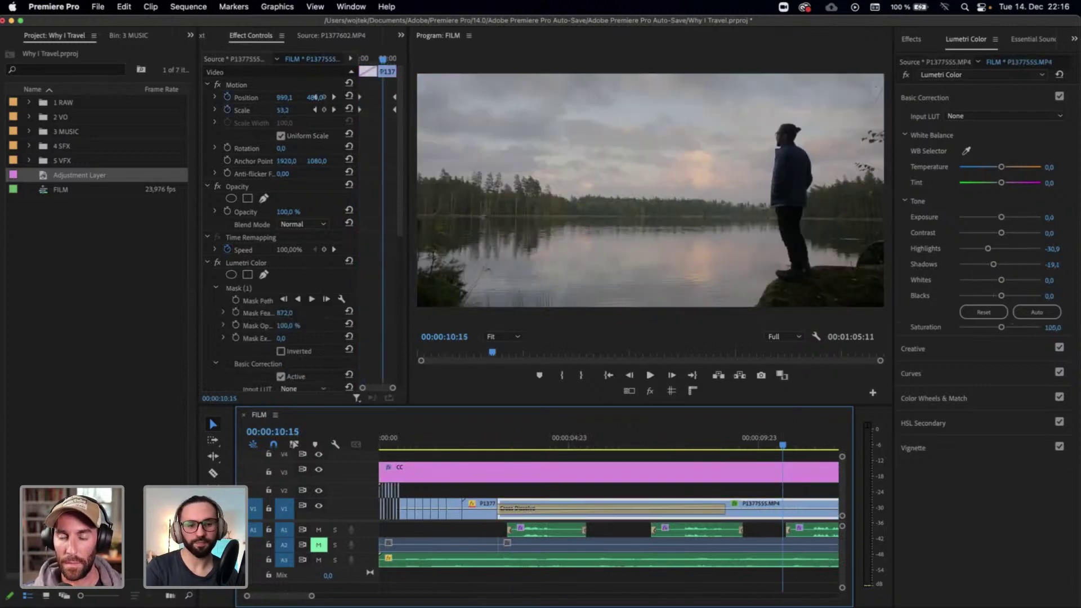
left_click(1052, 167)
type("10")
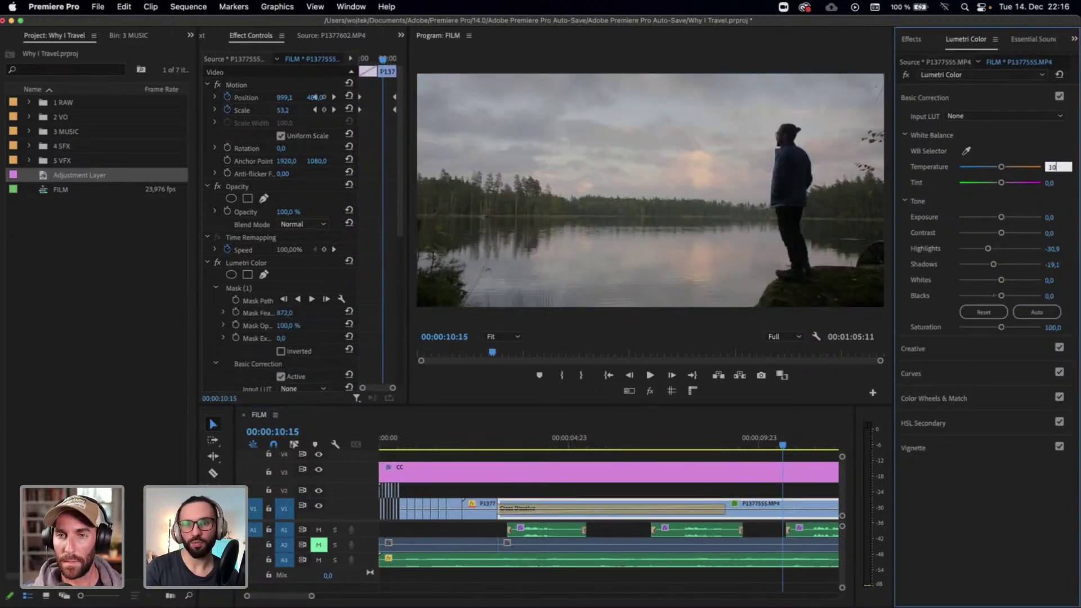
key("Return")
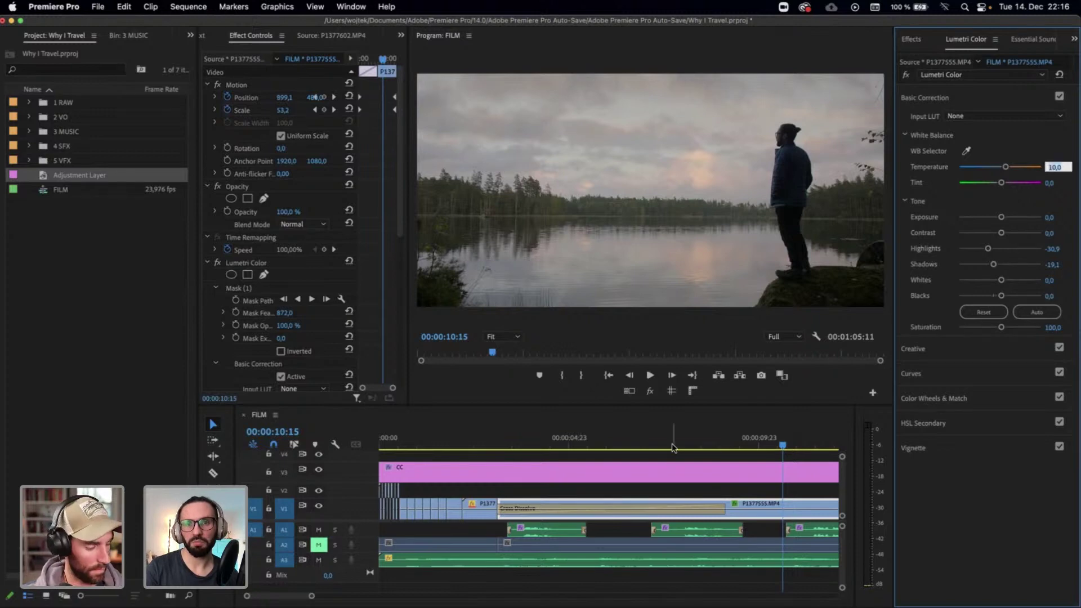
Set the Basic Correction Temperature of the P1377569.MP4 back view clip at 00:00:01:16 to -5
left_click(439, 450)
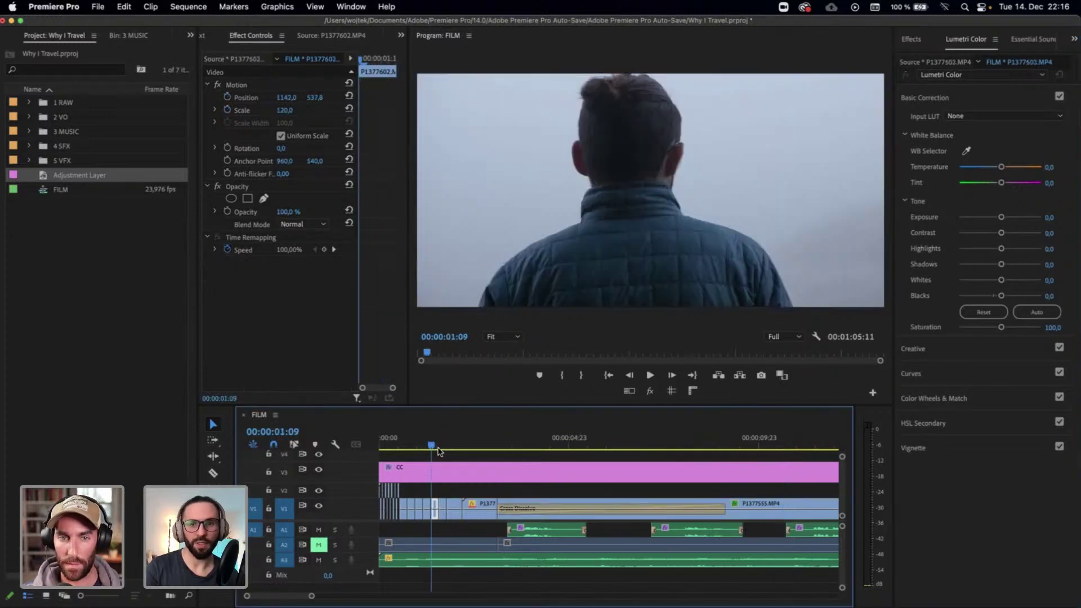
left_click_drag(443, 450, 443, 450)
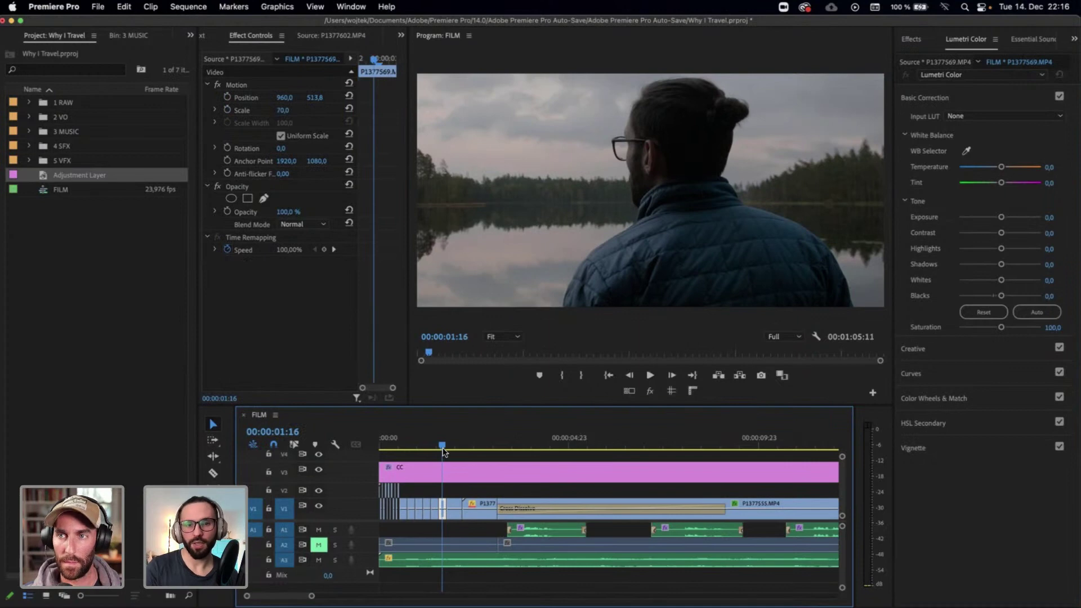
key("=")
key("=")
key("=")
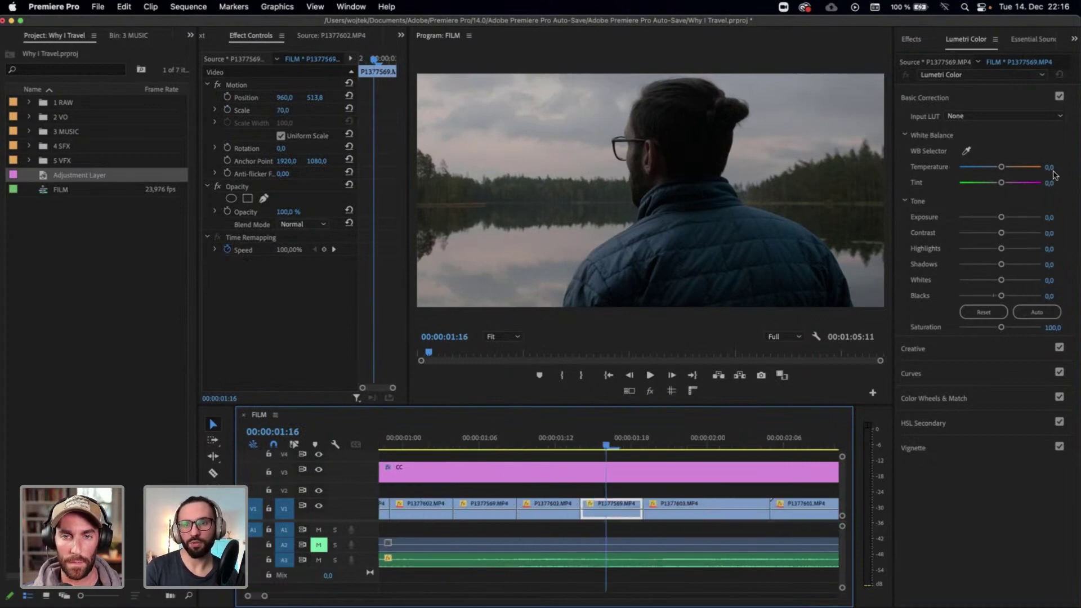
left_click(1051, 167)
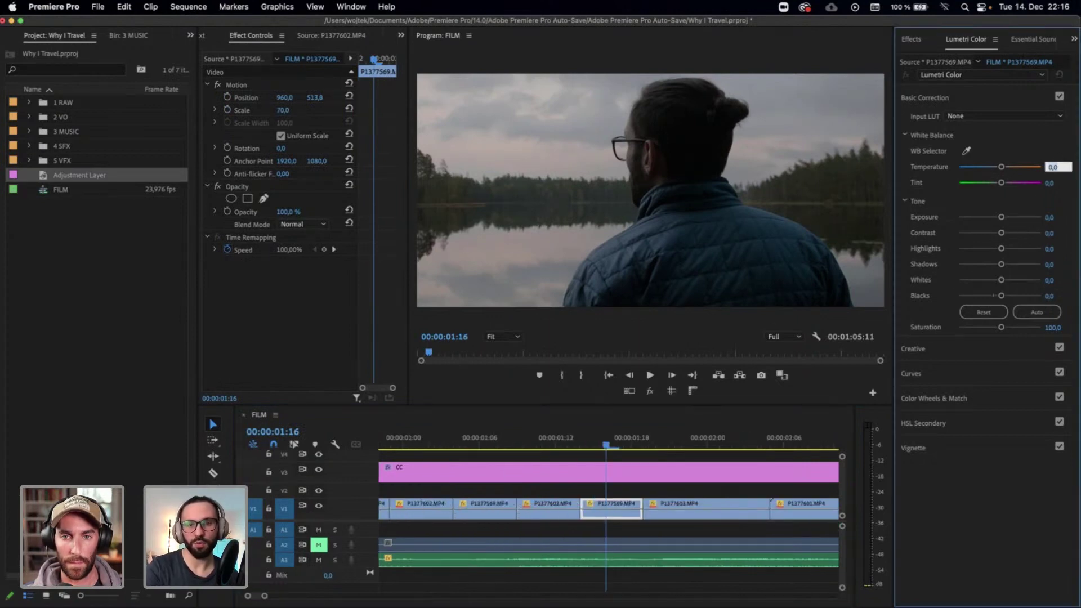
key("BackSpace")
type("-5")
key("Return")
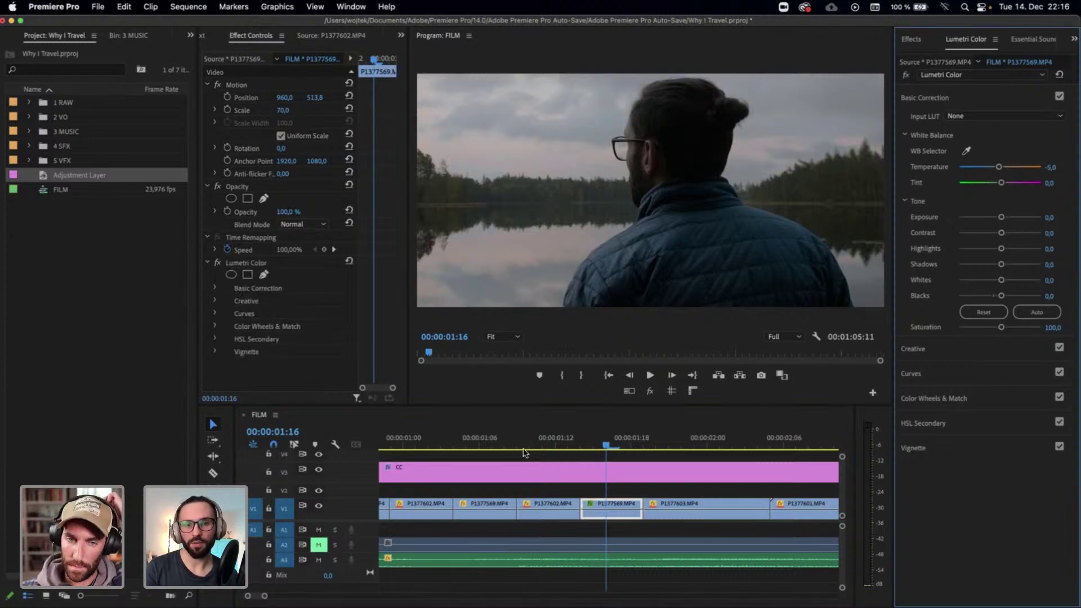
Set the Temperature of the P1377569.MP4 back view clip to -2,5, viewing its start at 00:00:01:14
left_click(555, 446)
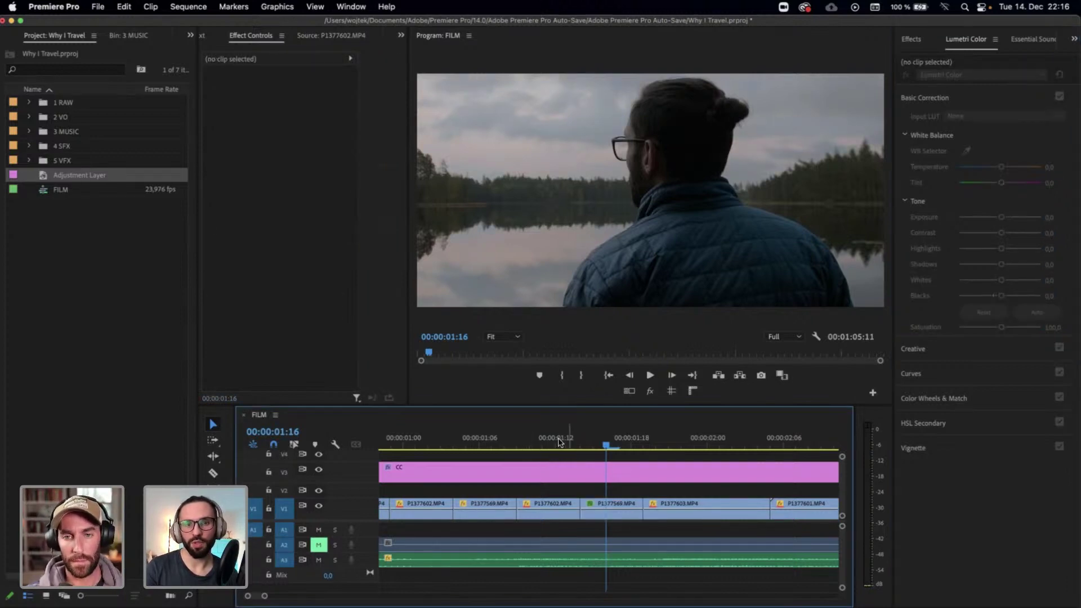
left_click(590, 443)
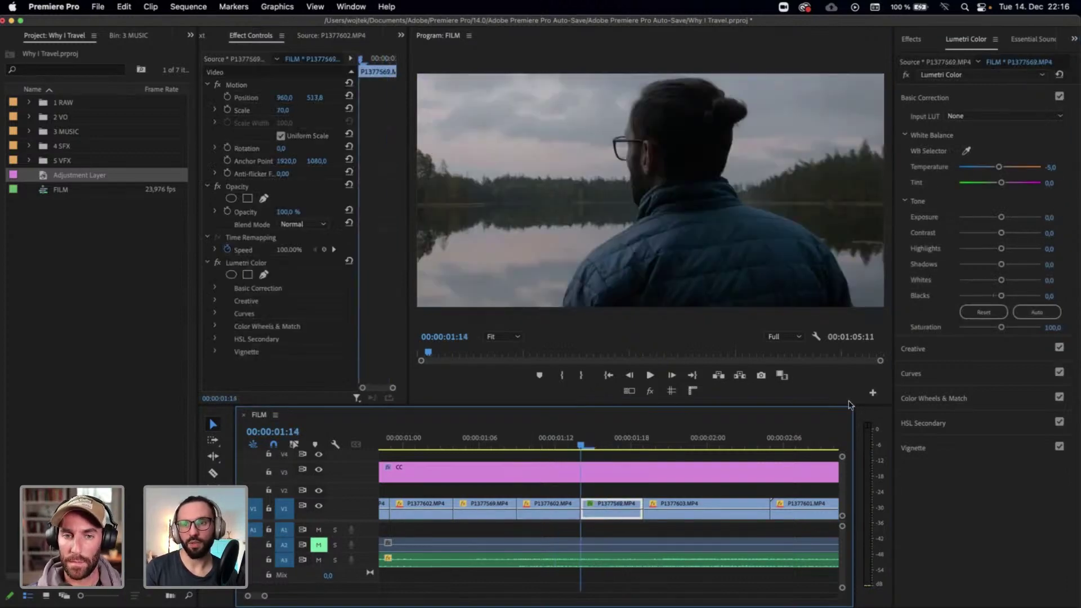
left_click(1059, 166)
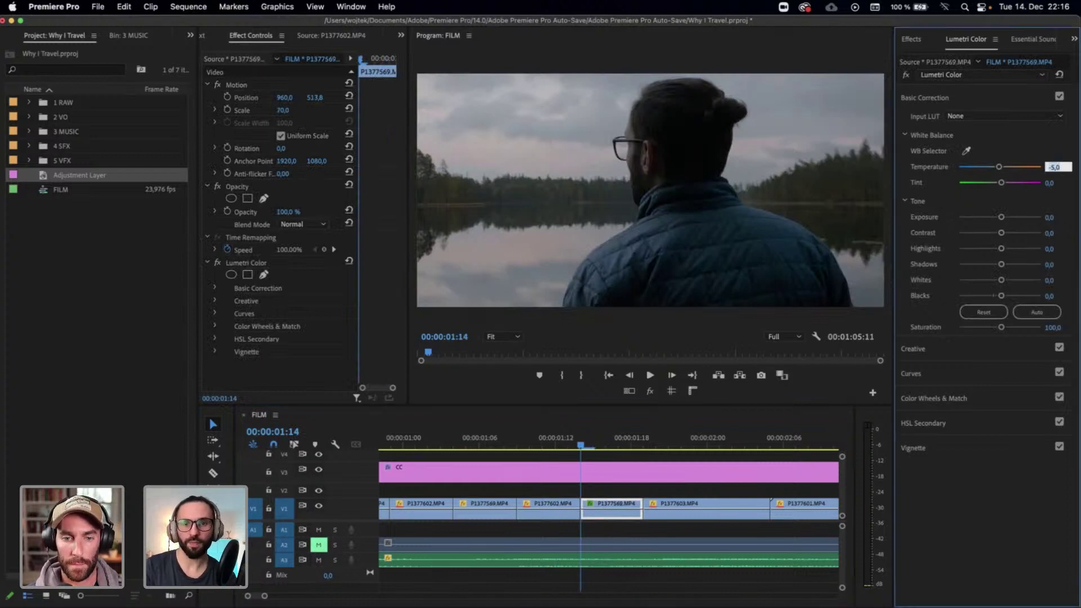
type("-2,5")
key("Return")
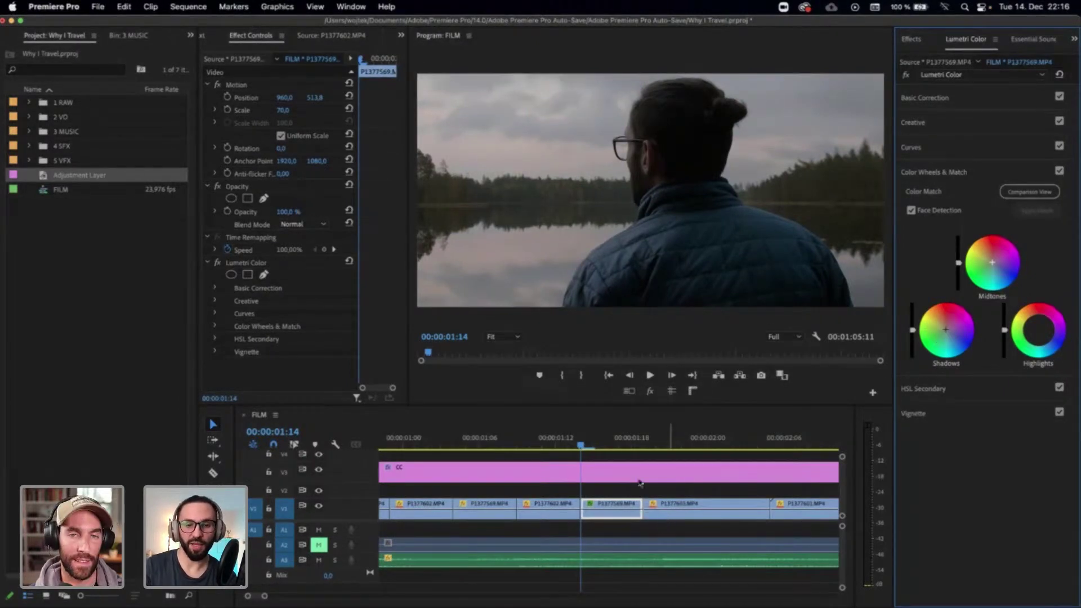
Examine the portrait, foggy lake, dissolve and waterfall shots on V1 from 00:00:01:22 to 00:00:15:16 for color consistency
scroll(640, 483, "down", 2)
left_click(645, 445)
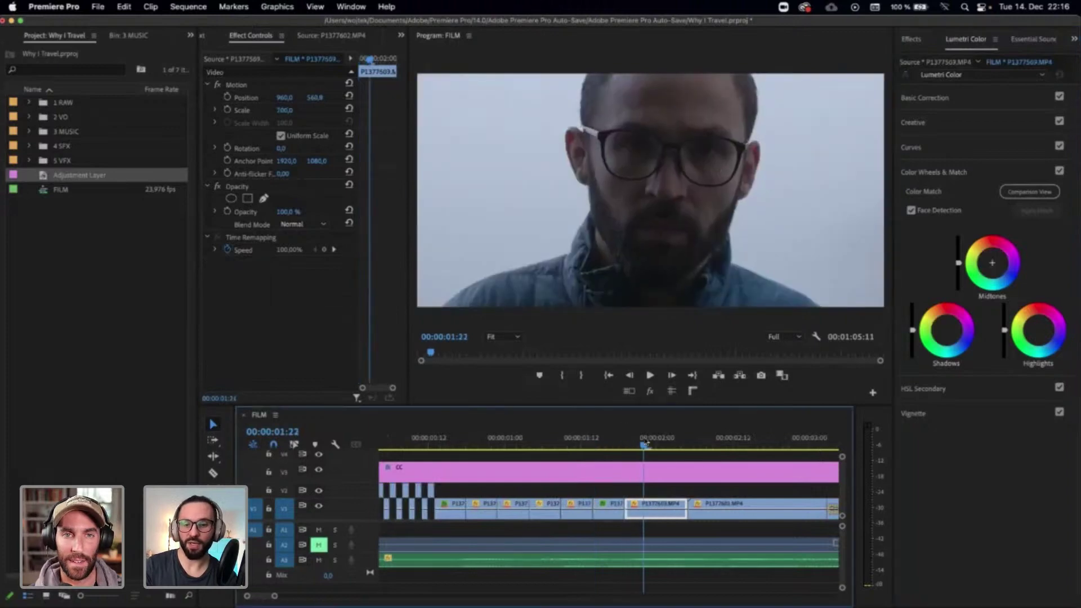
key("Right")
key("Right")
key("Right")
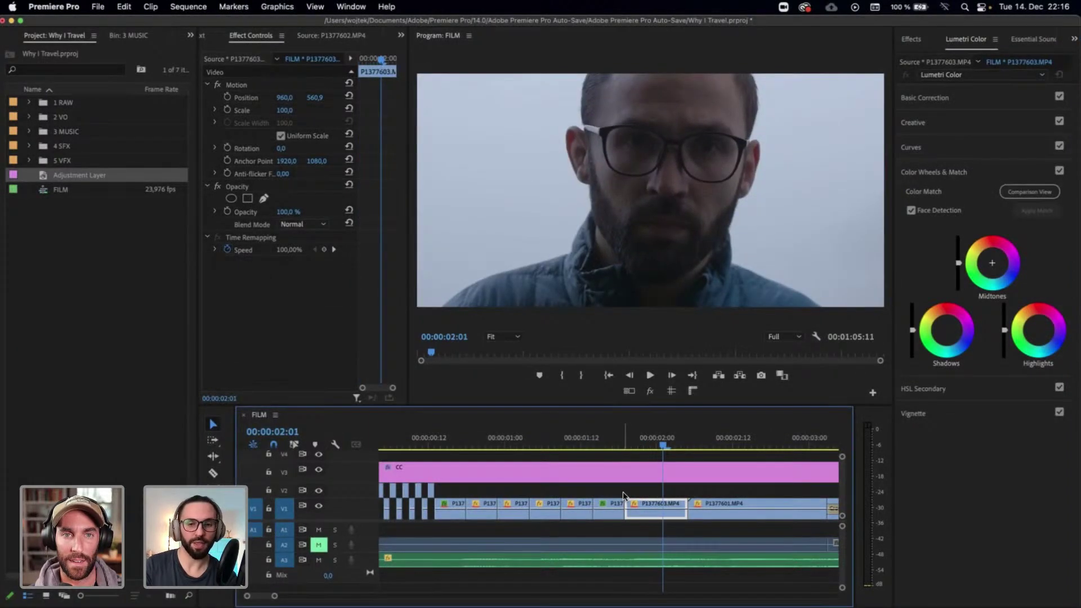
scroll(623, 495, "right", 3)
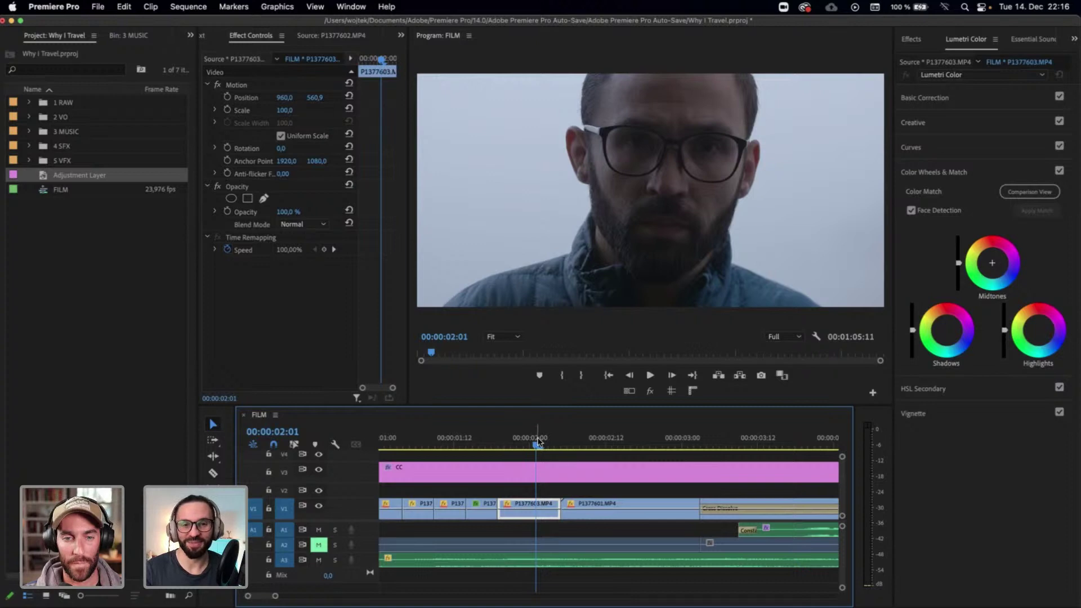
left_click_drag(564, 445, 606, 446)
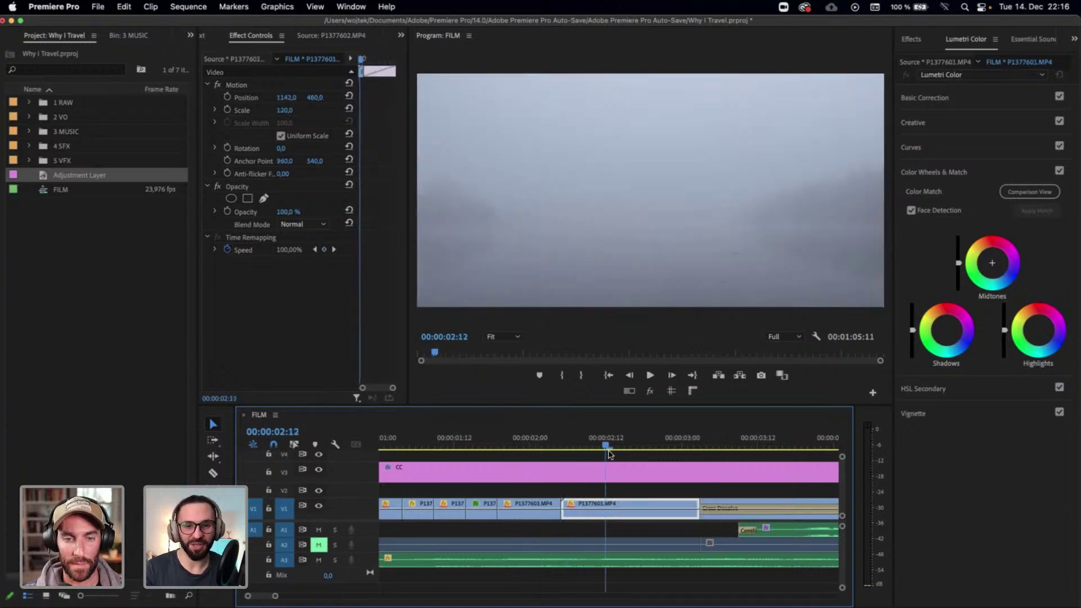
key("minus")
key("Down")
key("Down")
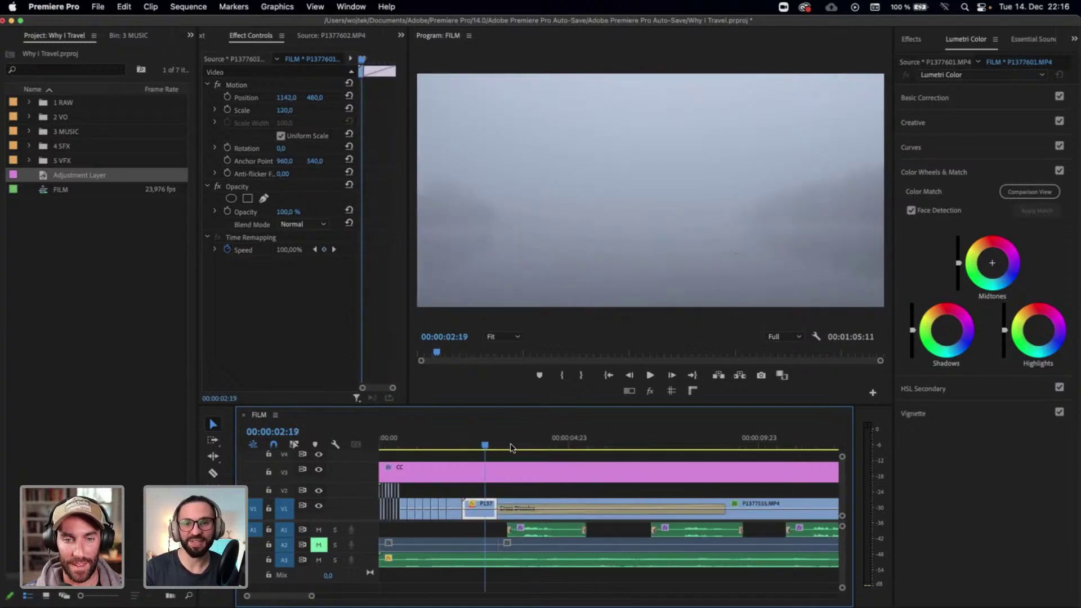
key("Down")
key("Down")
scroll(729, 471, "right", 5)
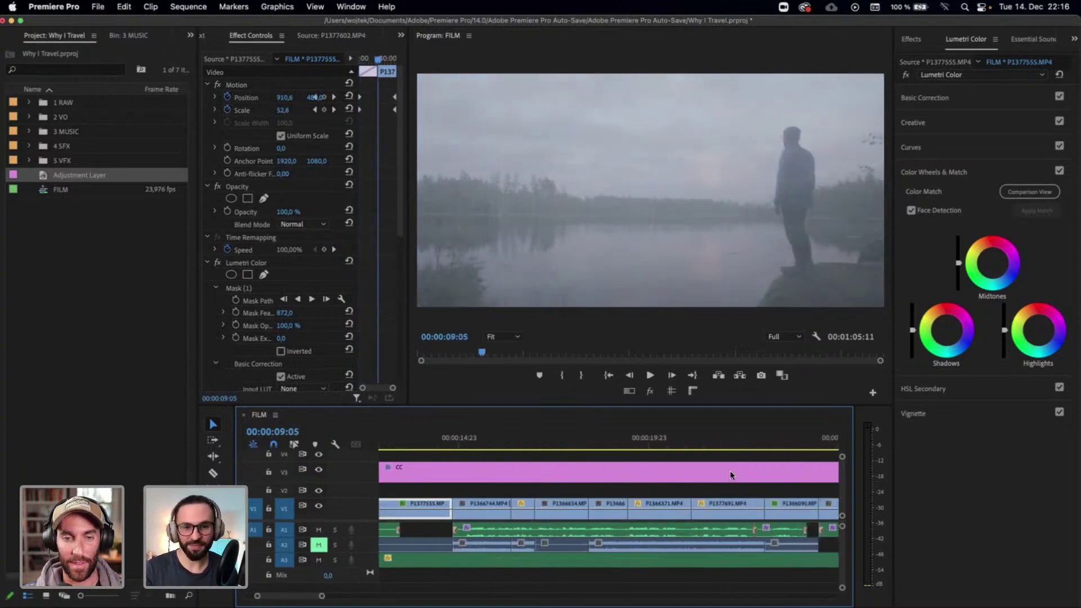
key("minus")
left_click(528, 434)
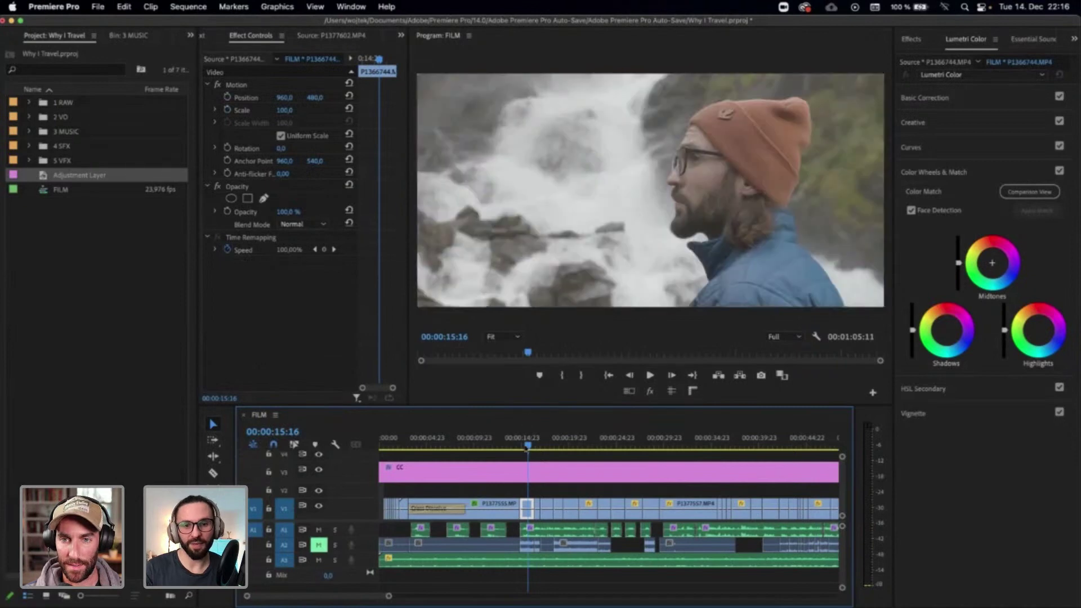
Set the Temperature of the P1377555.MP4 lake clip to 7,5, viewing it at 00:00:13:18
key("equal")
key("Up")
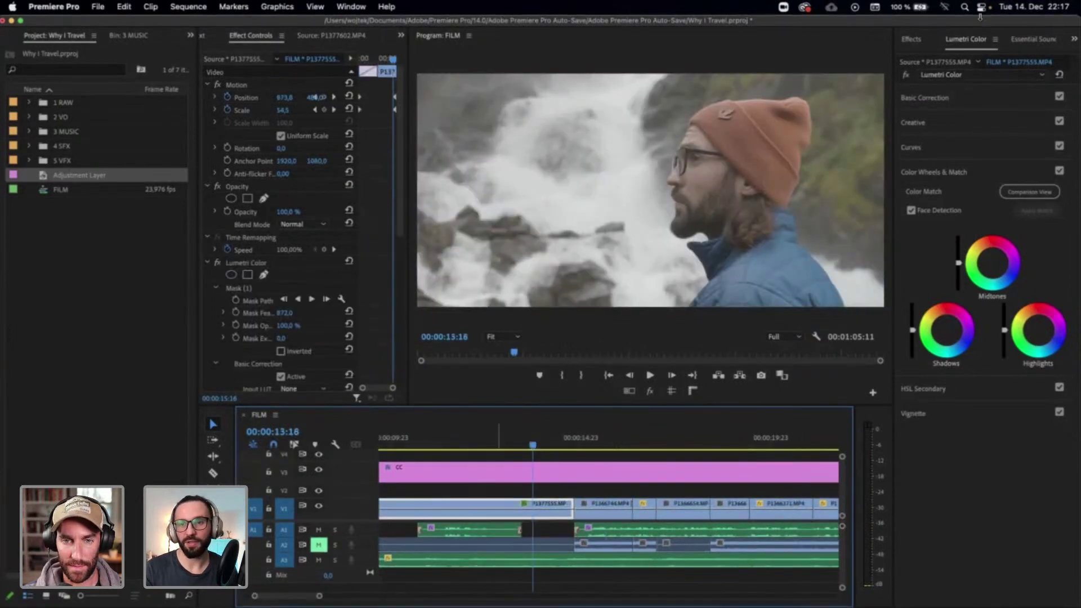
left_click(1057, 167)
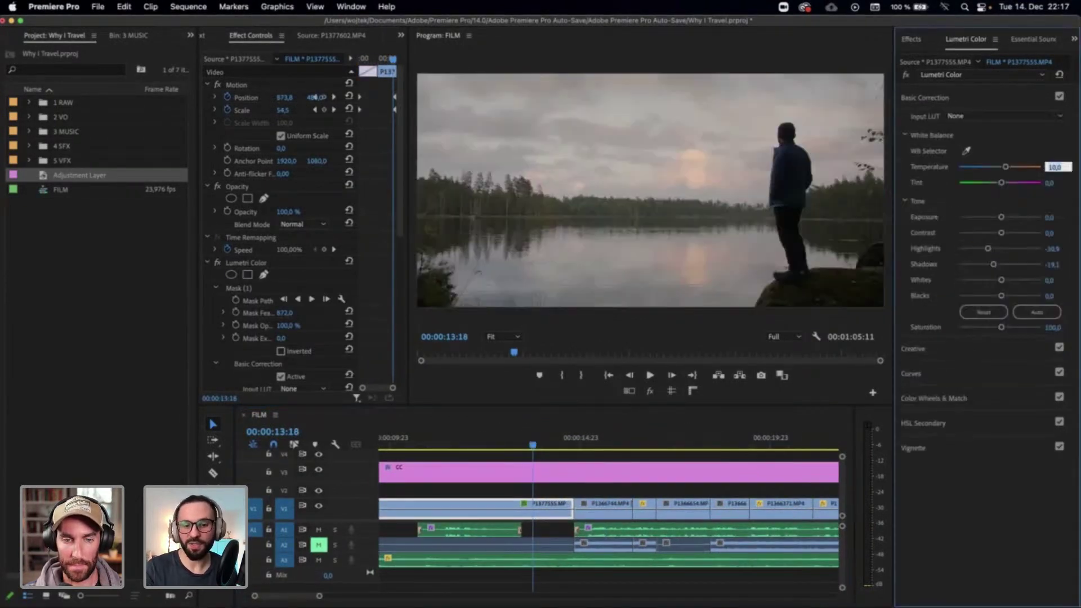
type("7,5")
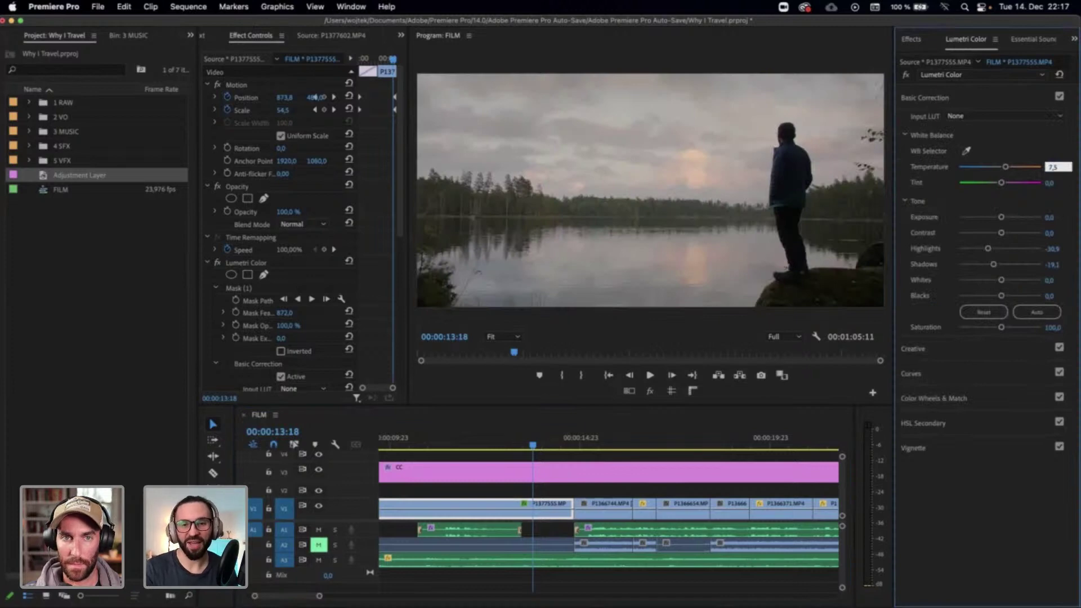
key("Return")
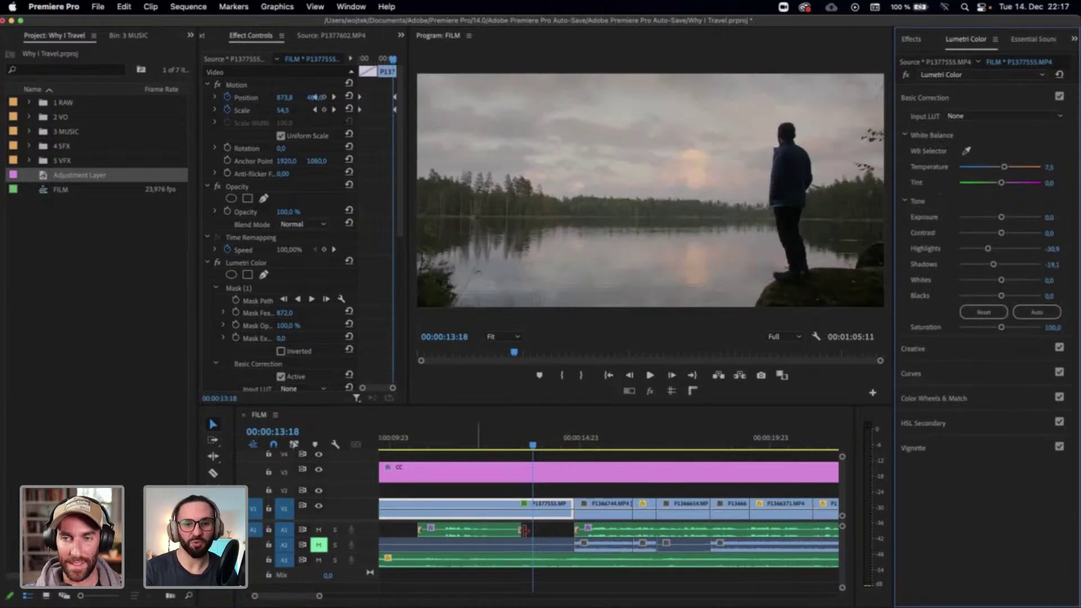
Set the Temperature of the P1366744.MP4 waterfall clip at 00:00:15:15 to -5, comparing it against 0
left_click_drag(553, 437, 605, 444)
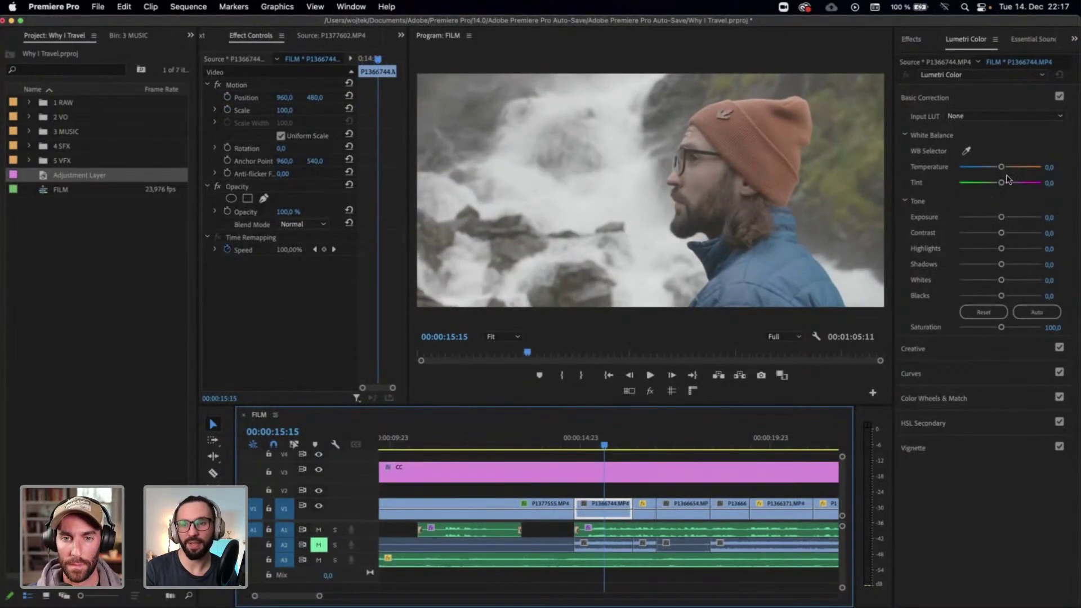
left_click(1050, 167)
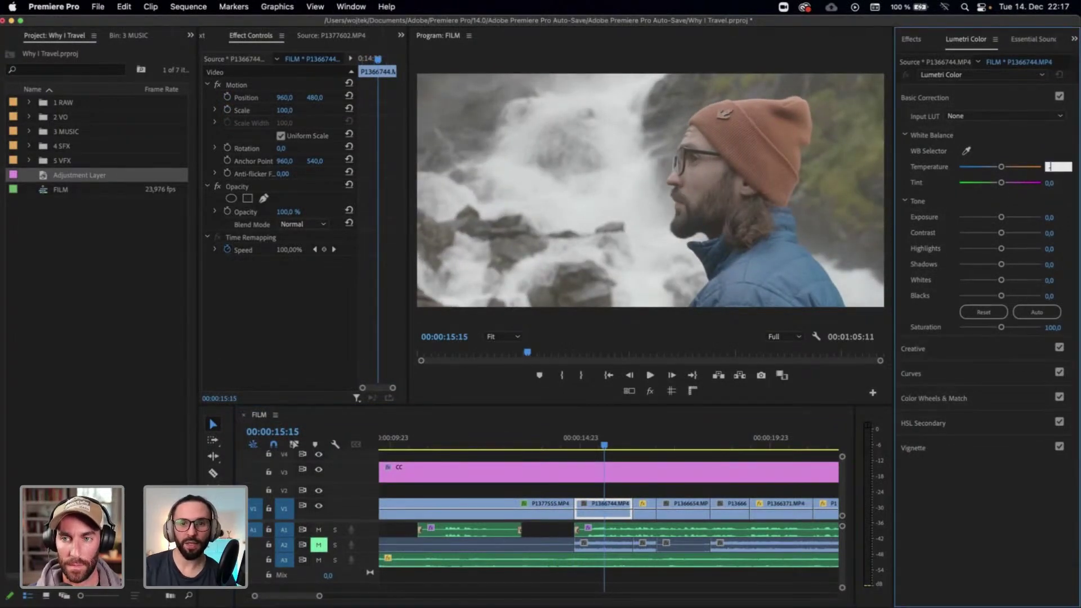
type("-5")
key("Return")
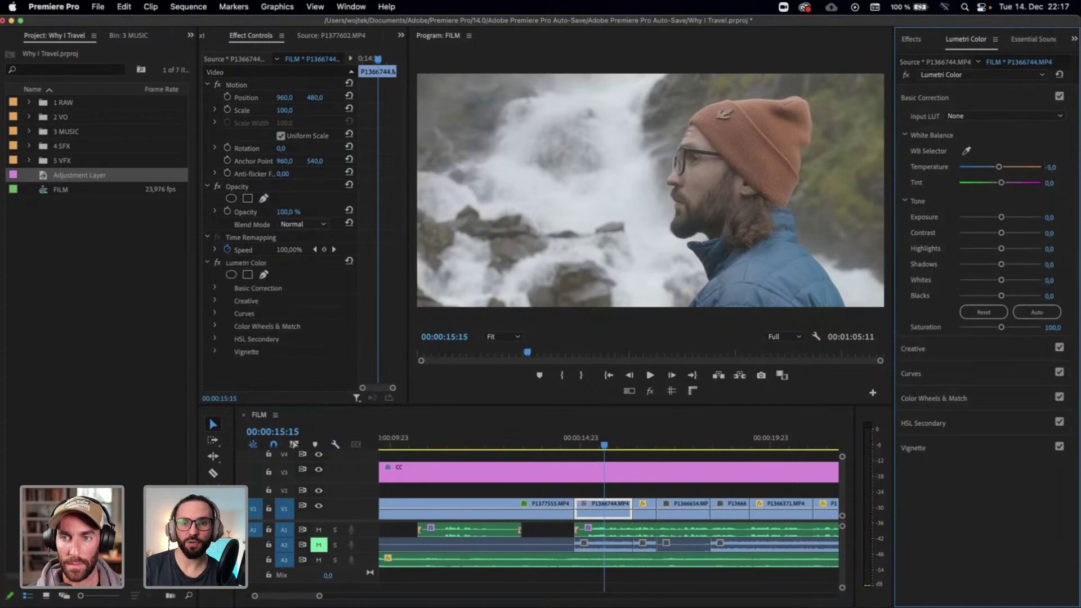
left_click(1058, 164)
type("0")
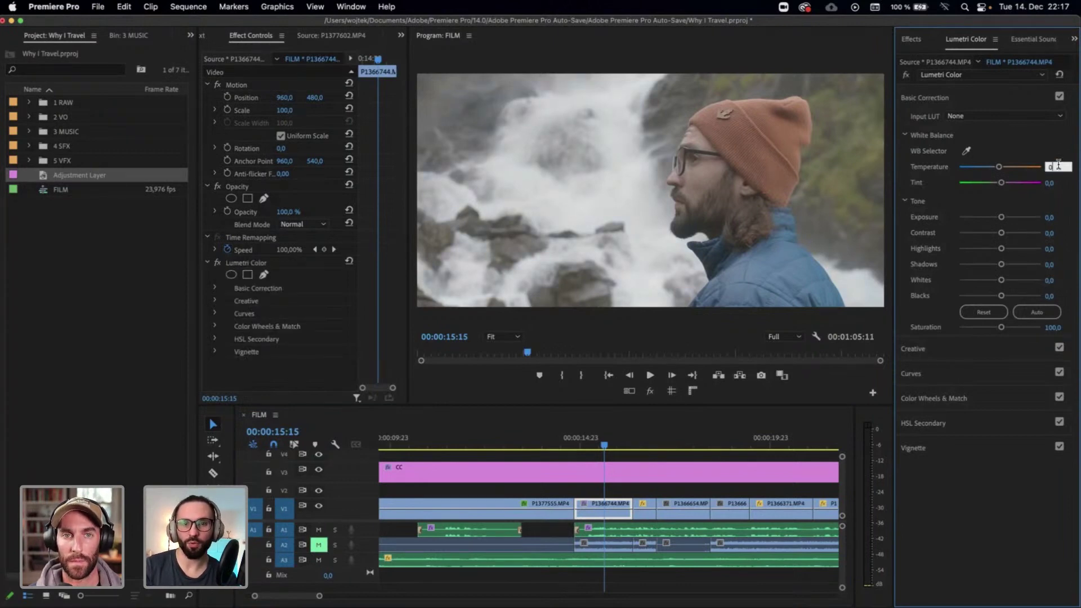
key("Return")
left_click(1058, 166)
type("-5")
key("Return")
Set the waterfall clip's Shadows to -51,5 and Highlights to 1,5, and reset Tint after trying about 4,4
mouse_move(1000, 264)
left_mouse_down()
mouse_move(979, 266)
mouse_move(1004, 249)
left_mouse_up()
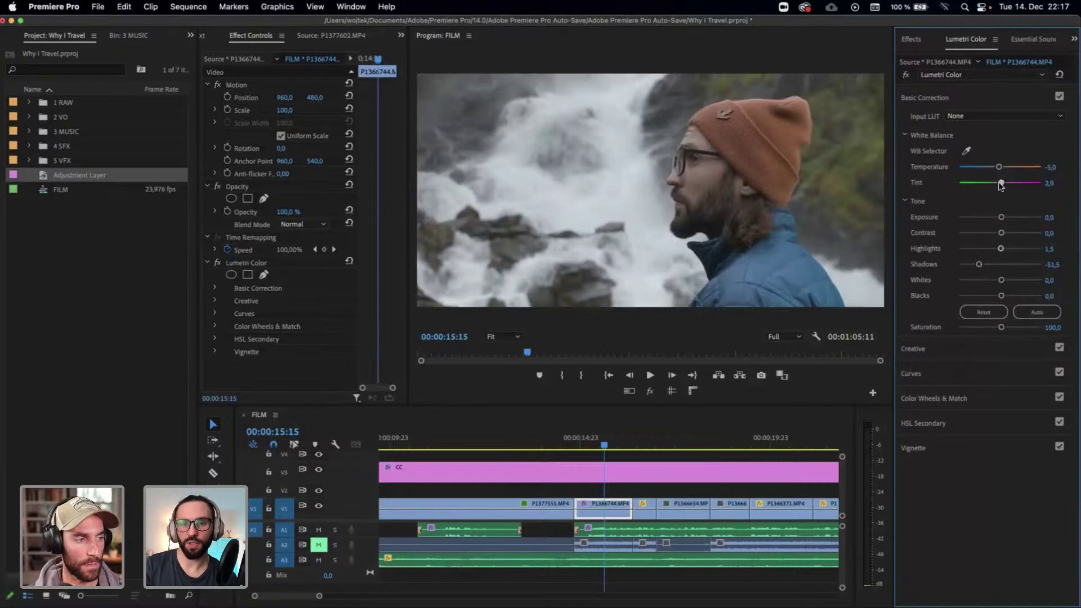
left_click_drag(1000, 185, 1001, 186)
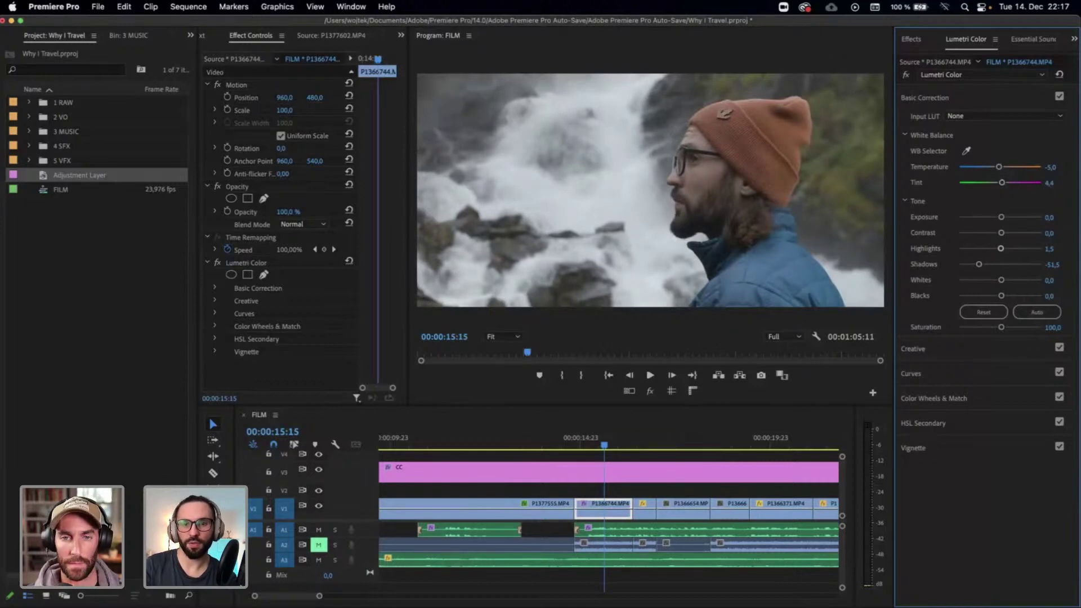
double_click(1002, 182)
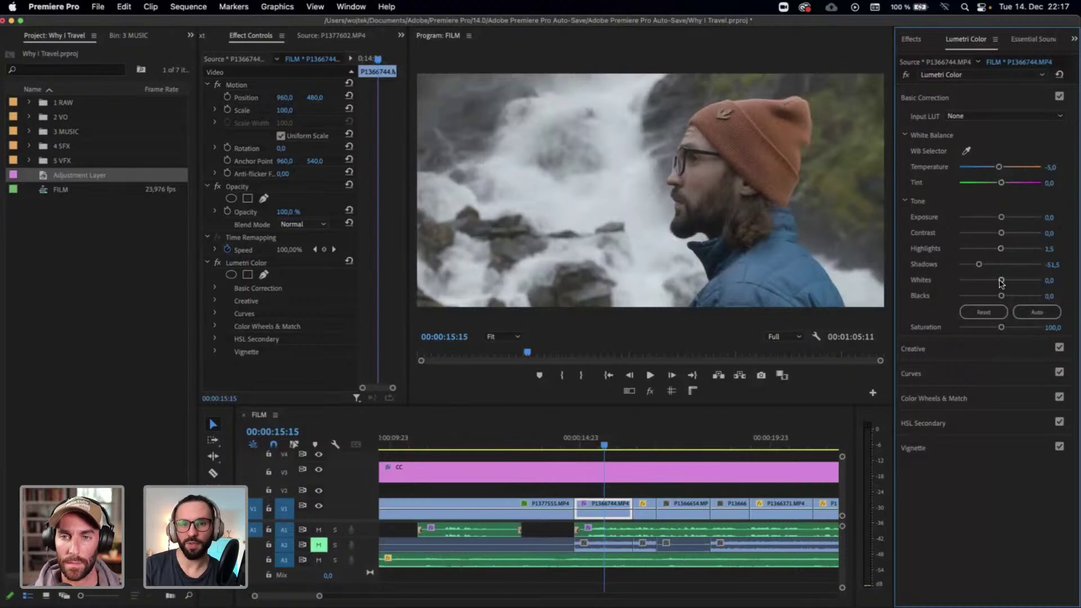
Try slightly lower Whites on the P1366744.MP4 waterfall clip and set the value back to 0
left_click_drag(1002, 283, 1002, 283)
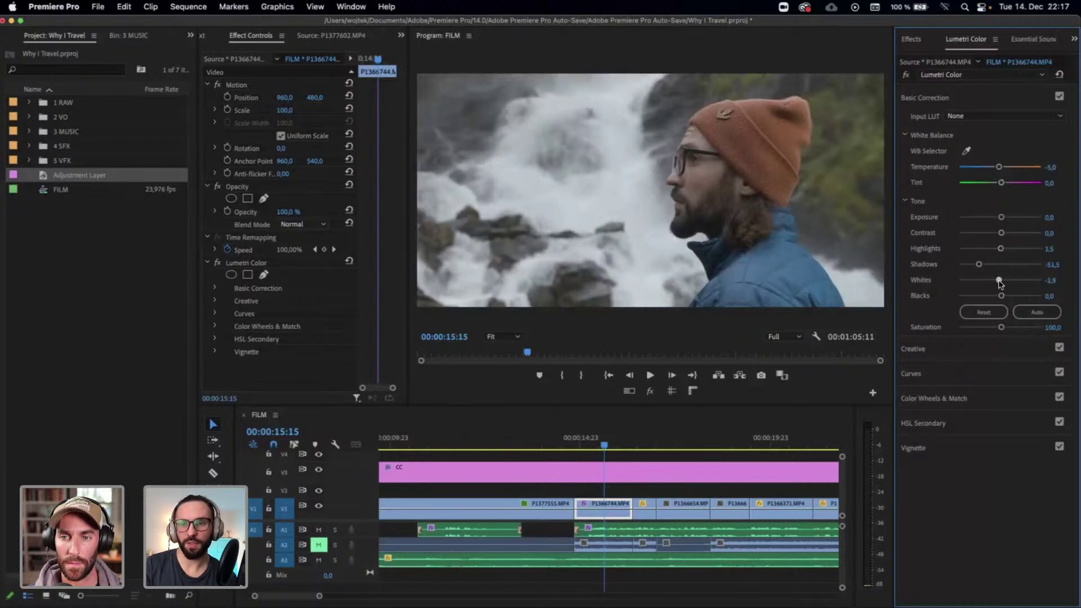
left_click(1050, 280)
type("0")
key("Return")
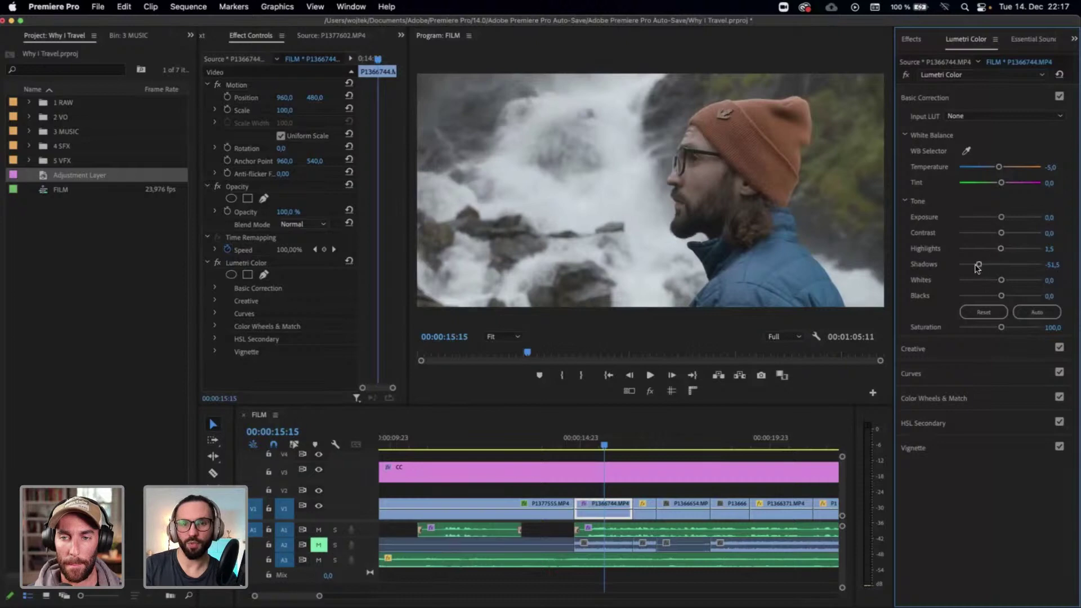
Lower the waterfall clip's Shadows to -63,3 and open its Color Wheels & Match settings
left_click_drag(977, 269, 975, 268)
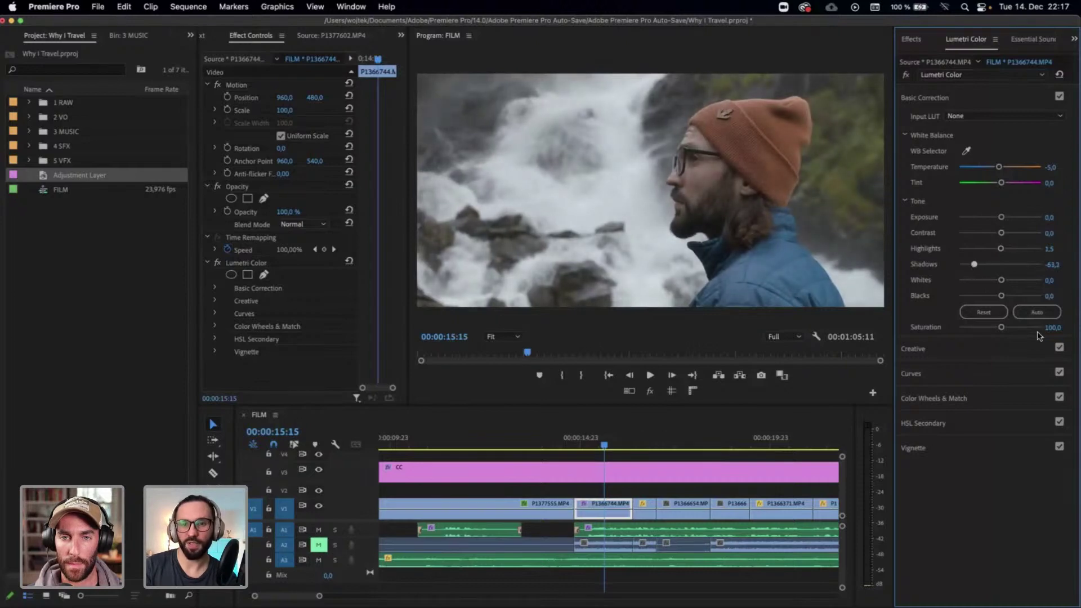
left_click(961, 400)
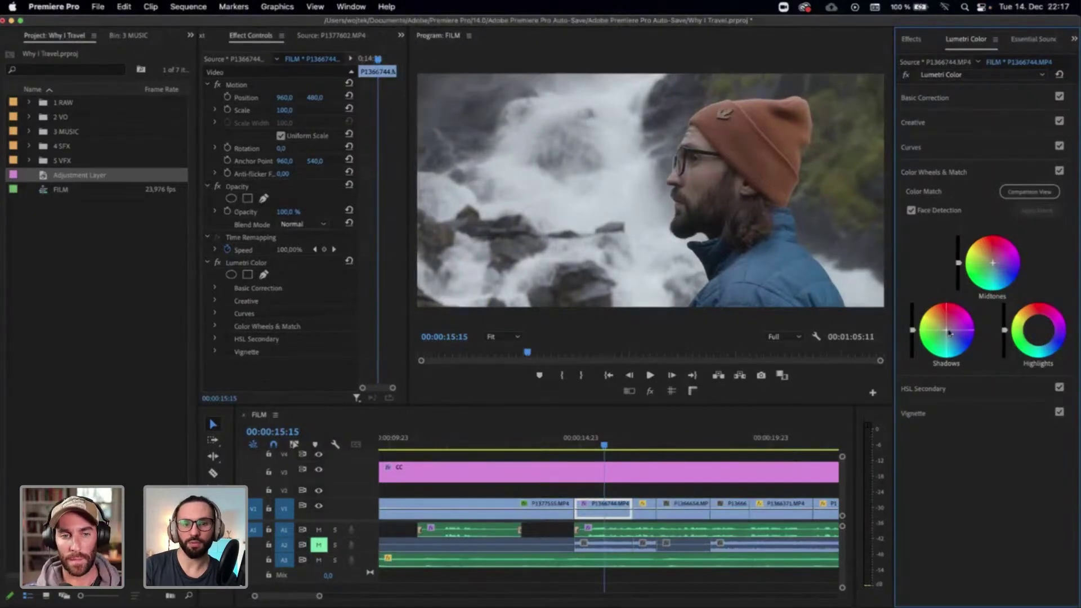
Set the P1366606.MP4 cliff clip's Shadows to -25,0 and Whites to -4,4, reset Highlights after a trial, and compare with the waterfall clip
left_click(636, 444)
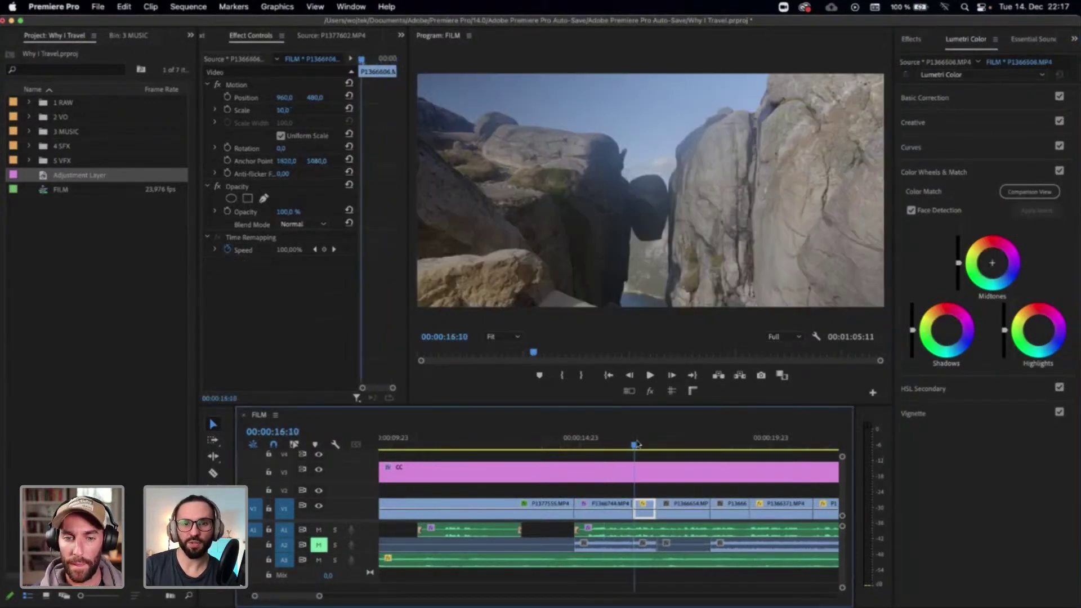
mouse_move(635, 444)
left_mouse_down()
mouse_move(618, 441)
mouse_move(649, 439)
left_mouse_up()
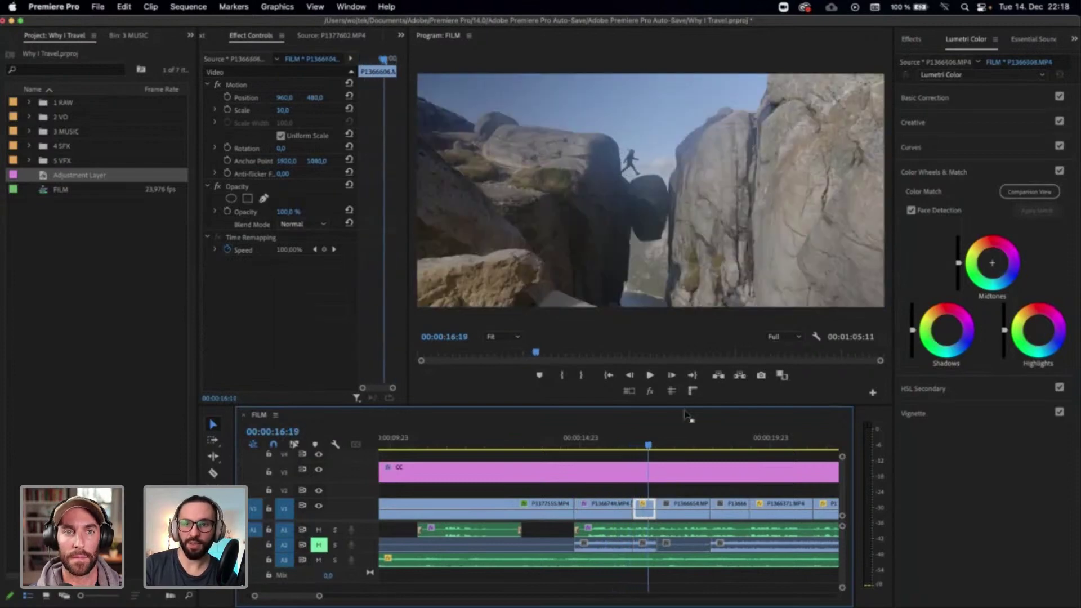
left_click(949, 99)
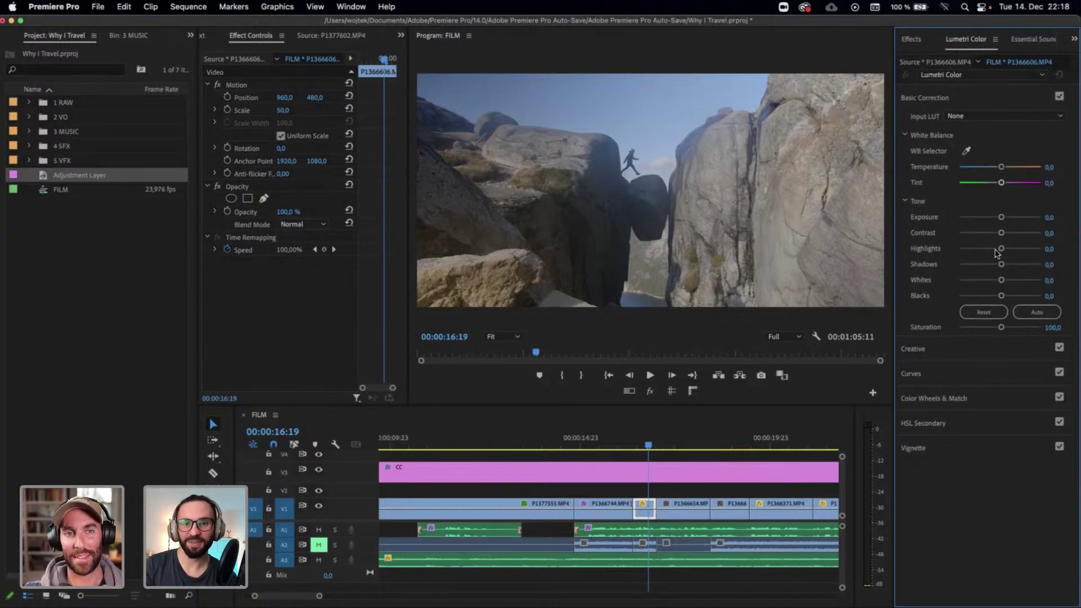
left_click_drag(1001, 248, 989, 248)
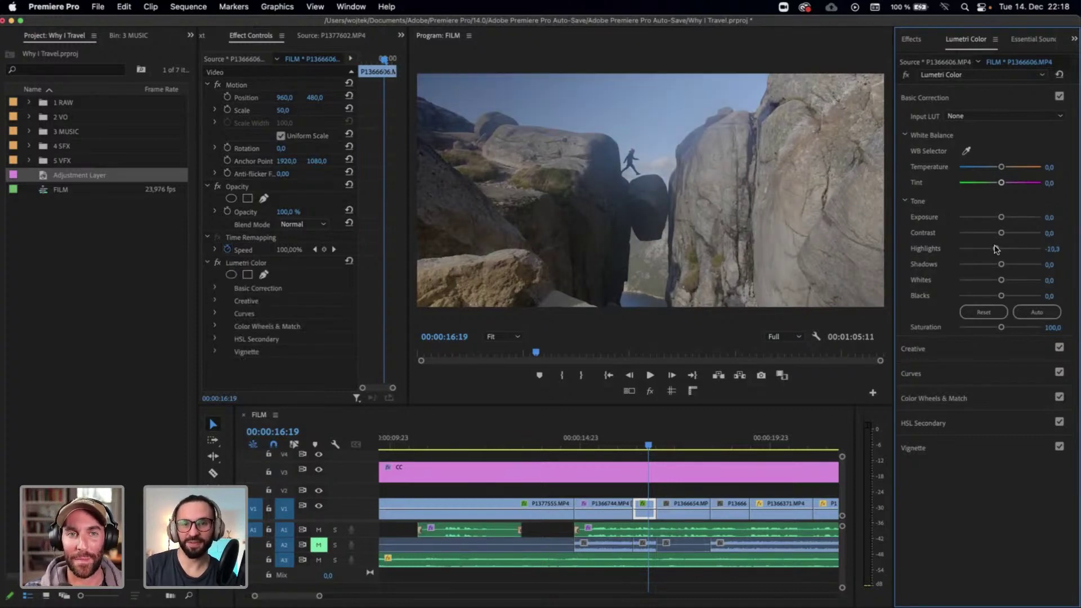
double_click(992, 248)
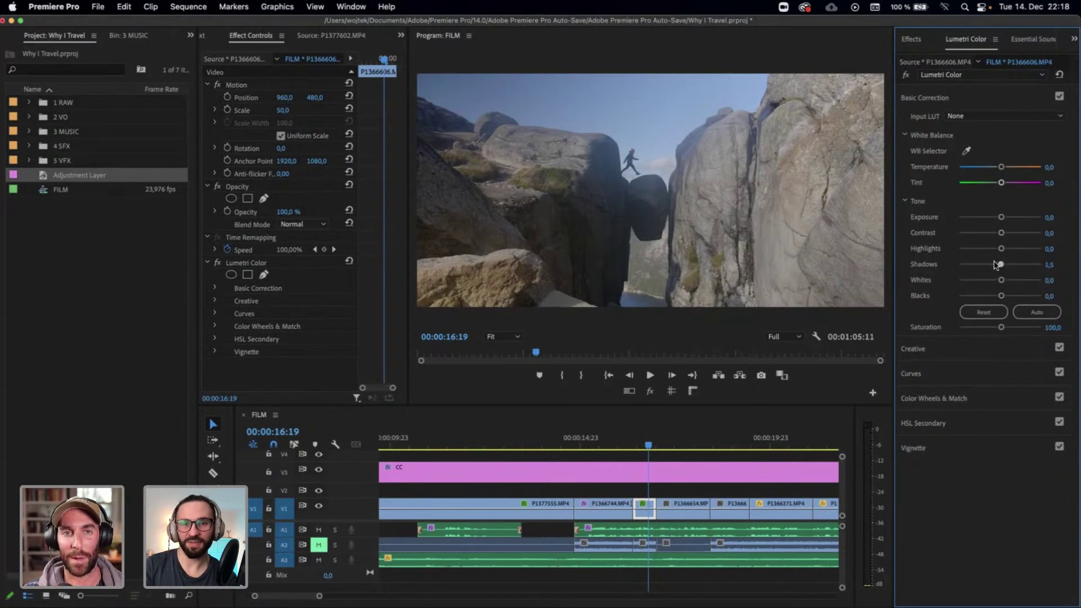
mouse_move(1001, 264)
left_mouse_down()
mouse_move(990, 265)
mouse_move(993, 281)
left_mouse_up()
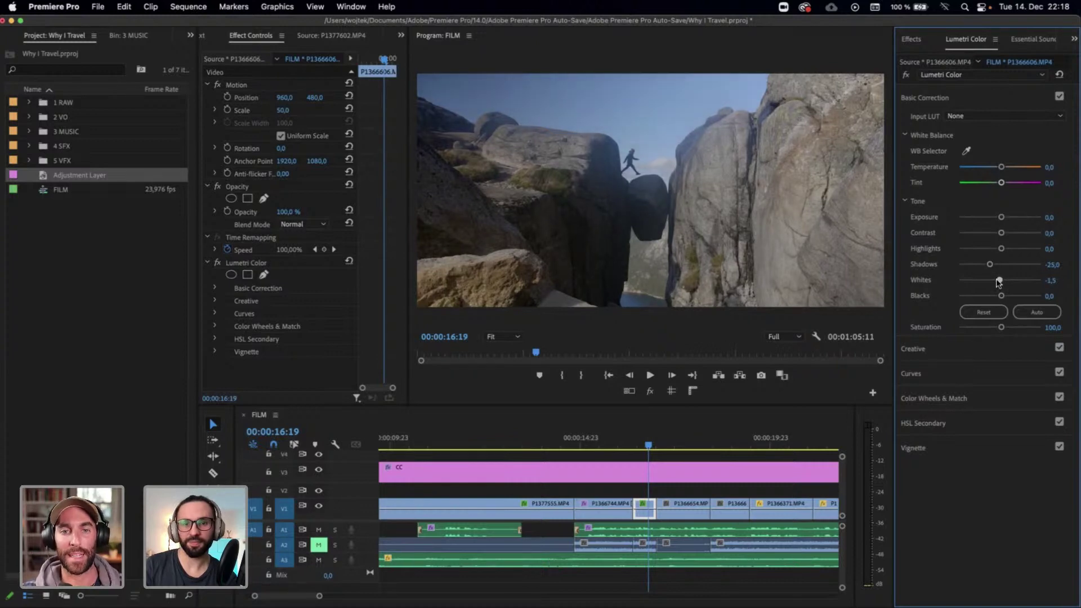
left_click(618, 445)
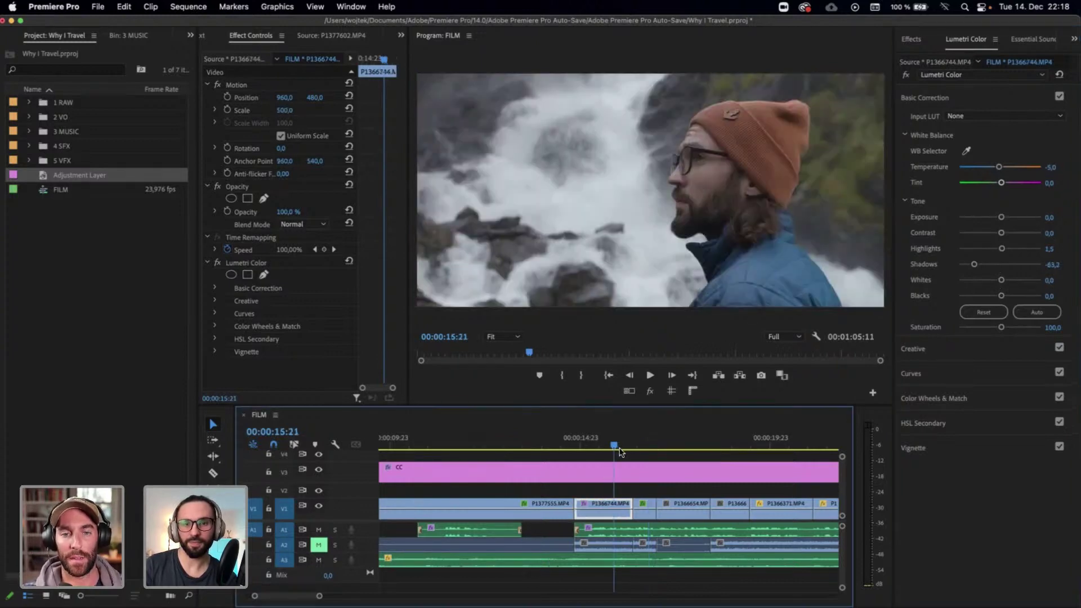
left_click_drag(627, 450, 647, 450)
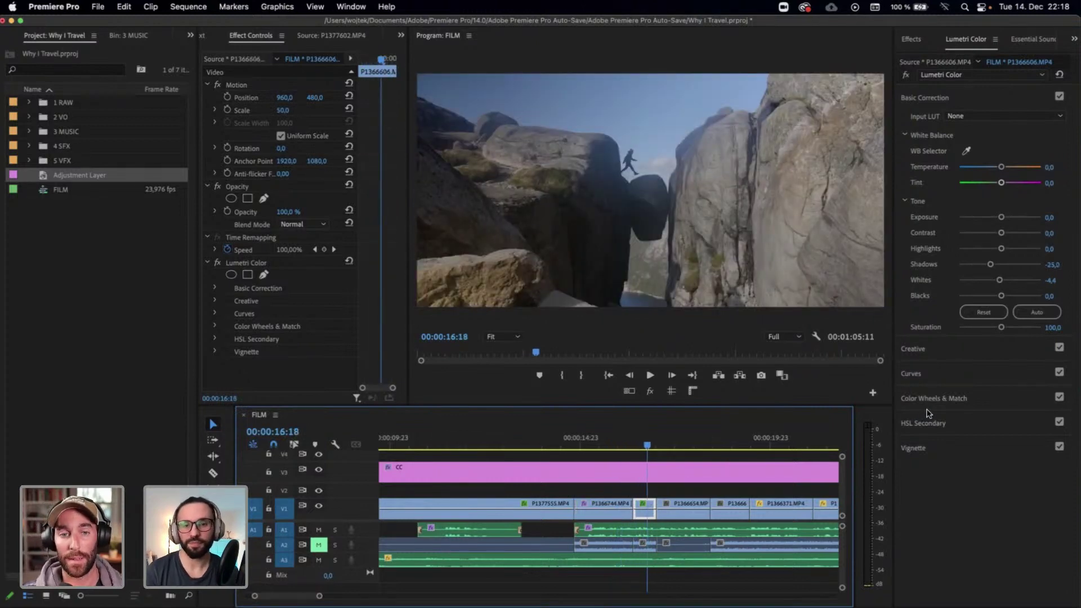
Sample the blue sky of the P1366606.MP4 clip for its Hue vs Sat curve
left_click(945, 379)
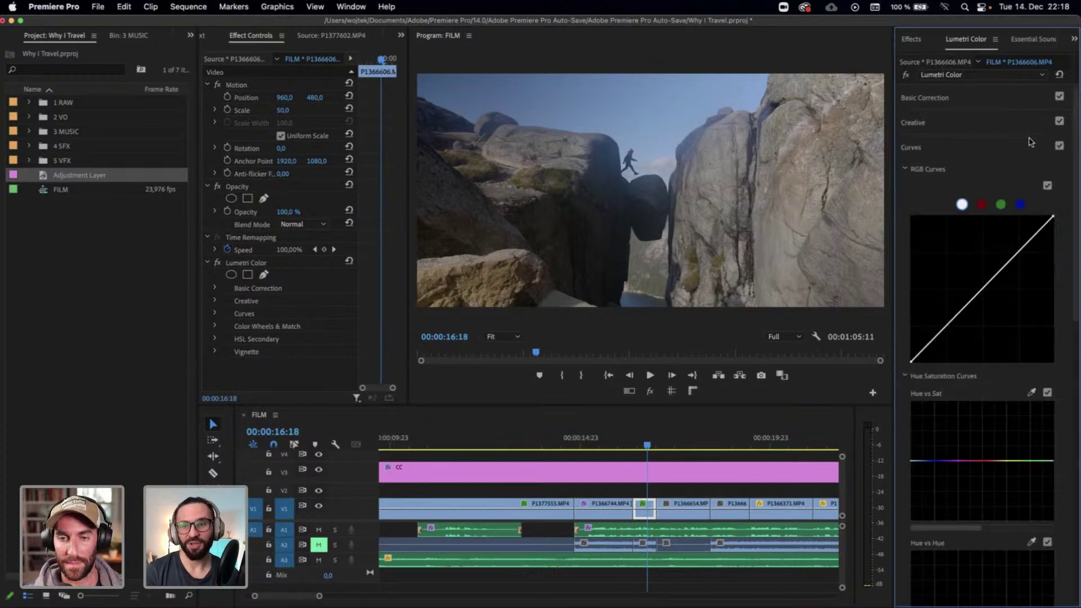
scroll(1077, 256, "down", 3)
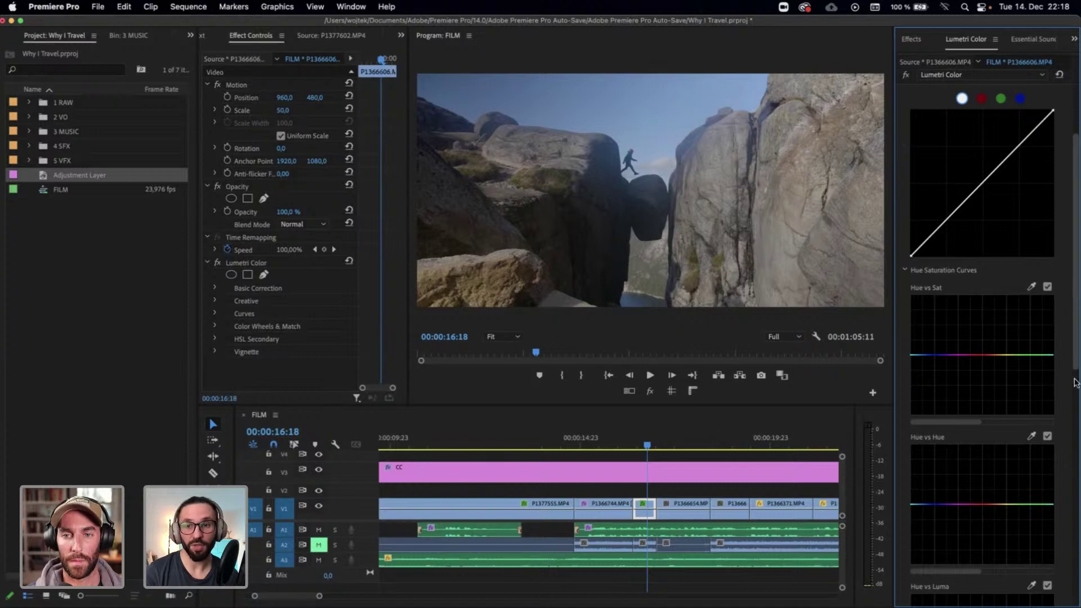
scroll(1076, 284, "down", 6)
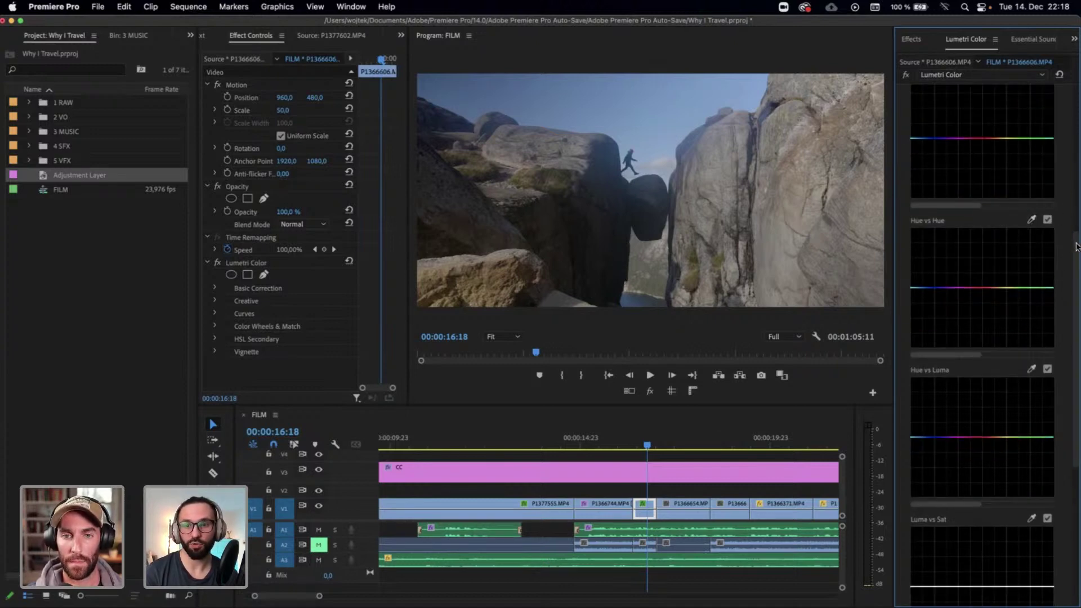
scroll(1072, 243, "up", 4)
left_click(1032, 216)
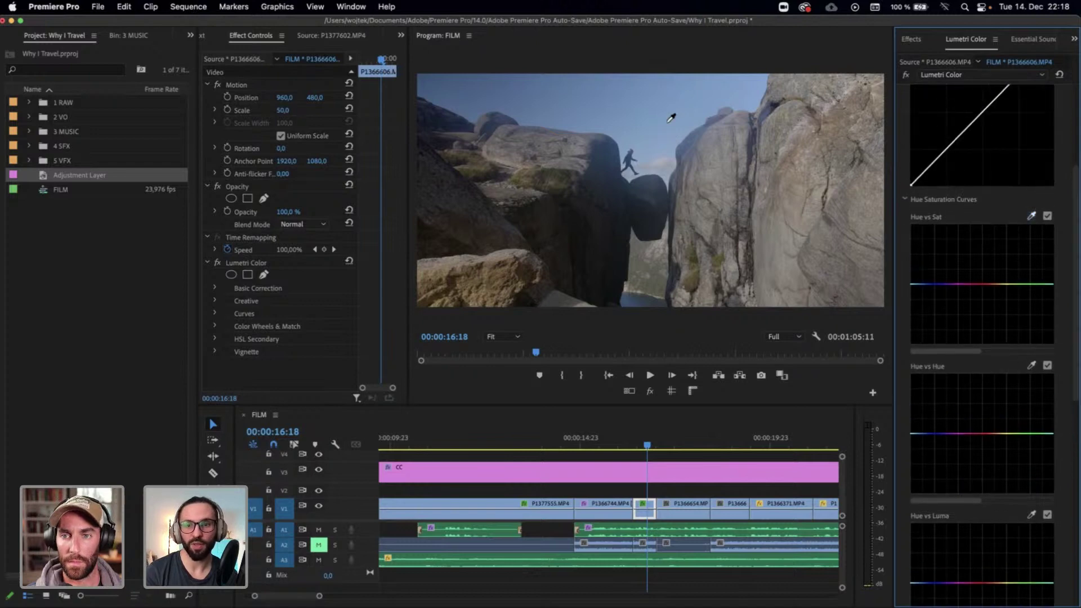
left_click(632, 100)
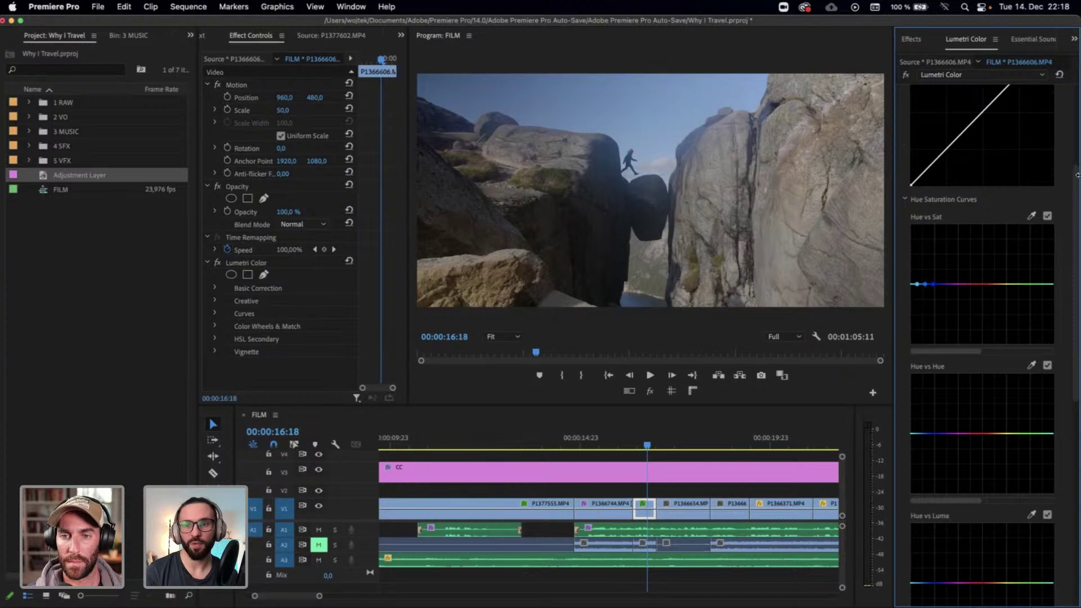
Lower the sky blue's saturation on the Hue vs Sat curve, and compare the clip with that curve off and on
left_click_drag(1075, 231, 1075, 168)
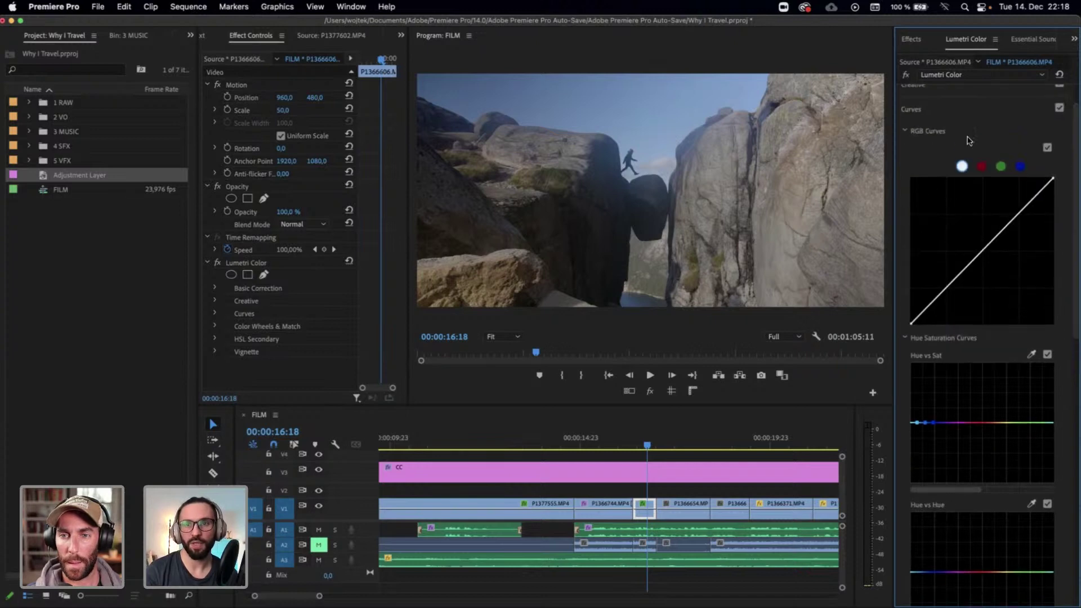
left_click_drag(1075, 324, 1075, 389)
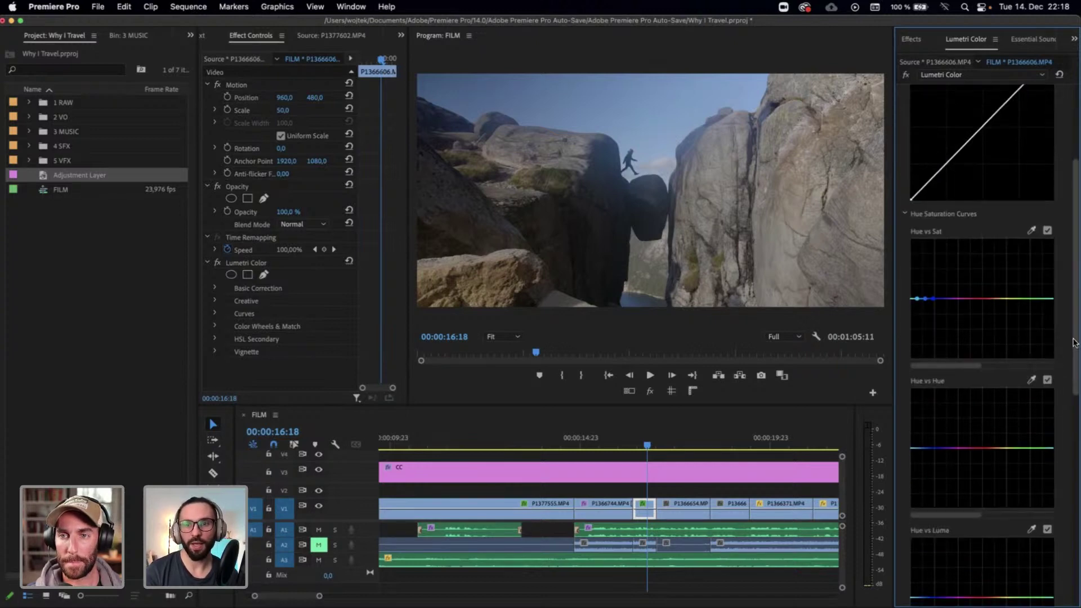
left_click(1034, 203)
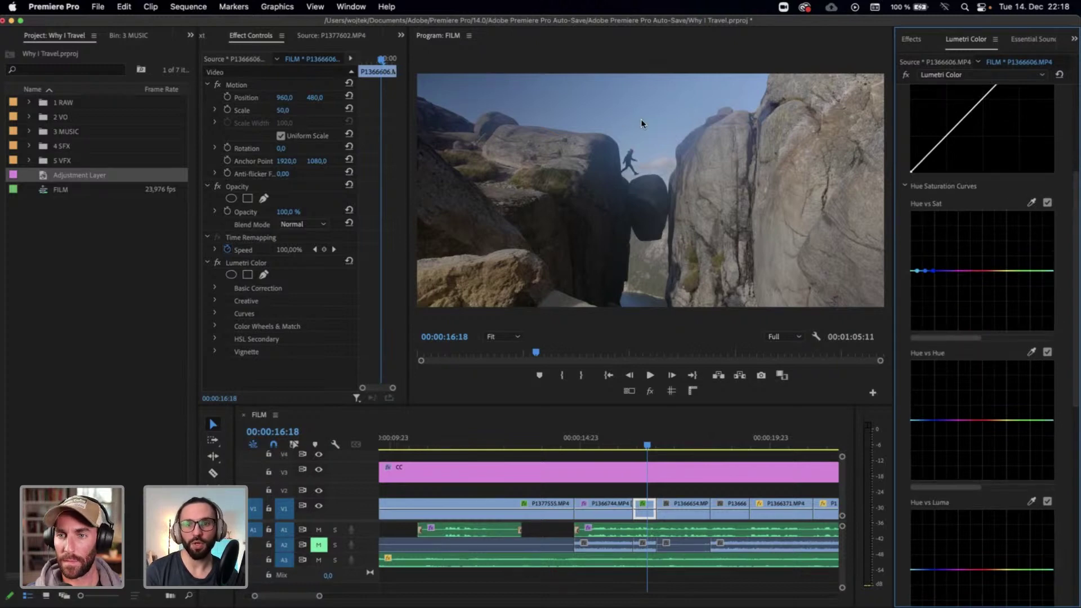
mouse_move(926, 274)
left_mouse_down()
mouse_move(926, 297)
mouse_move(941, 272)
mouse_move(910, 271)
mouse_move(935, 289)
mouse_move(916, 285)
left_mouse_up()
left_click(916, 271)
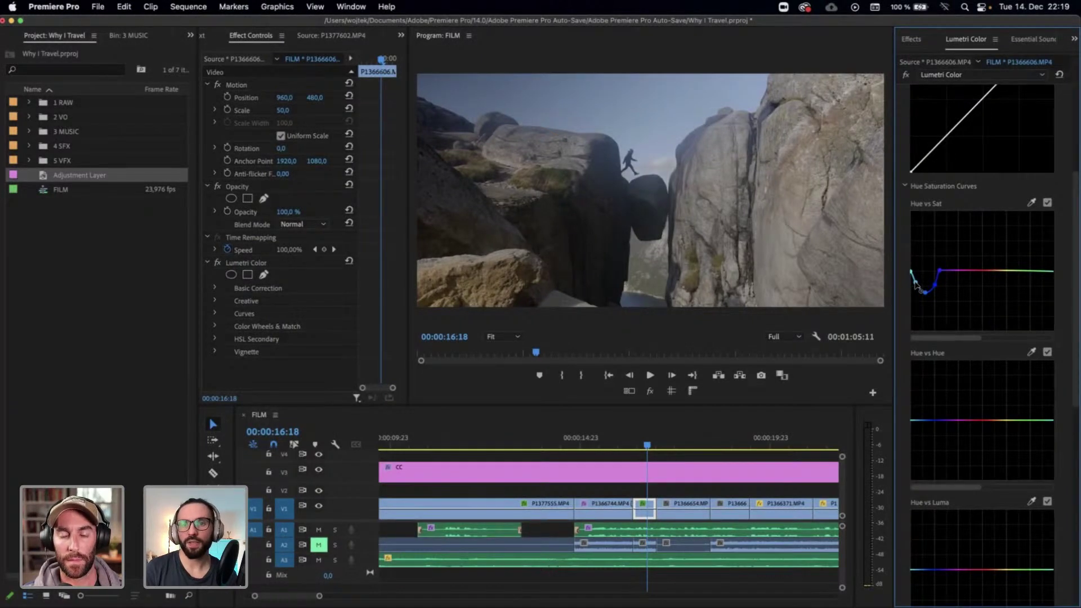
left_click(1047, 204)
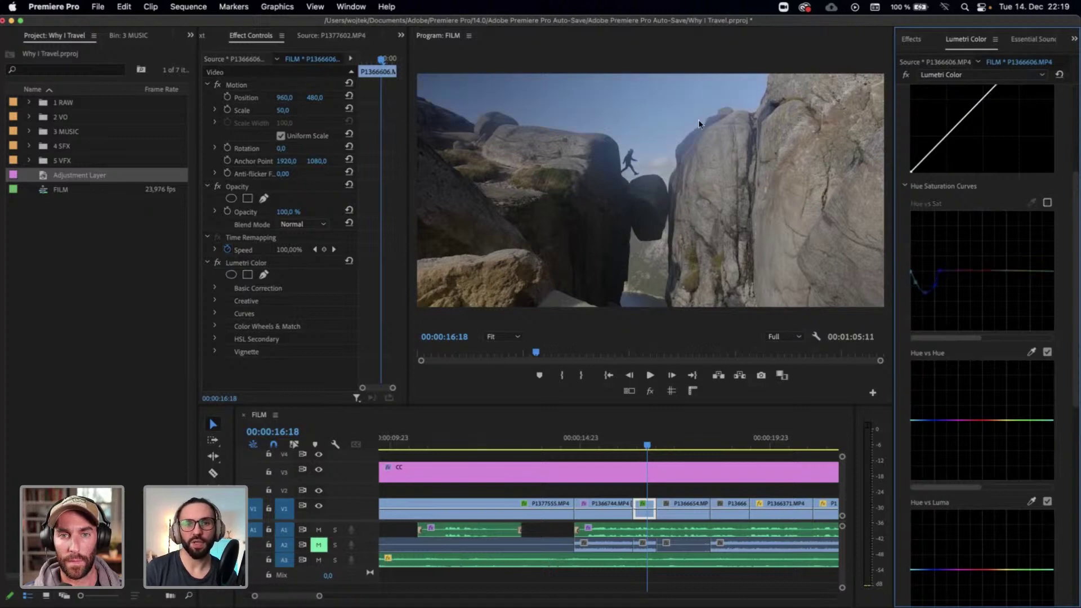
left_click(1047, 203)
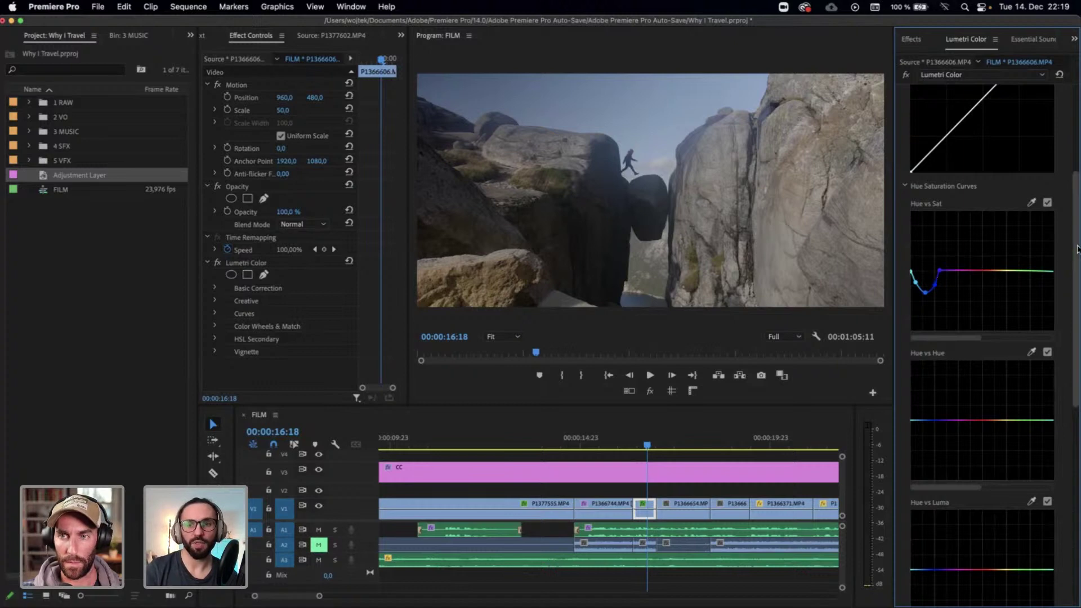
Try shifting the sampled sky blue on the cliff clip's Hue vs Hue curve and reset that curve
left_click_drag(1077, 249, 1076, 289)
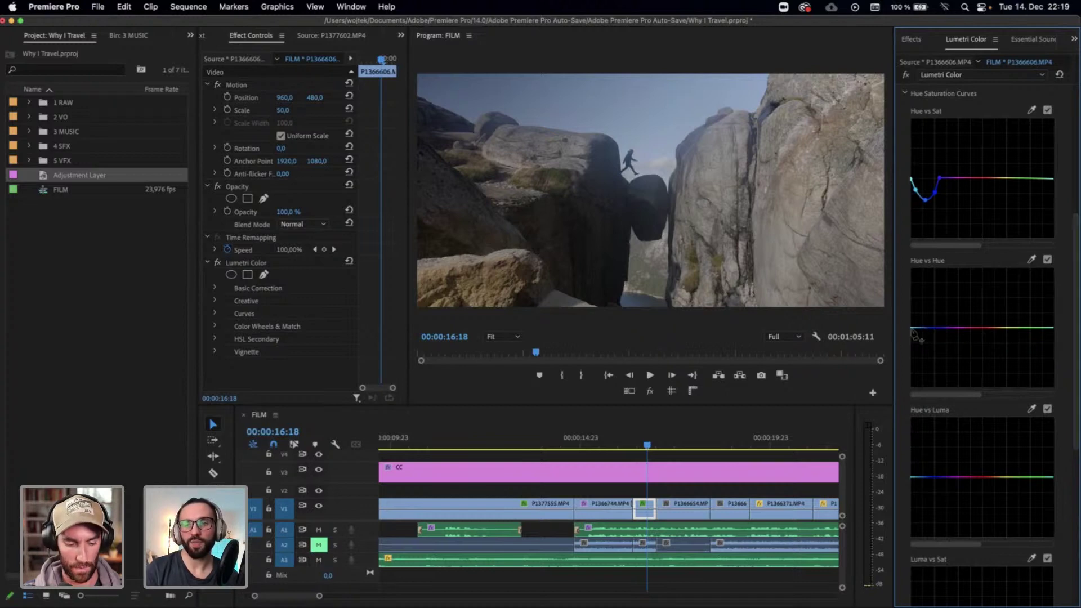
left_click(1031, 262)
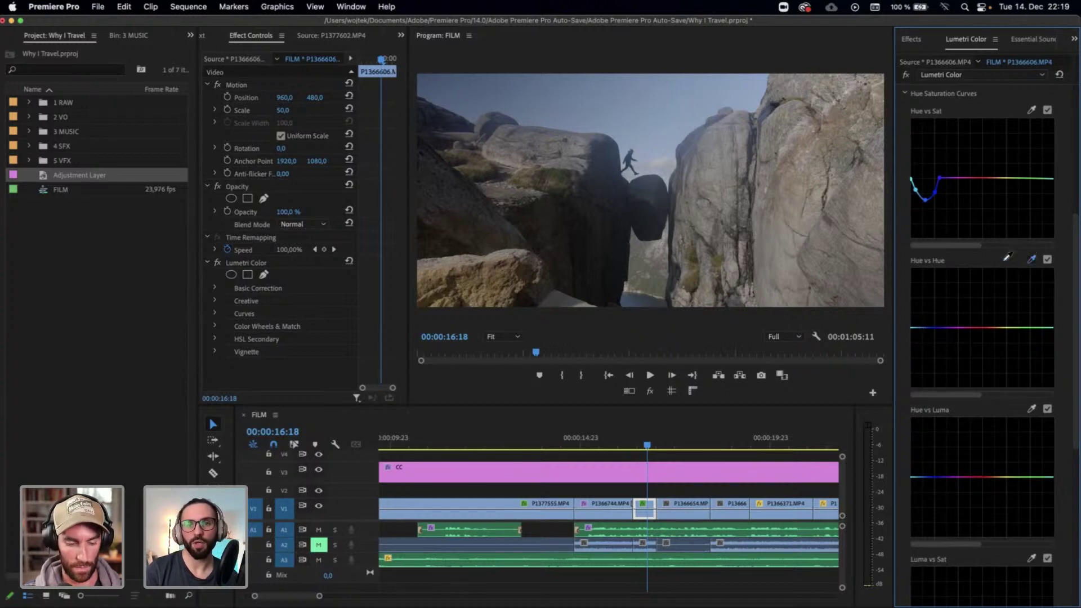
left_click(642, 114)
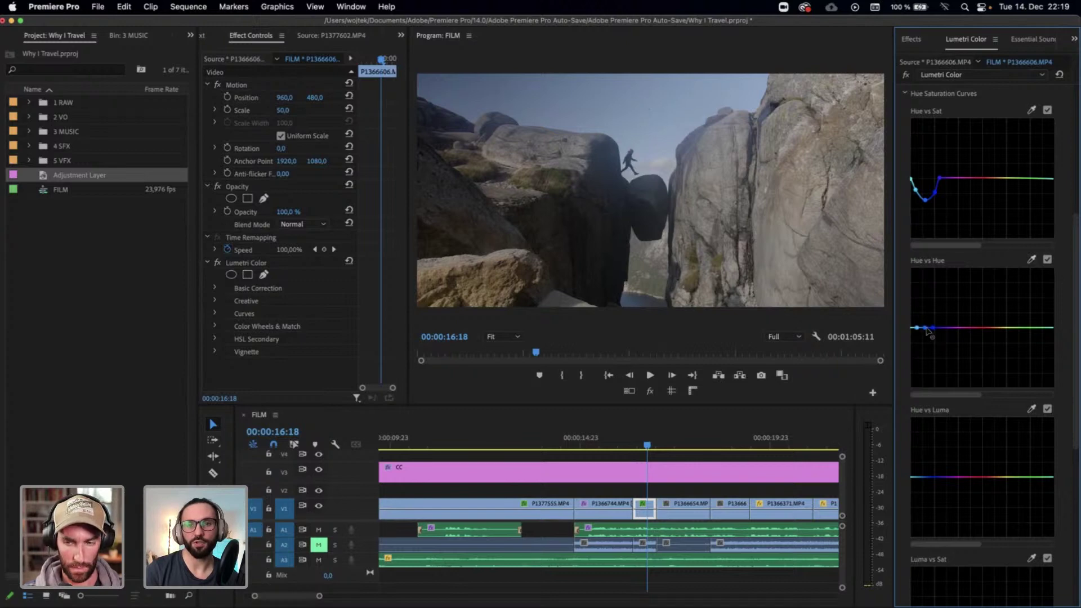
left_click_drag(925, 328, 930, 278)
double_click(912, 386)
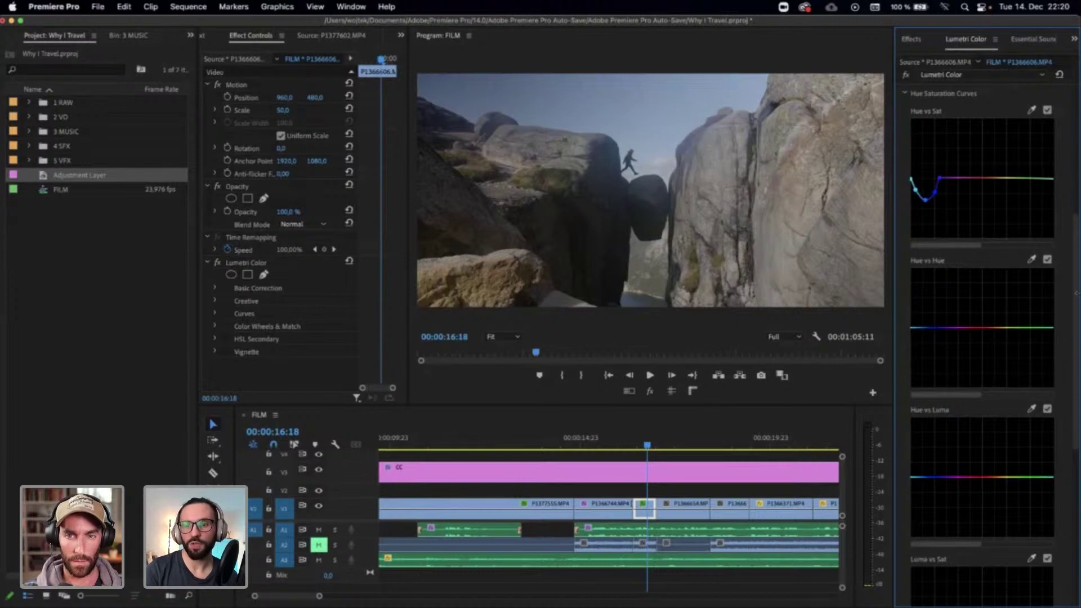
left_click_drag(1077, 296, 1077, 353)
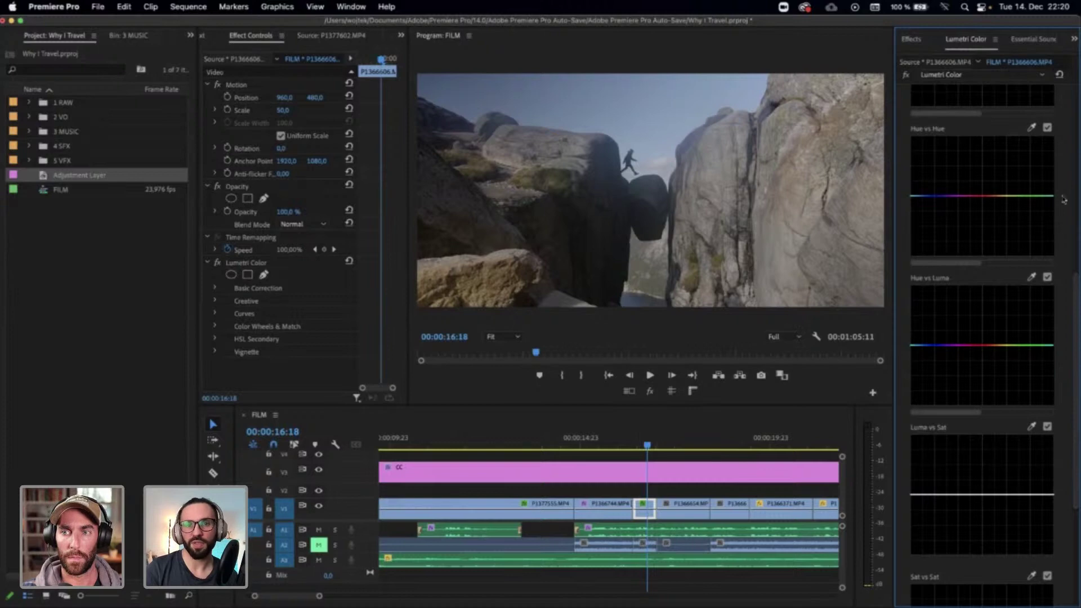
Set the P1366654.MP4 lake clip at 00:00:17:21 to Temperature -7,4 and Whites -5,9, and lower its Shadows slightly below -29,4
left_click_drag(648, 445, 690, 447)
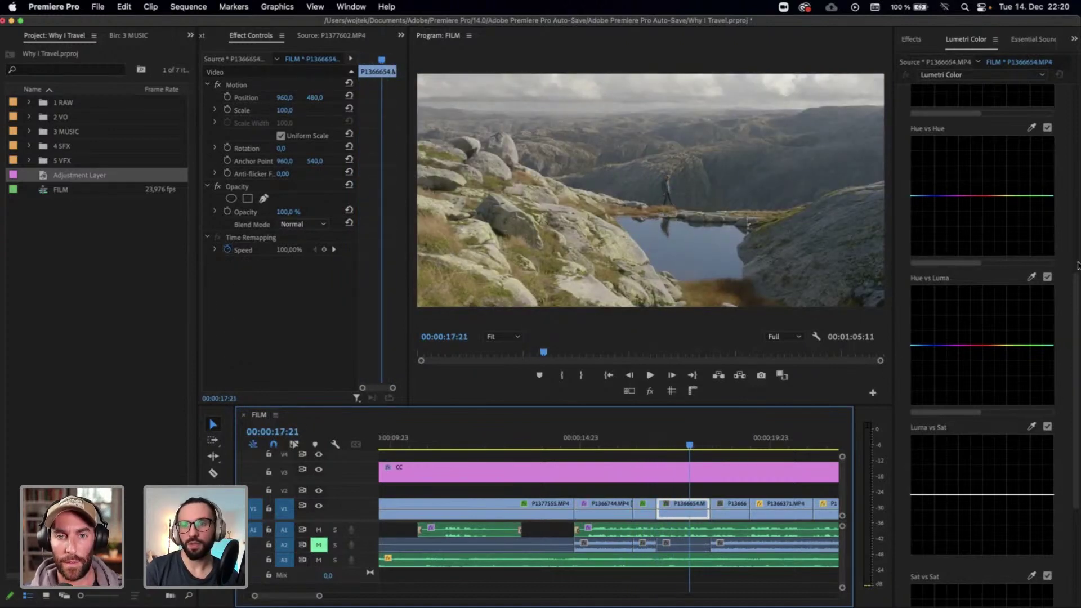
left_click_drag(1077, 276, 1074, 74)
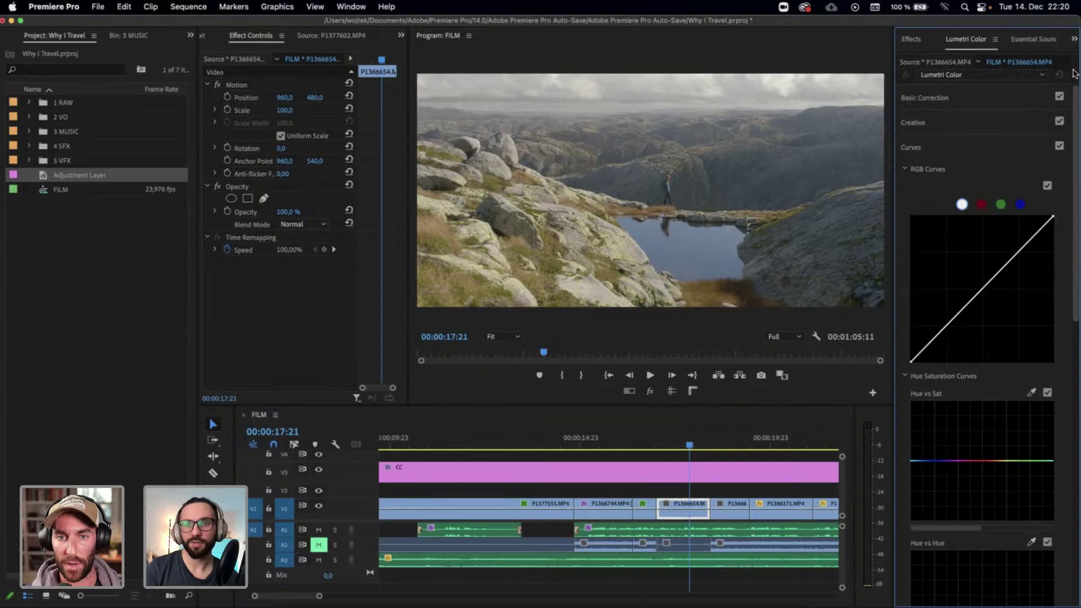
left_click(909, 148)
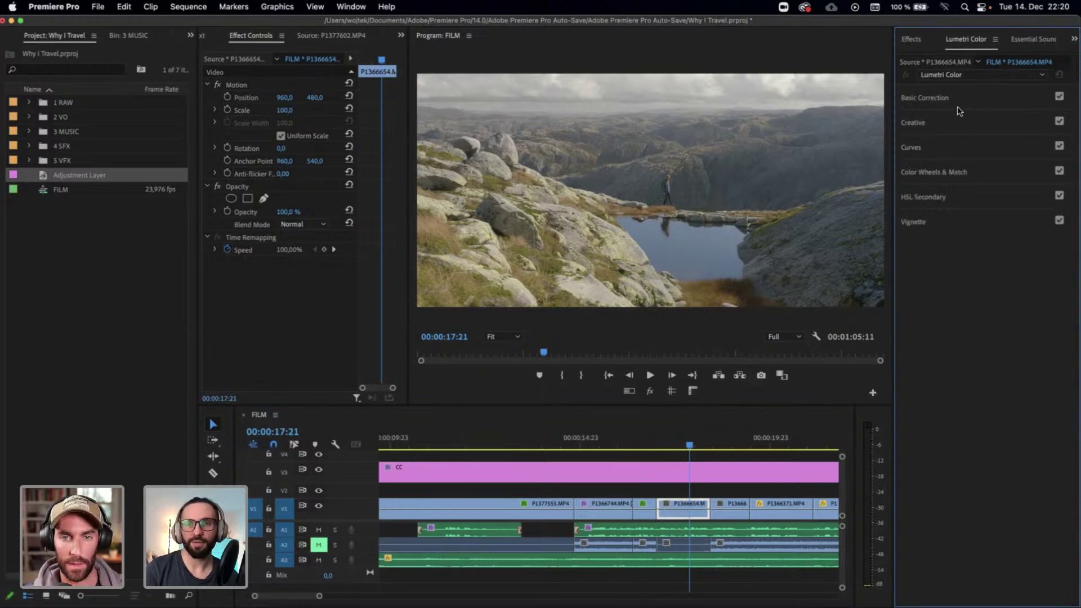
left_click(950, 100)
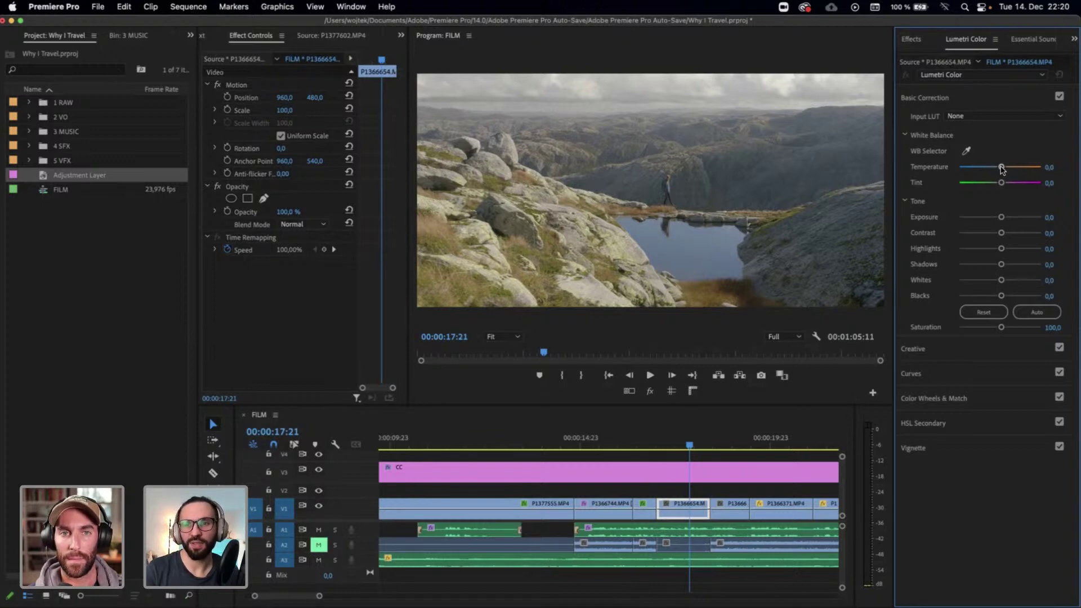
left_click_drag(1001, 169, 998, 170)
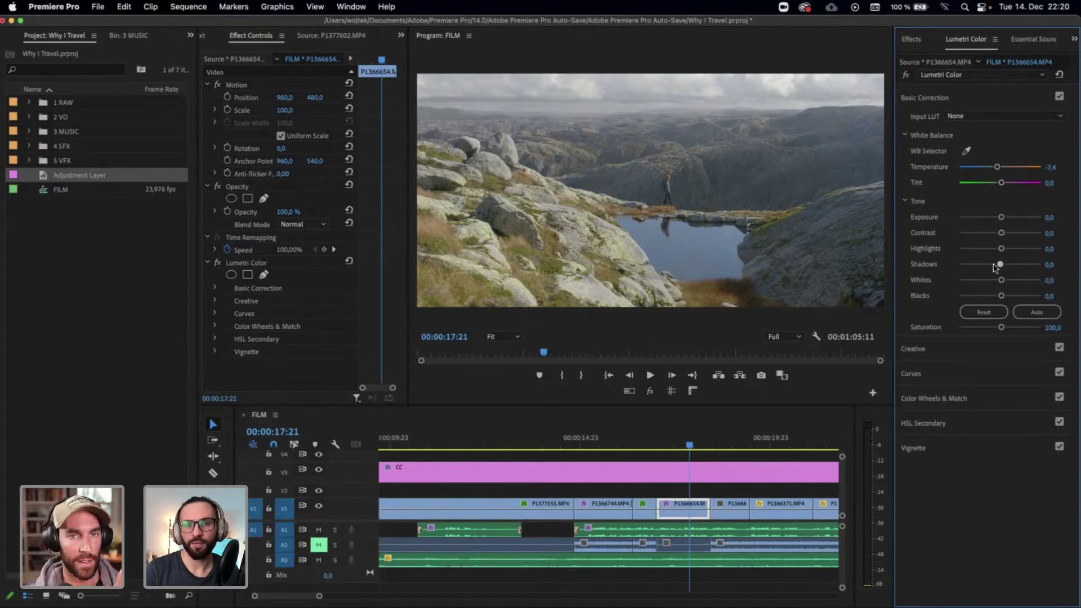
mouse_move(1001, 264)
left_mouse_down()
mouse_move(986, 266)
mouse_move(997, 281)
mouse_move(999, 253)
left_mouse_up()
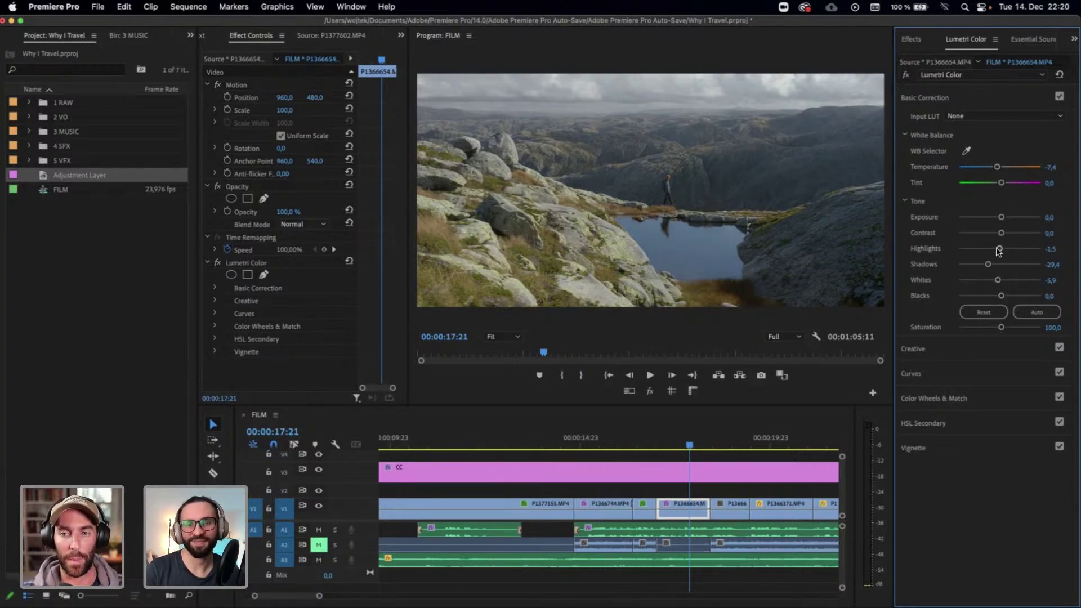
left_click_drag(988, 264, 986, 265)
Activate the lake clip's Midtones, Shadows and Highlights color wheels, keeping their tints close to neutral
left_click(953, 398)
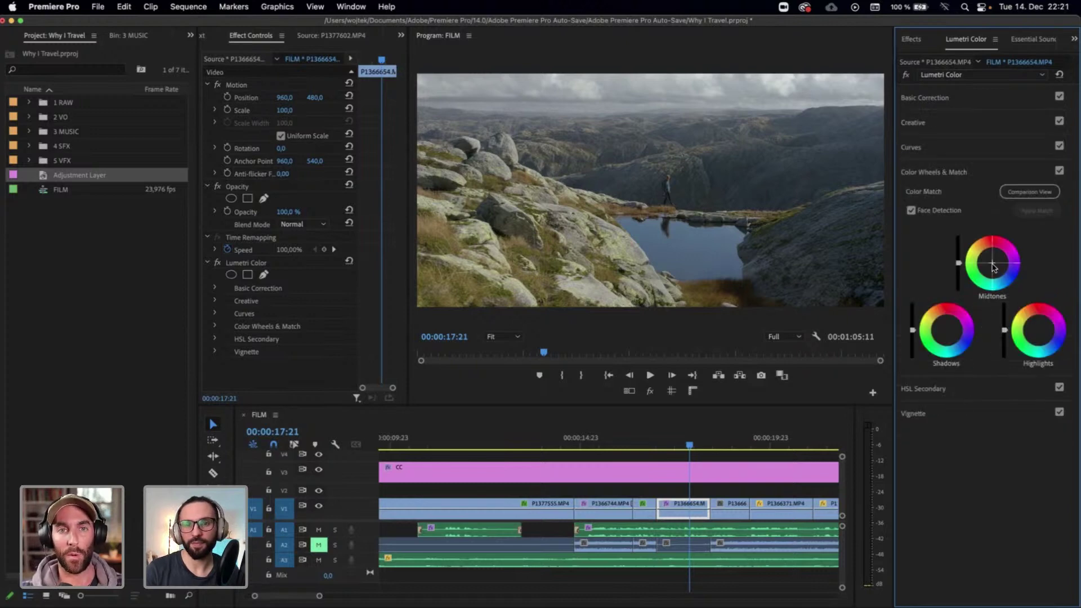
left_click_drag(993, 269, 993, 264)
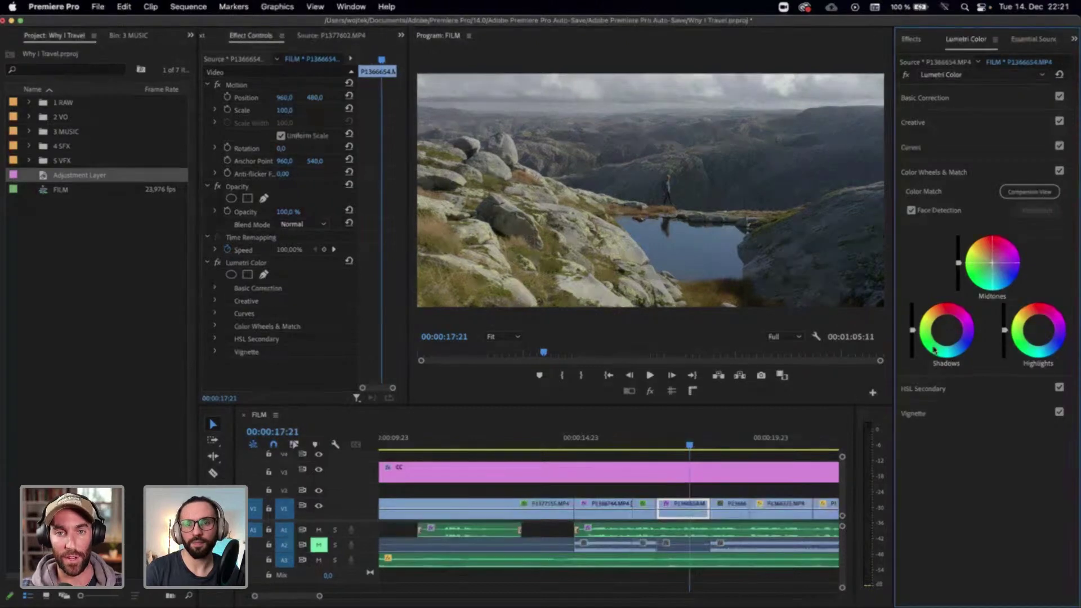
left_click(946, 333)
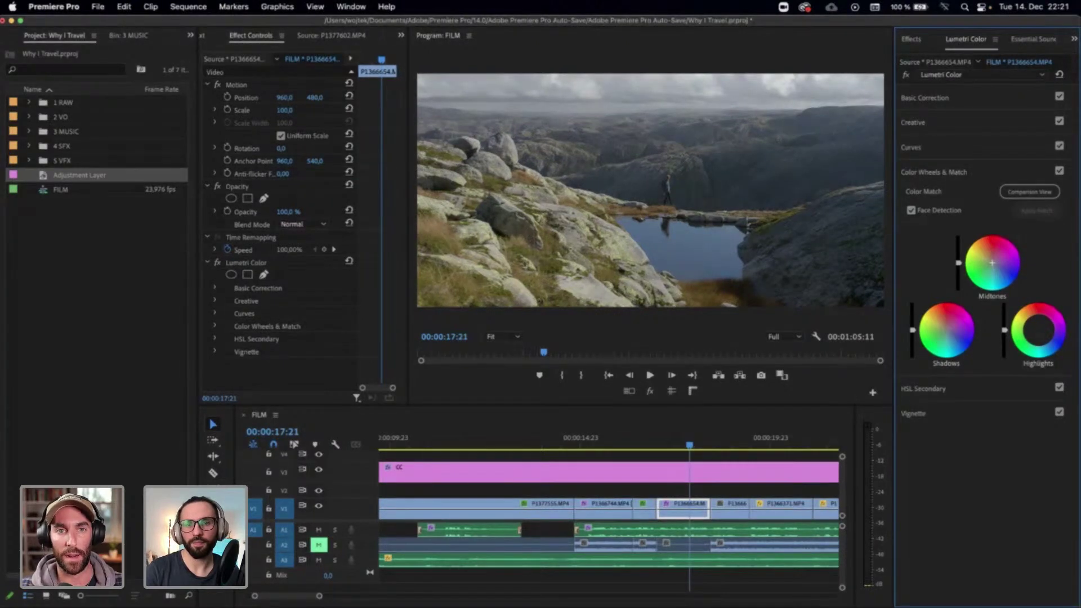
left_click(1061, 332)
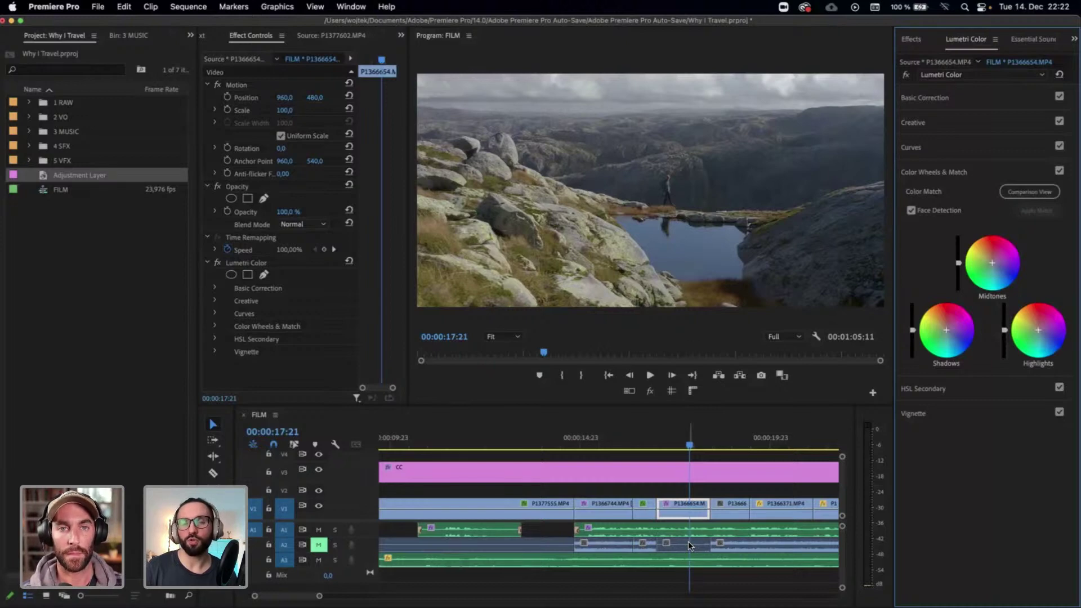
Zoom the timeline out to show the whole FILM sequence
key("minus")
key("minus")
key("minus")
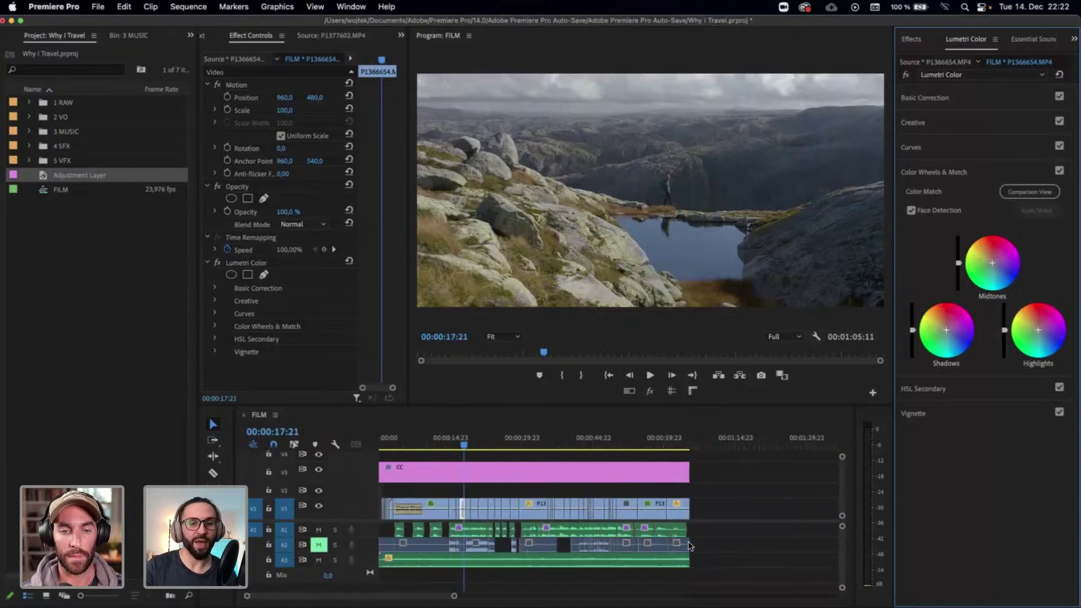
Set the P1366674.MP4 mirror clip at 00:00:18:21 to Highlights -16,2, Shadows -4,4 and Whites 1,5
key("equal")
key("equal")
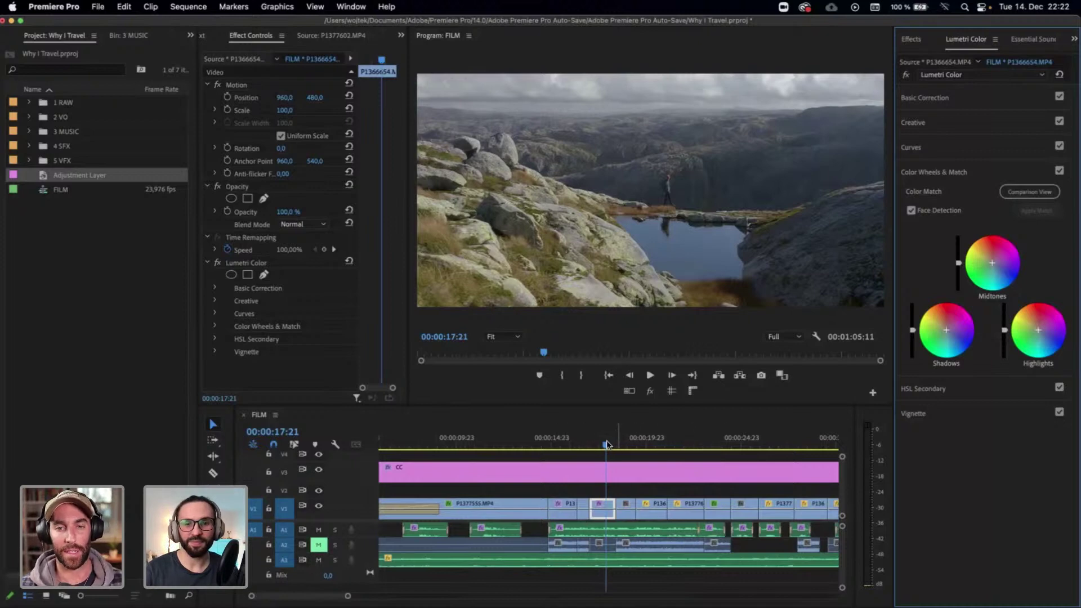
left_click_drag(607, 445, 626, 451)
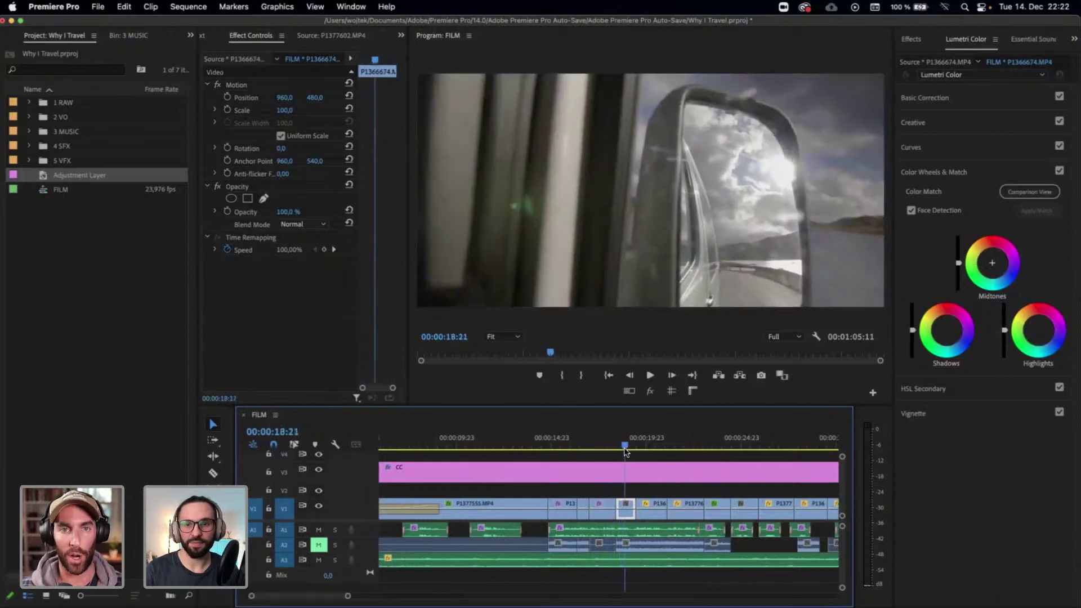
left_click(959, 100)
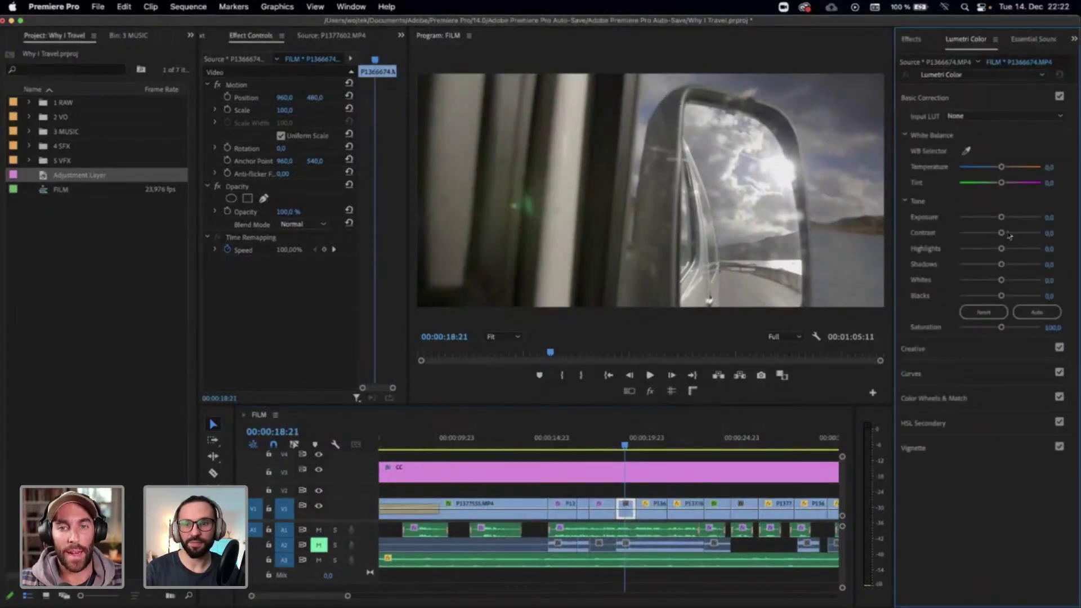
left_click_drag(1001, 249, 1001, 282)
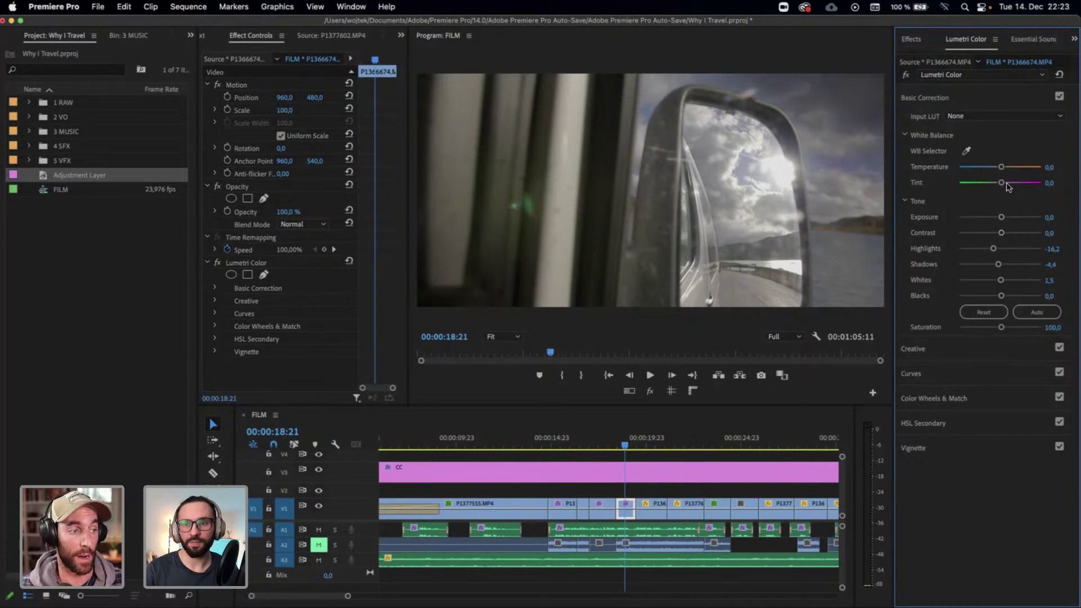
Try a Temperature of 1,5 on the mirror clip and reset it to 0,0
left_click_drag(1001, 168, 1001, 171)
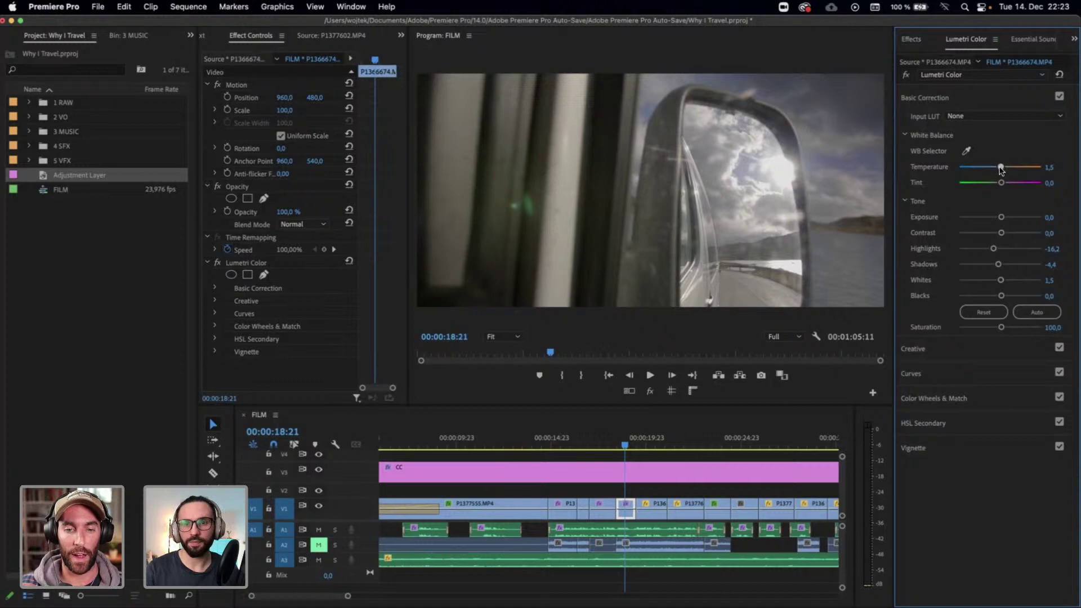
left_click(1056, 168)
key("Return")
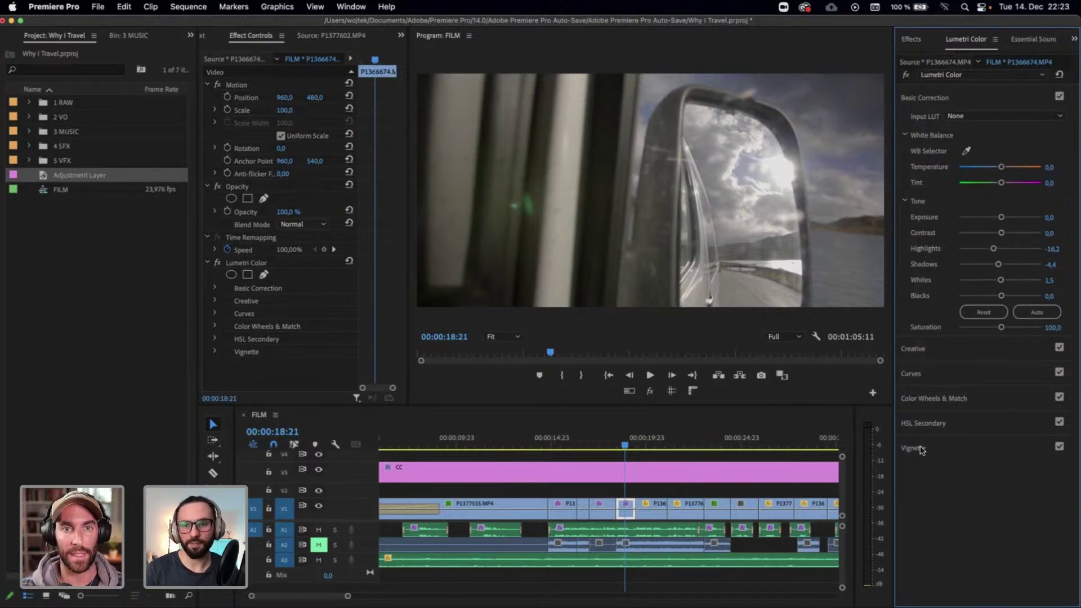
Activate the mirror clip's Shadows color wheel close to neutral and set its vertical Position to 431,0
left_click(953, 403)
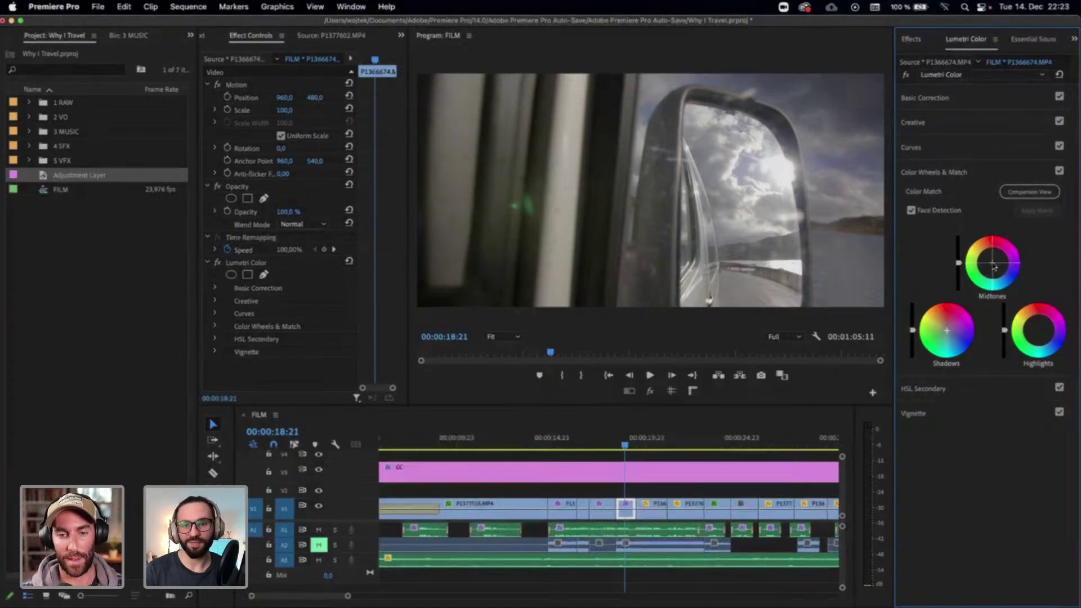
mouse_move(629, 448)
left_mouse_down()
mouse_move(647, 446)
mouse_move(622, 446)
left_mouse_up()
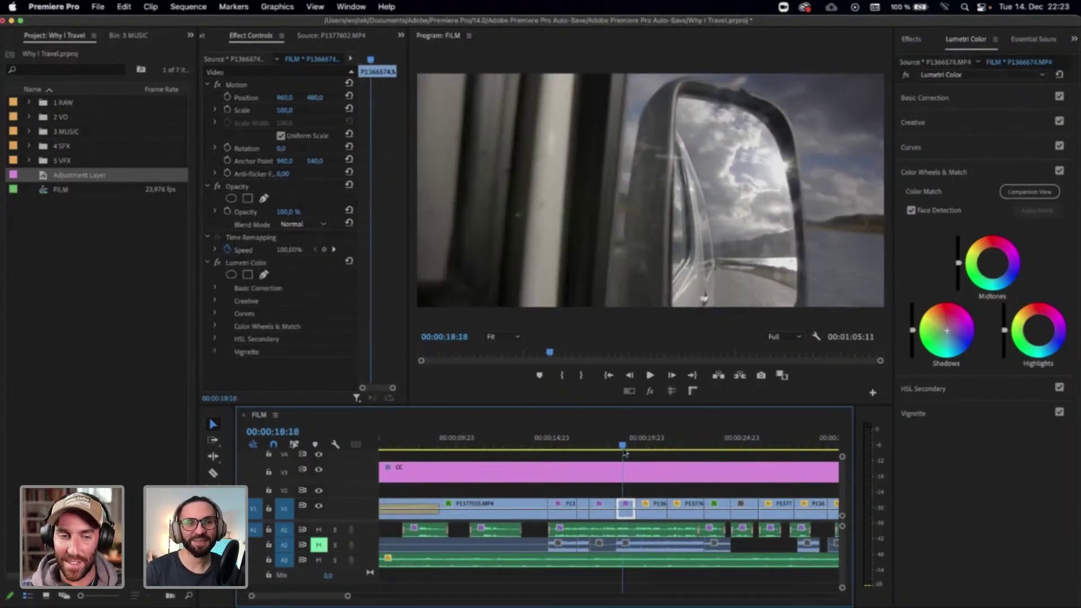
left_click(257, 84)
left_click_drag(307, 98, 279, 98)
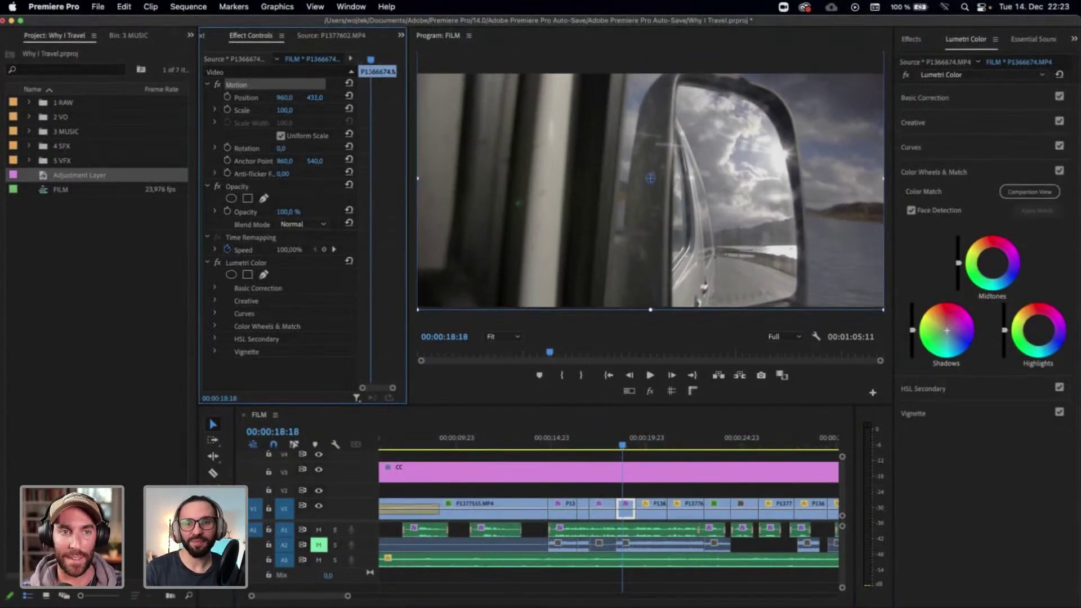
left_click(627, 447)
mouse_move(634, 446)
left_mouse_down()
mouse_move(646, 446)
mouse_move(626, 446)
left_mouse_up()
Set the P1366371.MP4 waterfall-view clip at 00:00:19:23 to Shadows 41,2, Highlights 8,8 and Whites 23,5
left_click(644, 448)
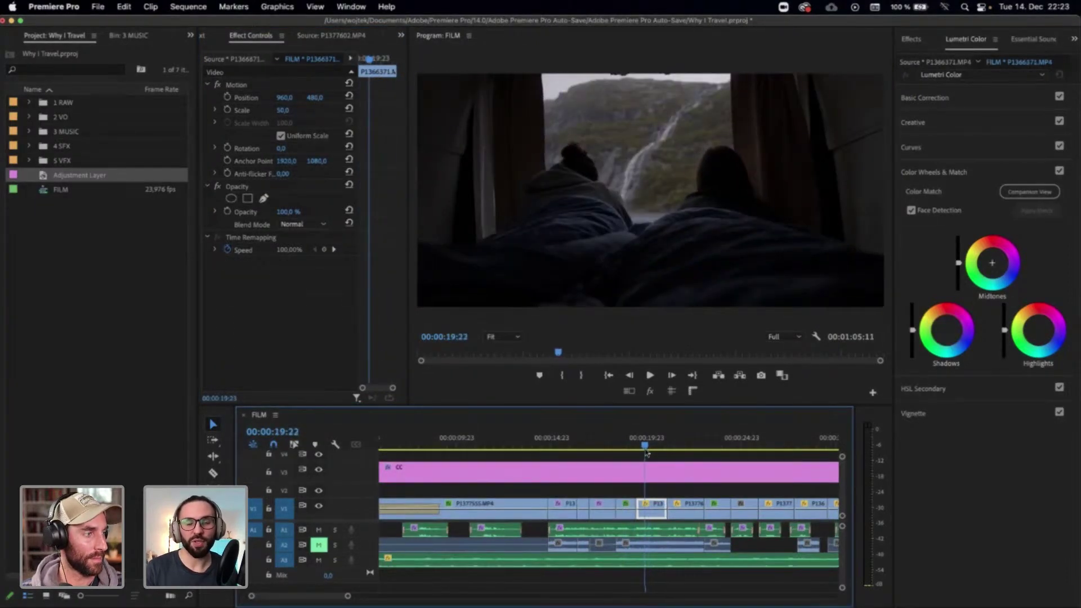
left_click(947, 99)
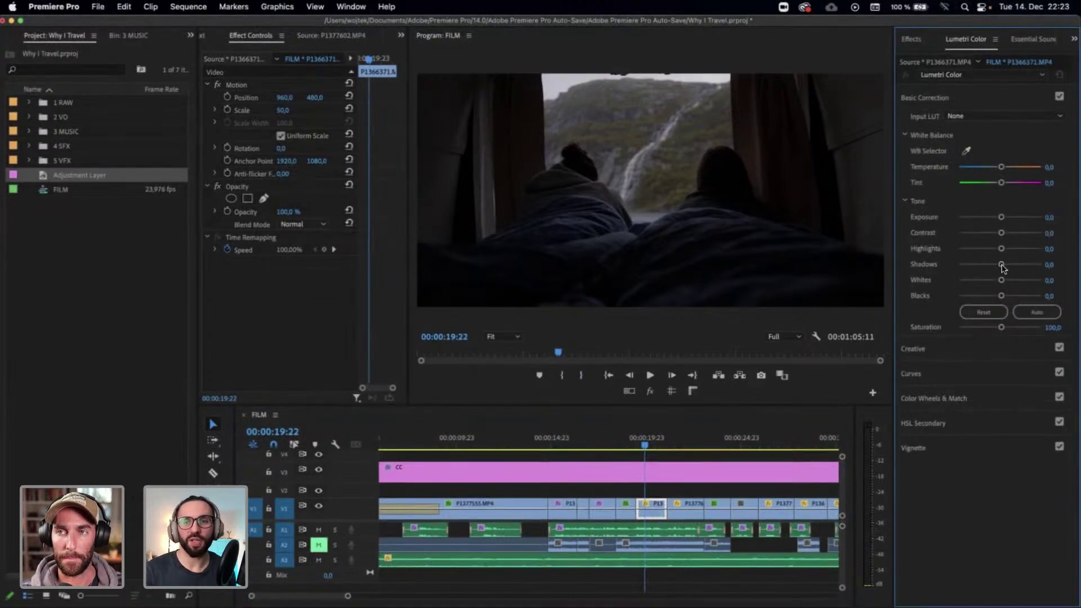
left_click_drag(631, 438, 647, 438)
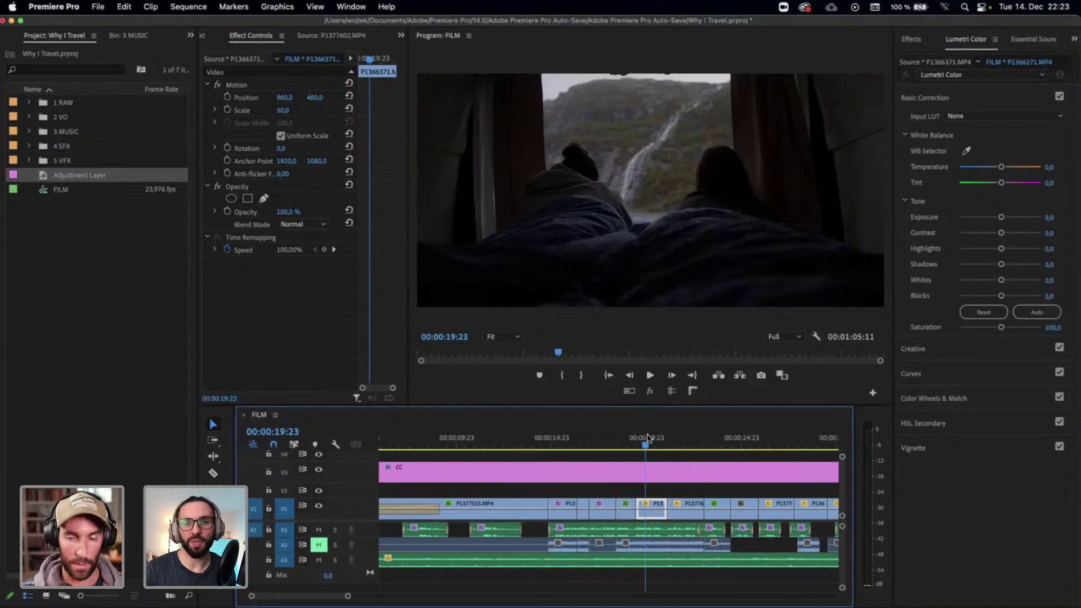
left_click(1010, 265)
left_click_drag(1010, 267, 1016, 267)
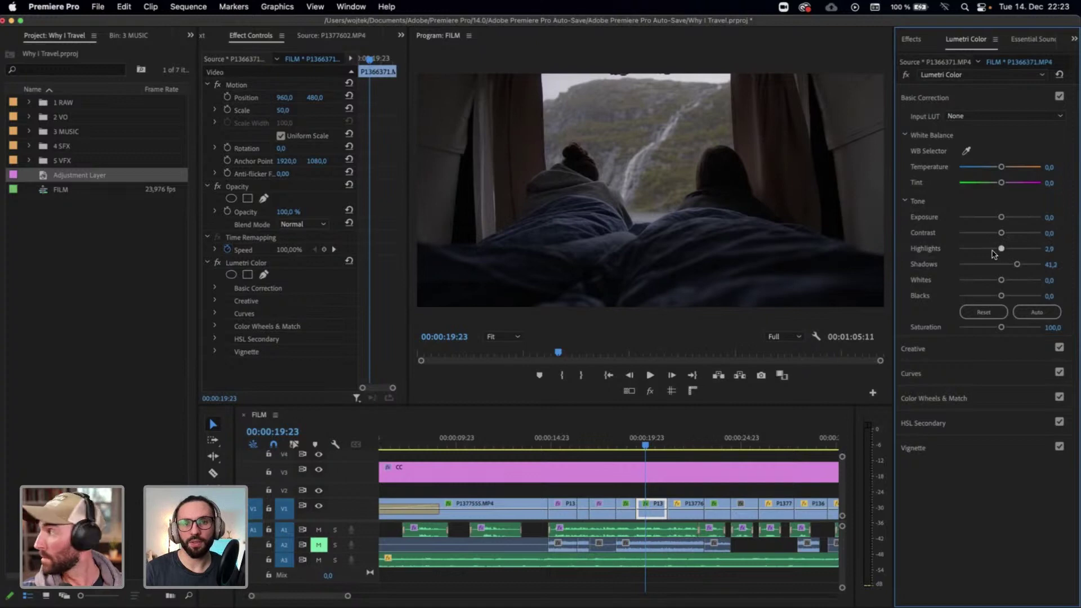
left_click_drag(1001, 248, 1000, 249)
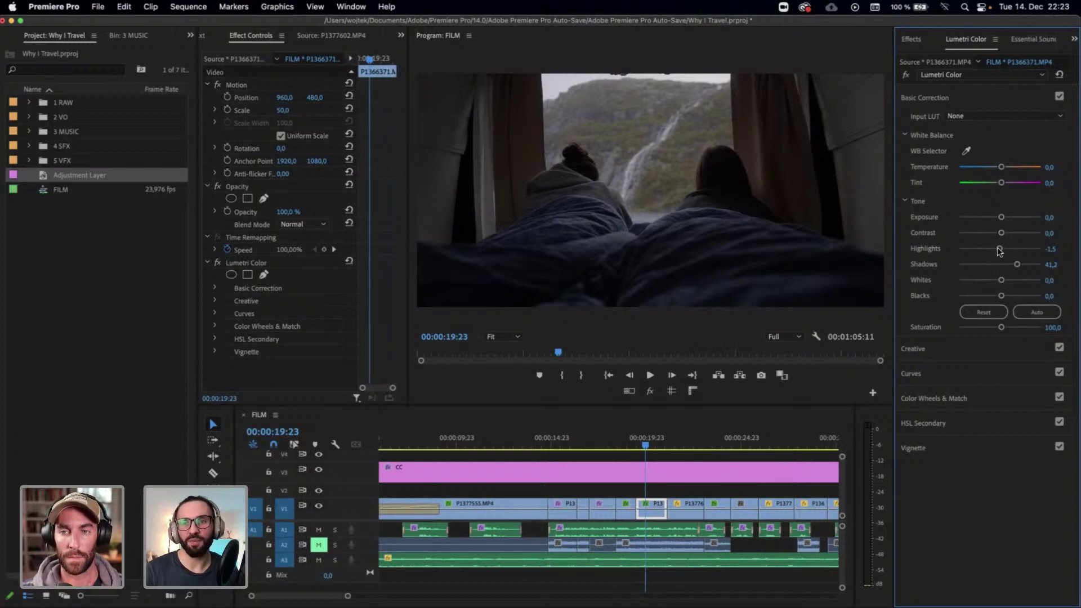
left_click_drag(999, 251, 1009, 283)
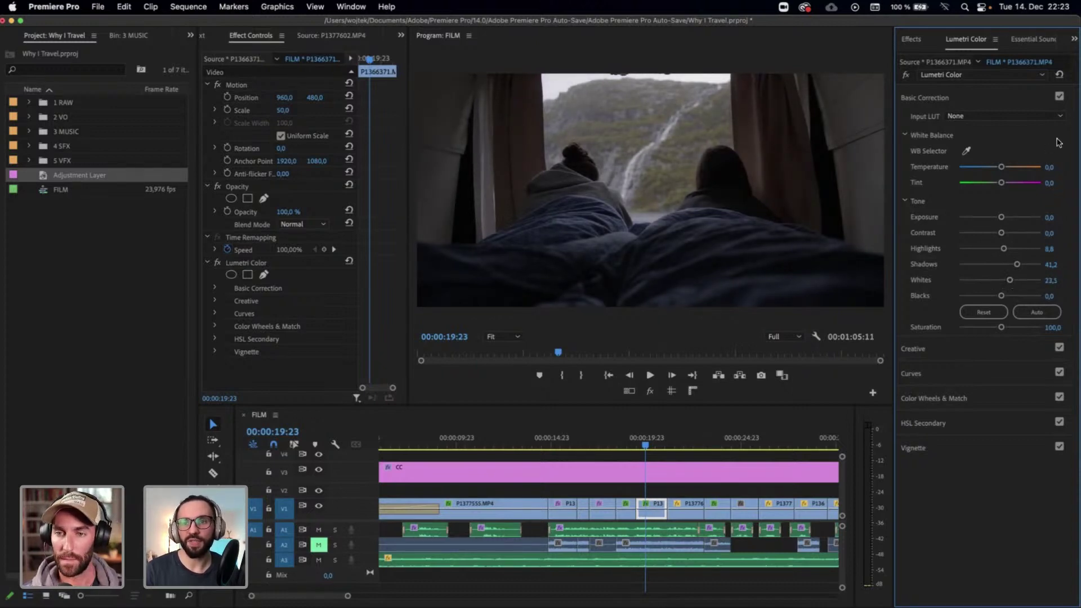
Try Temperature 2,9 on the waterfall-view clip, reset it to 0,0, and activate its Midtones and Shadows color wheels close to neutral
left_click_drag(1003, 170, 1002, 170)
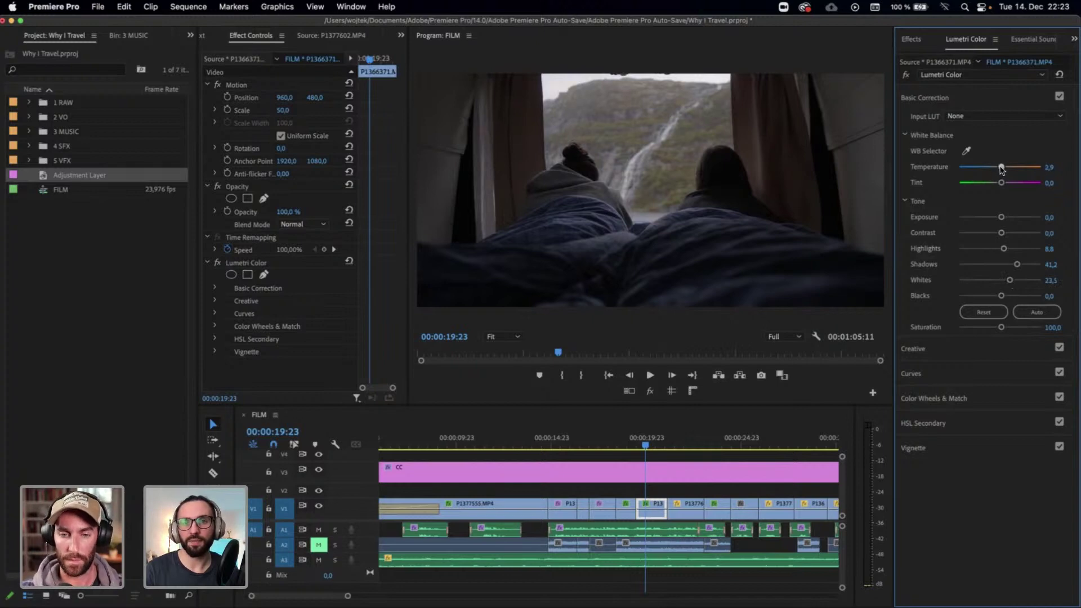
left_click(1056, 166)
key("Return")
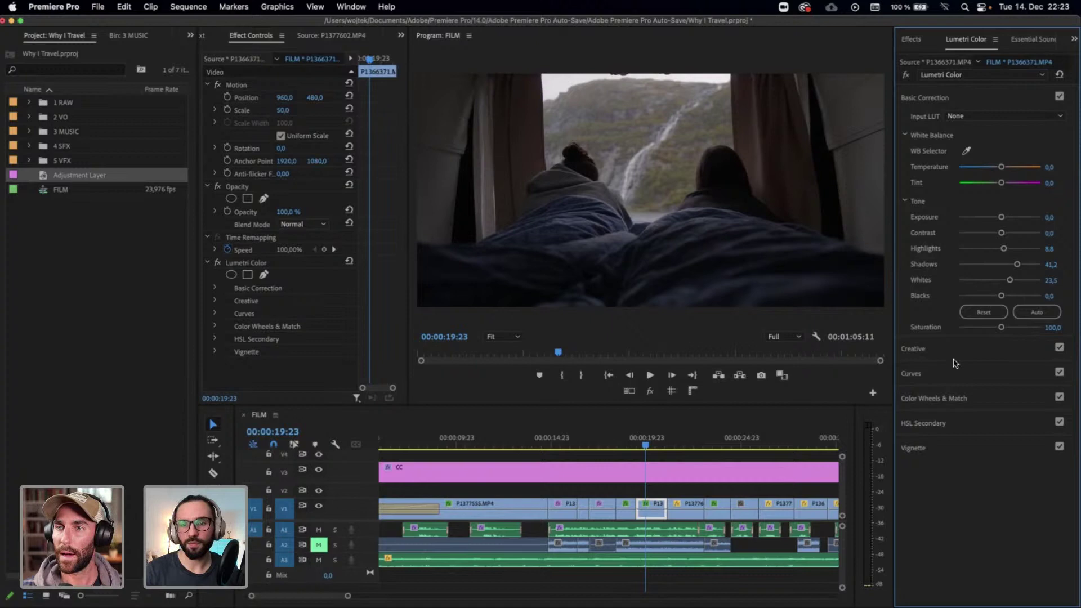
left_click(946, 399)
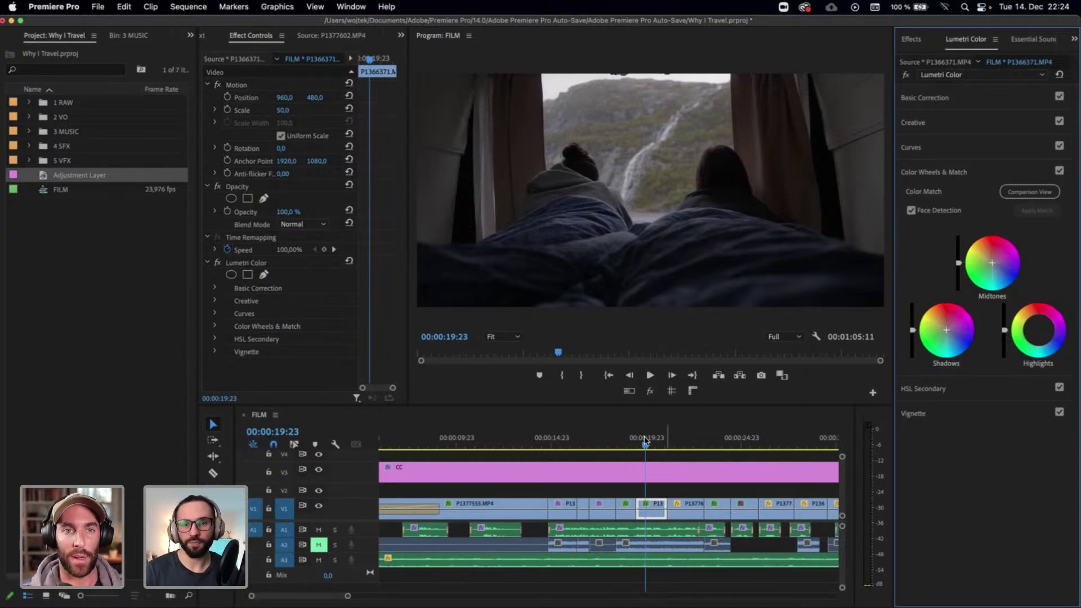
Set the P1377691.MP4 sunset pier clip at 00:00:21:20 to Highlights -38,2 and Shadows -16,2
left_click_drag(646, 444, 681, 445)
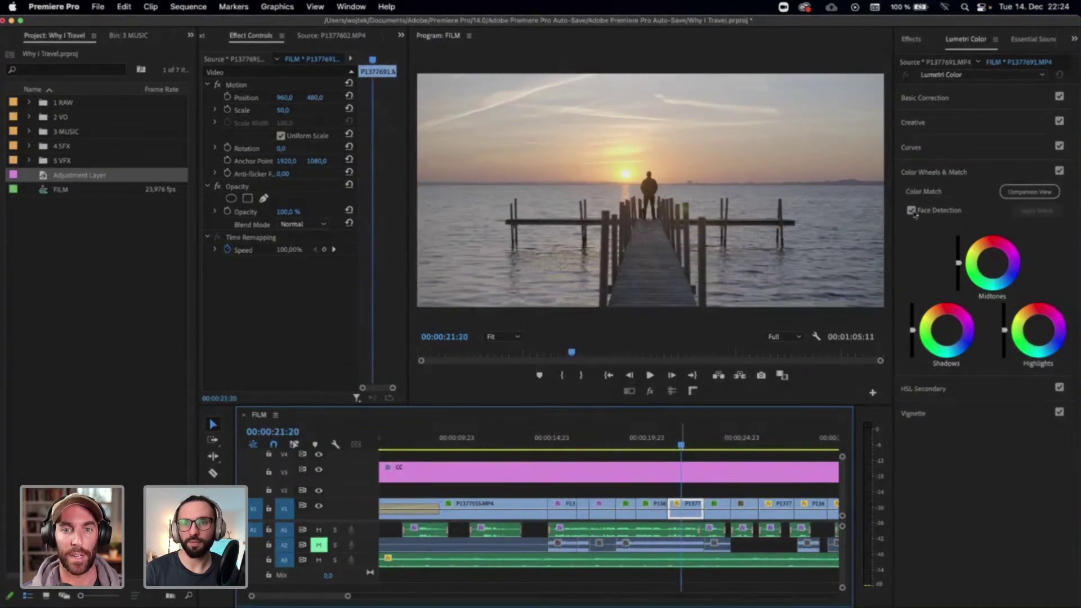
left_click(947, 96)
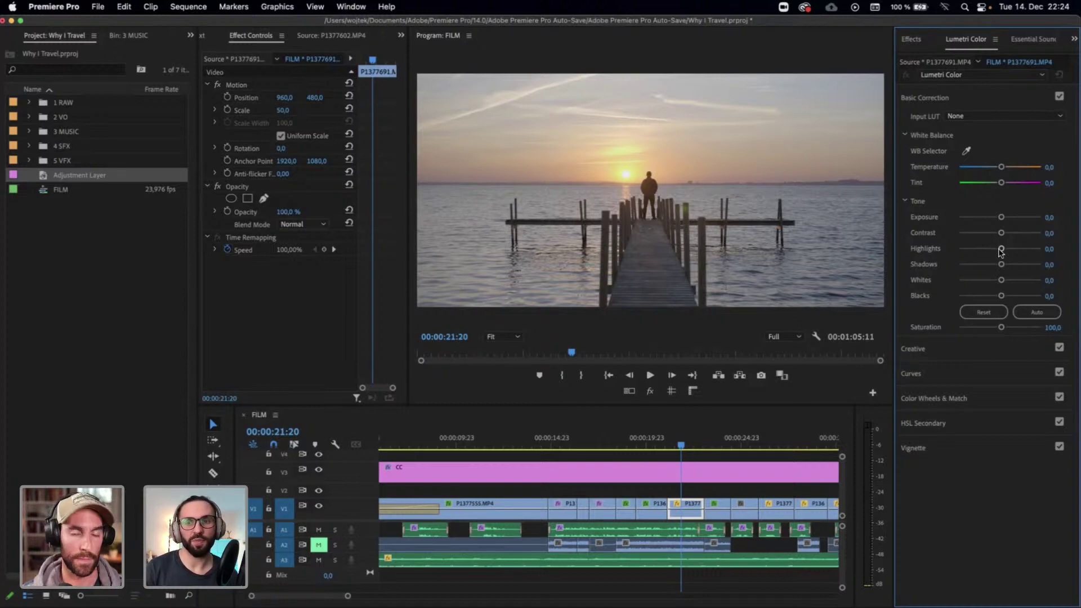
mouse_move(999, 250)
left_mouse_down()
mouse_move(984, 251)
mouse_move(996, 265)
left_mouse_up()
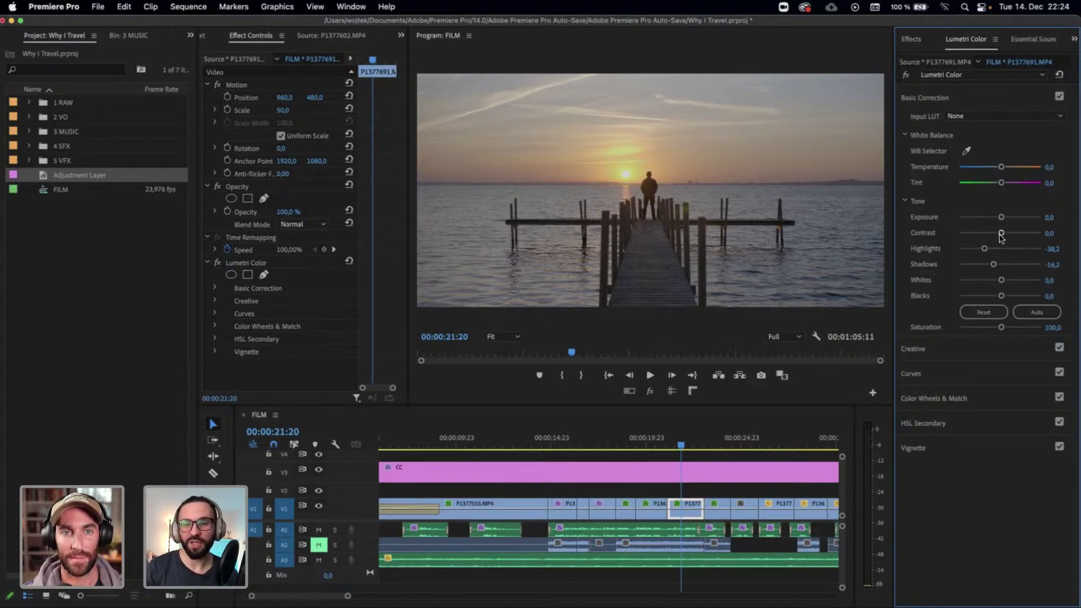
left_click(698, 443)
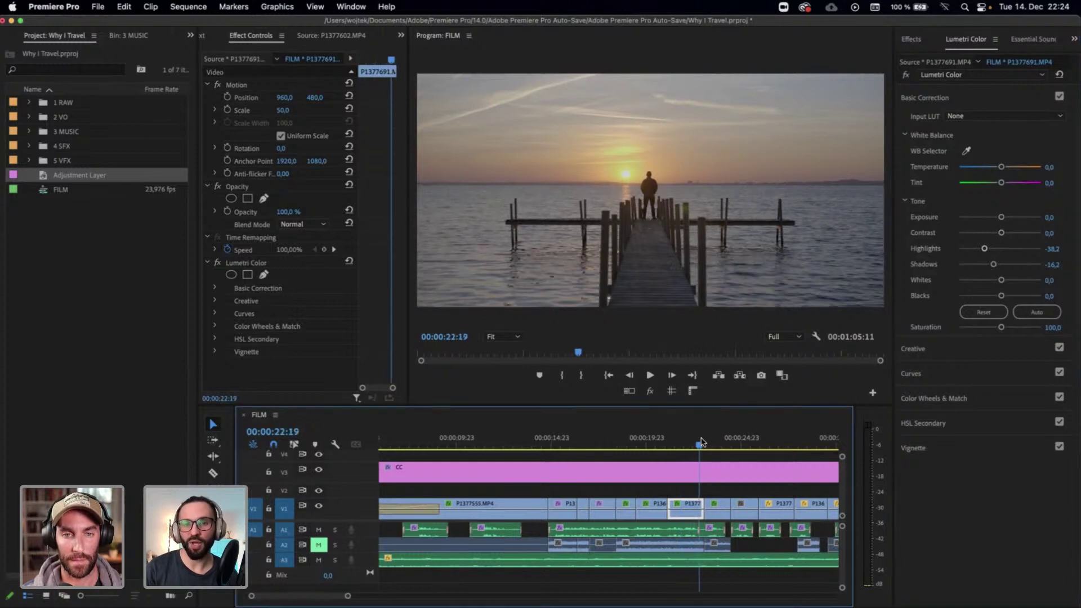
Lower the P1366090.MP4 van-window clip in the frame at 00:00:24:03 with a vertical Position of 514,0
mouse_move(702, 443)
left_mouse_down()
mouse_move(713, 443)
mouse_move(660, 443)
mouse_move(710, 438)
left_mouse_up()
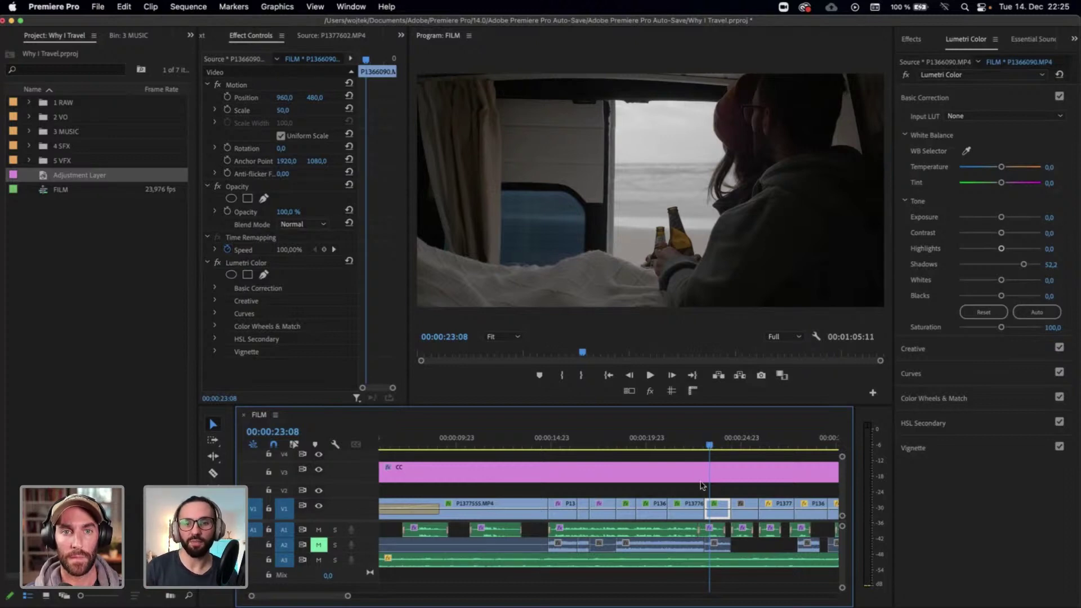
scroll(702, 487, "right", 3)
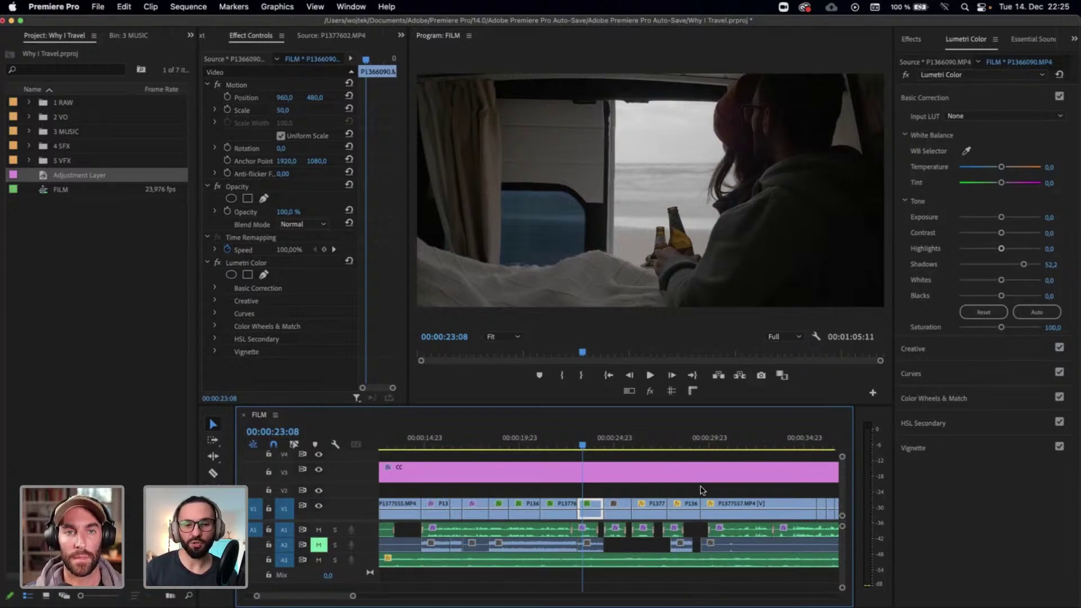
left_click(601, 446)
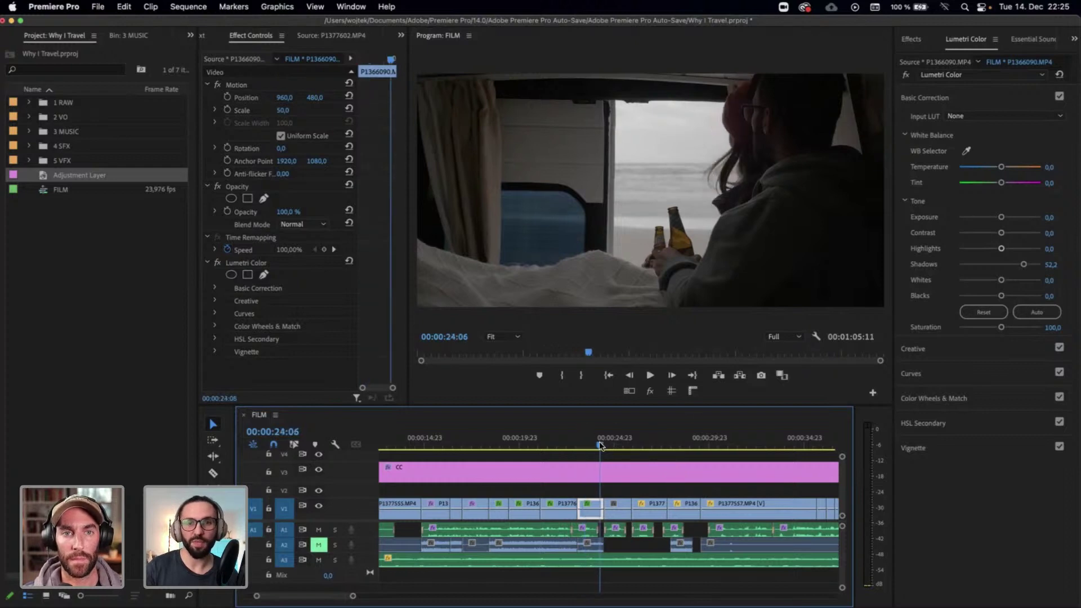
left_click_drag(600, 446, 598, 445)
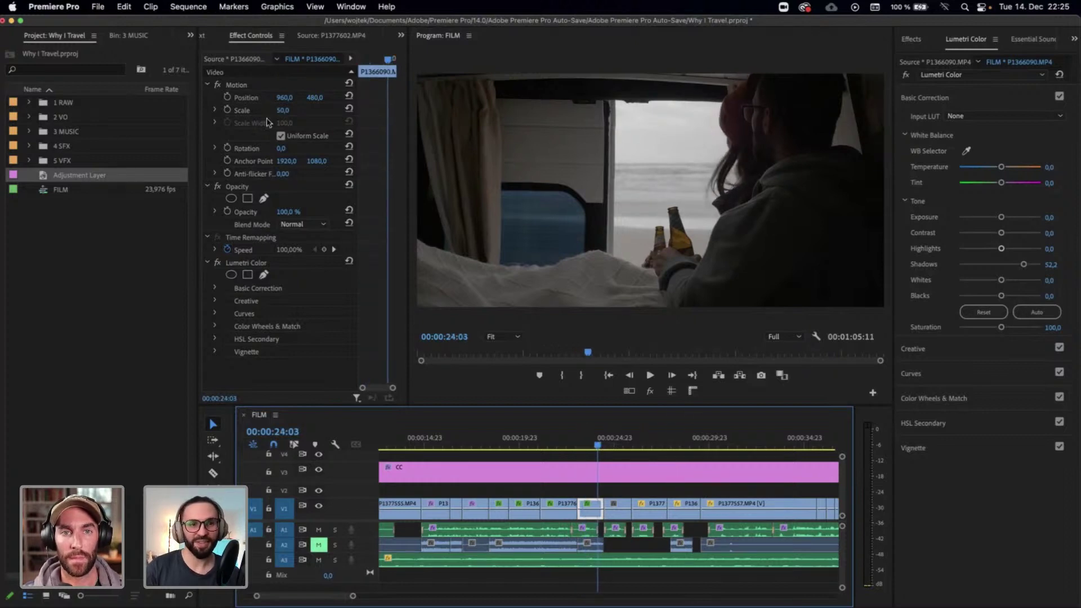
left_click(264, 85)
left_click_drag(313, 99, 336, 99)
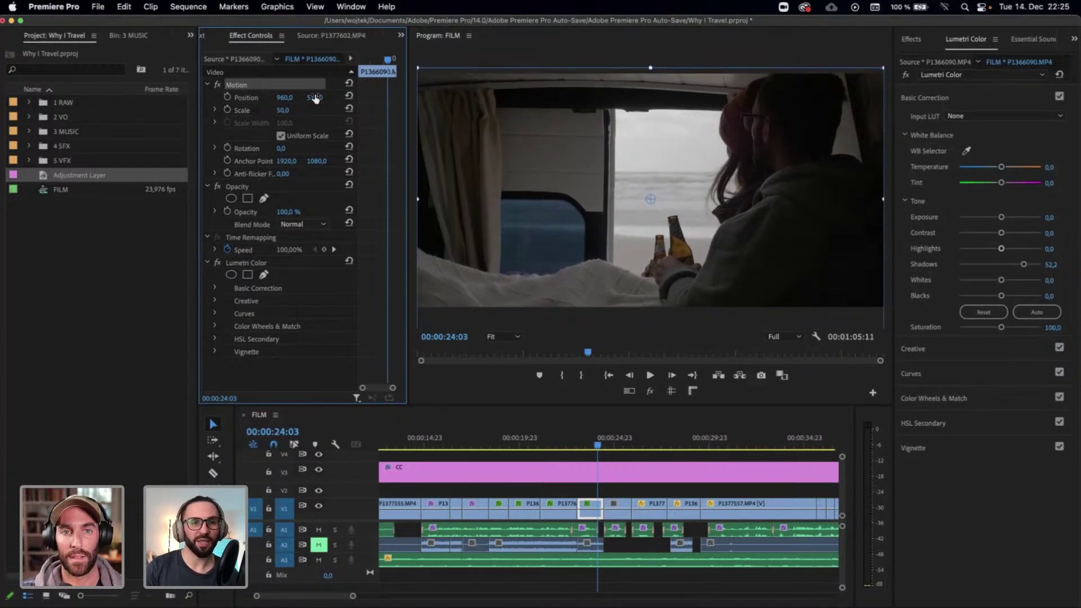
Try rotating the van-window clip by -2,0° and by -1,0°
left_click(284, 148)
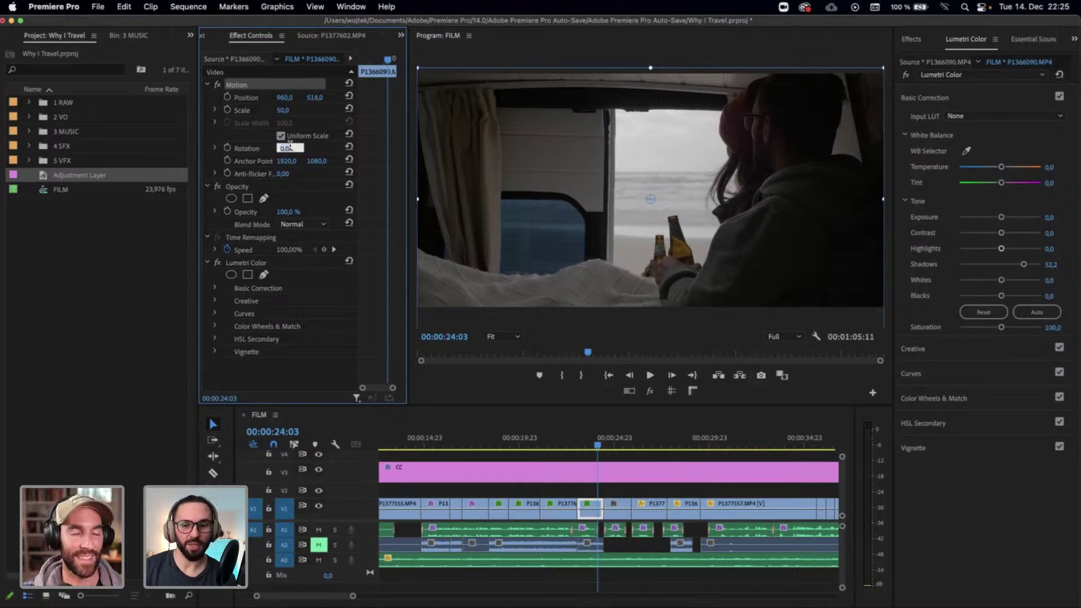
type("-2")
key("Return")
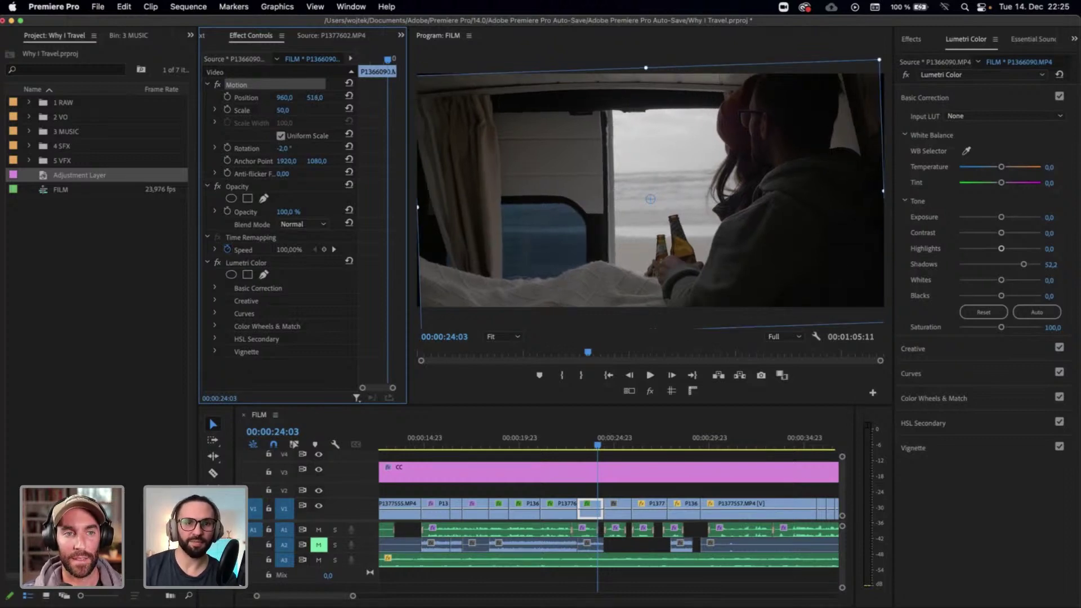
type("-1")
key("Return")
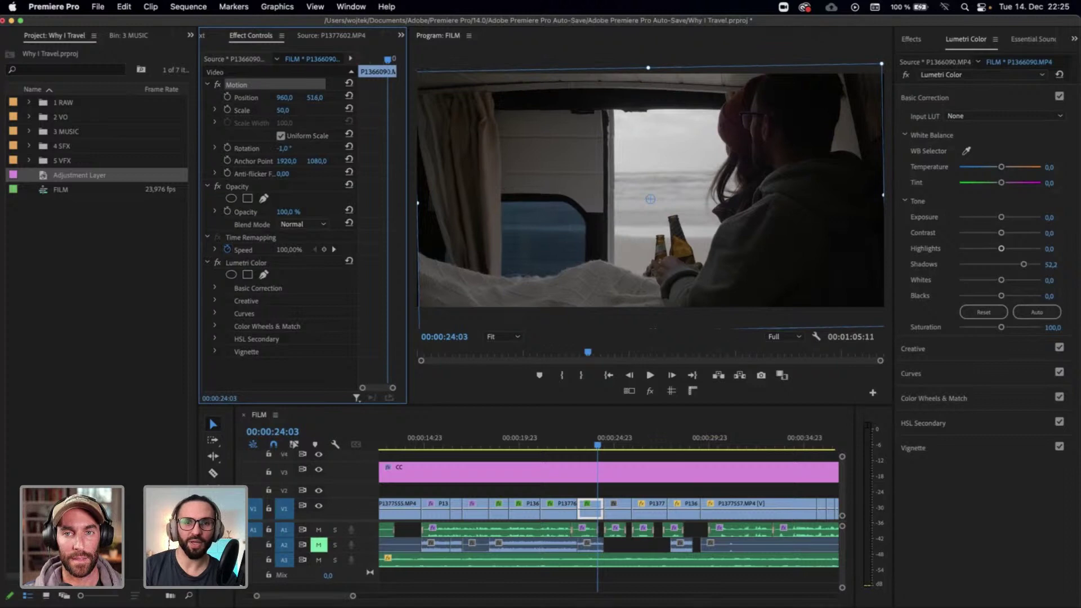
Set the van-window clip's vertical Position to 513,0 and its Rotation to -0,5°
left_click_drag(314, 97, 313, 98)
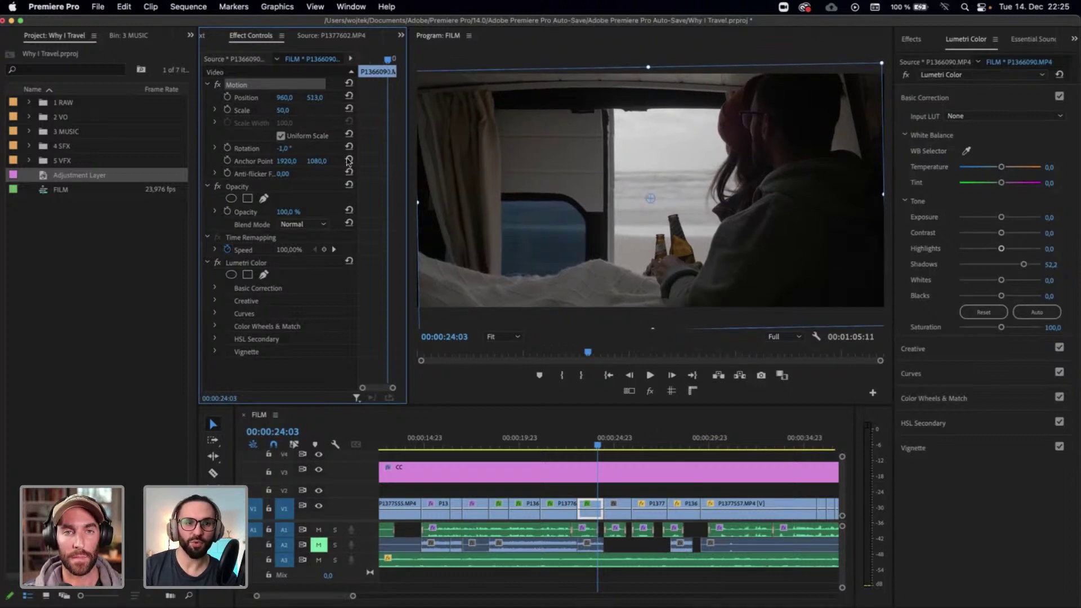
left_click(287, 148)
type("-0")
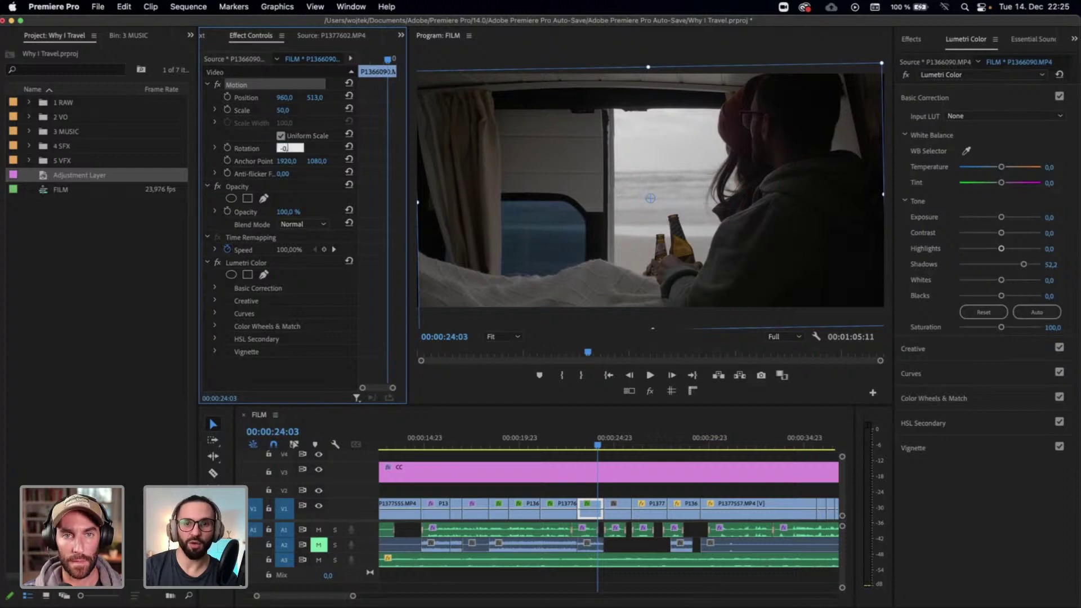
type(",5")
key("Return")
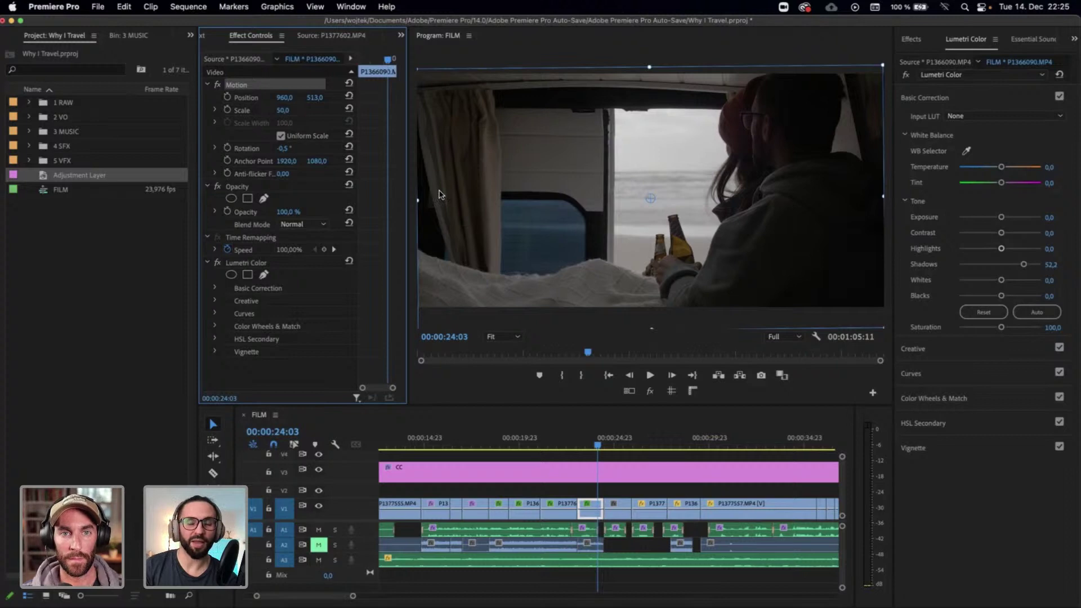
Set the P1366562.MP4 hooded hiker clip at 00:00:25:10 to Highlights -25,0 and Shadows -16,2
left_click(619, 448)
left_click(619, 447)
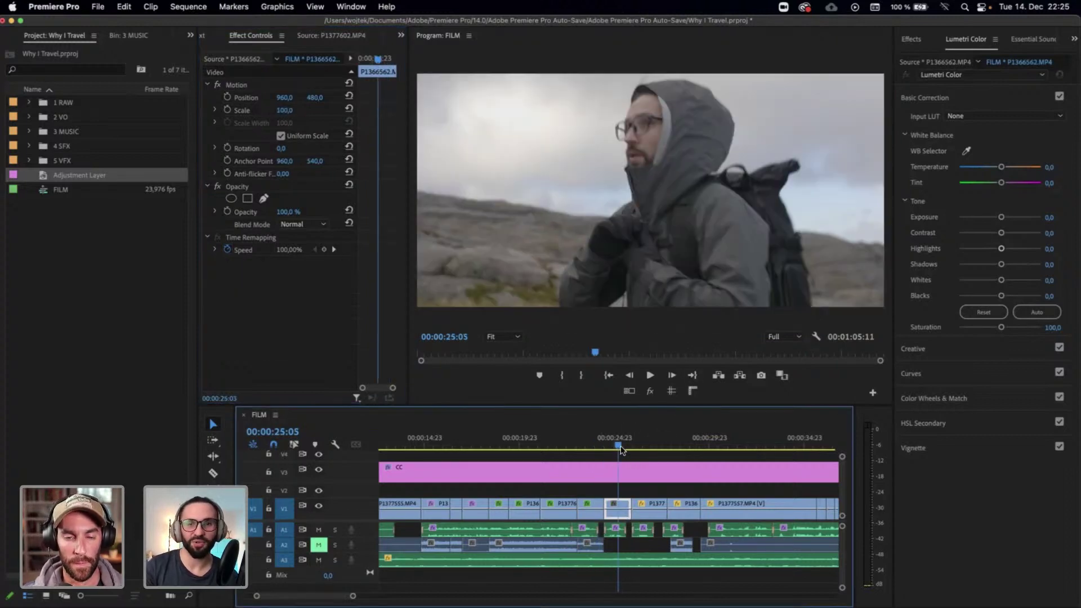
left_click_drag(621, 447, 624, 447)
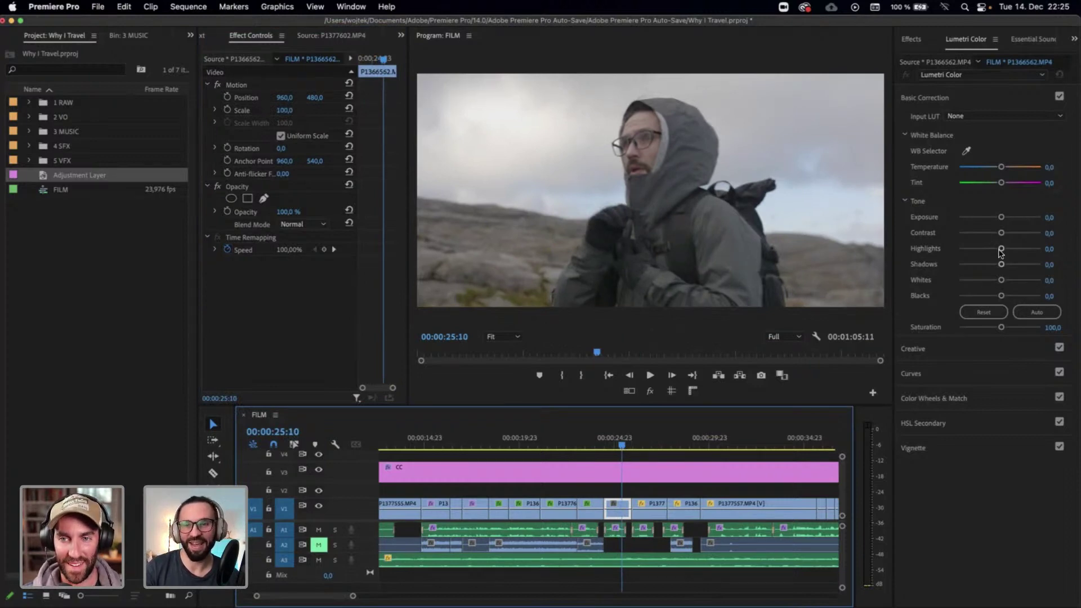
mouse_move(1001, 250)
left_mouse_down()
mouse_move(989, 249)
mouse_move(988, 267)
mouse_move(989, 249)
left_mouse_up()
Set the P1377004.MP4 valley hiker clip at 00:00:27:04 to Highlights -11,8, Shadows 0,0 and Whites -2,9
left_click(633, 446)
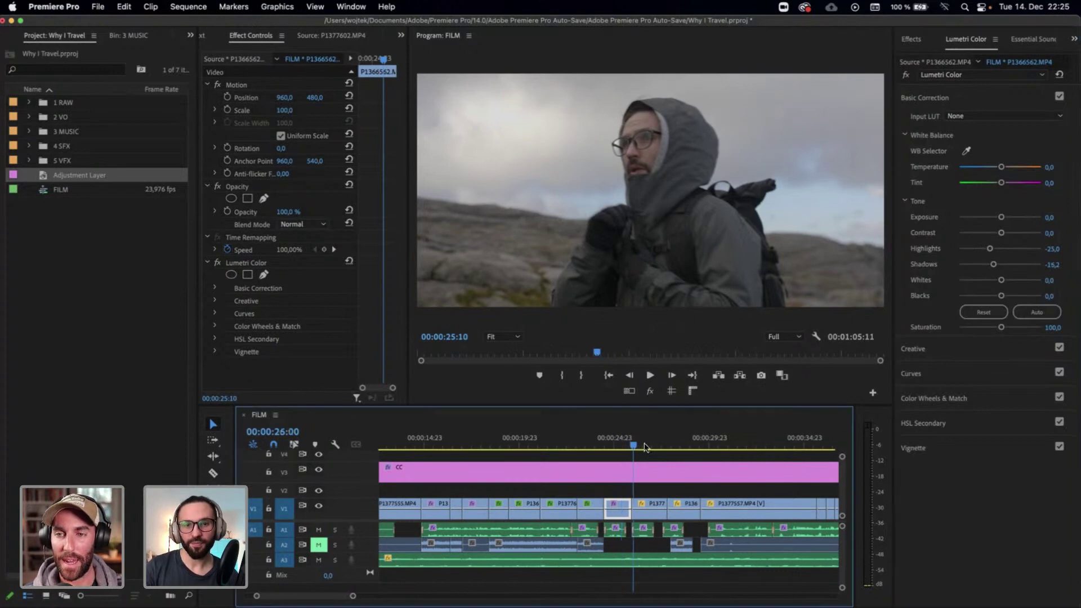
mouse_move(644, 447)
left_mouse_down()
mouse_move(631, 447)
mouse_move(655, 447)
left_mouse_up()
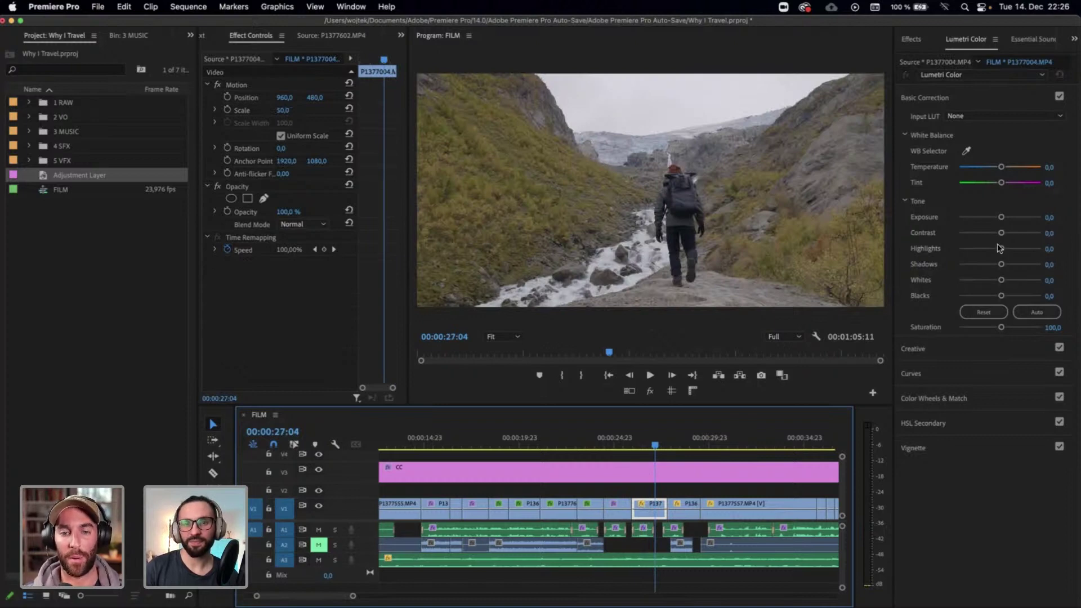
mouse_move(1000, 248)
left_mouse_down()
mouse_move(986, 250)
mouse_move(1001, 264)
left_mouse_up()
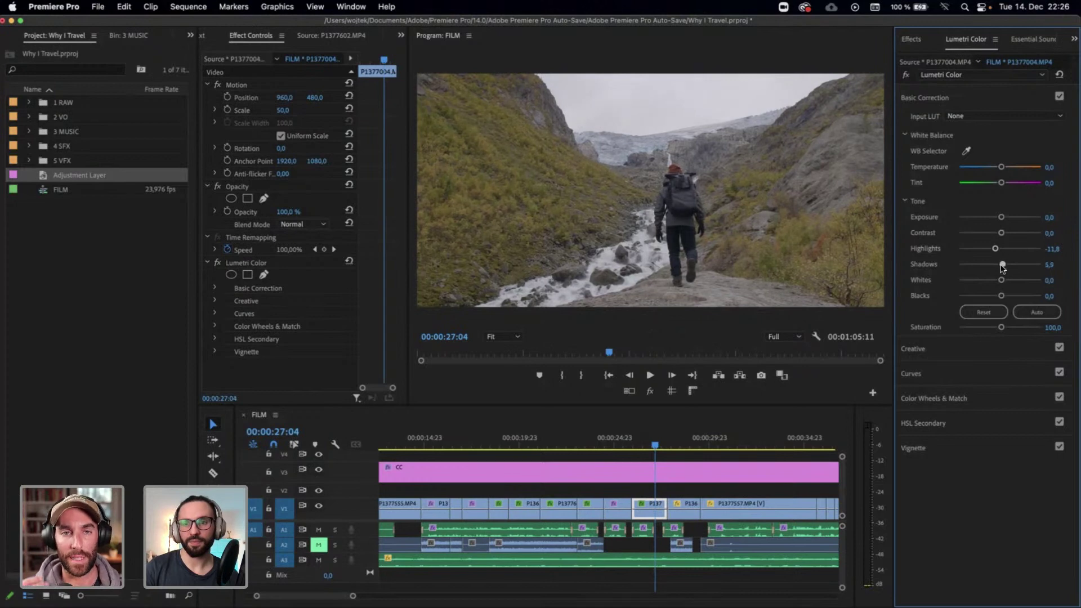
left_click(975, 399)
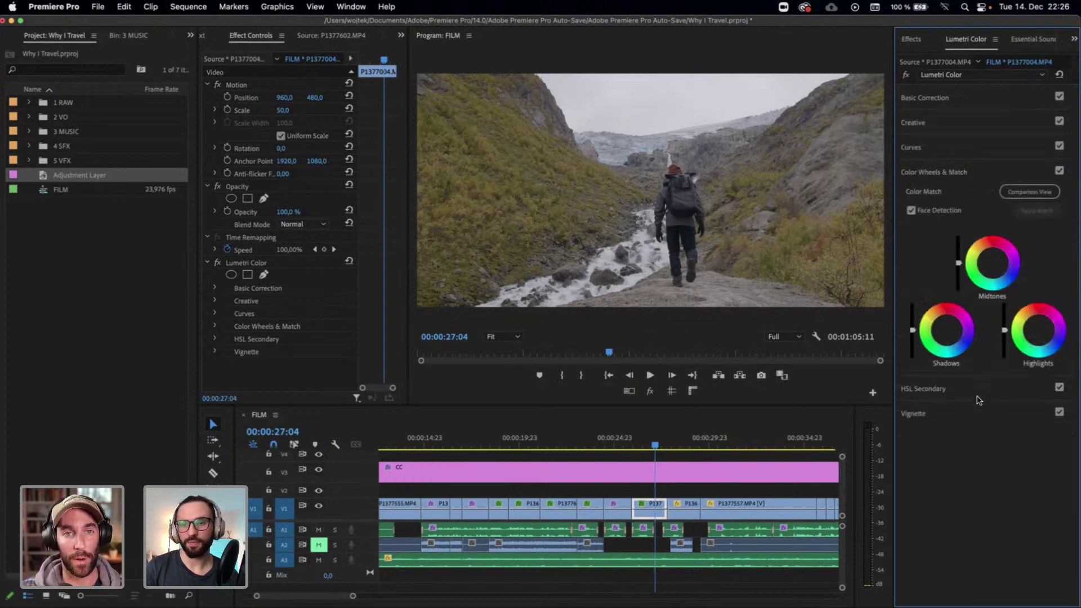
left_click(967, 170)
left_click(957, 148)
left_click(952, 139)
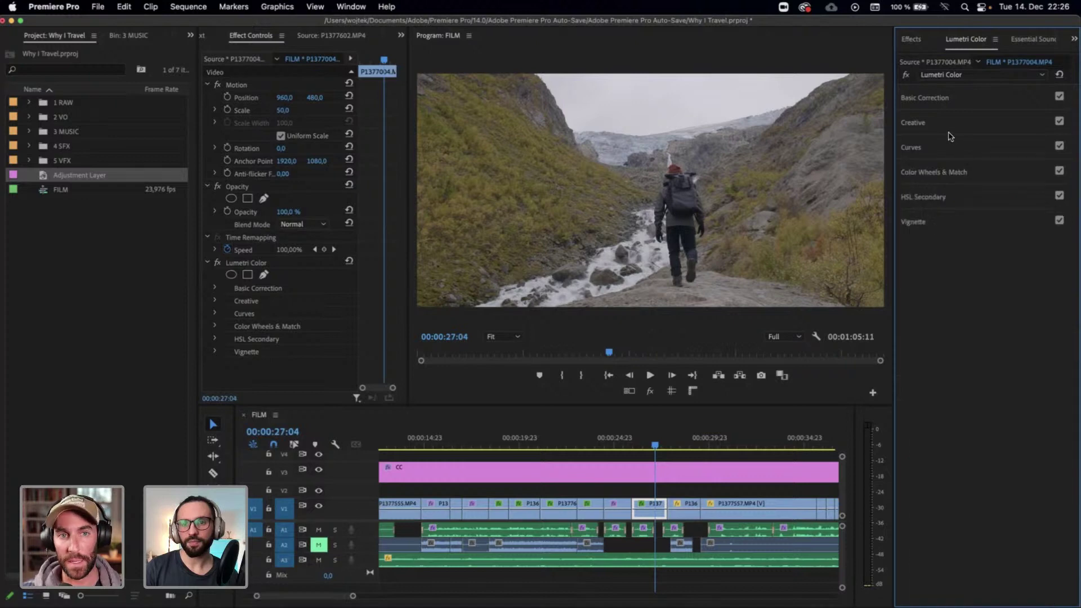
left_click(948, 128)
left_click(951, 106)
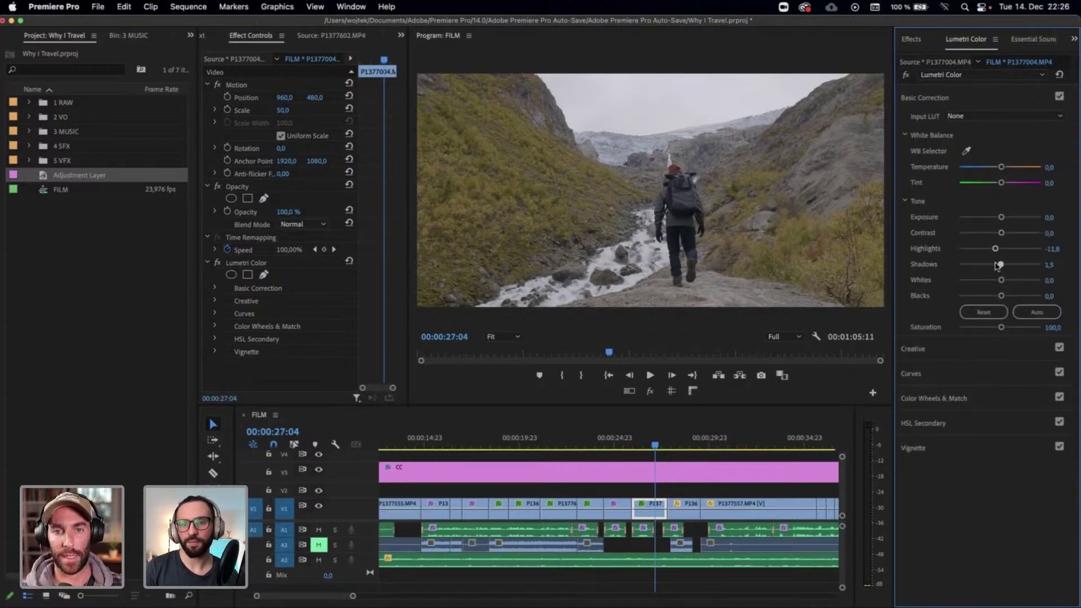
left_click_drag(1003, 264, 1000, 285)
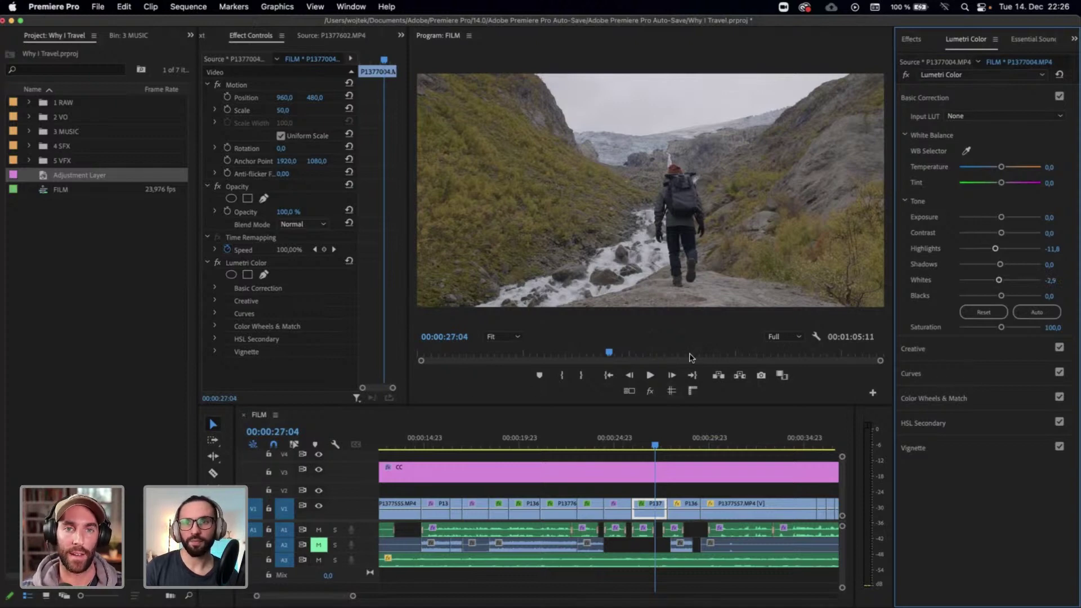
Add a second Lumetri Color effect to the valley hiker clip and give it a four-point polygon mask
left_click(919, 42)
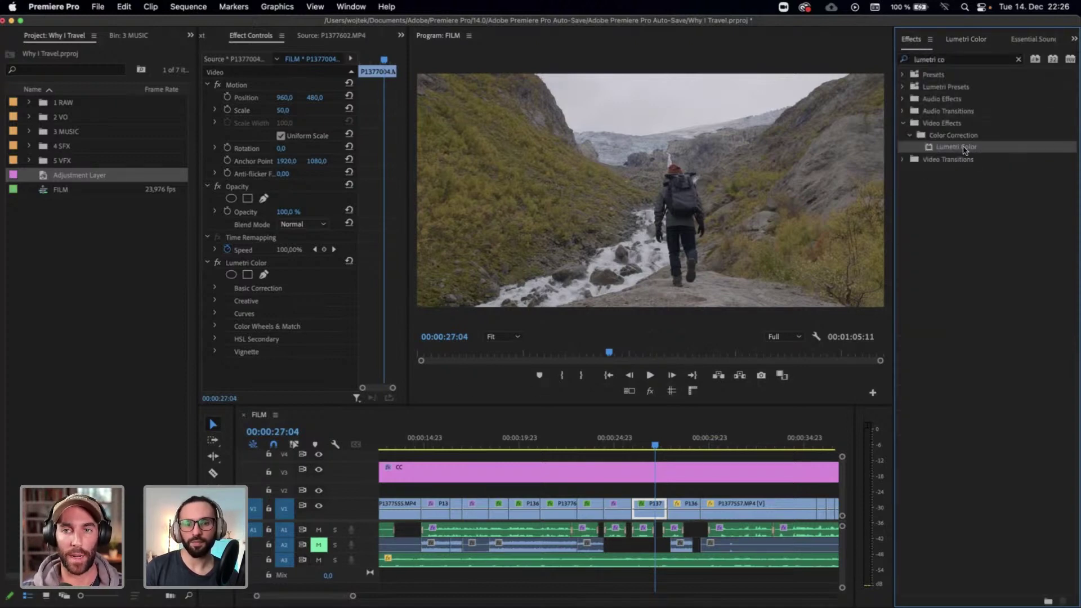
left_click_drag(965, 149, 644, 505)
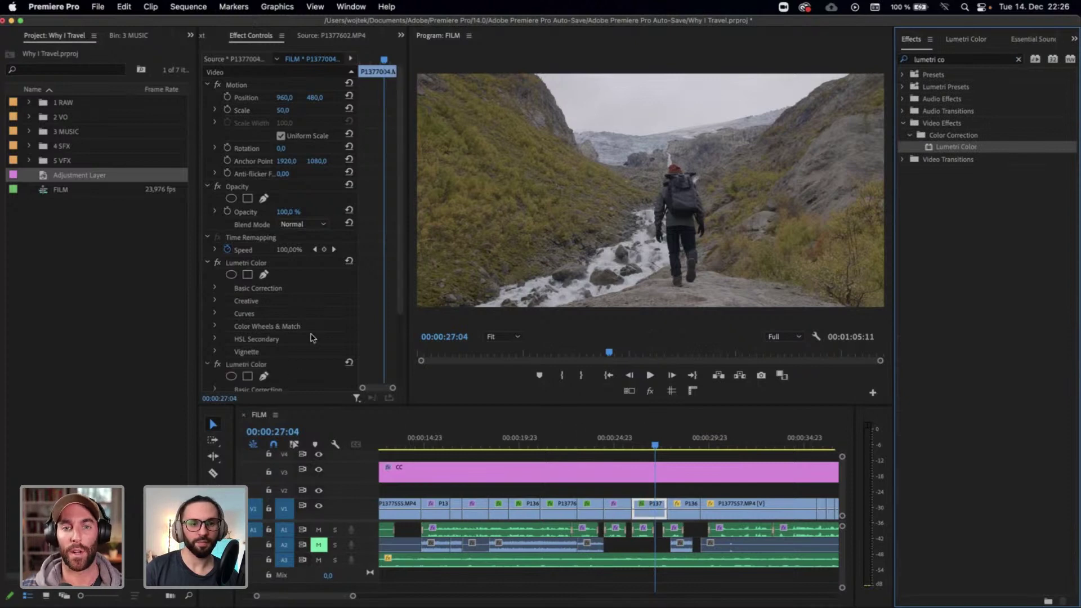
scroll(313, 338, "down", 3)
left_click(247, 281)
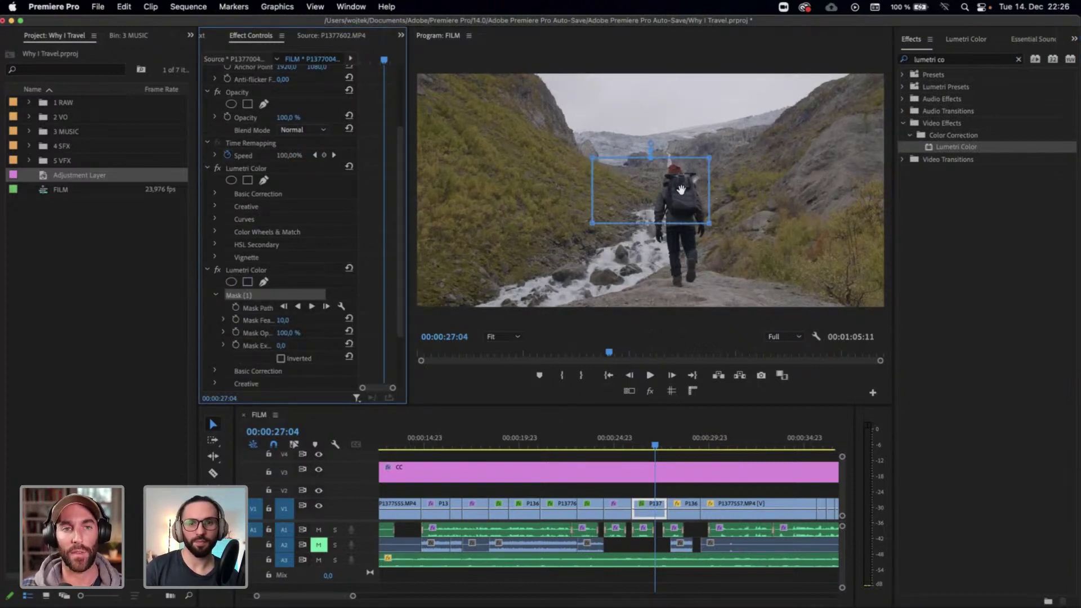
Shape the mask around the sky, placing its points along both mountain slopes and the glacier's horizon
left_click_drag(681, 190, 563, 81)
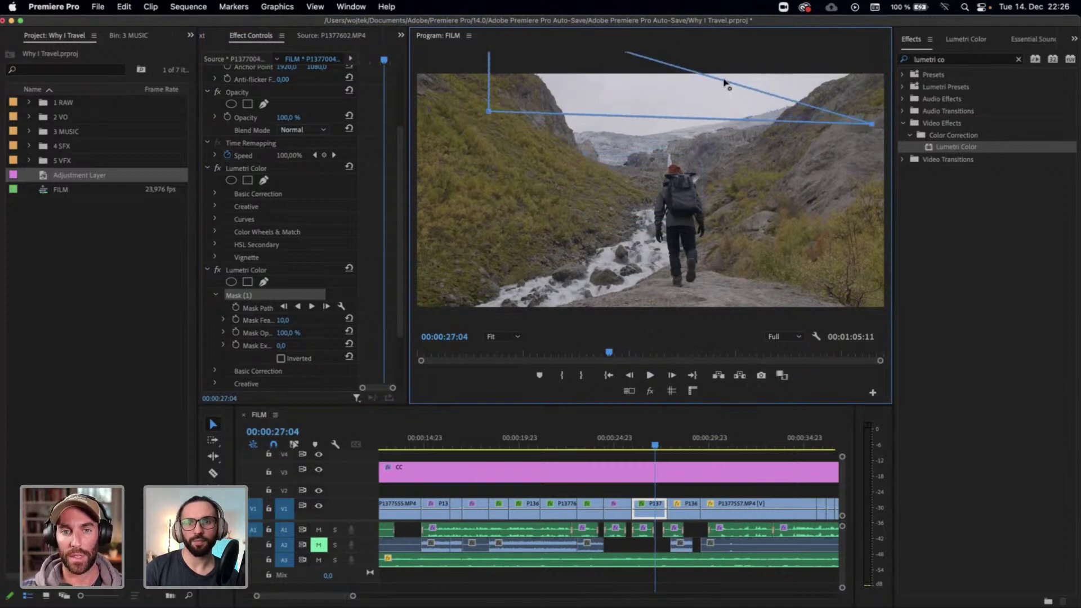
left_click(876, 49)
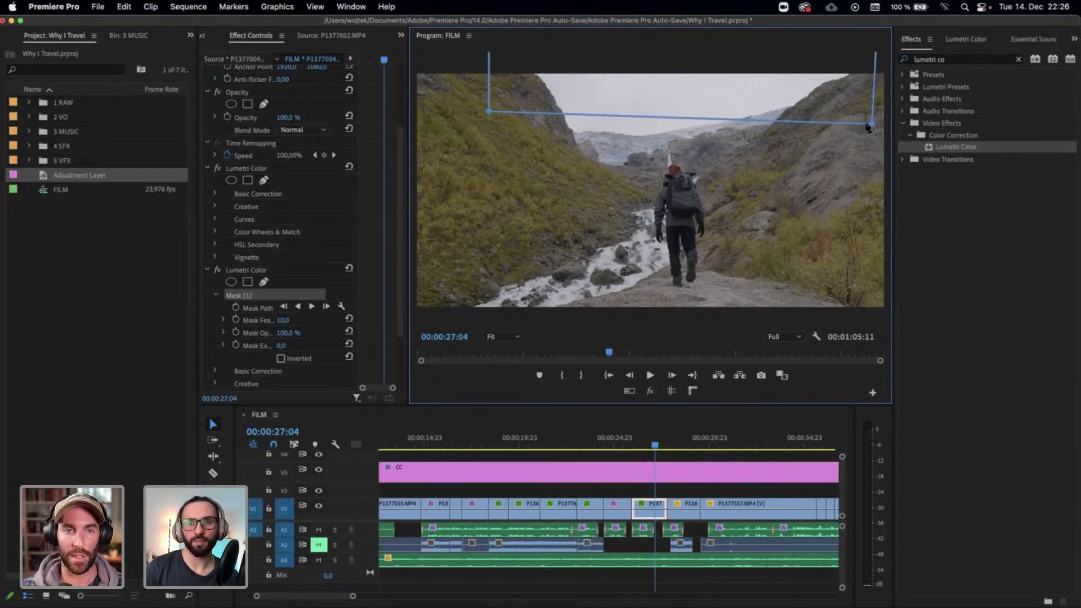
left_click_drag(868, 125, 866, 62)
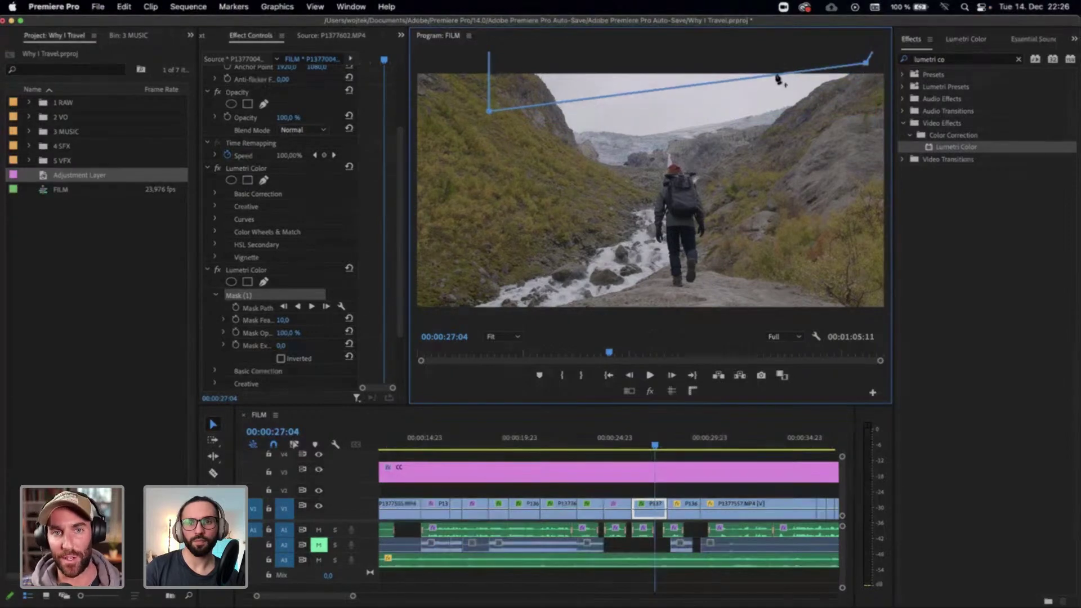
left_click_drag(777, 77, 802, 103)
left_click_drag(714, 106, 695, 135)
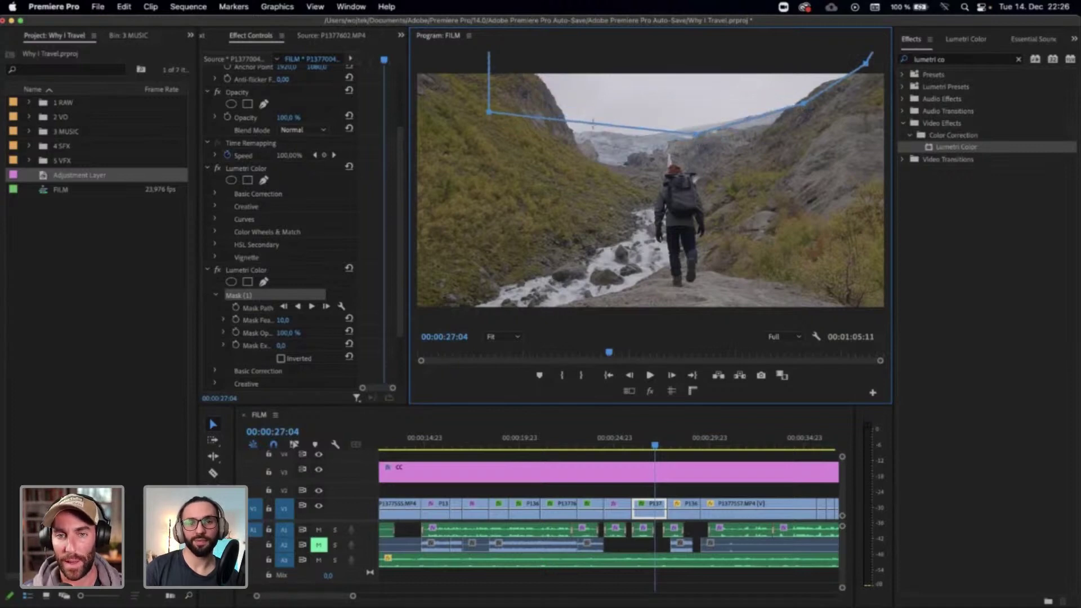
left_click_drag(599, 125, 573, 139)
left_click_drag(489, 116, 516, 60)
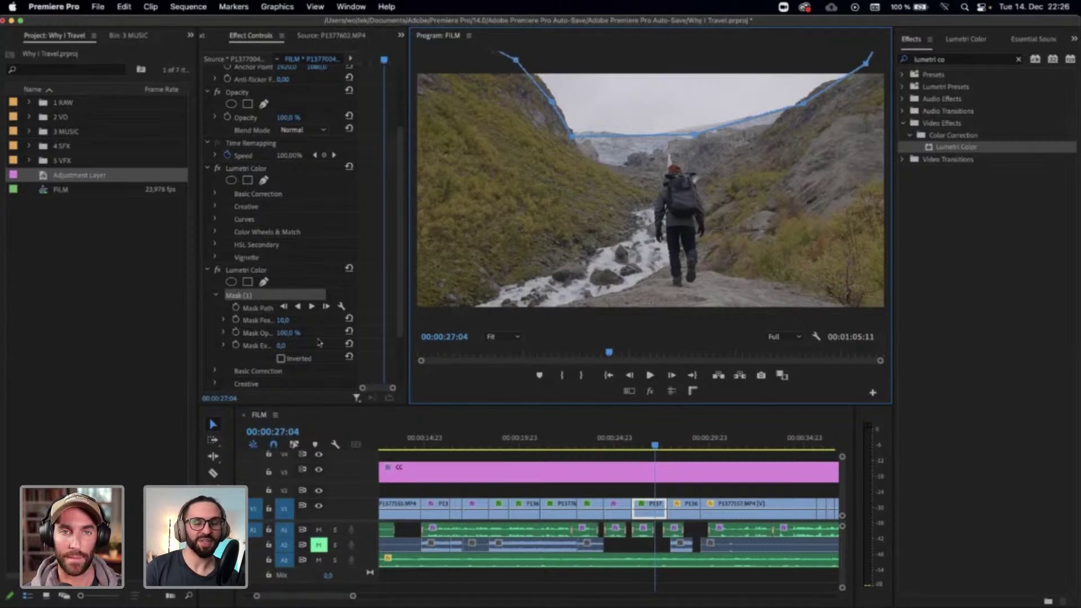
Raise the sky mask's upper points further above the frame and set its Mask Feather to 368,0
left_click_drag(283, 321, 338, 321)
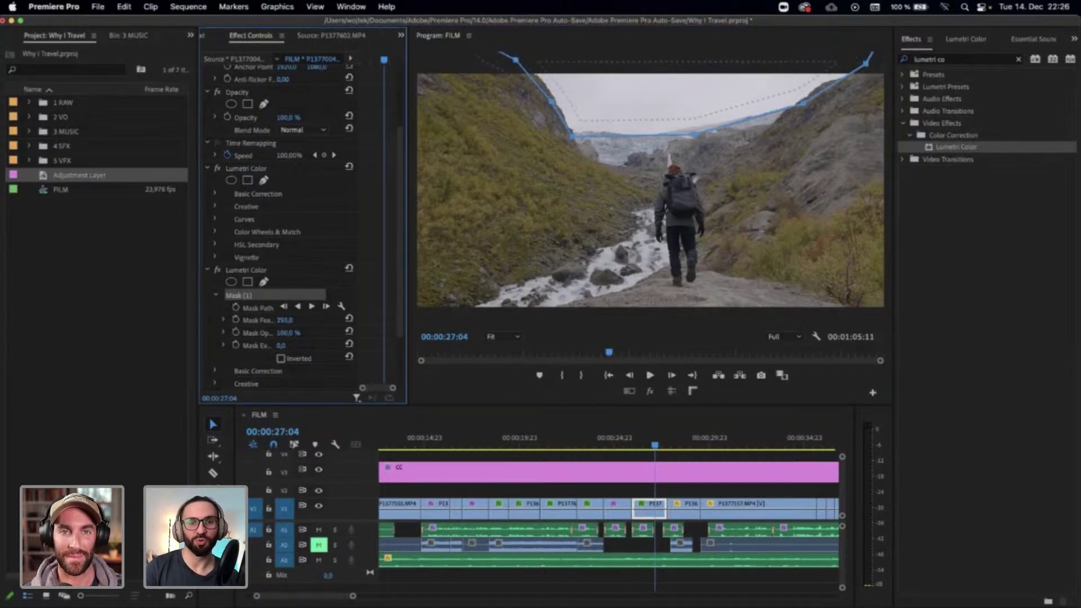
left_click(503, 337)
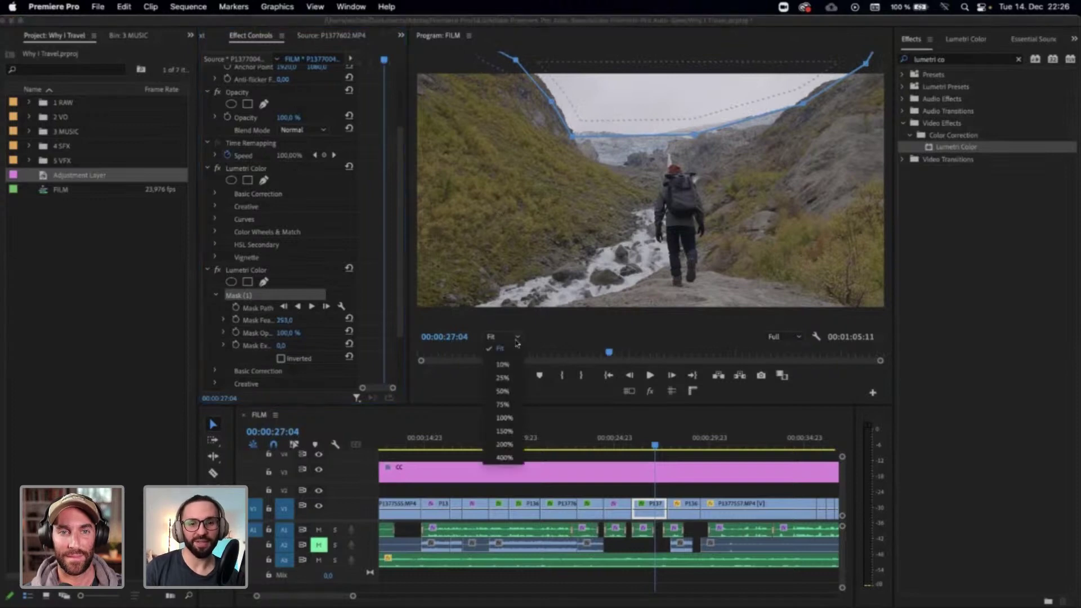
left_click(504, 371)
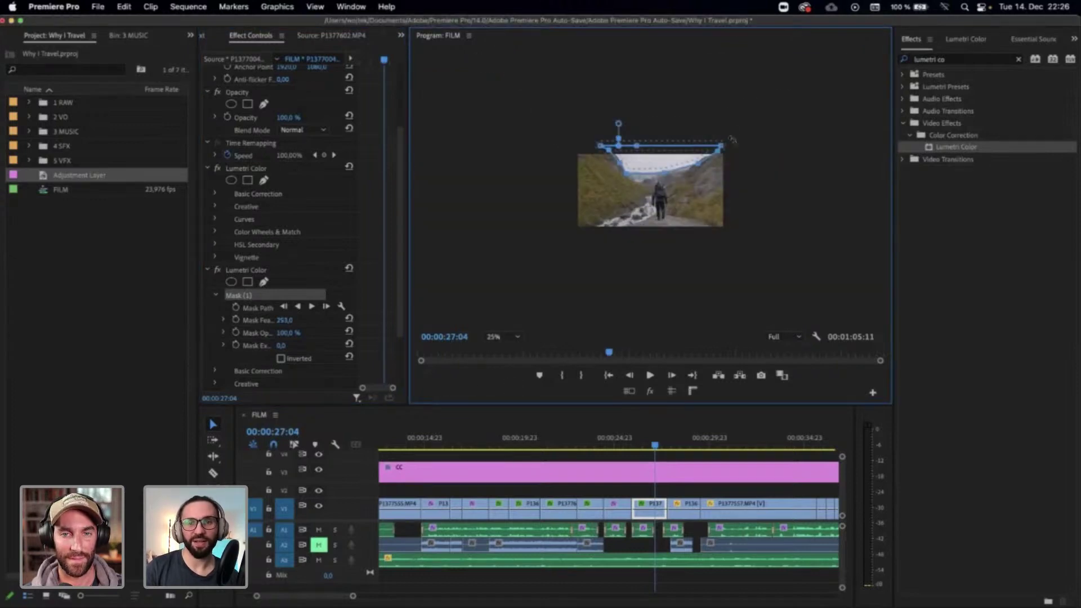
left_click_drag(723, 142, 723, 122)
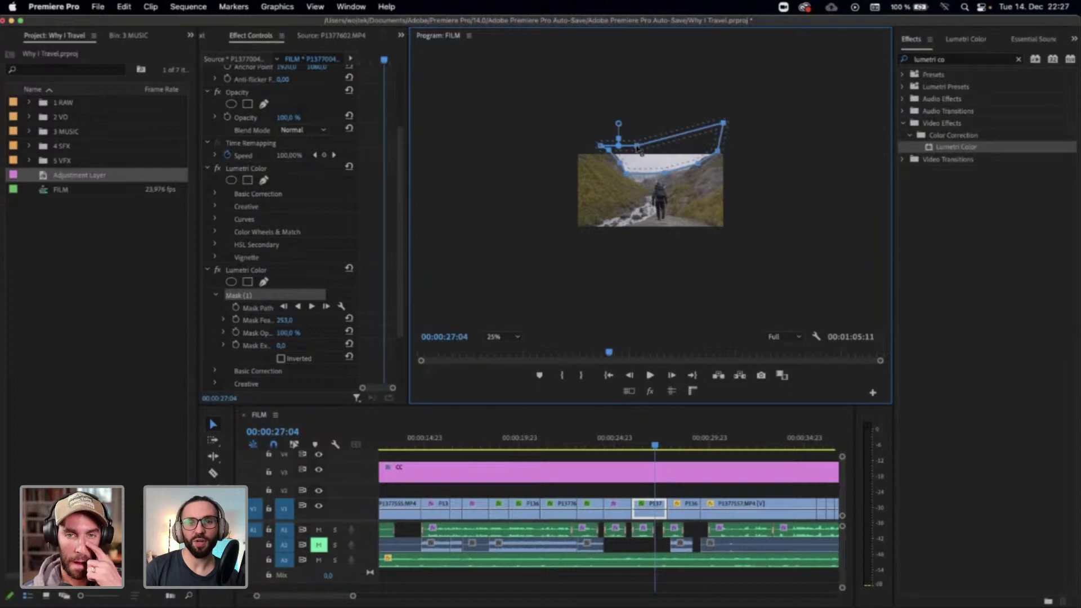
left_click_drag(618, 145, 617, 134)
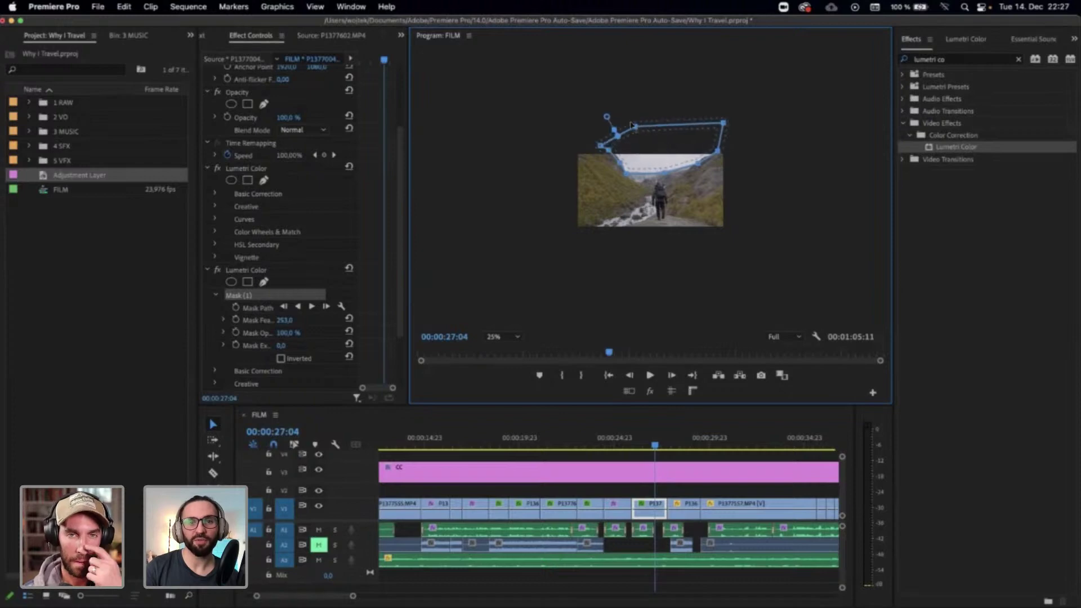
left_click(503, 337)
left_click(503, 350)
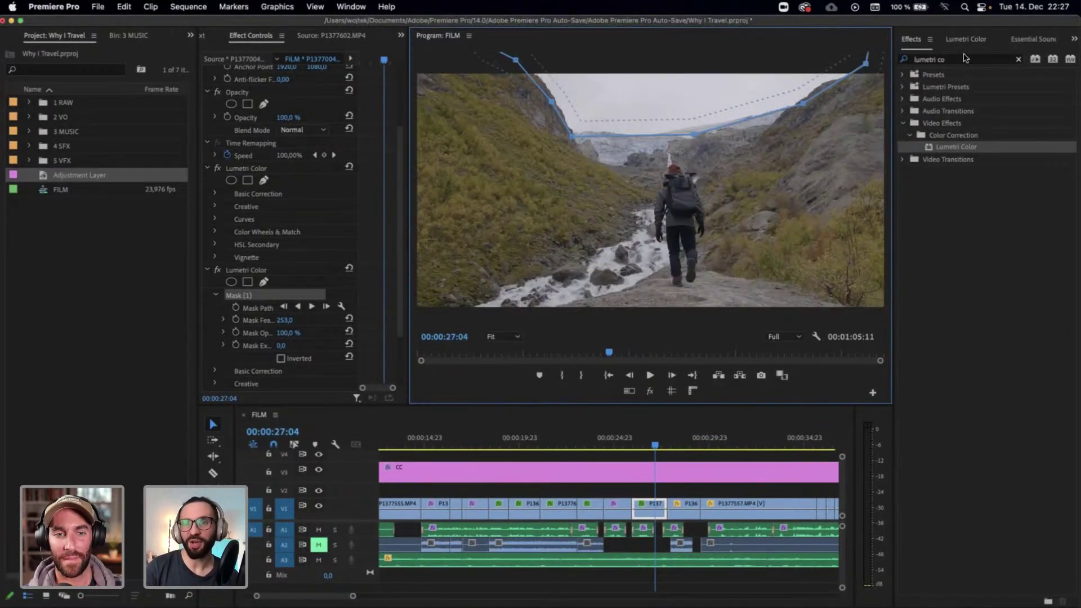
left_click_drag(293, 318, 294, 321)
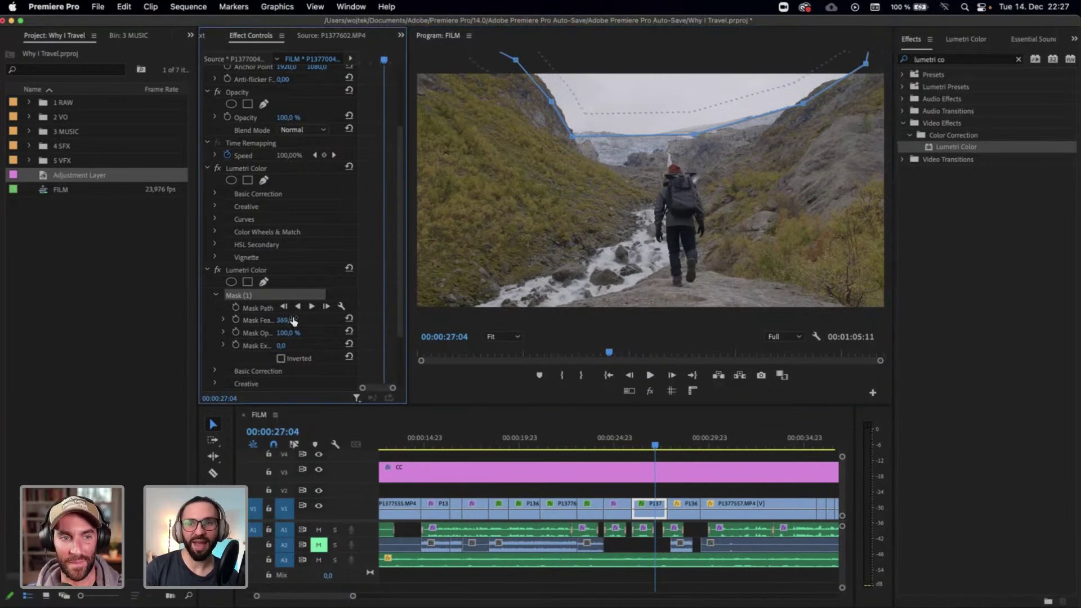
Set the valley hiker clip's Highlights to -32,4 and Whites to 1,5, then deselect the clip
left_click(966, 38)
left_click_drag(998, 250, 1001, 281)
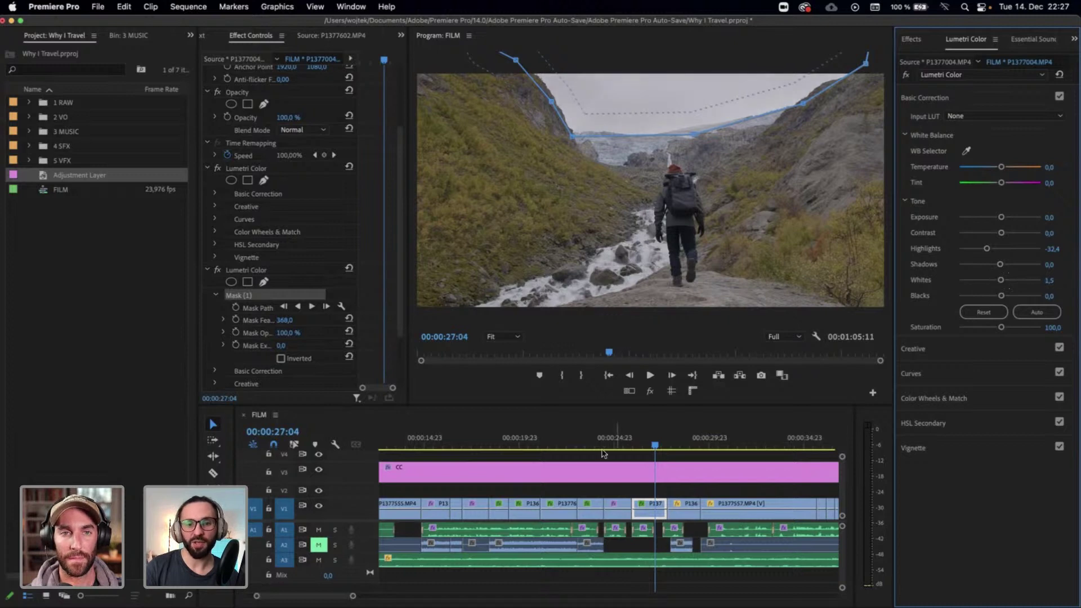
left_click(631, 487)
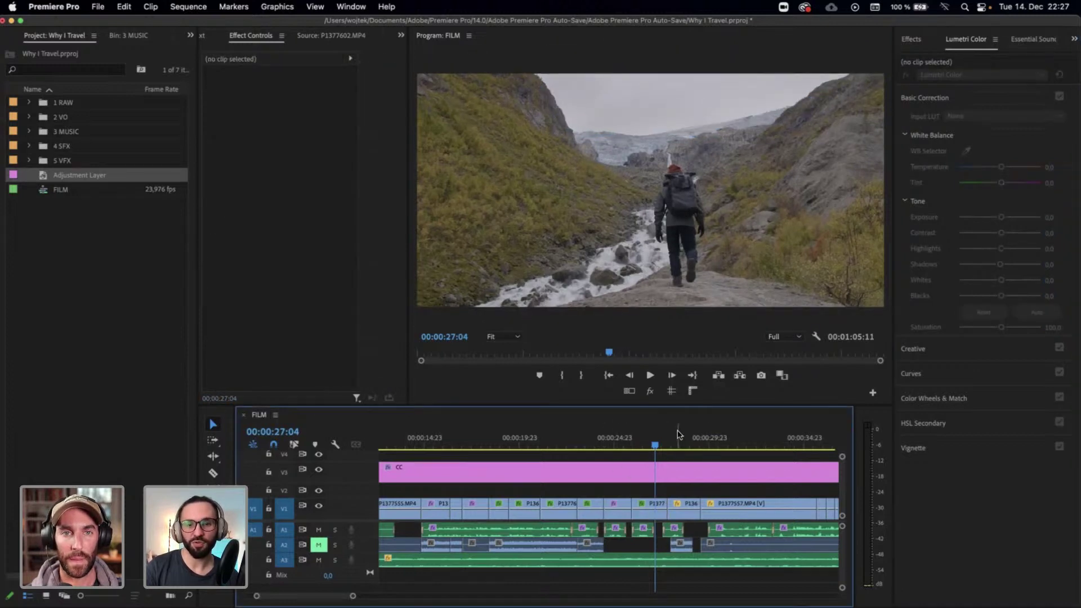
Reselect the valley hiker clip and open its Lumetri Hue Saturation Curves
left_click(652, 504)
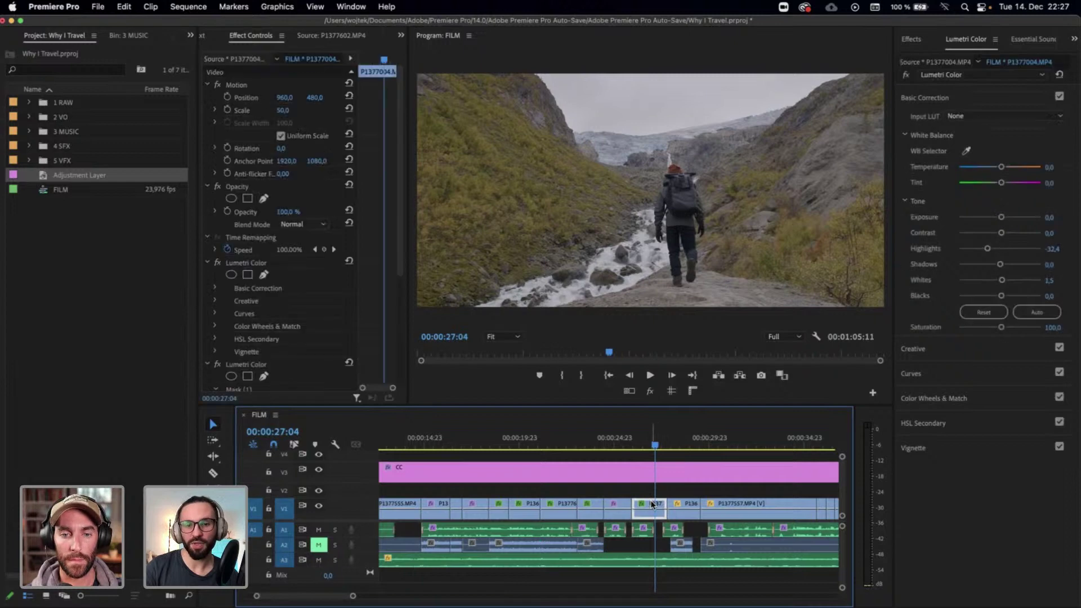
left_click(939, 377)
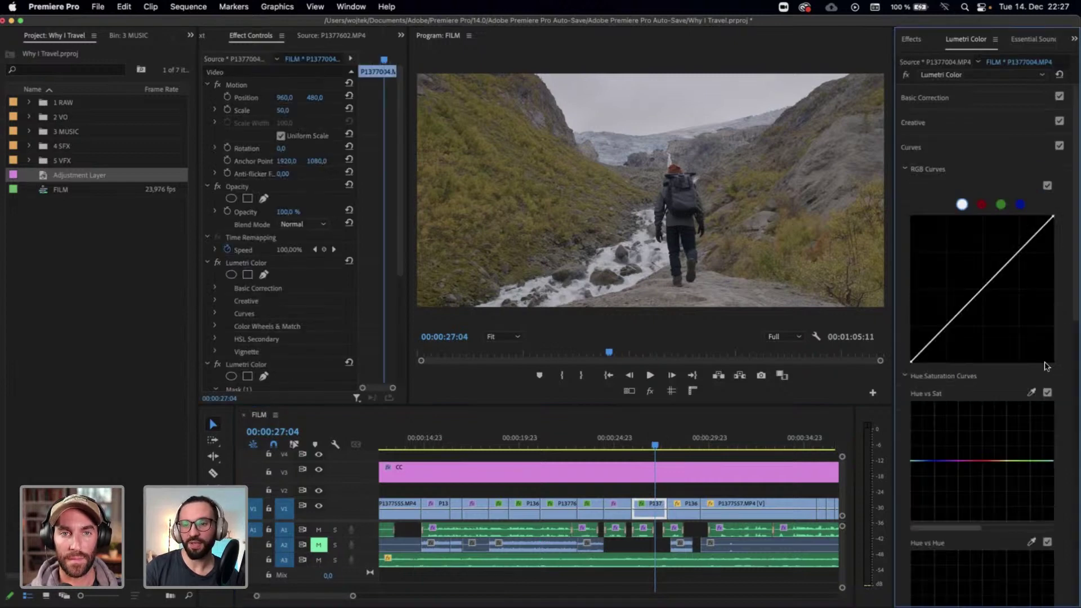
scroll(1077, 369, "down", 5)
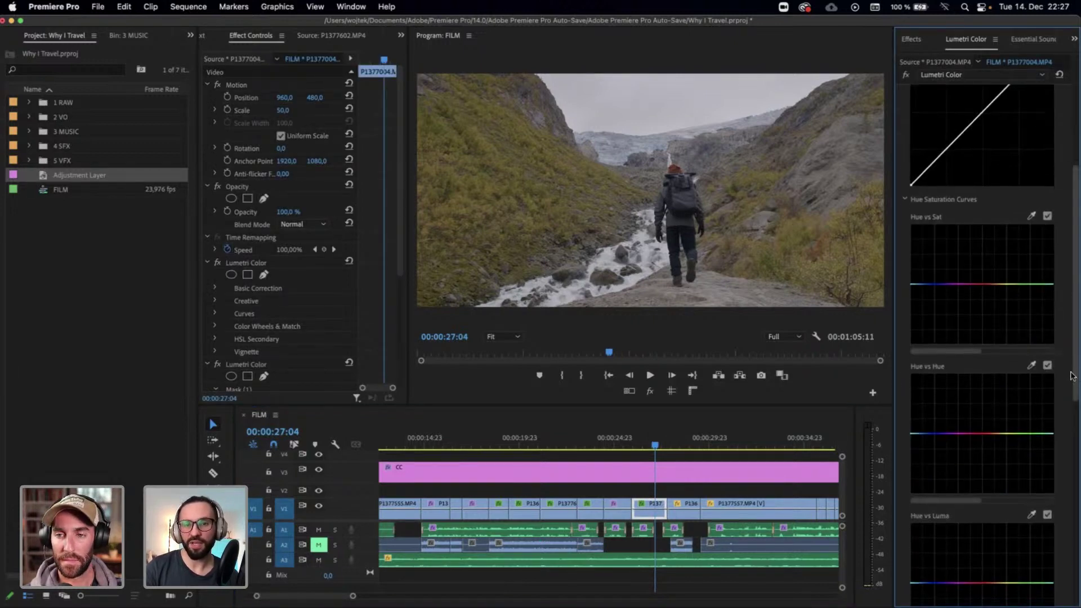
Try shifting the hue of the hillside's yellow foliage with sampled points on the Hue vs Hue curve
left_click(1031, 366)
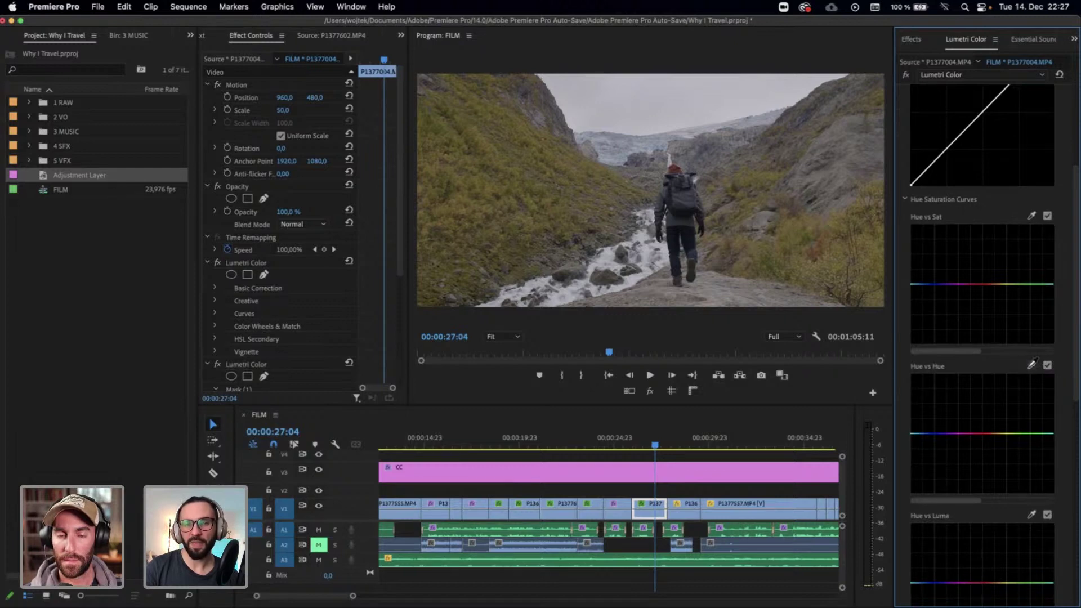
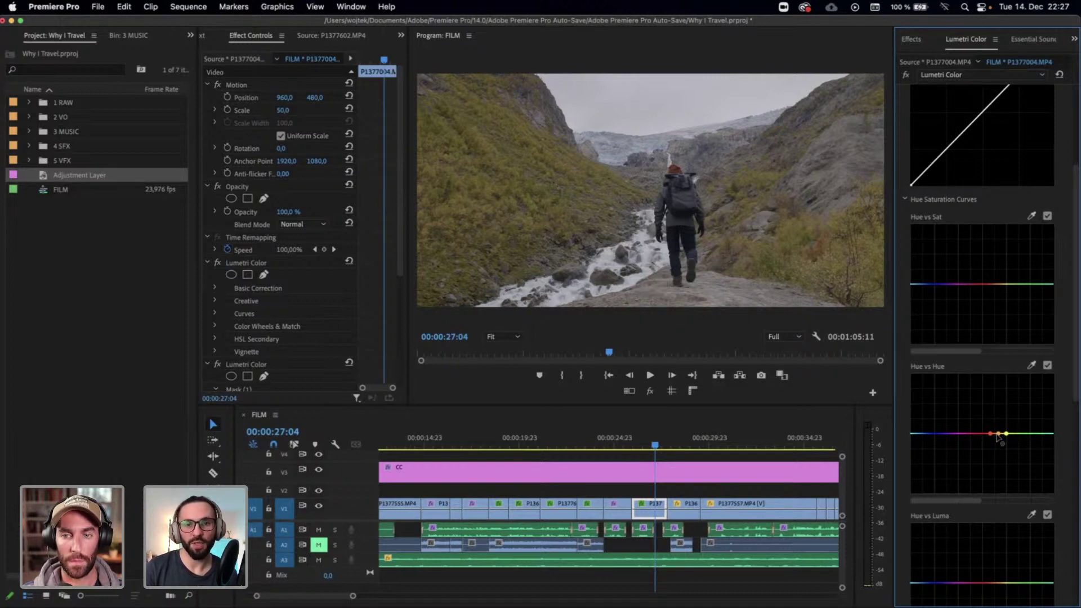
left_click_drag(997, 437, 998, 502)
left_click(977, 434)
left_click_drag(1007, 387, 1006, 377)
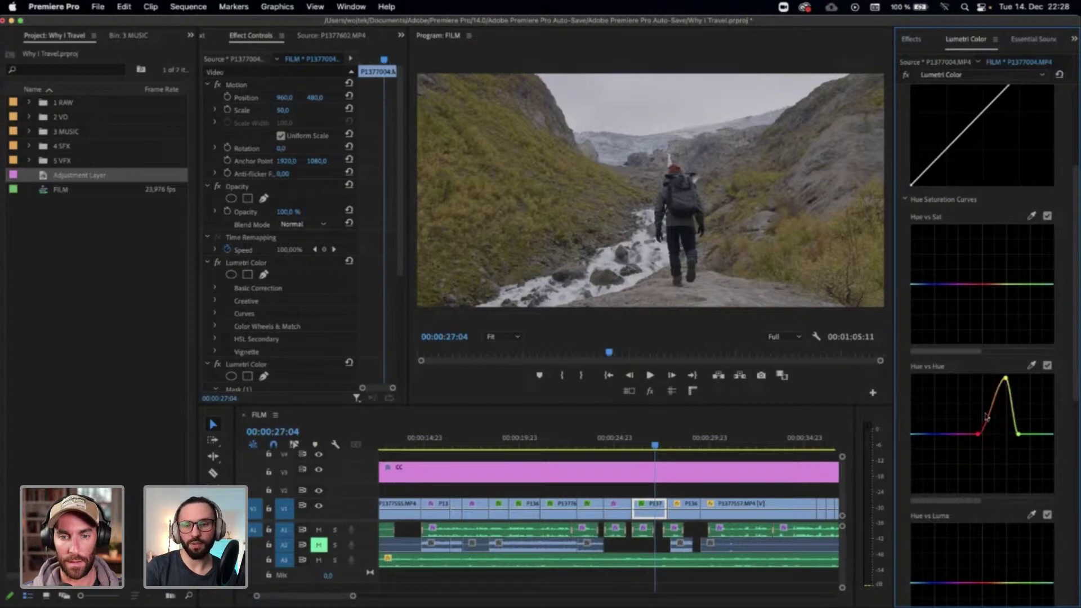
key("super+z")
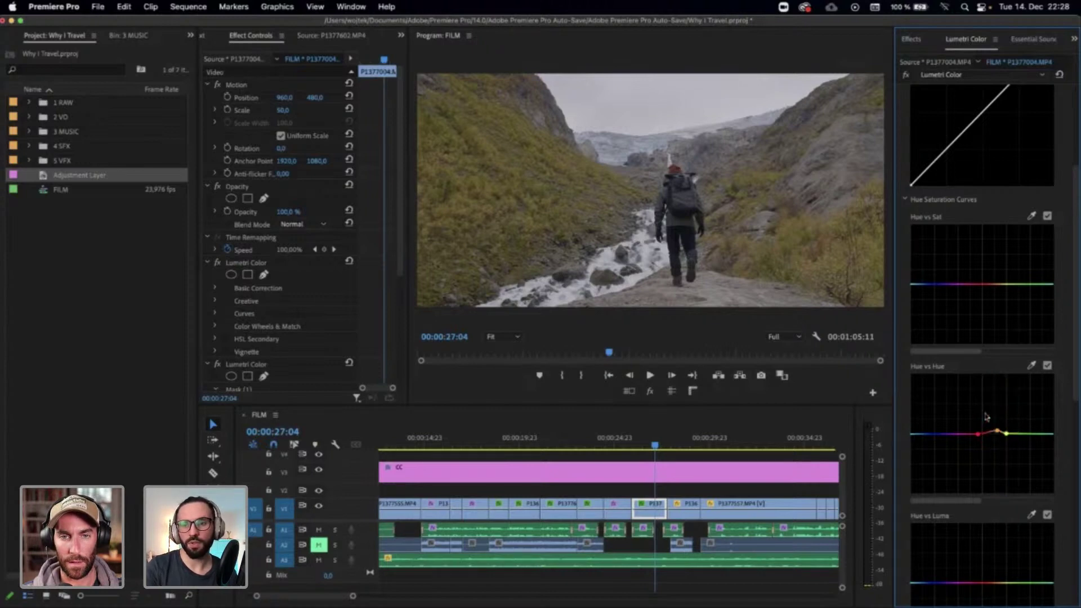
key("super+z")
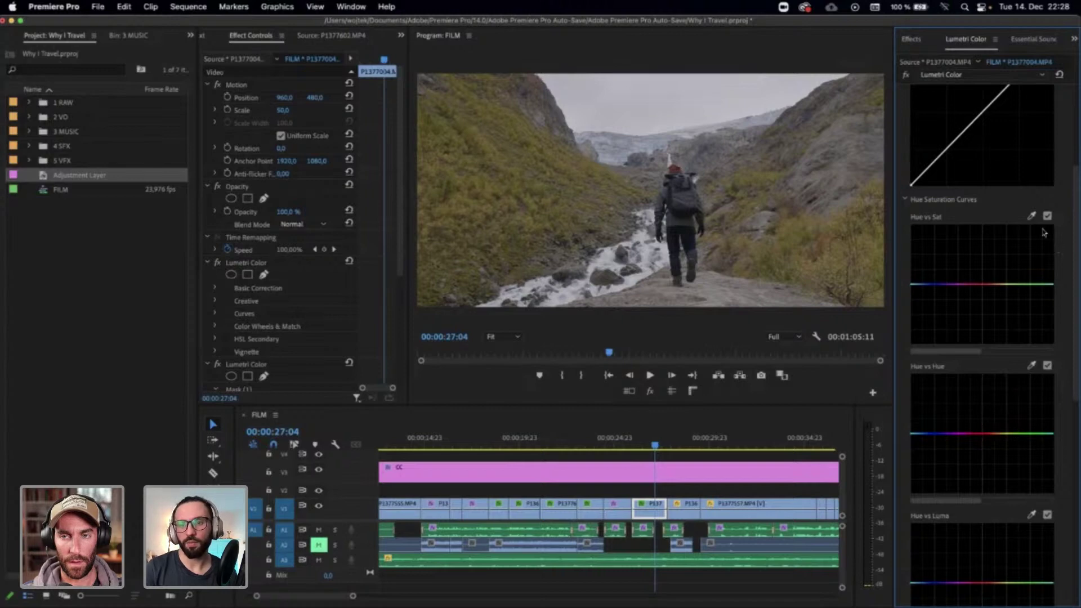
Desaturate the valley hiker clip's yellow foliage with sampled points on Hue vs Sat, and lower the same yellows on Hue vs Hue
left_click(514, 174)
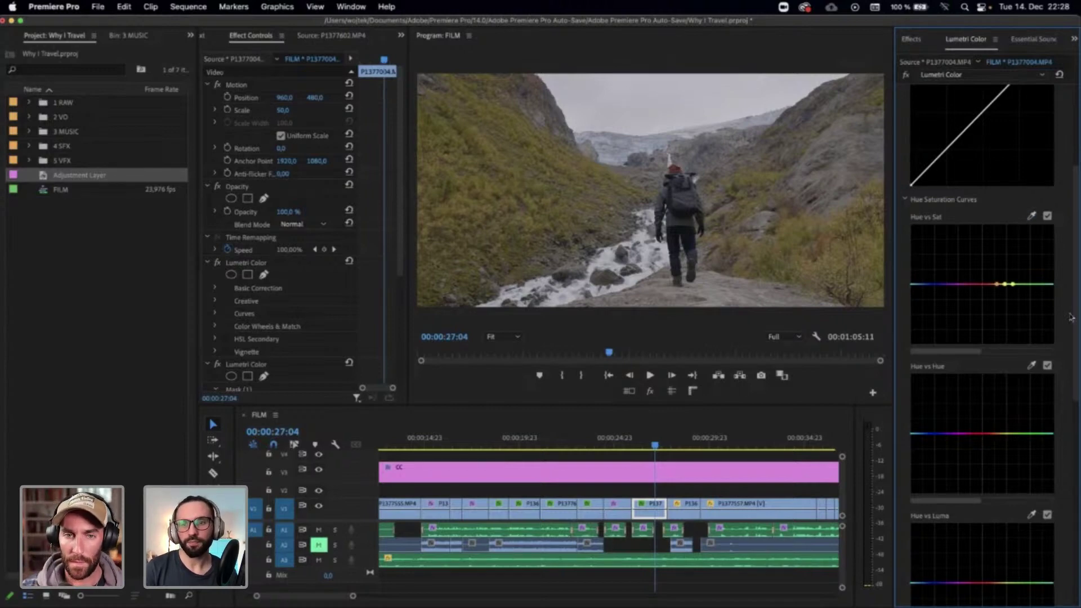
left_click_drag(1005, 284, 1029, 289)
left_click(1000, 434)
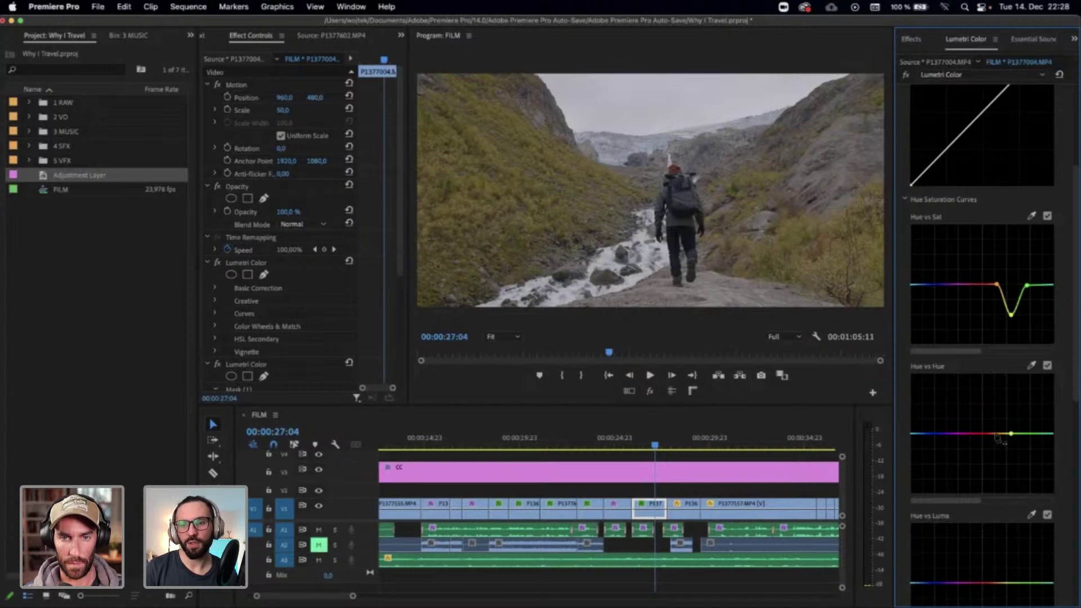
left_click(1011, 434)
left_click(1023, 433)
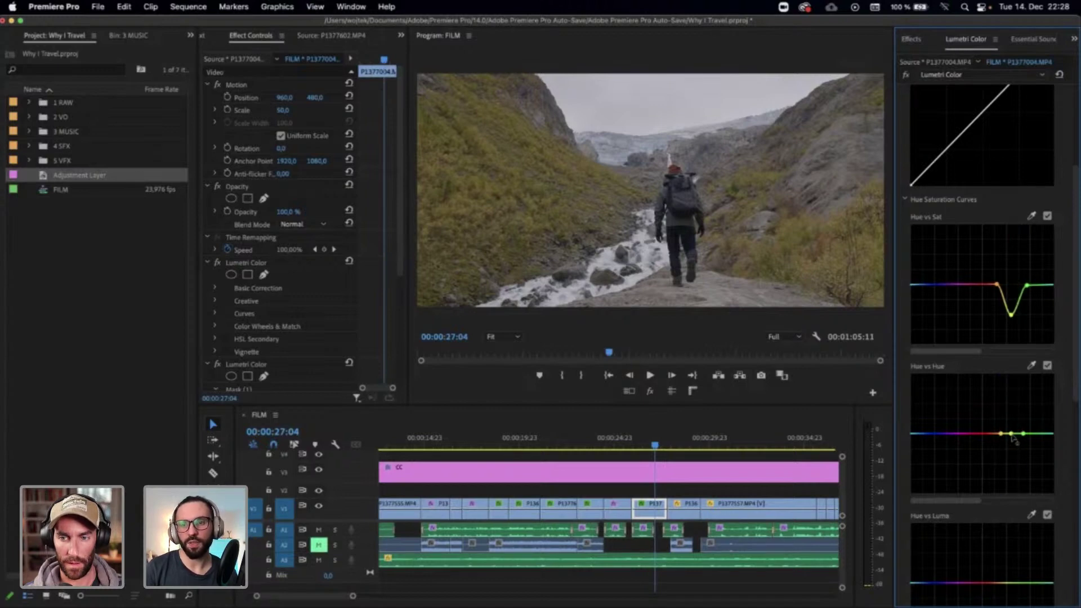
left_click_drag(1011, 433, 1003, 470)
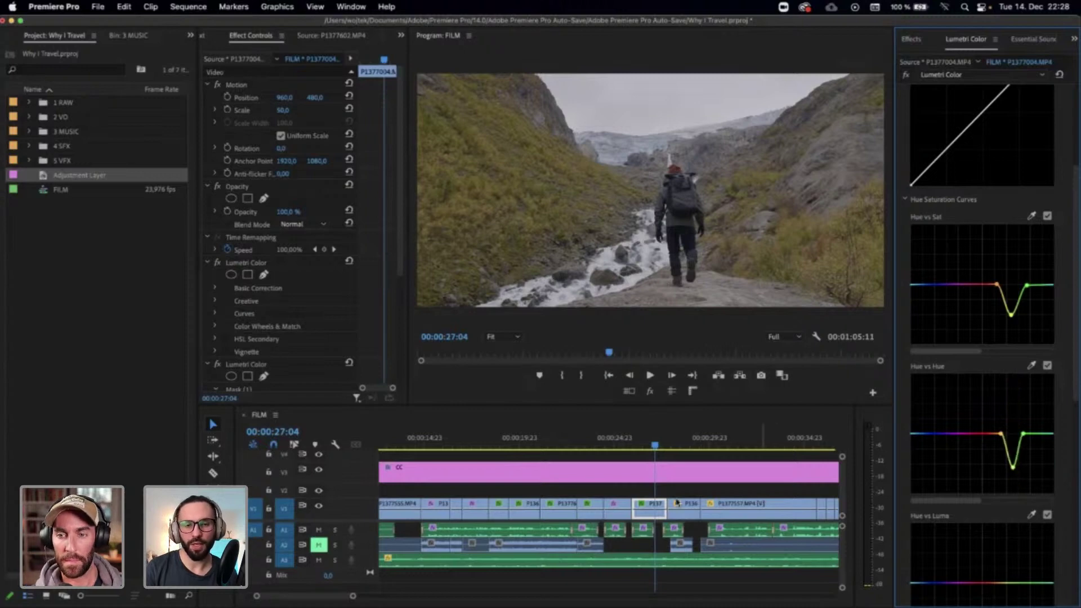
Compare the valley hiker clip with and without its Hue vs Hue adjustment, leaving the curve enabled
scroll(669, 493, "right", 2)
scroll(669, 493, "right", 5)
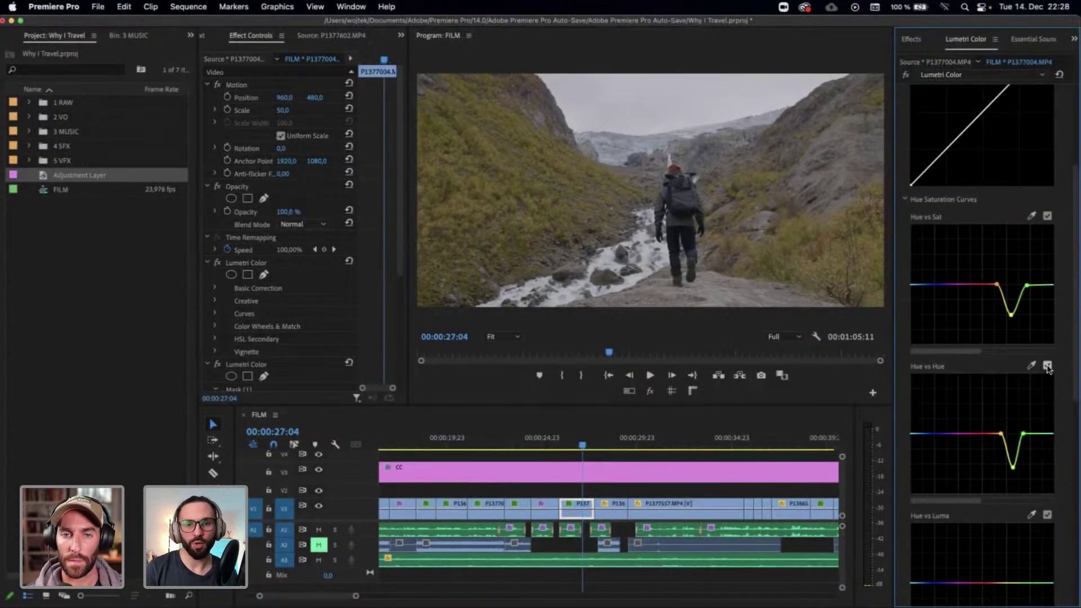
left_click(1047, 366)
left_click(1048, 366)
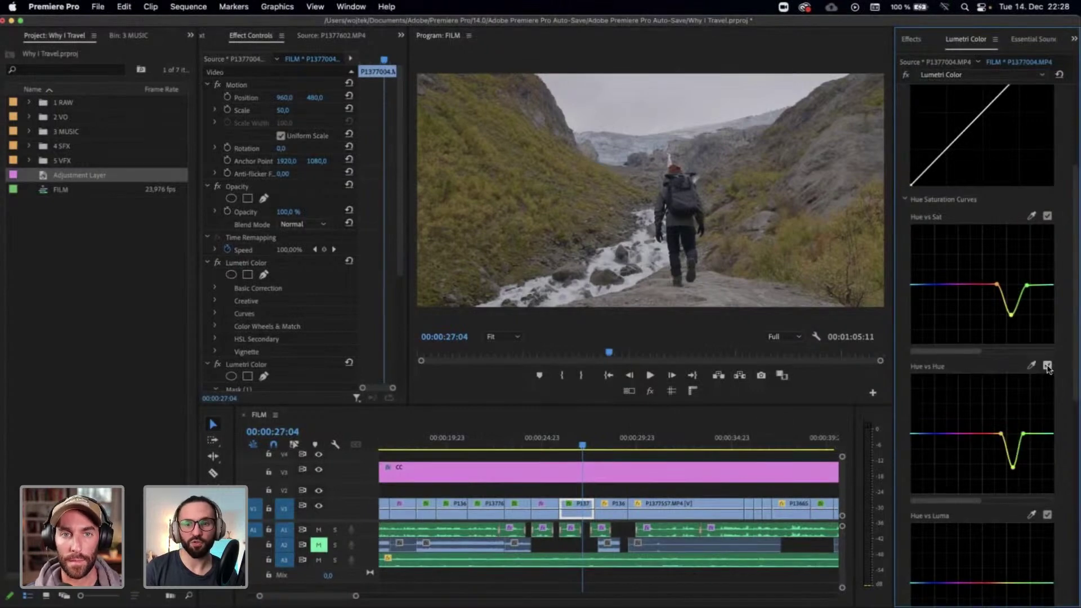
Go to the following clip of the hiker on the cliff edge and set its Lumetri Temperature to -2,5
left_click(582, 444)
key("Down")
left_click_drag(582, 444, 617, 444)
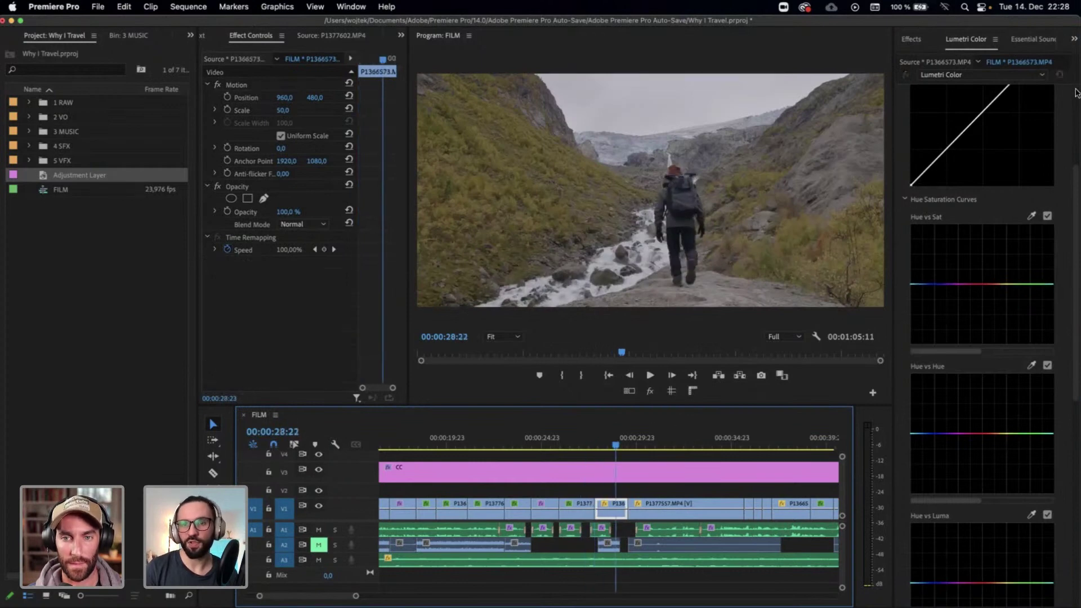
scroll(957, 118, "up", 5)
left_click(932, 99)
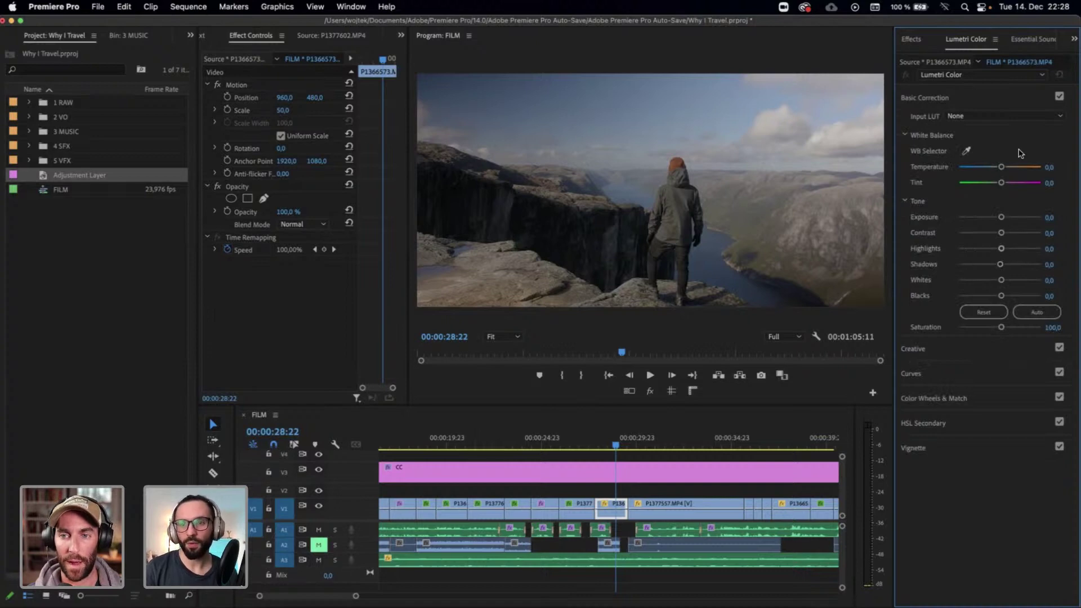
left_click(1056, 166)
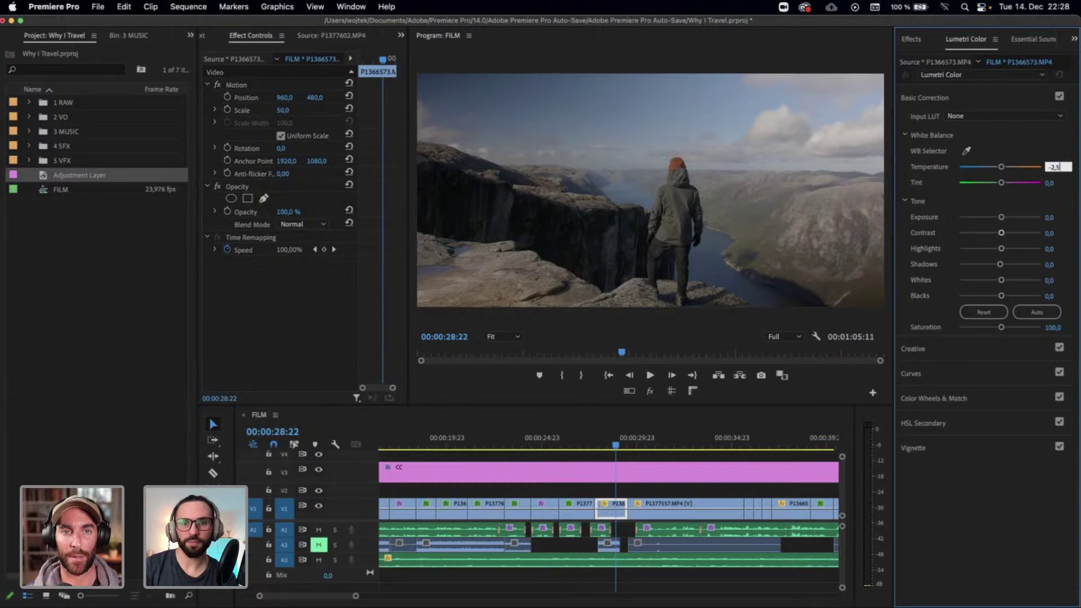
key("Return")
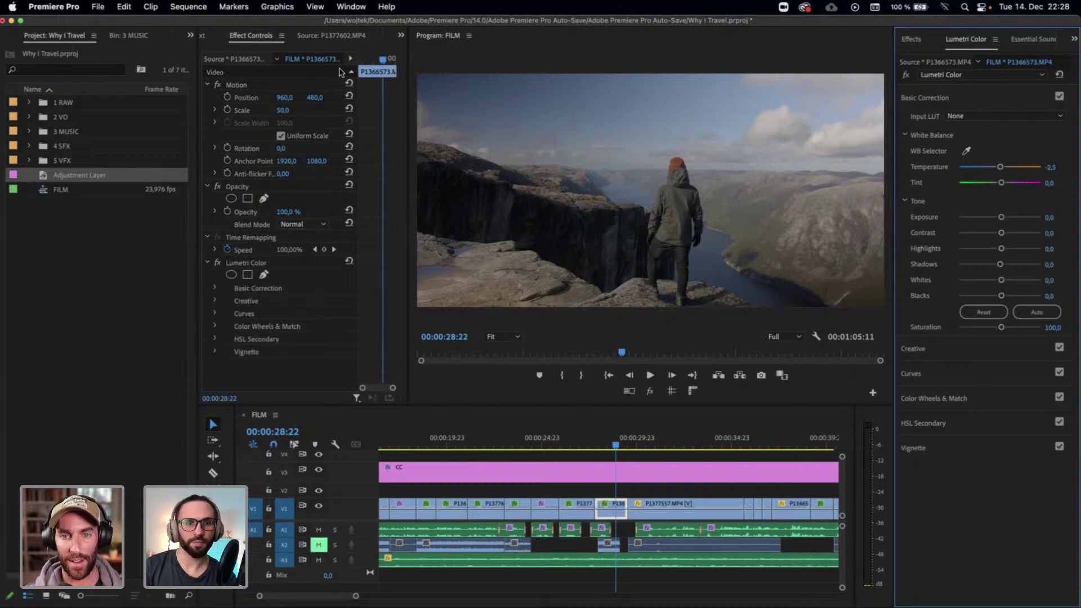
Set the cliff clip's vertical Position to 435,0 and its tone to Highlights -8,8, Shadows 8,8 and Whites 10,3
left_click_drag(314, 97, 289, 98)
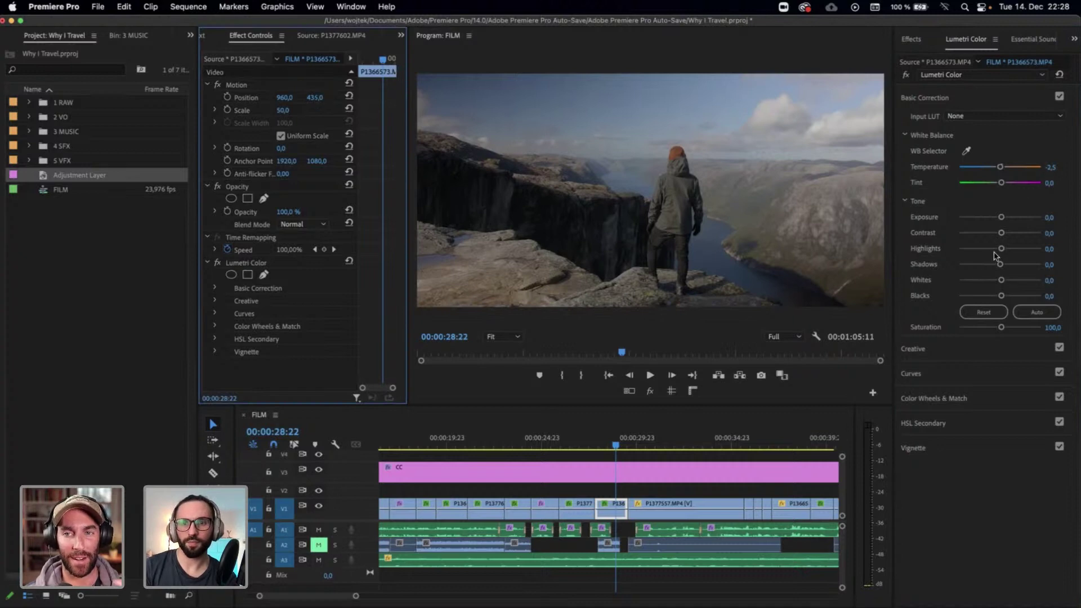
left_click_drag(1001, 248, 997, 252)
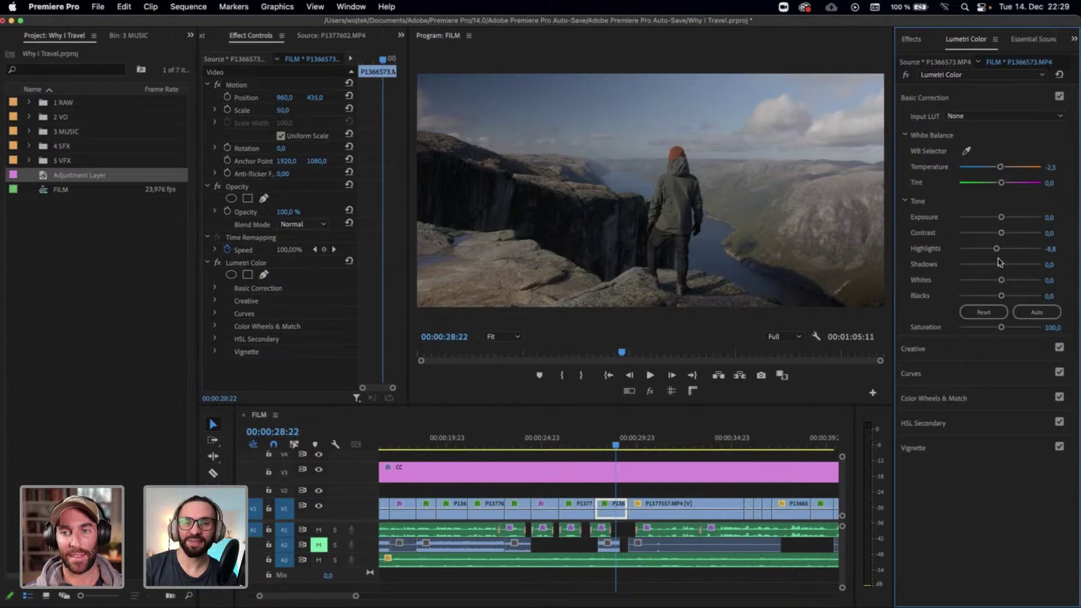
left_click_drag(1001, 264, 1005, 281)
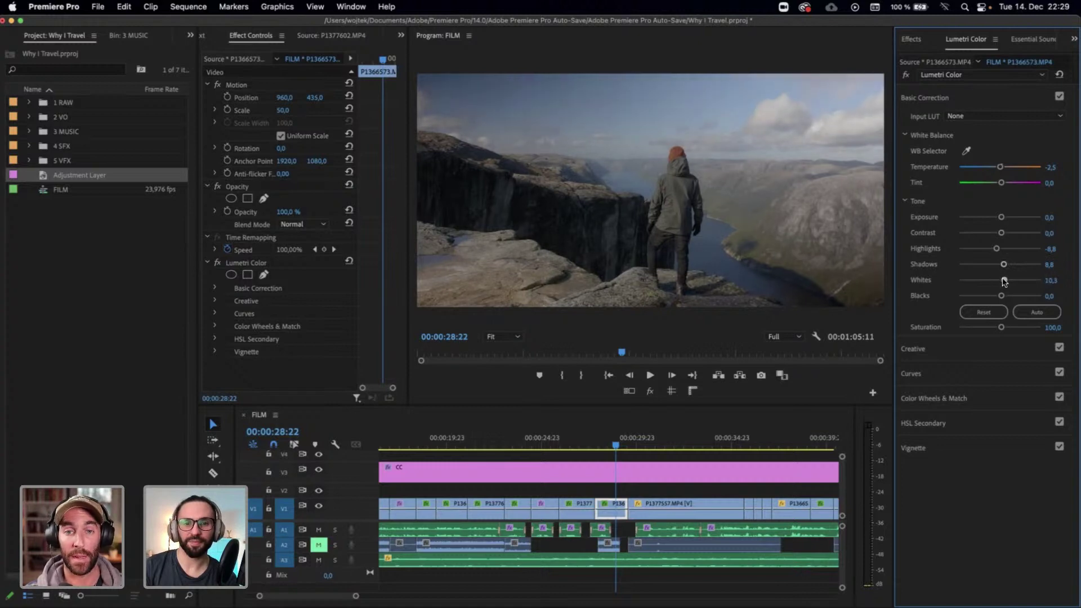
Play across the cut from the valley hiker clip to the cliff clip to compare their grades
left_click(583, 438)
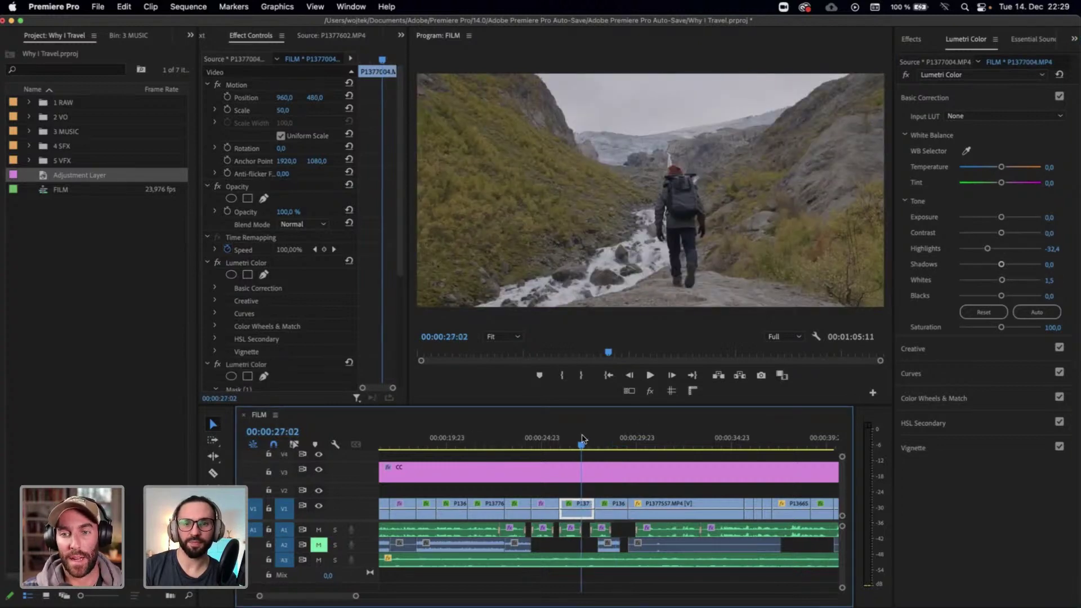
key("space")
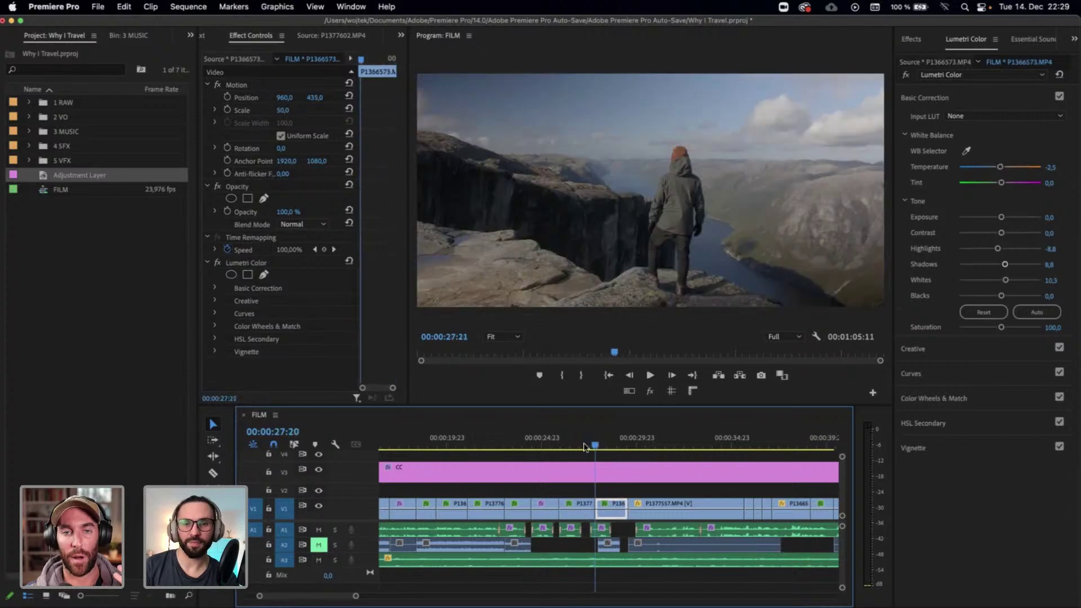
left_click(582, 445)
key("Left")
key("Left")
key("Left")
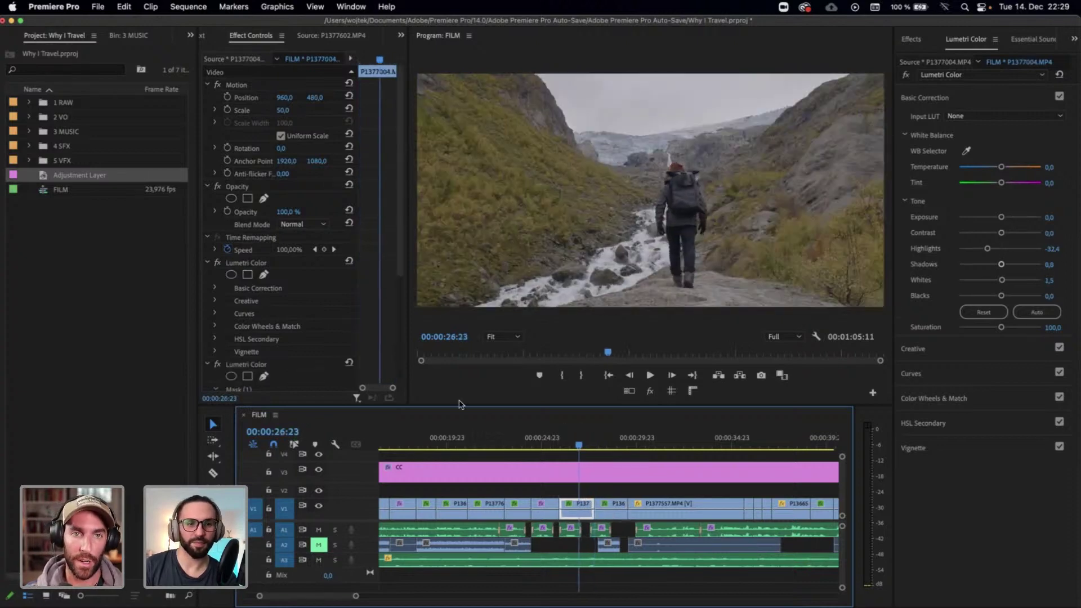
Inspect the valley hiker clip's second Lumetri Color effect and its mask settings
left_click(258, 263)
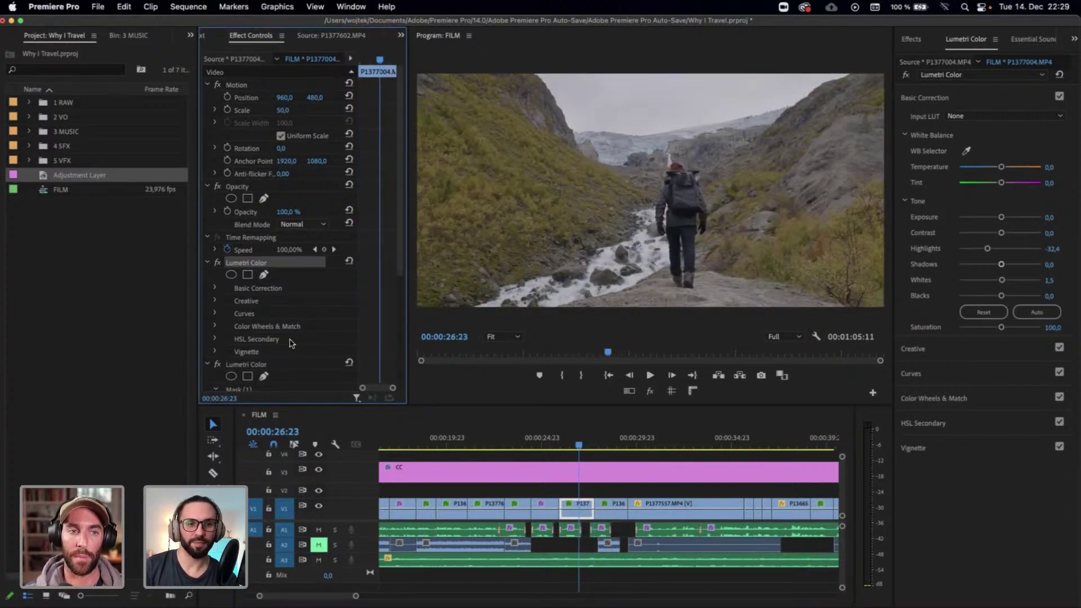
left_click(257, 365)
scroll(348, 302, "down", 5)
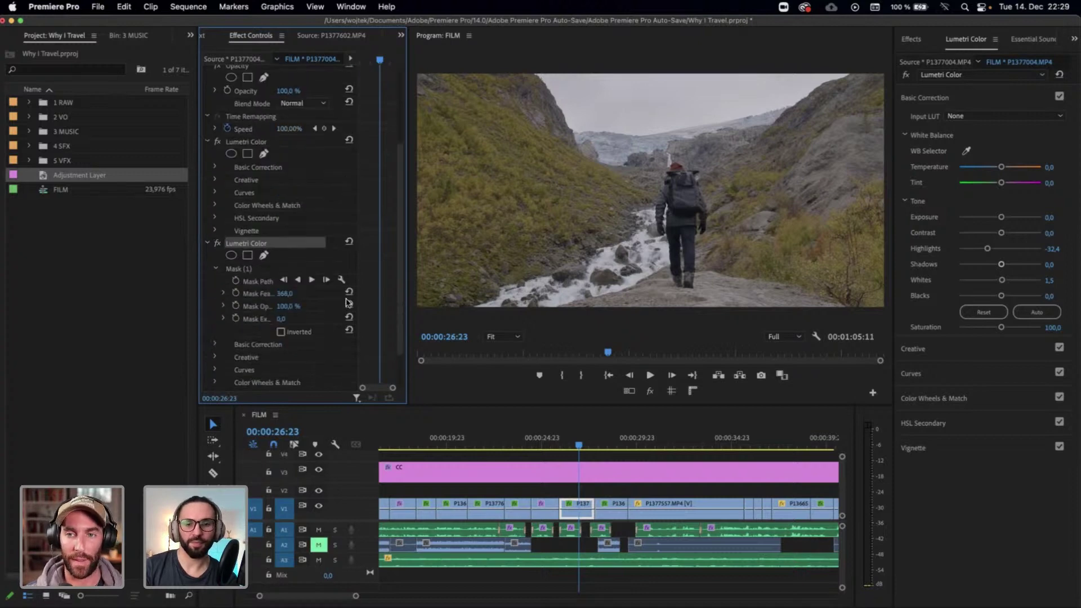
Go to the lakeside profile clip P1377557.MP4 and set its Lumetri Temperature to 2,5
left_click_drag(622, 446, 674, 447)
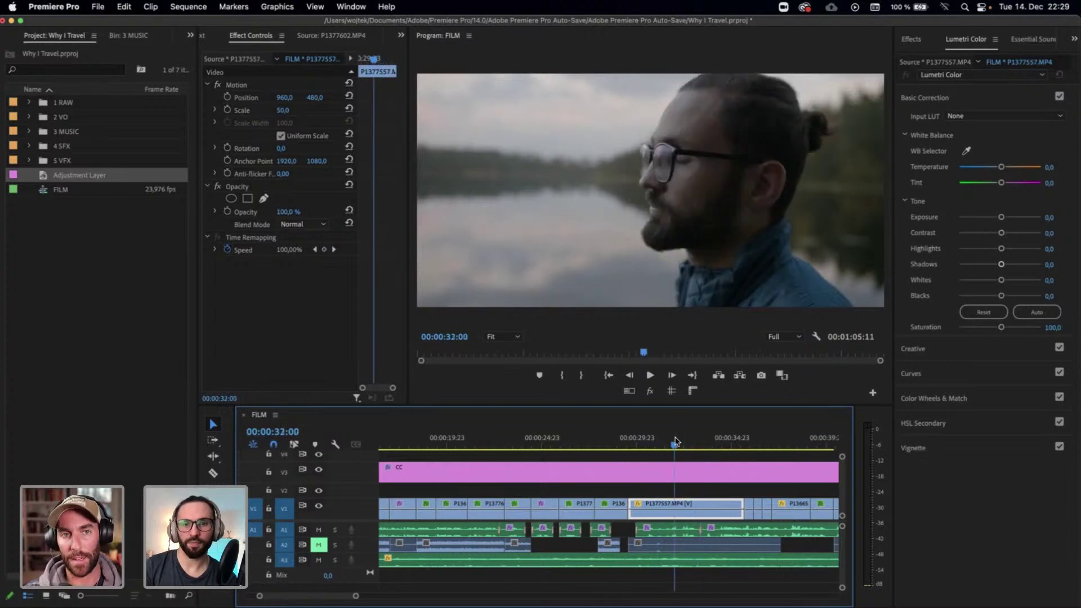
left_click(1049, 167)
type("5")
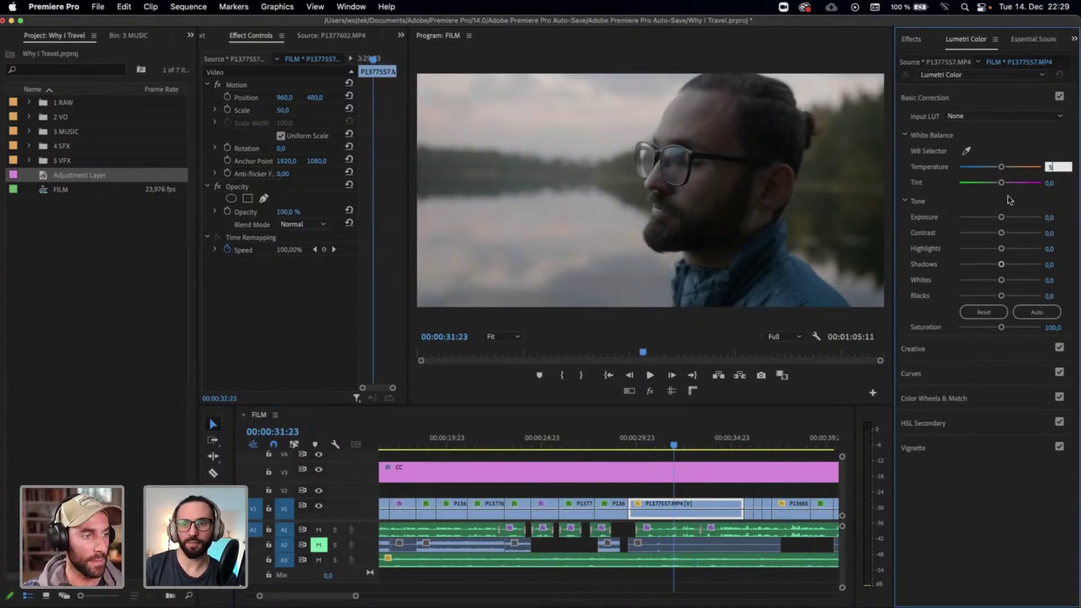
key("Return")
type("2")
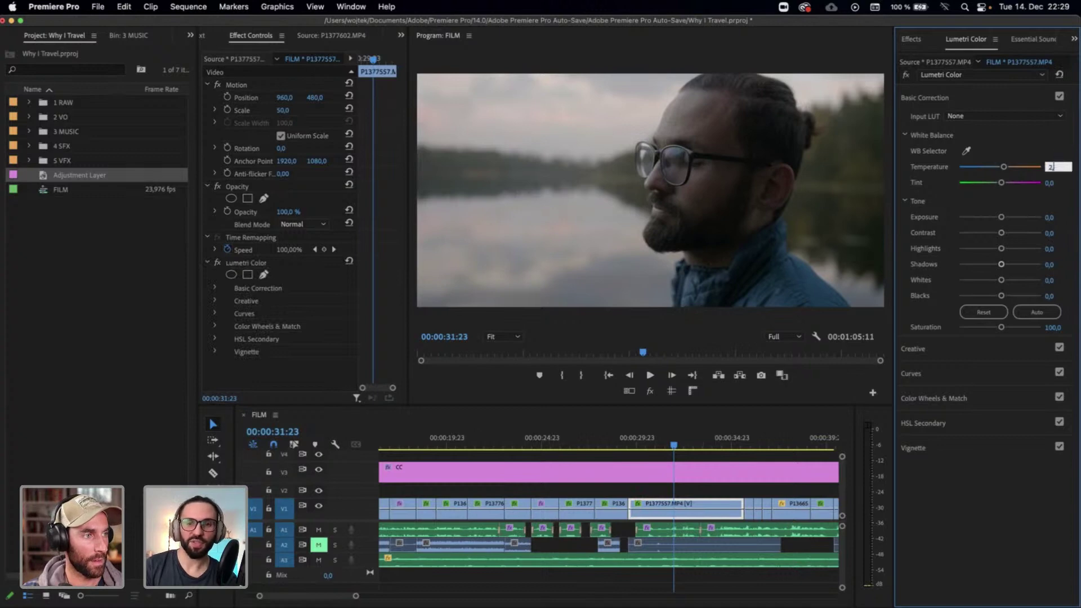
type(",5")
key("Return")
Compare the lakeside profile clip with the preceding clips, back to the hooded hiker shot
left_click(691, 444)
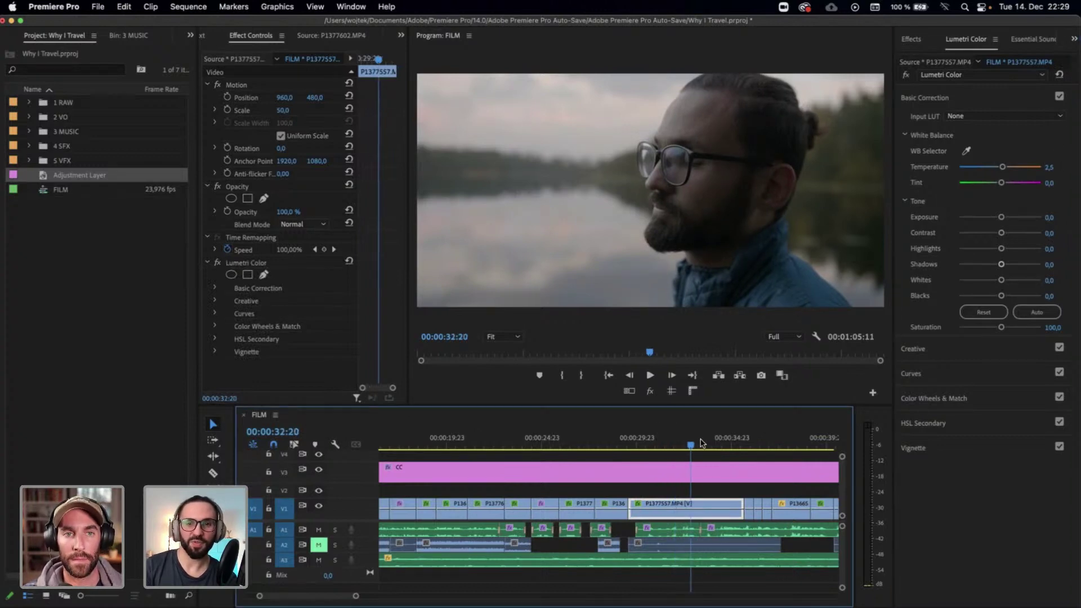
key("Up")
key("Up")
key("Up")
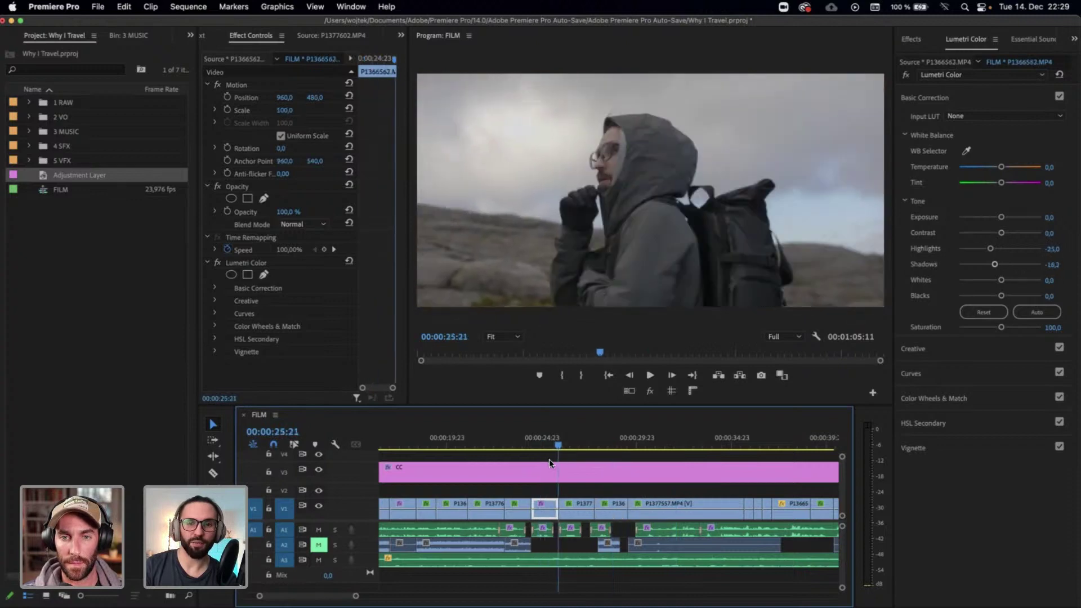
Go to the clip of the couple in the van and set its Highlights to -19,1 and Shadows to 69,1
left_click_drag(549, 459, 606, 446)
scroll(613, 498, "right", 3)
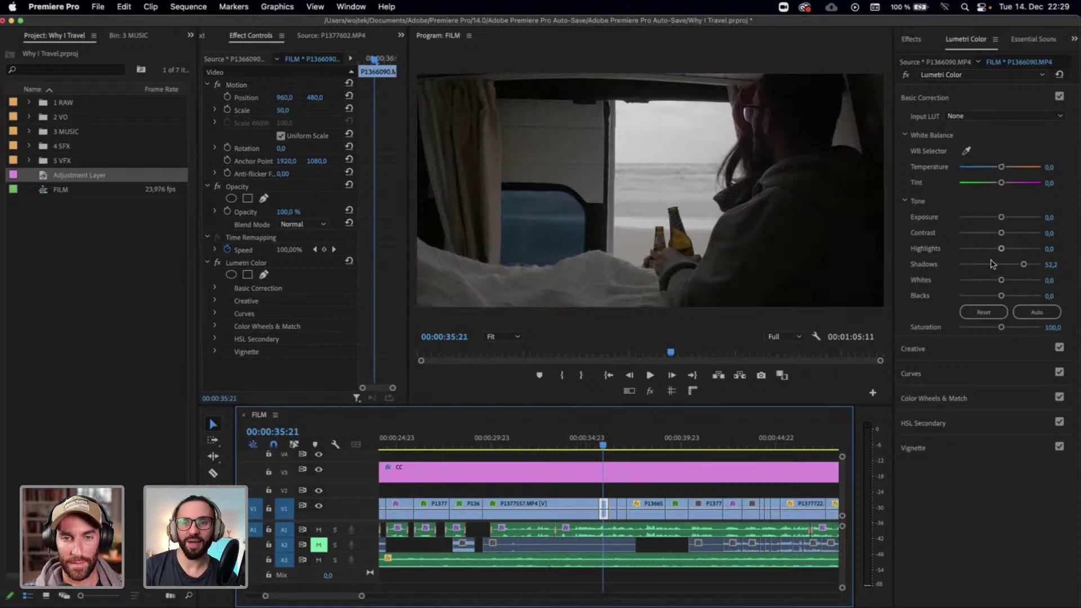
left_click_drag(1000, 249, 1028, 265)
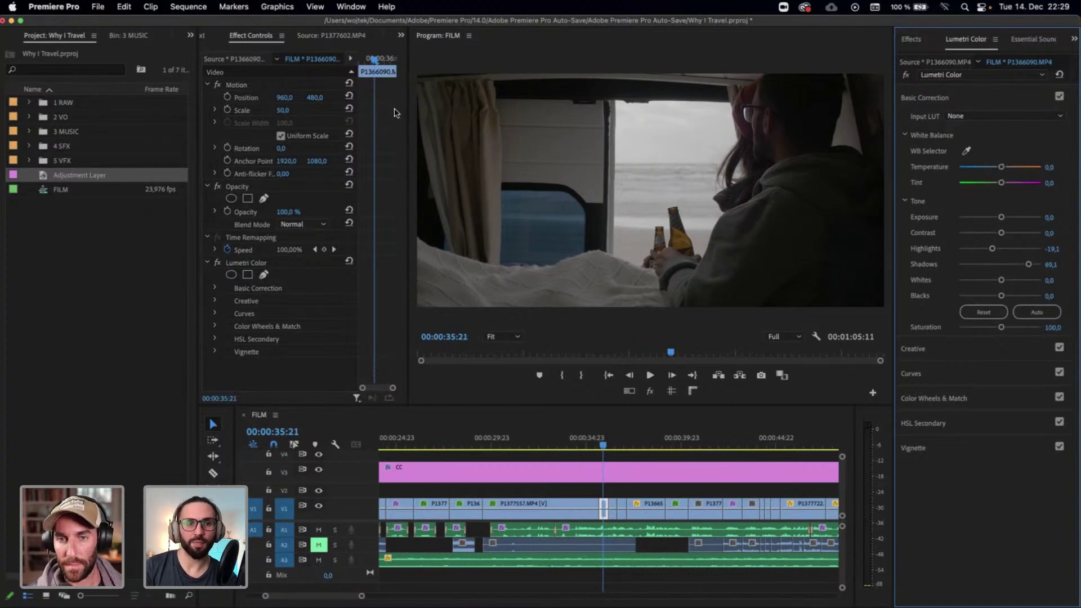
Reframe the van clip by moving its vertical Position to about 503
left_click(241, 82)
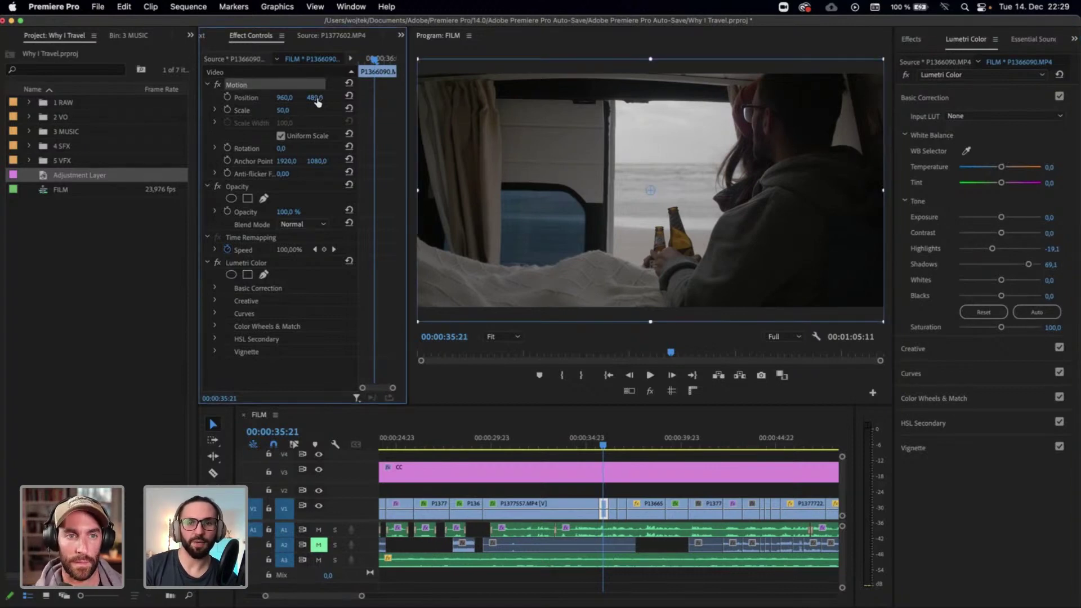
left_click_drag(315, 97, 335, 98)
left_click_drag(317, 97, 312, 97)
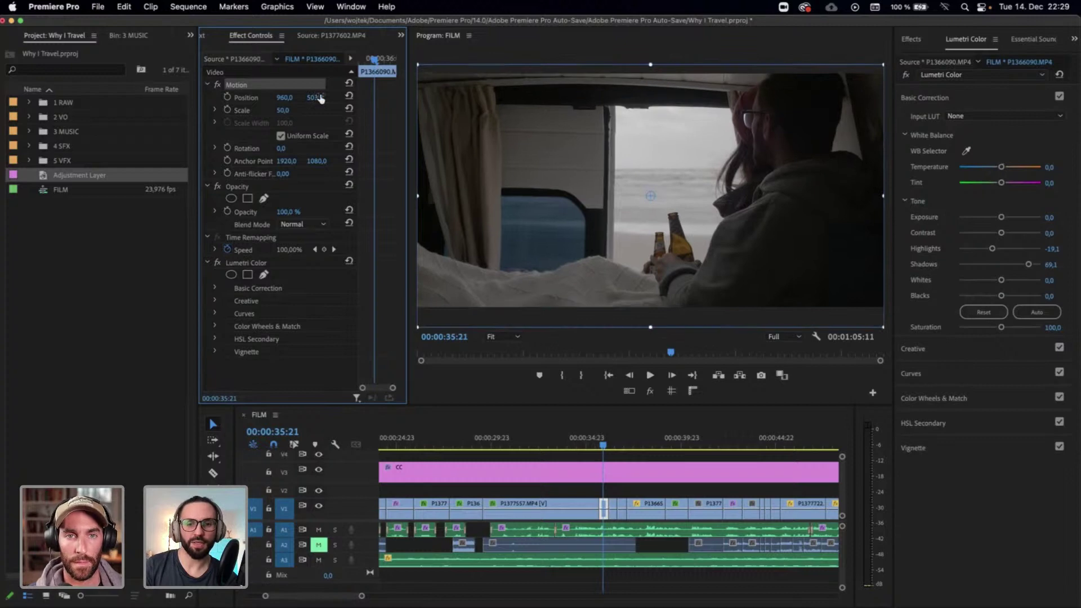
Set the hooded hiker clip at 00:00:36:10 to vertical Position 443,0, Highlights -29,4, Shadows -23,5 and Whites -4,4
left_click(605, 443)
left_click_drag(605, 443, 613, 442)
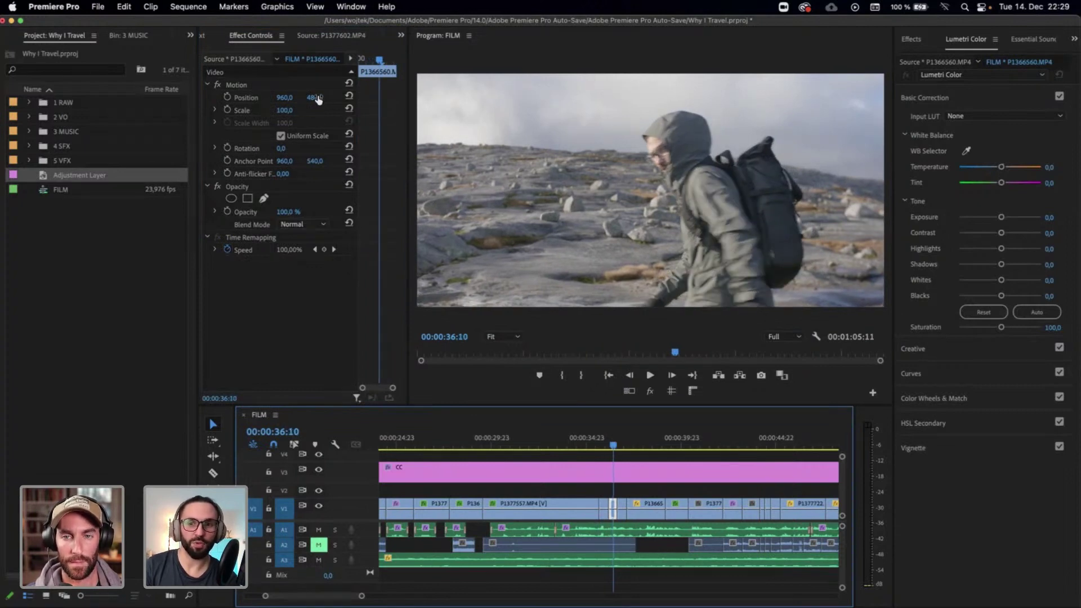
left_click(288, 85)
left_click_drag(552, 162, 552, 152)
mouse_move(1001, 249)
left_mouse_down()
mouse_move(987, 250)
mouse_move(997, 265)
left_mouse_up()
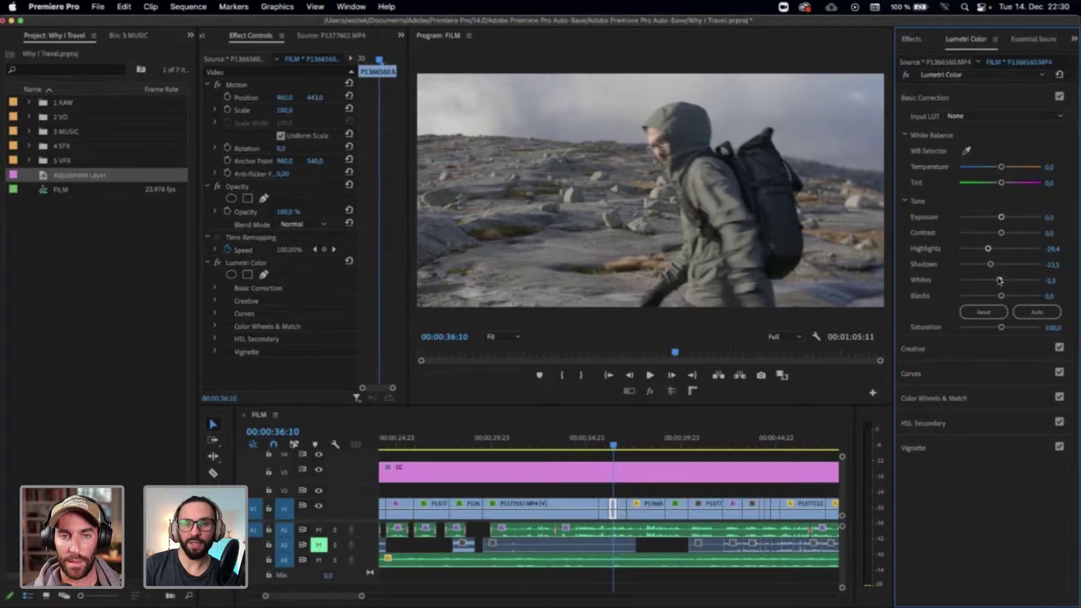
left_click_drag(999, 280, 996, 281)
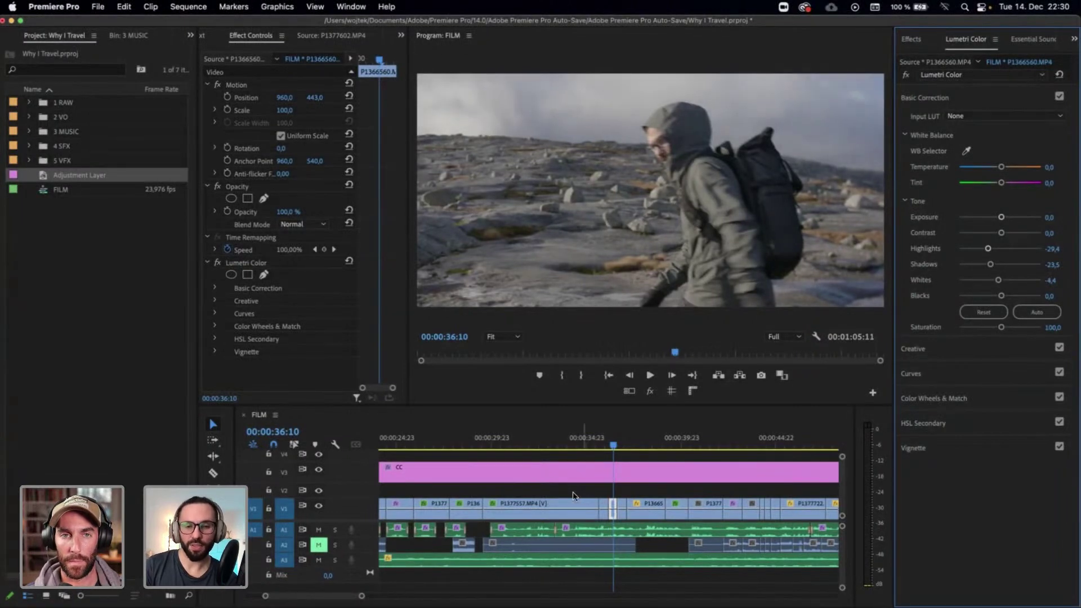
Review the grade of earlier clips across the film, from the foggy opening shot to the boulder jump and bearded portrait
key("minus")
key("minus")
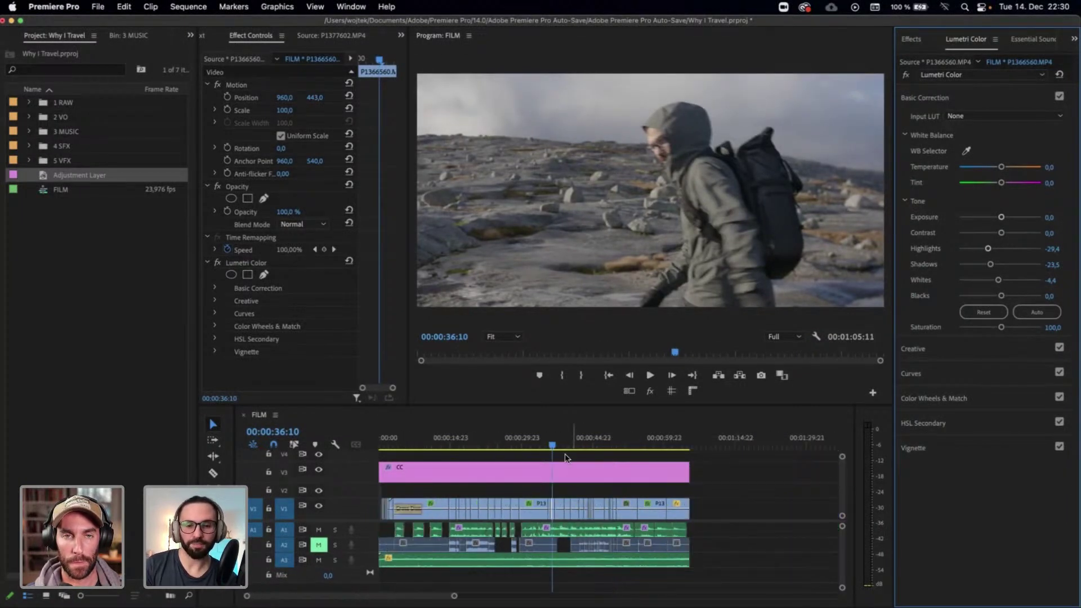
key("equal")
scroll(580, 458, "up", 4)
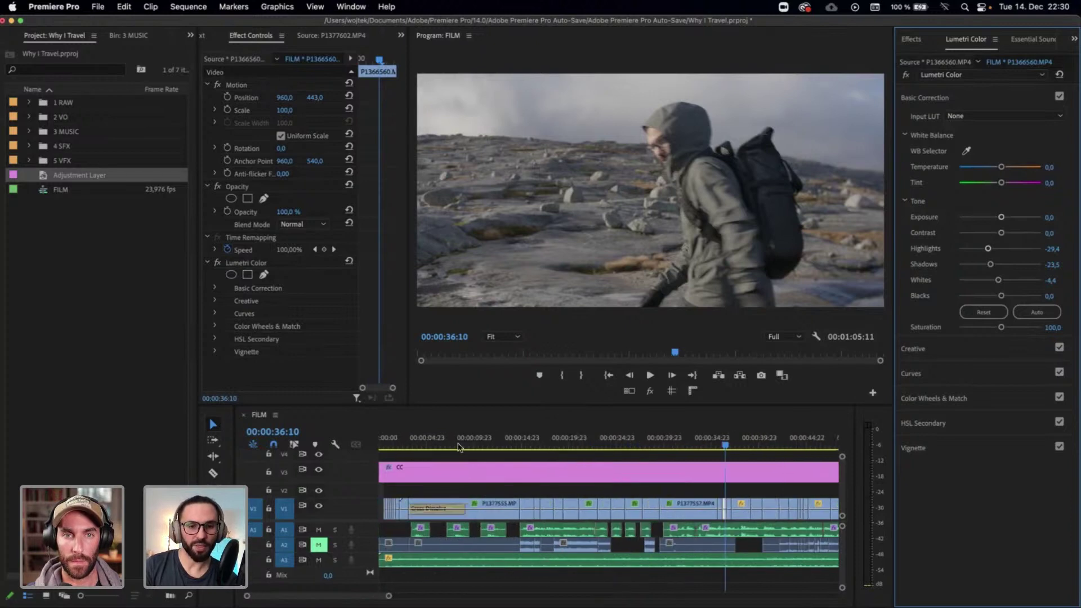
left_click(404, 440)
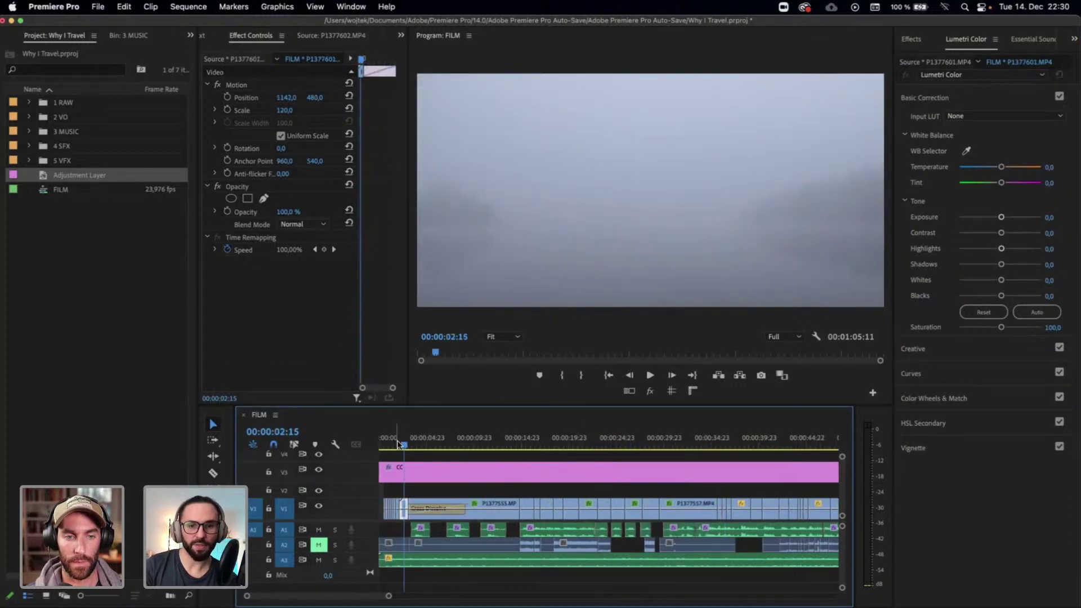
left_click(533, 442)
left_click_drag(535, 445, 540, 443)
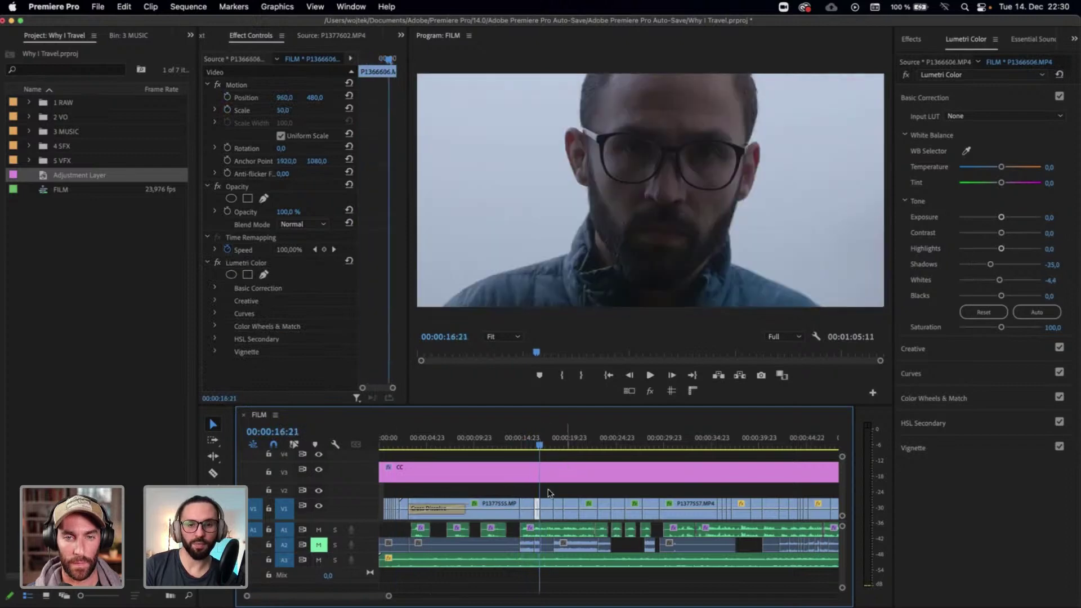
scroll(550, 493, "down", 3)
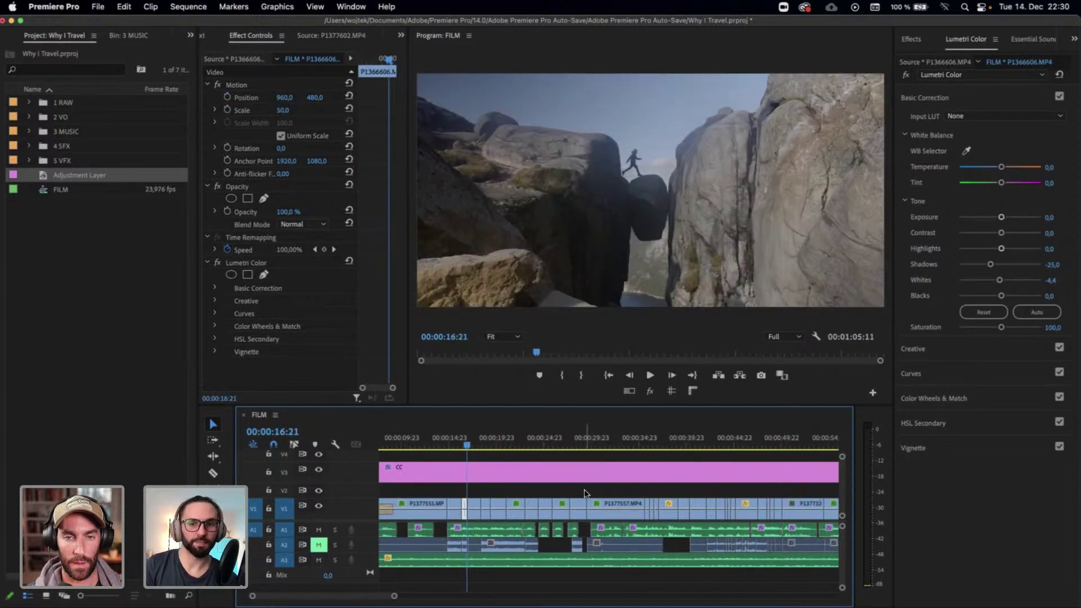
Check the grade of the mountain pond clip at 00:00:18:02, just after the boulder jump
scroll(585, 494, "up", 3)
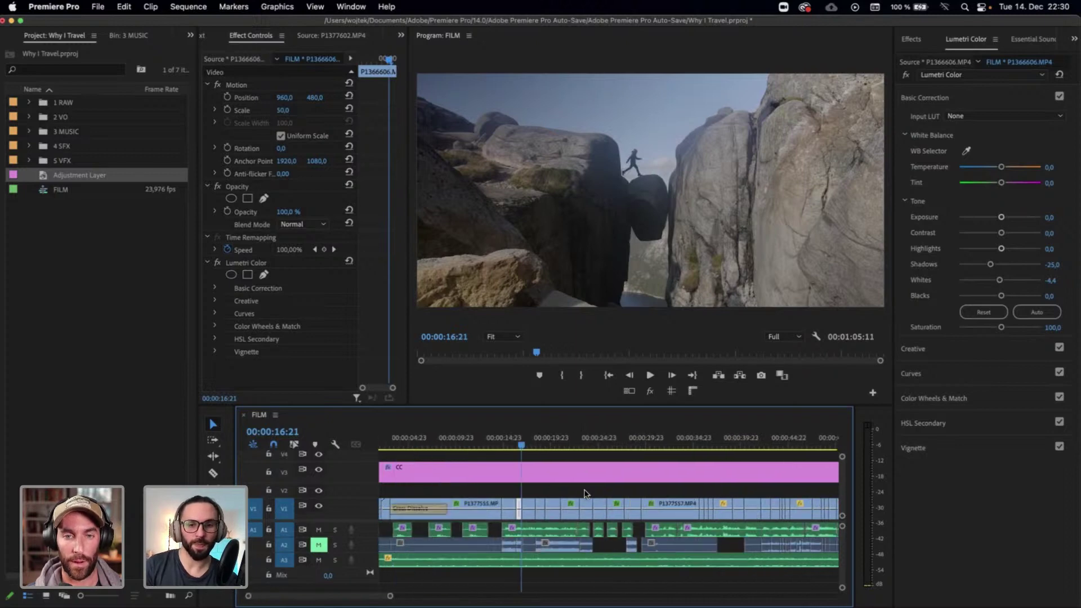
left_click(542, 441)
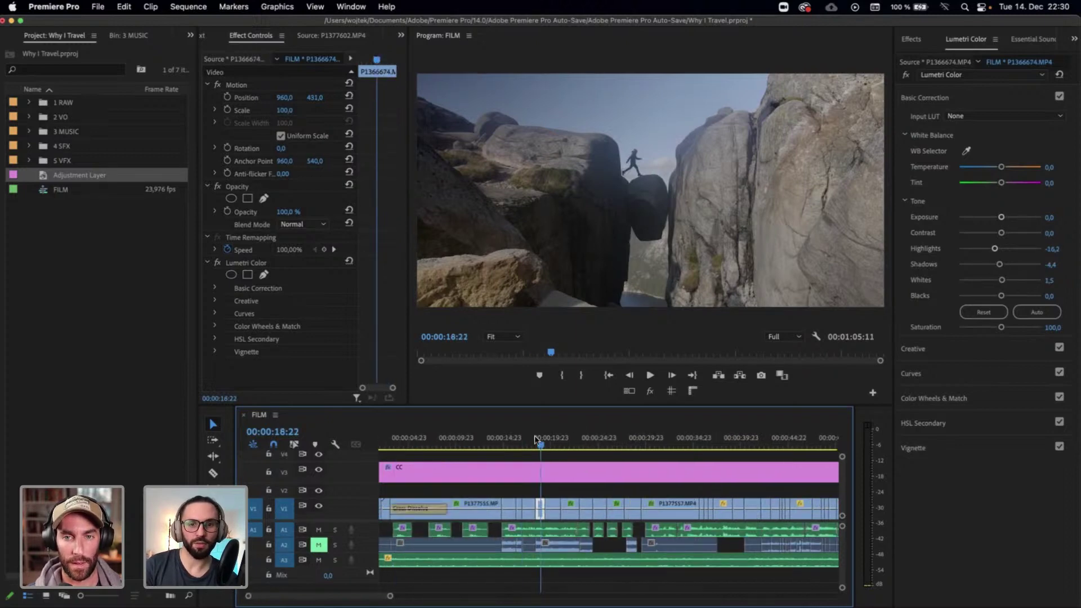
left_click_drag(536, 440, 533, 440)
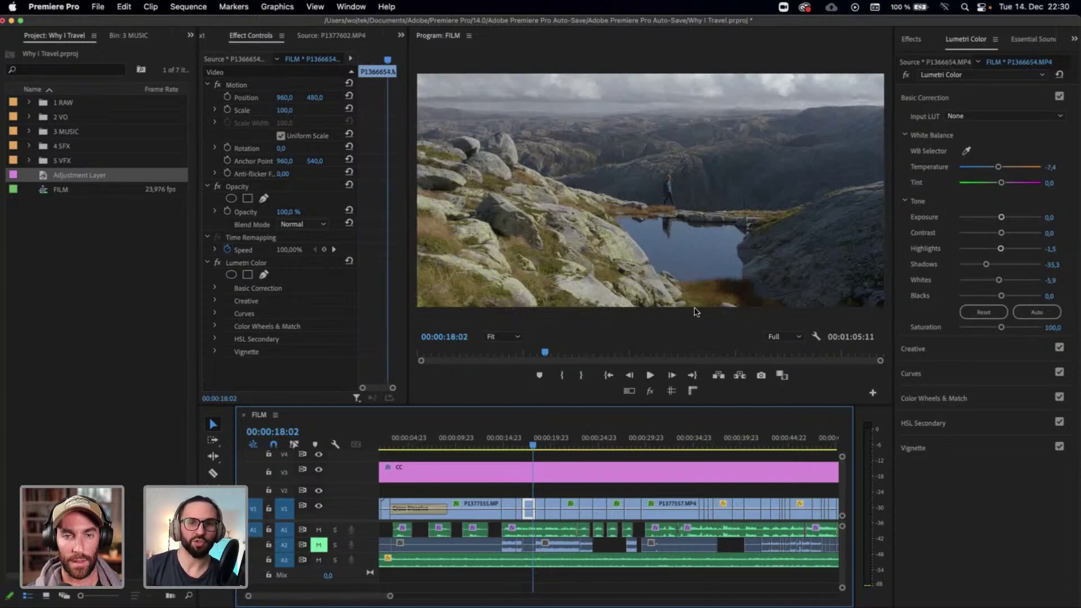
Examine the ungraded clips further along the film, from the dark shoe close-up to the bearded van driver at 00:00:41:10
scroll(604, 494, "down", 3)
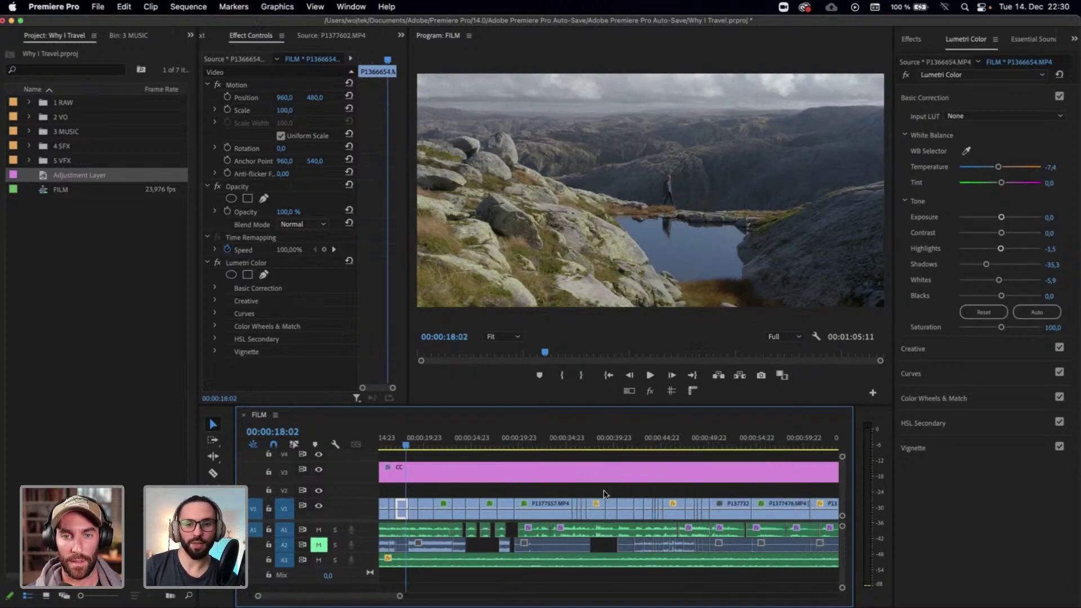
left_click_drag(681, 442, 650, 446)
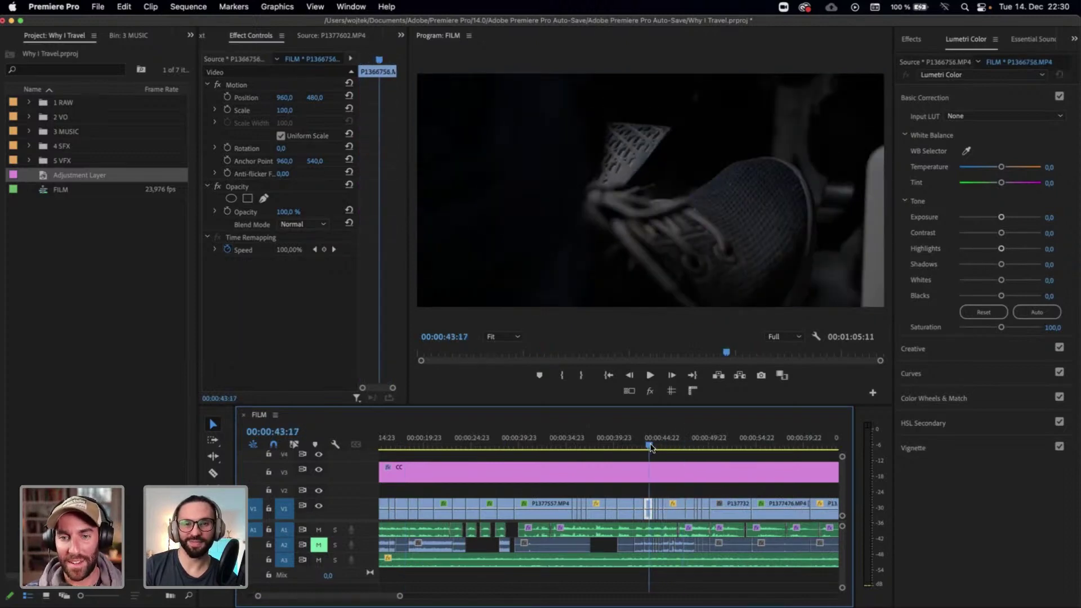
scroll(623, 499, "down", 3)
left_click(554, 447)
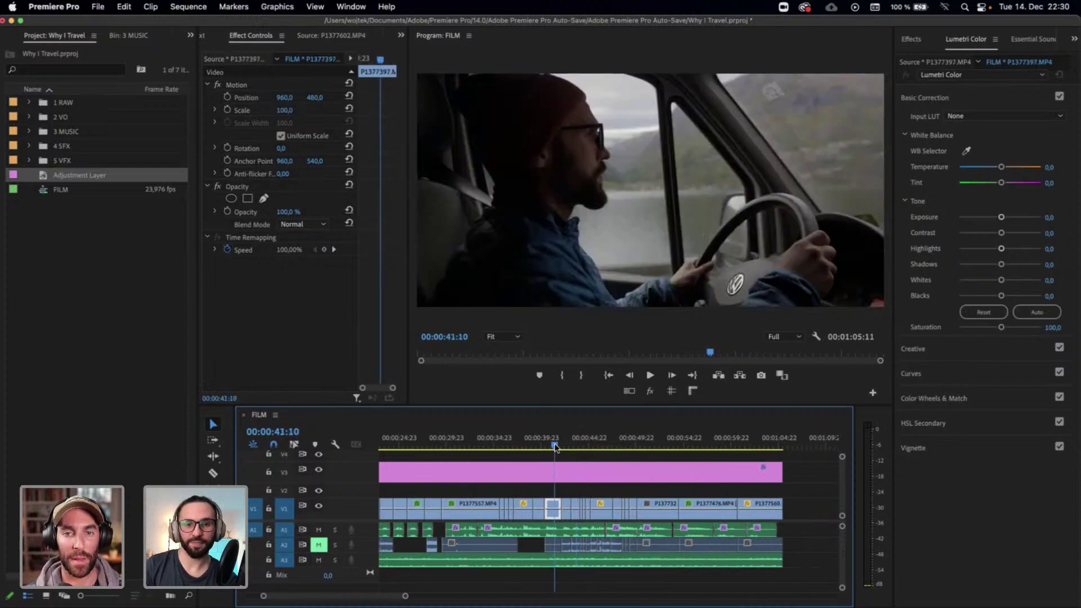
Set the temperature of the cliff clip at 00:00:28:20 to -4 and copy its Lumetri Color effect to the matching cliff clip near 00:00:38:06
left_click_drag(554, 446, 437, 455)
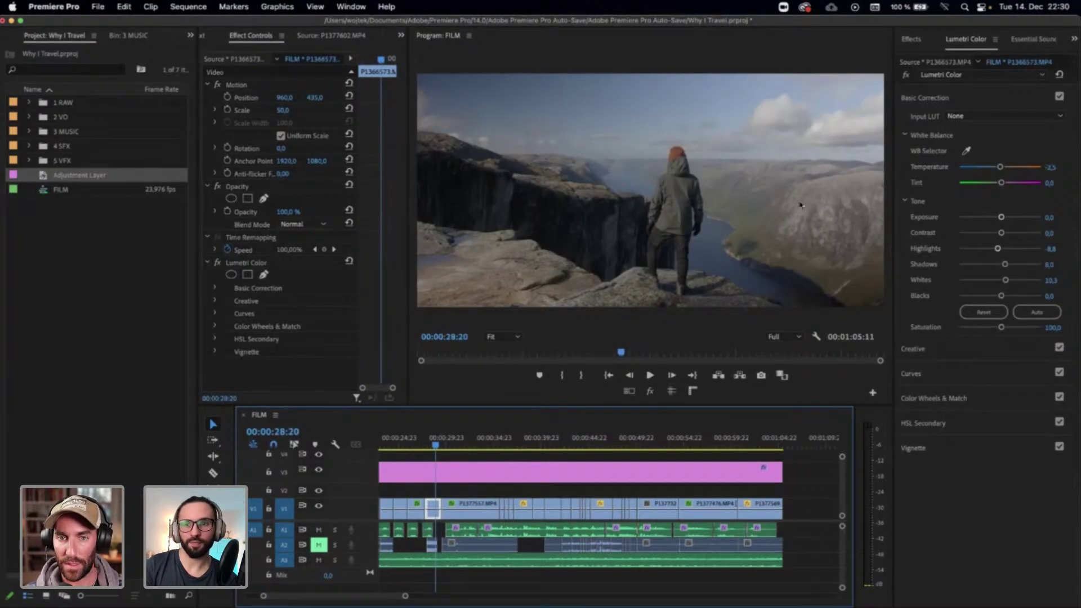
left_click(1051, 167)
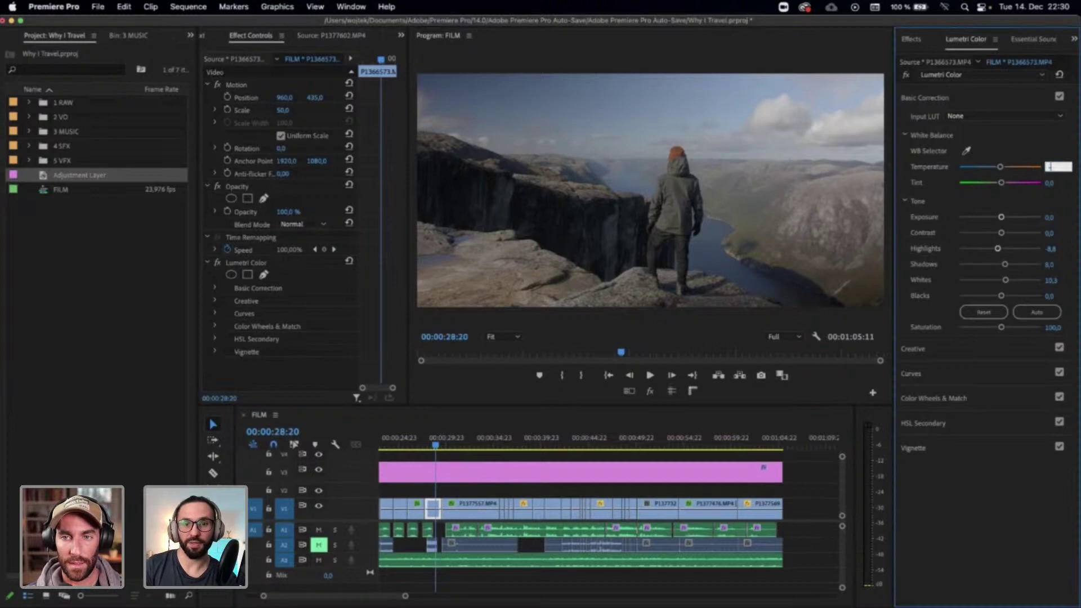
type("-4")
key("Return")
left_click(244, 263)
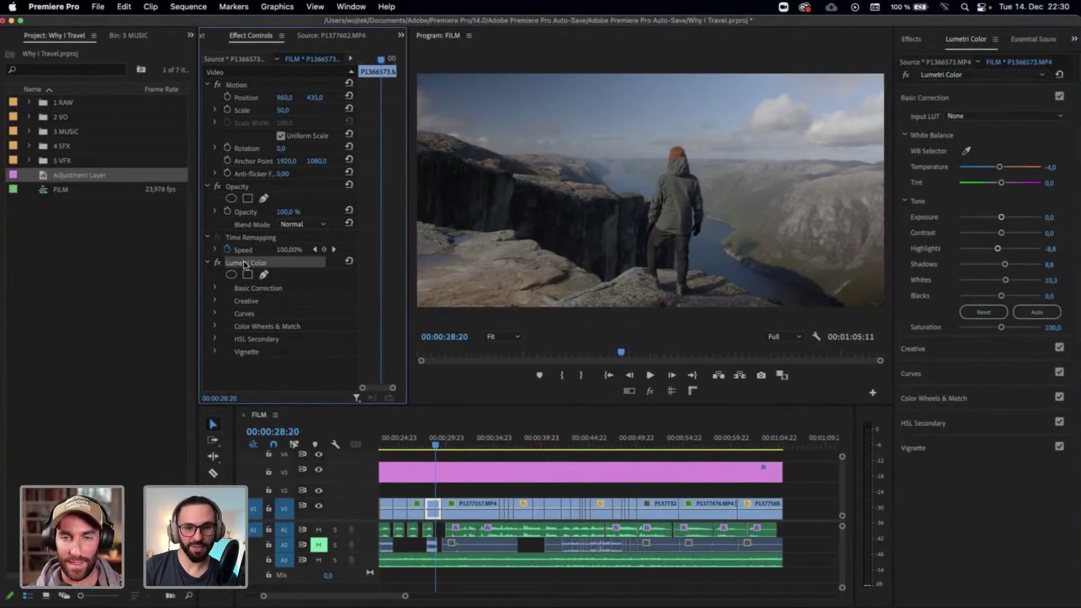
left_click_drag(504, 447, 526, 445)
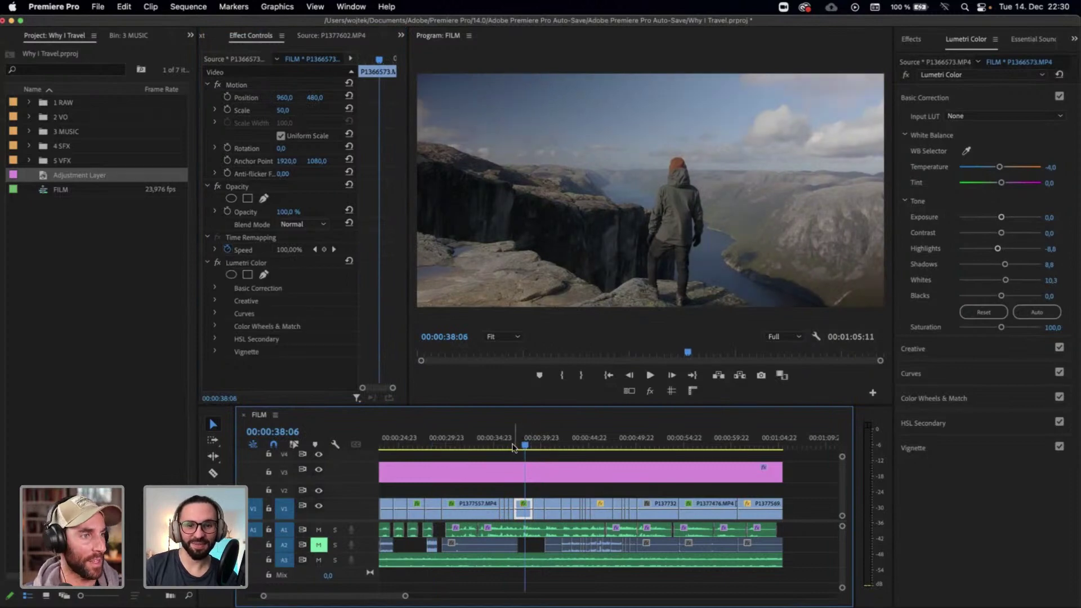
Correct the seaside clip at 00:00:39:23 with a temperature of -2.5 and shadows of about -36.8
left_click(510, 443)
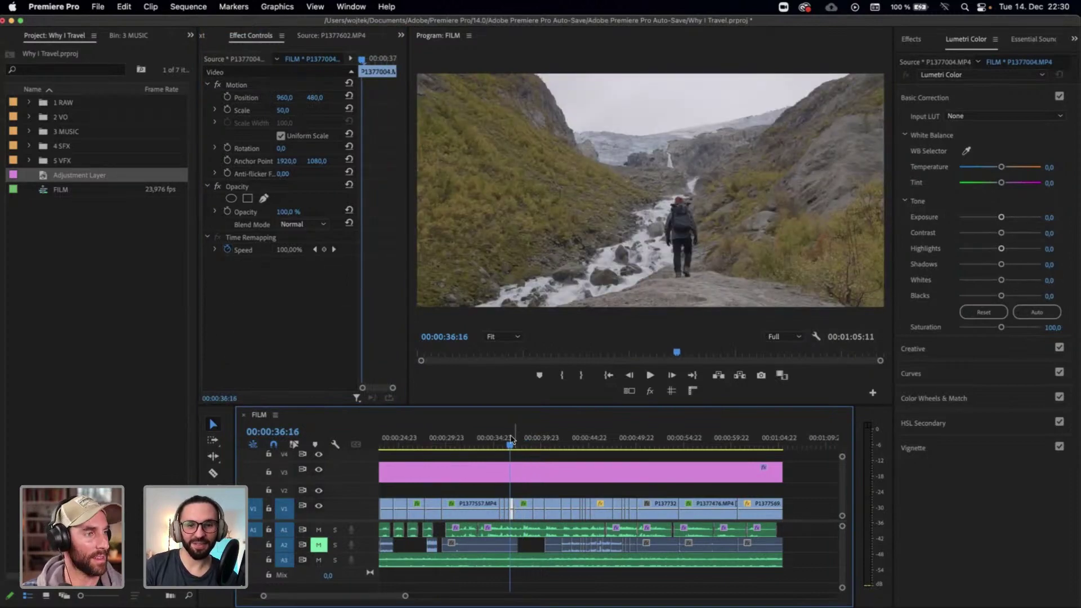
left_click_drag(510, 444, 540, 450)
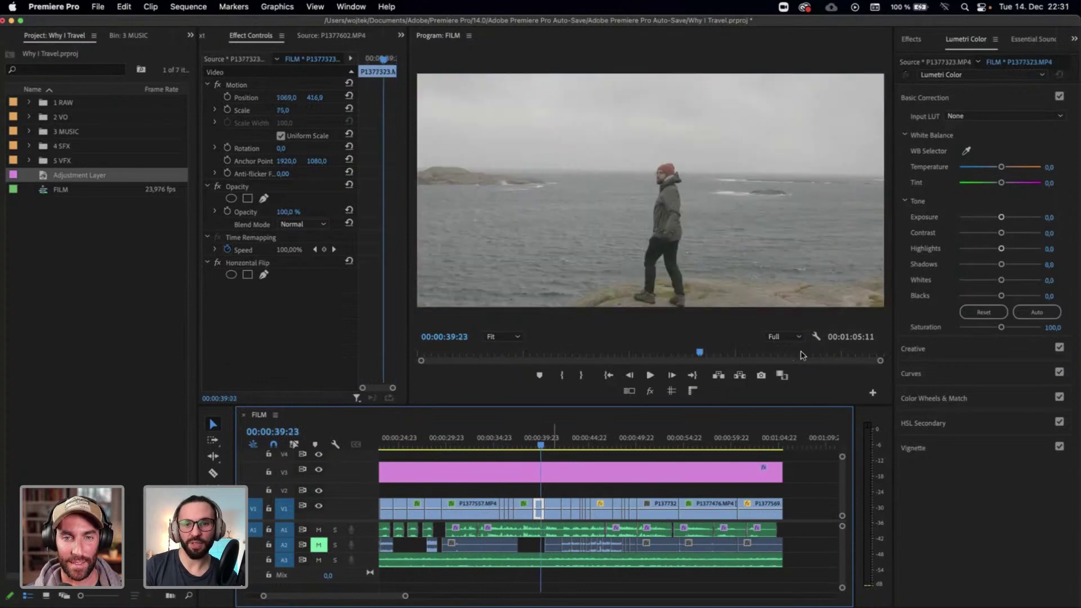
left_click(1057, 166)
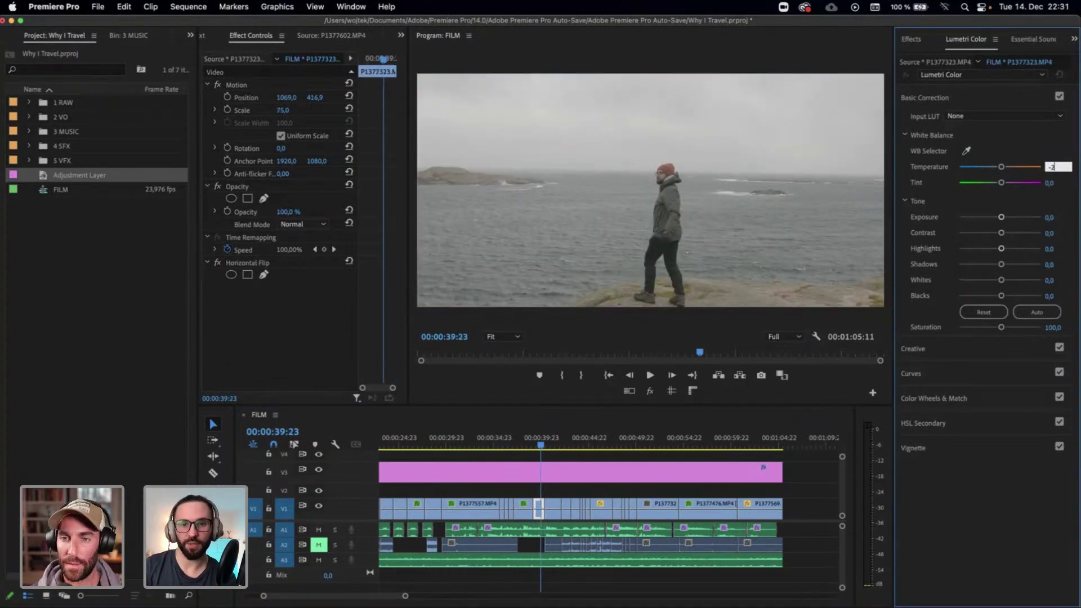
type("-2,5")
key("Return")
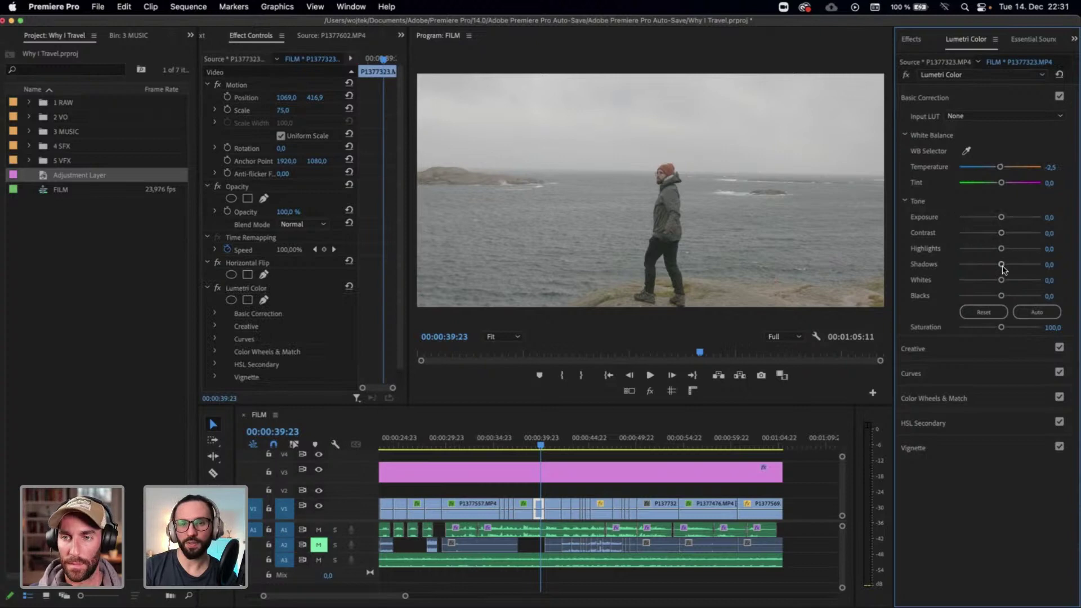
left_click_drag(1001, 264, 985, 264)
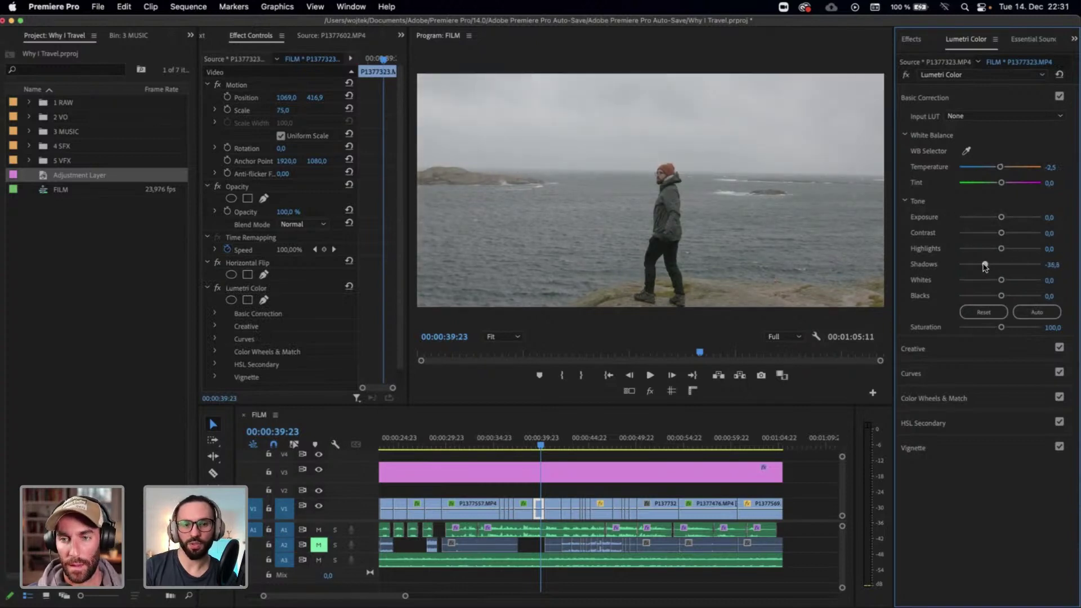
Reposition the cliff clip near 00:00:38:15 vertically, trying 500 and settling on 450
left_click(527, 437)
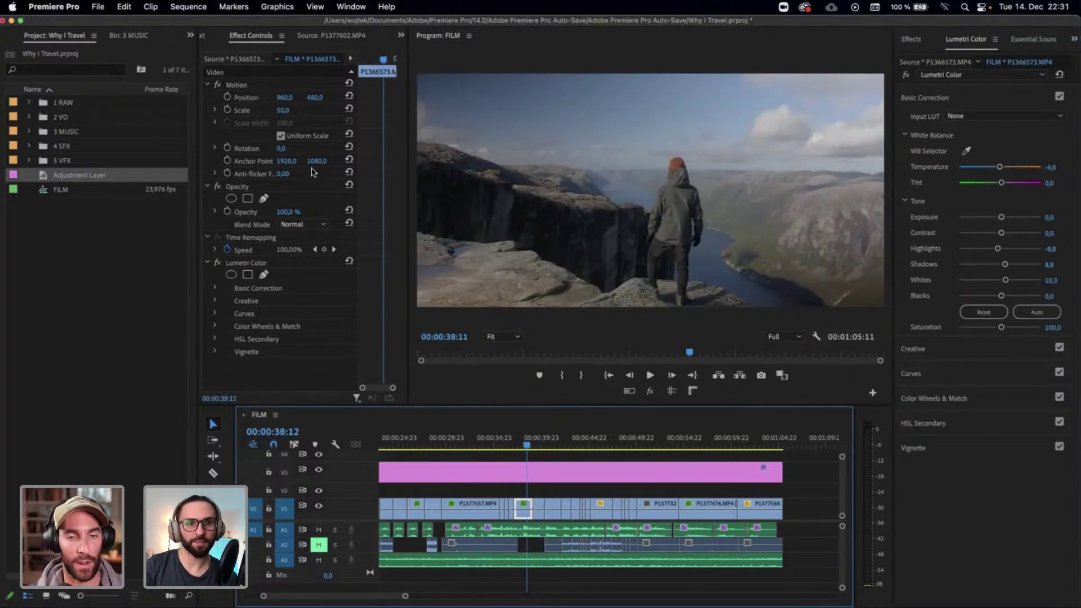
left_click(241, 84)
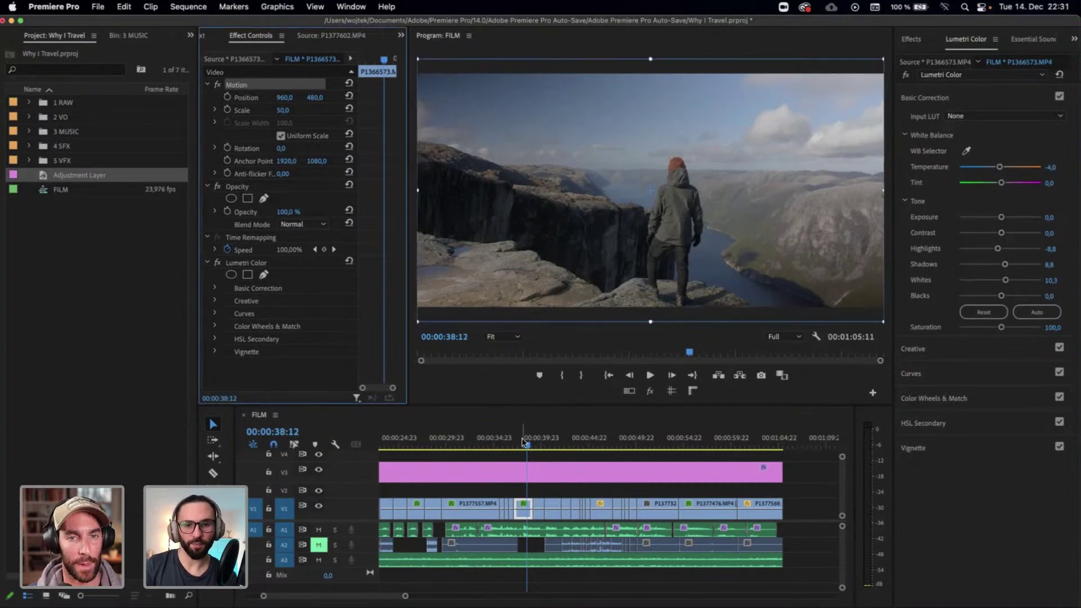
left_click_drag(525, 442, 528, 441)
left_click(314, 98)
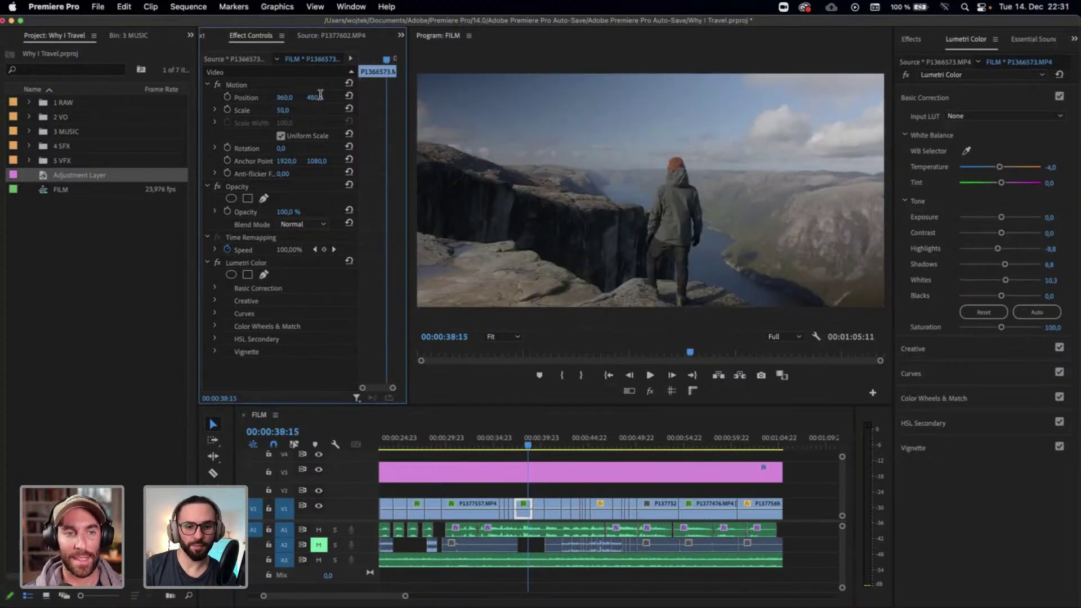
type("500")
key("Return")
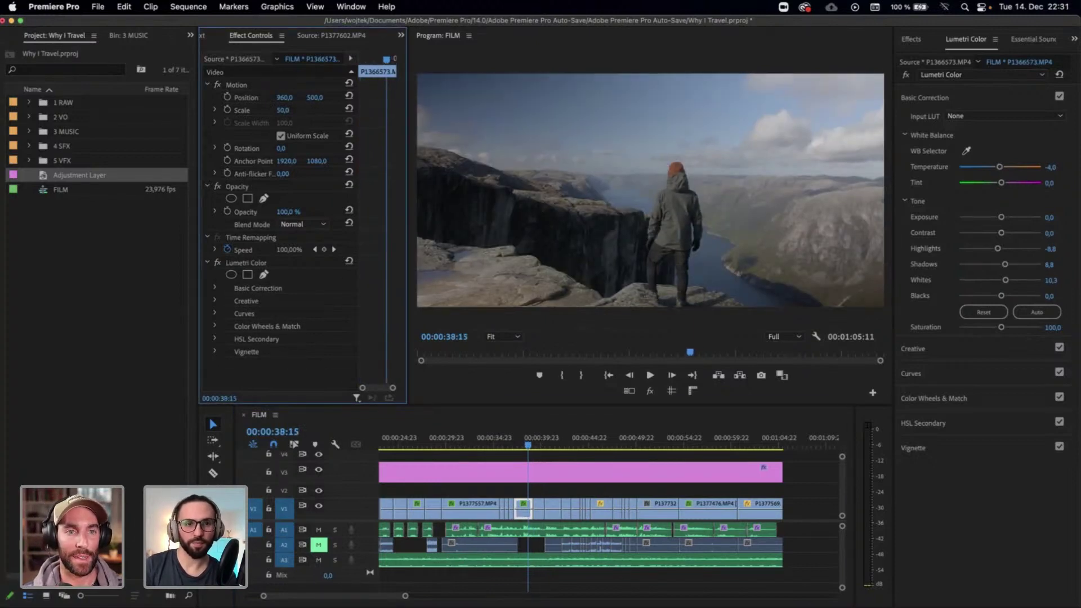
left_click(319, 97)
type("450")
key("Return")
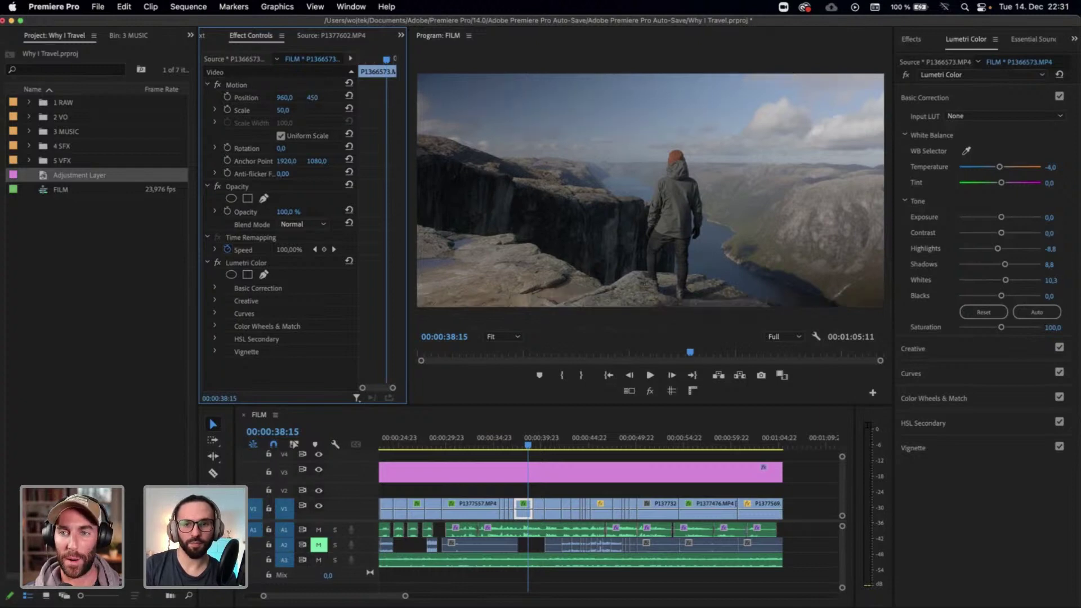
Show the guides over the cliff shot and move the horizontal guide down to the hiker's feet
left_click(537, 444)
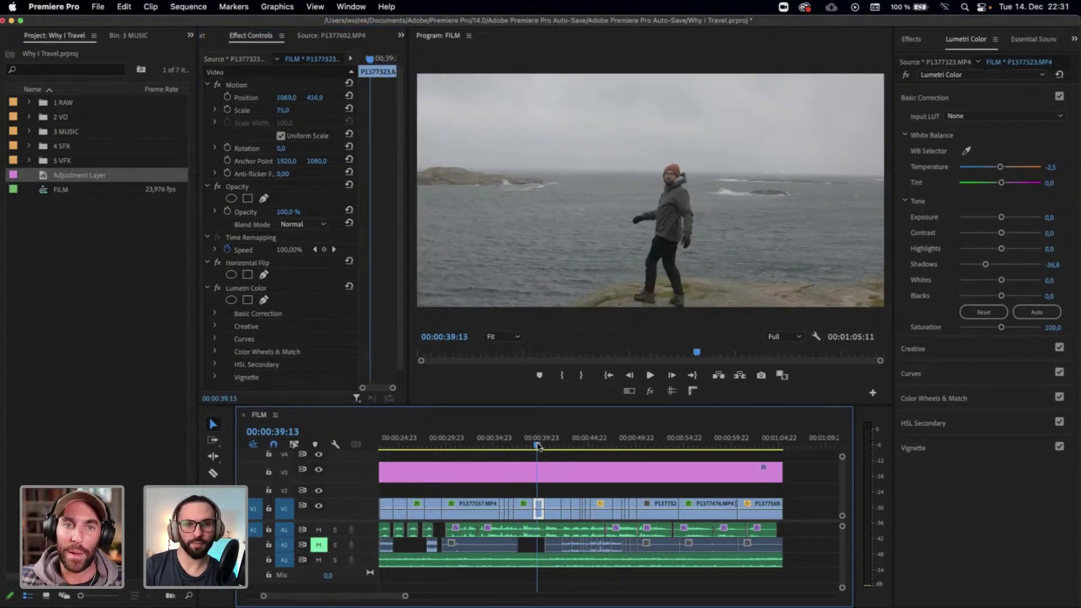
left_click(527, 445)
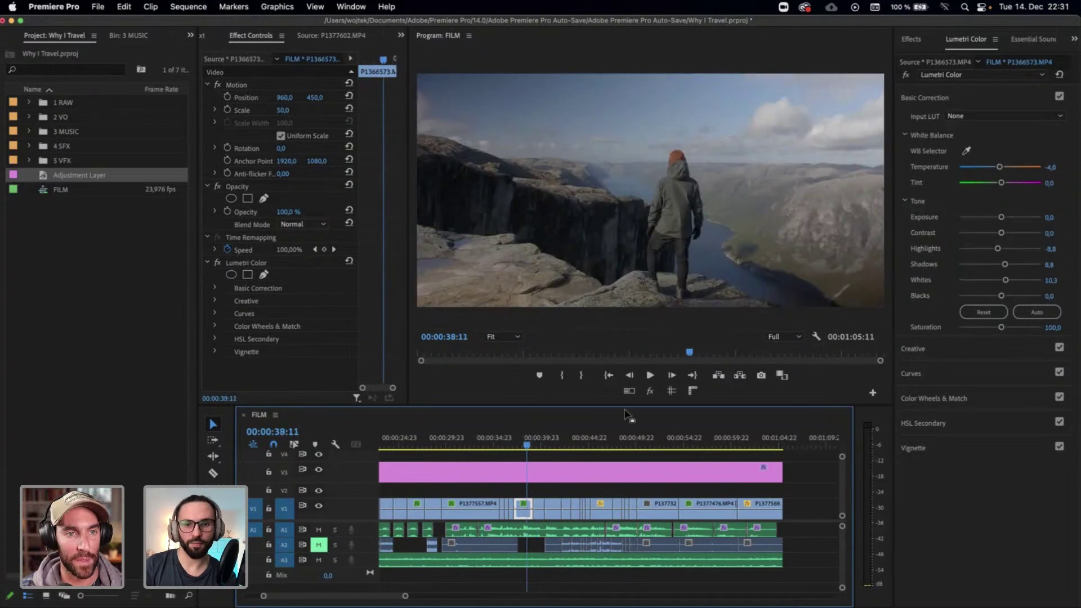
left_click(671, 390)
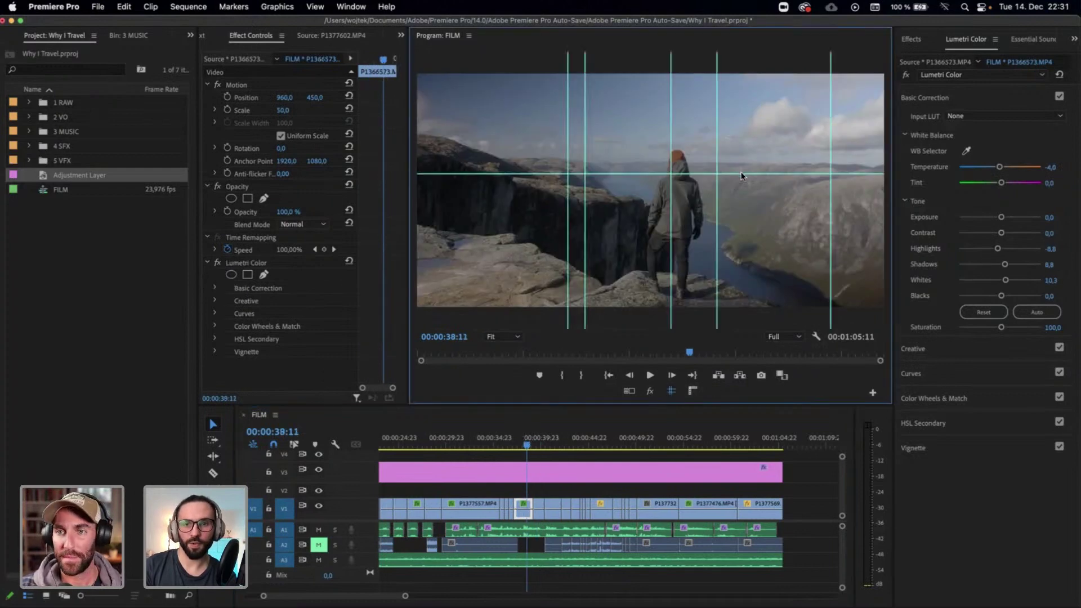
left_click_drag(742, 175, 742, 298)
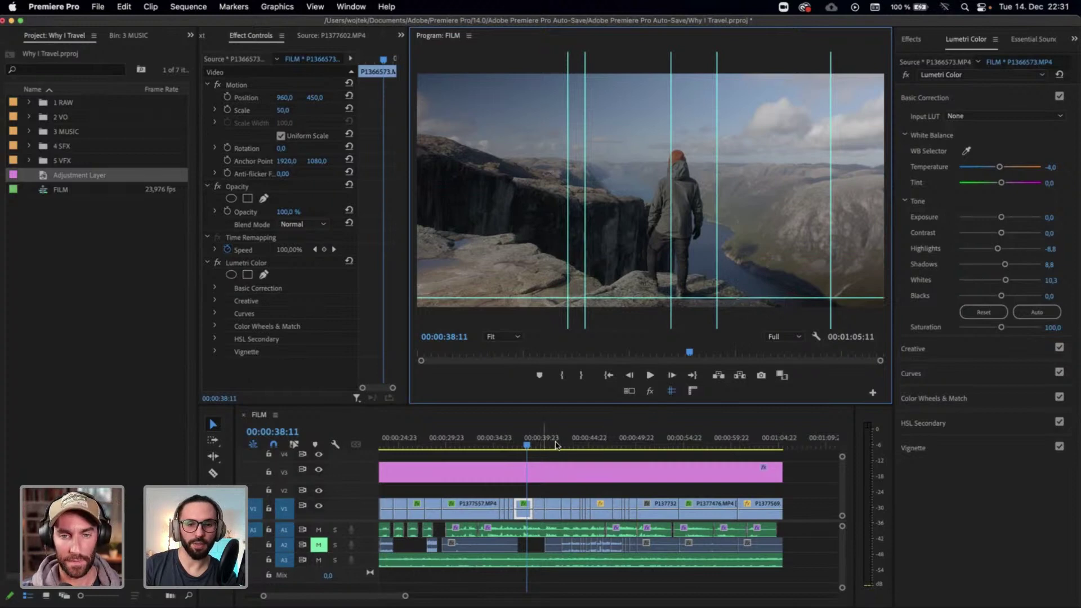
Shift the seaside clip's vertical position to about 387 so the man's feet meet the horizontal guide, and compare it with the cliff shot
left_click_drag(534, 448, 540, 448)
left_click_drag(316, 100, 304, 100)
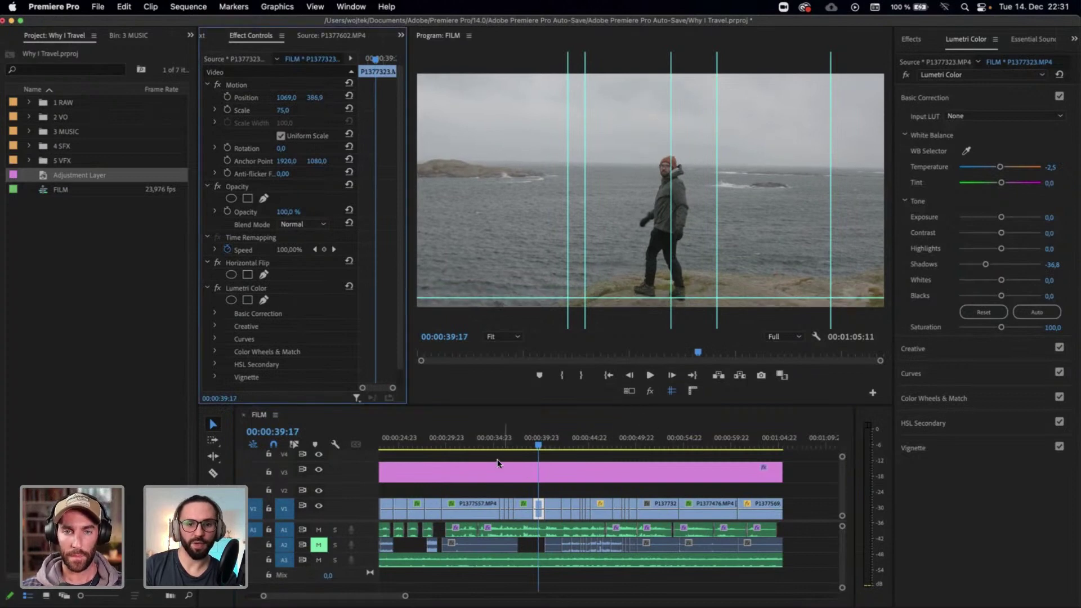
left_click_drag(524, 442, 537, 445)
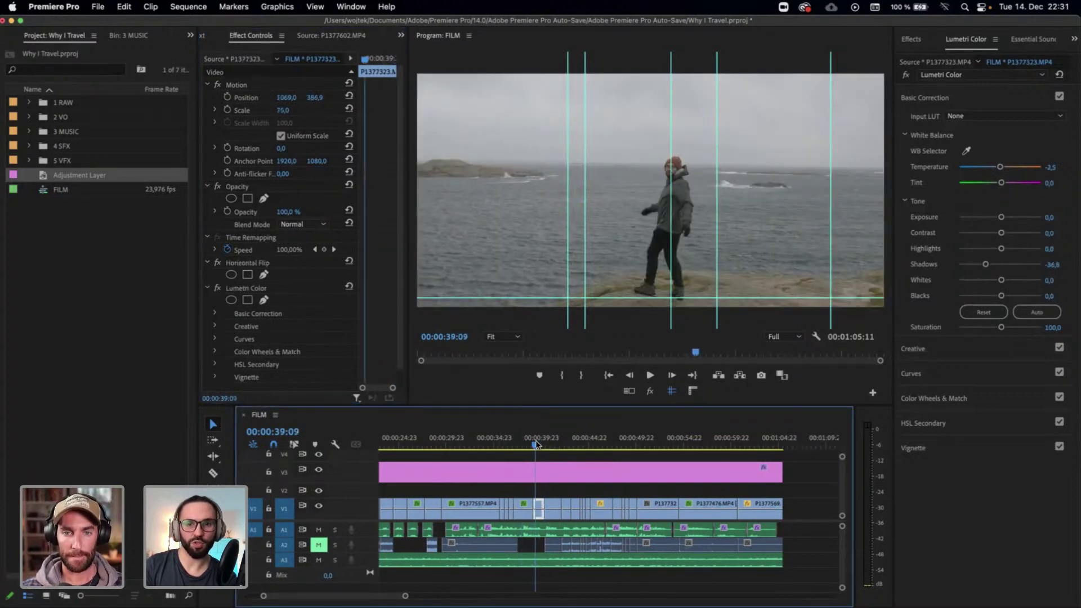
Move the horizontal guide up to the top of the hiker's head in the cliff shot and compare the seaside clip against it
left_click(526, 446)
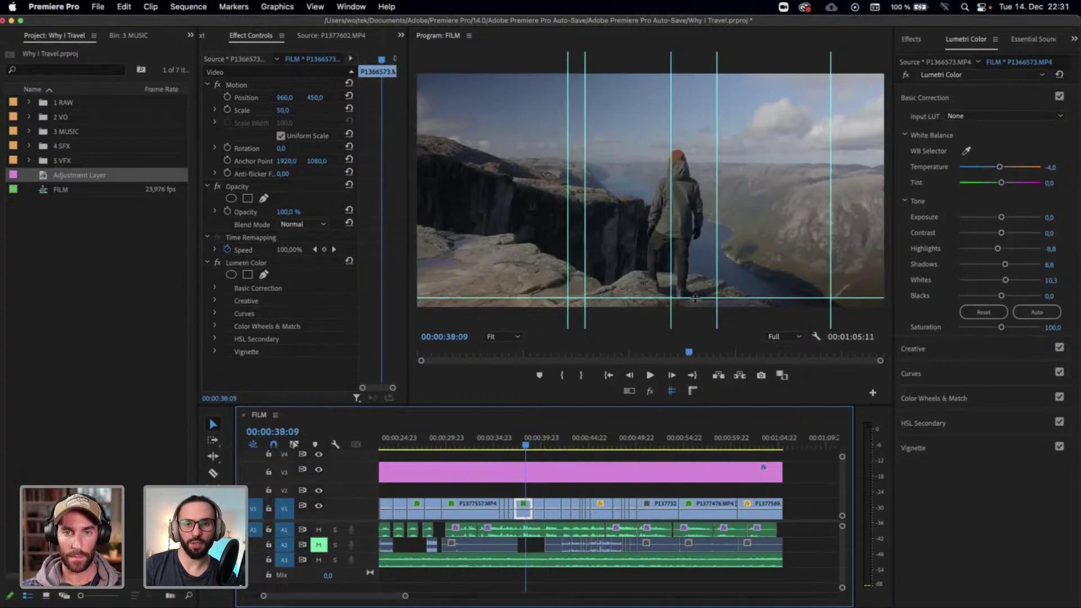
left_click_drag(695, 299, 688, 149)
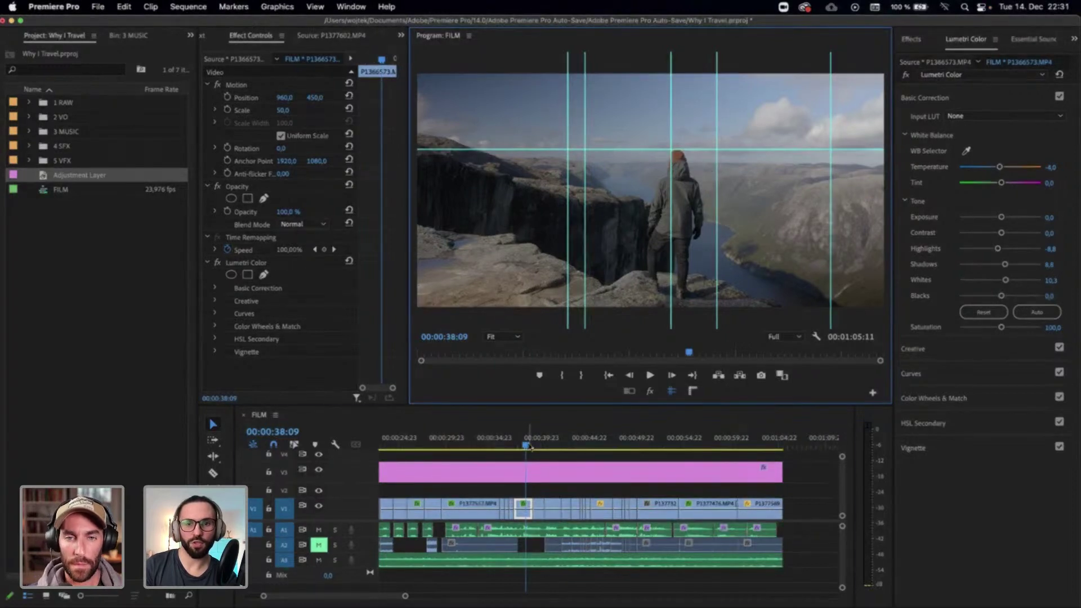
left_click_drag(531, 447, 536, 449)
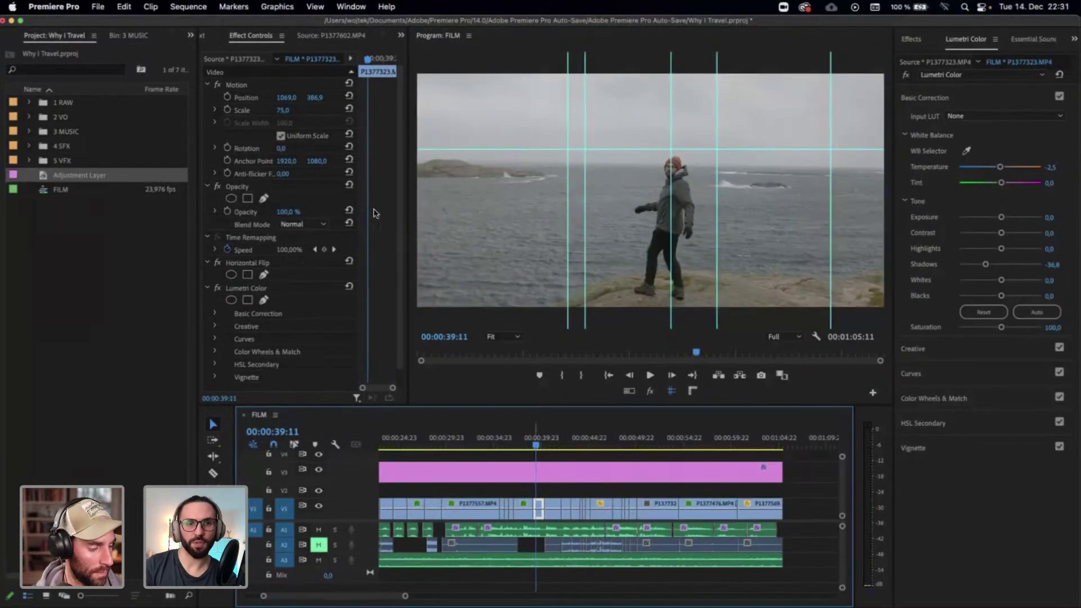
Scale the seaside clip to 78, shift its vertical position to about 365 to match the guide, and hide the guides
left_click(293, 108)
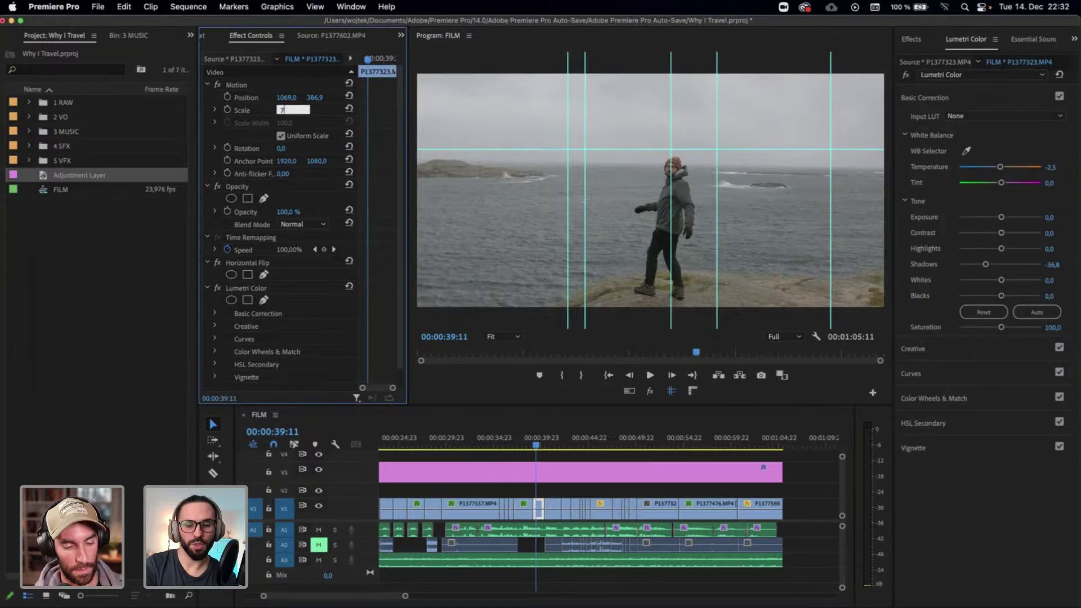
type("78")
key("Return")
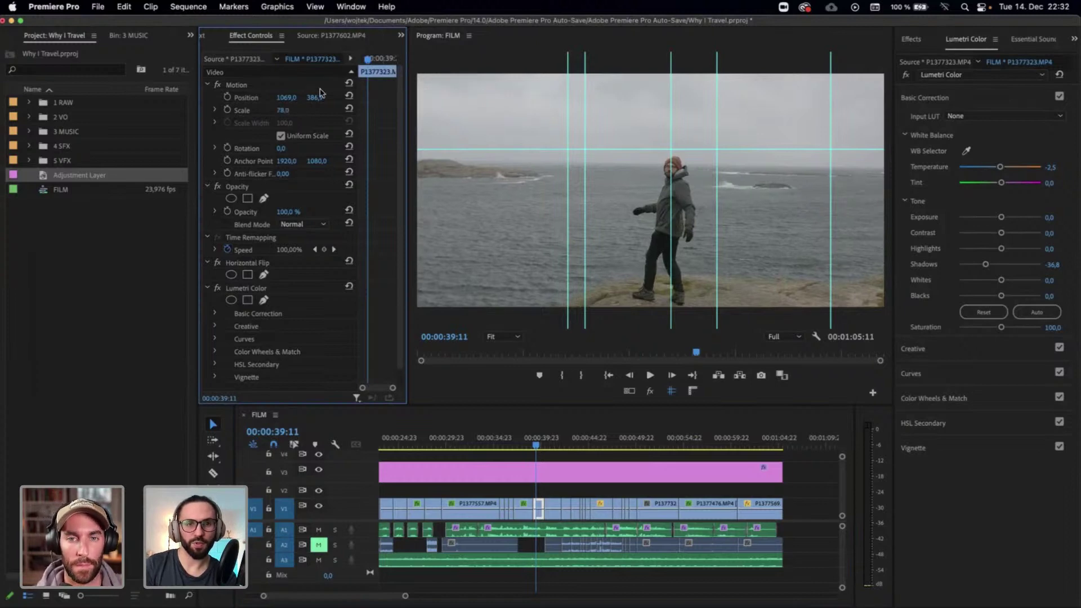
left_click_drag(315, 97, 302, 97)
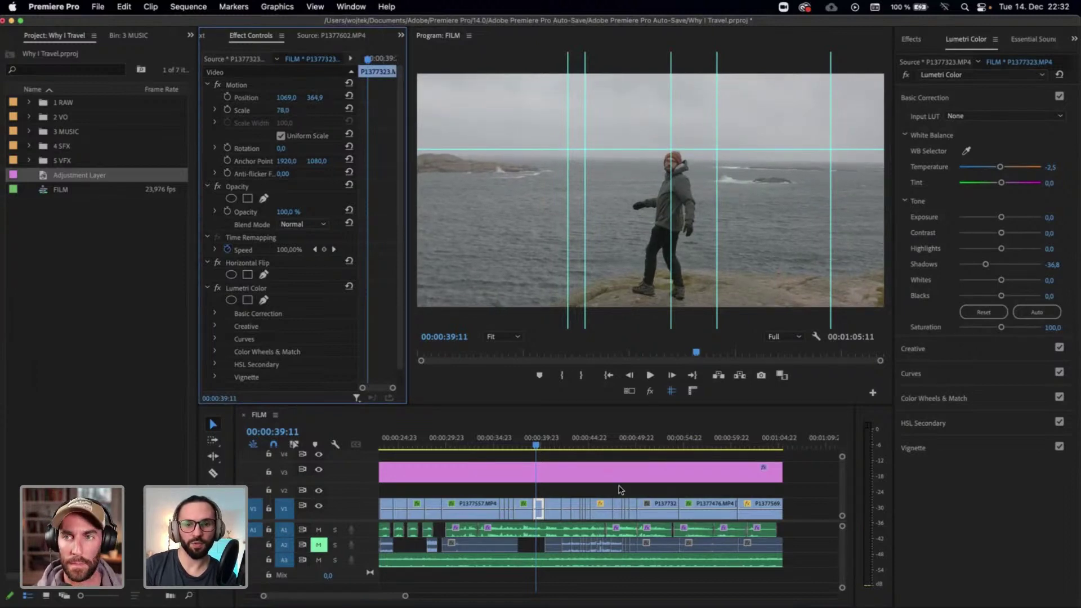
left_click_drag(530, 447, 538, 443)
left_click(671, 391)
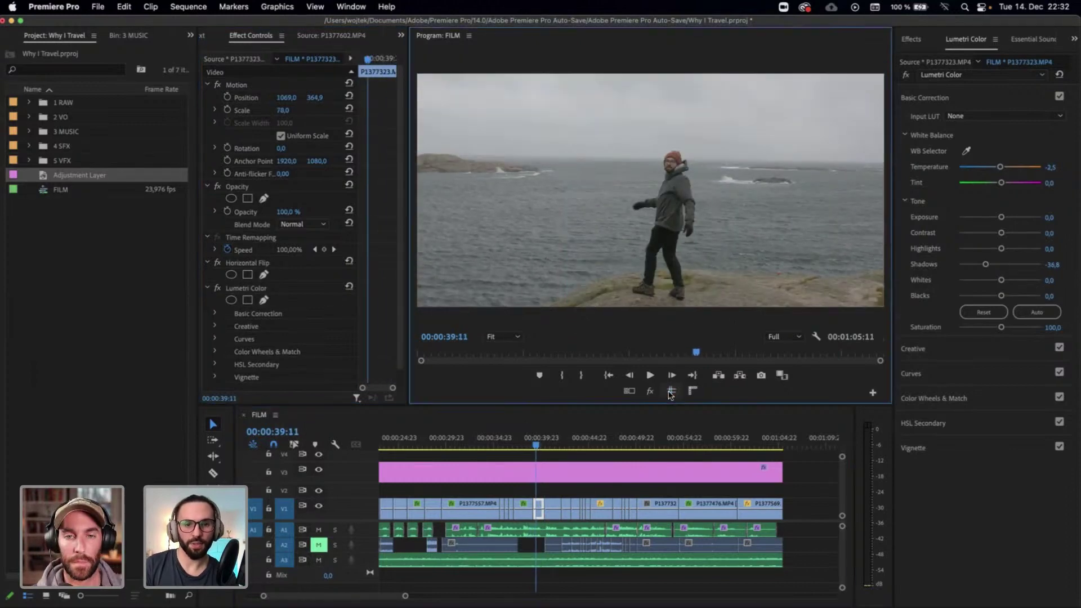
Correct the hammock clip near 00:00:41:13 with shadows of about 2.9 and a temperature of 5
left_click(541, 429)
key("space")
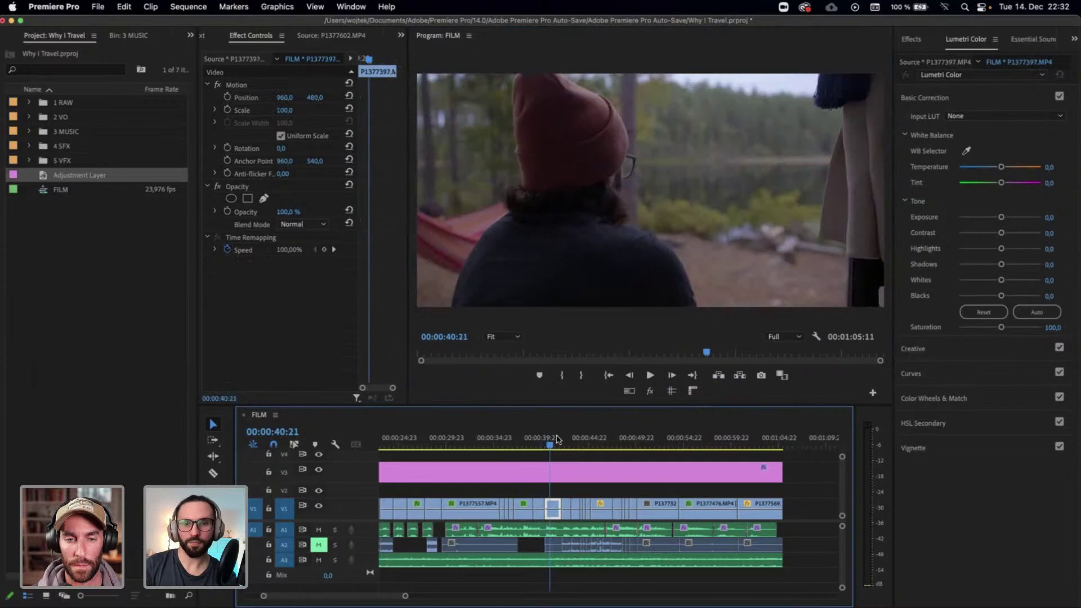
left_click_drag(1002, 265, 1001, 267)
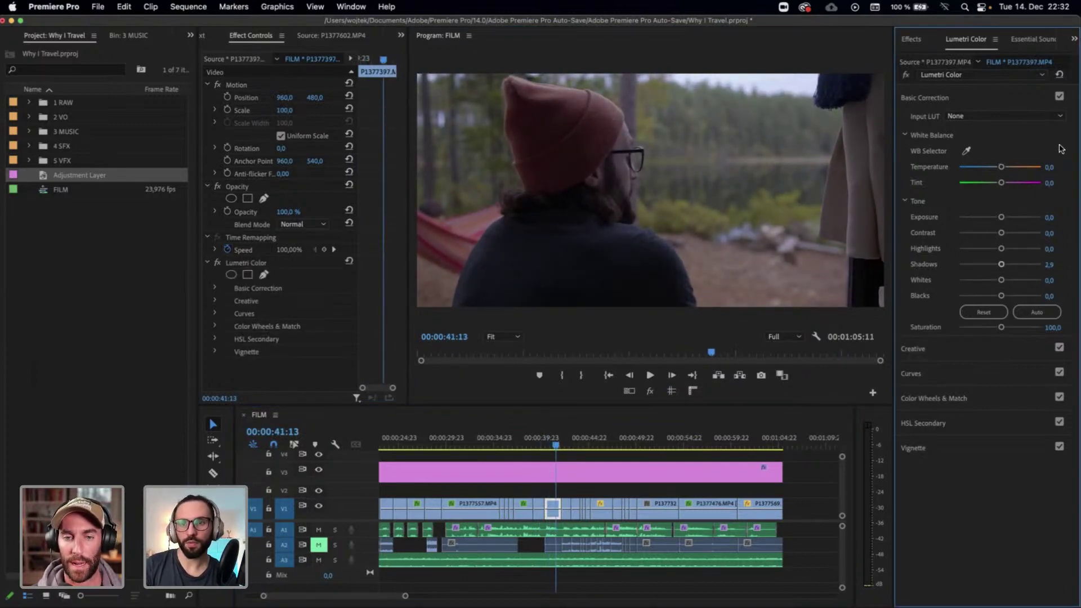
left_click(1058, 163)
type("5")
key("Return")
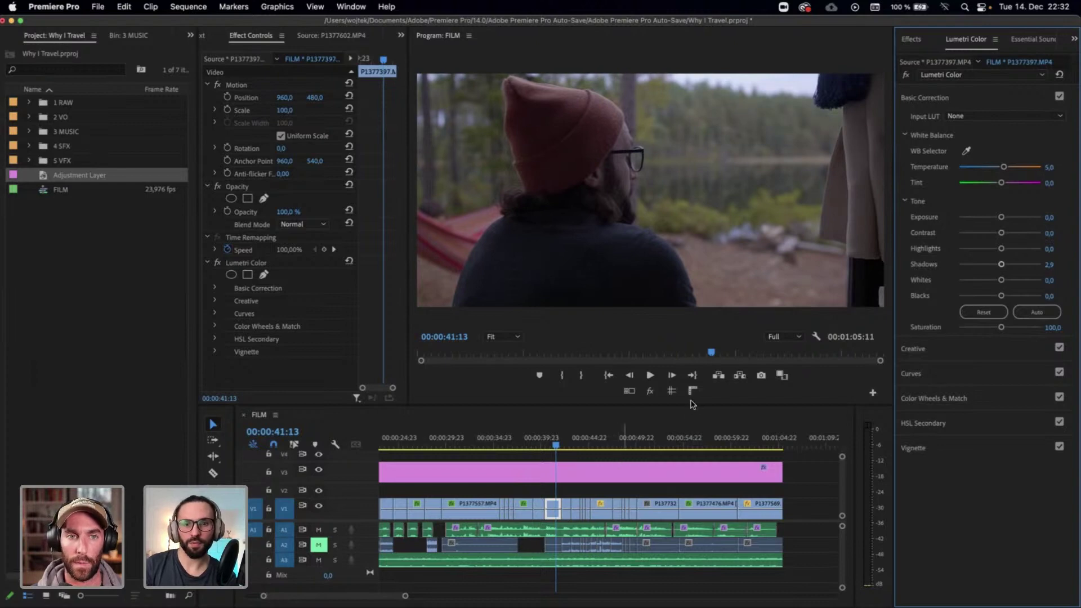
Examine the controls offered in the program monitor's Button Editor and close it without changing the layout
left_click(873, 392)
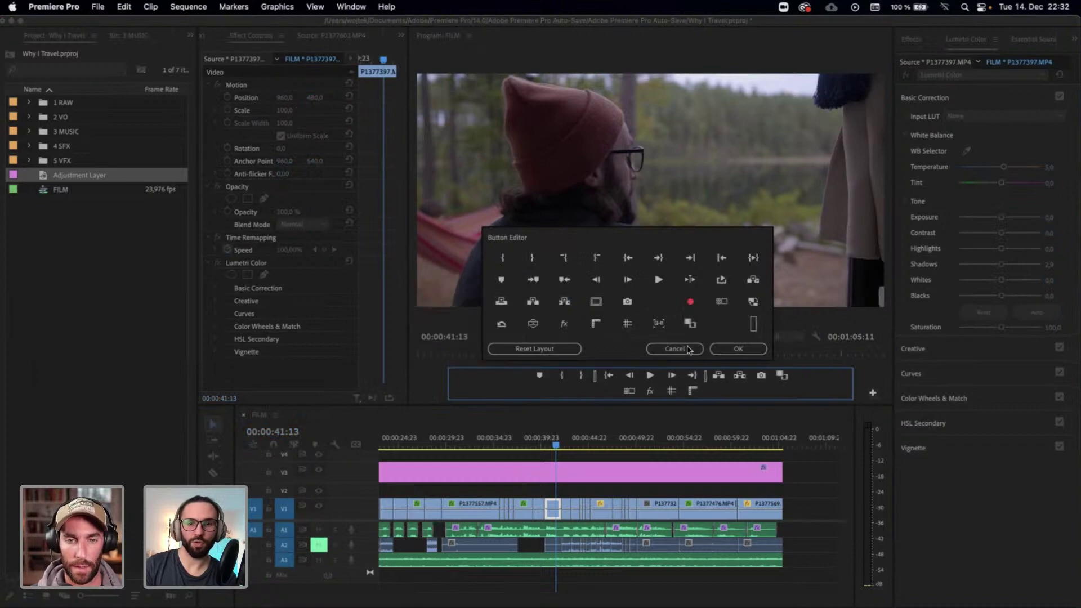
left_click(737, 350)
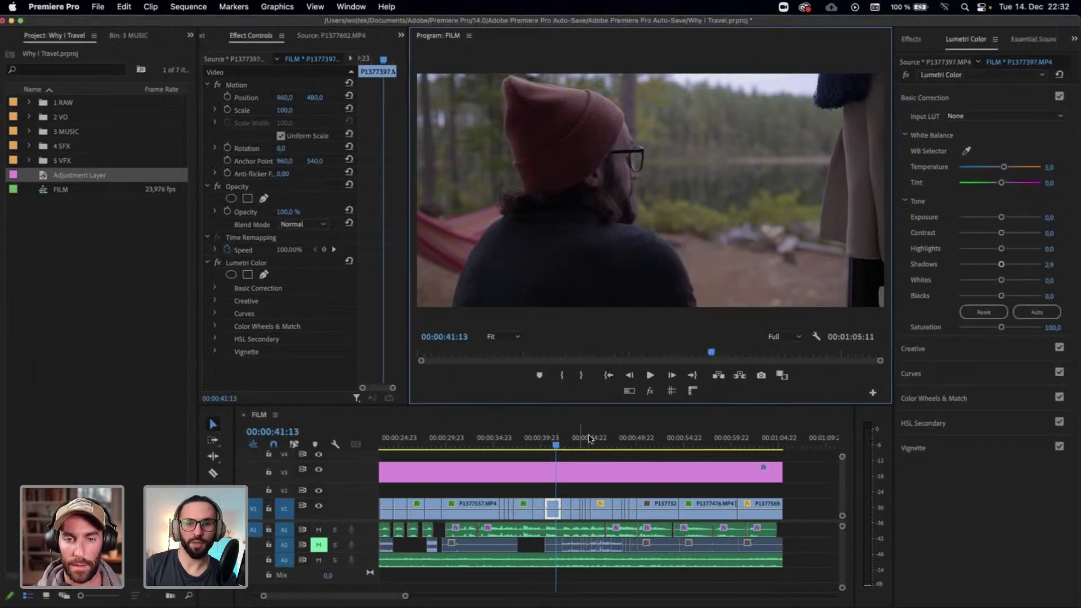
left_click_drag(557, 437, 552, 439)
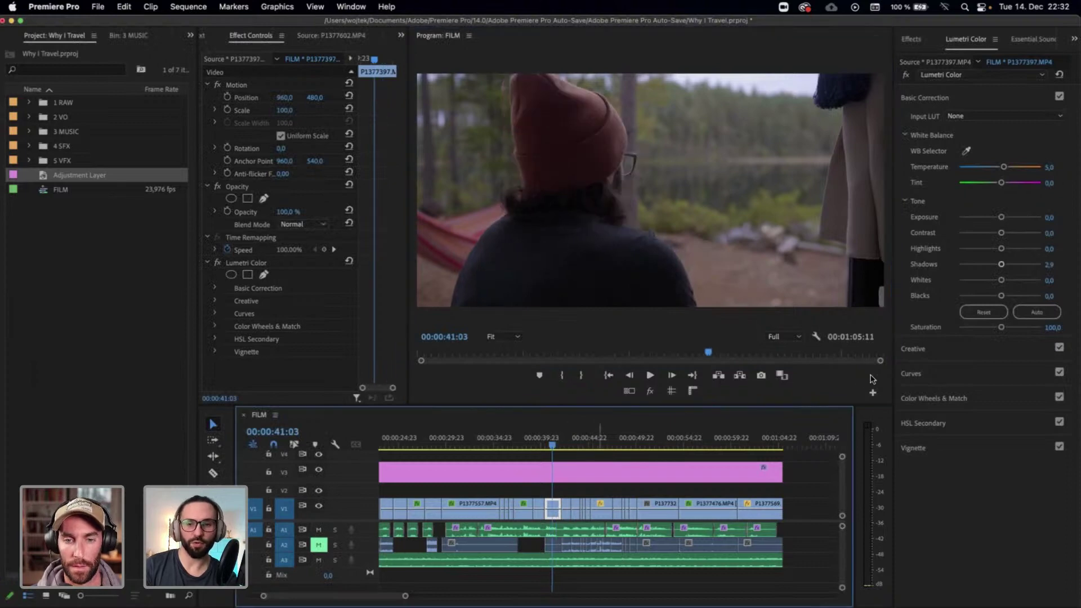
left_click(872, 393)
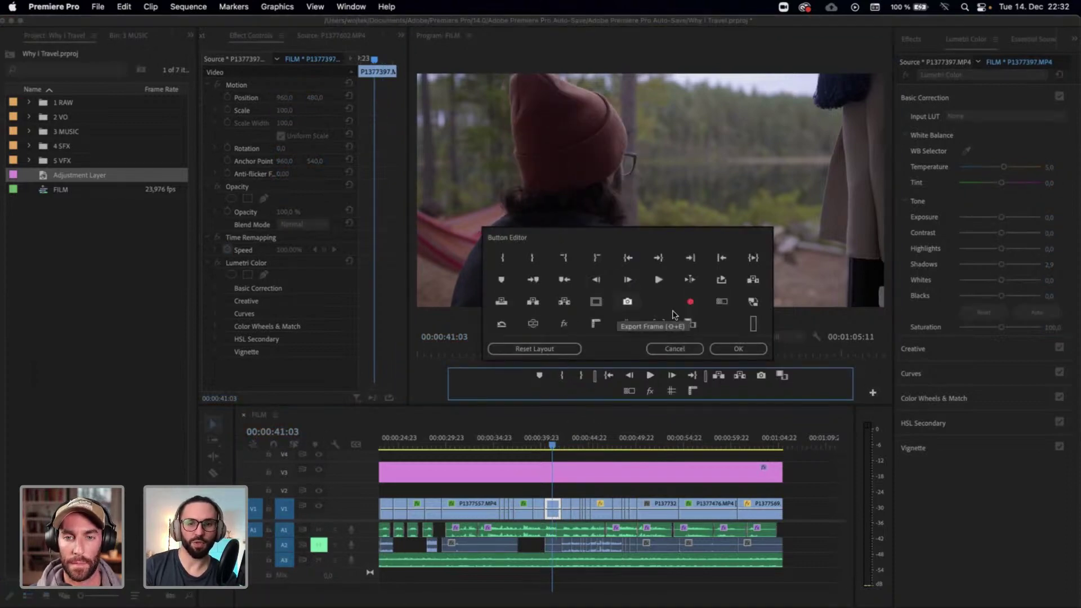
left_click(674, 349)
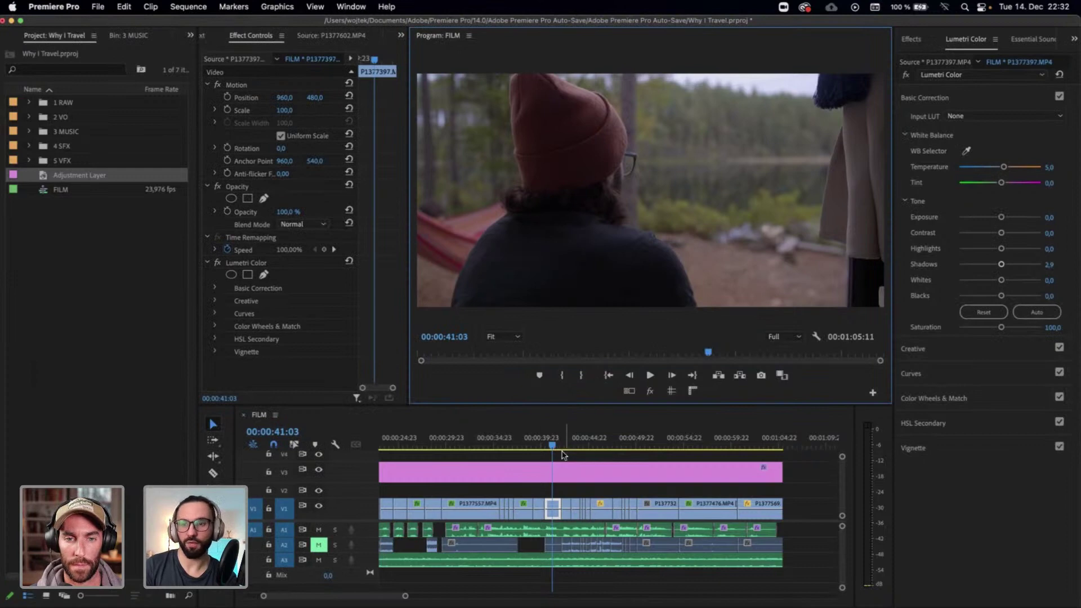
Set the exposure of the hammock clip near 00:00:41:03 to 0.1
left_click(1050, 216)
type("0")
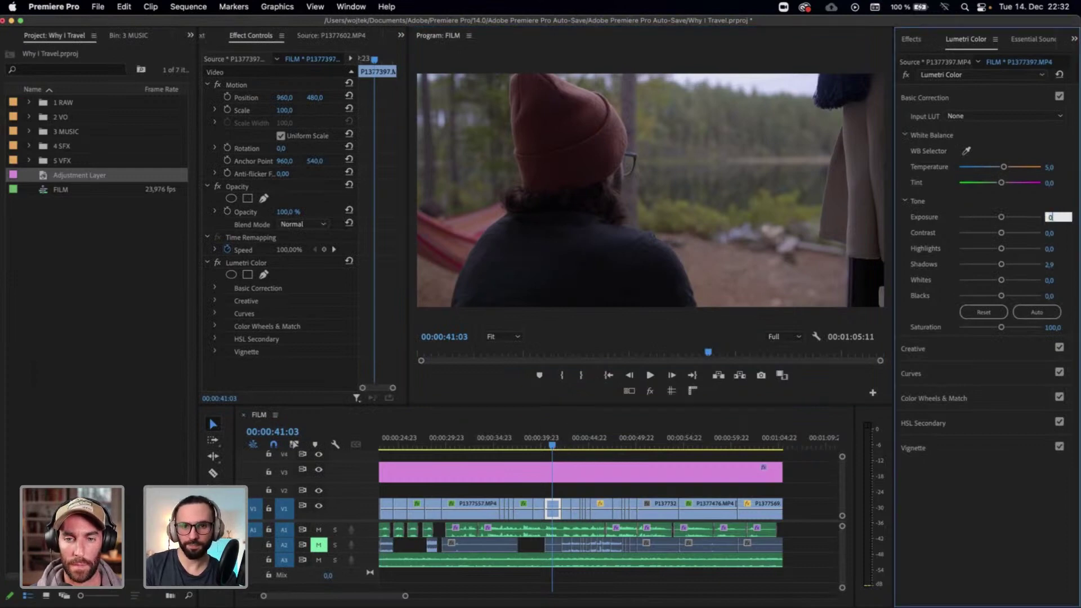
type(",2")
key("Return")
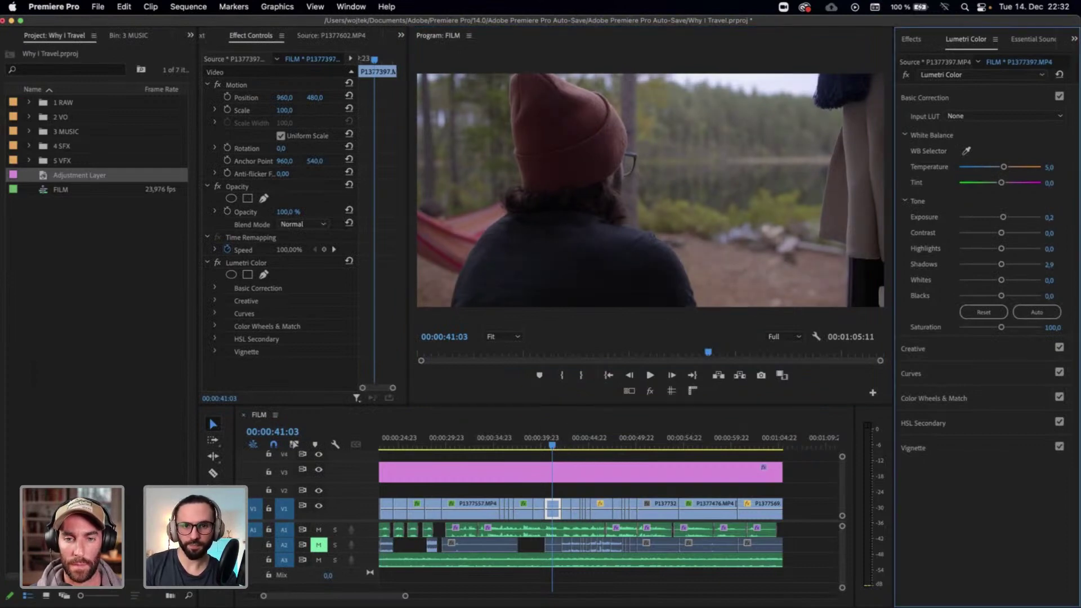
left_click(1057, 214)
type("0")
key("Return")
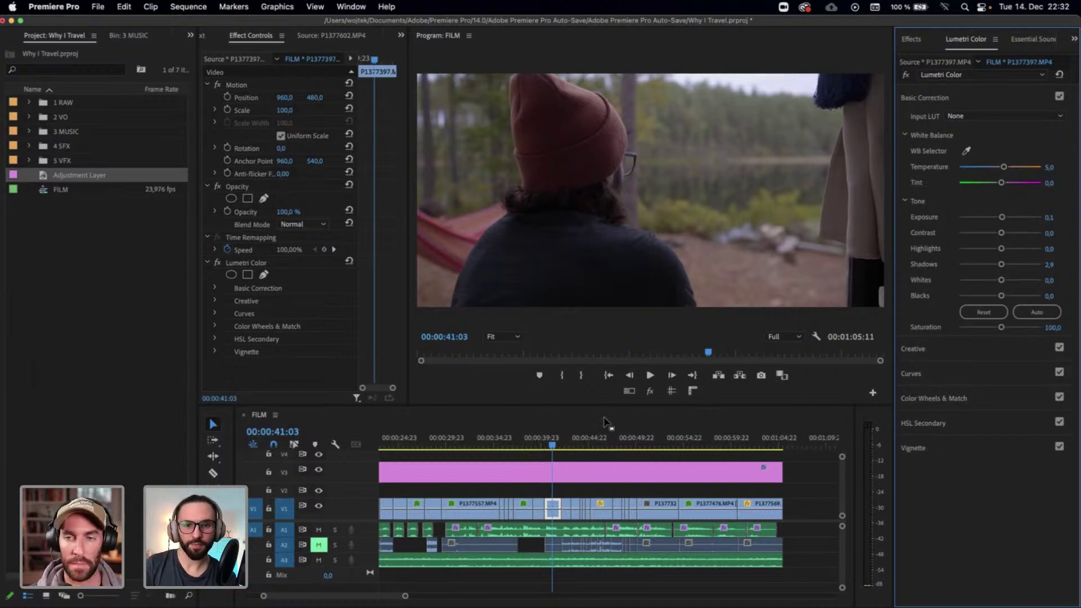
Correct the red-beanie driving clip near 00:00:43:17 with shadows of about 22 and a temperature of -2.5
left_click_drag(558, 444, 578, 445)
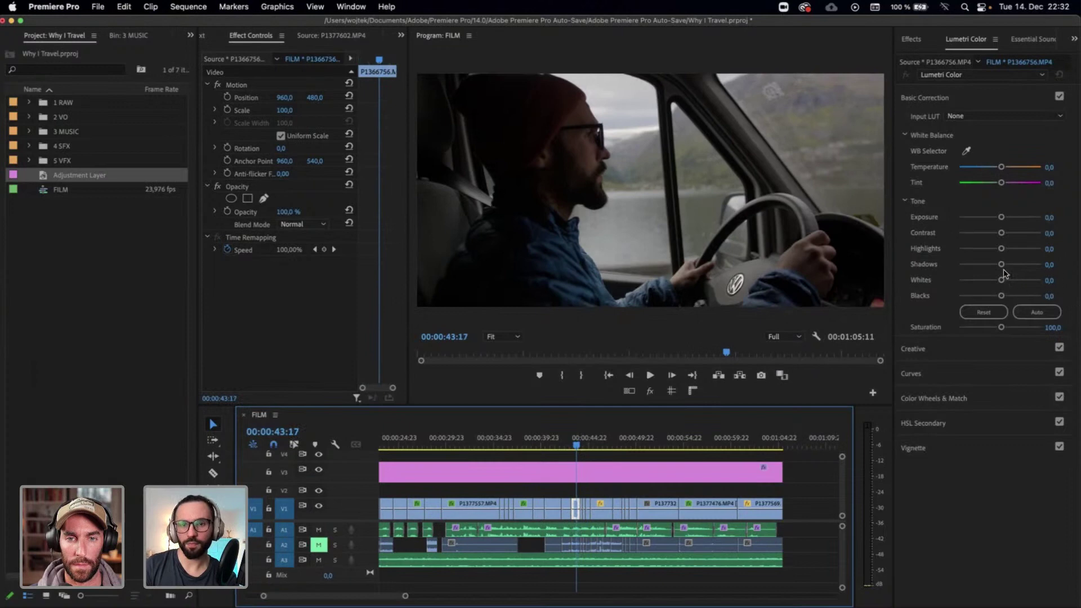
left_click_drag(1003, 270, 1011, 269)
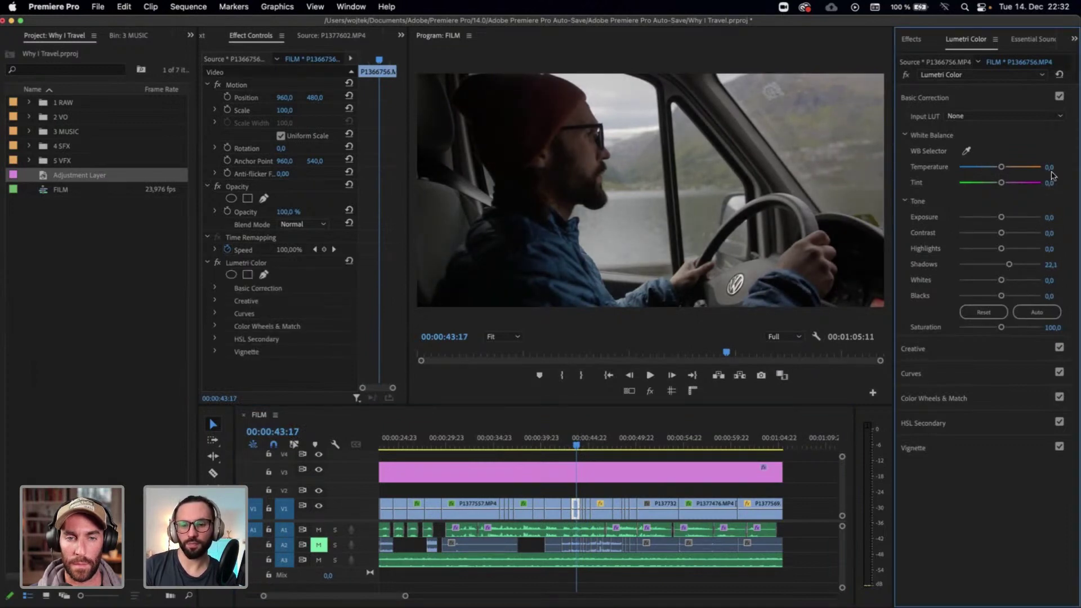
left_click(1049, 167)
type("-2,5")
key("Return")
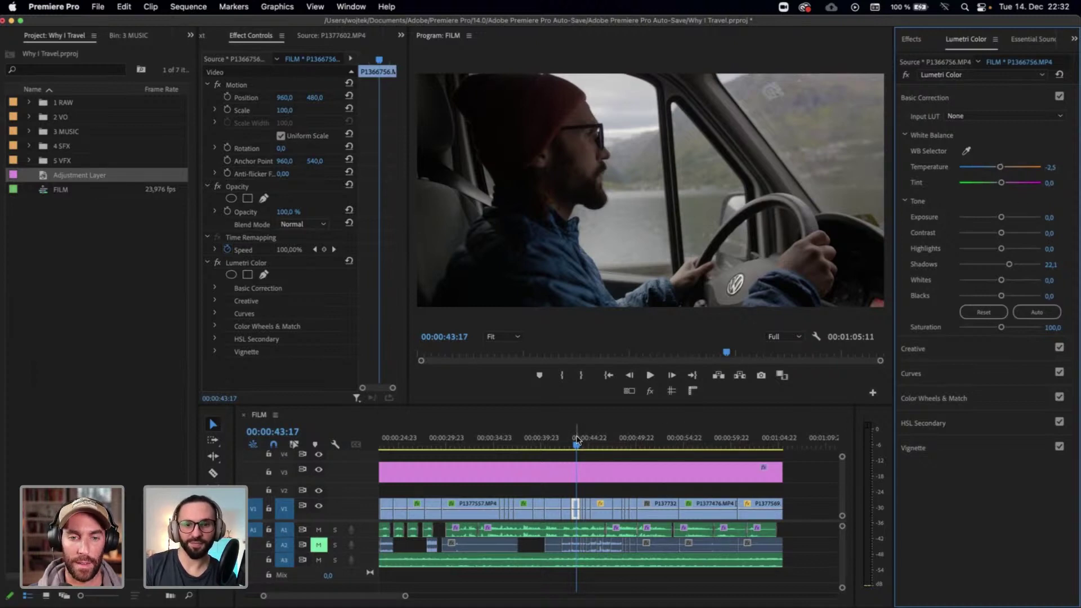
Raise the exposure of the same driving clip at 00:00:43:19 to 0.2
left_click_drag(577, 439, 597, 440)
key("equal")
key("equal")
key("equal")
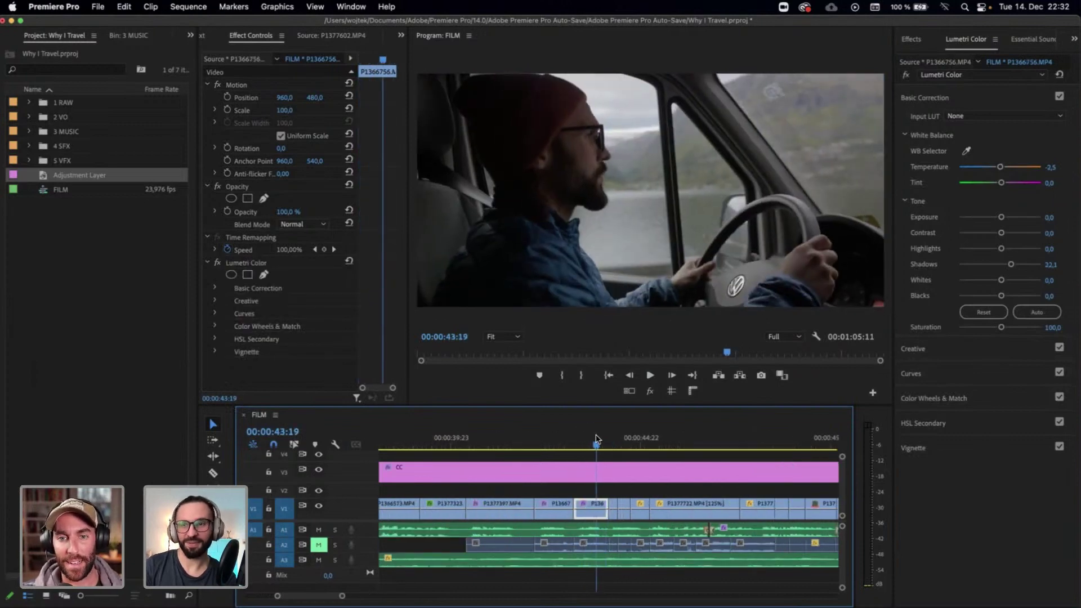
left_click(1048, 218)
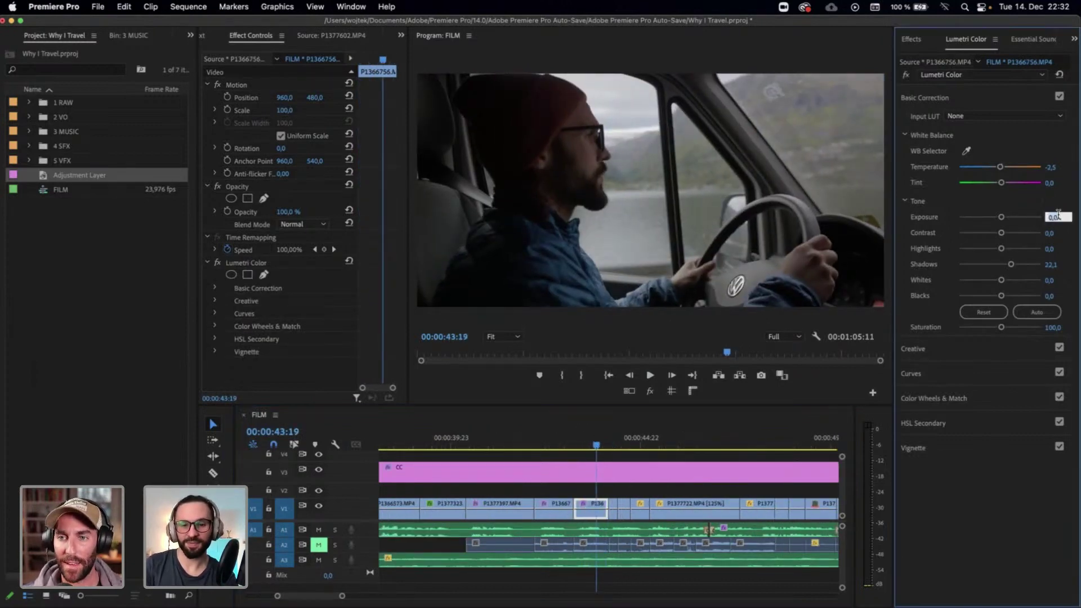
key("Up")
key("Up")
key("Up")
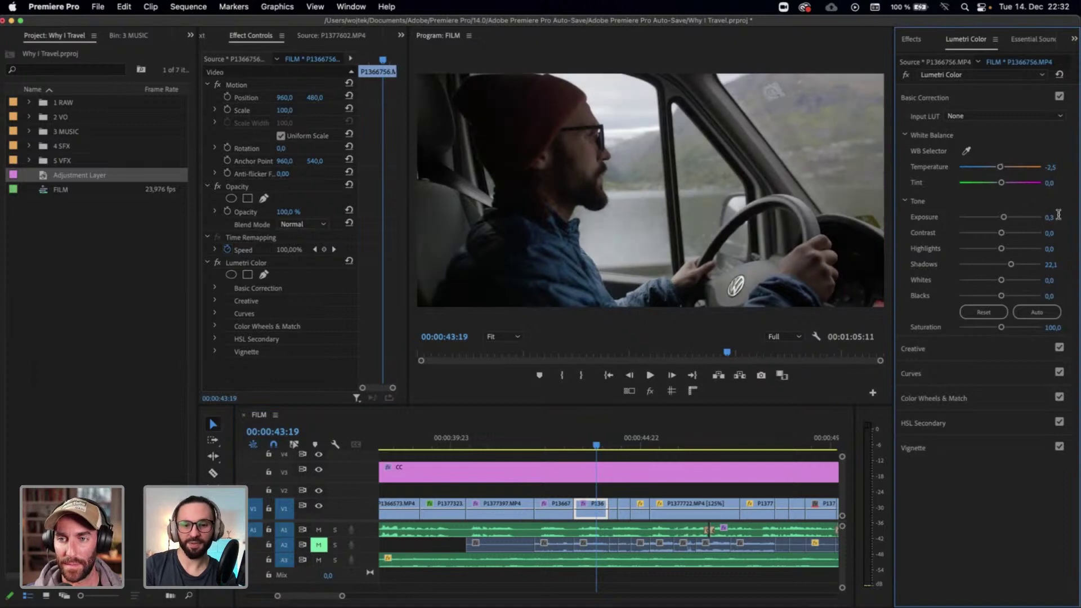
key("Return")
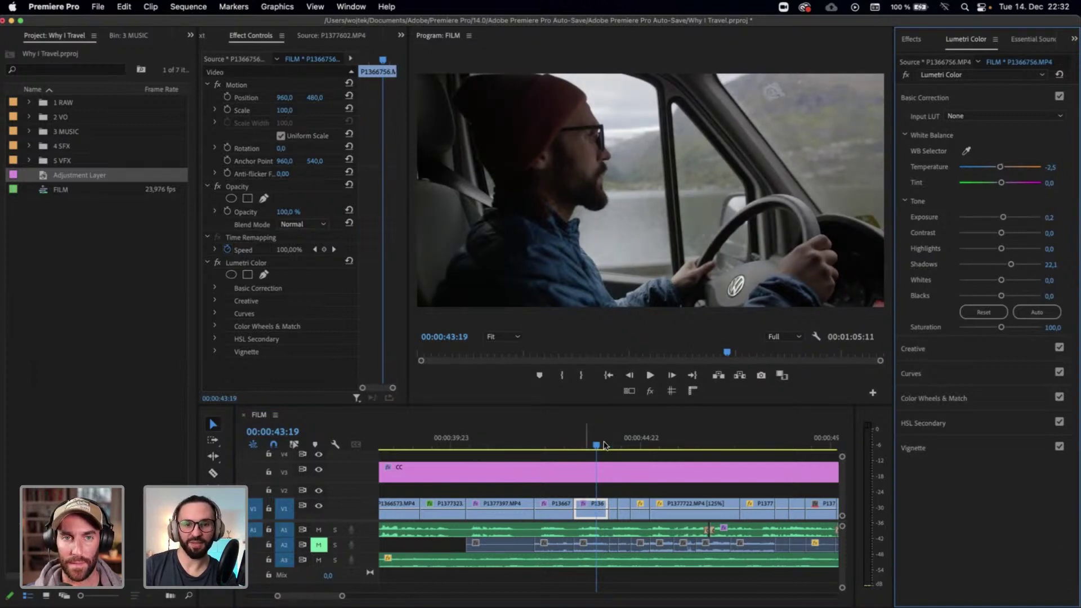
Correct the grey-hoodie driving clip at 00:00:44:05 with shadows of about 19 and highlights of about -10
left_click(620, 445)
left_click_drag(620, 445, 613, 446)
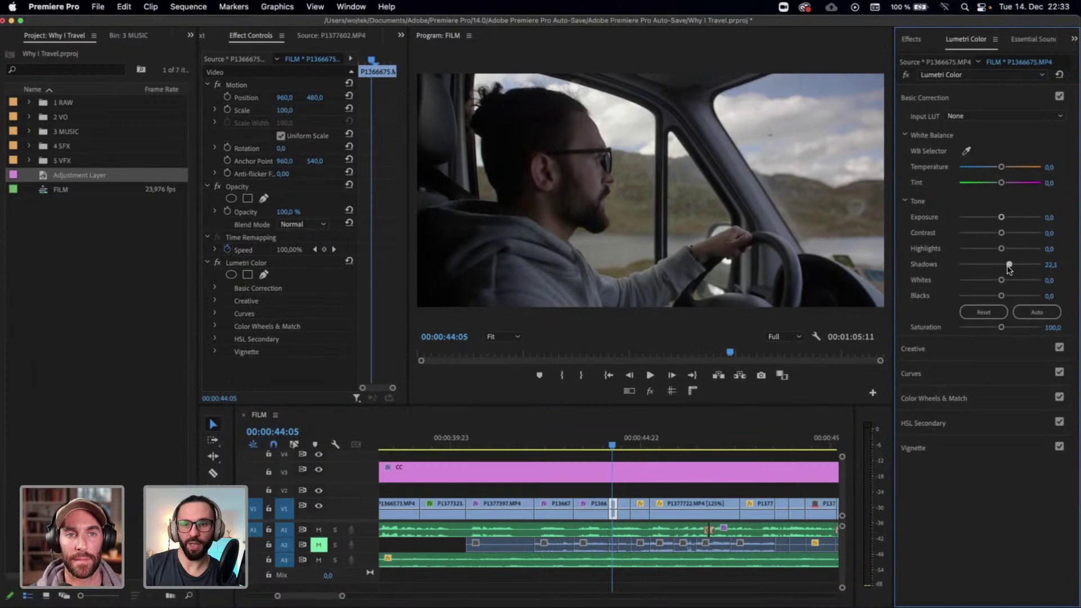
left_click_drag(1007, 267, 995, 249)
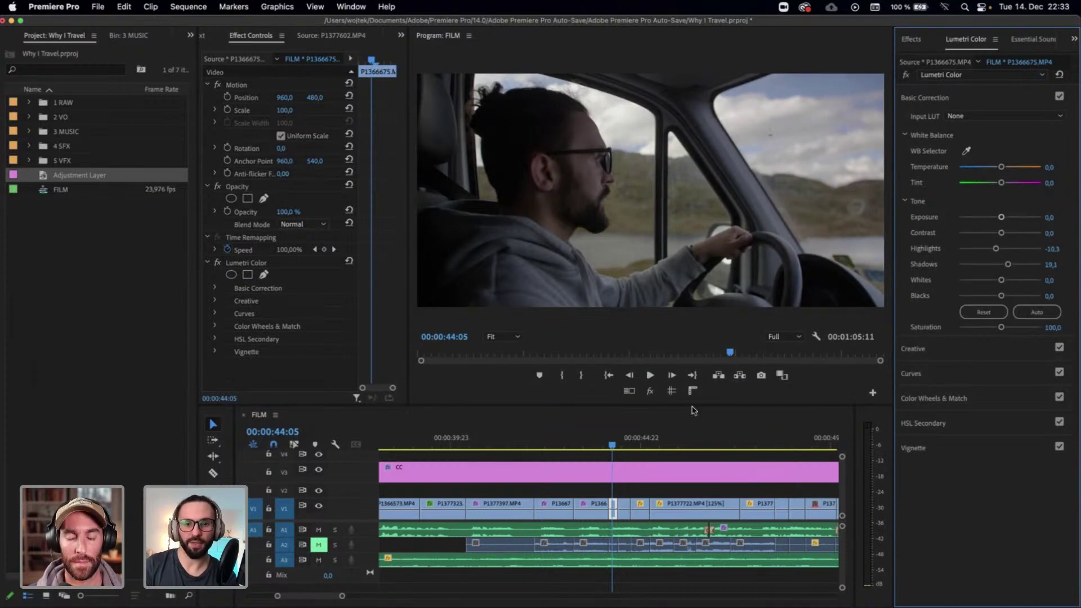
Correct the blue-jacket driving clip at 00:00:44:14 with highlights of about -15 and whites of about 2.5
left_click(626, 442)
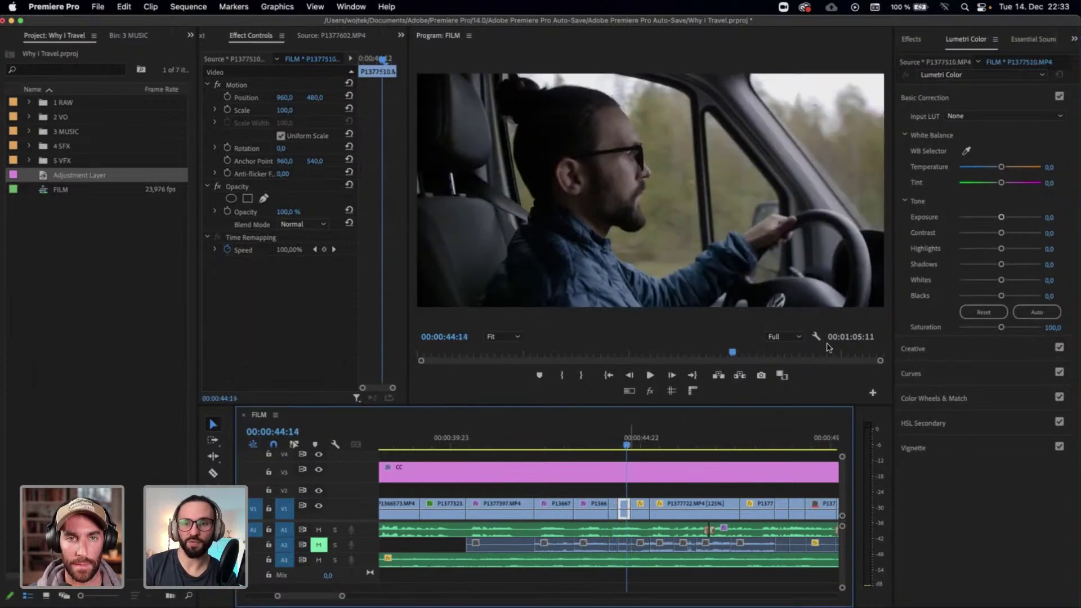
left_click(996, 251)
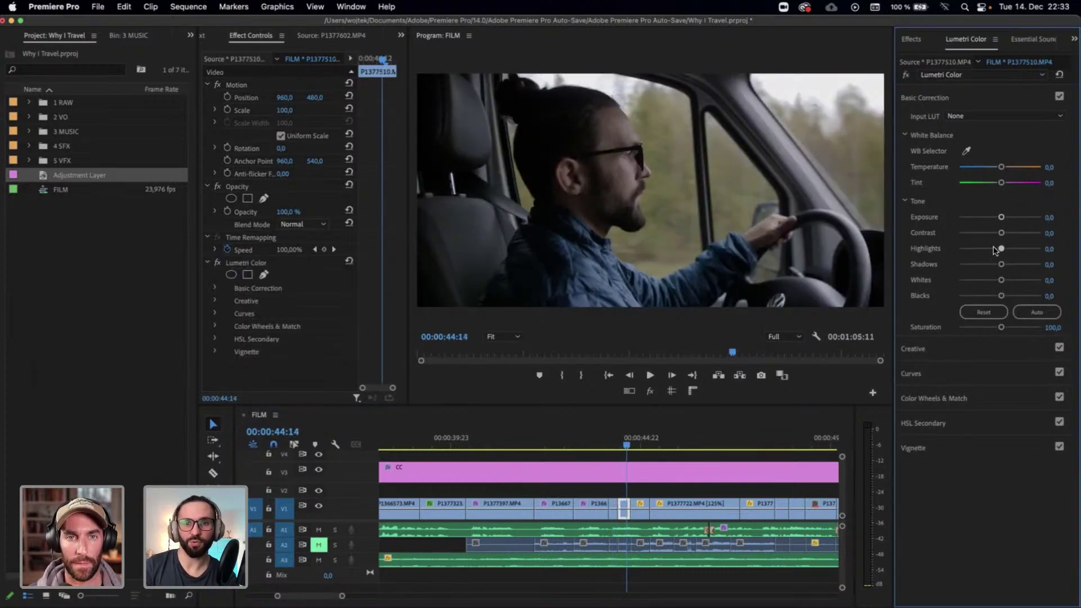
left_click_drag(995, 250, 1002, 282)
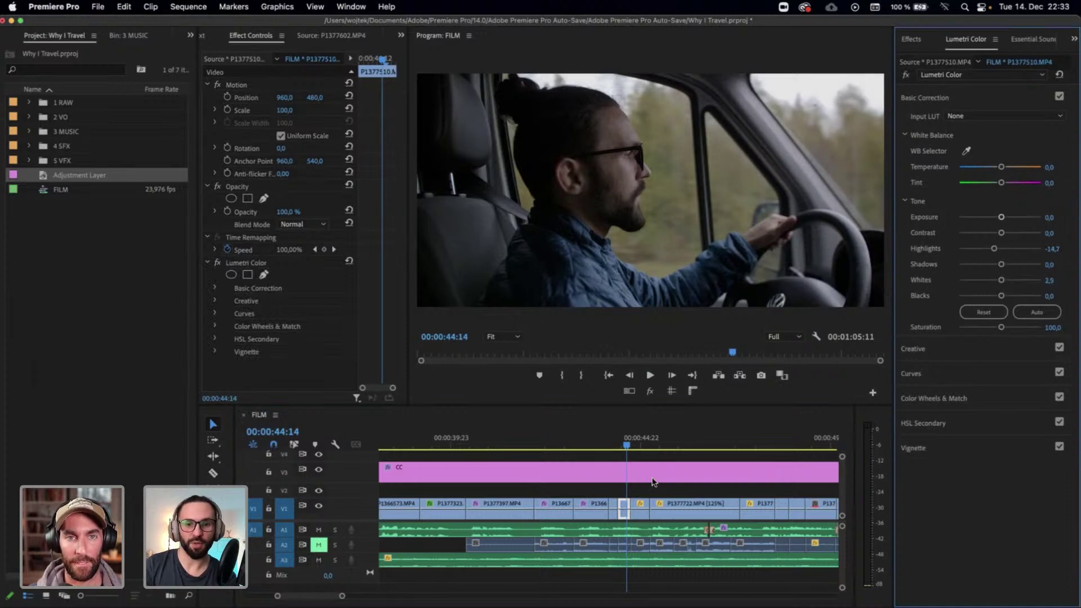
Correct the T-shirt driving clip at 00:00:44:23 with highlights of about -22 and shadows of about 15, and play the footage that follows
left_click(642, 442)
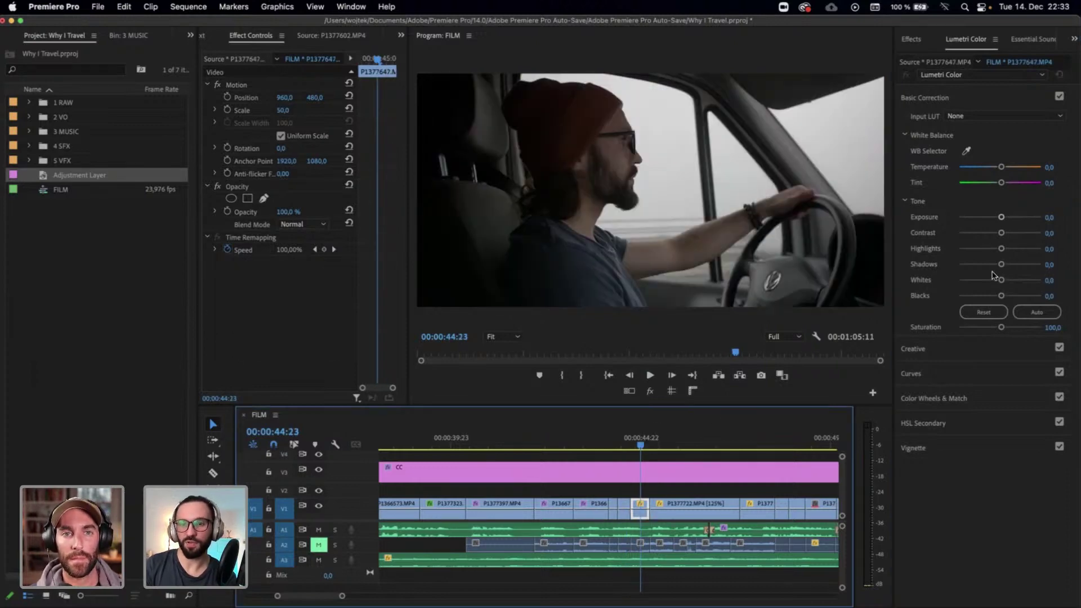
left_click_drag(1000, 248, 1011, 268)
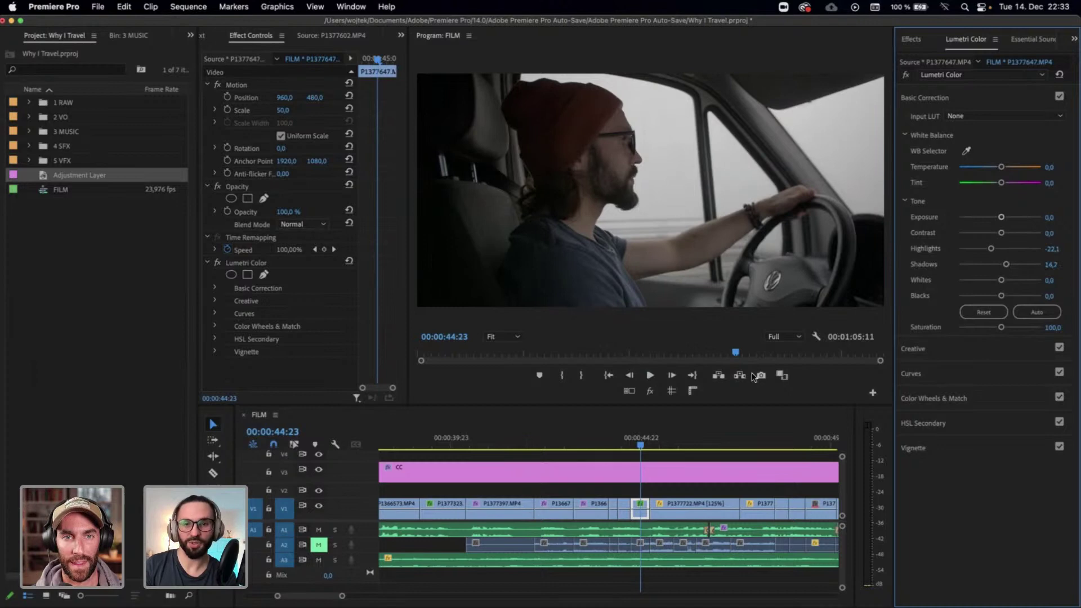
left_click(647, 438)
key("space")
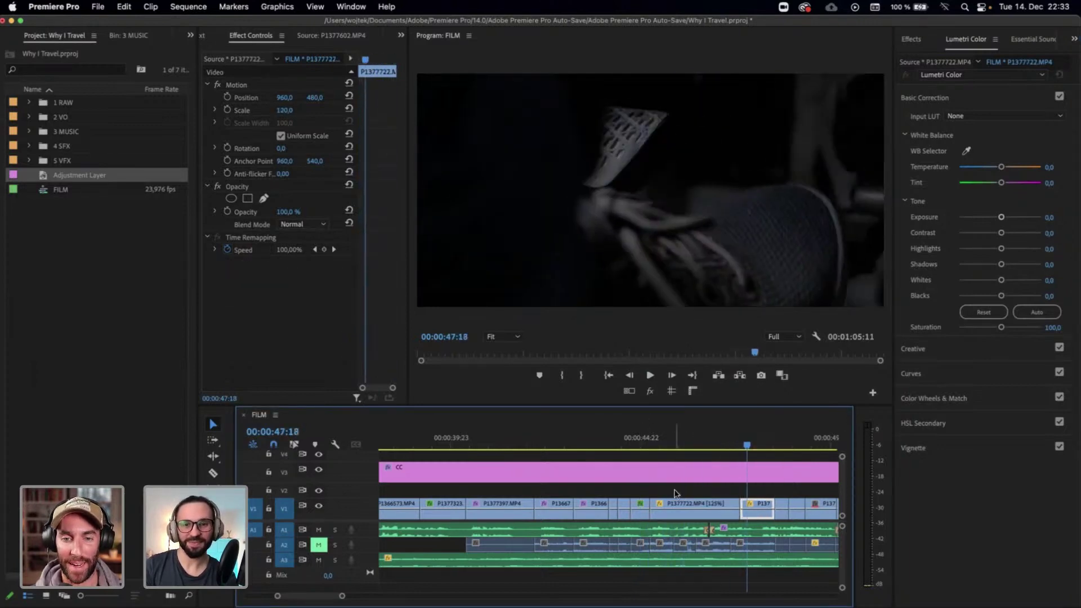
Correct the first forest walking clip at 00:00:48:18 with a temperature of -5 and shadows of about 16
scroll(647, 451, "right", 3)
left_click(630, 444)
left_click_drag(639, 444, 657, 445)
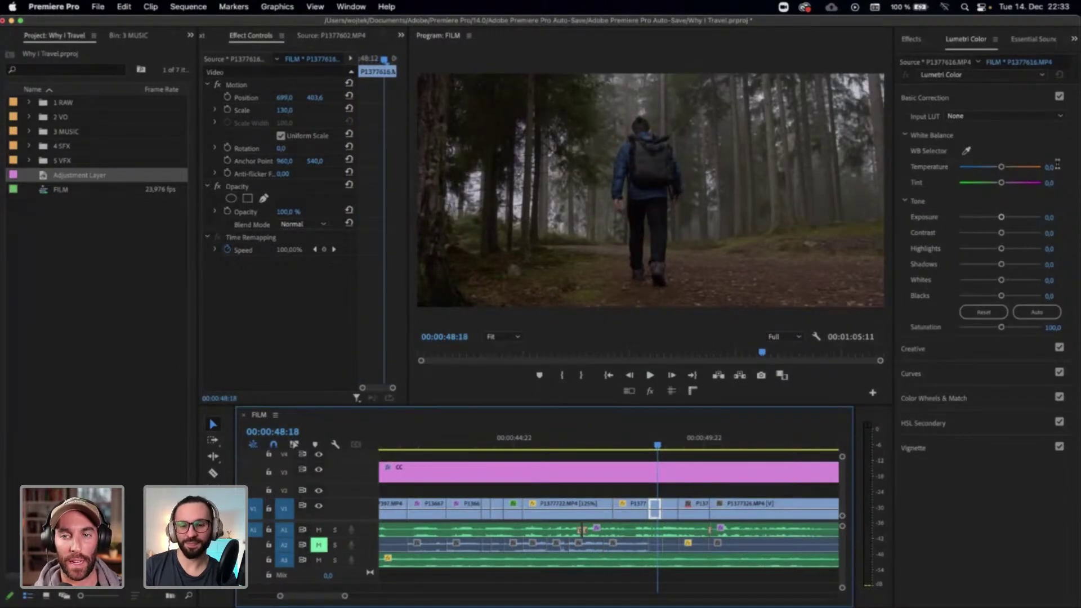
left_click(1051, 167)
type("-2,5")
key("BackSpace")
key("BackSpace")
key("BackSpace")
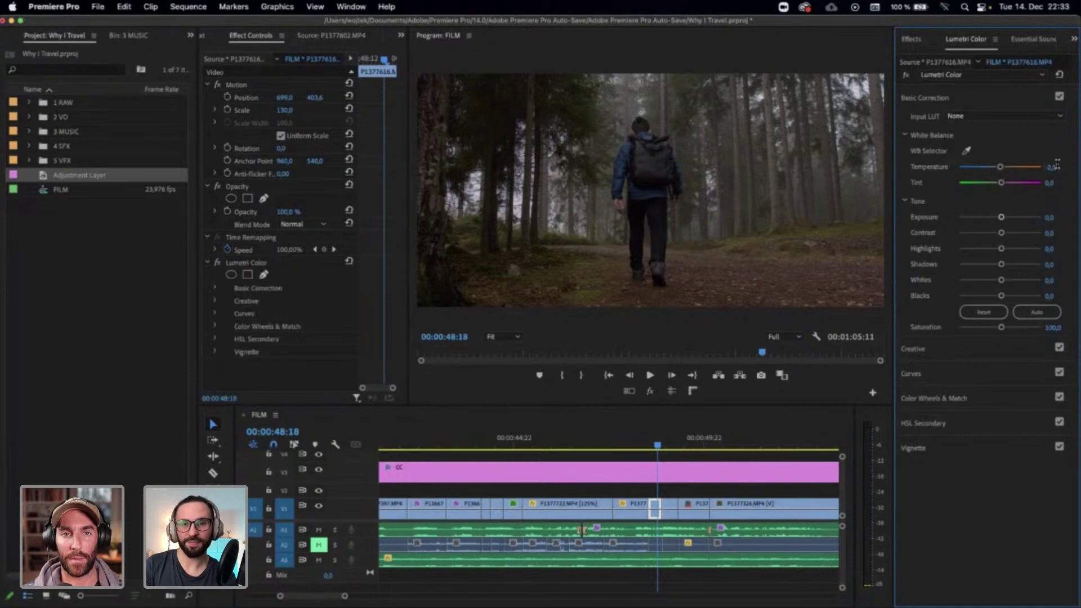
type("5")
key("Return")
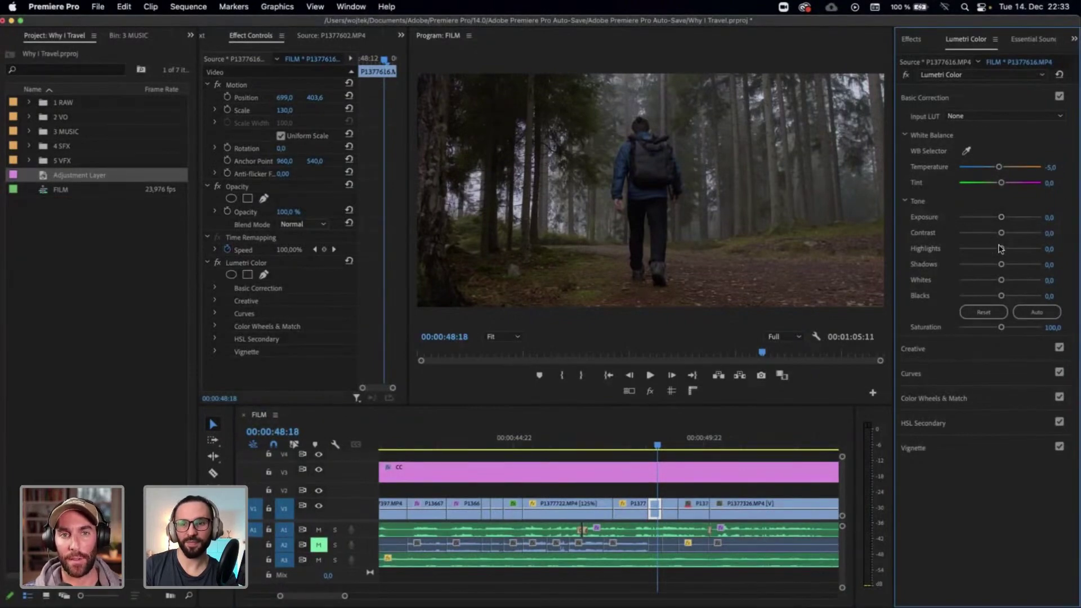
left_click_drag(1001, 264, 1008, 268)
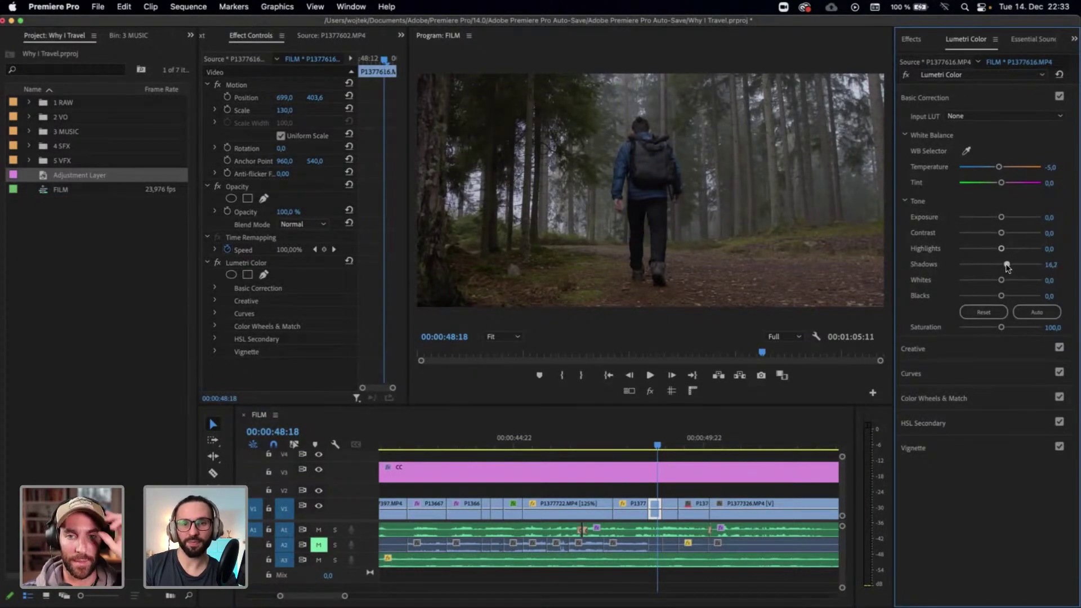
Raise the second forest walking clip's shadows to about 7 and set the temperature of the foggy blue-jacket clip at 00:00:49:15 to 2.5
left_click(664, 444)
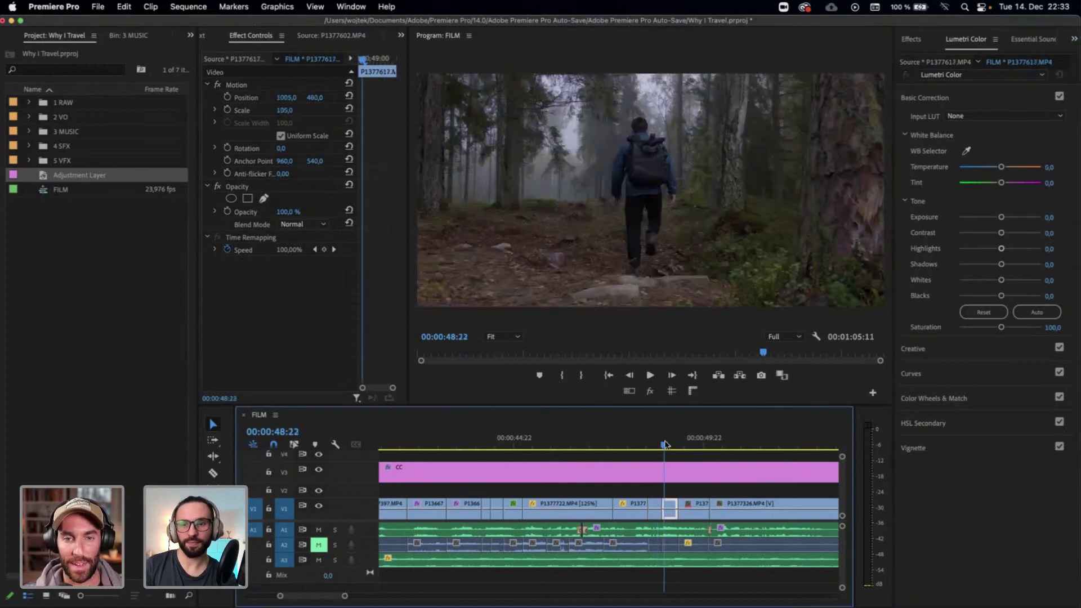
left_click_drag(1001, 264, 1003, 264)
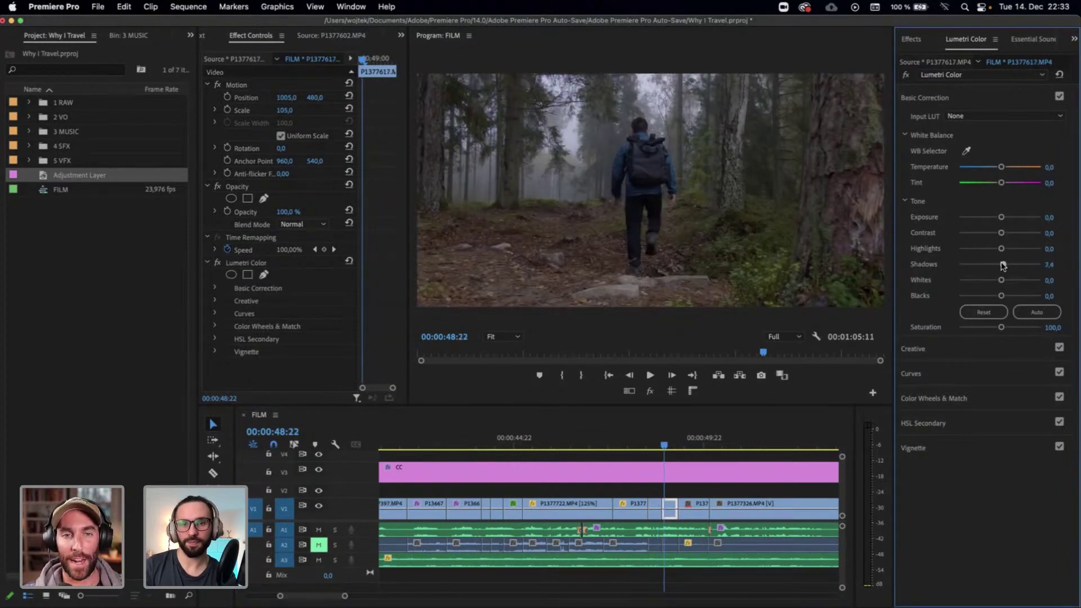
left_click_drag(664, 445, 691, 439)
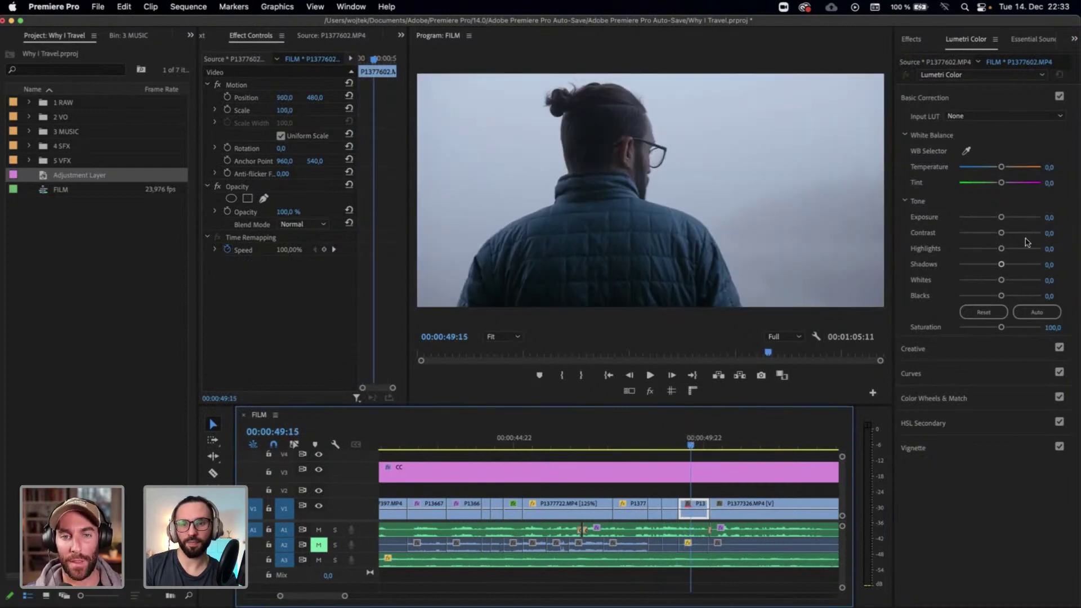
left_click(1049, 167)
type("2,5")
key("Return")
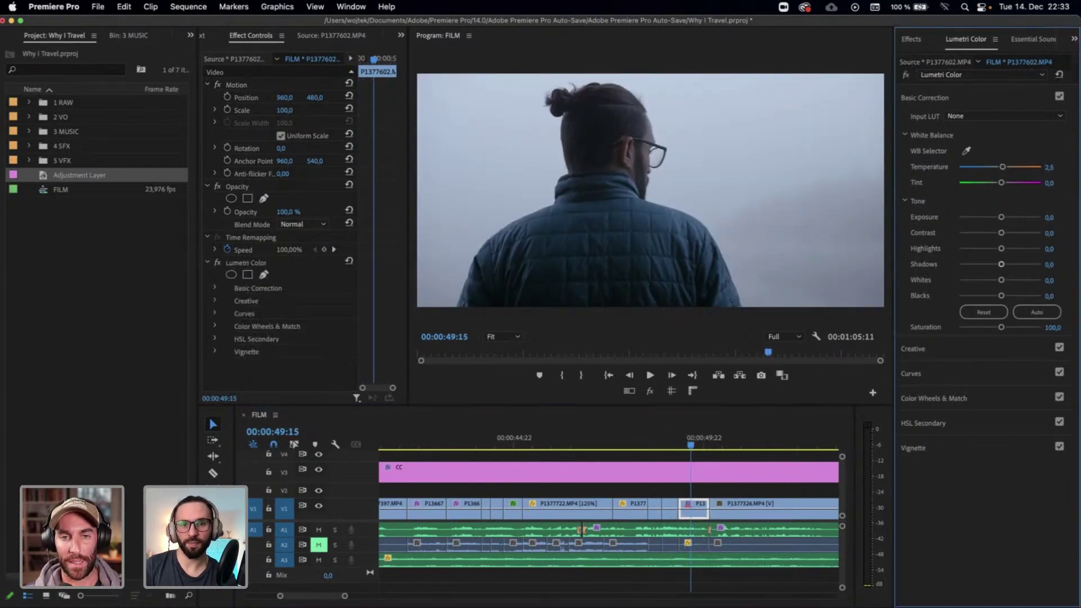
Shift the vertical position of the van dining clip near 00:00:52:17 to about 433
left_click_drag(698, 446, 745, 448)
scroll(744, 448, "right", 5)
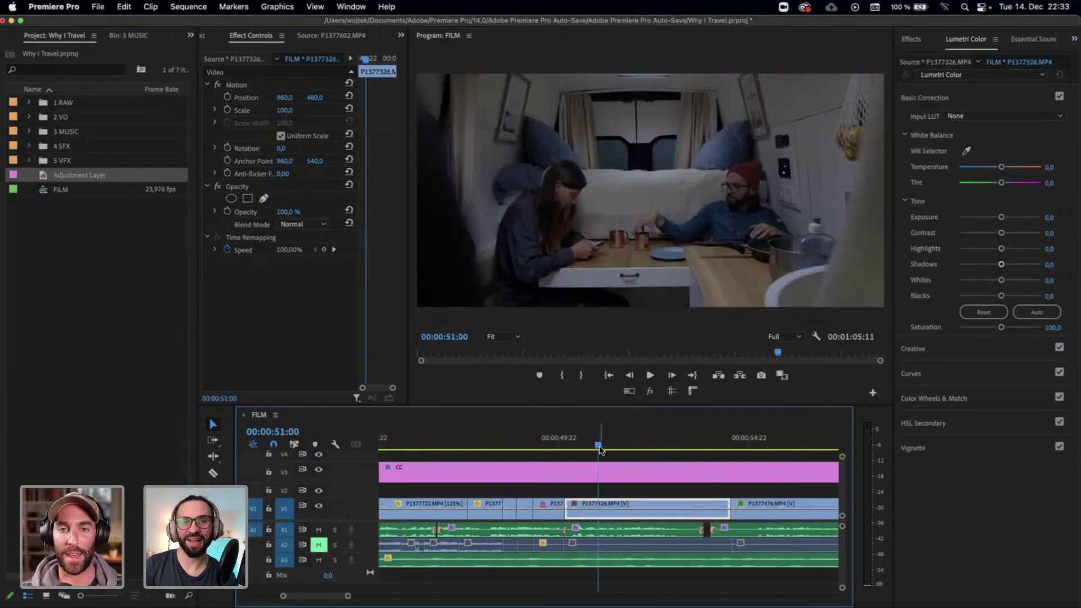
left_click_drag(600, 446, 671, 454)
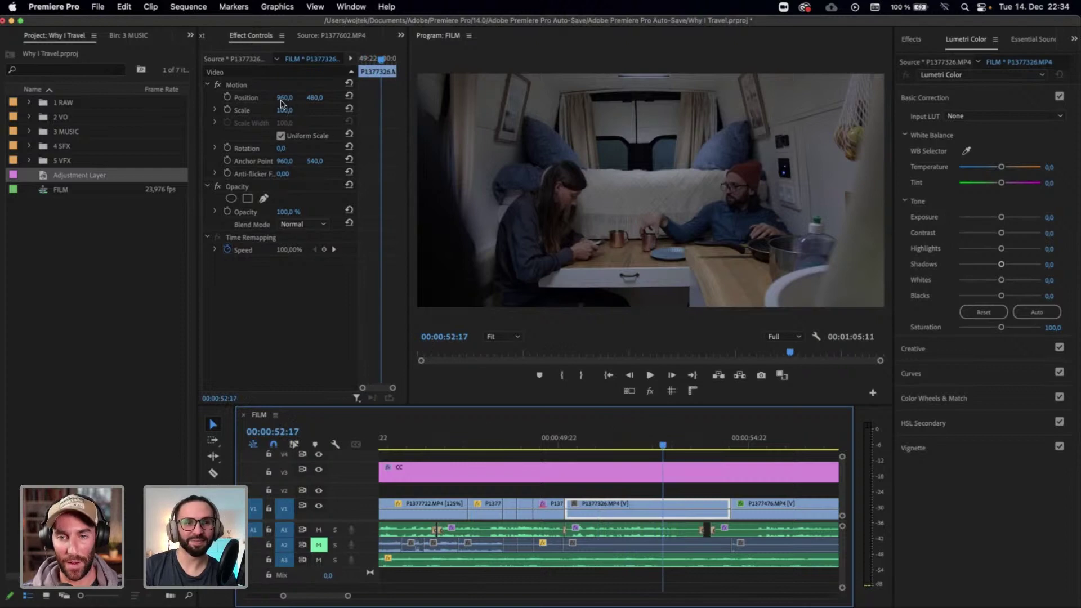
left_click(272, 84)
left_click_drag(315, 103, 289, 103)
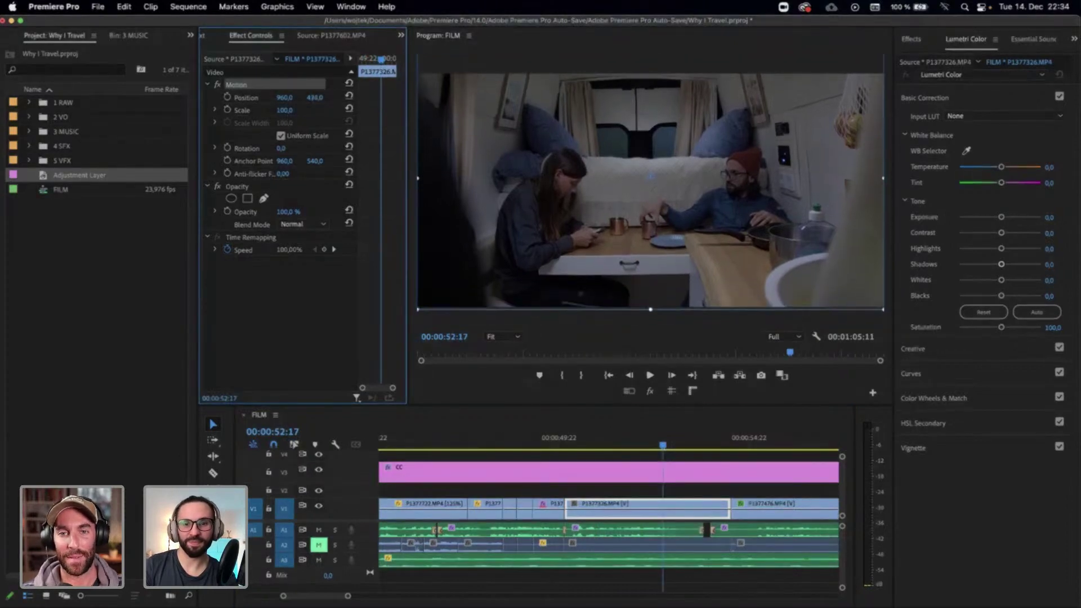
Correct the seated red-beanie clip at 00:00:55:02 with shadows of about 43, highlights of about 21 and whites of about 19
left_click(755, 438)
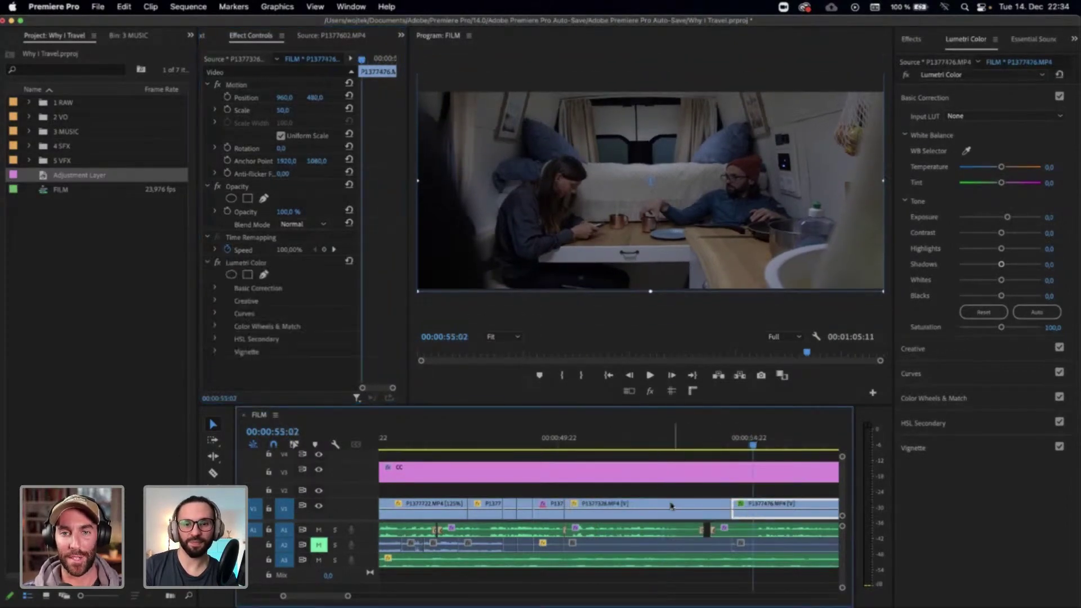
key("minus")
key("minus")
key("minus")
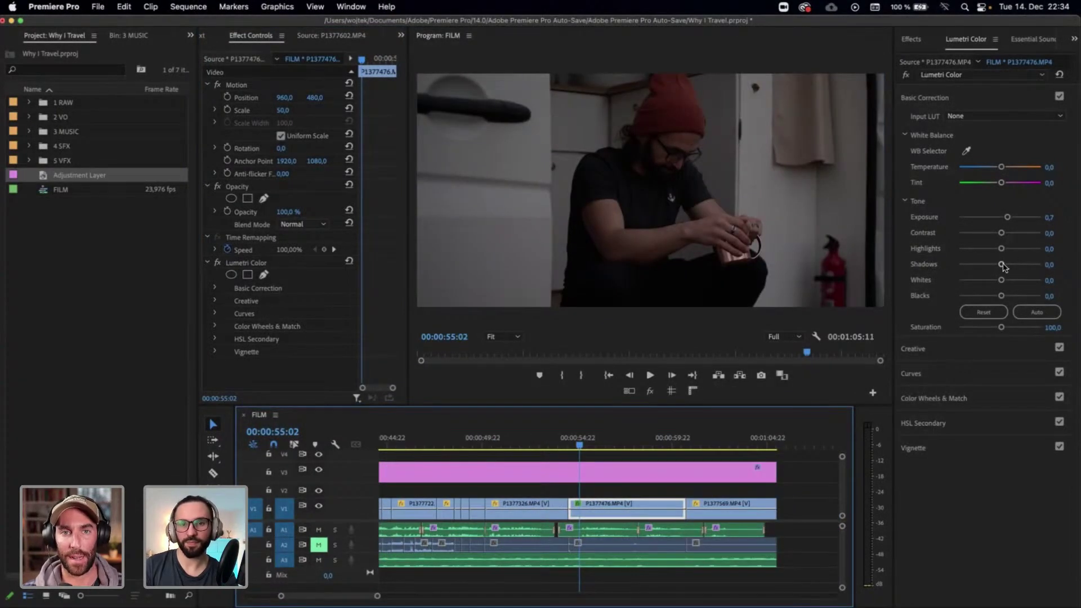
left_click_drag(1002, 265, 1016, 264)
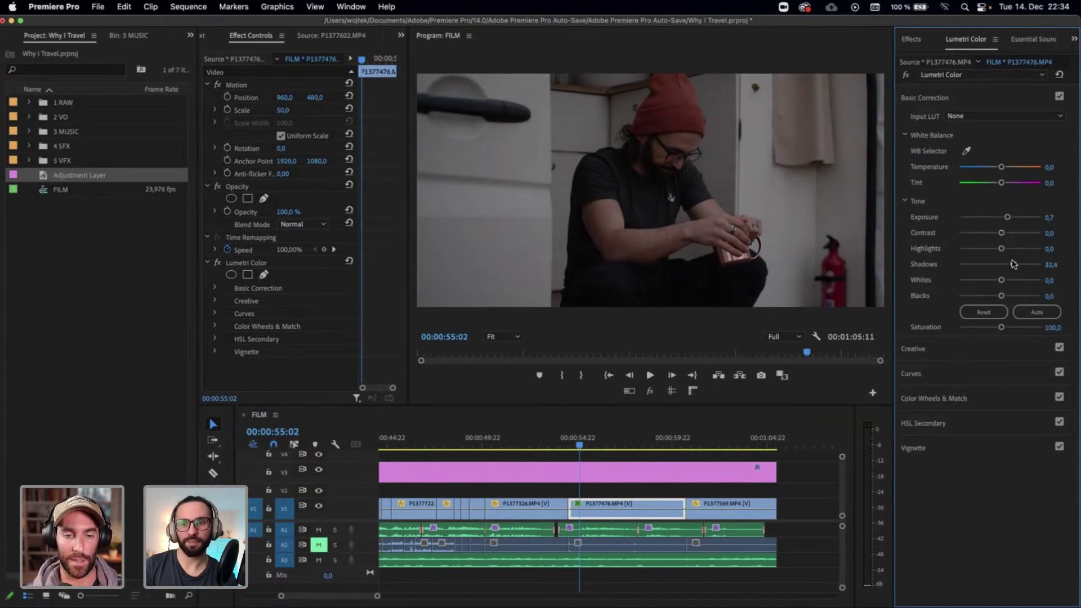
left_click_drag(1001, 248, 1018, 268)
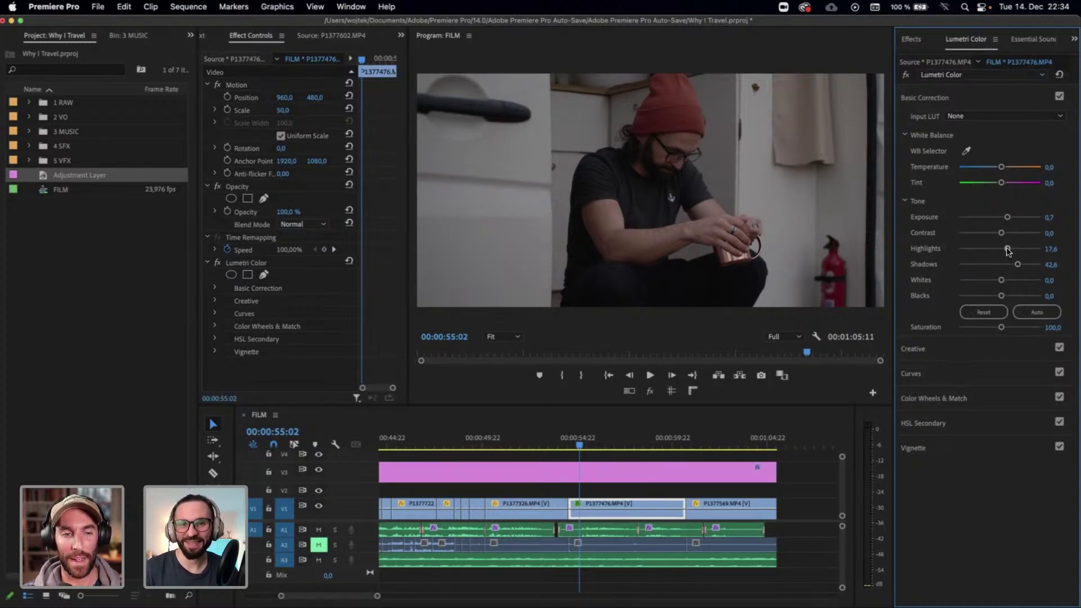
left_click_drag(1007, 249, 1007, 281)
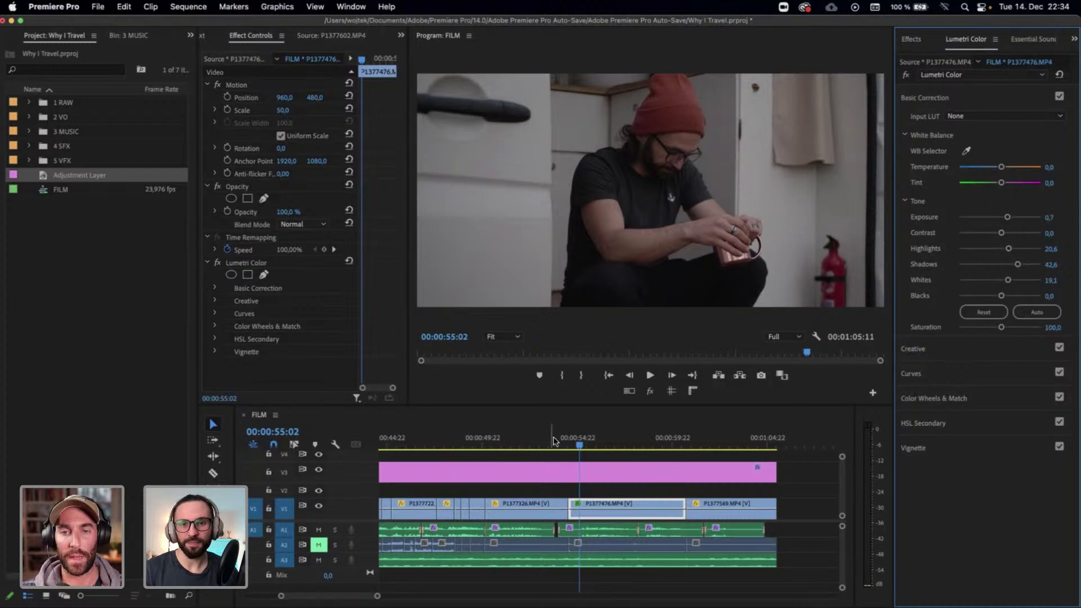
Set the van dining clip near 00:00:54:01 to a temperature of 2.5 and an exposure of 0.2
left_click_drag(565, 442, 561, 442)
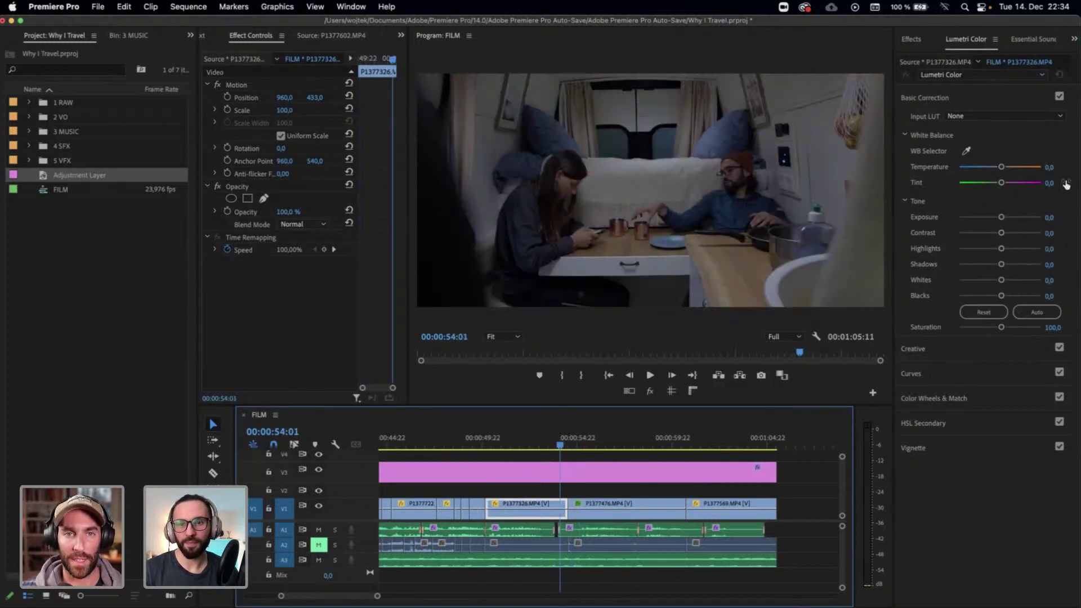
left_click(1056, 166)
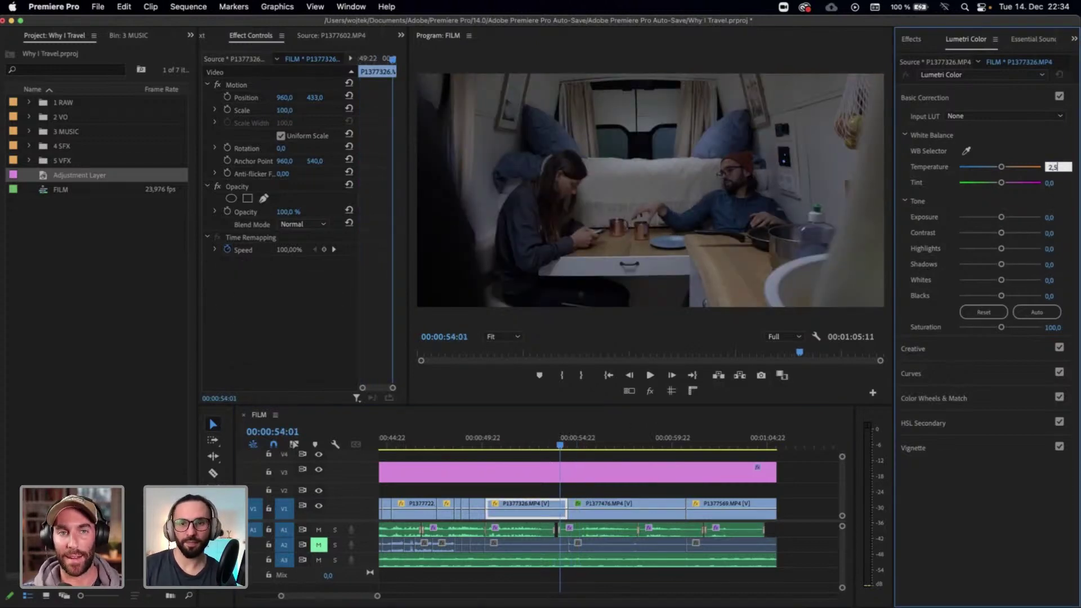
type("2,5")
key("Return")
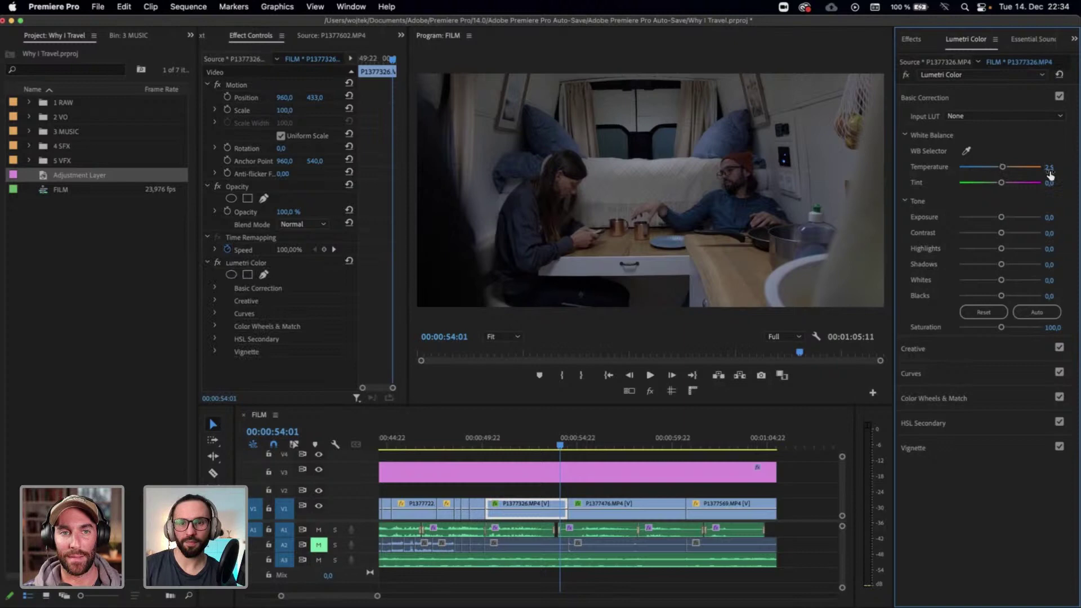
left_click(1054, 217)
key("Return")
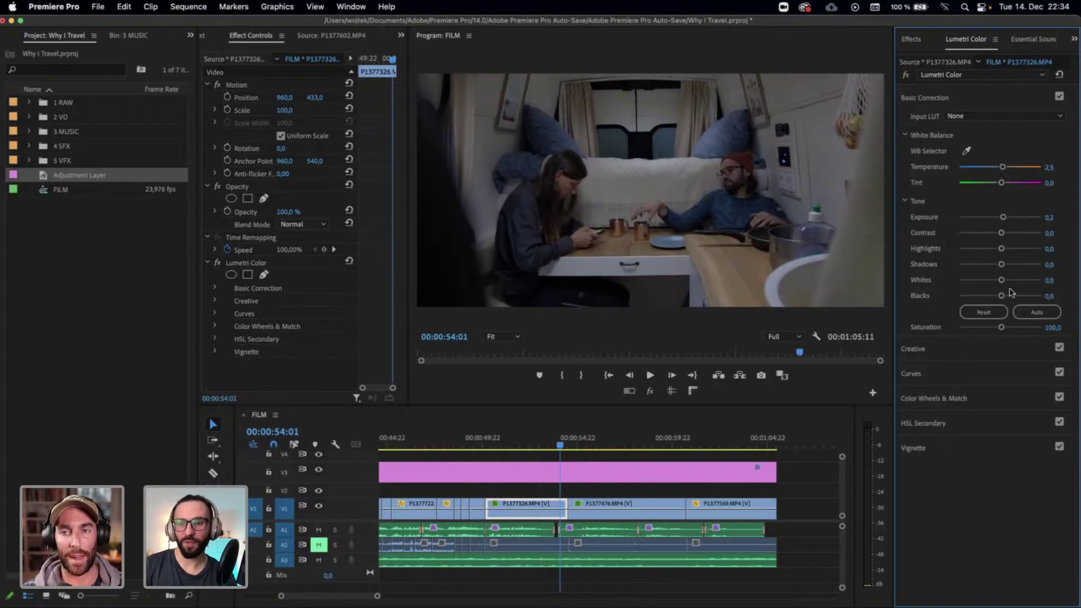
Set the van dining clip's tint to 0.5
left_click(966, 399)
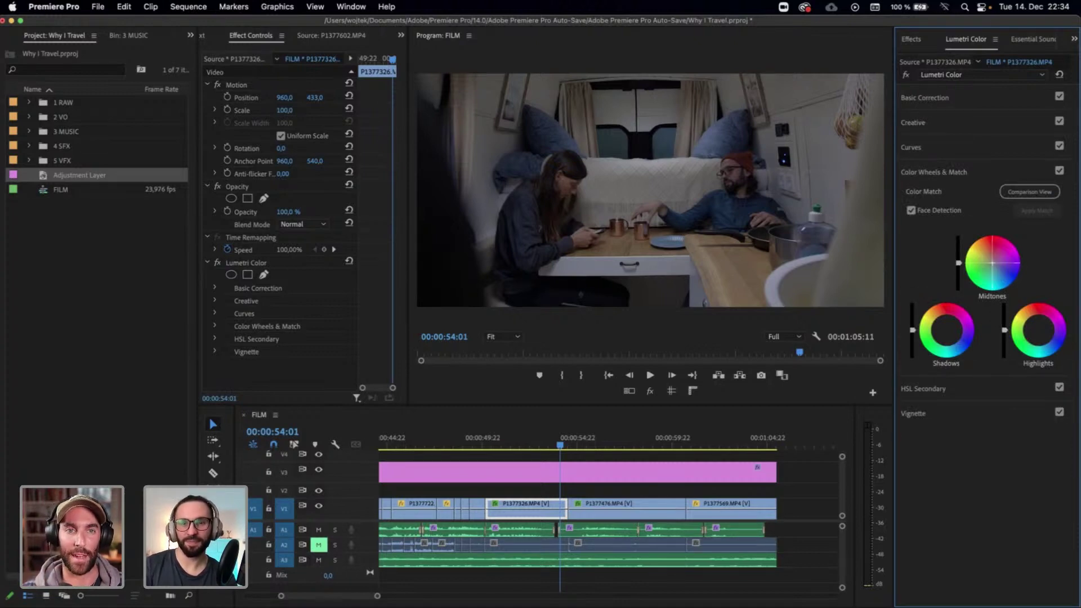
left_click(977, 101)
left_click_drag(1049, 183, 1052, 183)
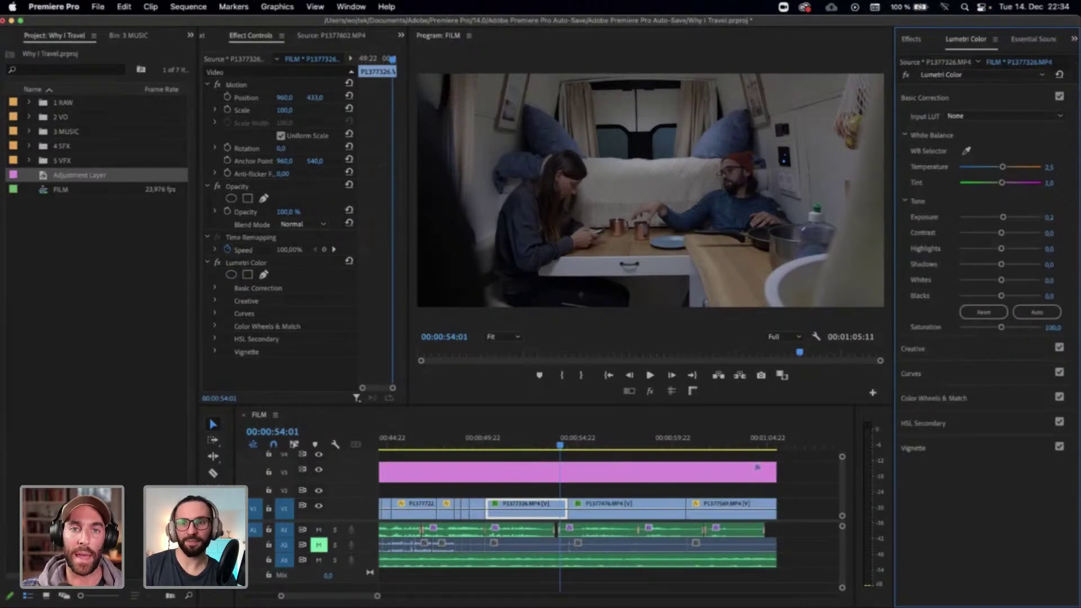
left_click(1057, 180)
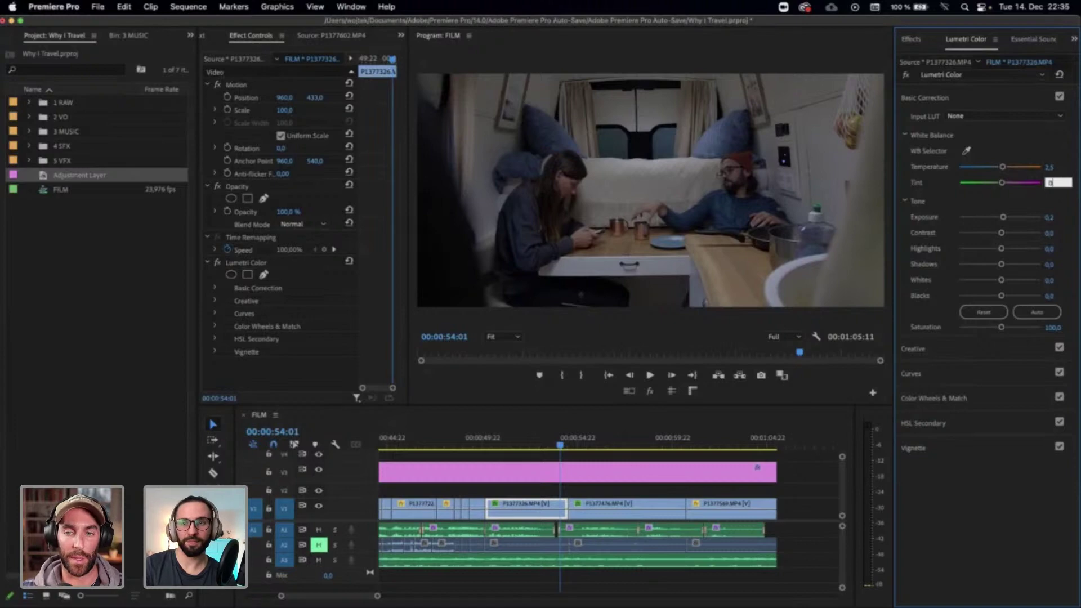
type("0,5")
key("Return")
Correct the last lake clip at 00:01:02:02 with a temperature of 2.5, shadows of about 23.5 and highlights of about 1.5
left_click_drag(563, 445, 713, 448)
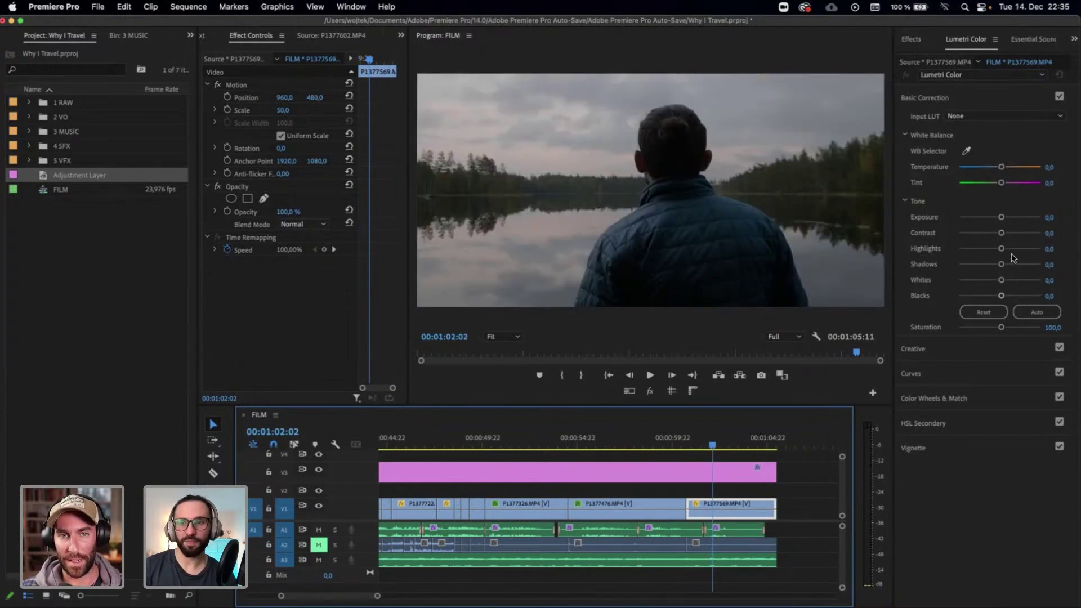
left_click(1050, 167)
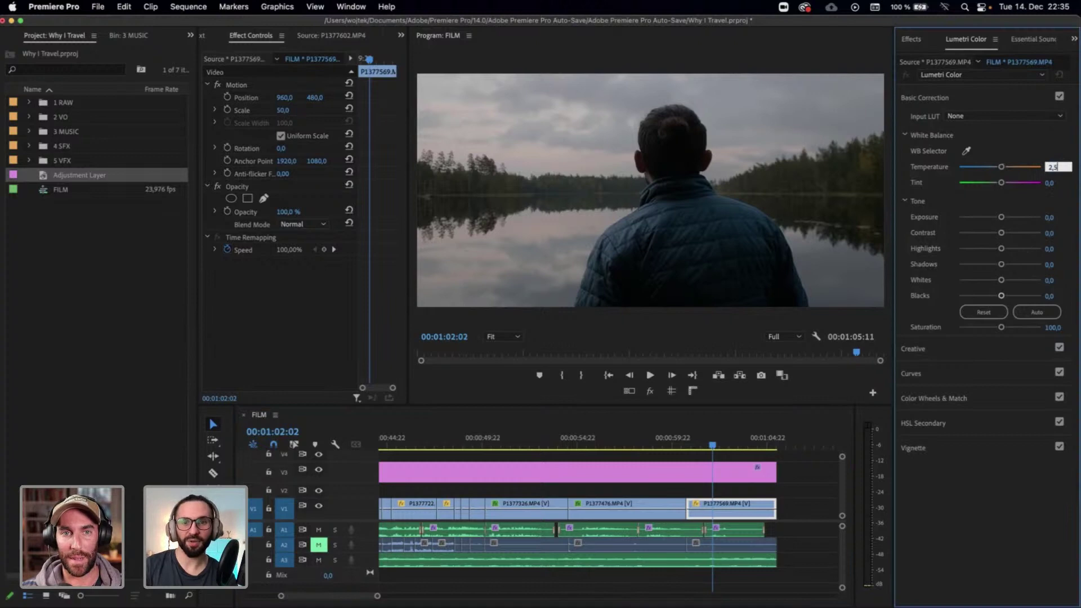
key("Return")
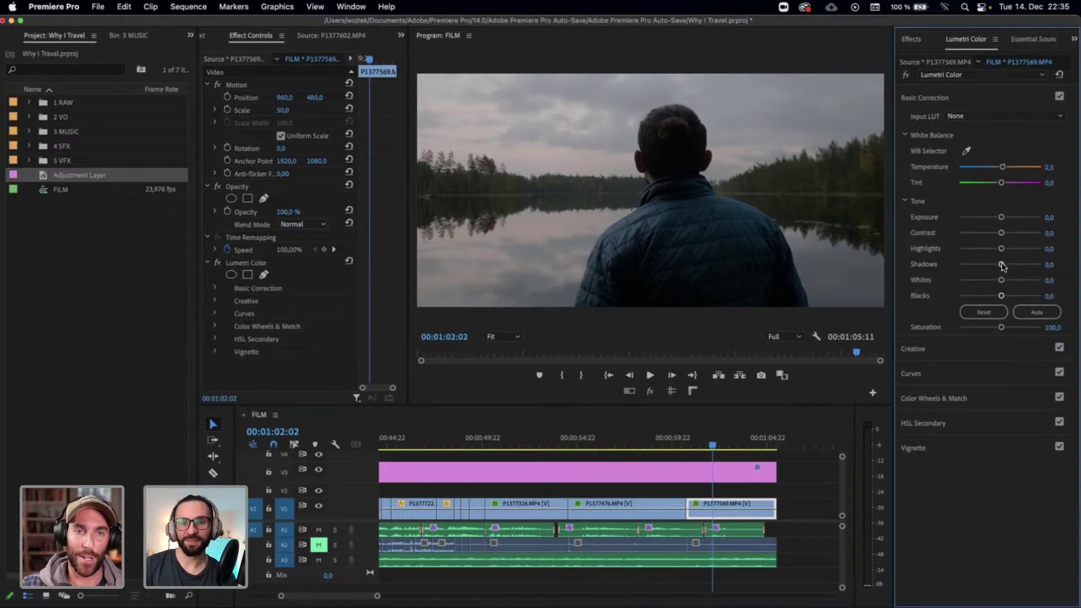
left_click_drag(1006, 266, 1001, 252)
Apply a second Lumetri Color effect to the last lake clip and give that effect a rectangular mask
left_click(247, 275)
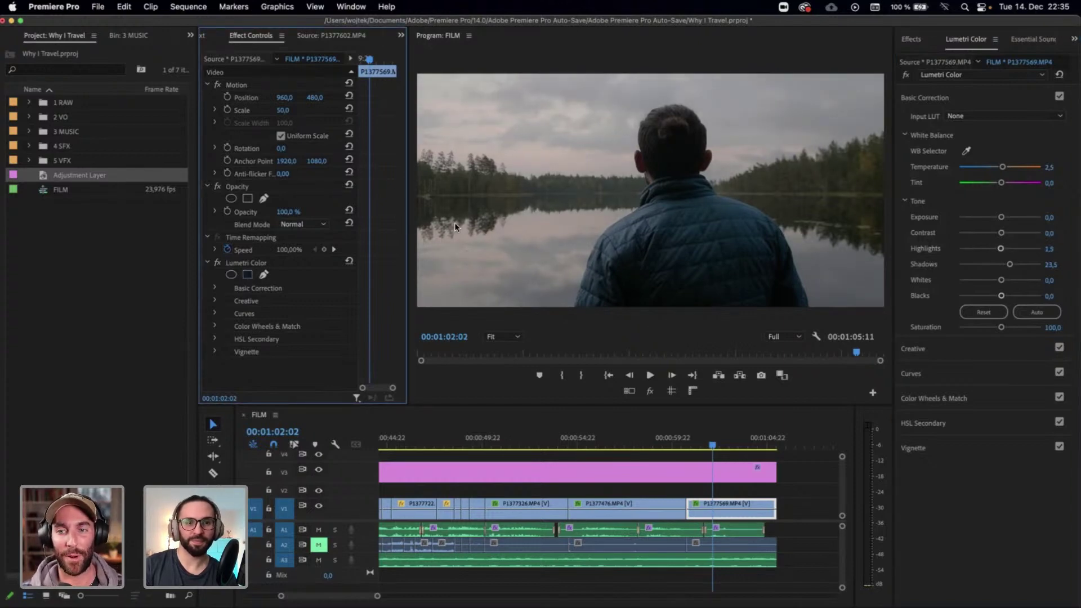
key("ctrl+z")
left_click(915, 38)
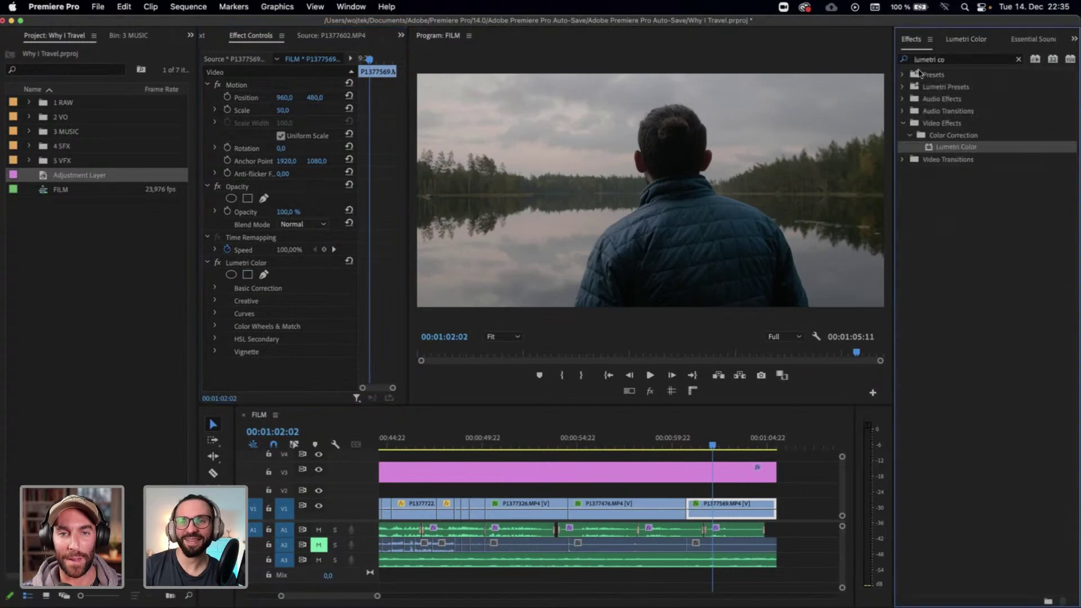
left_click_drag(957, 148, 712, 508)
scroll(283, 359, "down", 3)
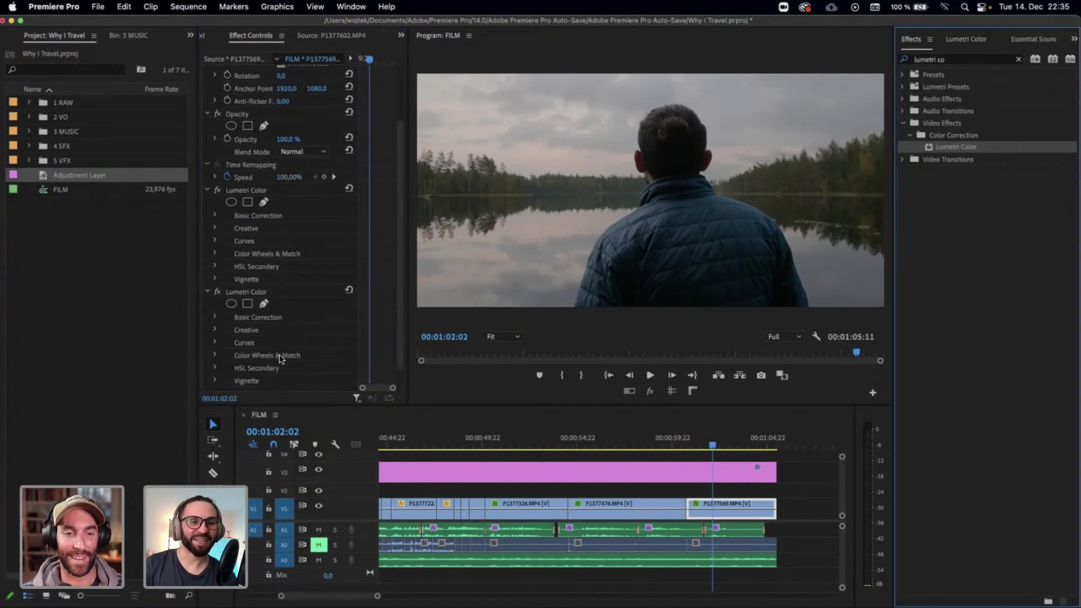
left_click(247, 304)
Reshape the mask to cover the upper-left part of the image with a diagonal edge and feather it by about 506
left_click_drag(620, 169, 613, 216)
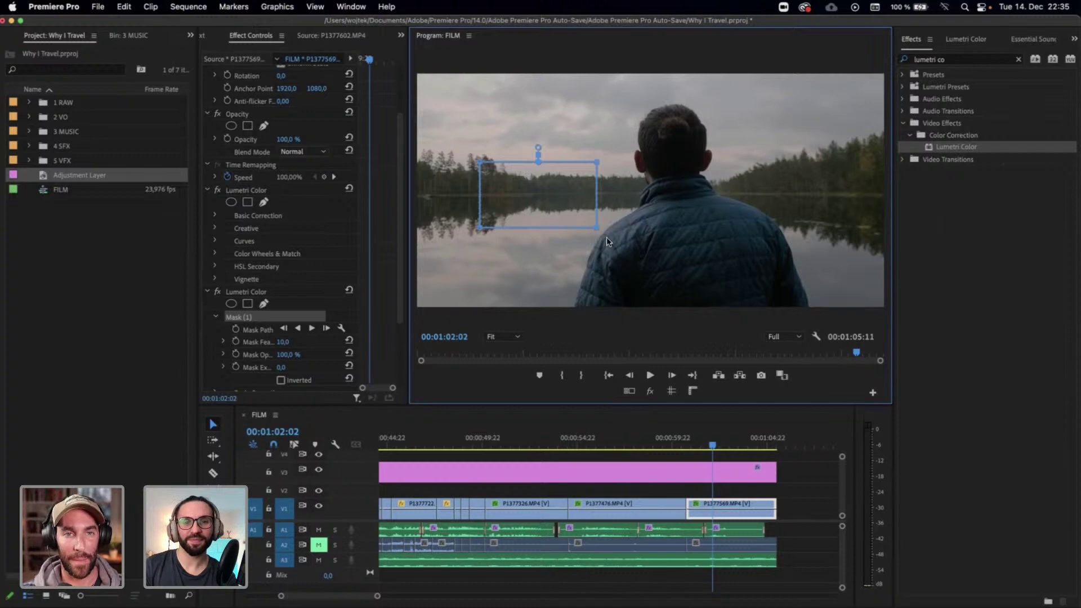
left_click_drag(601, 235, 842, 1)
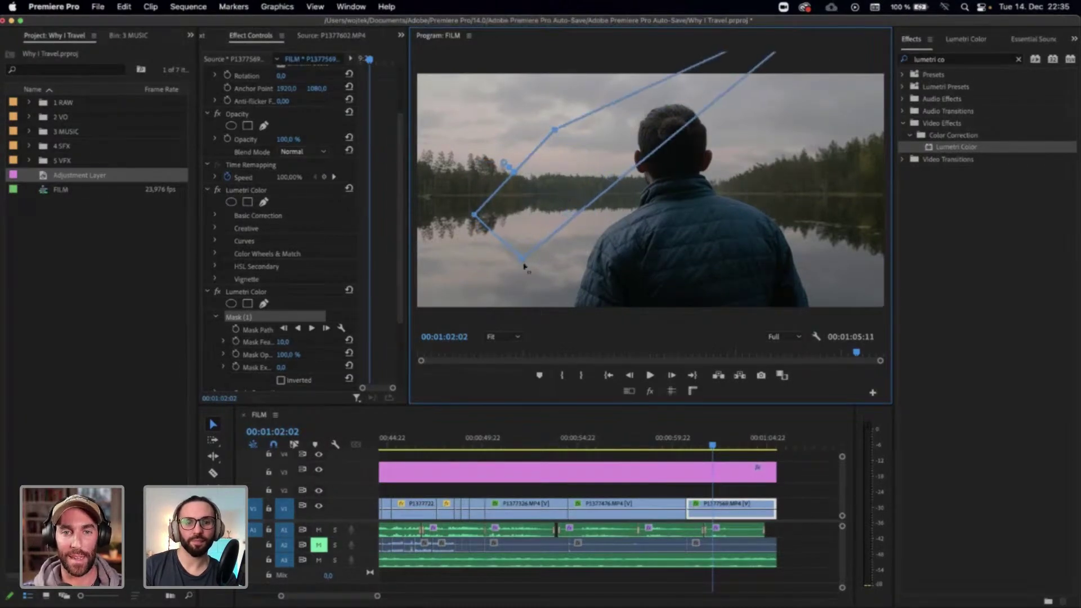
left_click_drag(525, 260, 376, 431)
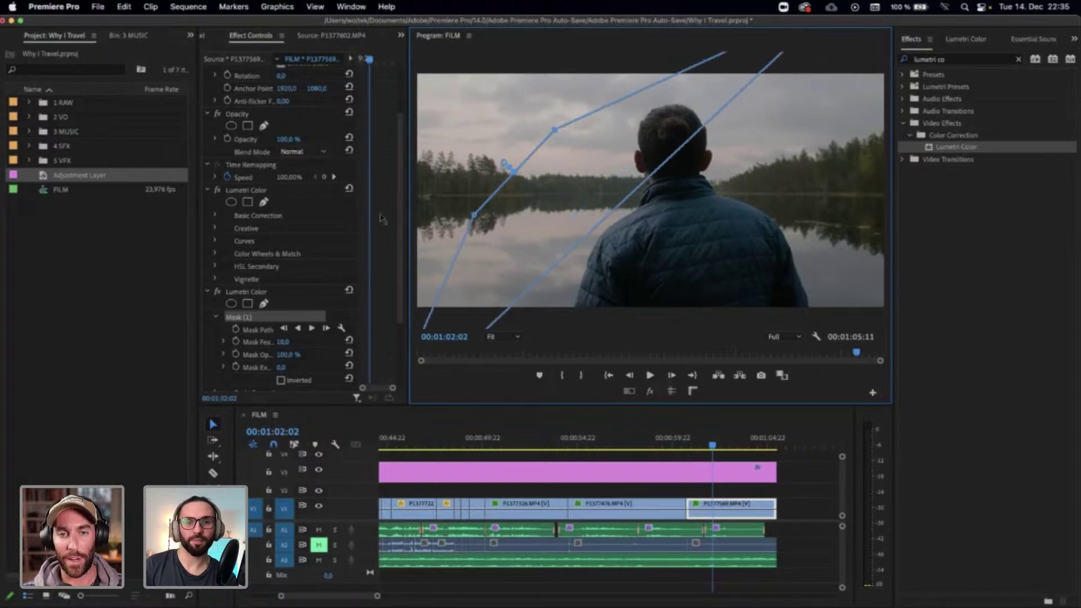
left_click_drag(527, 115, 299, 5)
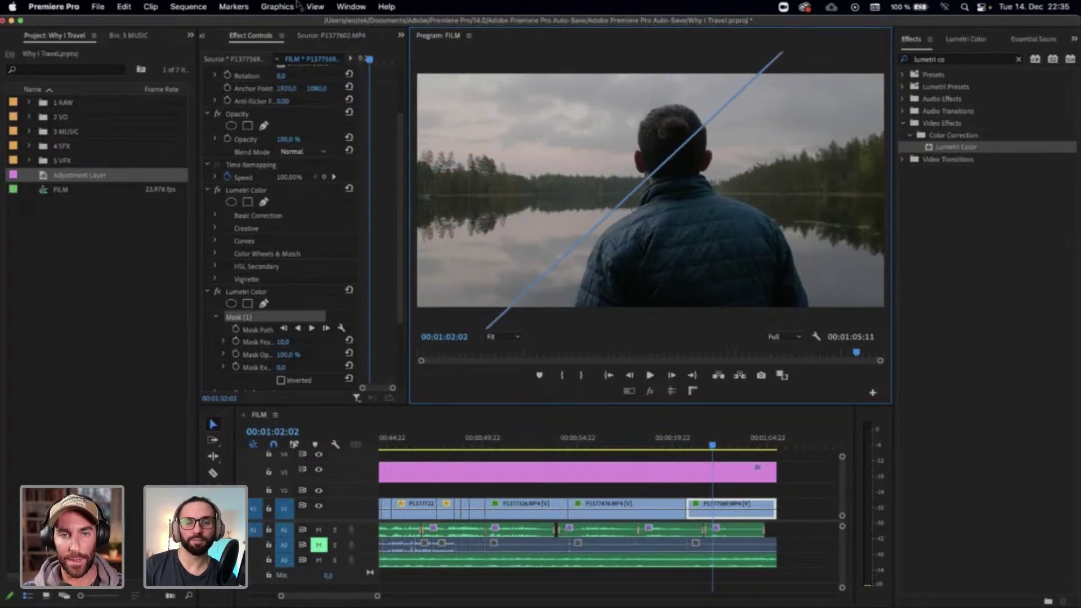
left_click_drag(483, 101, 414, 62)
left_click_drag(283, 342, 326, 342)
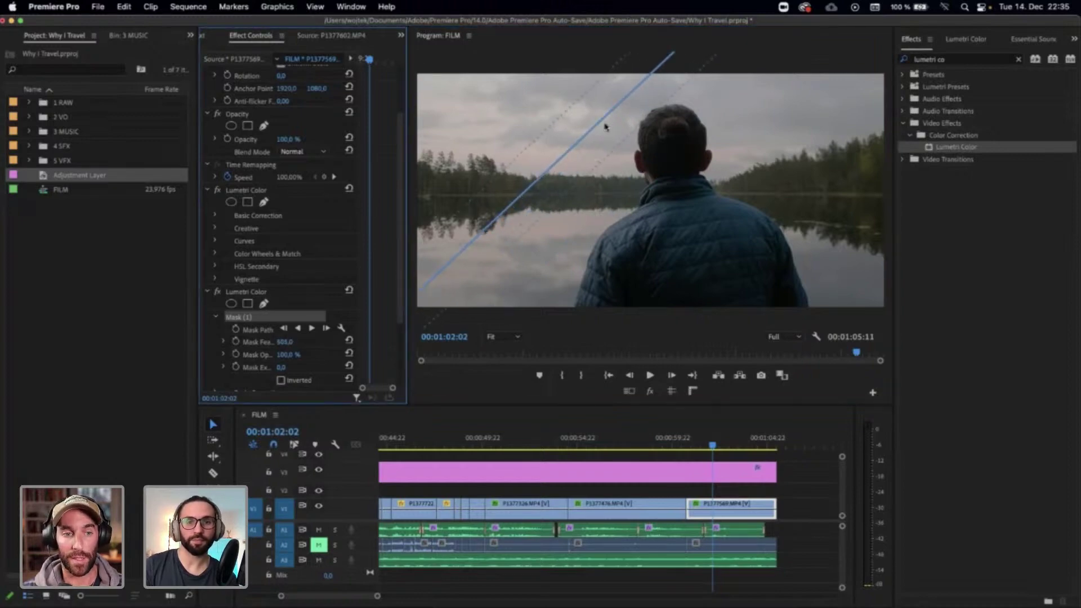
Shift the mask right toward the man and lower the second Lumetri effect's highlights to about -28
left_click(572, 128)
key("Right")
key("Right")
key("Right")
key("Right")
key("Right")
key("Left")
key("Left")
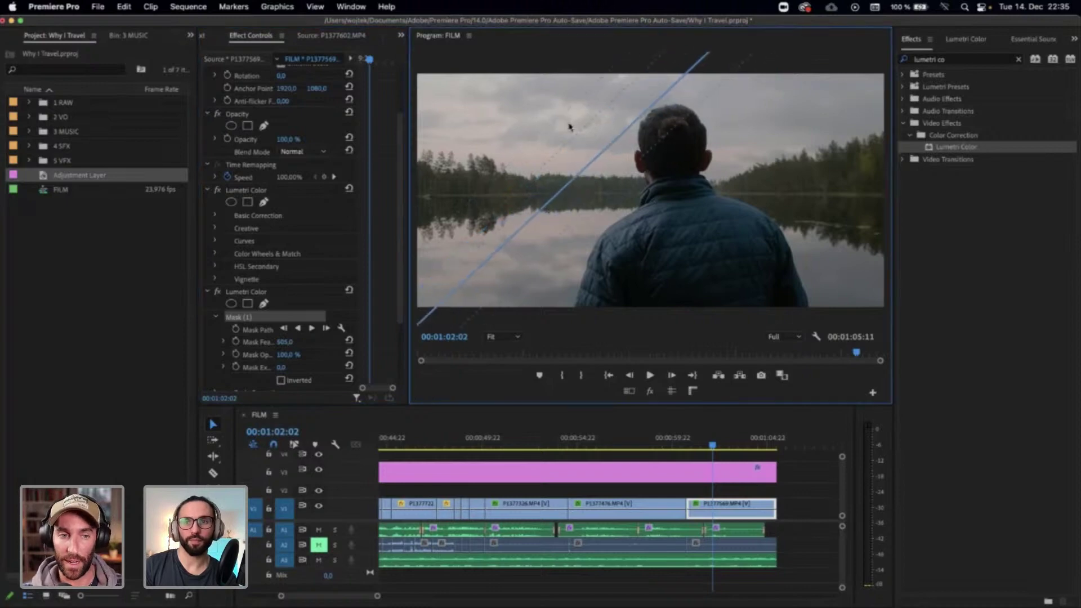
left_click(964, 39)
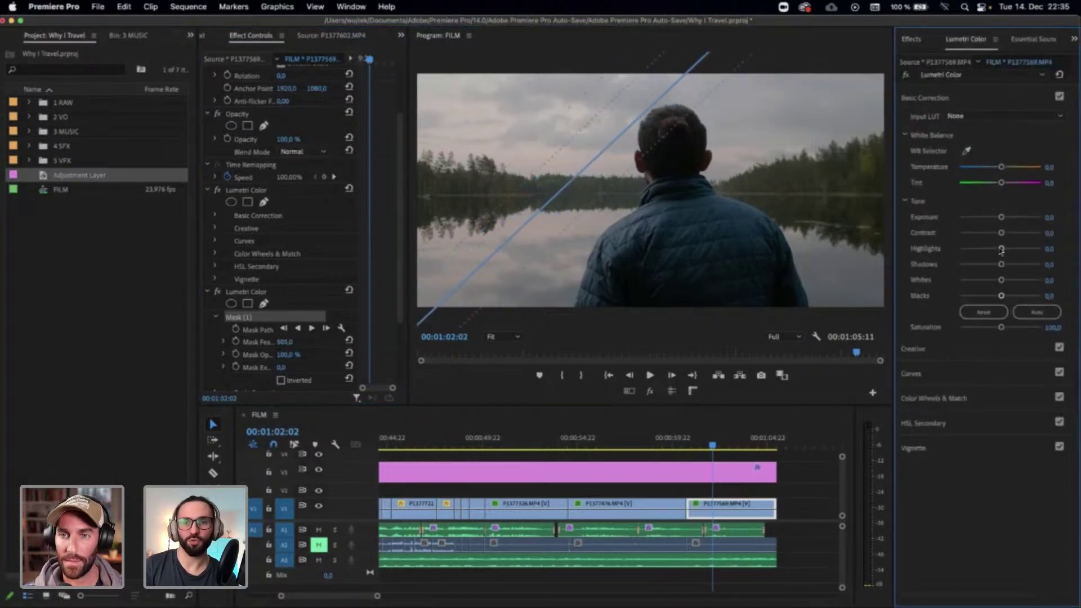
left_click_drag(1000, 250, 988, 254)
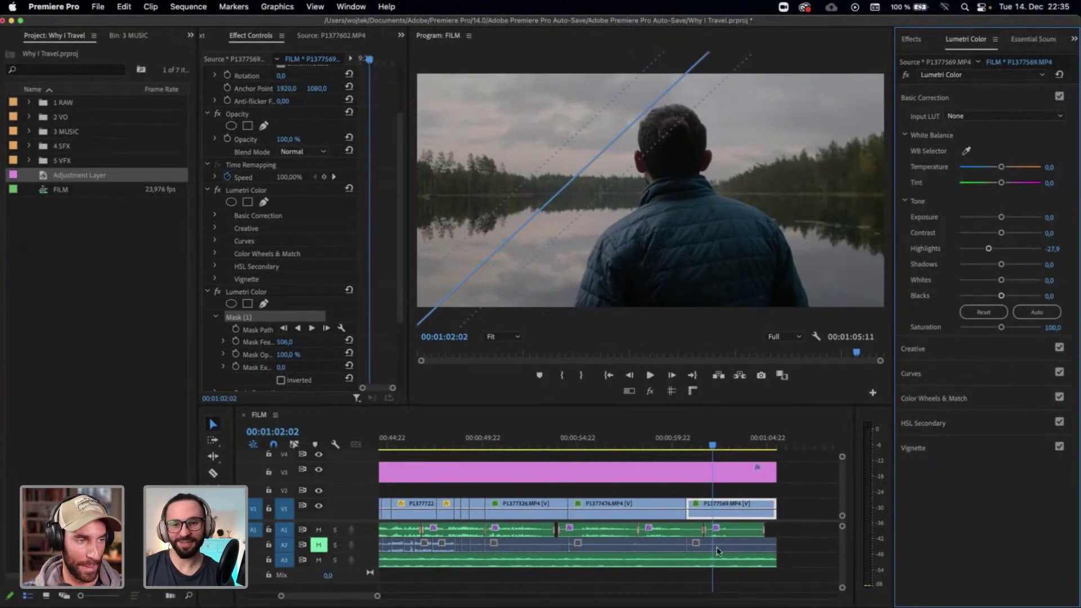
Render the effects of the whole film sequence and stop the playback that starts from the beginning
left_click(794, 527)
key("minus")
key("minus")
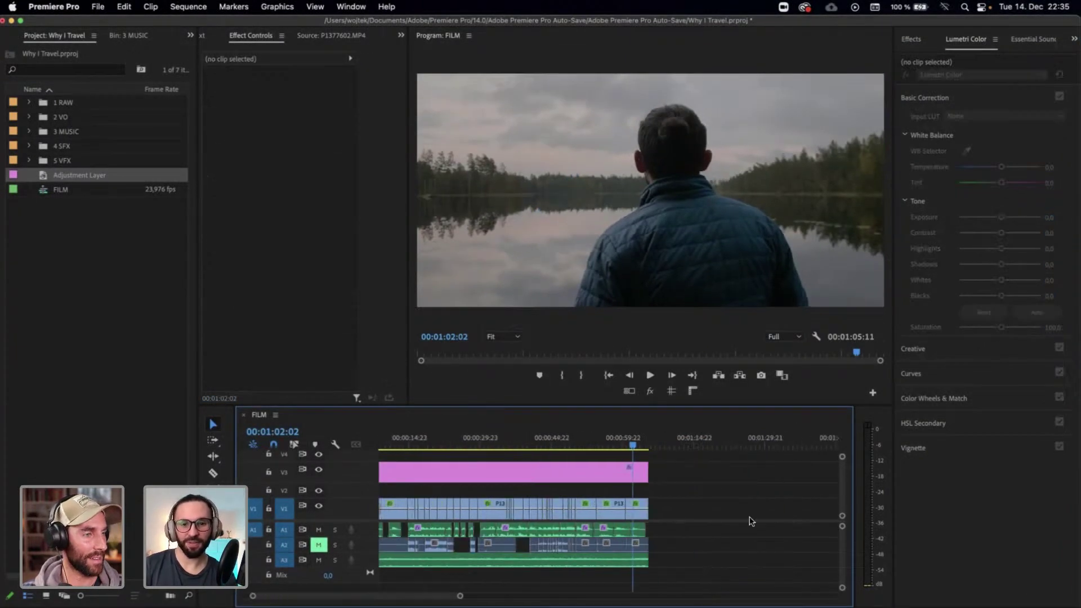
left_click(658, 444)
scroll(595, 516, "left", 2)
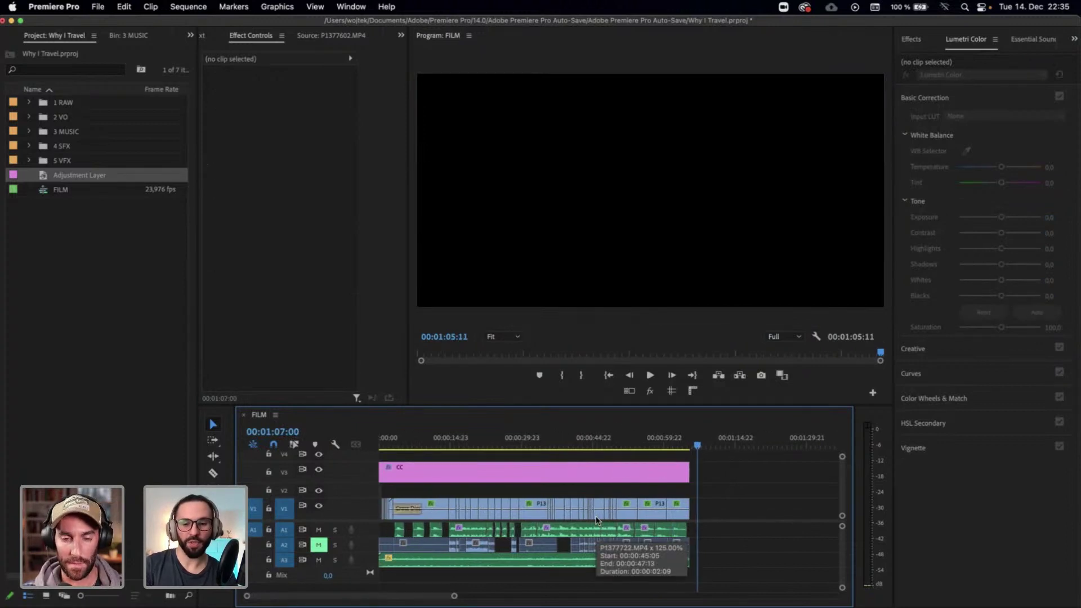
key("Return")
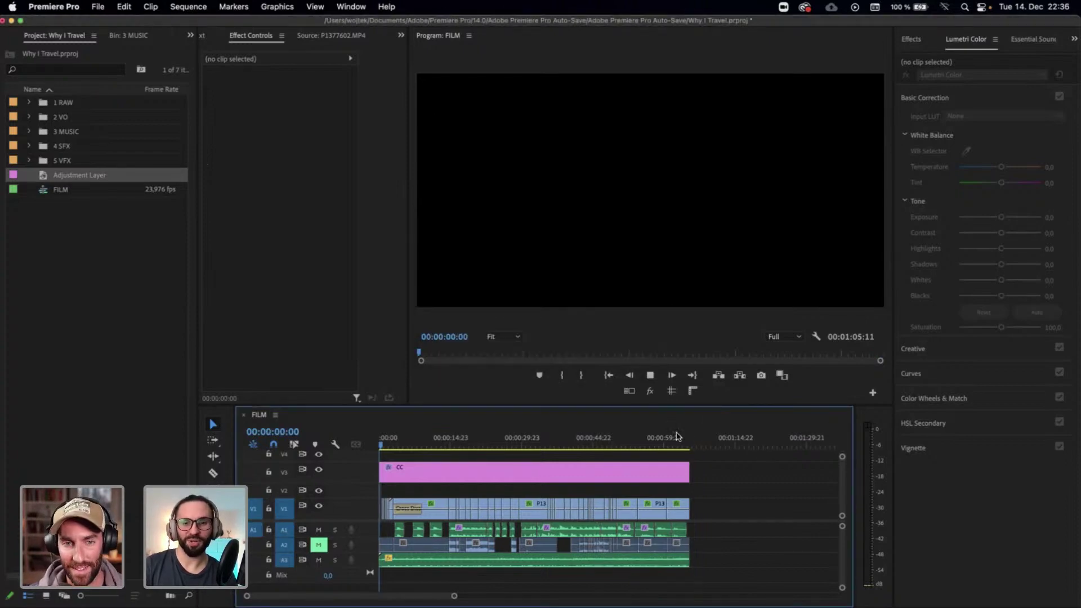
left_click(674, 438)
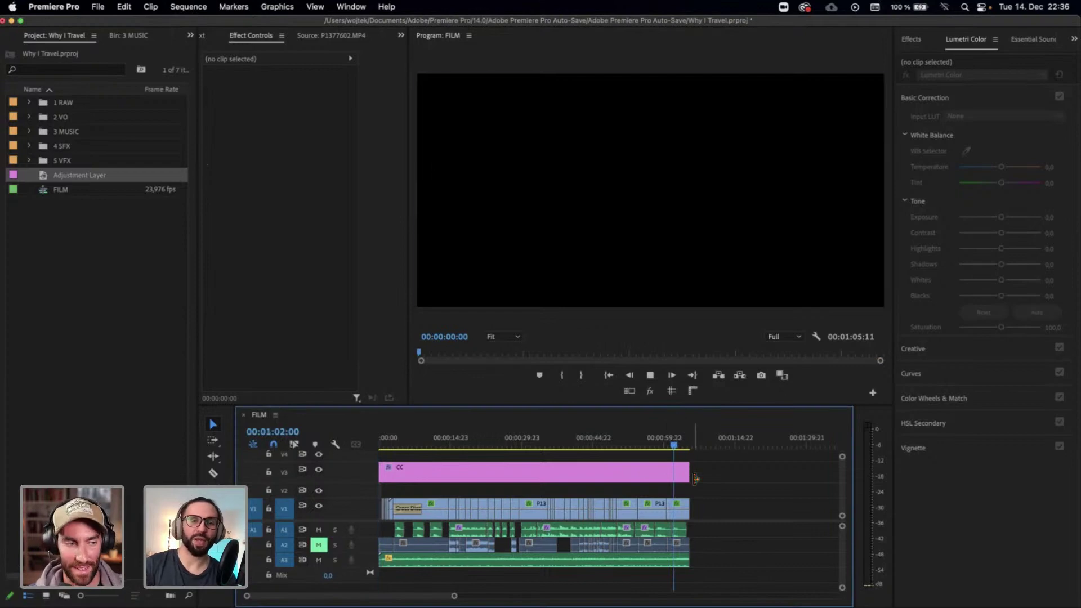
key("Return")
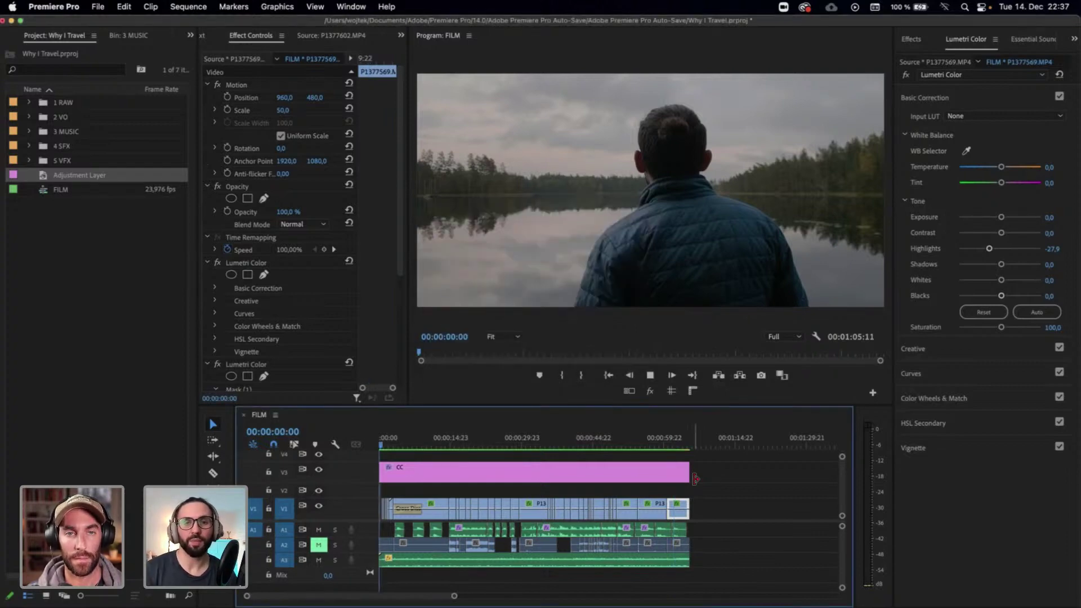
key("space")
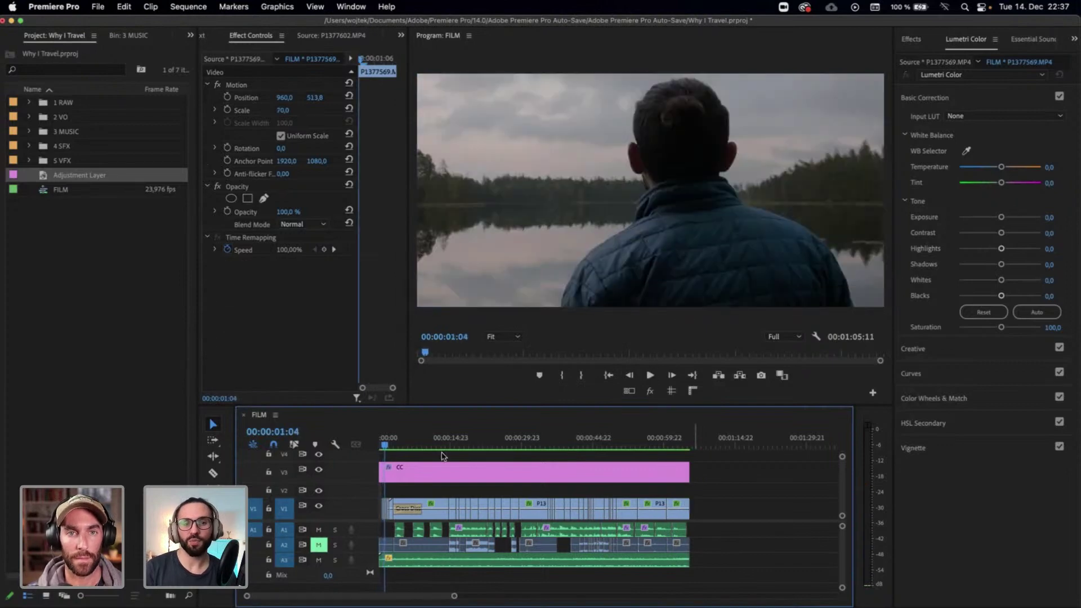
Inspect the corrected lake shore clip at 00:00:11:23 and try Global FX Mute to compare it without effects
left_click(379, 439)
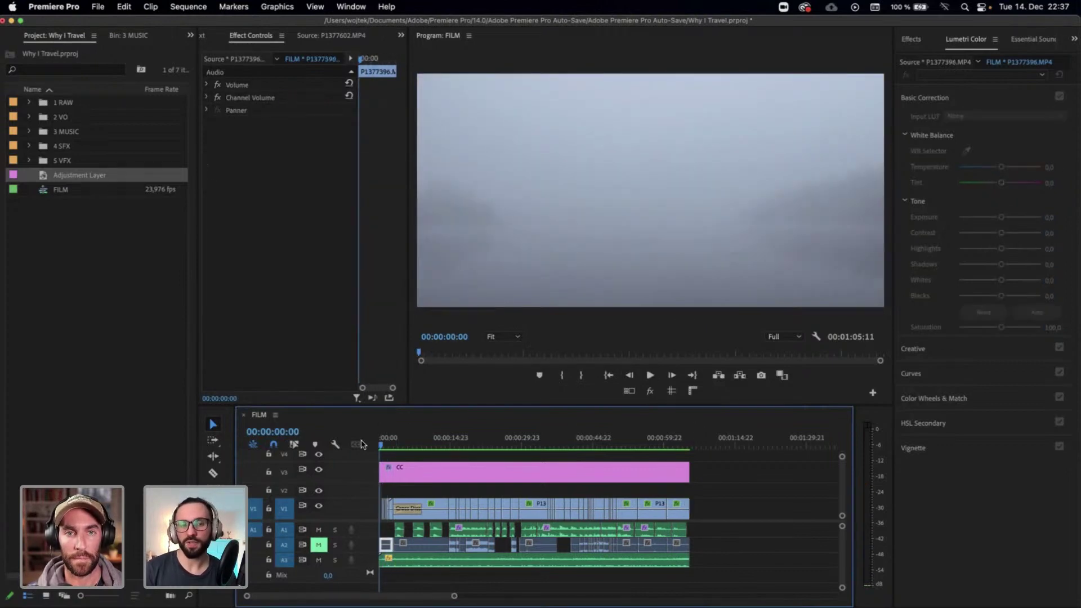
left_click(439, 437)
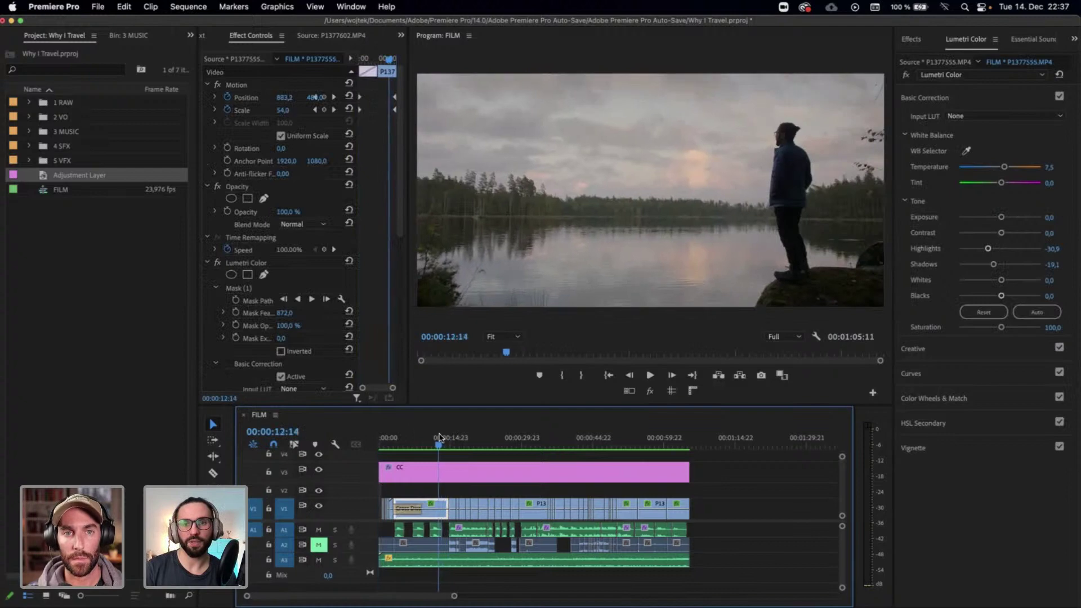
left_click_drag(439, 437, 437, 438)
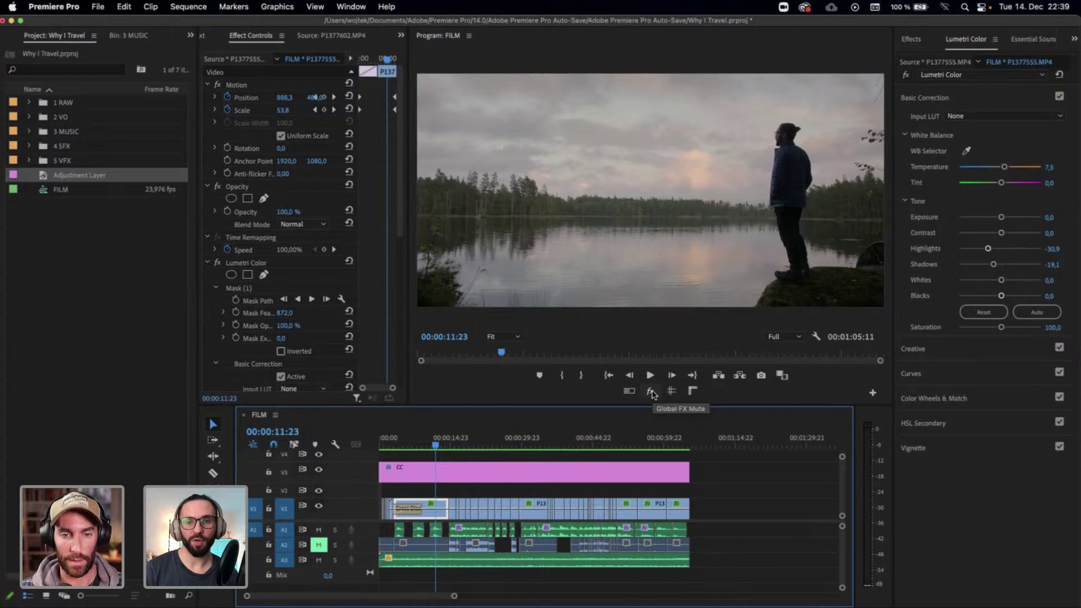
left_click(651, 392)
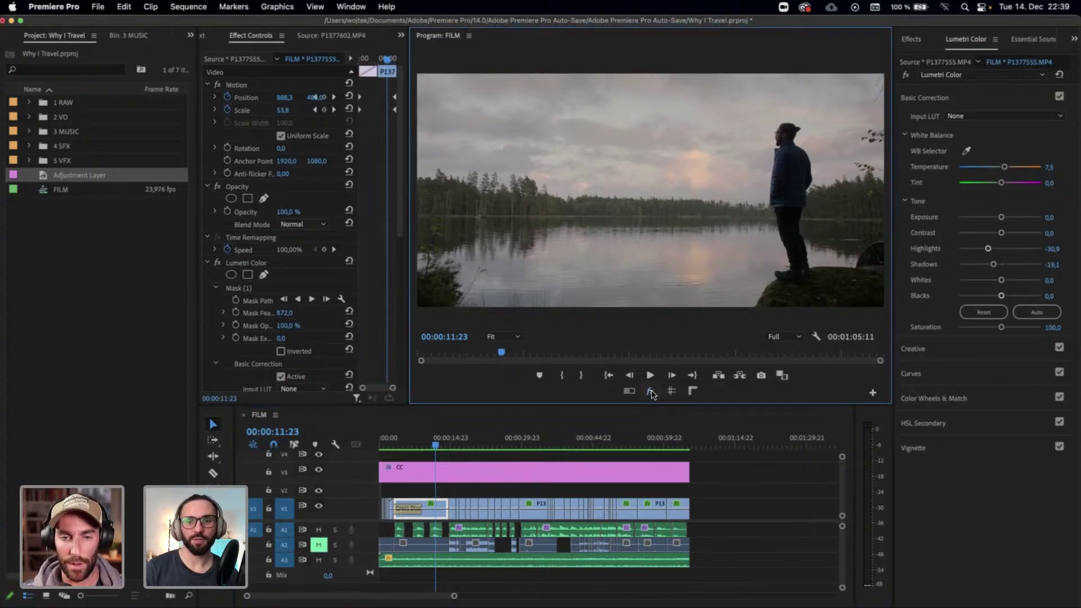
Compare the lake shore clip and the seated red-beanie clip at 00:00:58:22 with the V3 adjustment layer hidden and shown
left_click(319, 471)
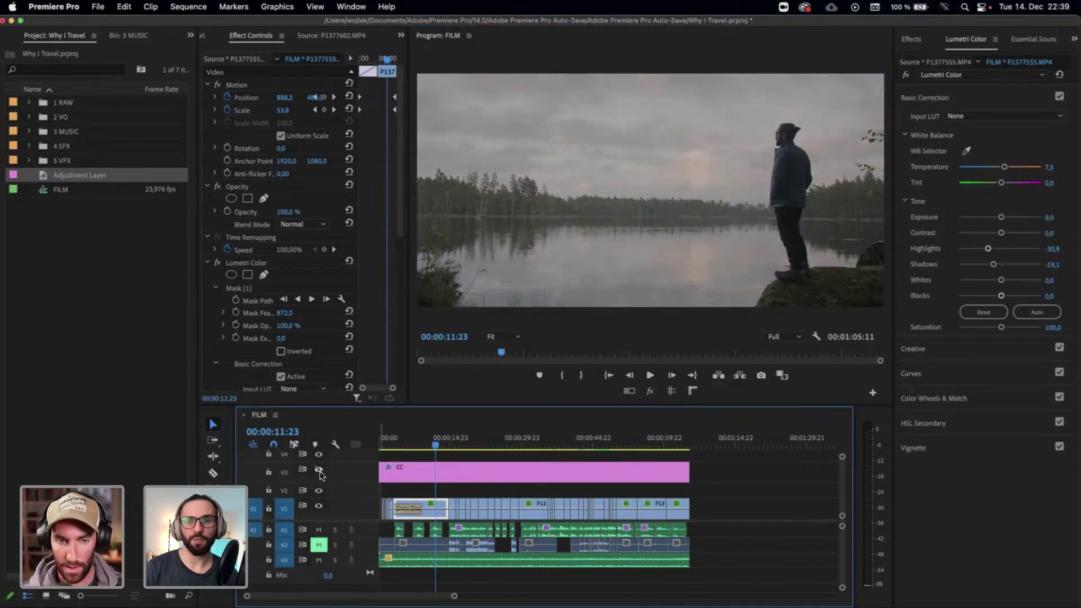
left_click(319, 471)
left_click(320, 471)
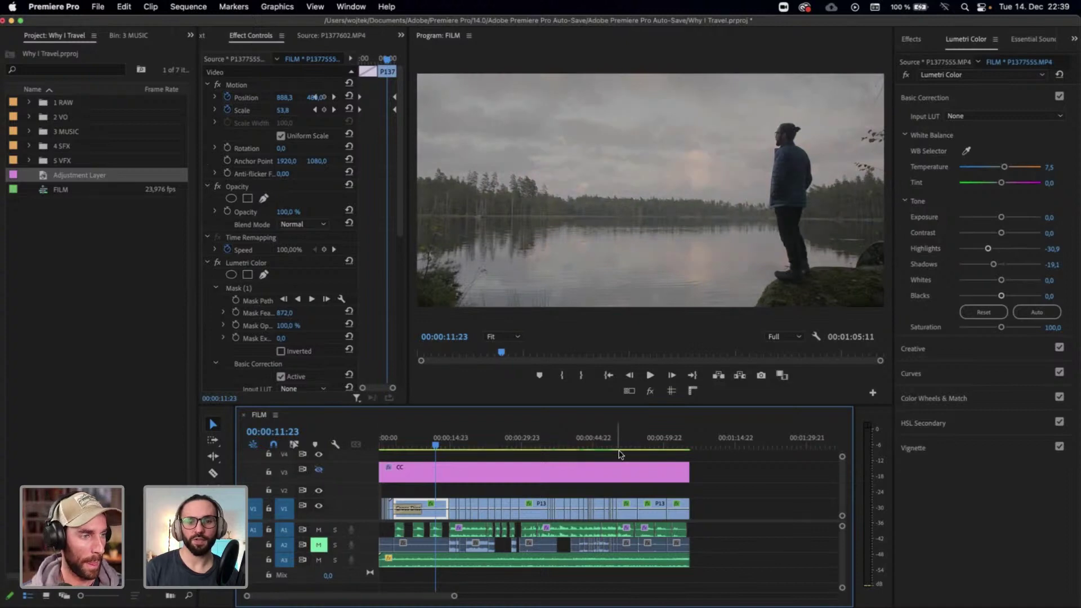
left_click(660, 442)
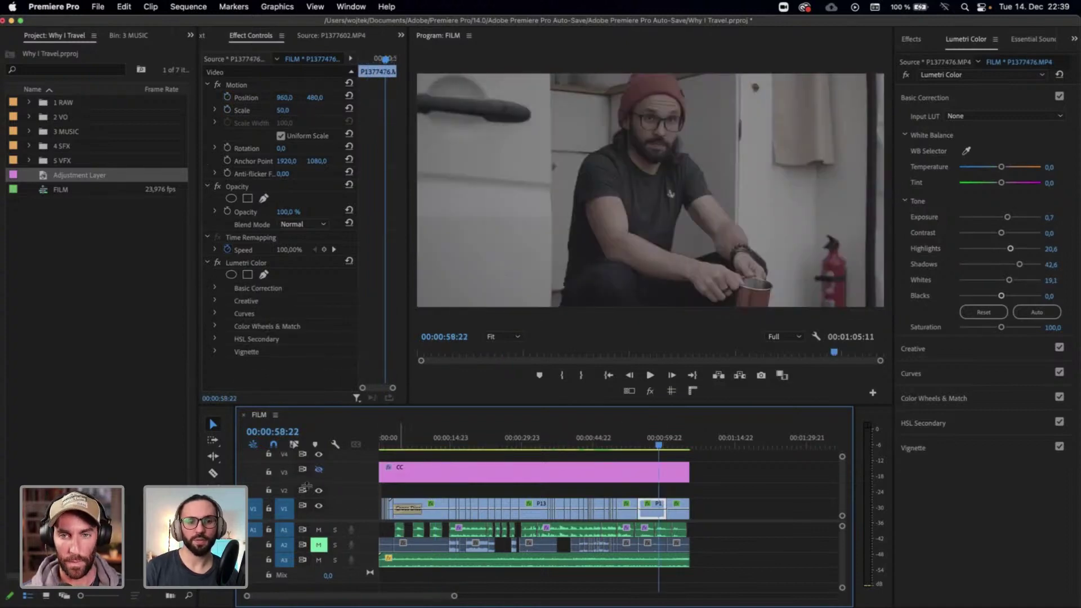
left_click(319, 470)
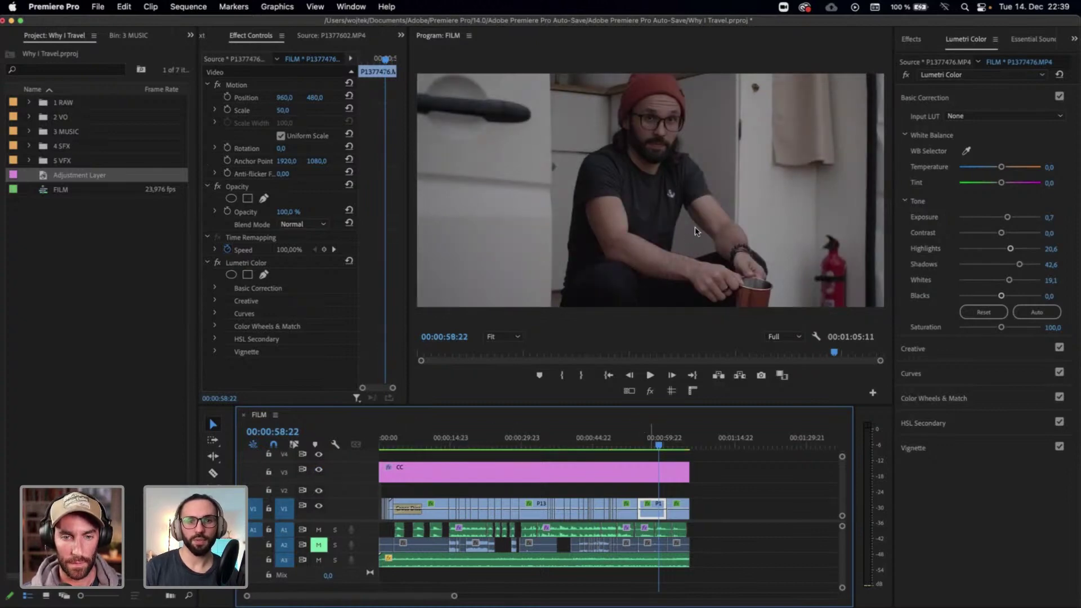
Replace the A3 music from the sequence start with Audiio_DoranE_Single_SticksandStones_Inst.wav from the SELECT bin in 3 MUSIC
left_click(389, 443)
key("Home")
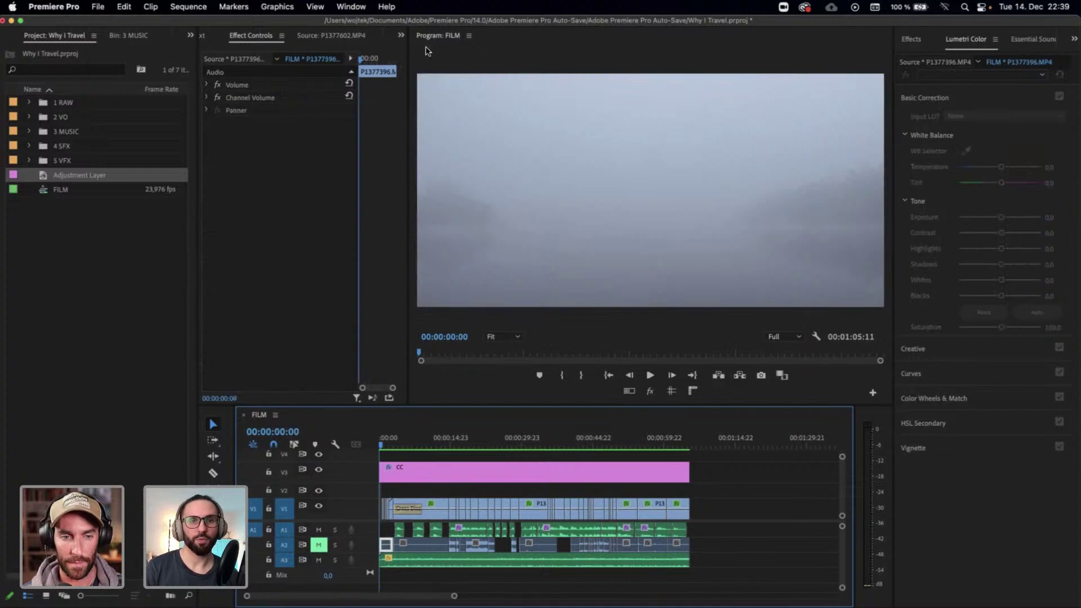
double_click(70, 133)
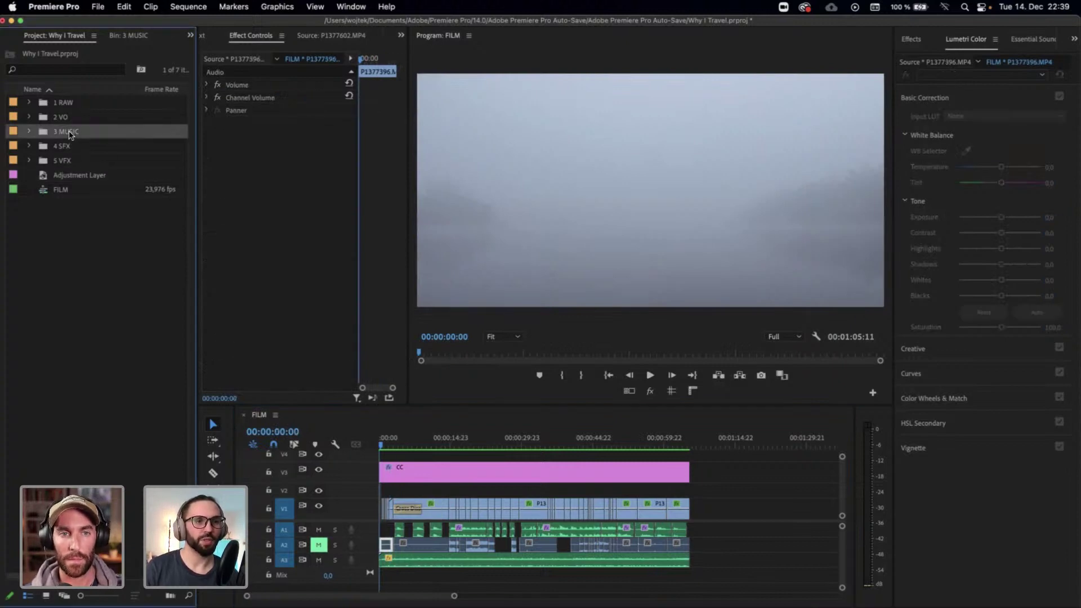
double_click(64, 133)
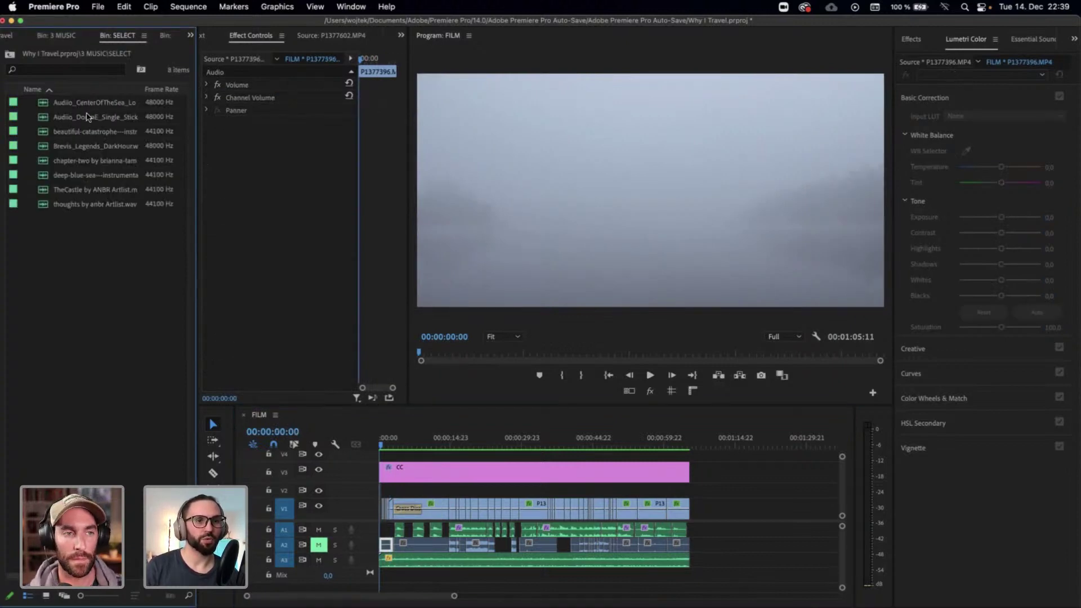
double_click(86, 121)
mouse_move(86, 121)
left_mouse_down()
mouse_move(432, 572)
mouse_move(372, 561)
left_mouse_up()
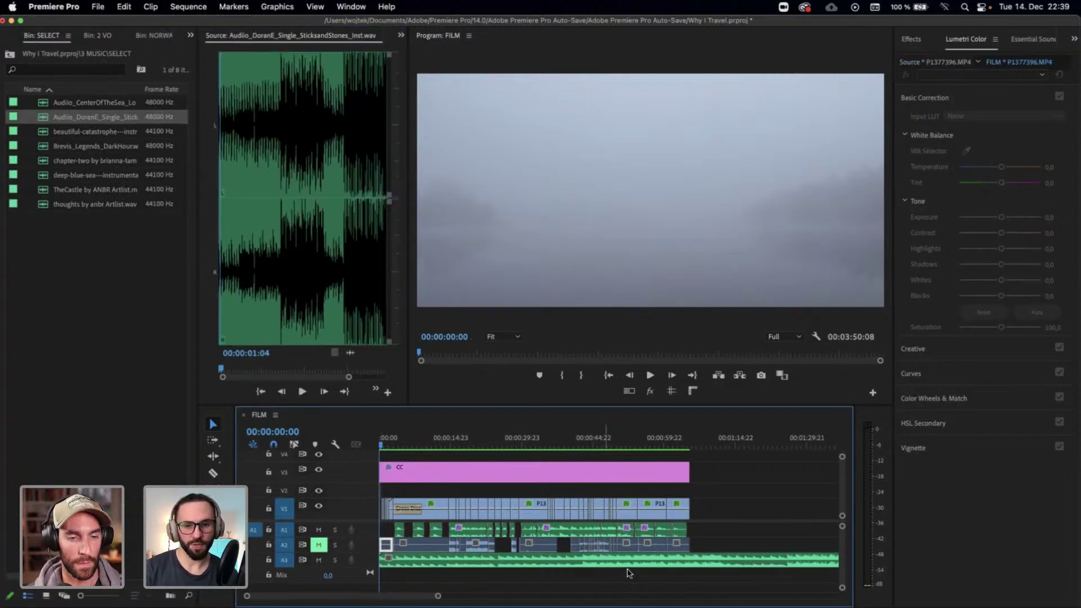
Split the new A3 music at the end of the film and move the leftover piece further along the track
key("c")
left_click(697, 562)
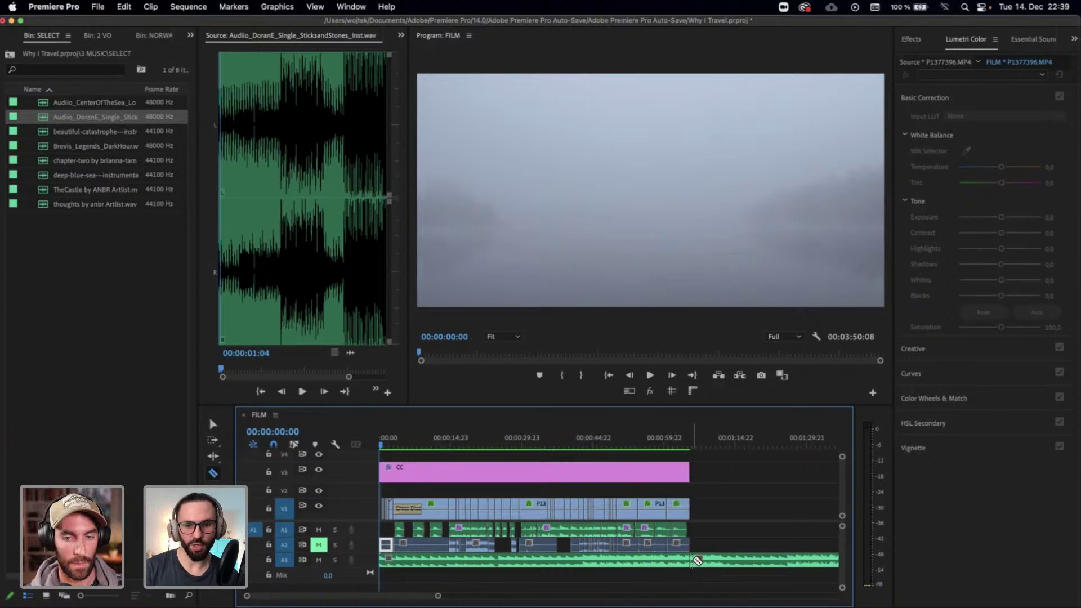
key("v")
left_click(703, 561)
key("Delete")
left_click(655, 559)
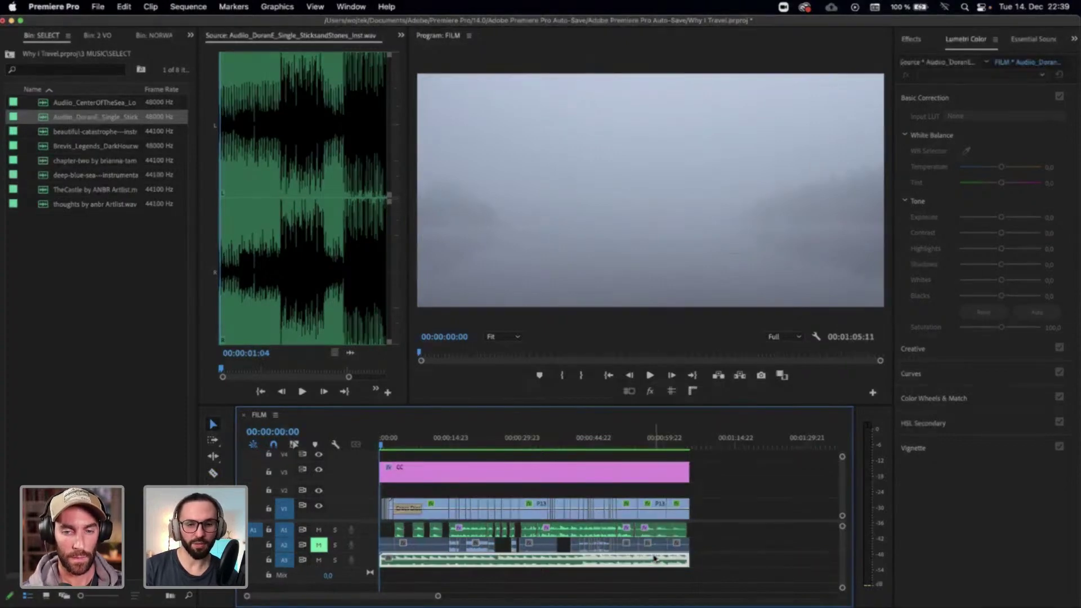
key("super+z")
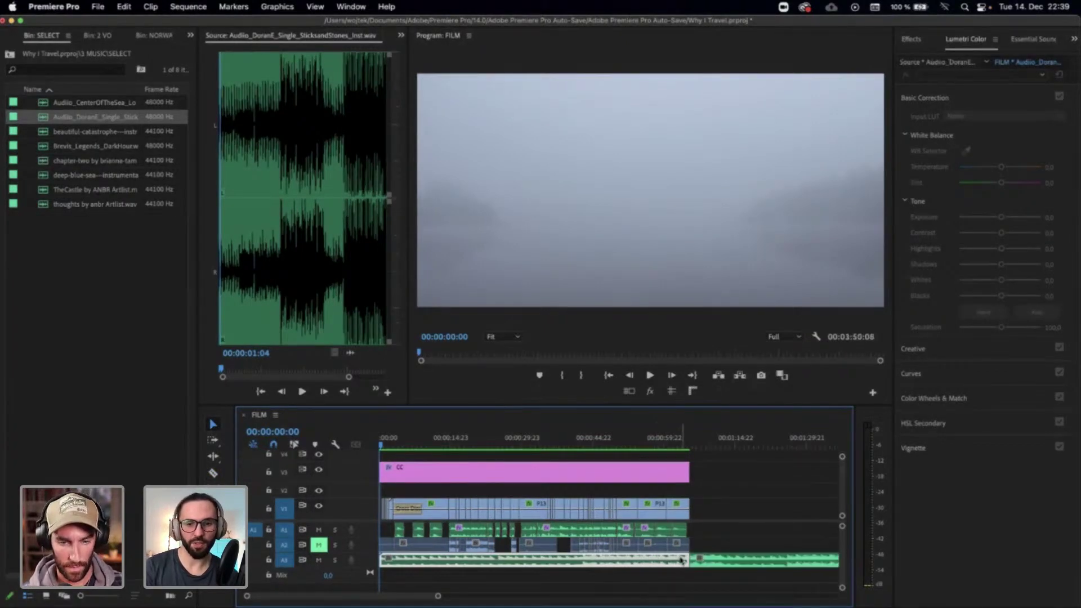
left_click_drag(698, 561, 739, 560)
Adjust the gain of the main A3 music clip by -15 dB
left_click(622, 563)
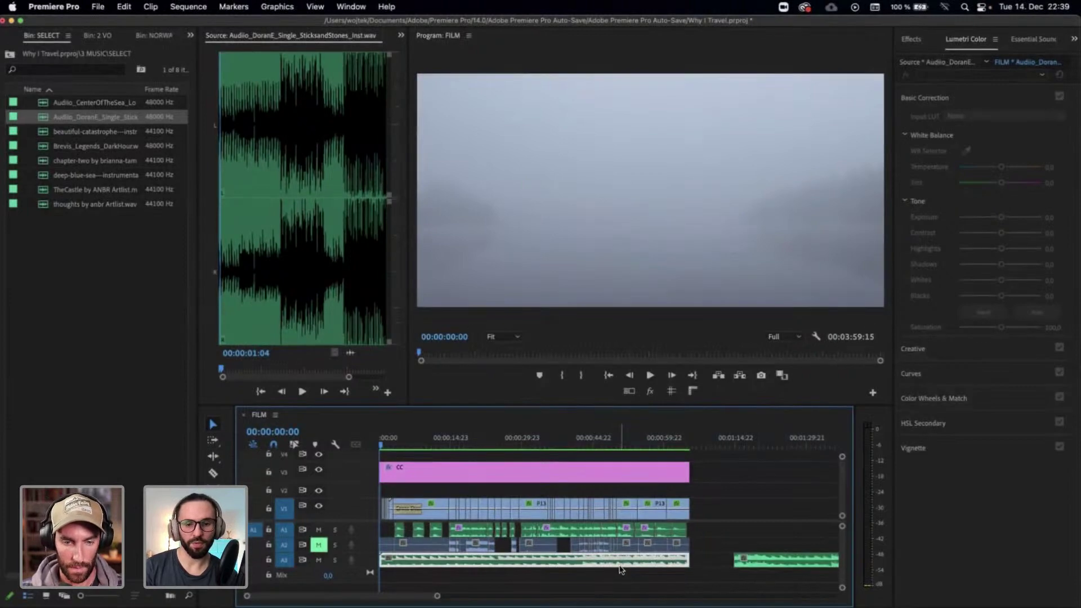
key("g")
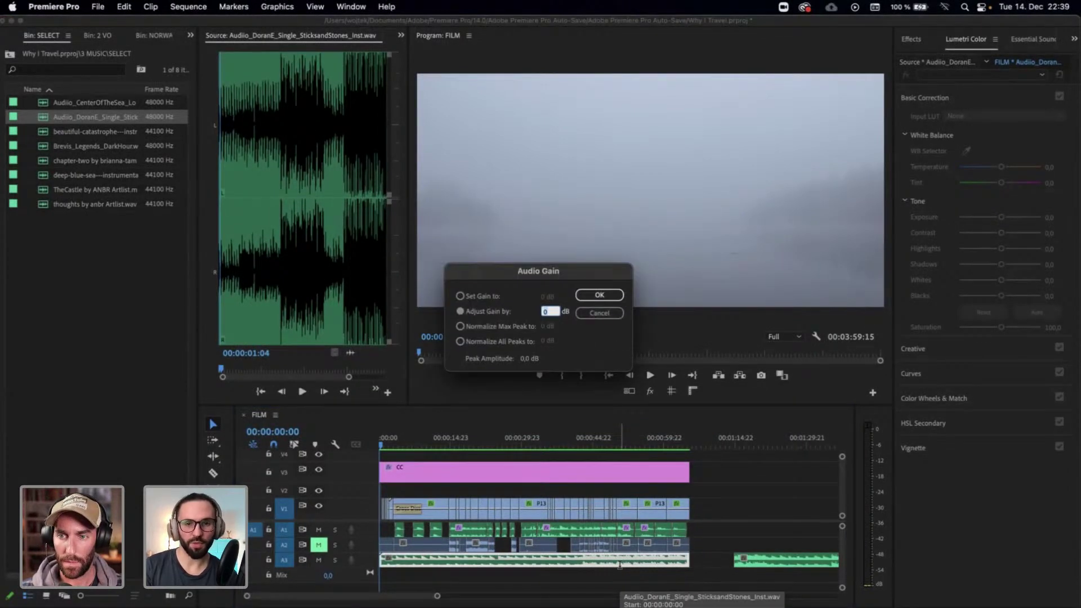
type("-15")
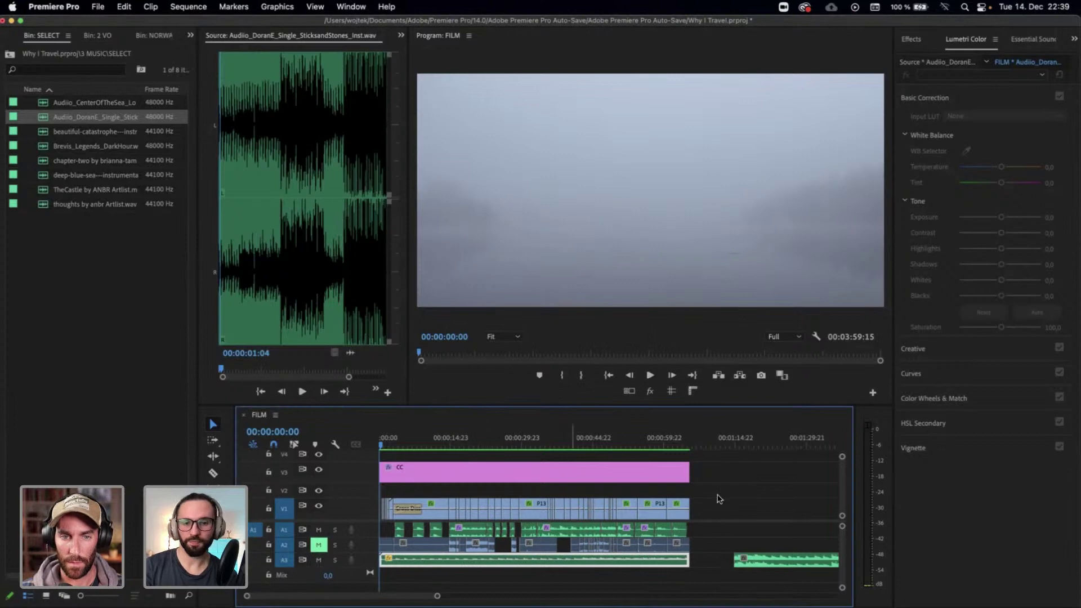
Look over the audio tracks in the Audio Track Mixer, then return to Effect Controls and clear the selection
left_click(400, 37)
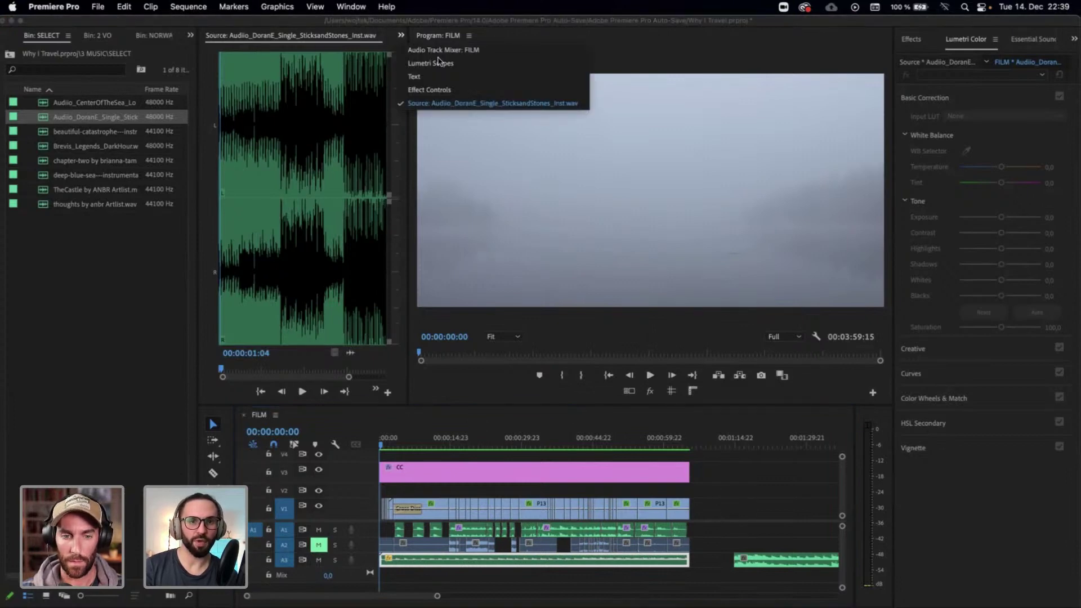
left_click(431, 45)
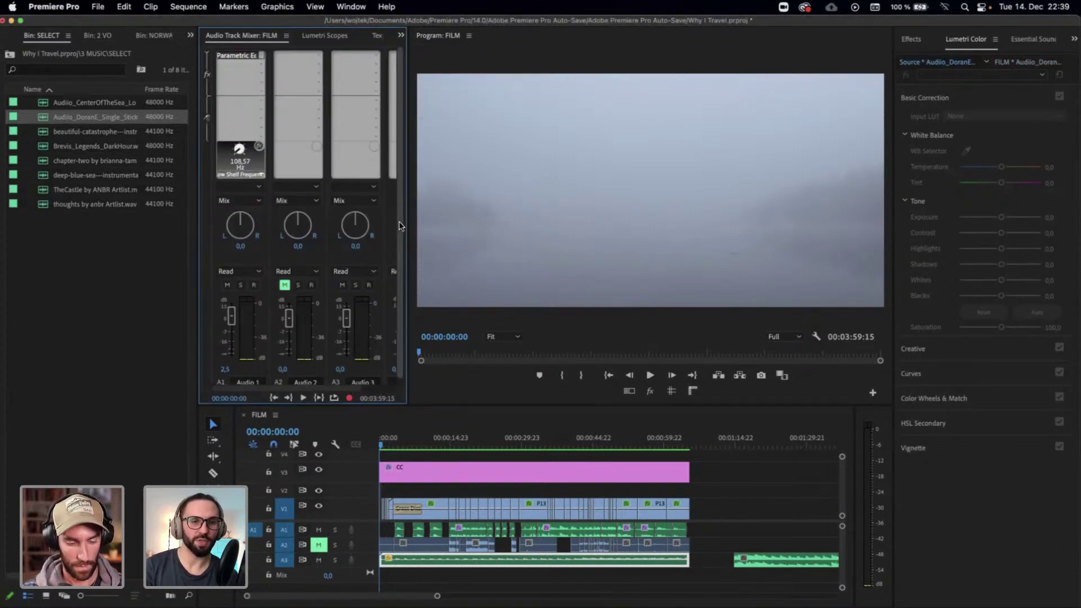
scroll(401, 228, "down", 1)
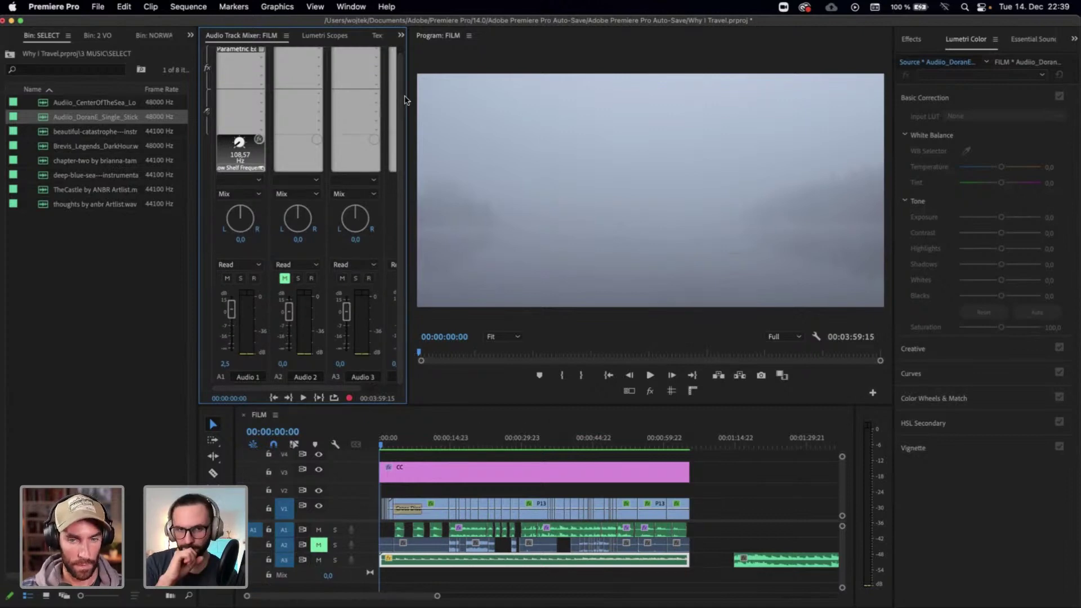
left_click(401, 36)
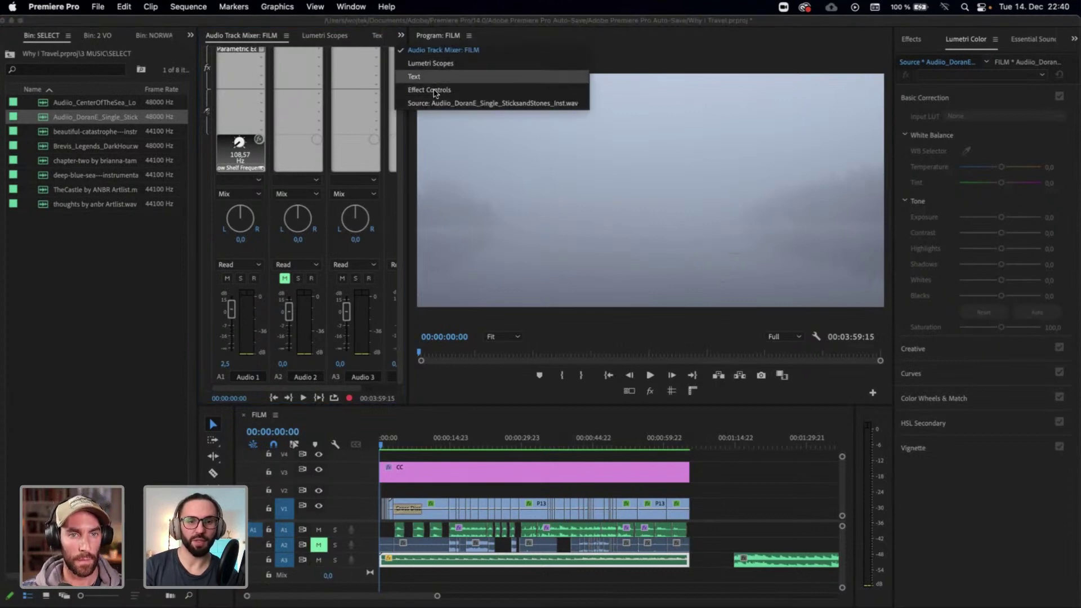
left_click(433, 89)
left_click(749, 509)
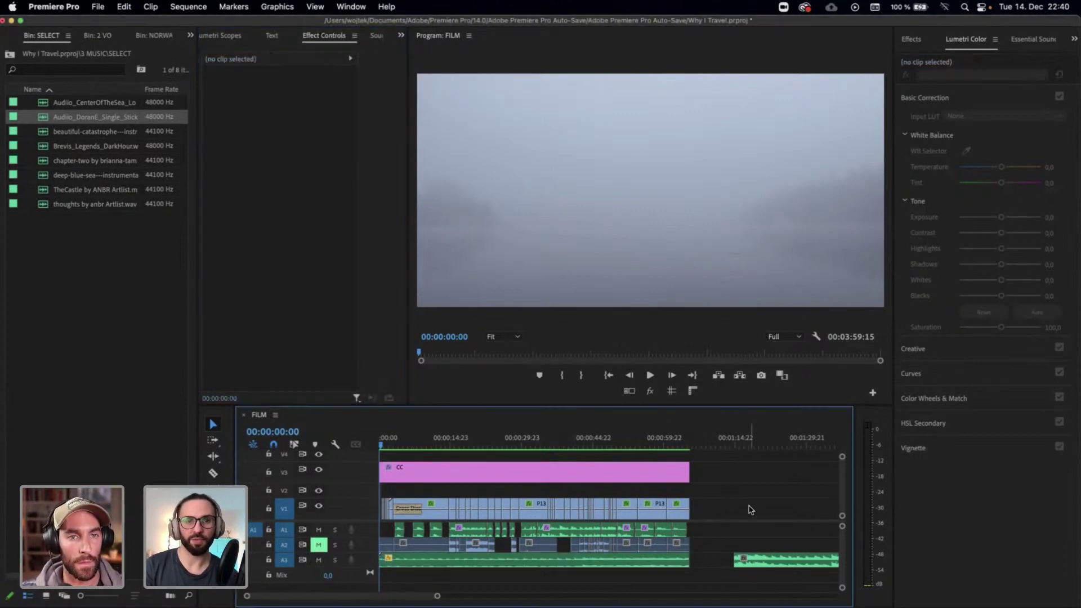
Play the film's foggy opening in the maximized Program monitor and restore the normal layout
left_click(429, 41)
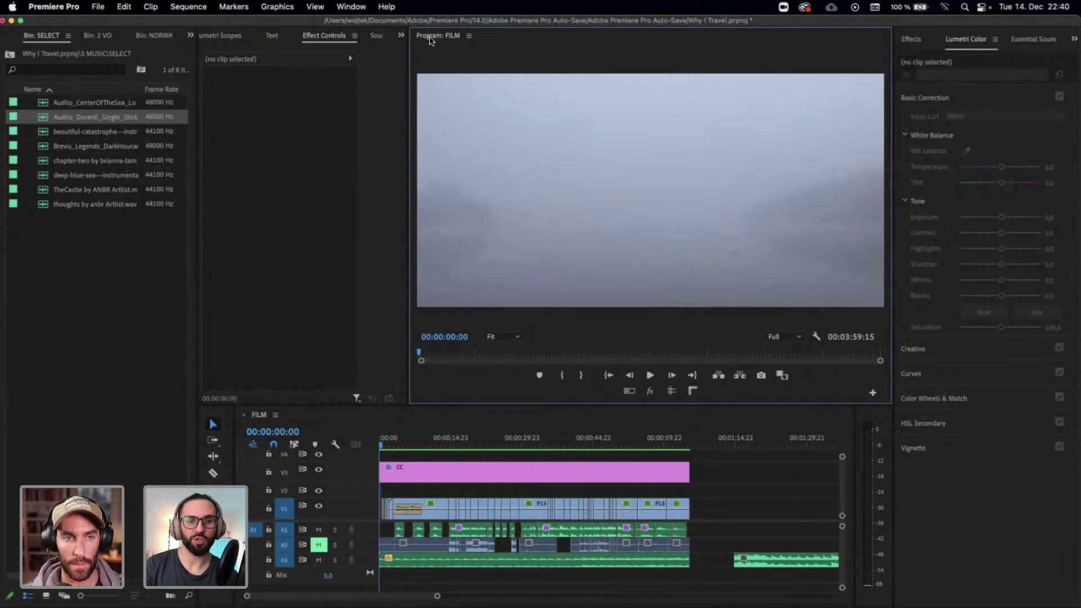
key("grave")
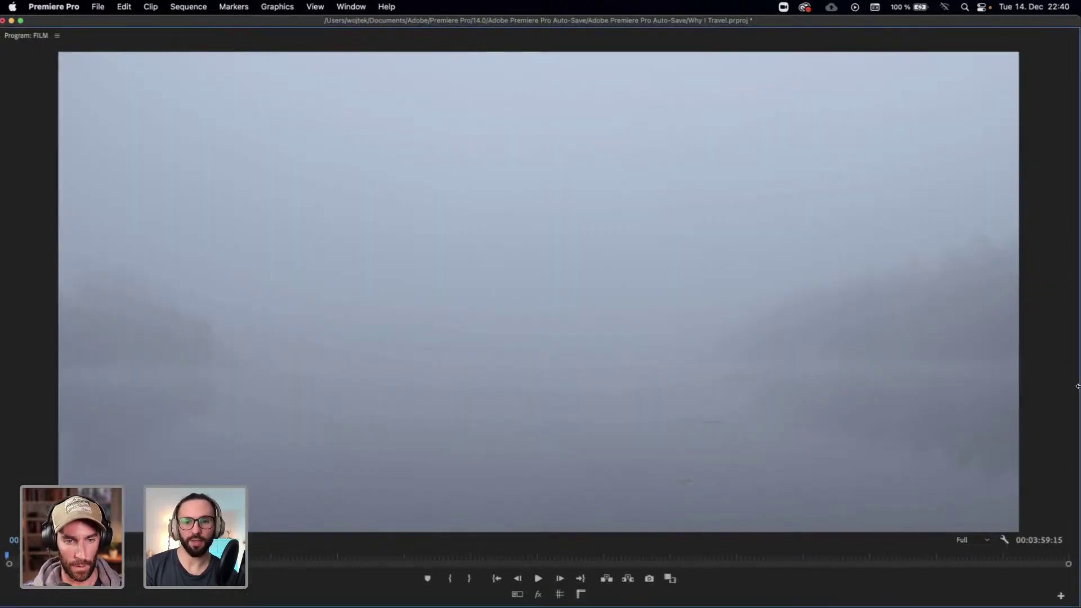
key("space")
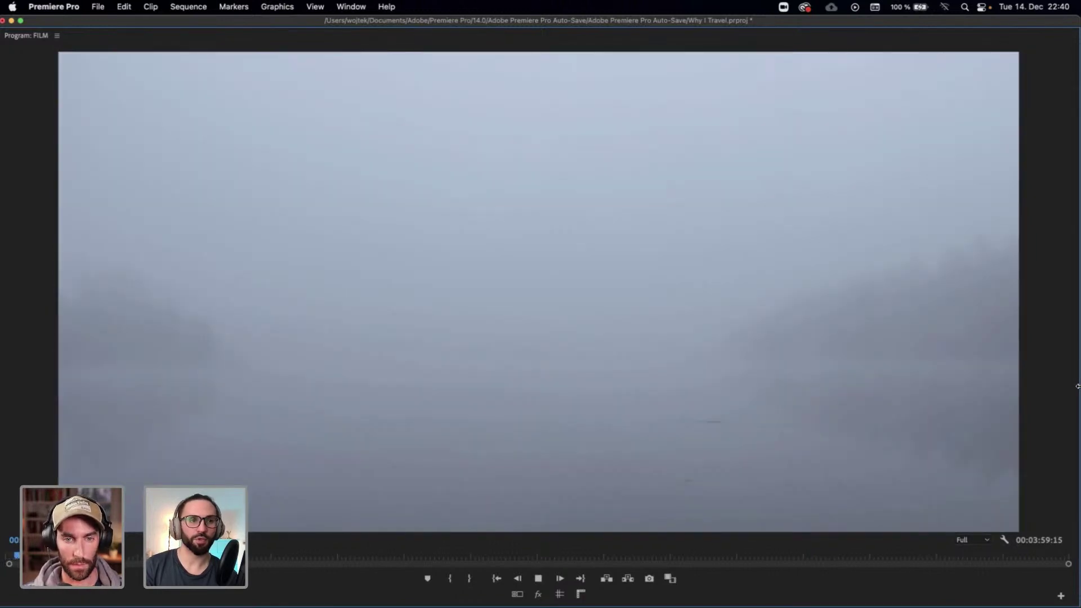
key("grave")
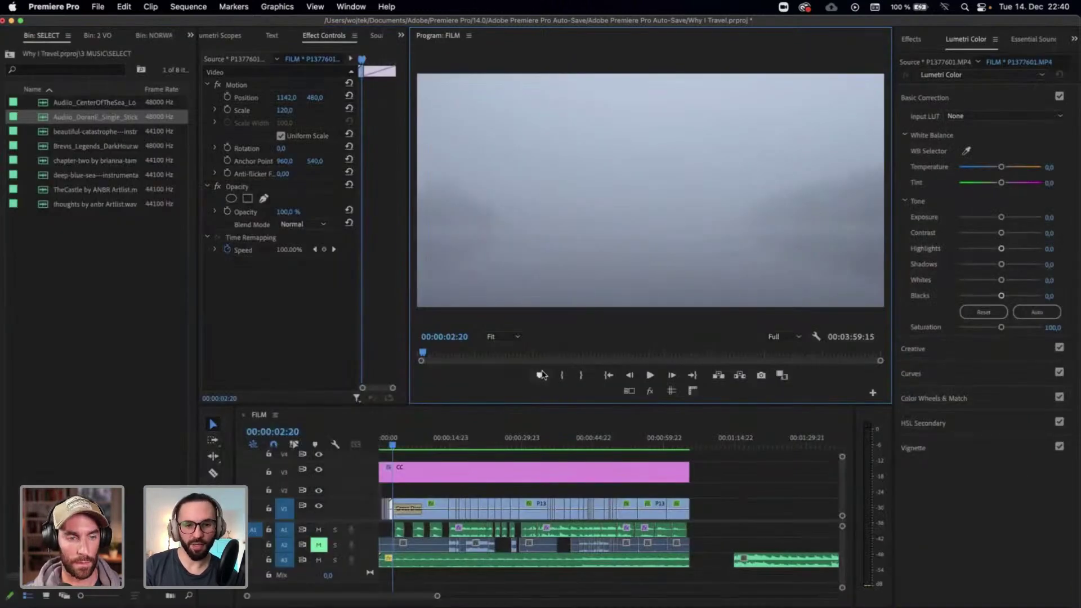
Move the A3 music clip later so it starts at about 00:00:03:00, just before the first voice-over clip
left_click_drag(449, 561, 539, 565)
key("=")
key("=")
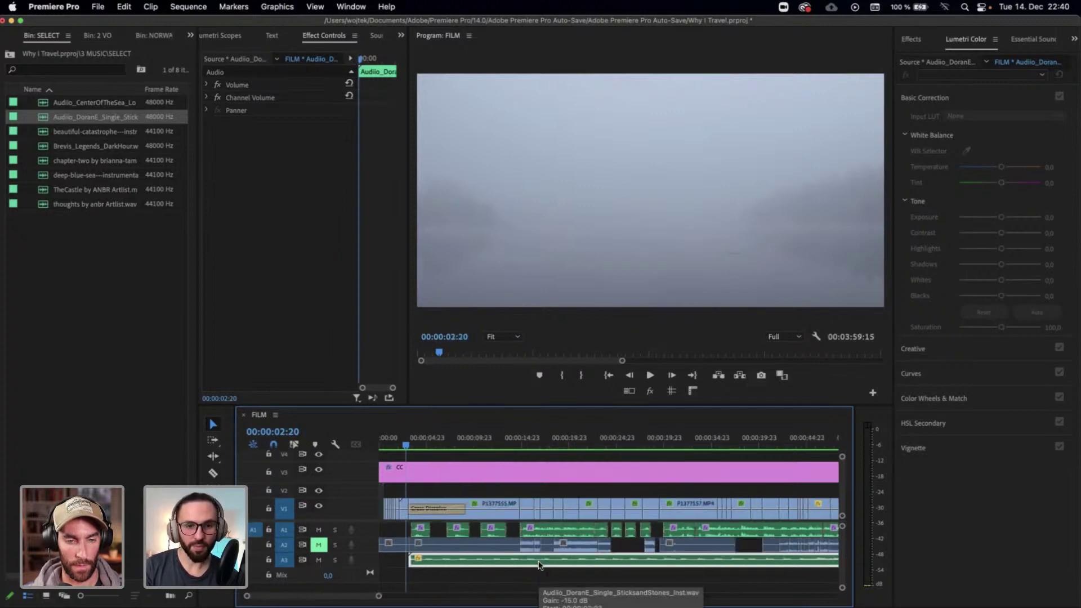
key("backslash")
Play the whole film from the beginning in the maximized Program monitor, then restore the normal layout
key("Home")
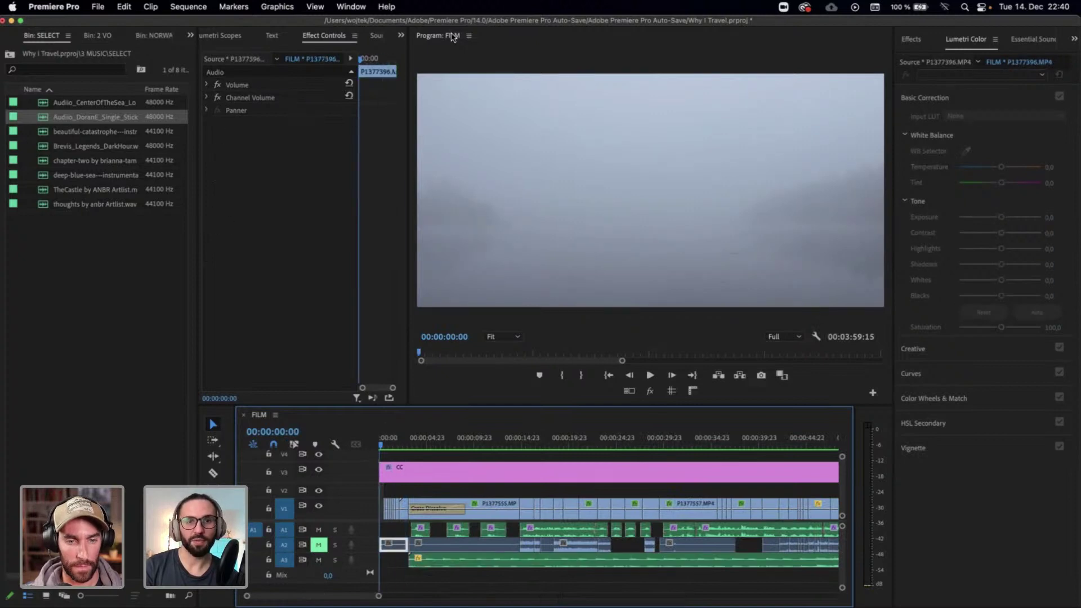
left_click(451, 37)
key("grave")
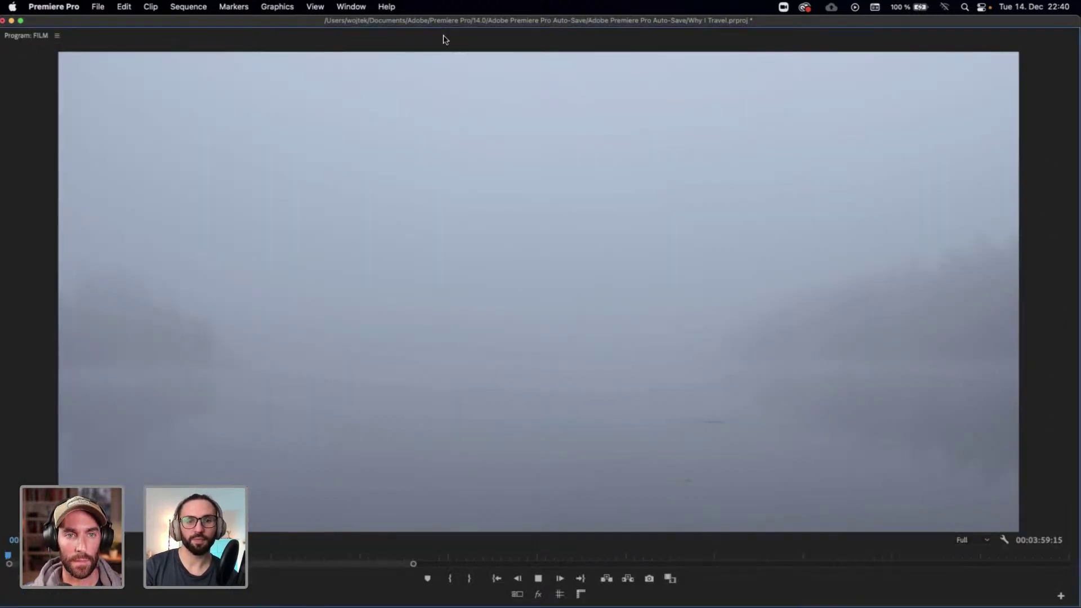
key("space")
key("space")
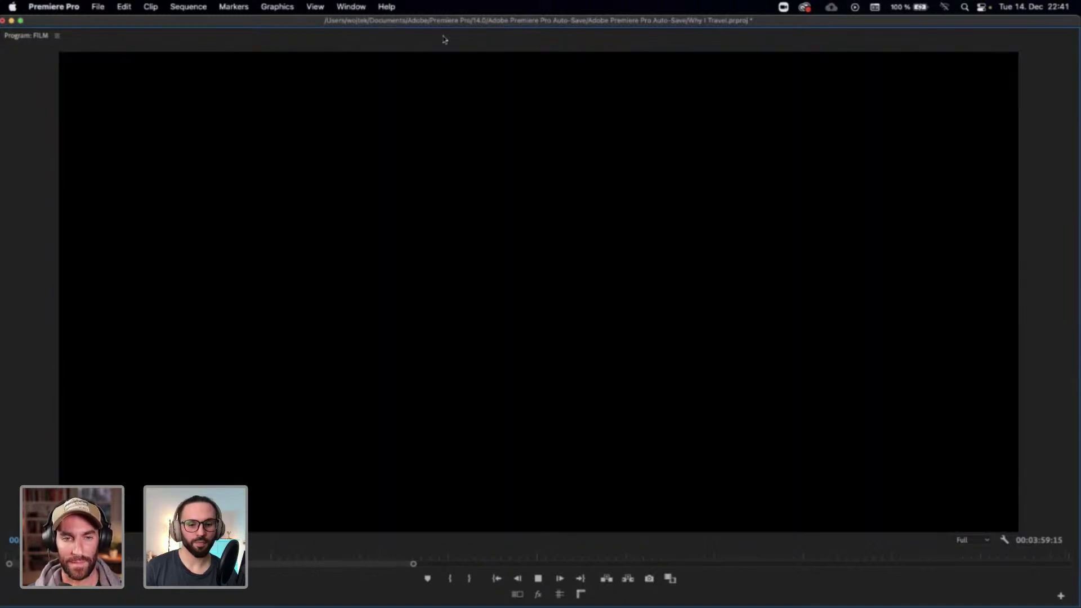
double_click(25, 41)
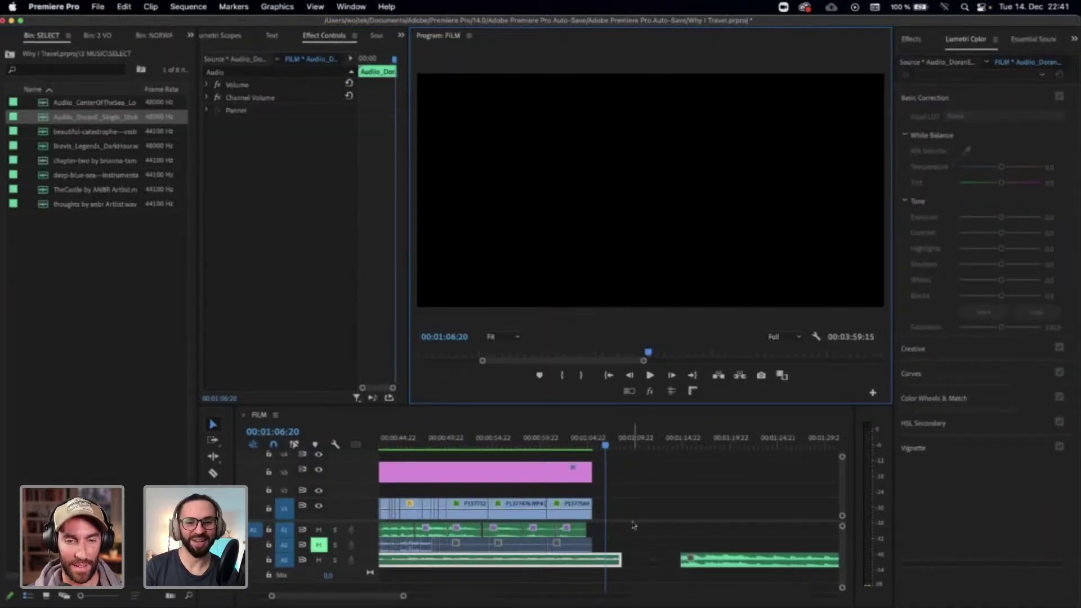
scroll(632, 525, "left", 5)
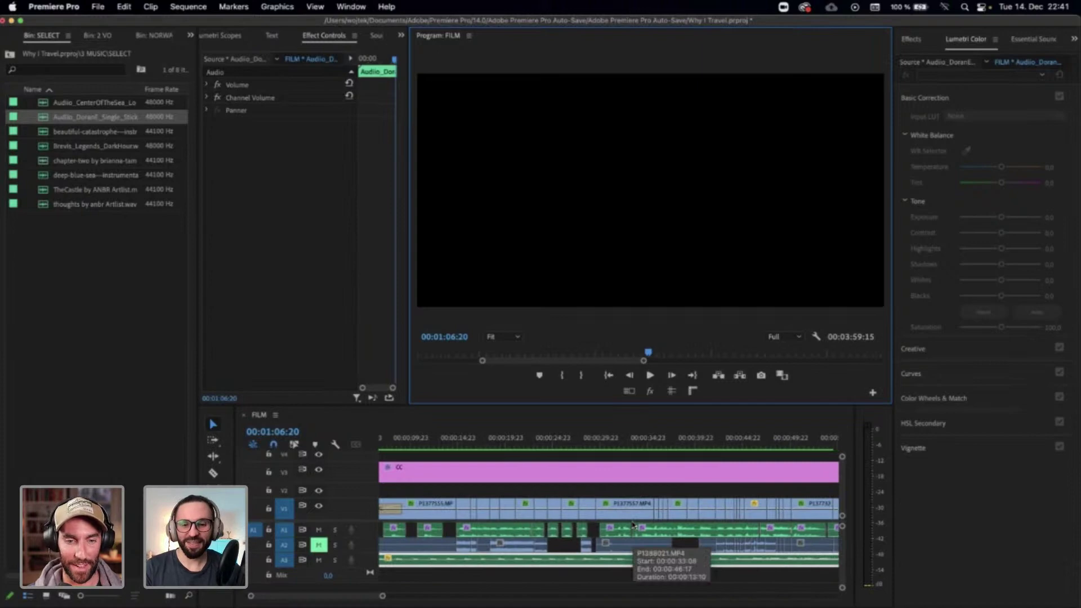
left_click(644, 491)
key("minus")
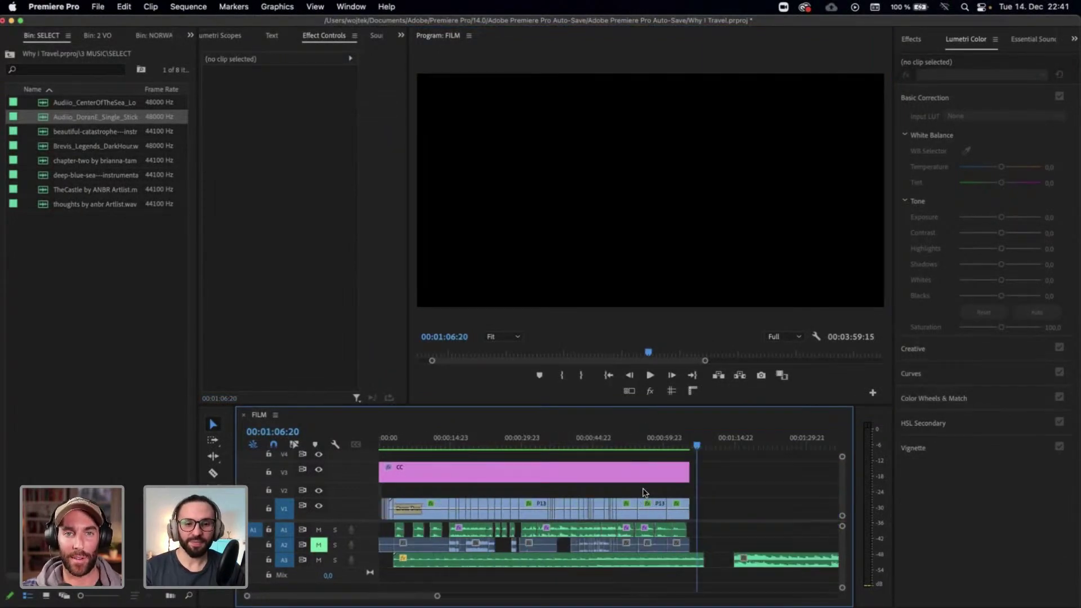
key("equal")
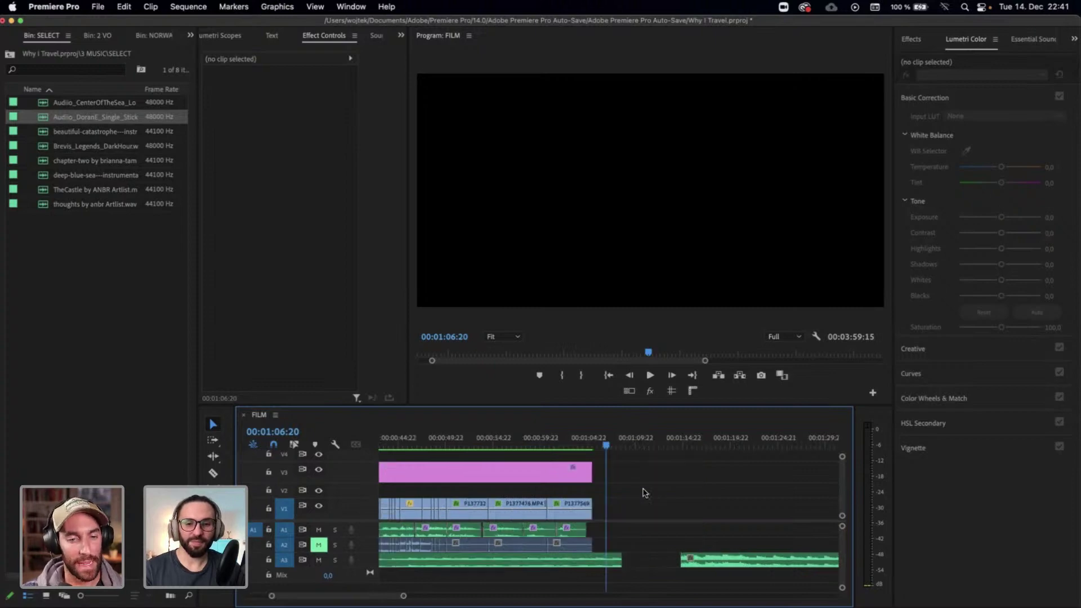
scroll(645, 491, "left", 10)
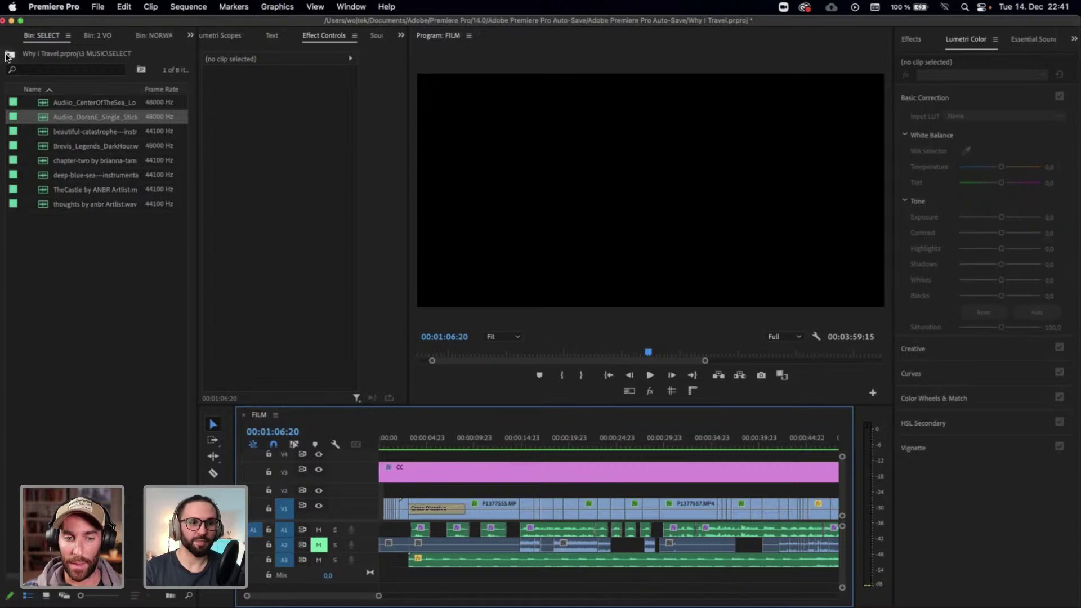
Return from the SELECT bin to the project root and try to extend the start of the A3 music clip earlier
left_click(8, 54)
left_click(9, 54)
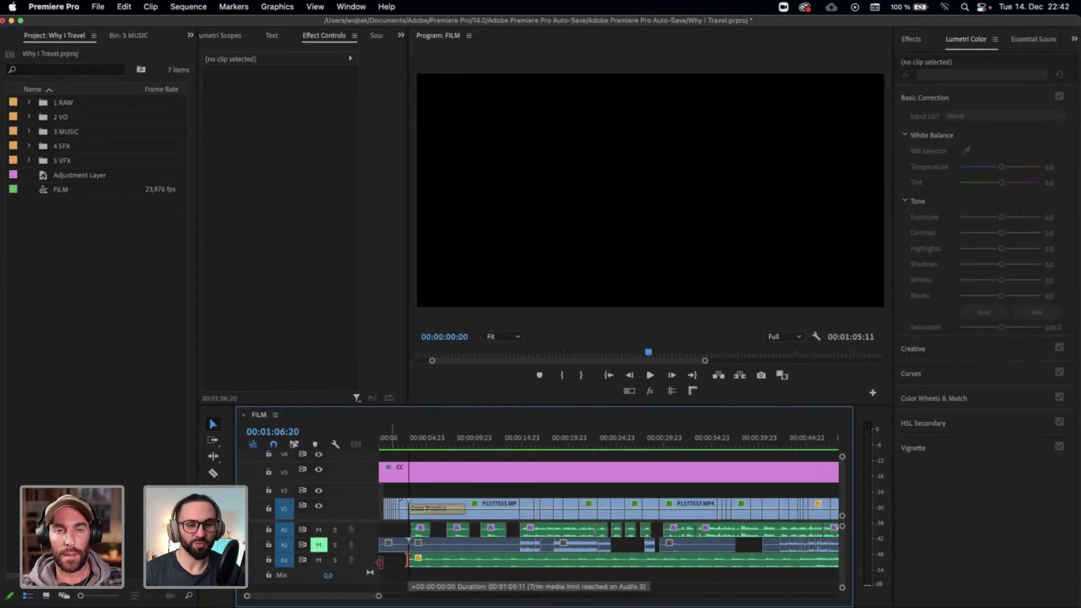
left_click(405, 562)
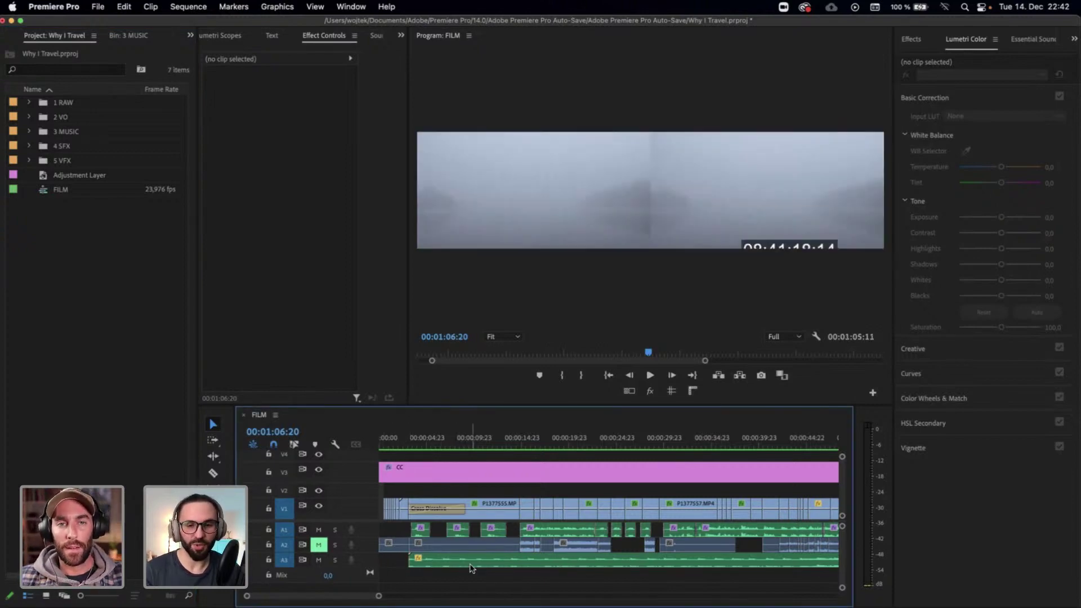
Open Audio 1's Parametric Equalizer from the Audio Track Mixer, lower its low-pass frequency to about 13.5 kHz, and close the editor
left_click(420, 438)
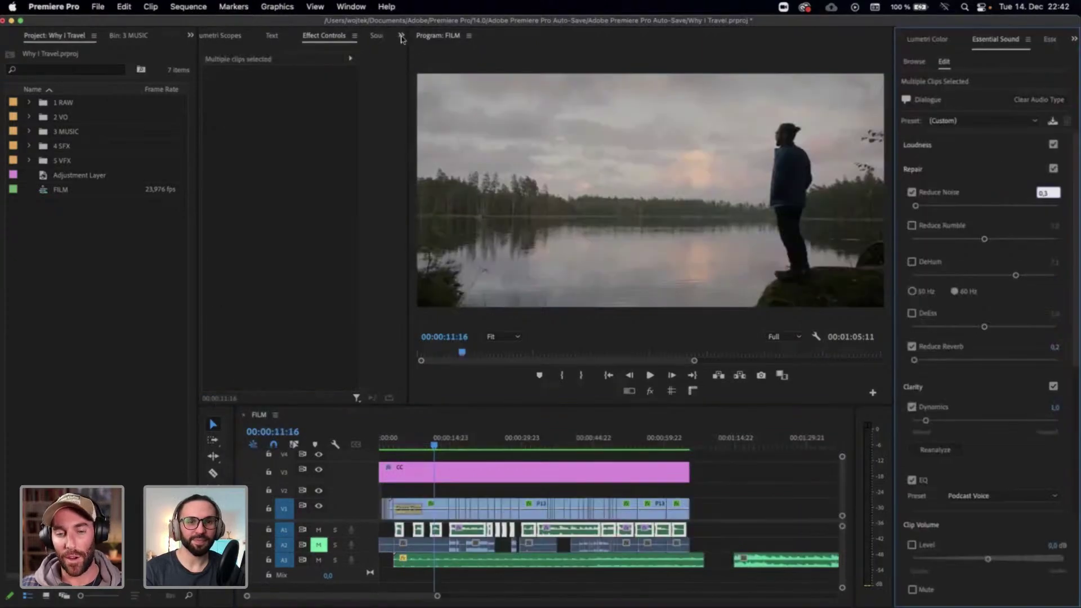
left_click(401, 34)
left_click(422, 86)
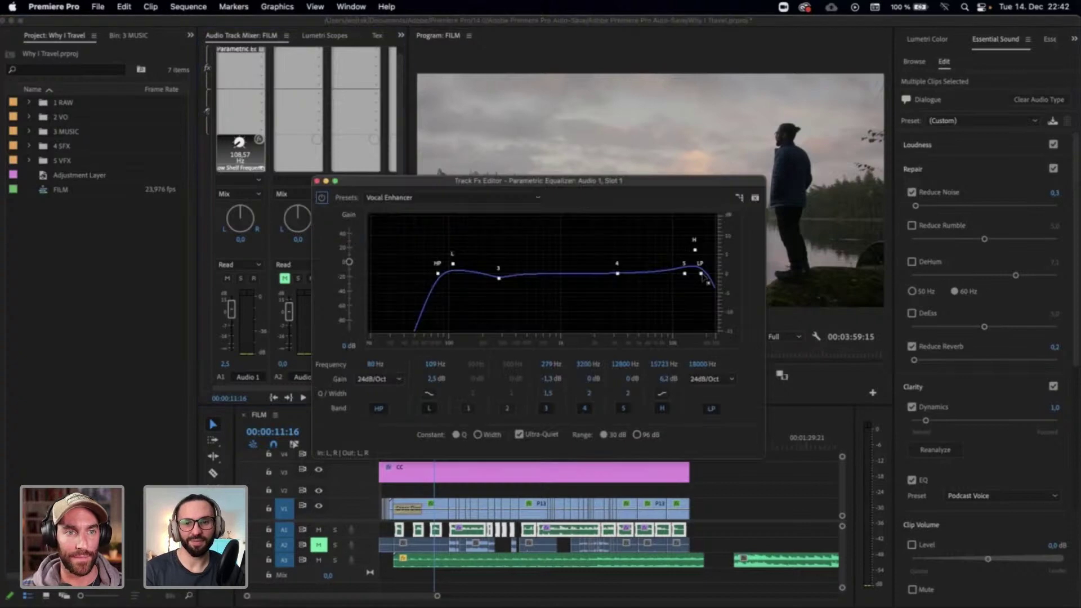
left_click_drag(699, 323, 684, 361)
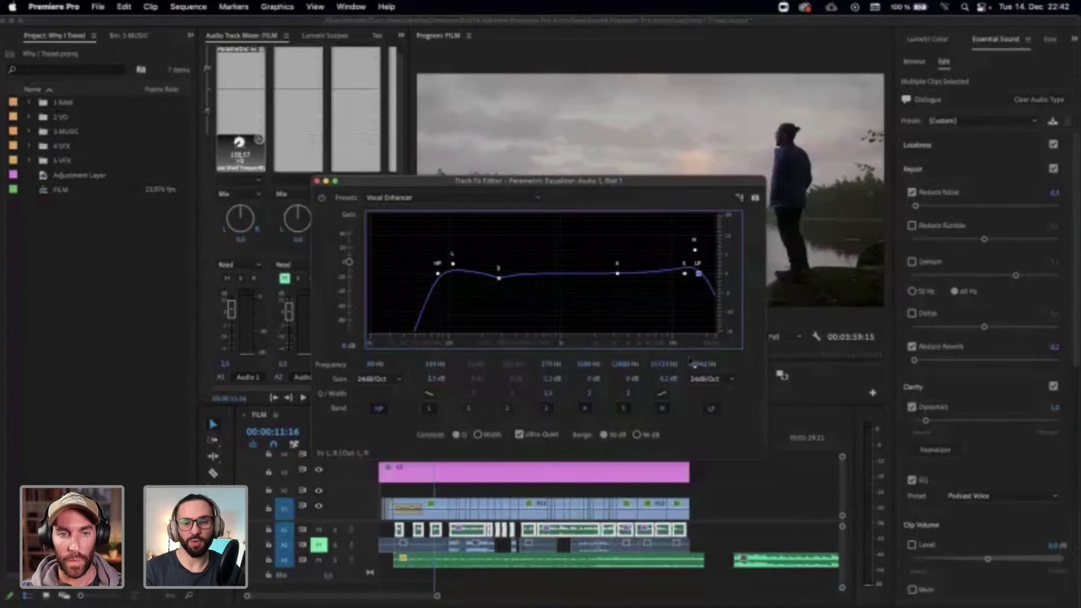
left_click_drag(694, 365, 687, 365)
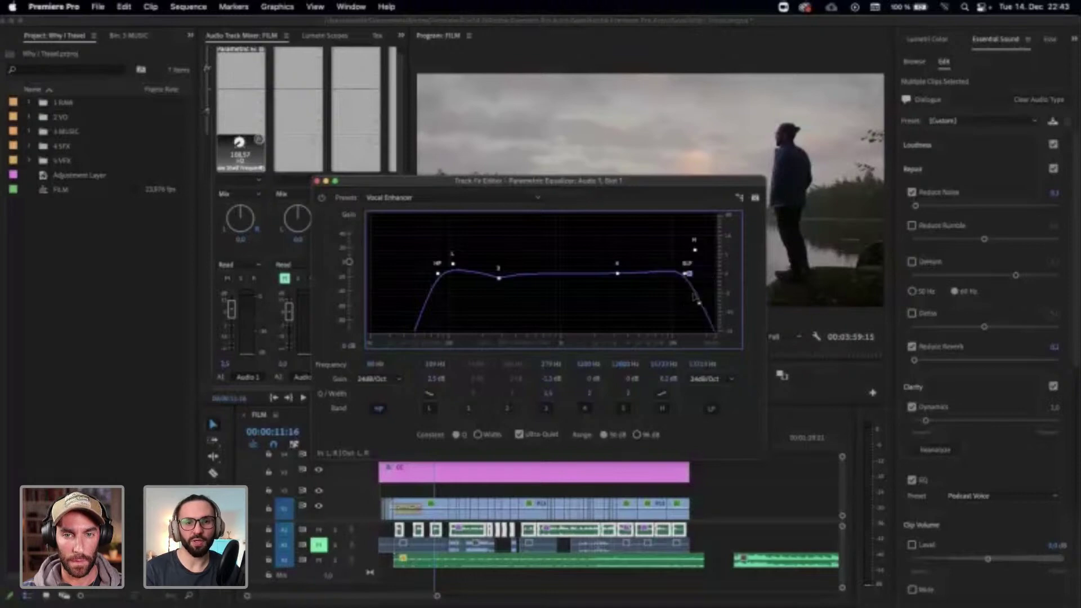
left_click(316, 181)
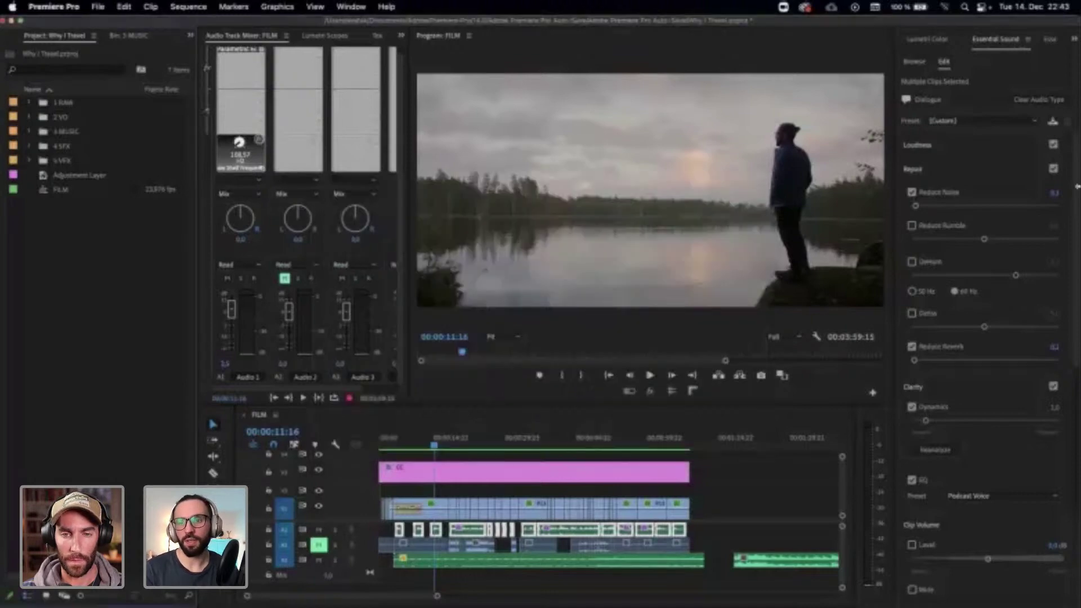
Set the Reduce Noise amount of the selected voice-over clips to 0.2 and play a passage to judge the sound
left_click(1054, 191)
type("0")
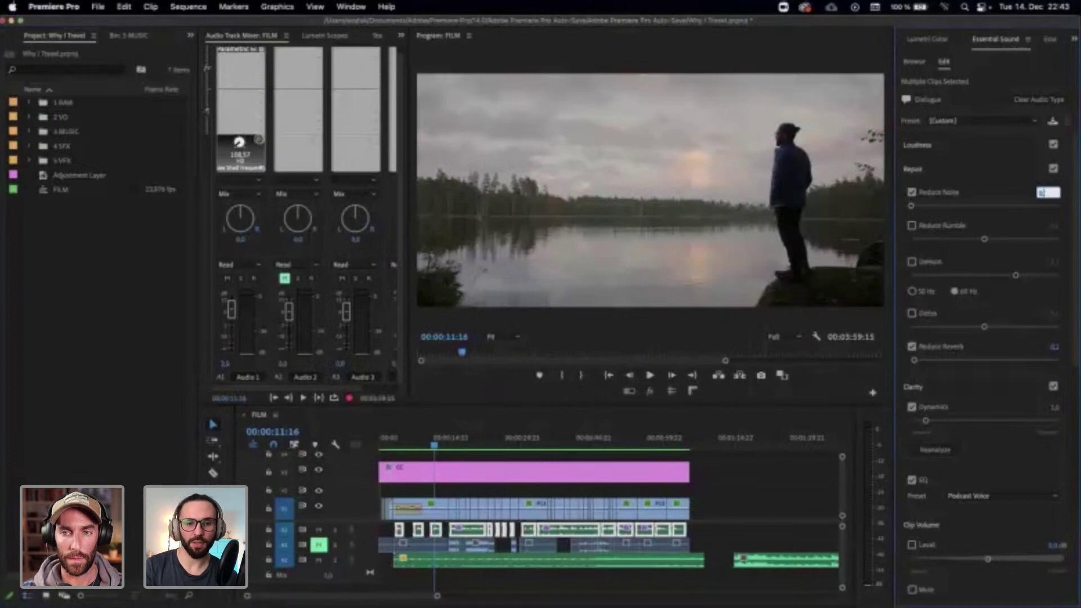
key("Return")
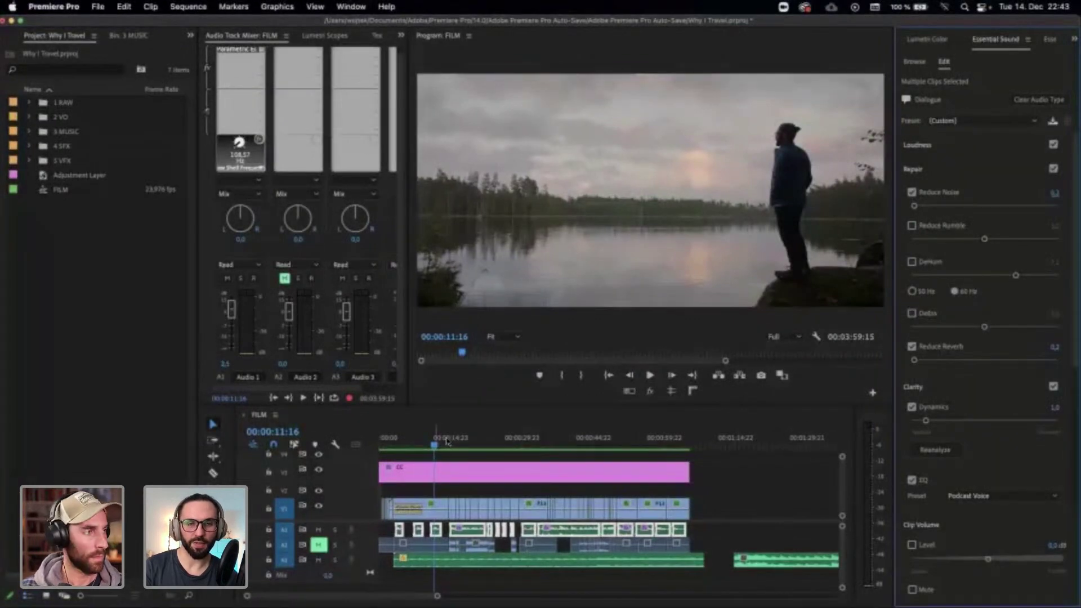
left_click(447, 442)
key("space")
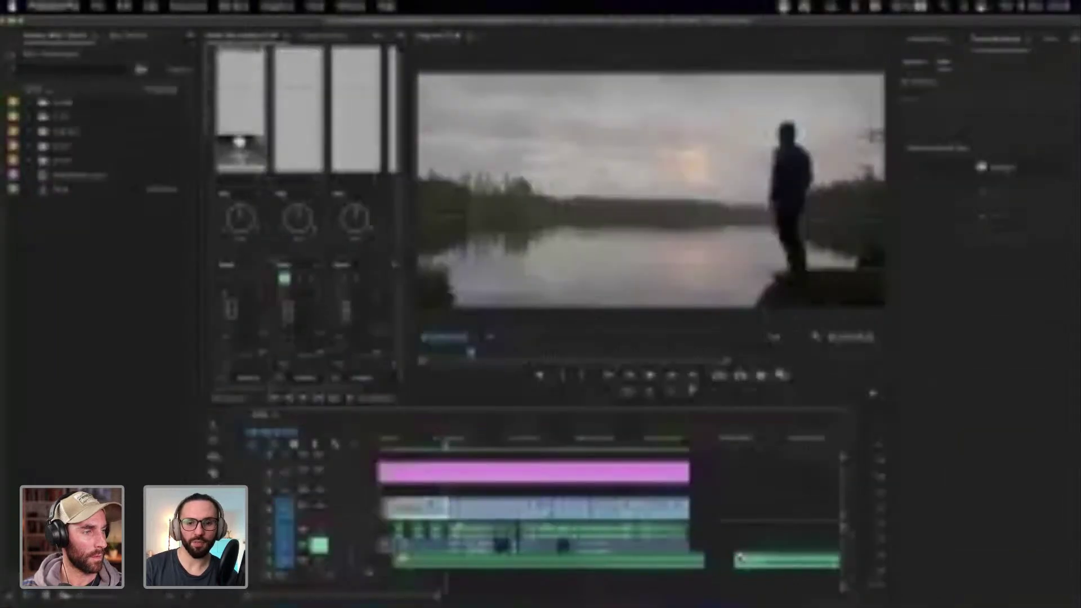
Review the film's opening in the timeline, then park the playhead on the lake shot at 00:00:07:23
left_click(563, 508)
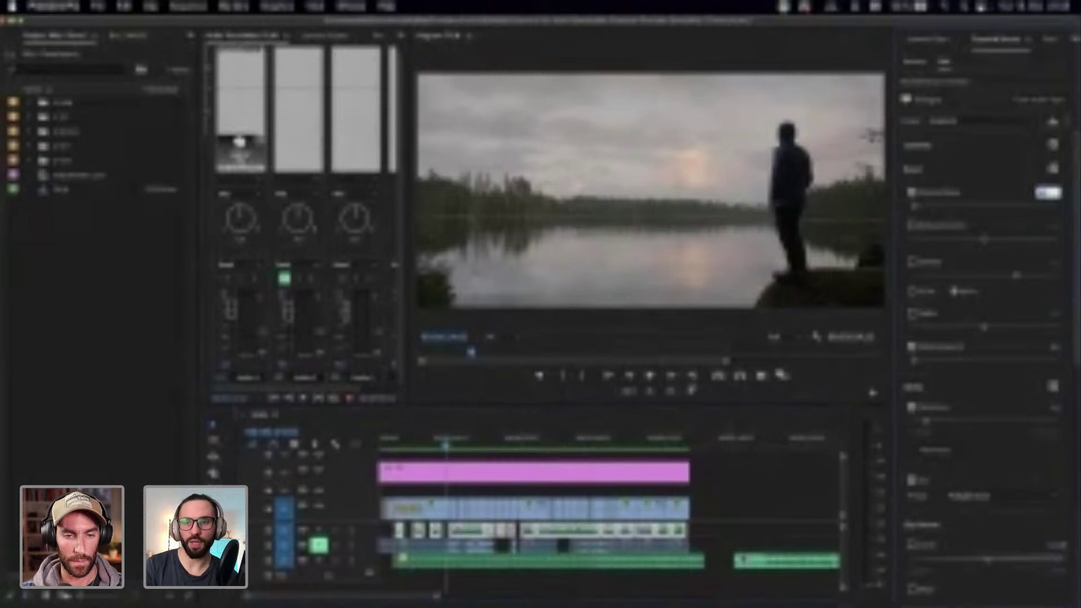
left_click(419, 445)
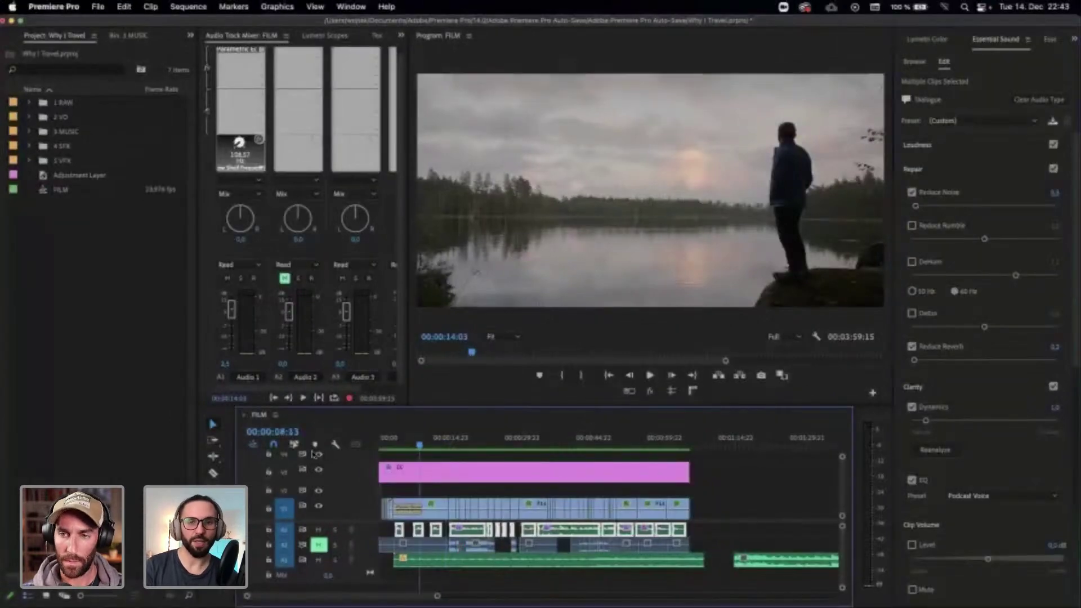
key("Home")
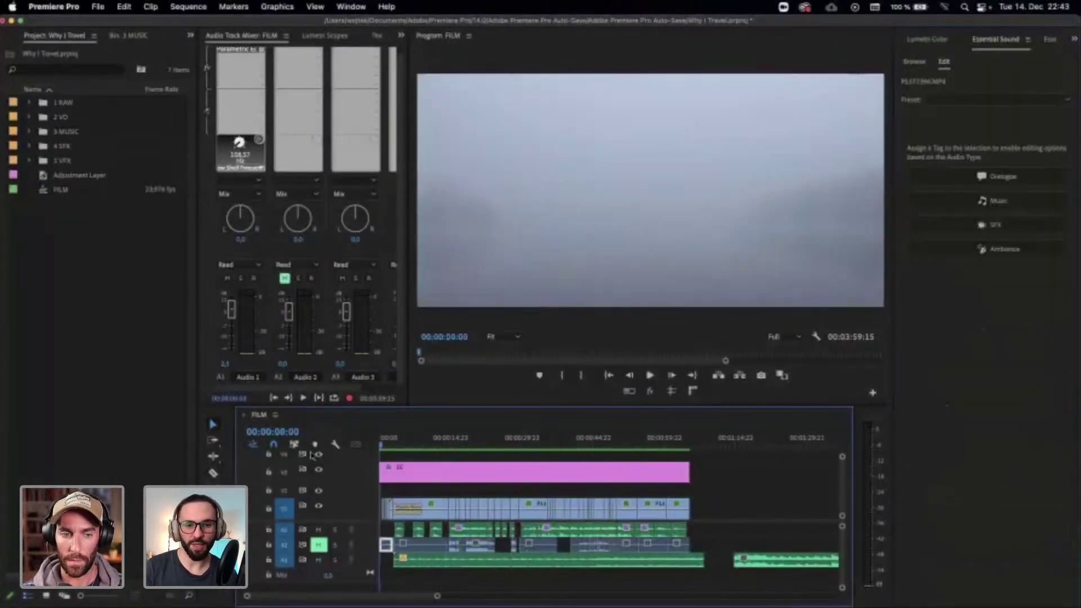
key("=")
left_click(424, 444)
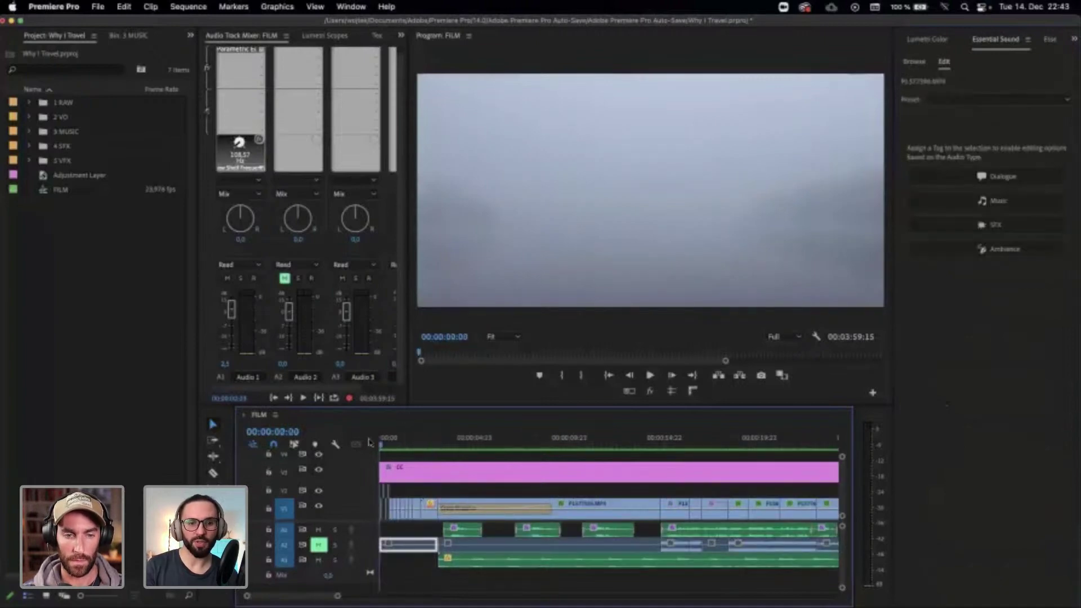
key("Home")
key("d")
left_click_drag(396, 442, 426, 441)
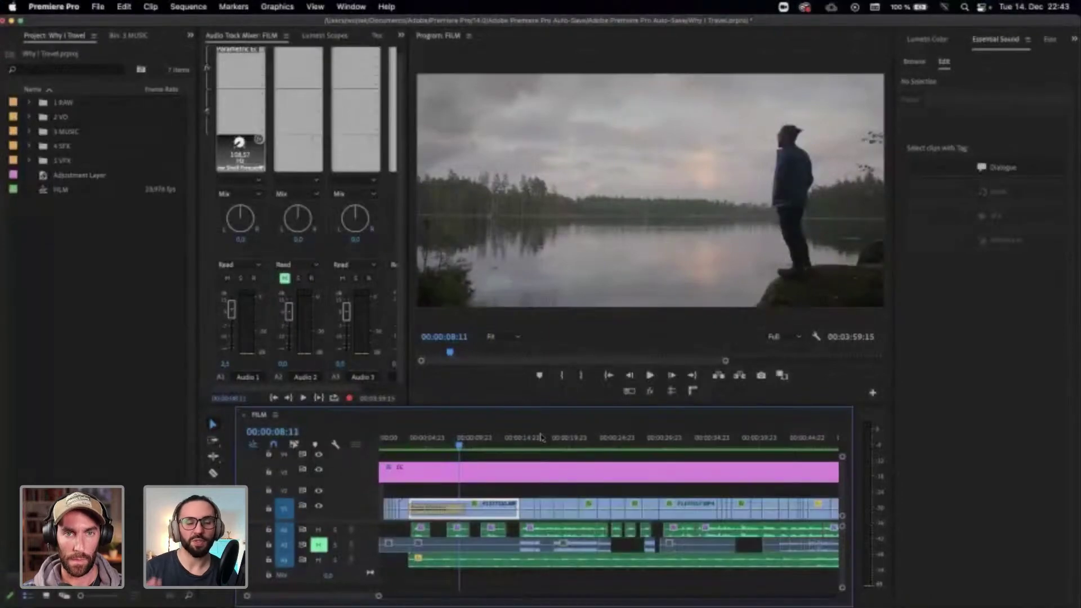
left_click(451, 444)
left_click(405, 445)
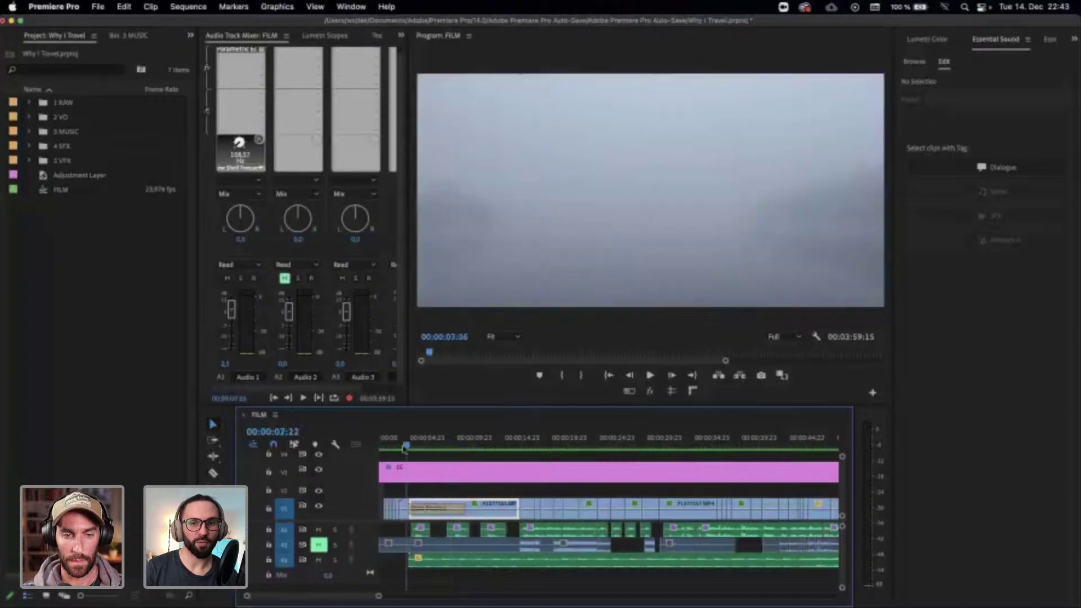
left_click(437, 446)
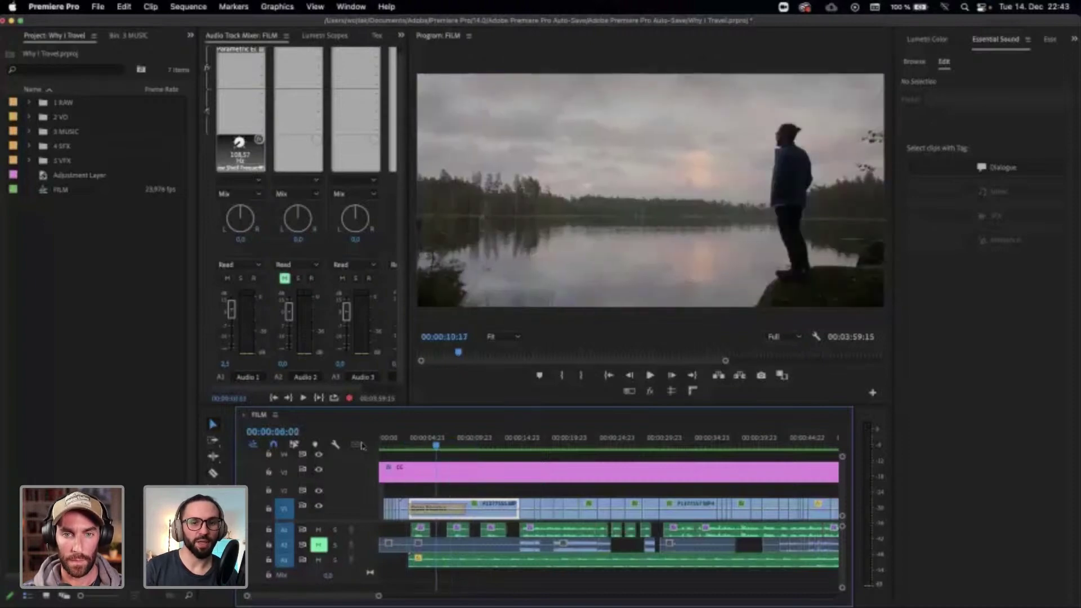
left_click_drag(372, 448, 455, 444)
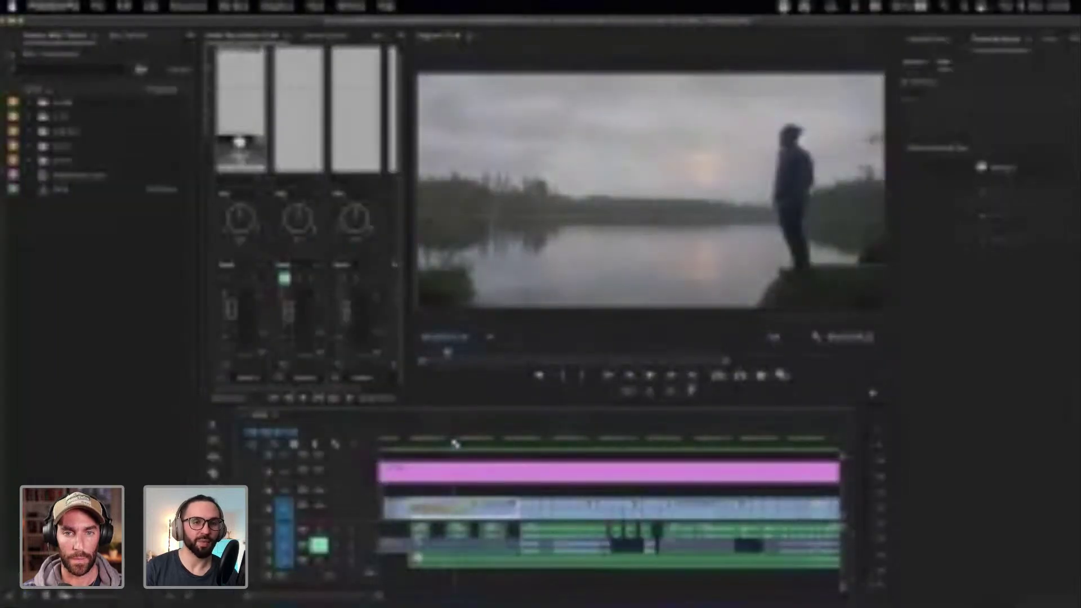
Open the 4 SFX bin and search it for "lake"
left_click(72, 146)
double_click(72, 146)
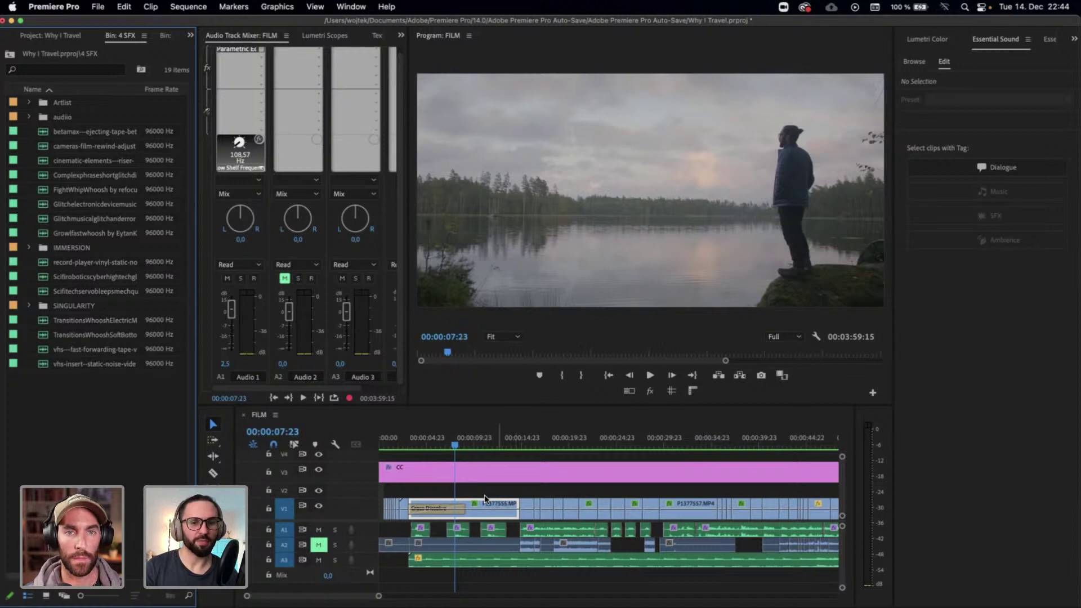
left_click(506, 490)
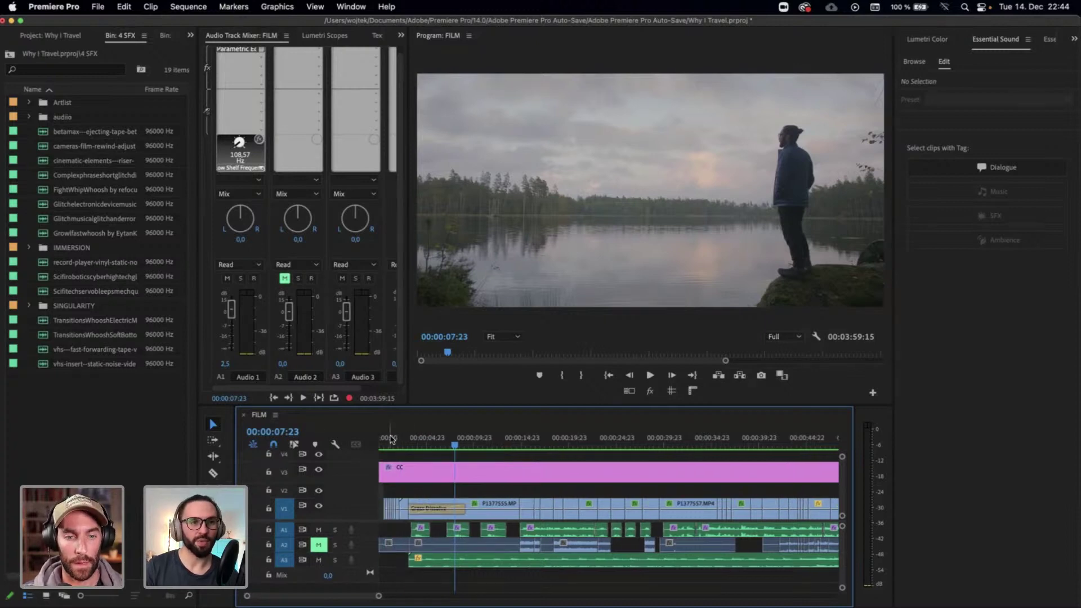
left_click(55, 70)
type("lake")
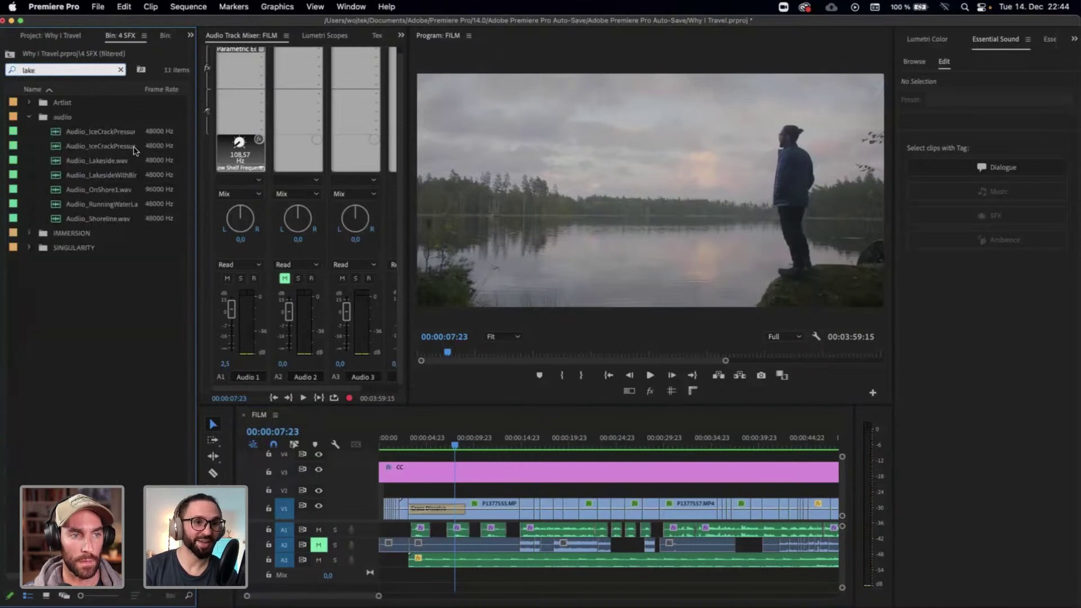
Preview and compare the Audiio_Lakeside.wav and Audiio_LakesideWithBirds.wav sound effects
double_click(111, 161)
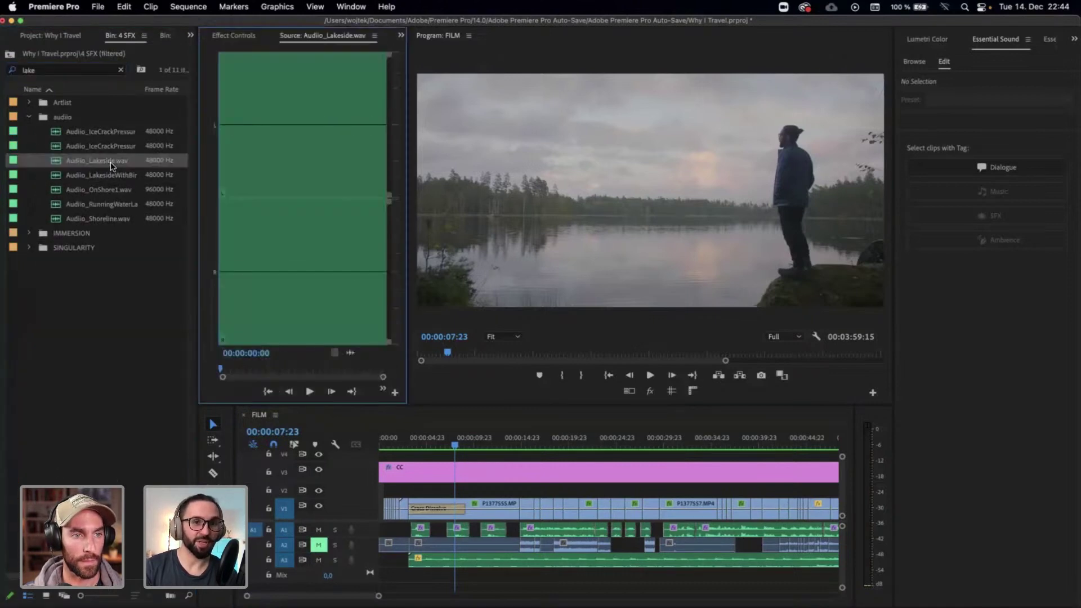
key("space")
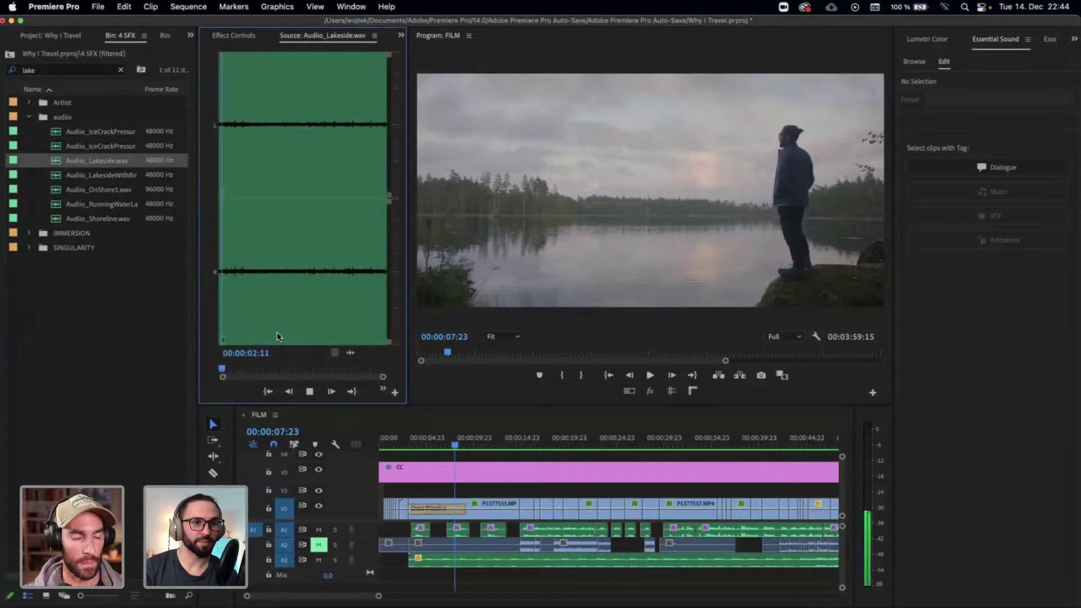
key("space")
double_click(120, 177)
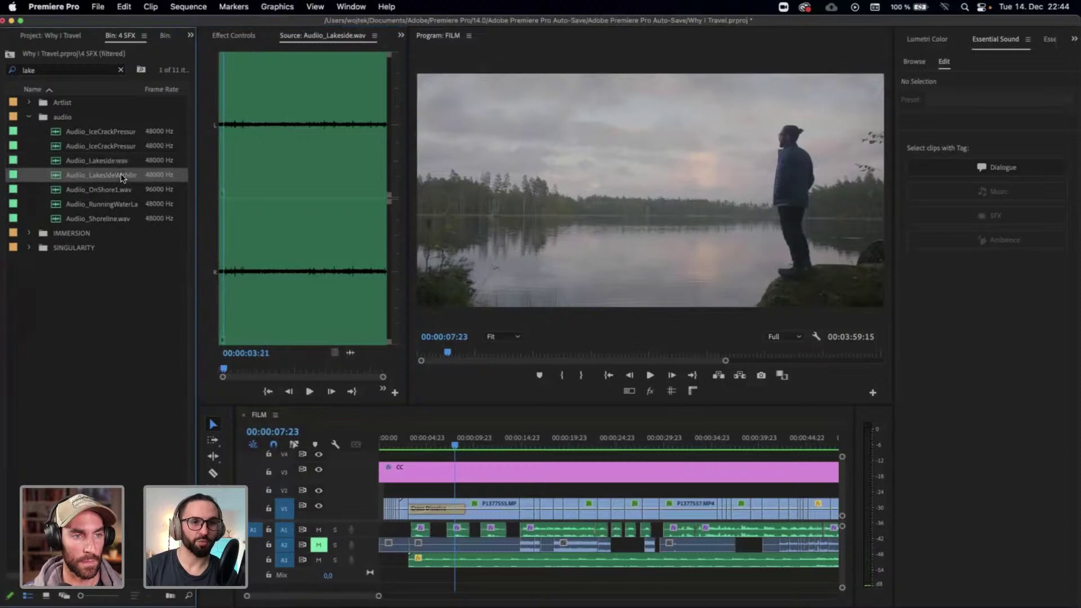
key("space")
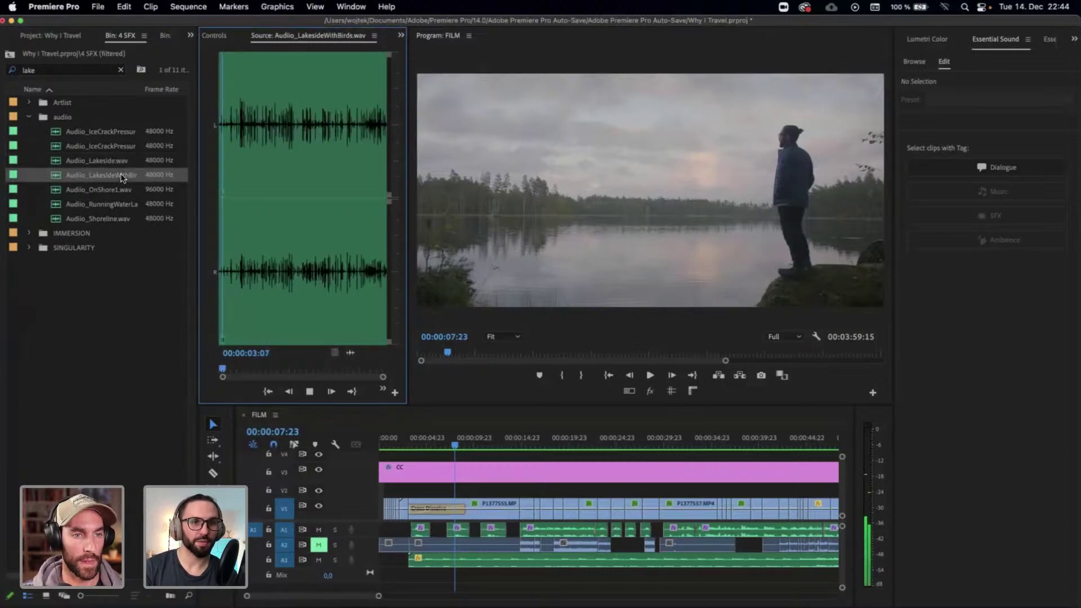
key("space")
double_click(111, 161)
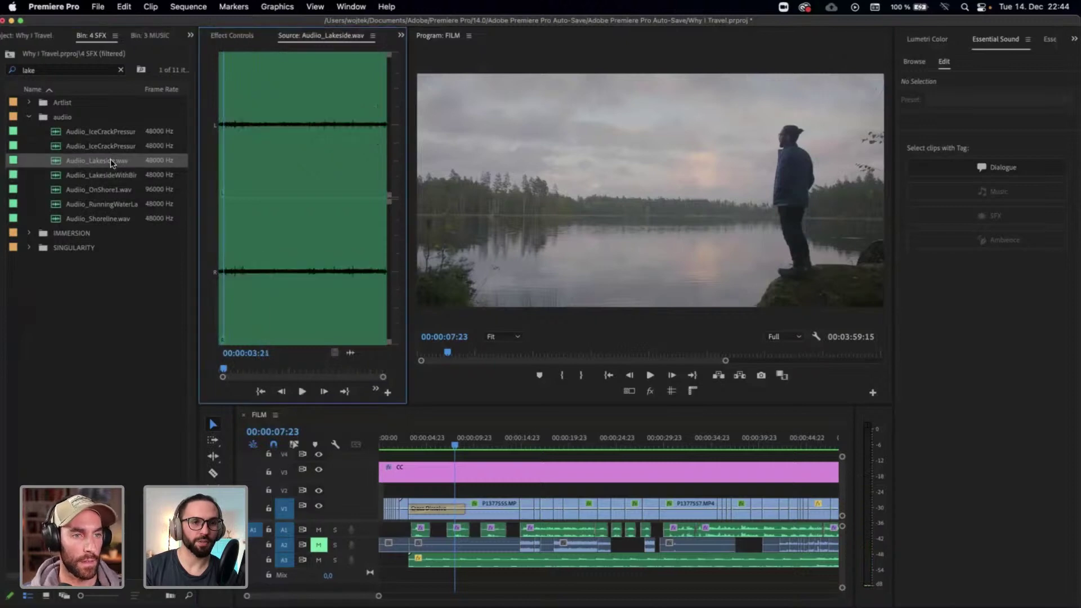
key("space")
key("space")
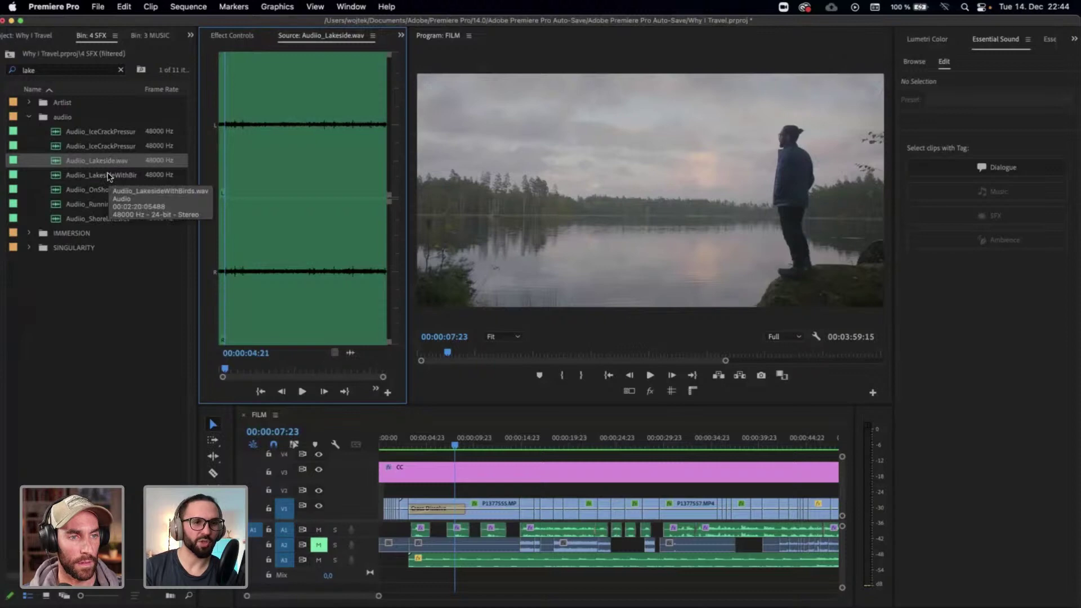
double_click(109, 176)
key("space")
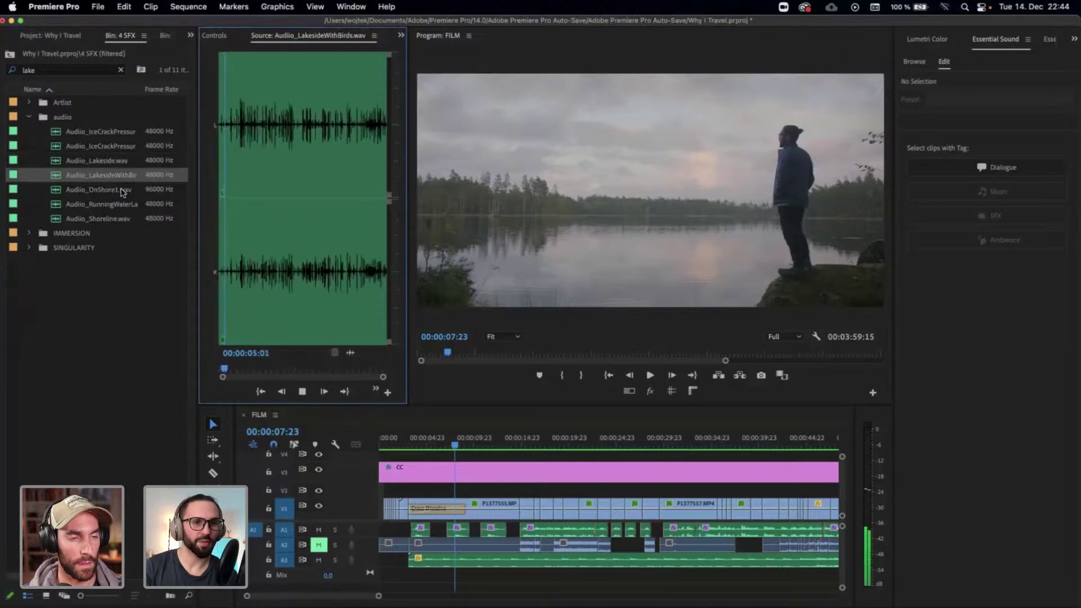
key("space")
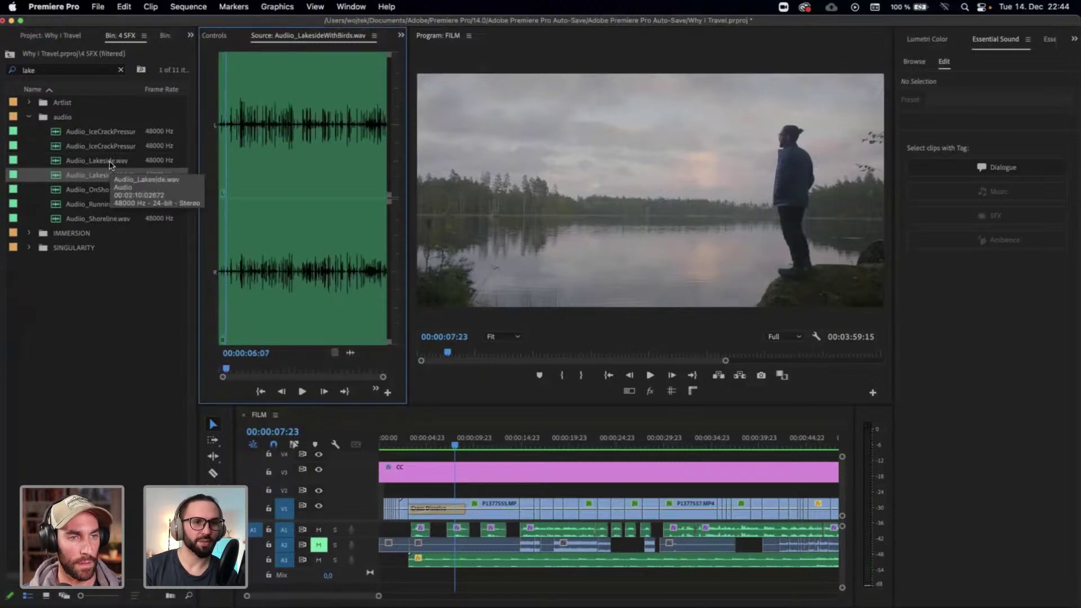
Load Audiio_Lakeside.wav in the Source monitor and set its out point at 00:00:22:00
double_click(109, 163)
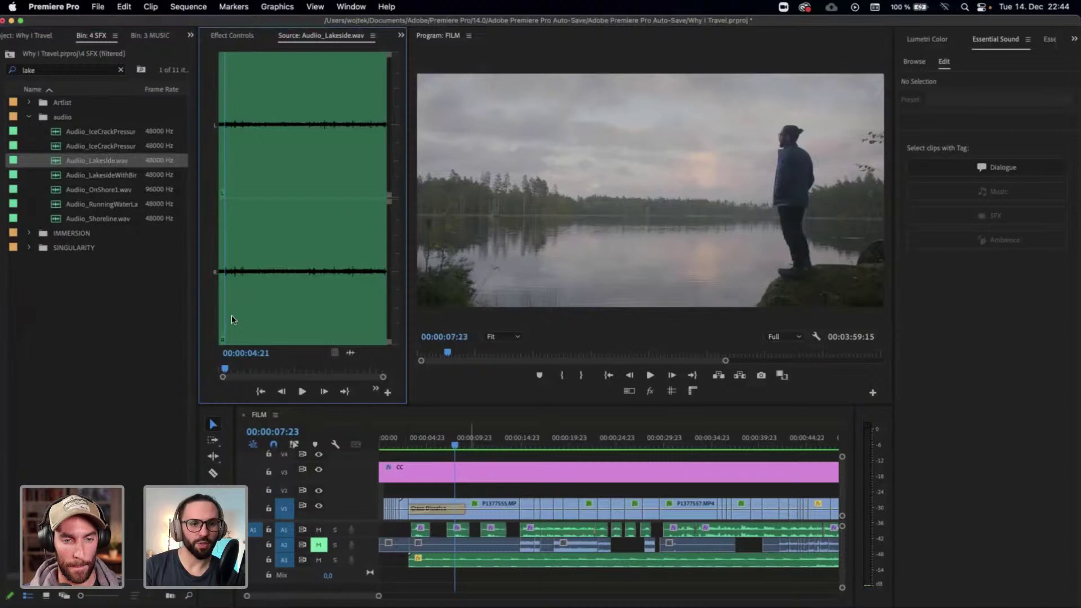
left_click(246, 368)
key("o")
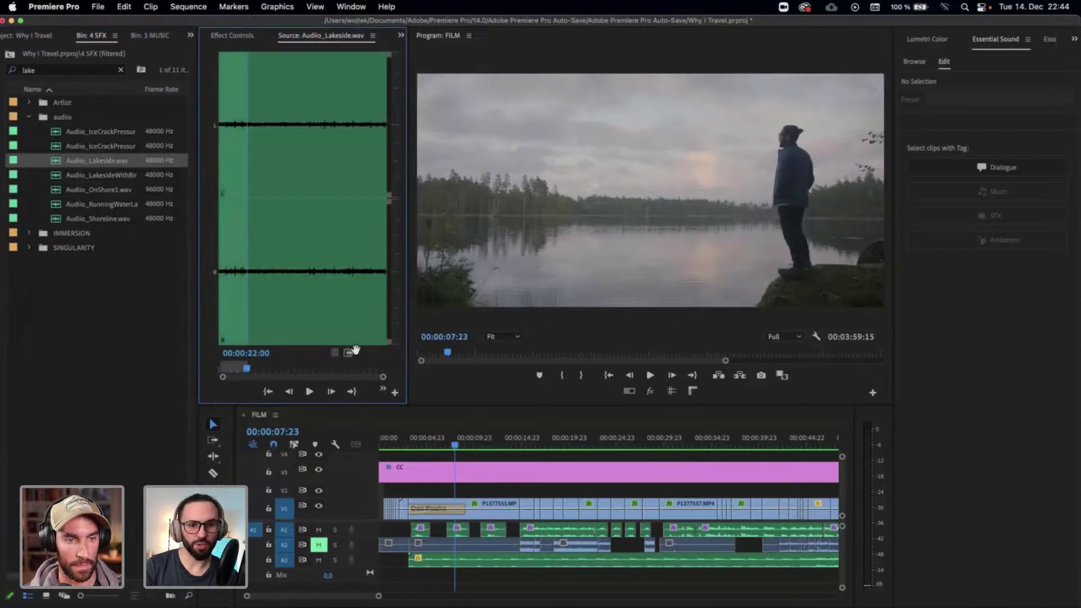
left_click_drag(349, 352, 413, 366)
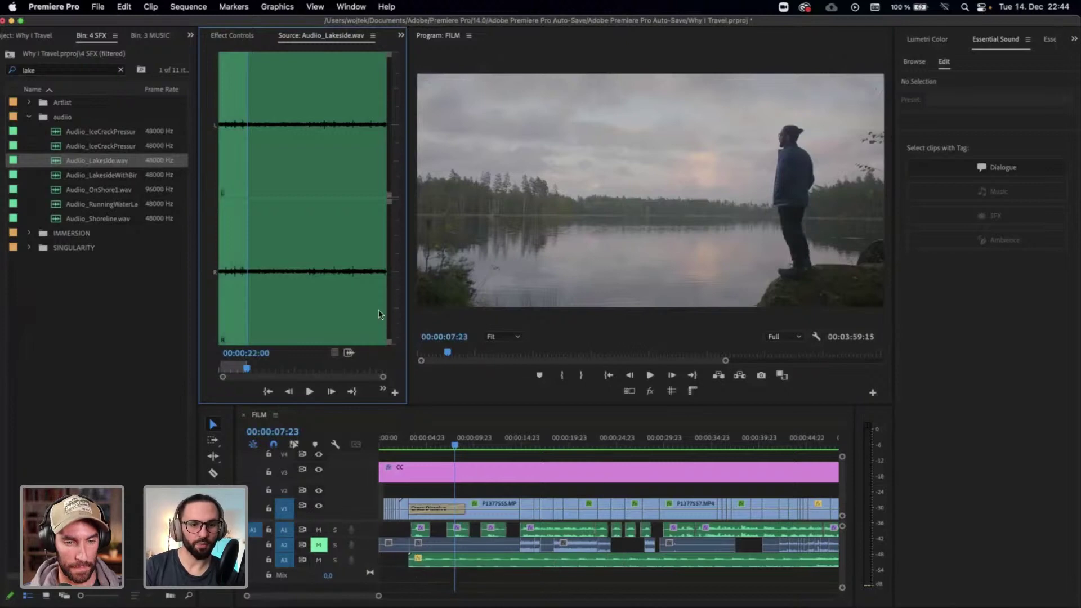
Add five standard audio tracks after Audio 3 to the FILM sequence, with no new video tracks
right_click(364, 559)
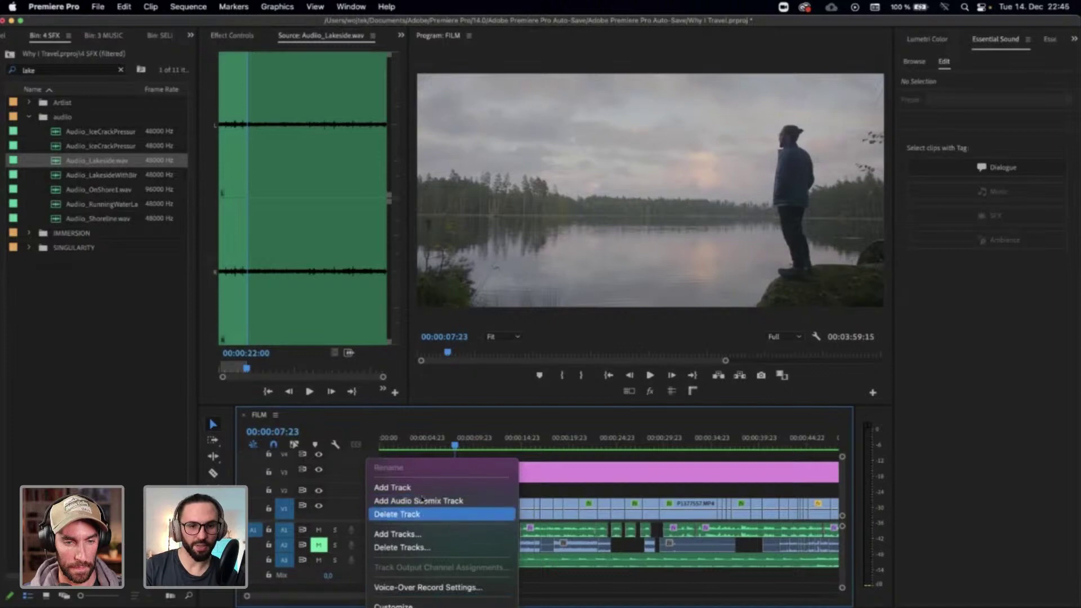
left_click(411, 533)
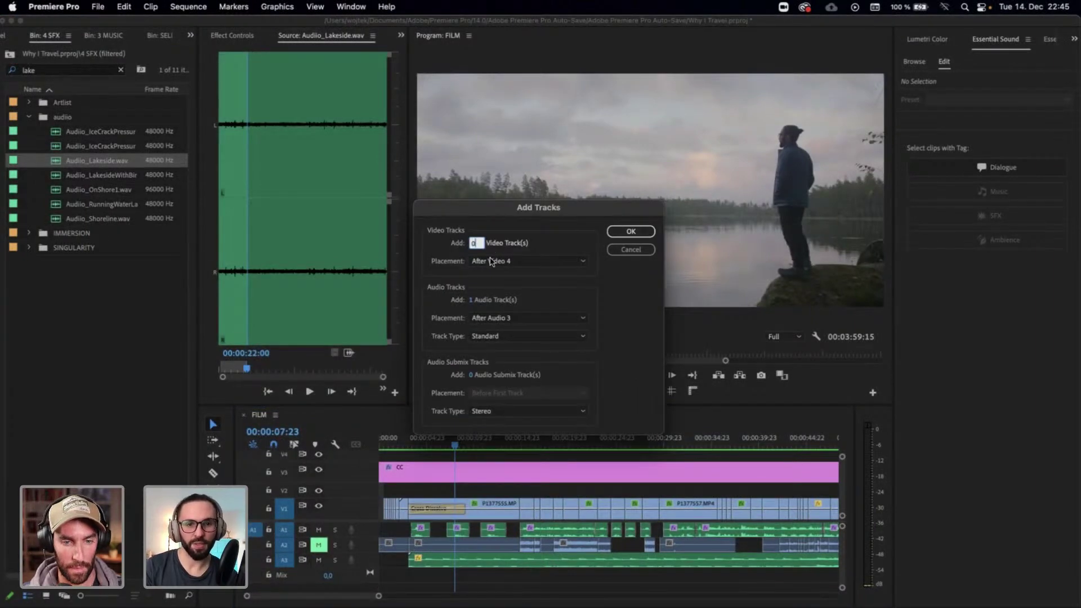
left_click(471, 300)
type("5")
key("Return")
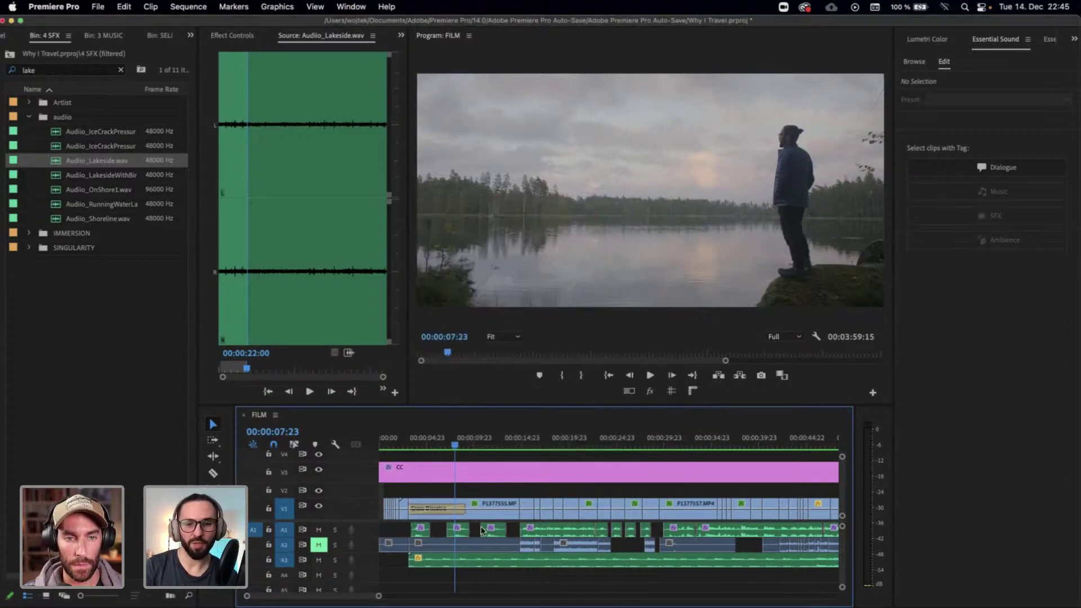
scroll(481, 530, "down", 1)
scroll(481, 541, "up", 1)
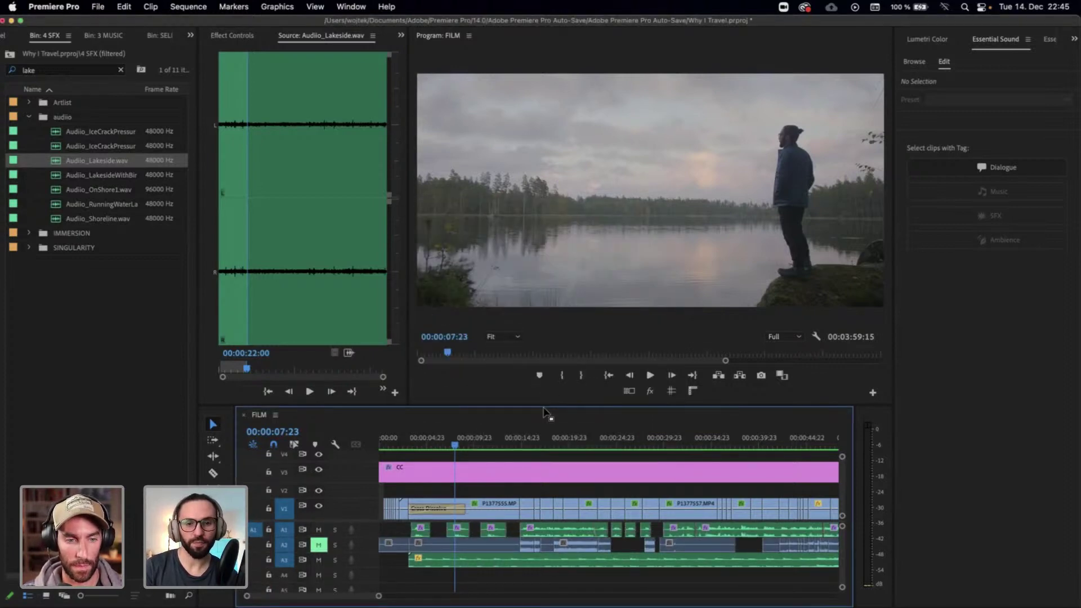
Enlarge the timeline area, place Audiio_Lakeside.wav on A4 under the lake shot from 00:00:03:03, and trim its end to 00:00:14:19
left_click_drag(544, 406, 544, 314)
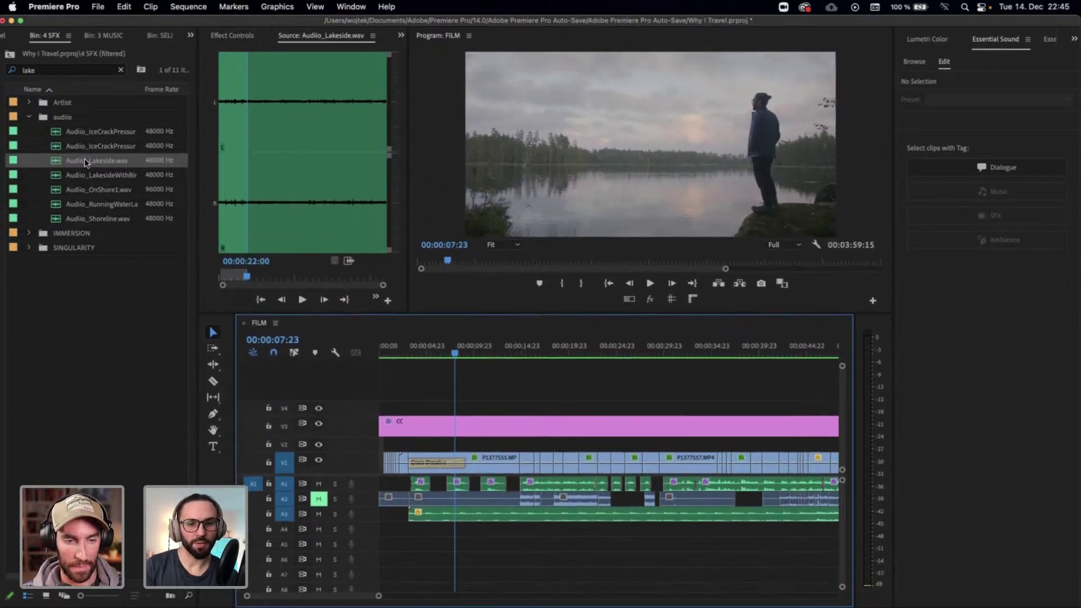
left_click_drag(89, 161, 414, 531)
left_click_drag(616, 532, 519, 532)
Lower the gain of the lakeside clip on A4 to -15 dB, playing from 00:00:03:00 to judge its level
left_click(488, 535)
key("g")
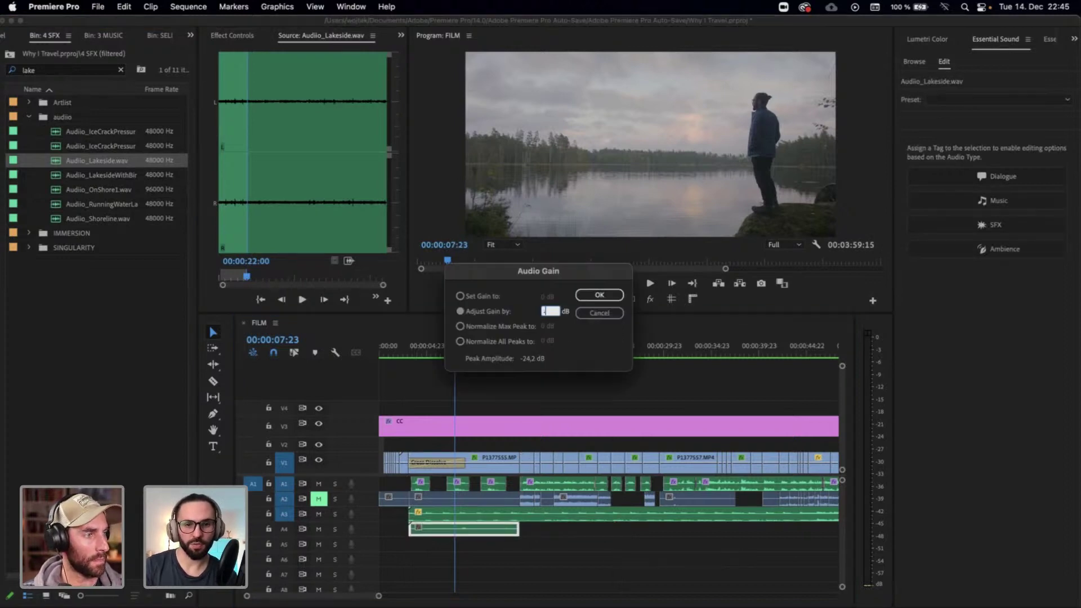
key("Escape")
left_click(408, 353)
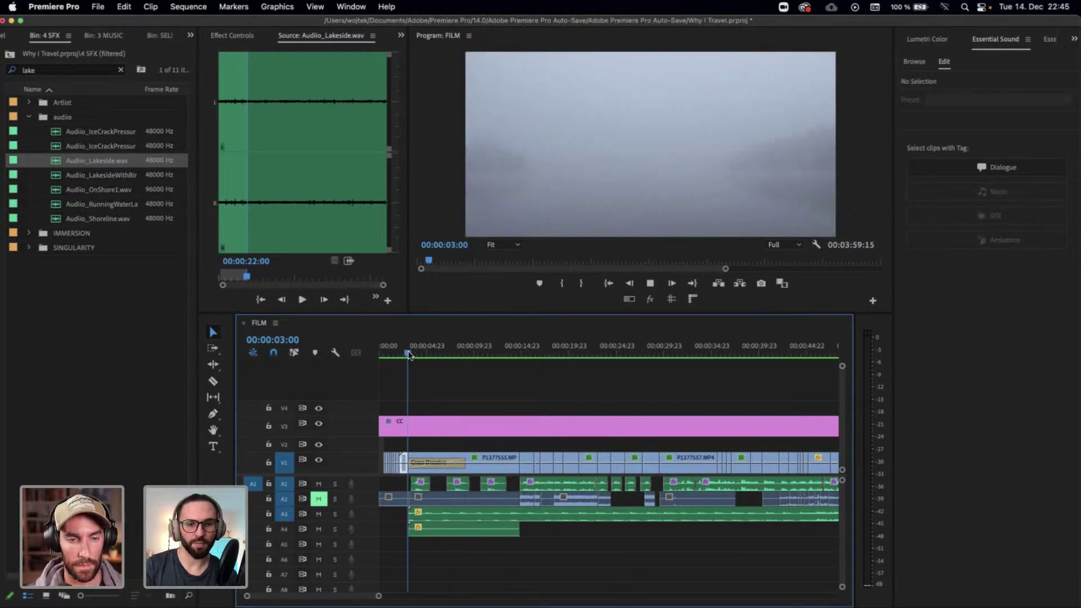
key("space")
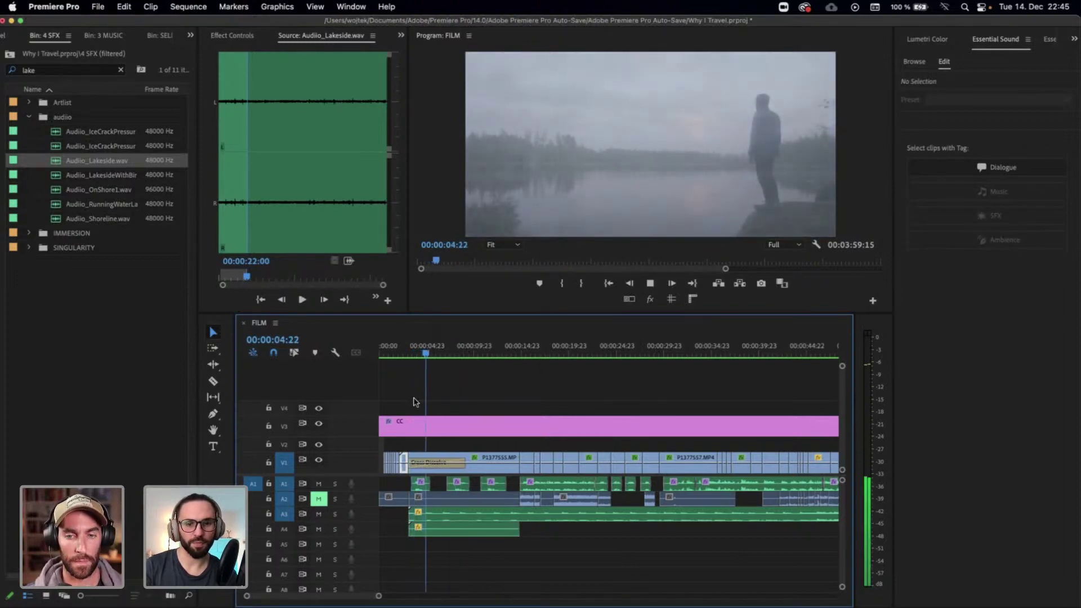
left_click(491, 533)
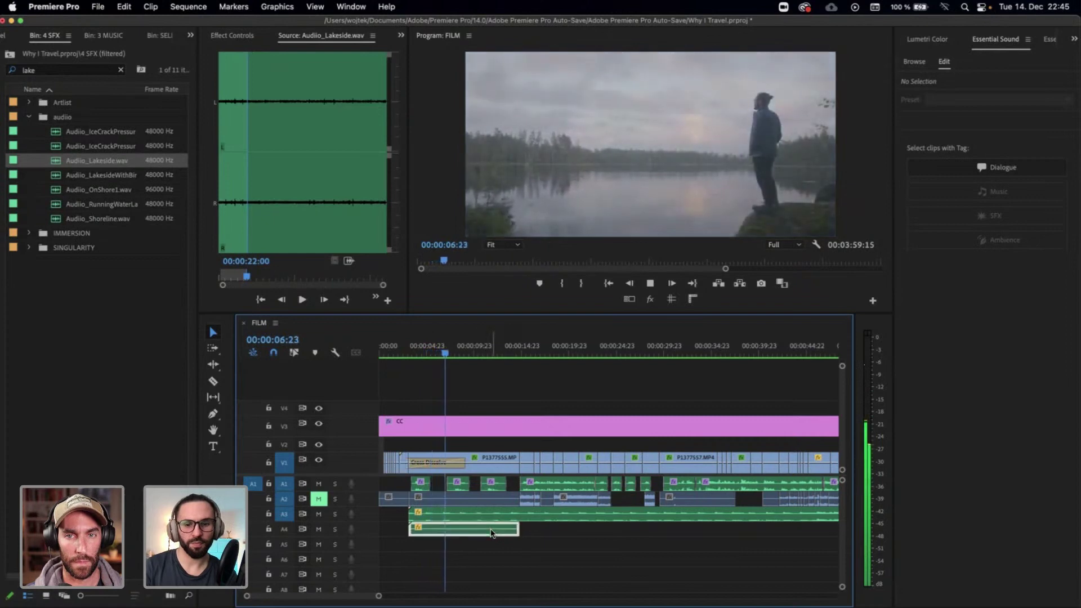
key("g")
key("Return")
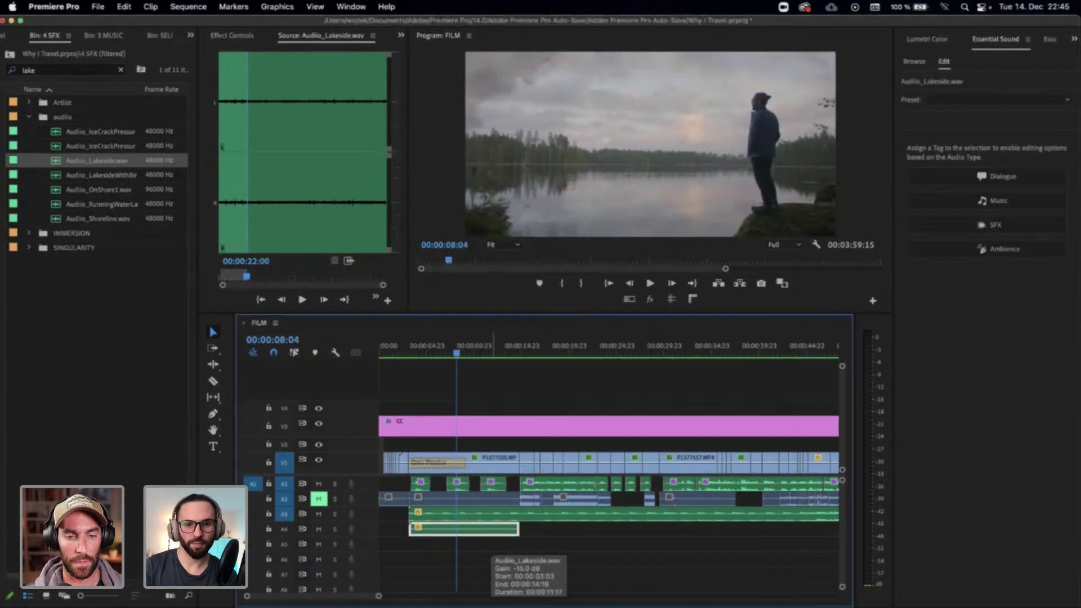
Set the Cross Dissolve at the start of the lake shot on V1 to a duration of 00:00:05:00
key("space")
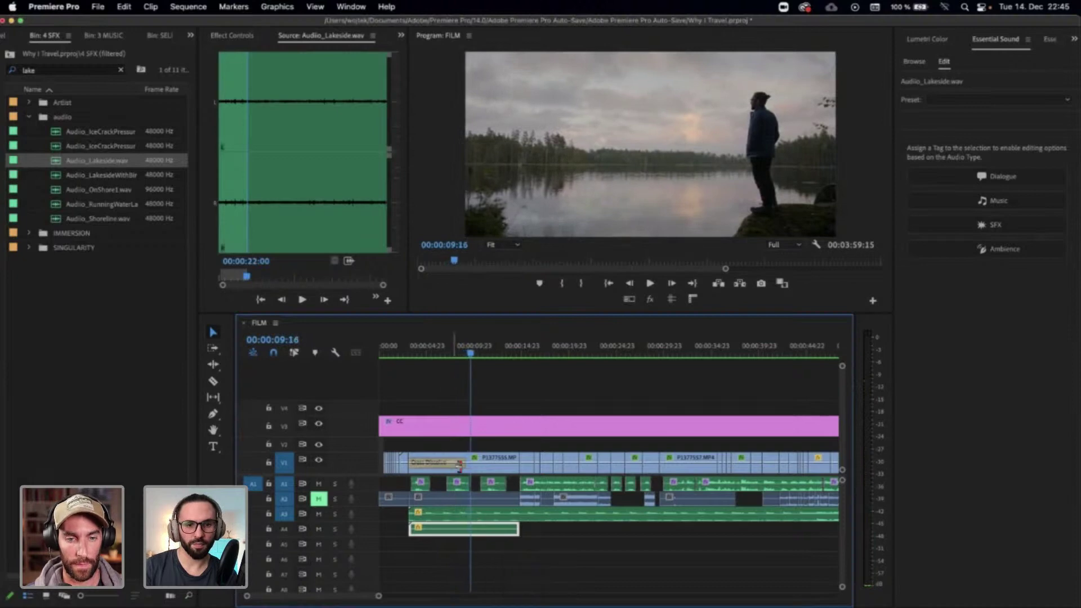
double_click(457, 464)
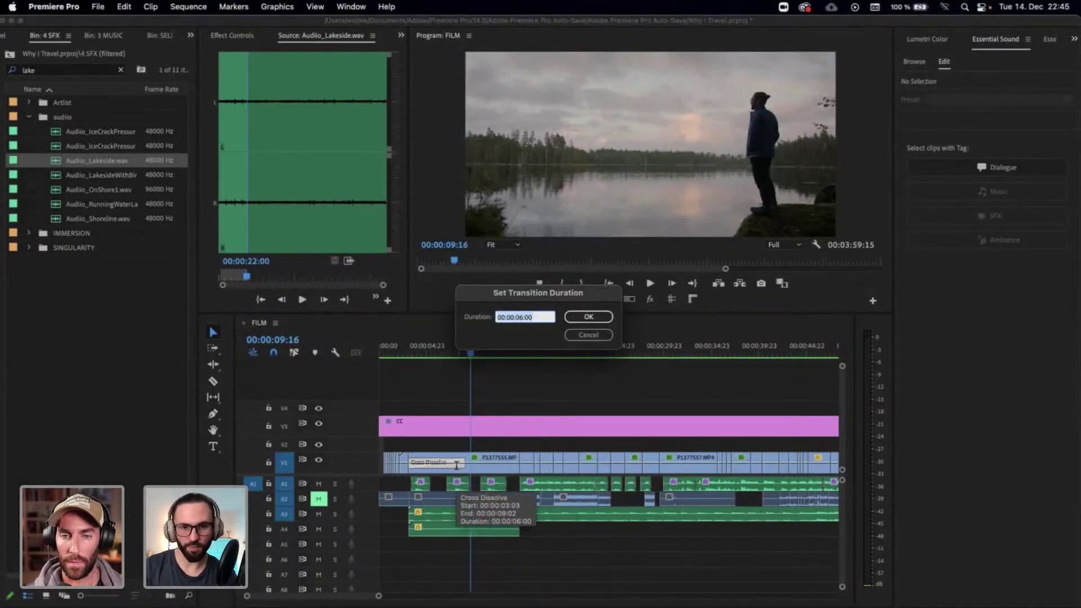
key("Right")
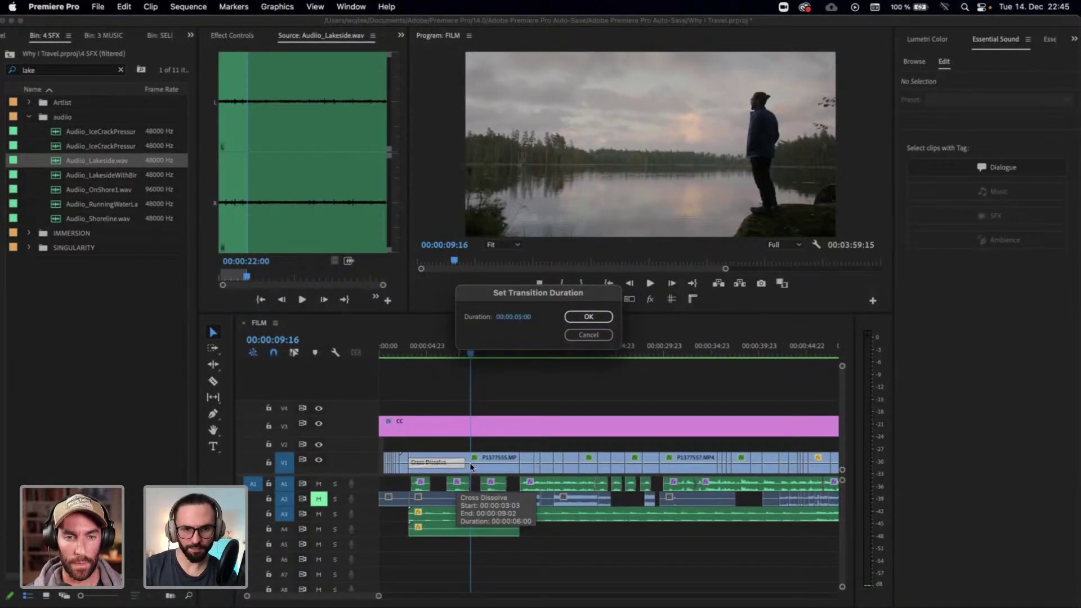
key("Return")
left_click(450, 356)
left_click_drag(454, 362, 478, 369)
Move to the waterfall shot at 00:00:15:14 and filter the 4 SFX bin for "waterfal"
scroll(574, 502, "right", 3)
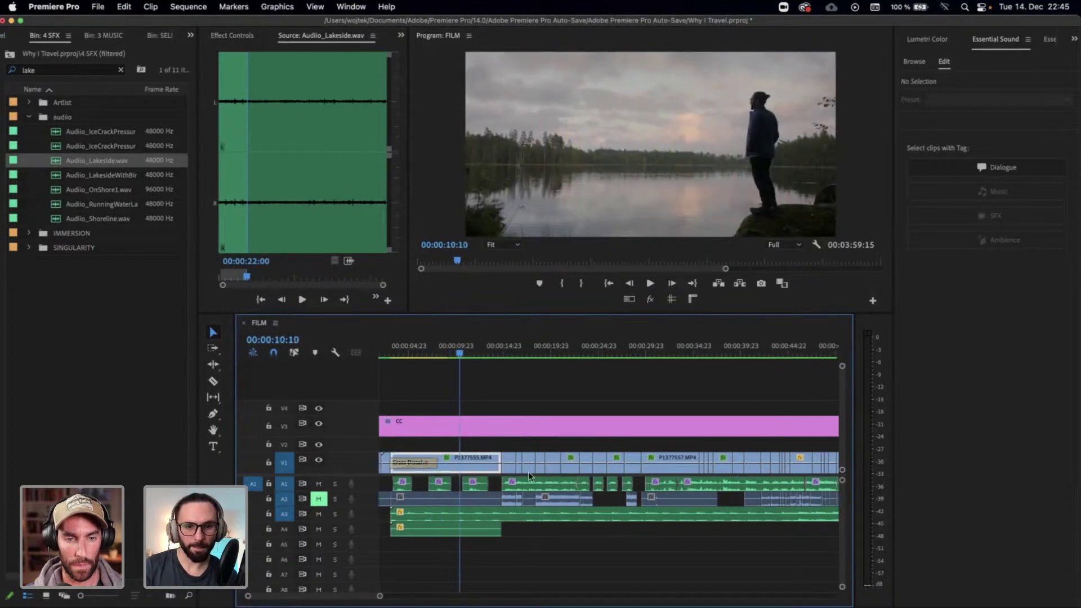
left_click(449, 344)
left_click(454, 346)
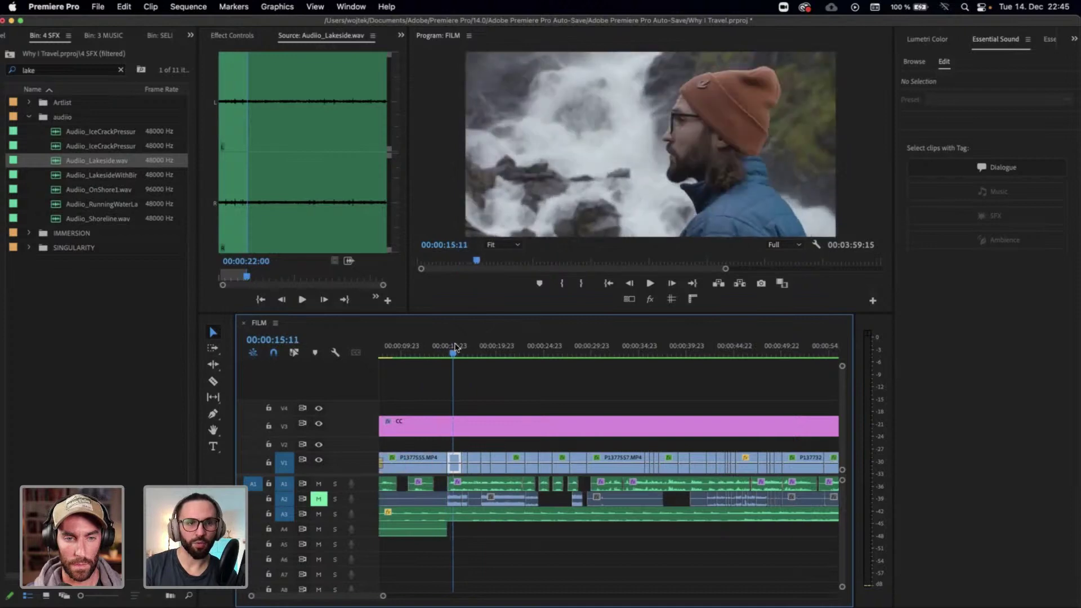
left_click(39, 70)
key("BackSpace")
key("BackSpace")
key("BackSpace")
key("BackSpace")
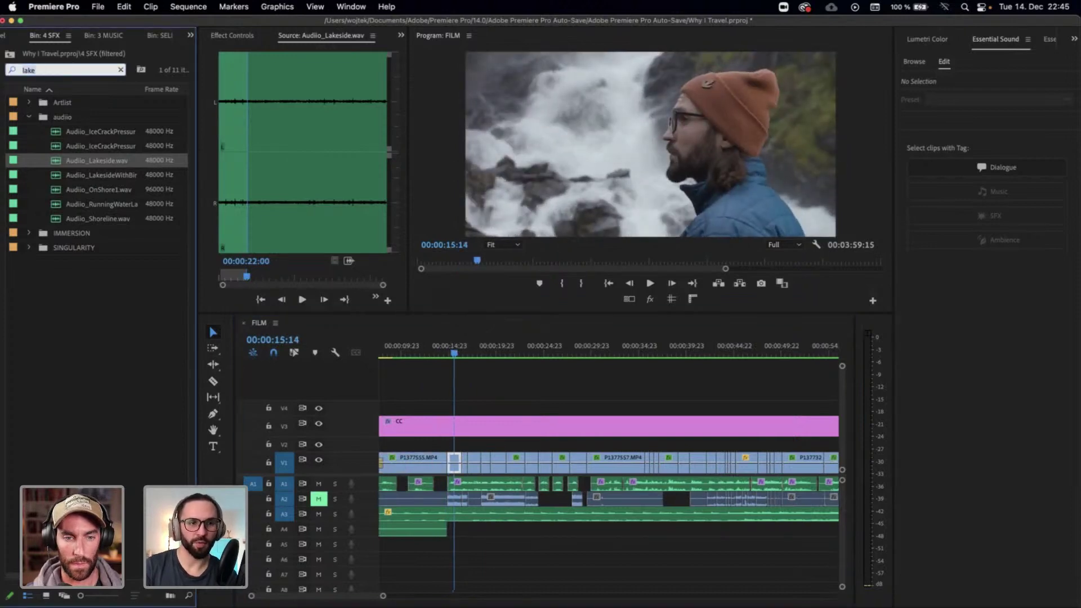
type("water")
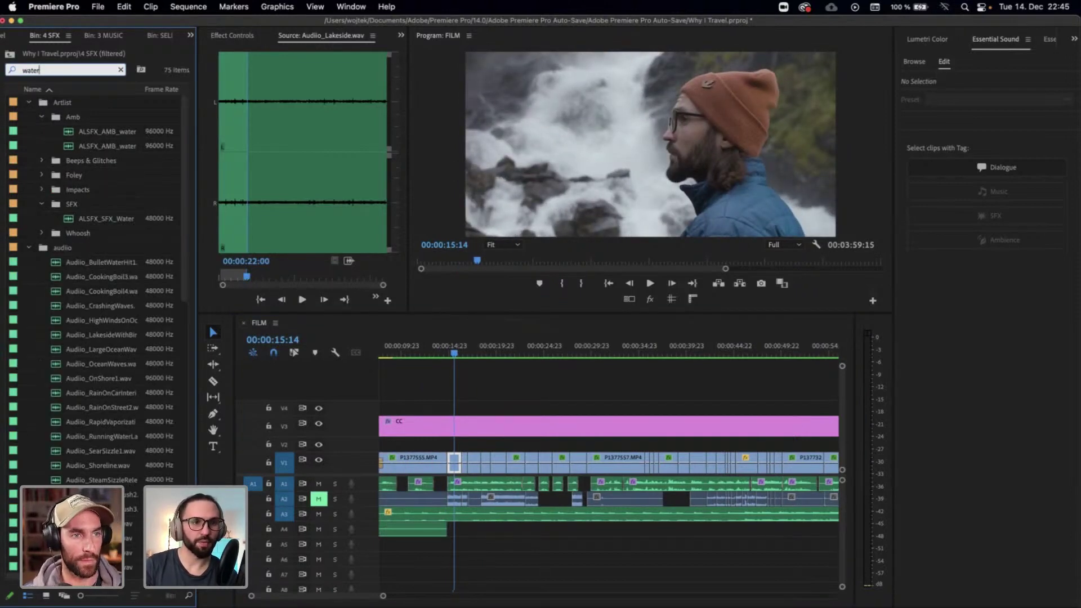
type("fal")
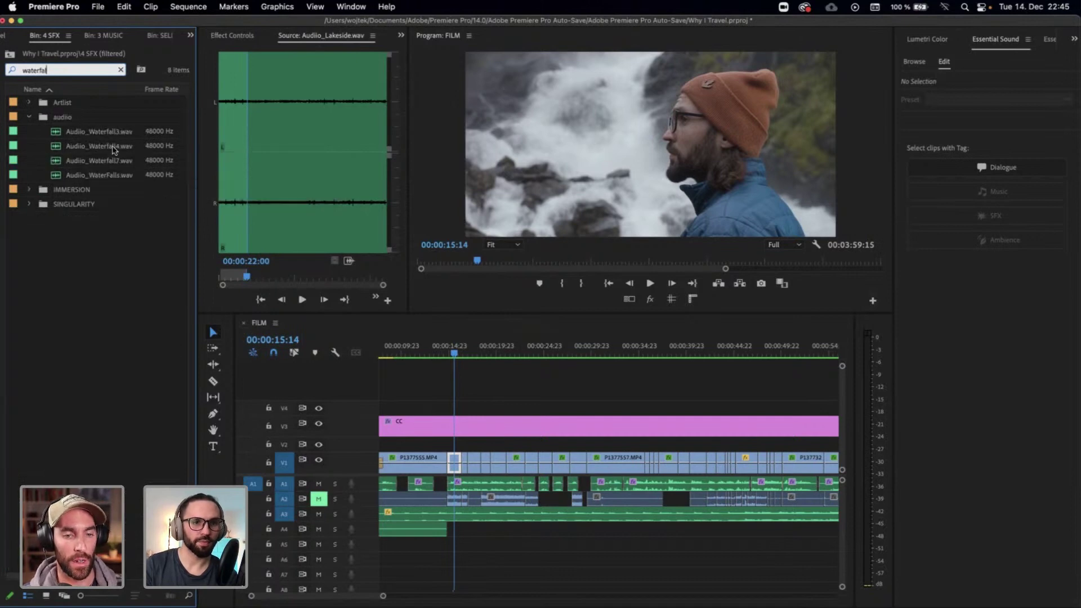
Load Audiio_Waterfall4.wav in the Source monitor, move the sequence playhead to 00:00:13:00, and audition the sound from its start
double_click(113, 146)
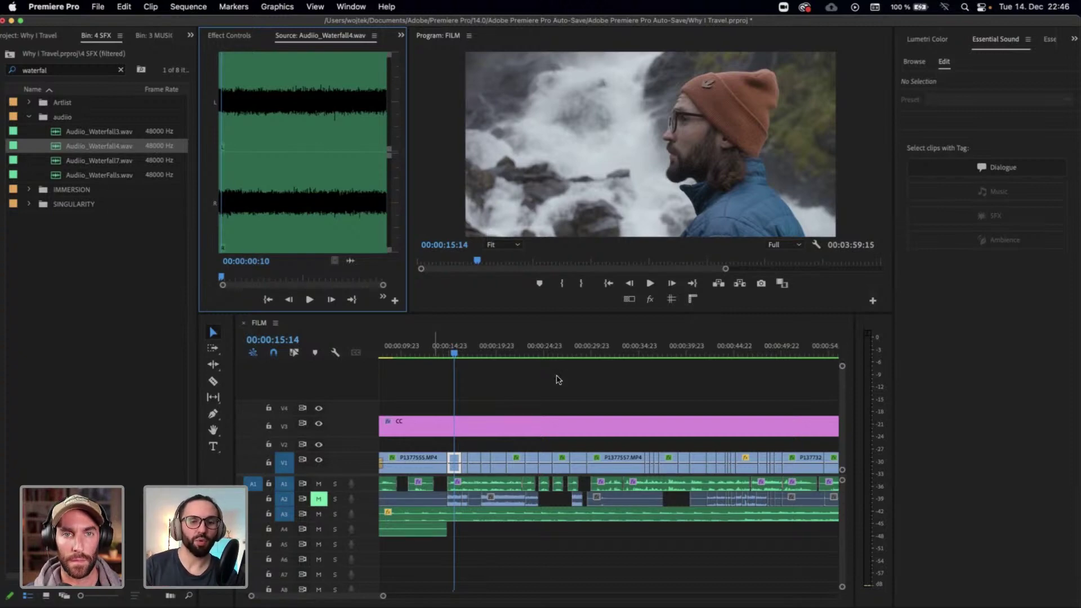
left_click(444, 350)
left_click_drag(445, 347, 431, 344)
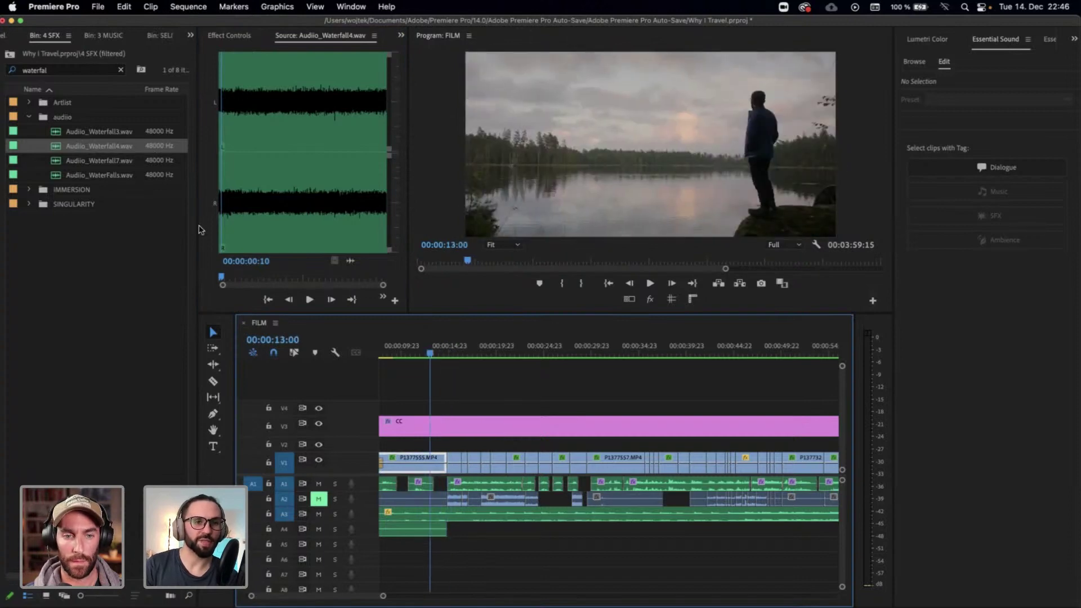
left_click_drag(233, 276, 178, 279)
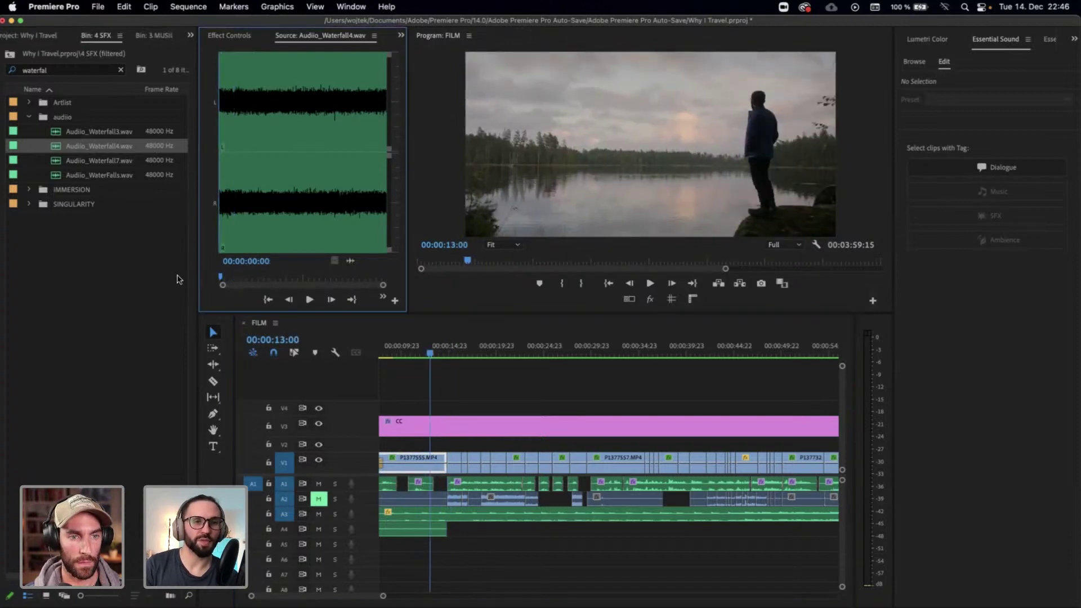
key("space")
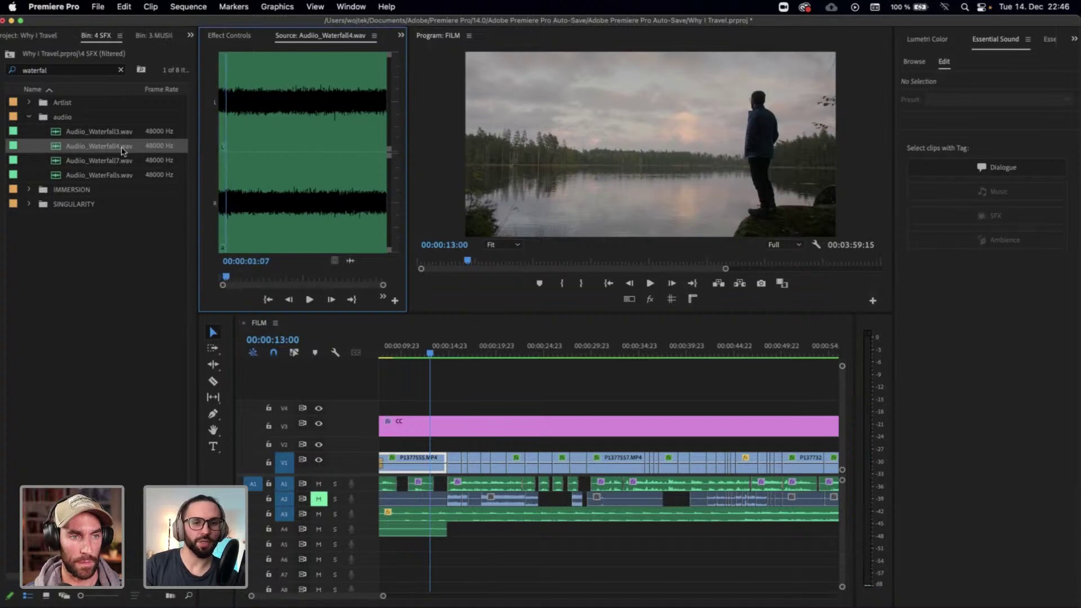
Place Audiio_Waterfall4.wav on A5 from 00:00:13:11, overlapping the lake-to-waterfall cut, and extend its end to about 00:00:16:24
left_click_drag(109, 148, 462, 548)
key("grave")
key("grave")
key("equal")
key("equal")
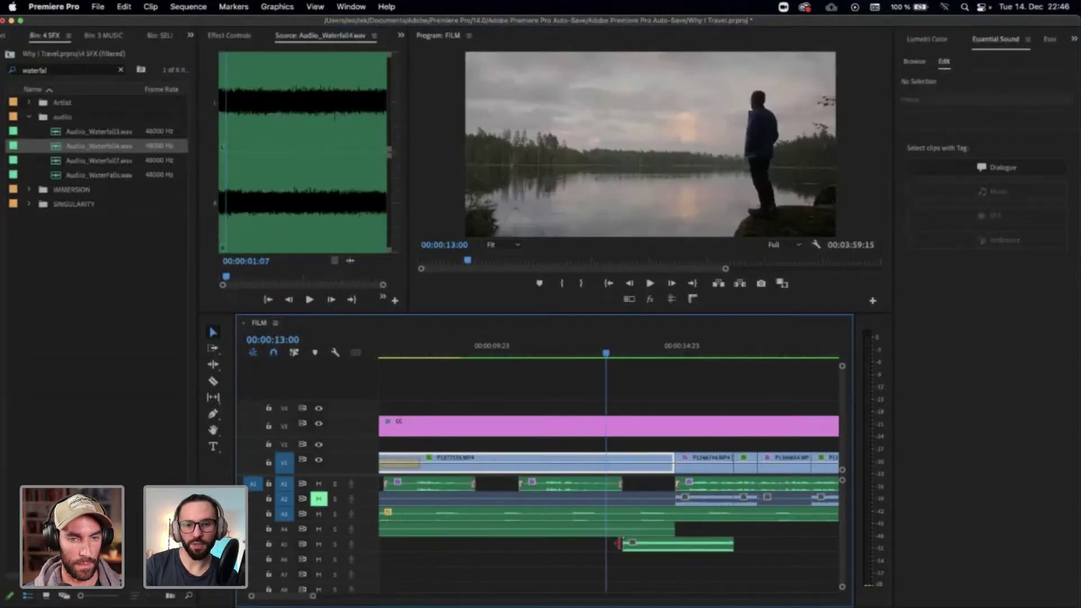
scroll(623, 546, "right", 5)
left_click_drag(570, 545, 594, 545)
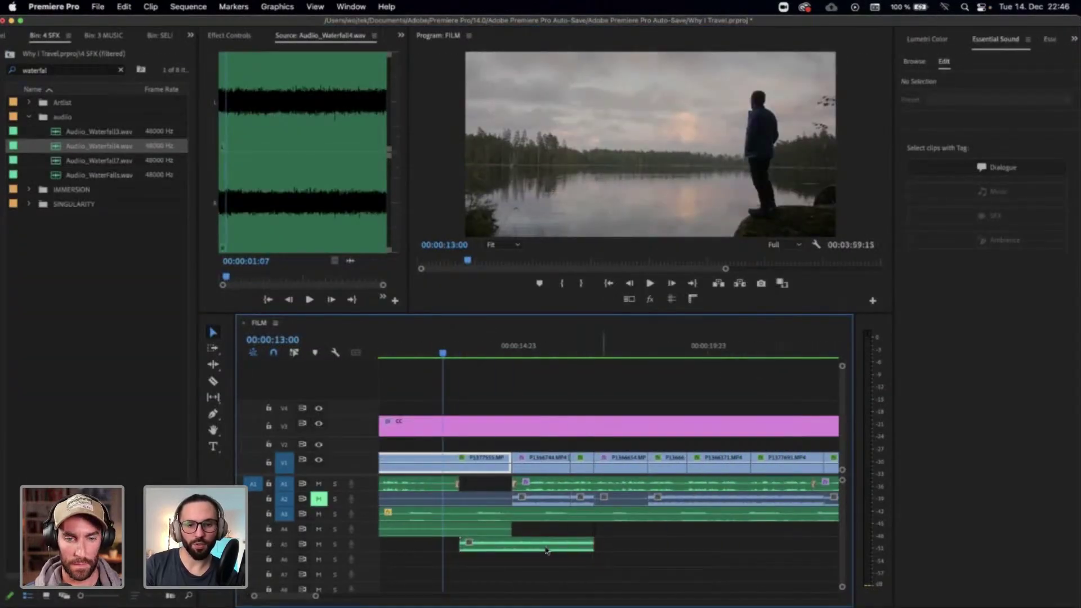
Add Constant Power fades to both ends of the waterfall clip on A5, each lasting 00:00:01:00
left_click(548, 556)
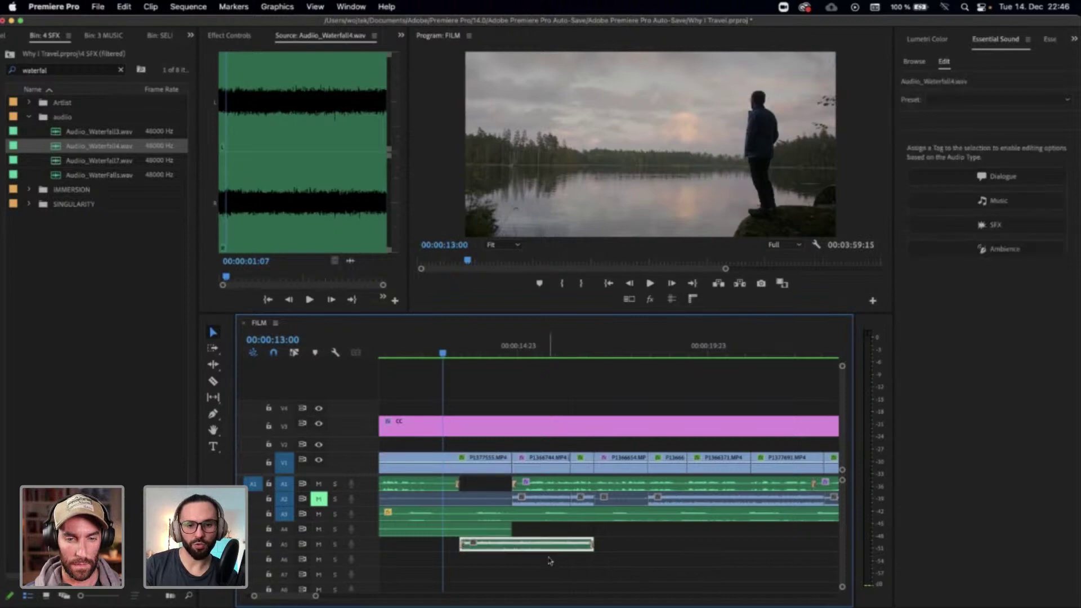
double_click(462, 543)
type("100")
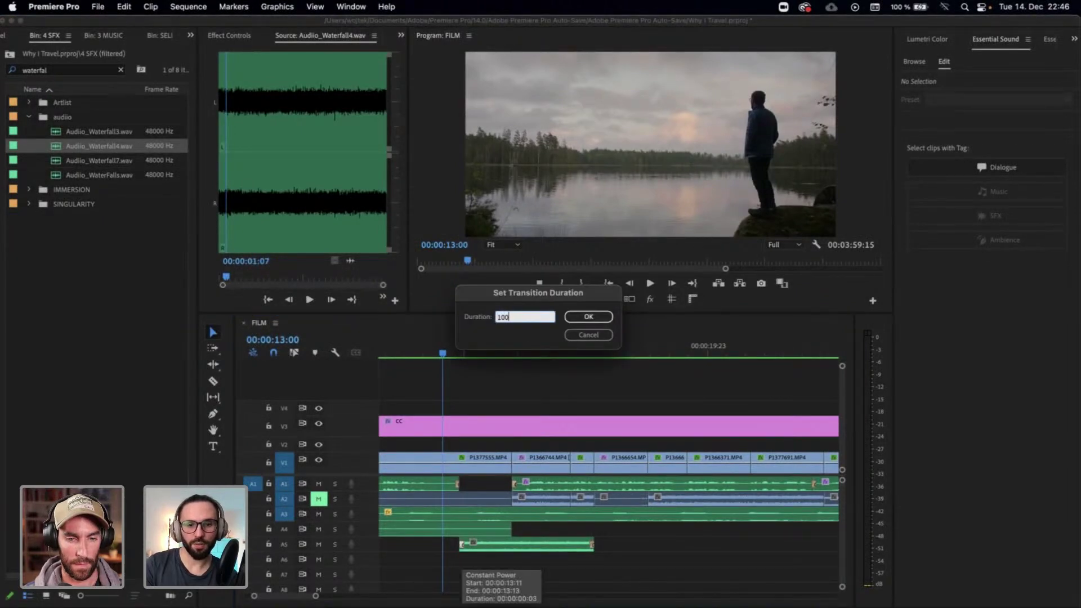
key("Tab")
key("Return")
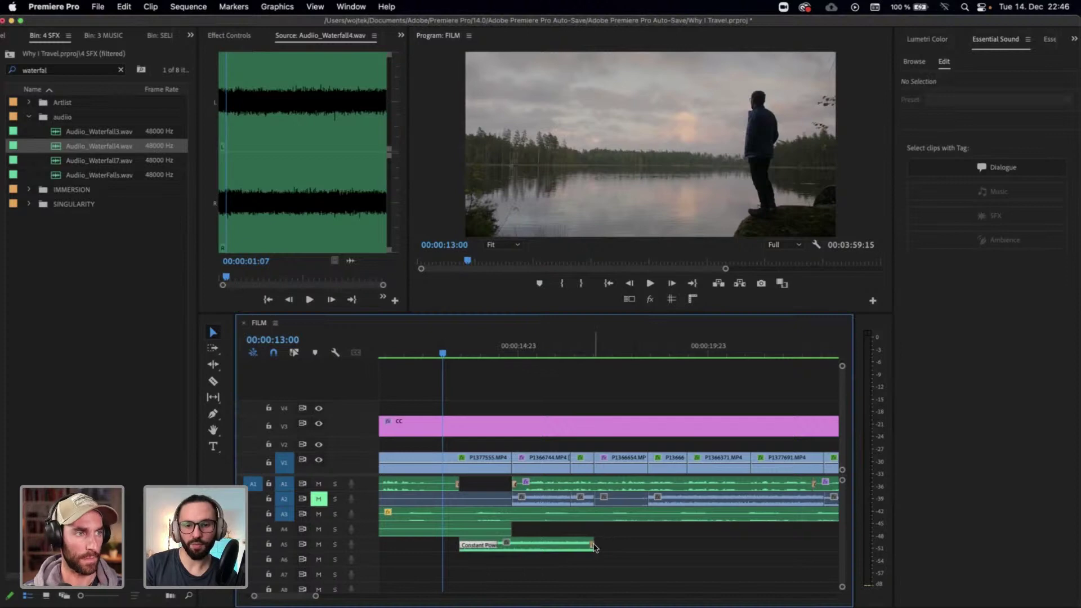
double_click(596, 543)
type("3")
key("Return")
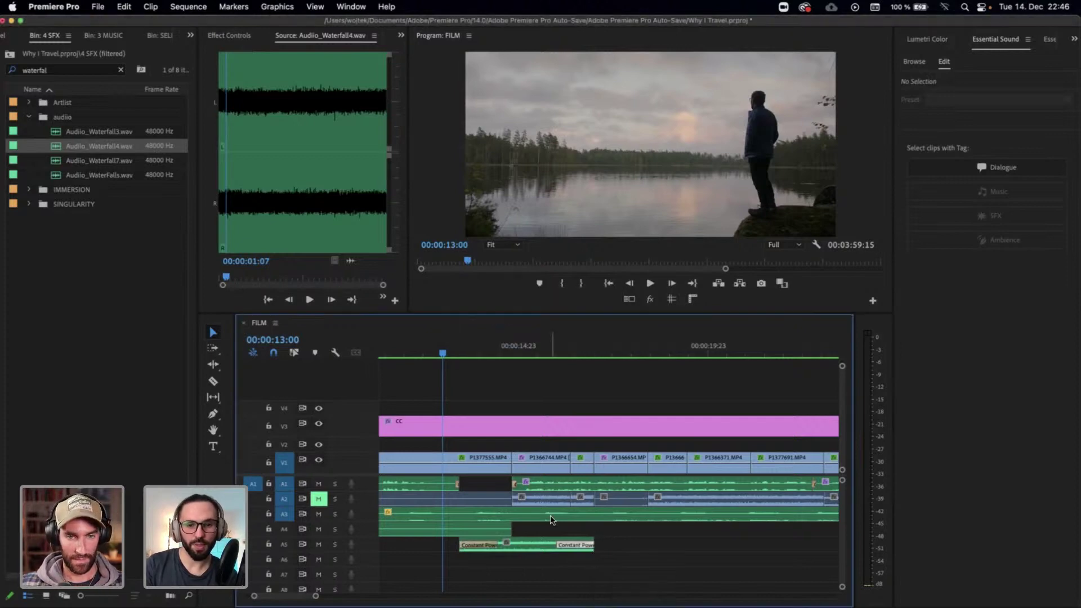
Shift the faded waterfall clip on A5 forward by about six frames, leaving its fade durations as they are
left_click_drag(527, 547, 533, 547)
key("shift+d")
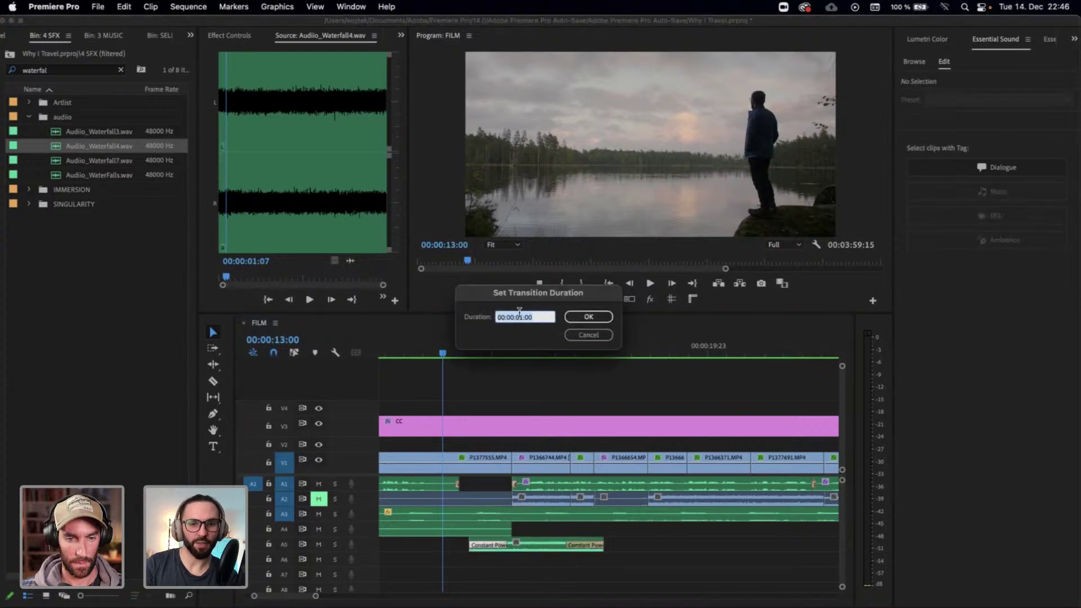
left_click(587, 335)
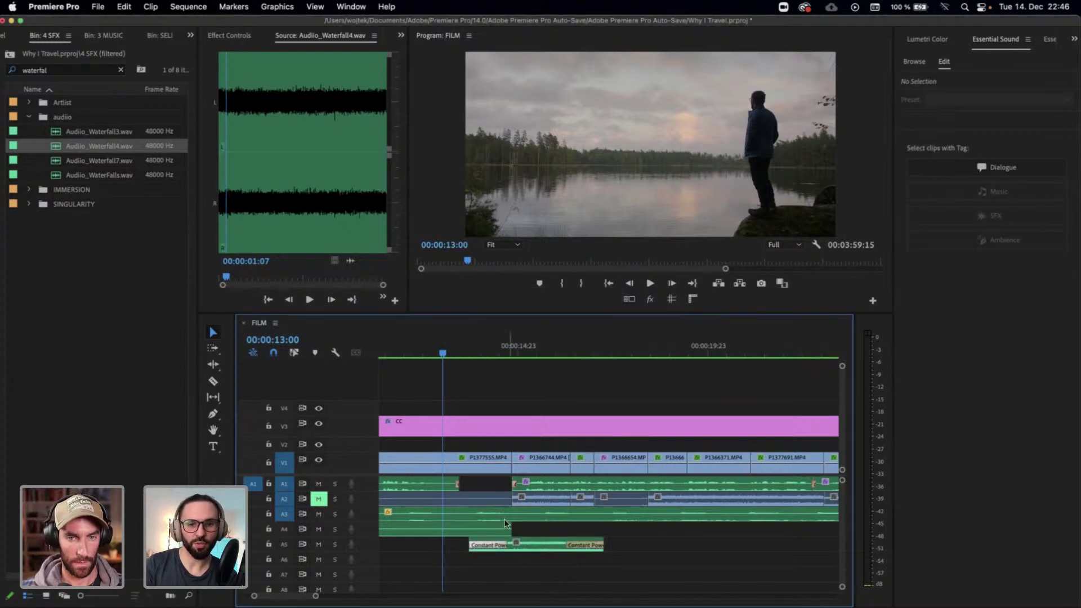
Extend the lakeside clip on A4 past the cut to about 00:00:16:09 and give its end a 00:00:02:00 Constant Power fade
left_click_drag(530, 530, 535, 529)
key("shift+d")
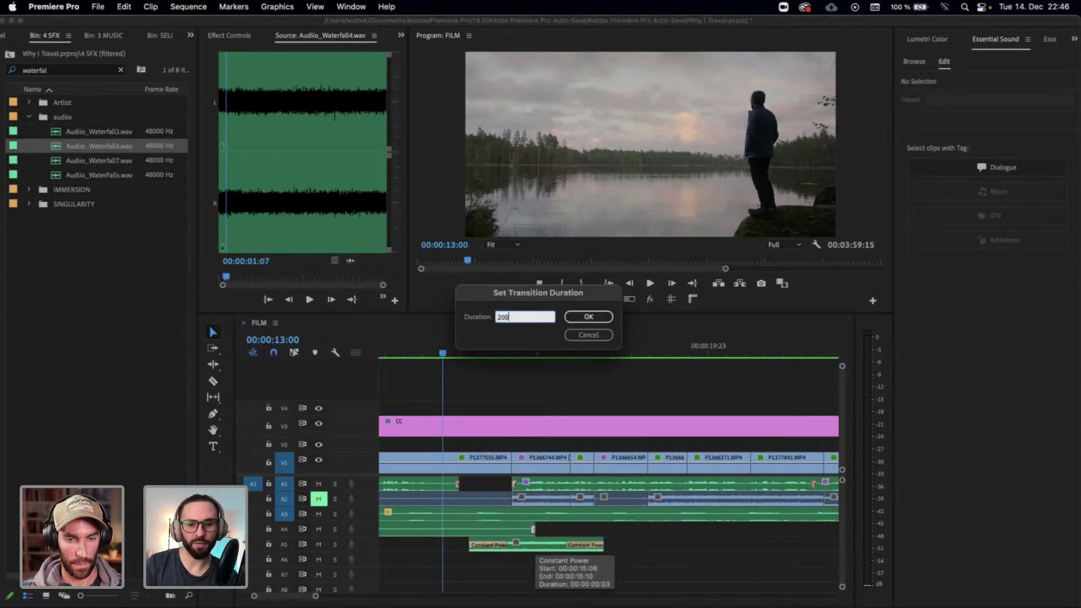
key("Return")
left_click_drag(573, 530, 570, 530)
Try trimming the start of the waterfall clip on A5 to the picture cut at 00:00:14:20, dropping its fade-in
left_click(449, 354)
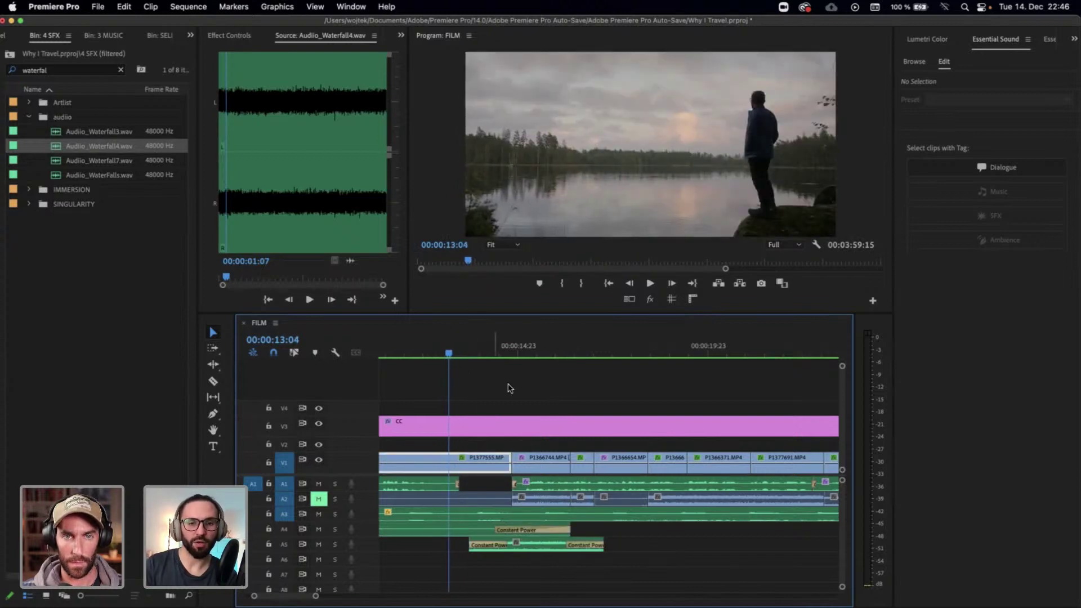
left_click(479, 353)
left_click_drag(522, 357, 502, 353)
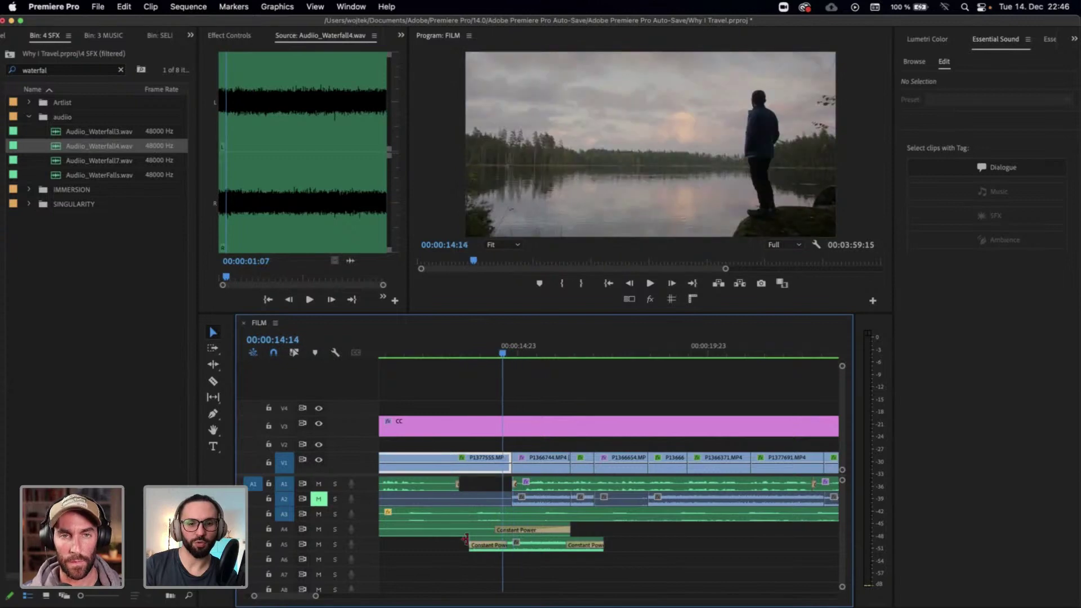
left_click(502, 543)
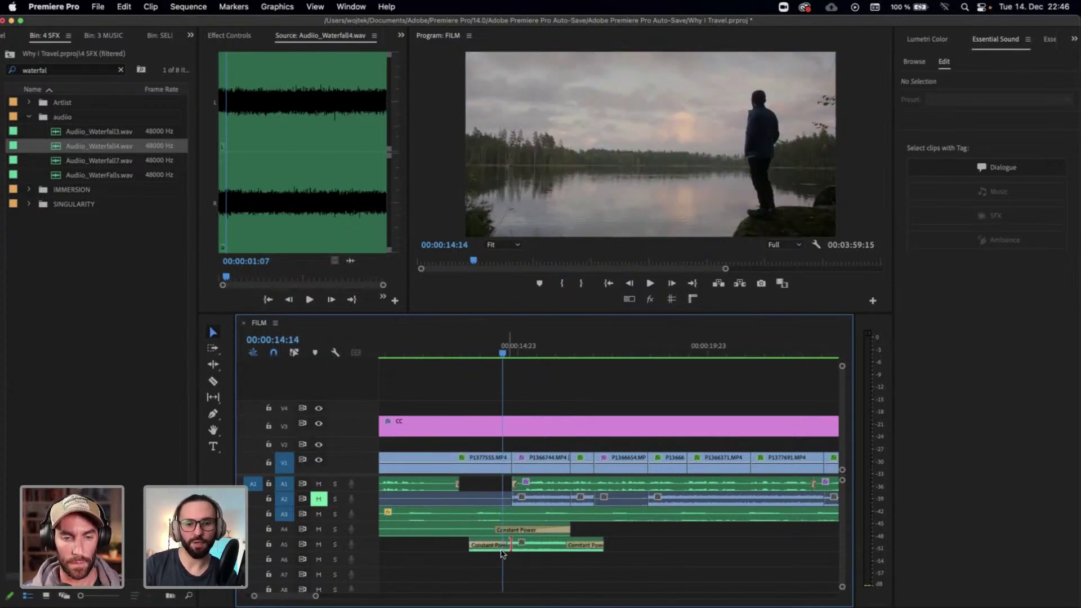
left_click(543, 546)
left_click(542, 545)
Adjust the gain of the trimmed waterfall clip by -15 dB and play across the cut from 00:00:13:18
type("g")
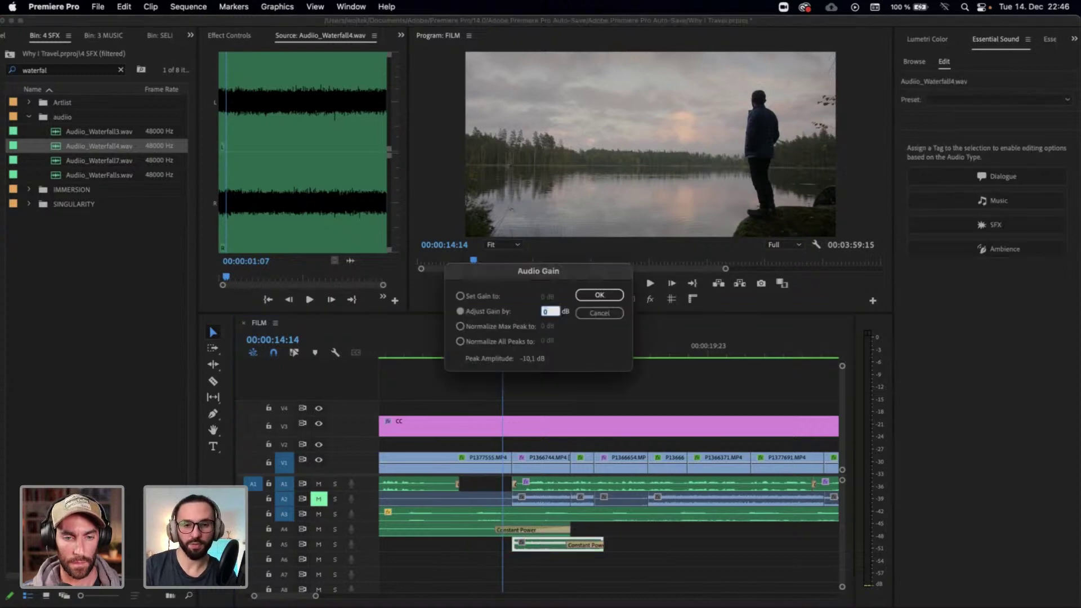
type("-15")
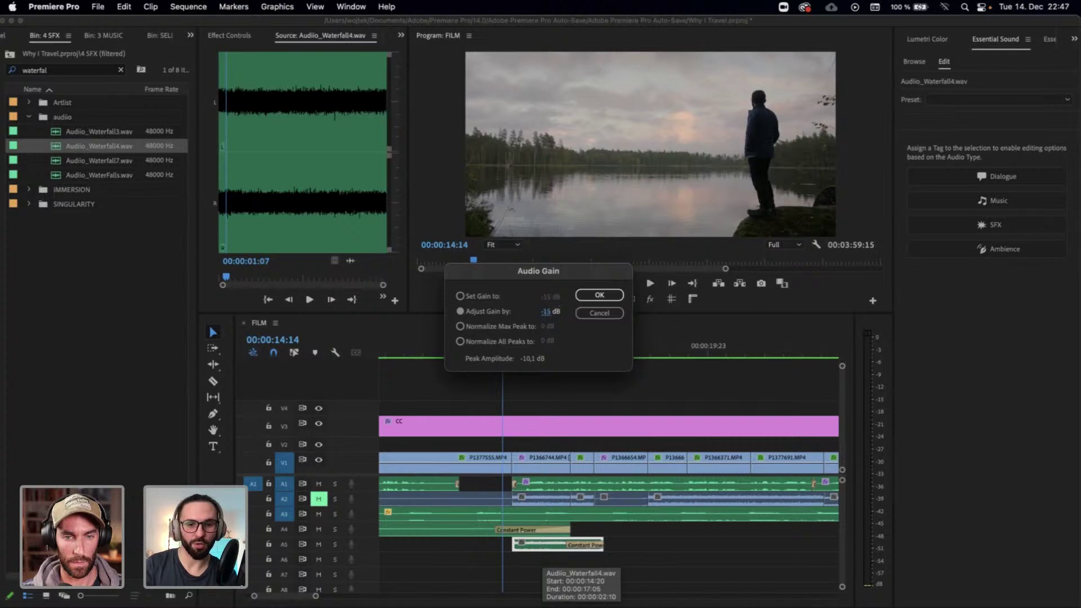
key("Return")
left_click_drag(485, 357, 473, 357)
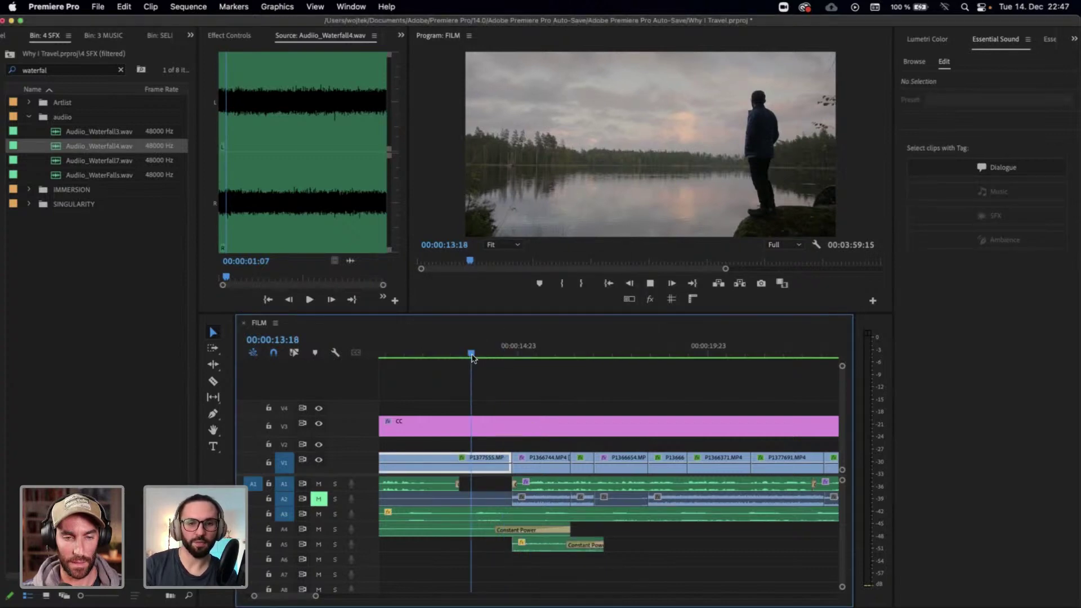
key("space")
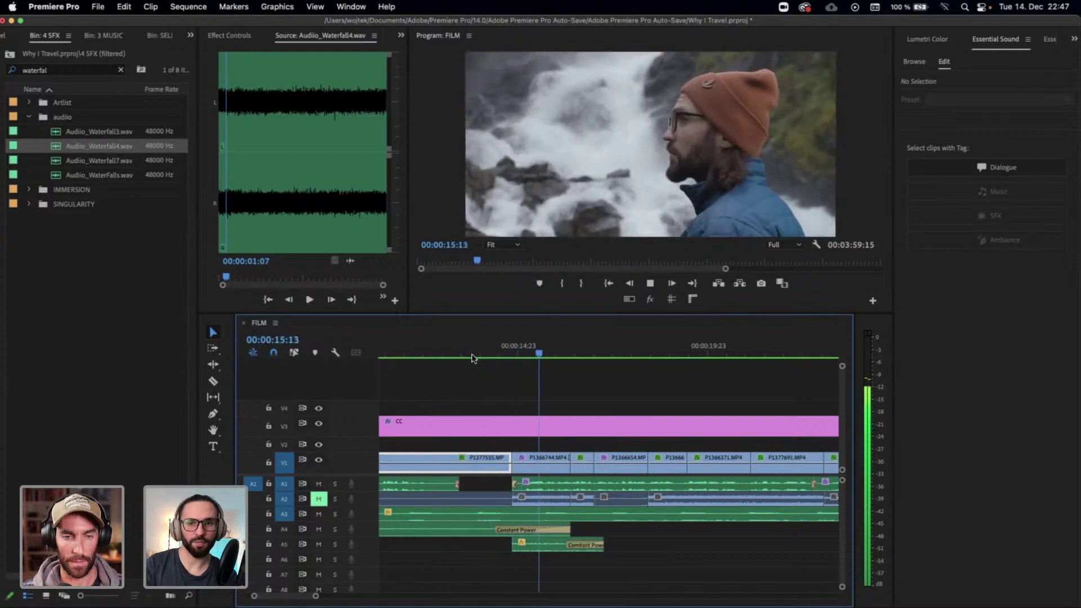
left_click(475, 355)
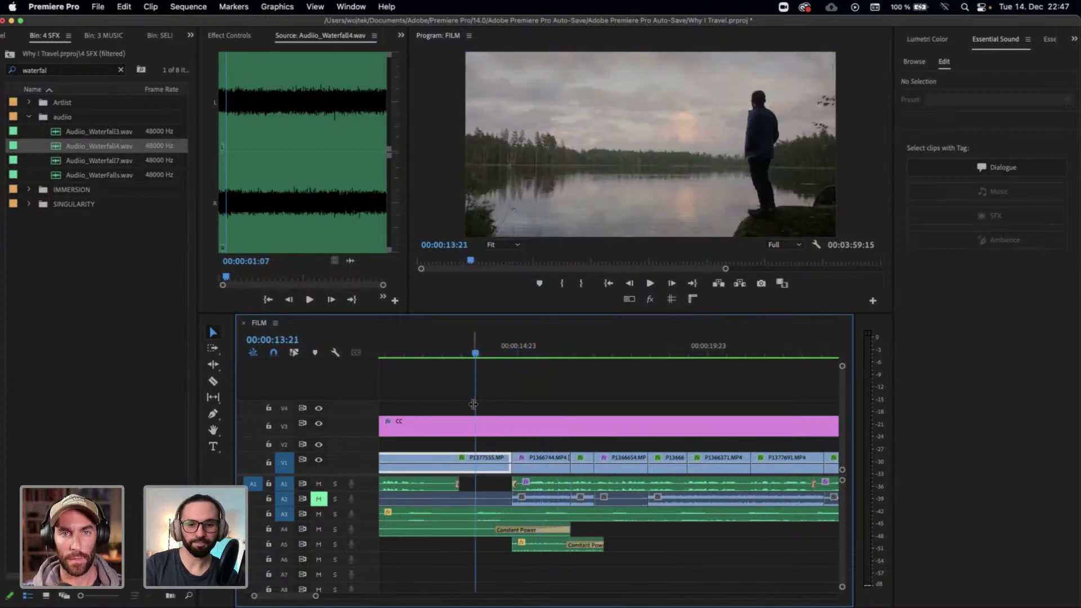
Restore the waterfall clip's earlier start and fade-in on A5, and reapply the gain reduction to the full clip
key("super+shift+d")
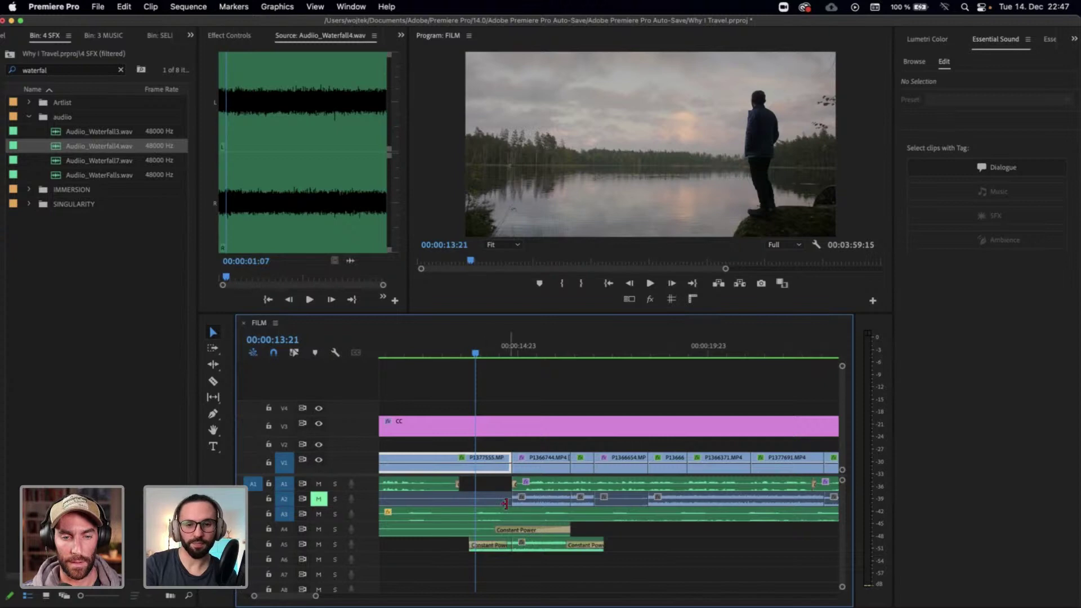
left_click(517, 543)
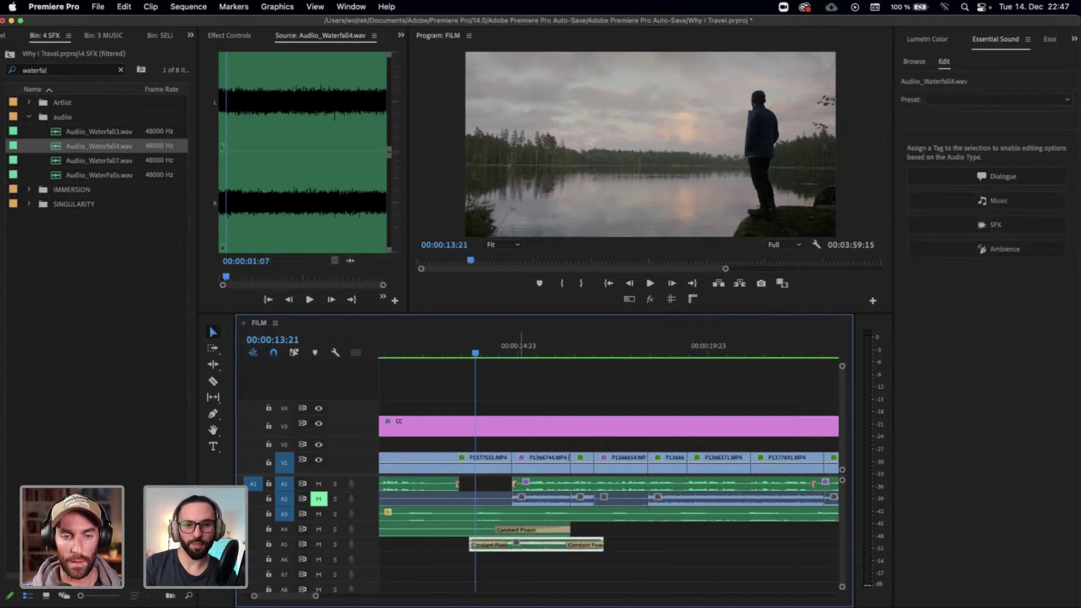
key("g")
key("Escape")
Play the lake-to-waterfall sound transition from 00:00:12:13 to judge the overlapping fades and levels
left_click(451, 348)
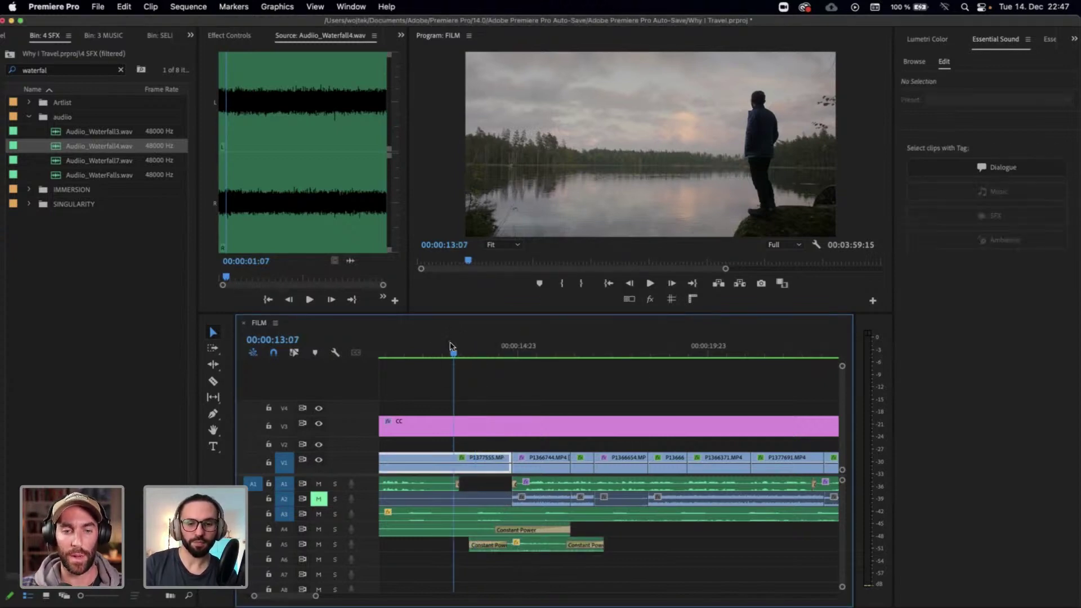
left_click_drag(451, 348, 426, 349)
key("minus")
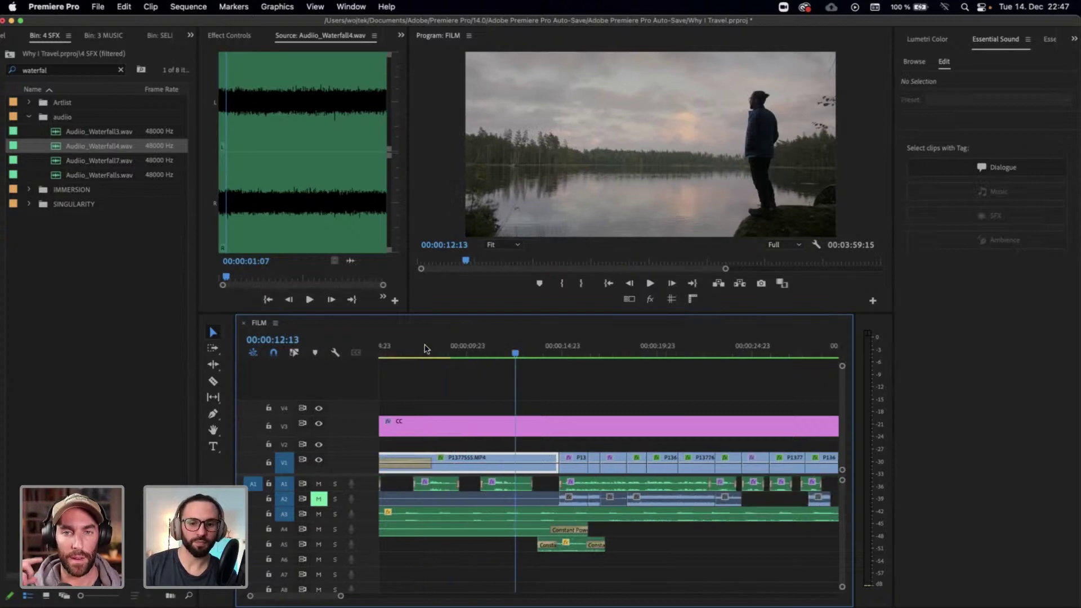
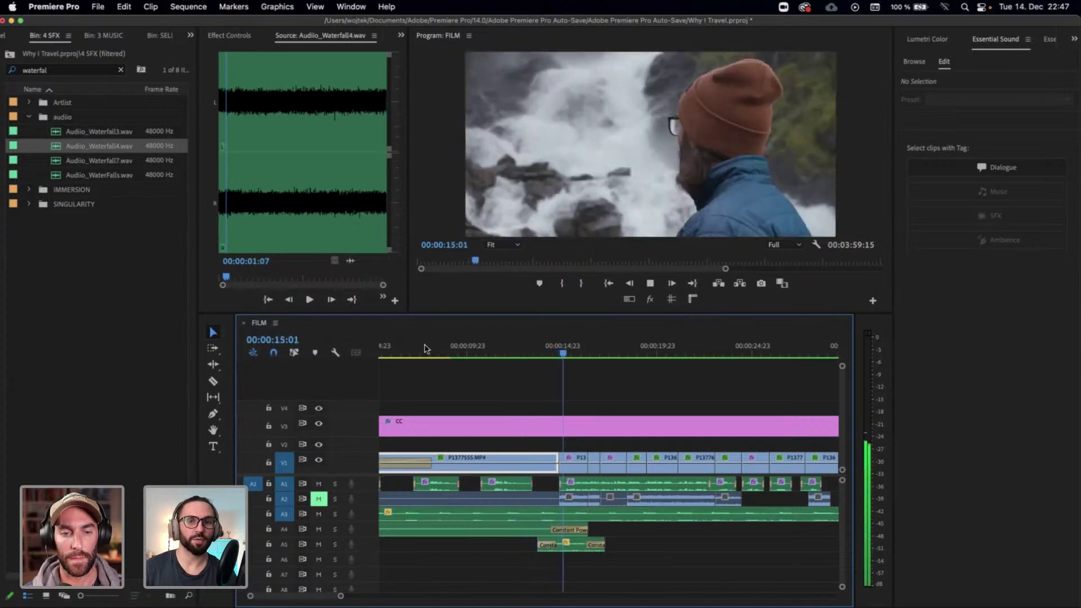
key("space")
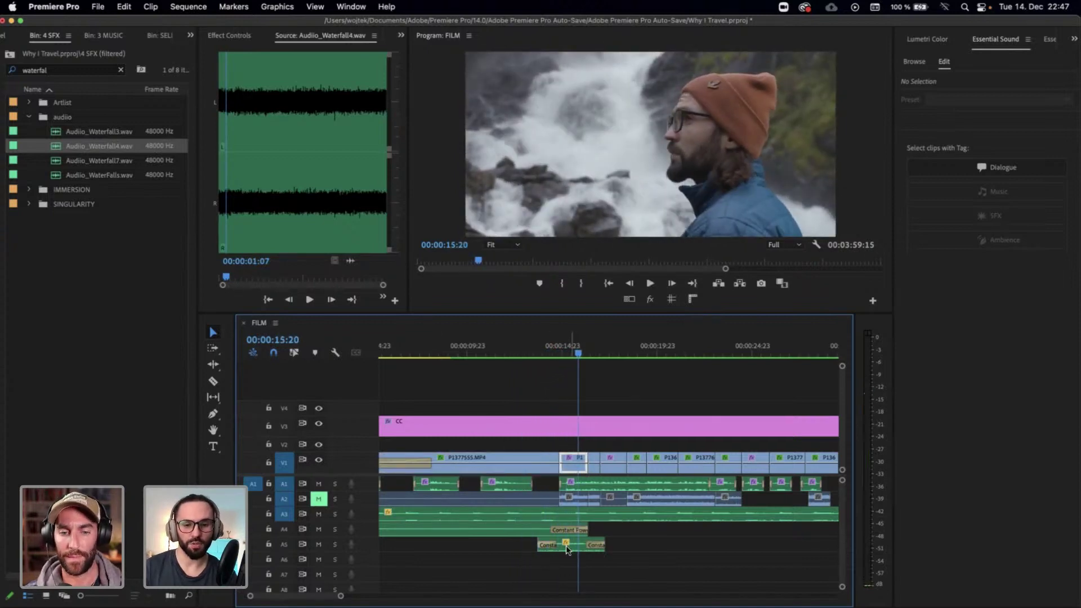
Apply another audio gain adjustment to the waterfall clip on A5
left_click(574, 545)
key("g")
key("Return")
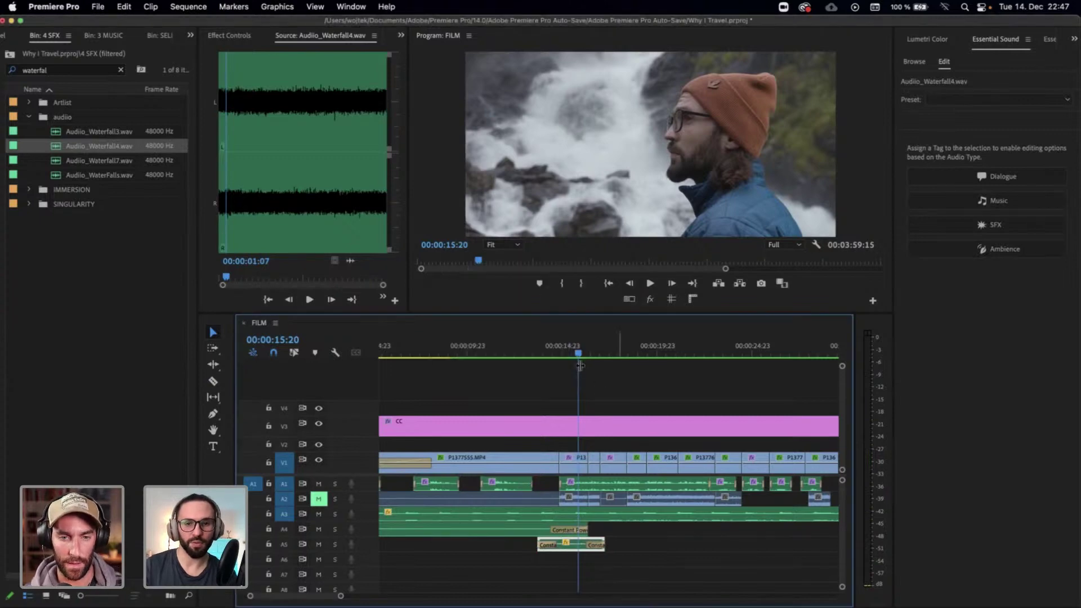
Search the SFX bin for "wind" and audition Audiio_SubtleWinds.wav for the rock shot at 00:00:16:14
left_click_drag(579, 353, 594, 353)
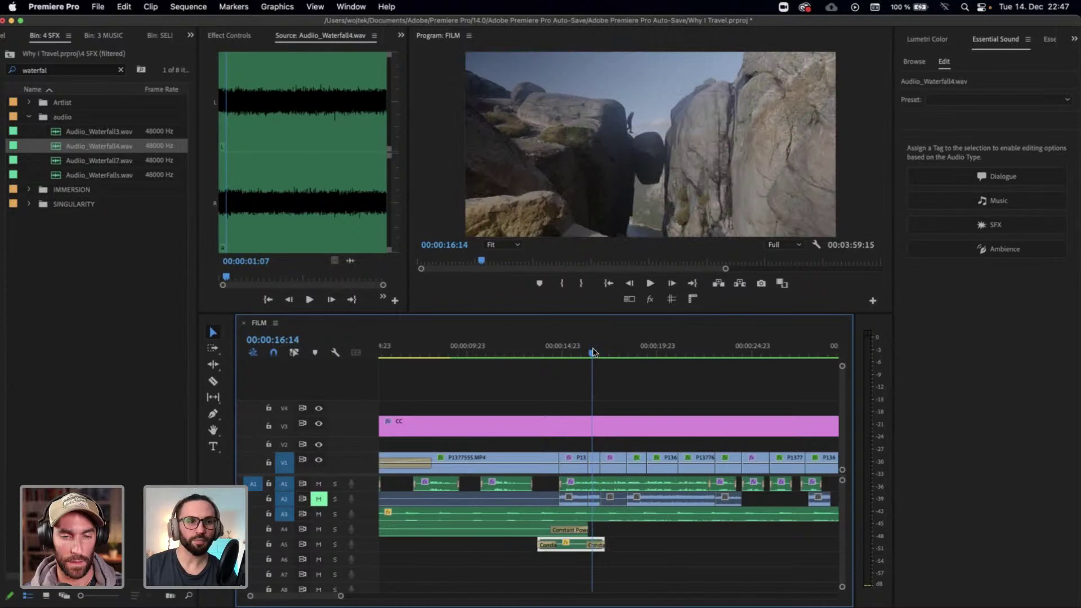
left_click(69, 72)
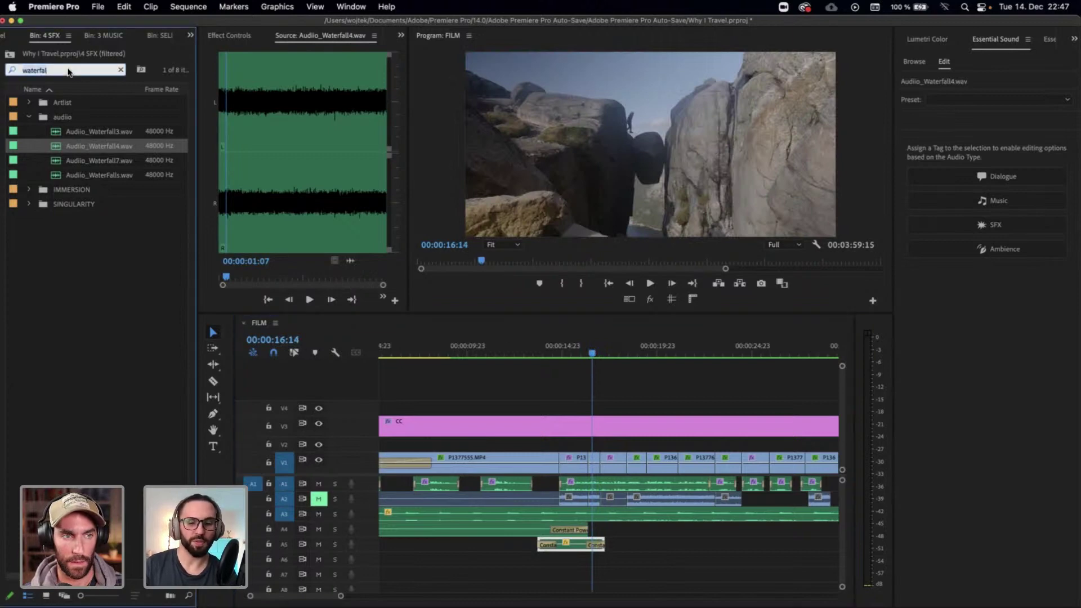
key("super+a")
type("win")
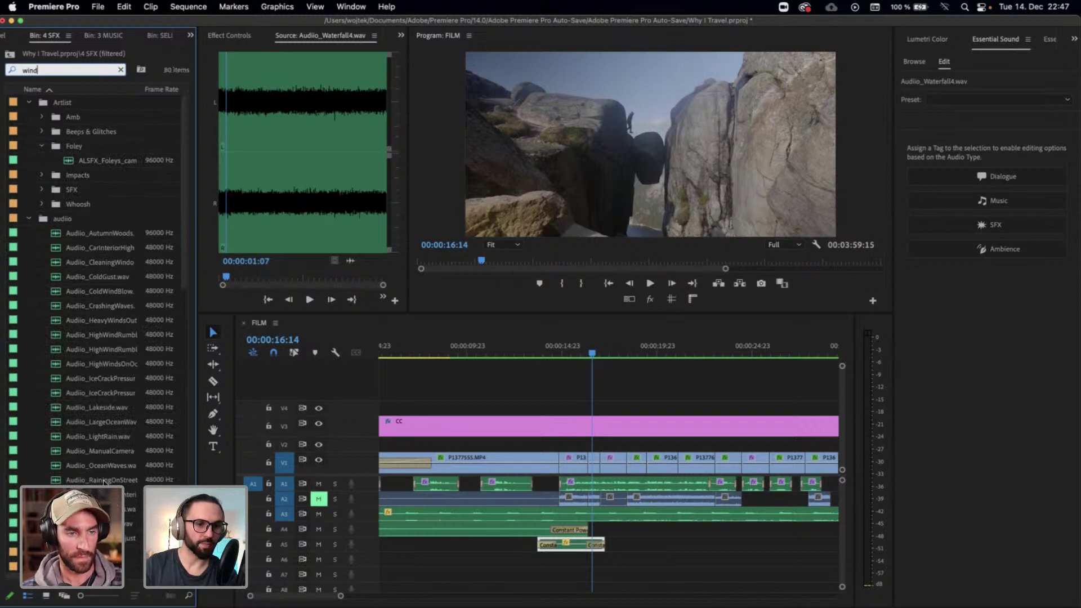
double_click(129, 509)
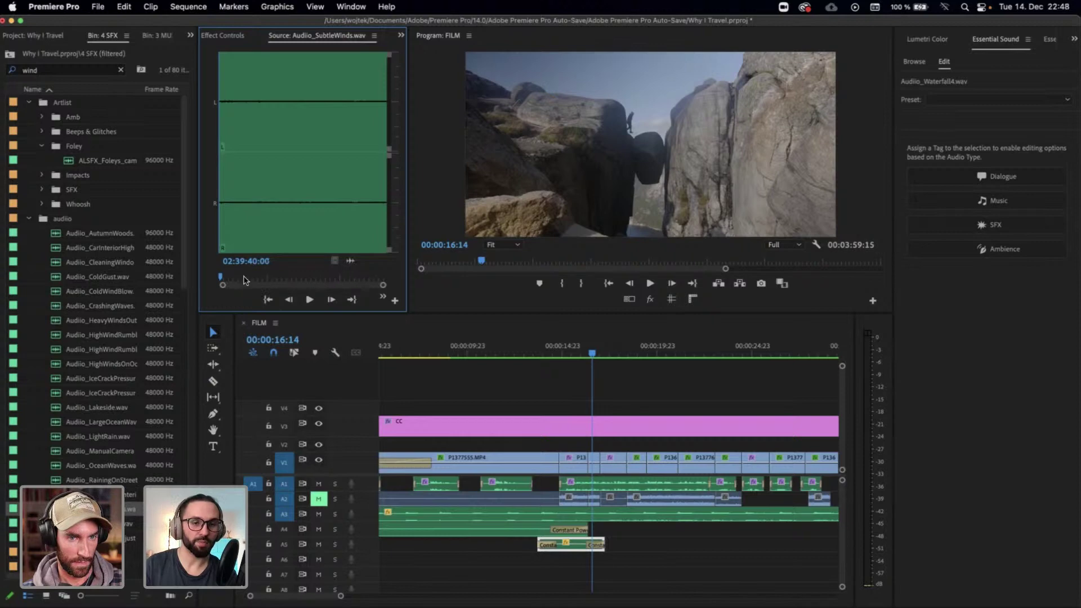
key("space")
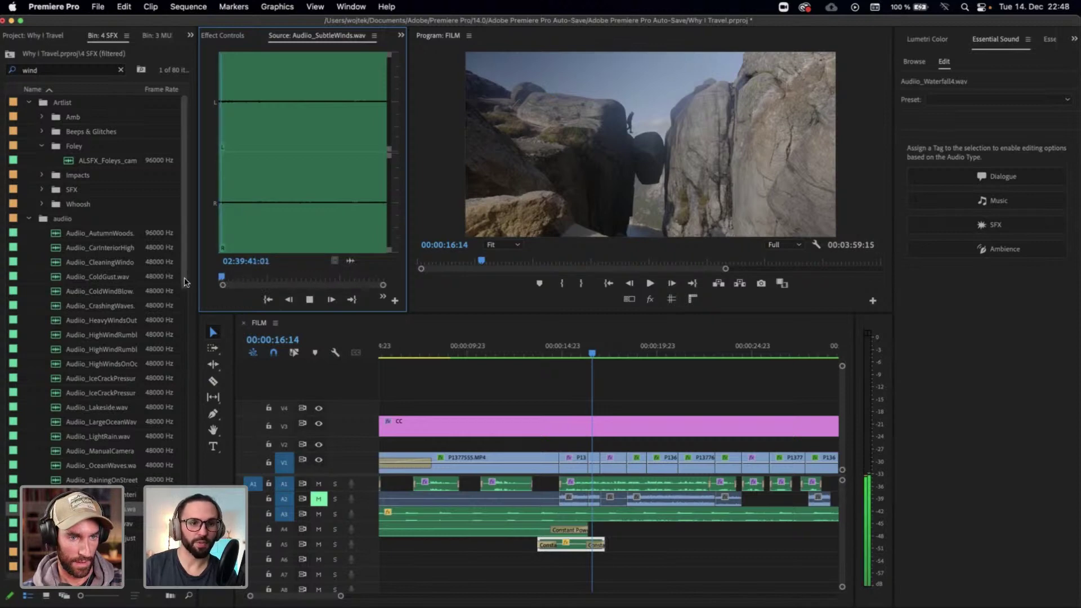
key("space")
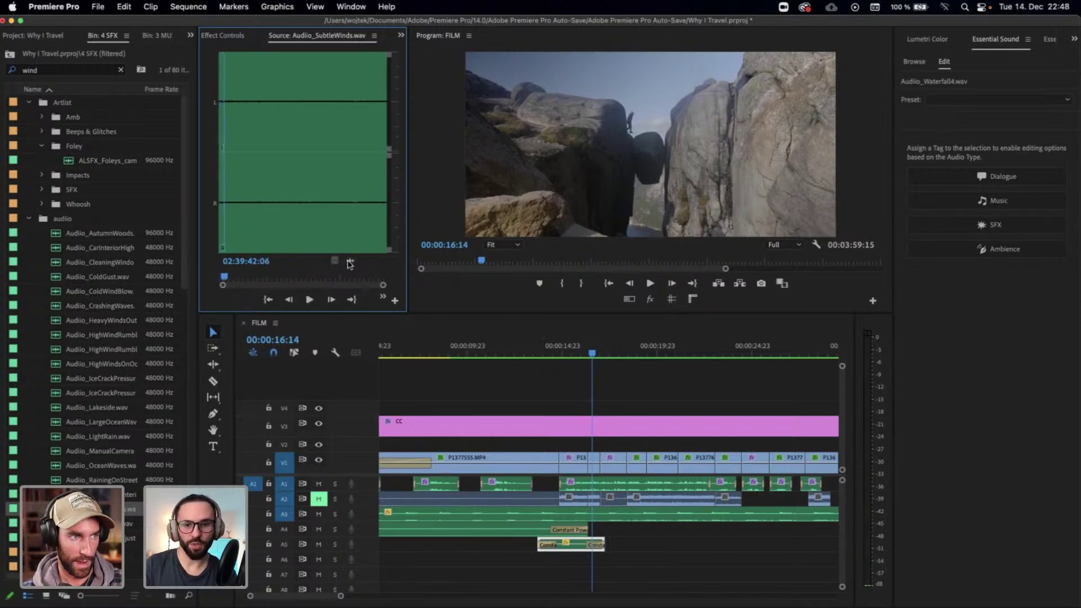
Place the subtle wind audio on A6 under the rock shot, extending its start slightly earlier and its end past the mountain lake shot
left_click_drag(350, 260, 289, 221)
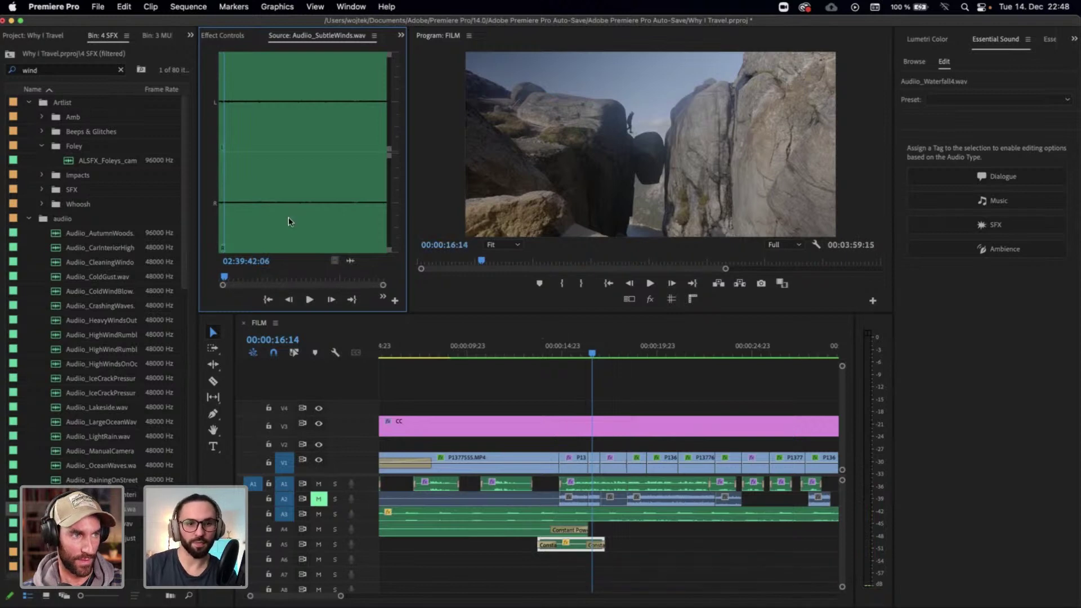
left_click_drag(616, 513, 605, 559)
scroll(616, 559, "right", 3)
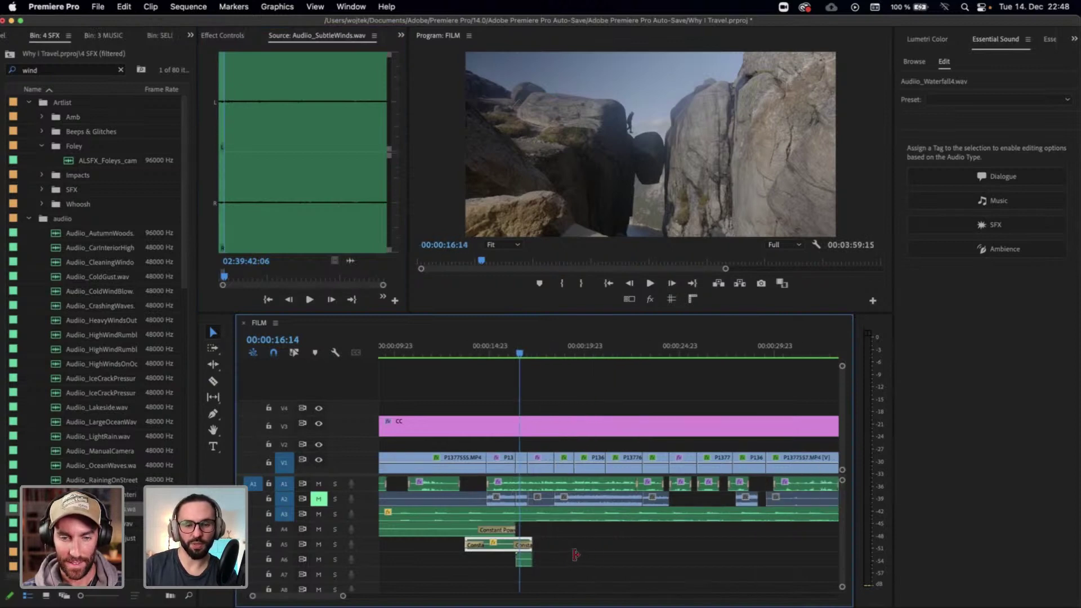
left_click_drag(532, 560, 538, 560)
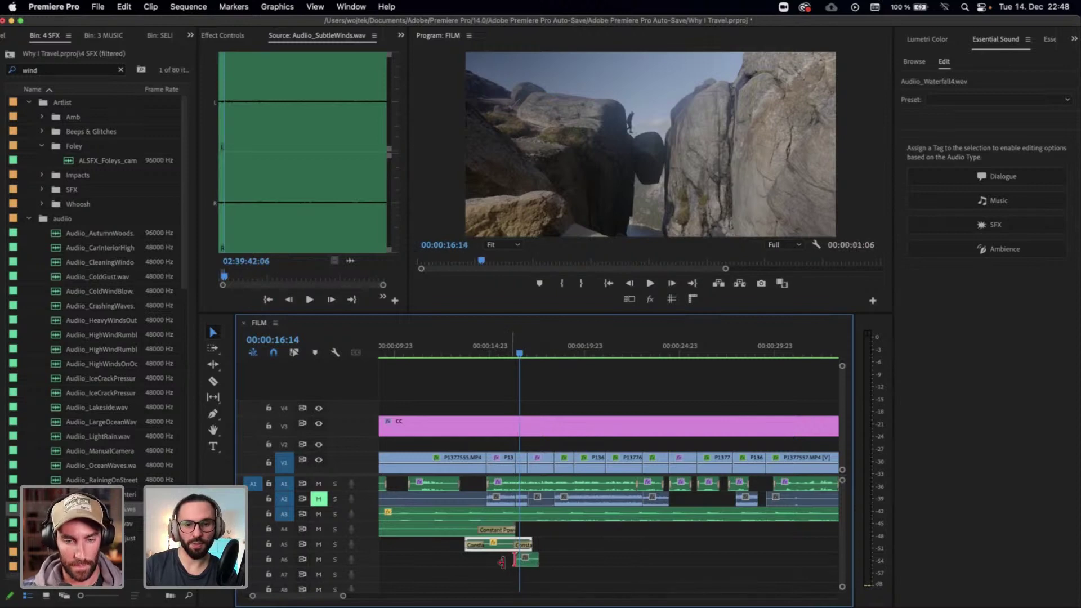
left_click_drag(527, 563, 520, 563)
mouse_move(528, 351)
left_mouse_down()
mouse_move(560, 349)
mouse_move(542, 346)
left_mouse_up()
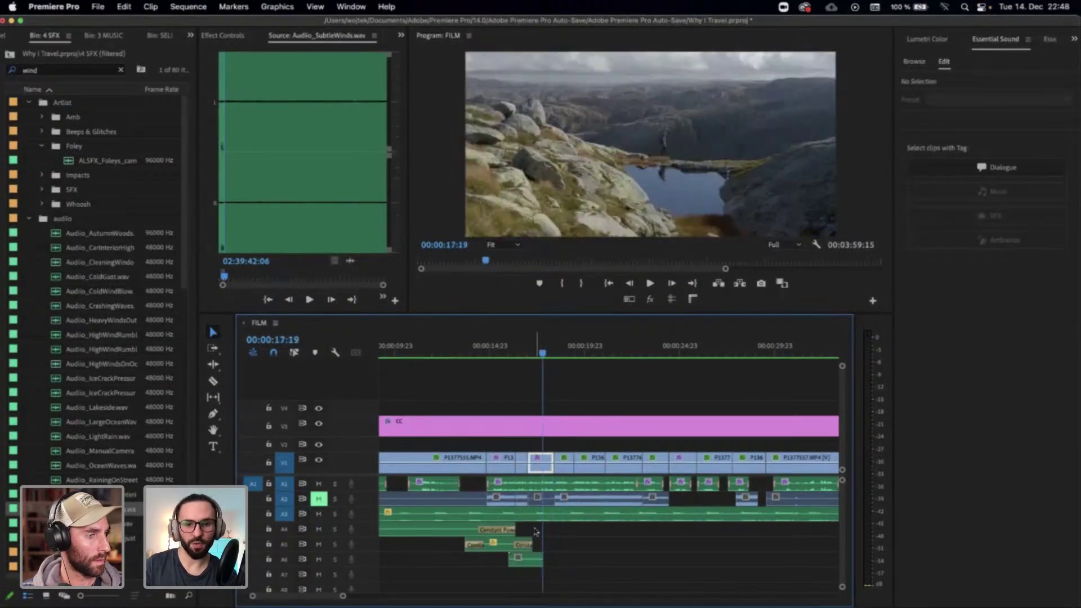
left_click_drag(543, 559, 573, 559)
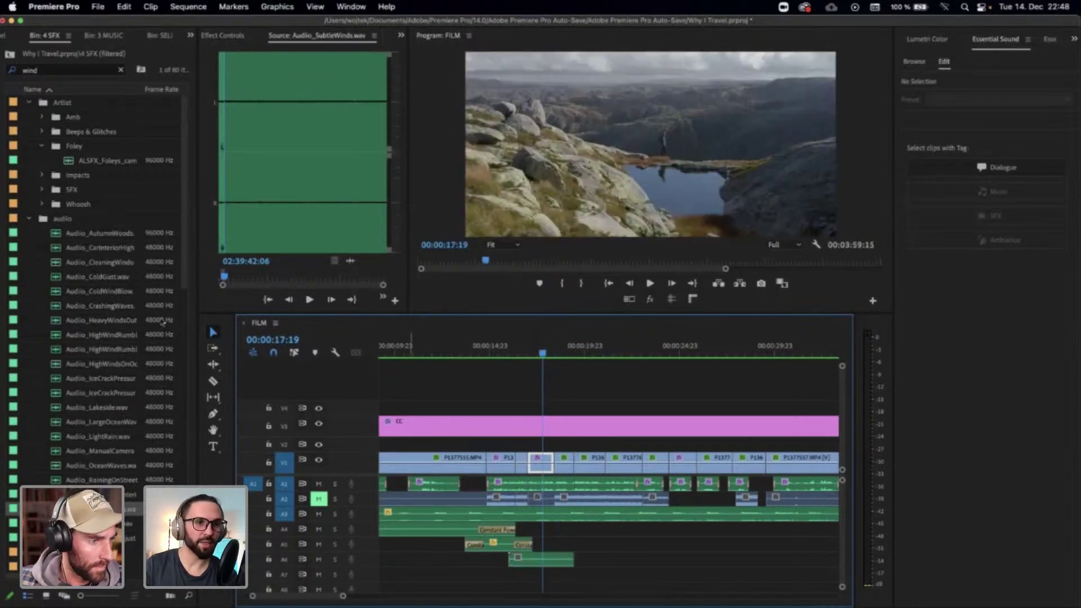
Search the SFX bin for "water" and audition the ALSFX little stream, river and Water Splash_08 sounds for the mountain lake shot
left_click(57, 73)
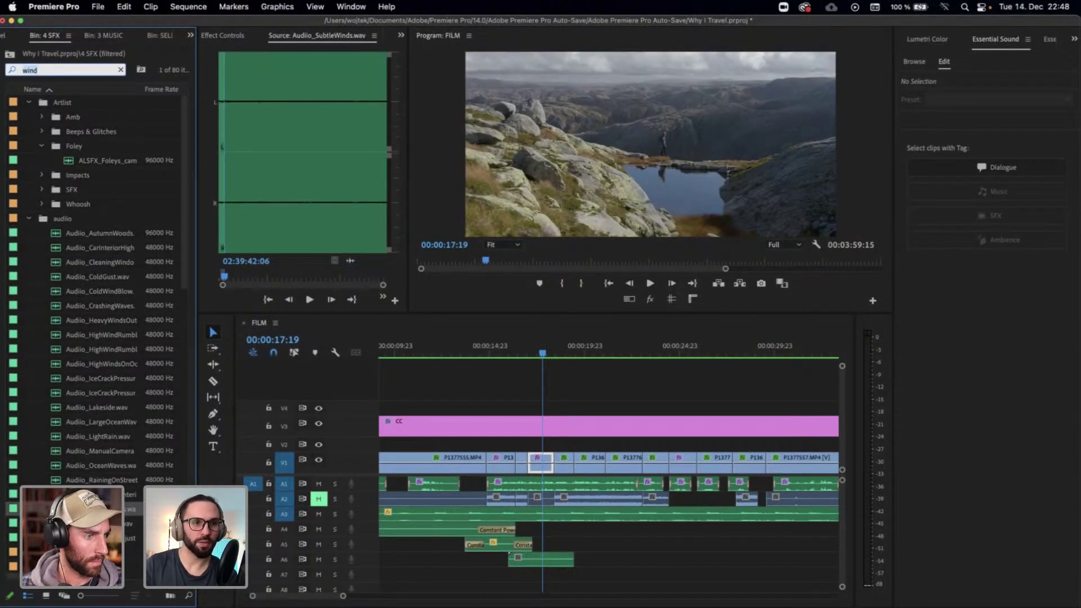
type("wa")
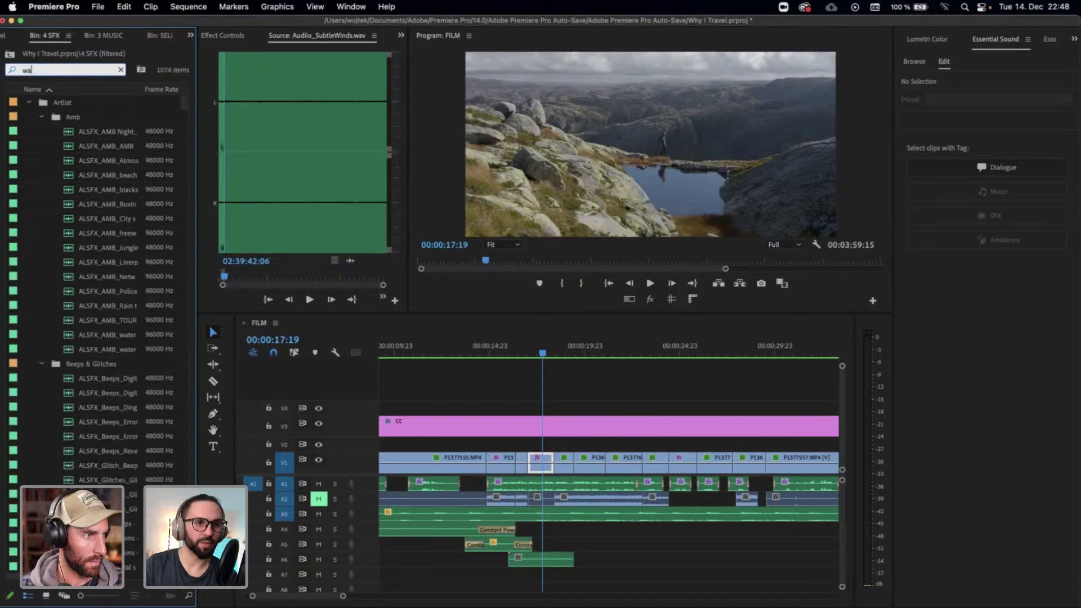
type("ter")
double_click(111, 133)
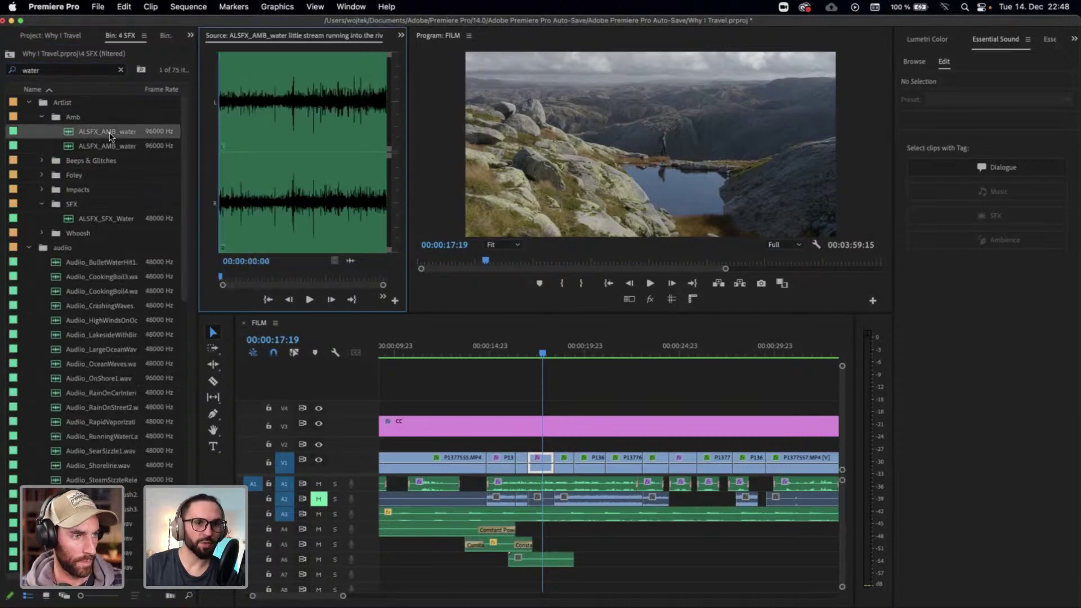
key("space")
double_click(108, 146)
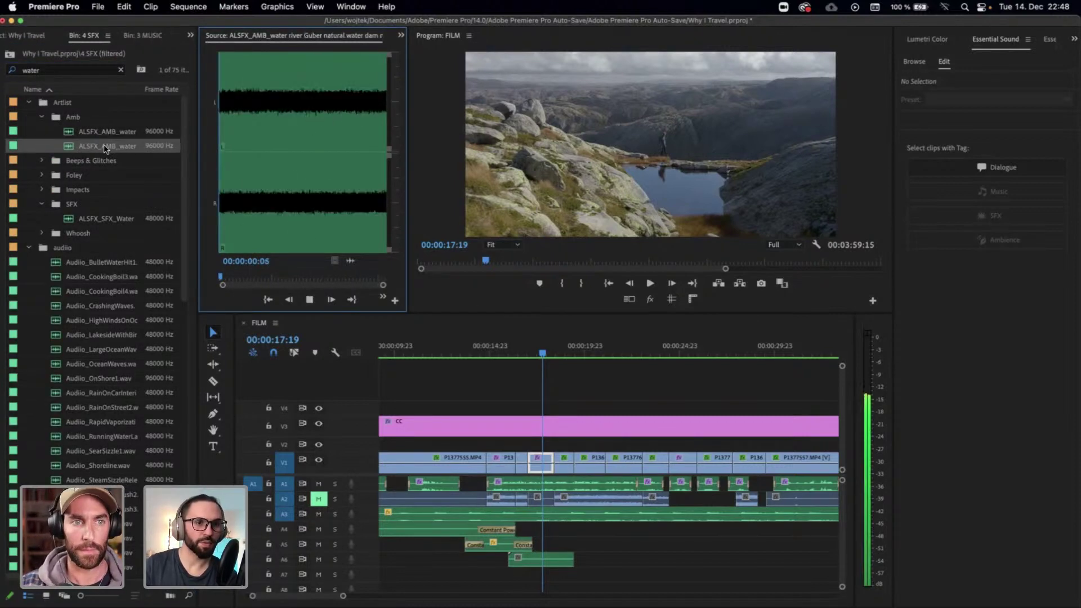
scroll(116, 248, "down", 3)
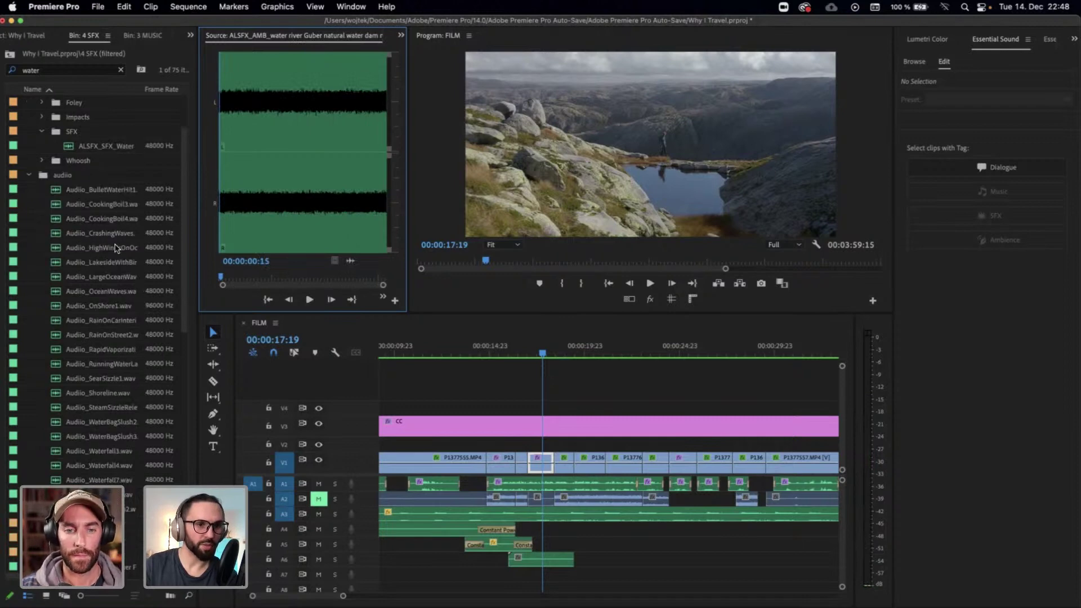
double_click(105, 148)
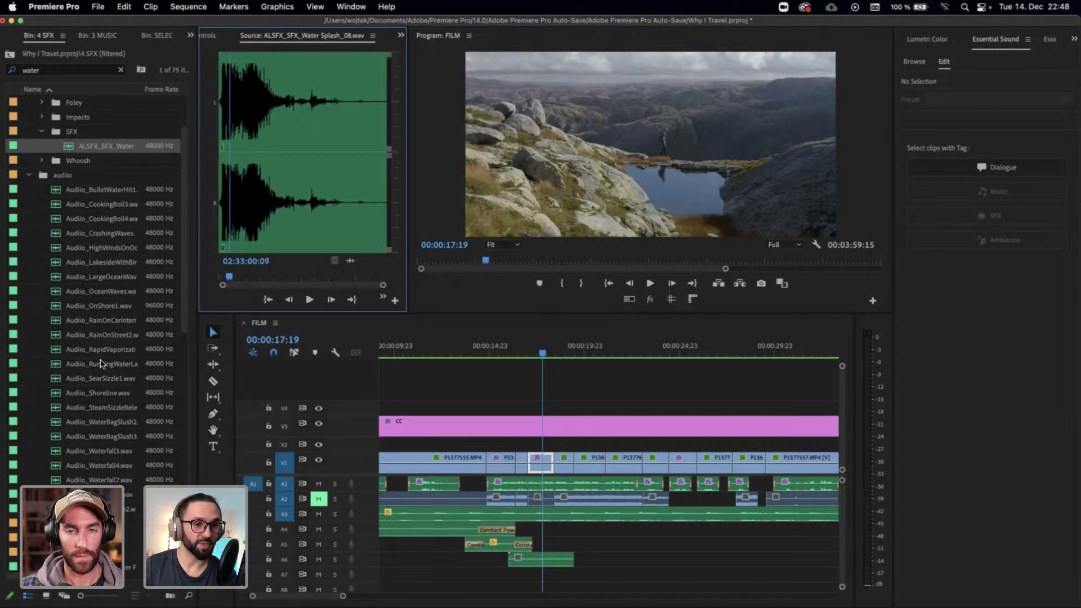
Audition the IMMERSION water fountain ambiences 11, 10 and 06, and look through the remaining water sounds
scroll(101, 363, "down", 6)
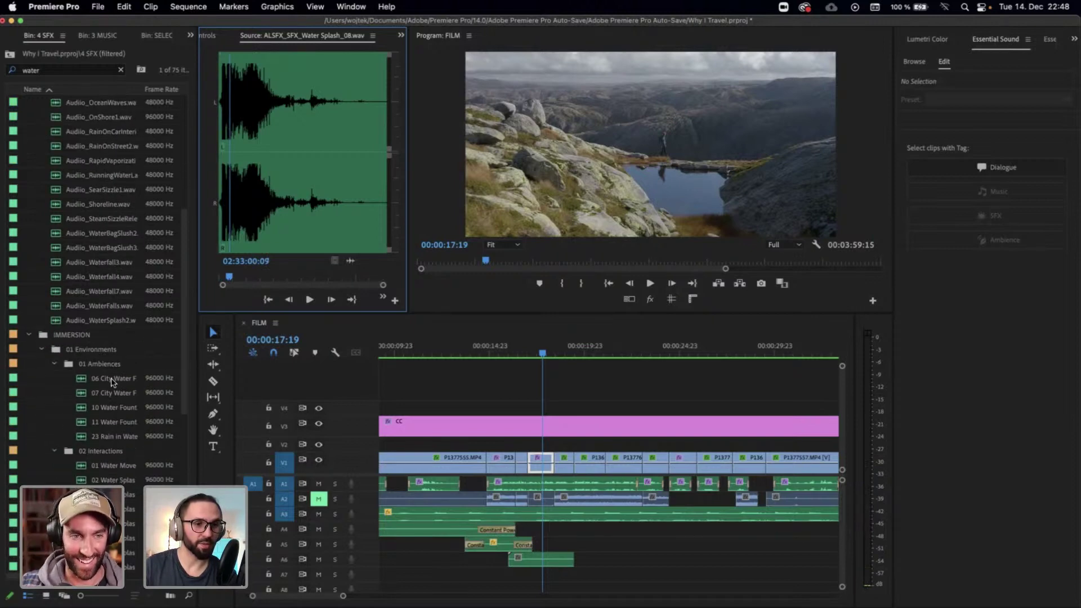
double_click(110, 421)
key("space")
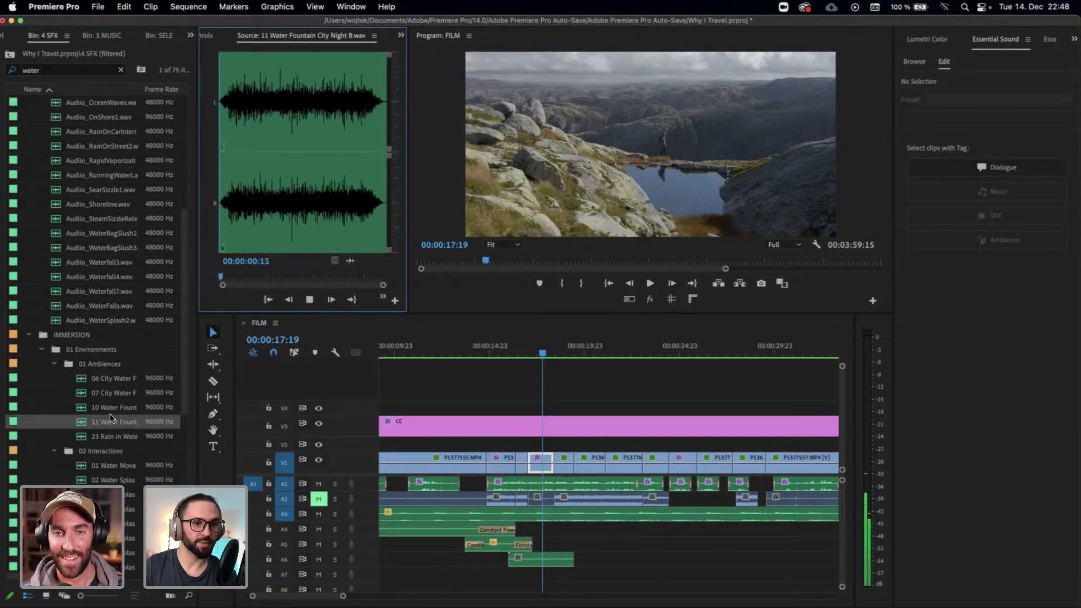
key("space")
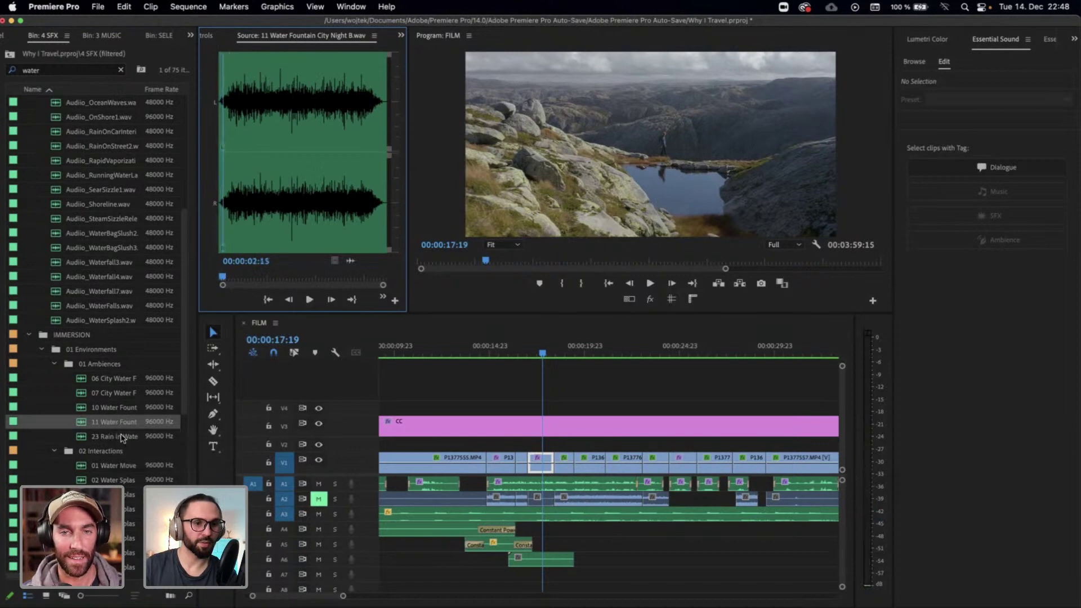
double_click(120, 409)
key("space")
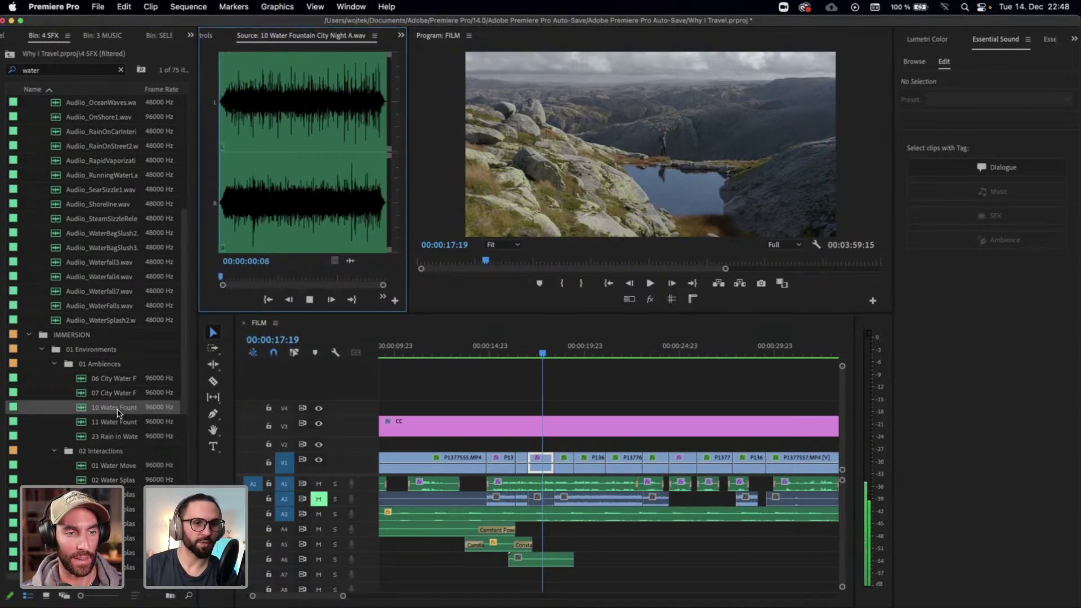
double_click(125, 381)
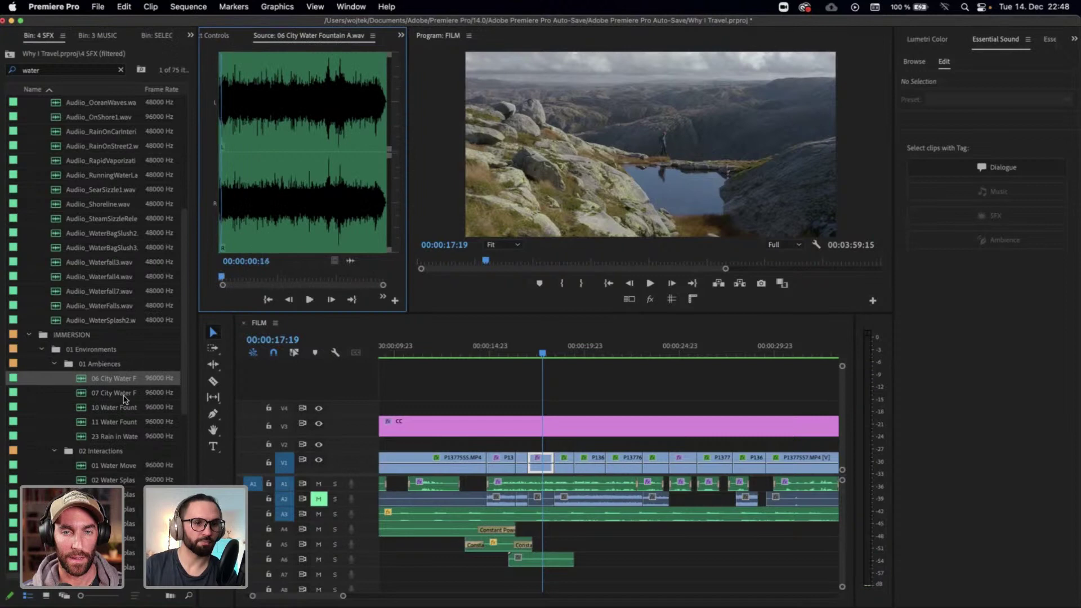
scroll(108, 456, "down", 10)
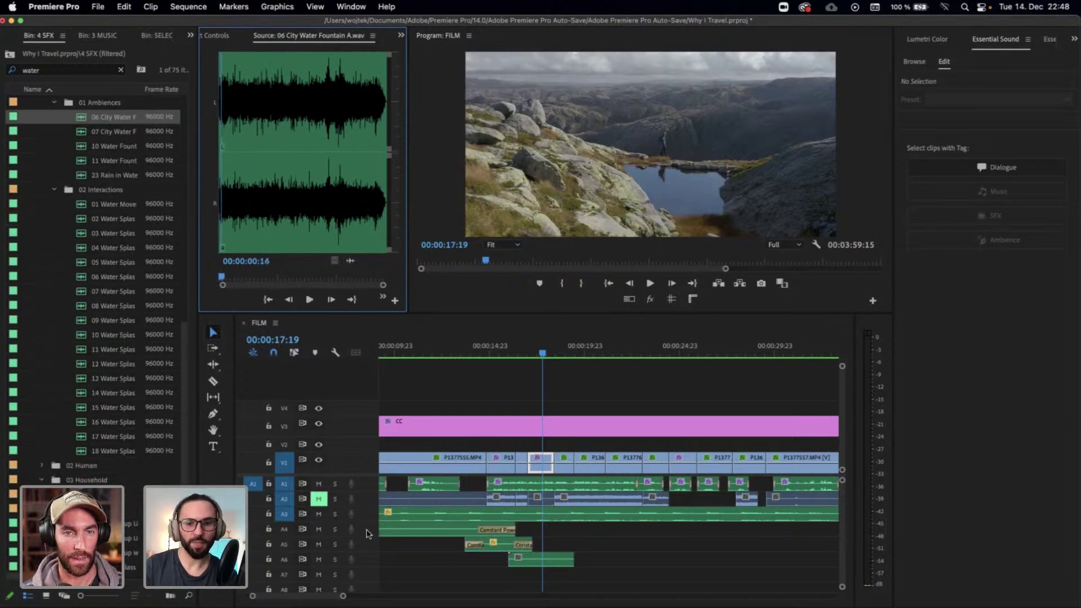
scroll(99, 113, "up", 10)
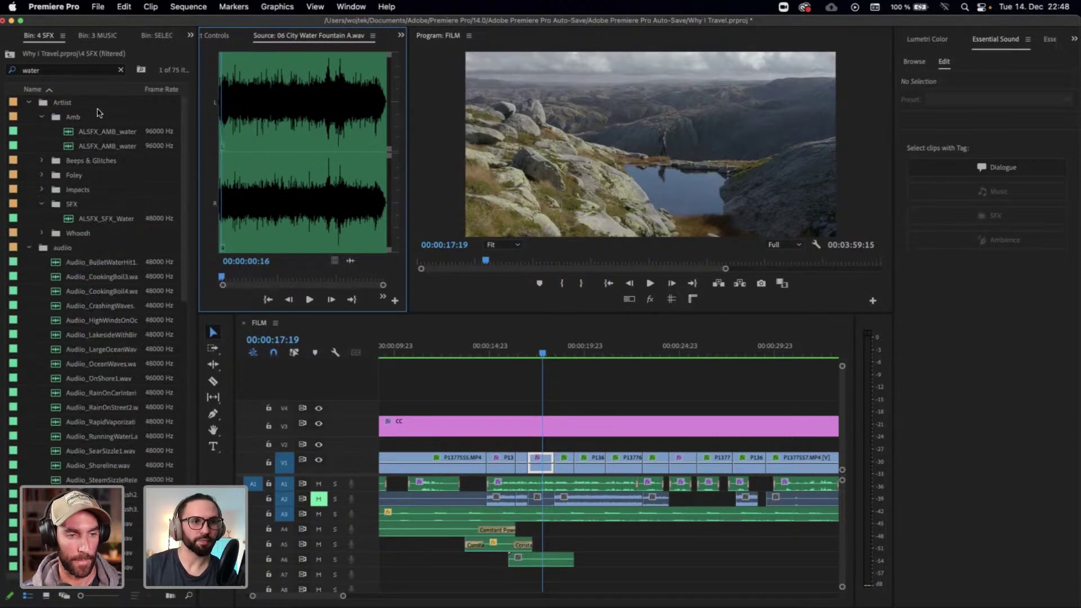
Search the SFX bin for "lake" and place Audiio_Lakeside.wav on A4 directly after the existing lake clip
left_click(66, 71)
key("super+a")
type("lake")
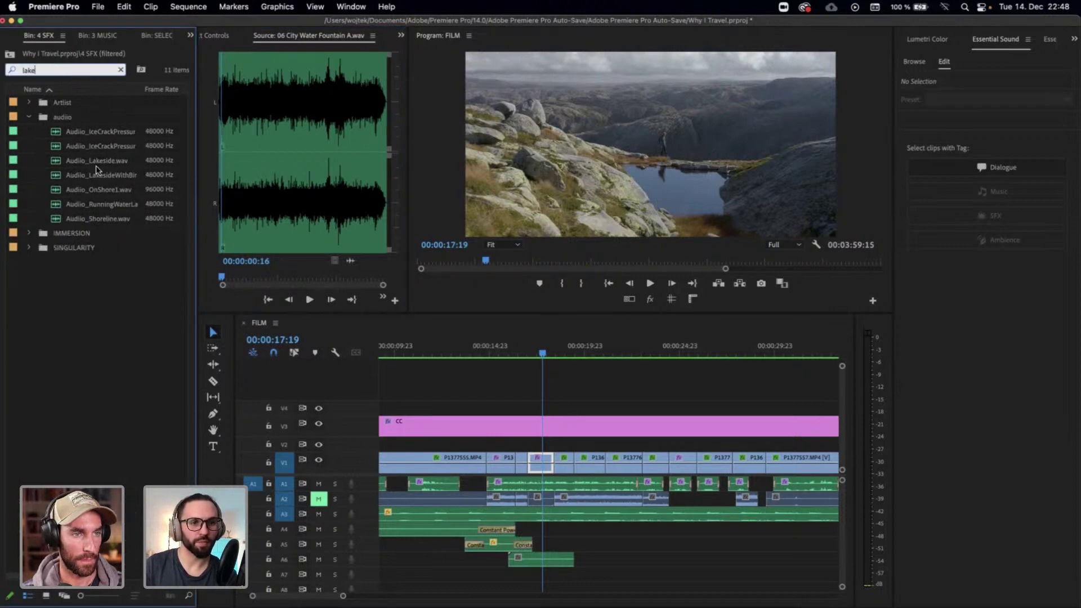
left_click_drag(247, 248, 521, 529)
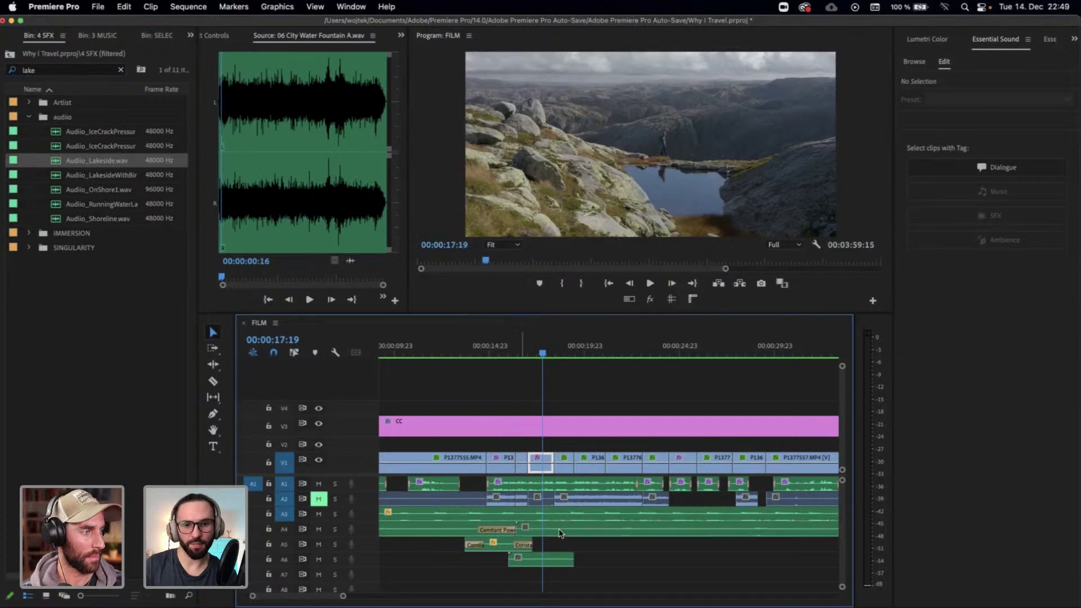
Cut the new lakeside clip on A4 at the end of the mountain lake shot and delete the remainder
key("c")
left_click(561, 530)
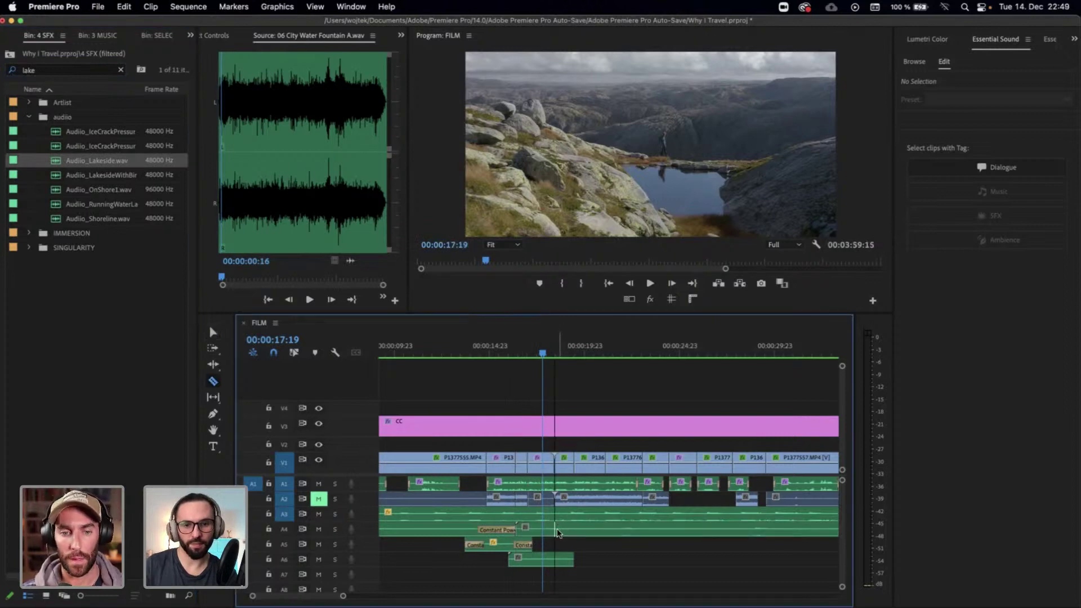
key("v")
left_click(580, 532)
key("Delete")
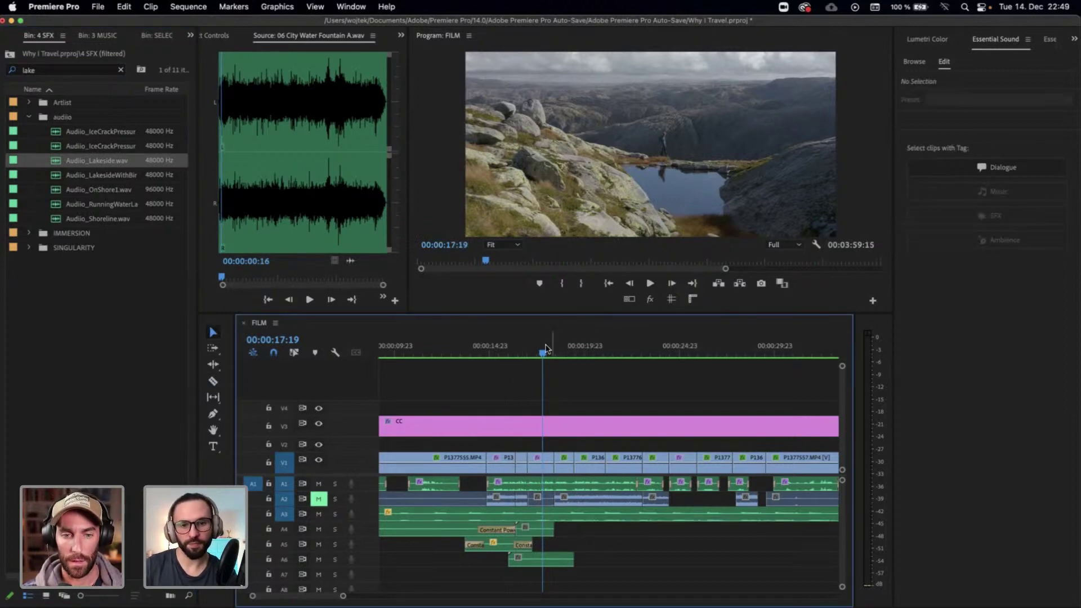
Search the SFX bin for "inter" and audition Audiio_CarInteriorHighWind, DrivingInterior and DrivingInterior2 for the car mirror shot at 00:00:18:21
left_click(551, 352)
left_click(563, 352)
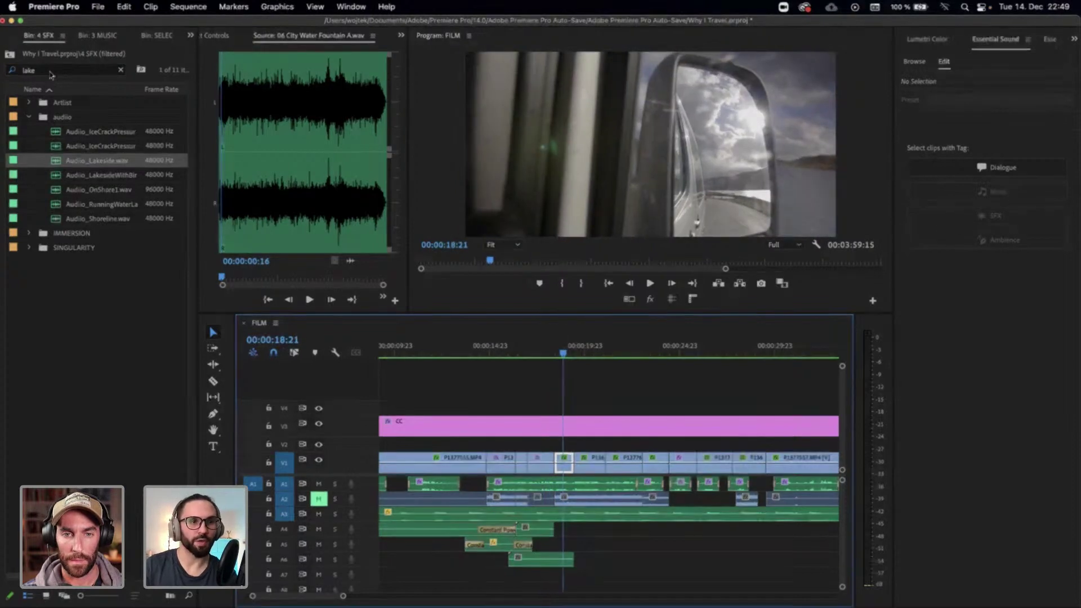
left_click(50, 71)
type("inter")
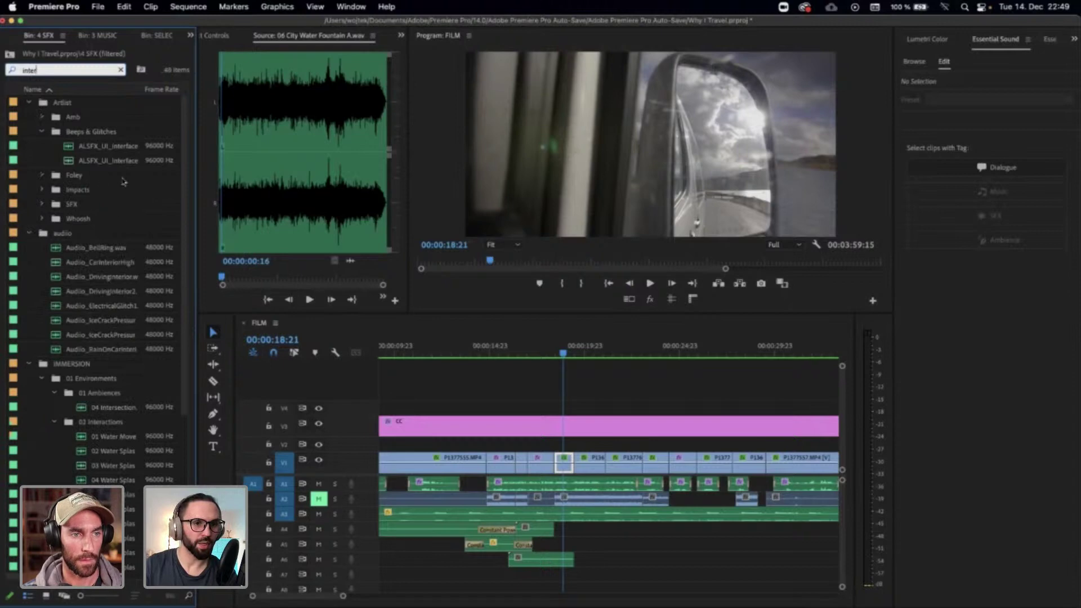
double_click(108, 262)
key("space")
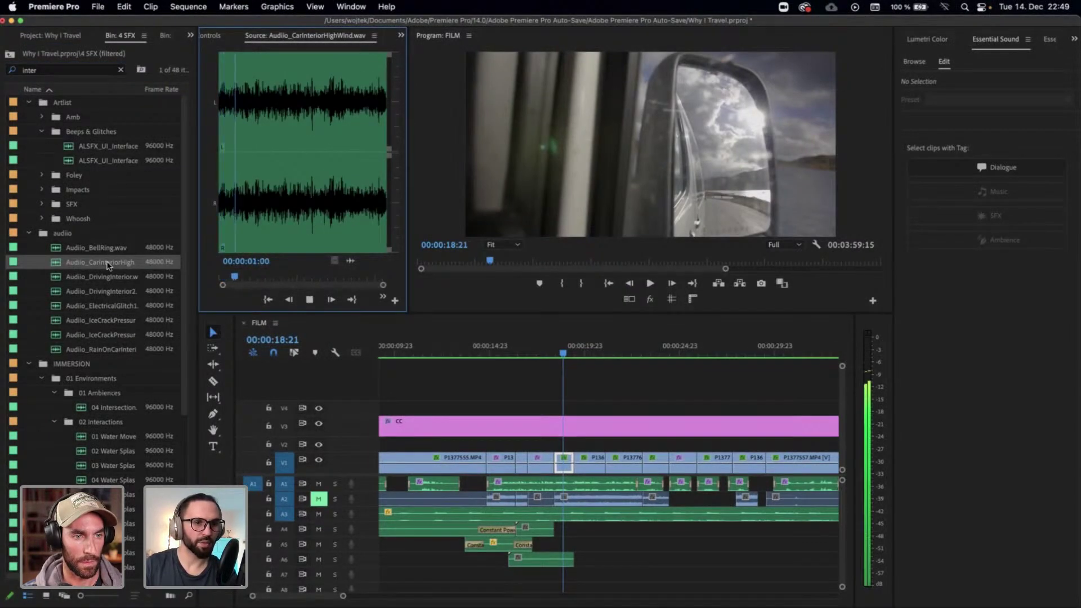
double_click(110, 277)
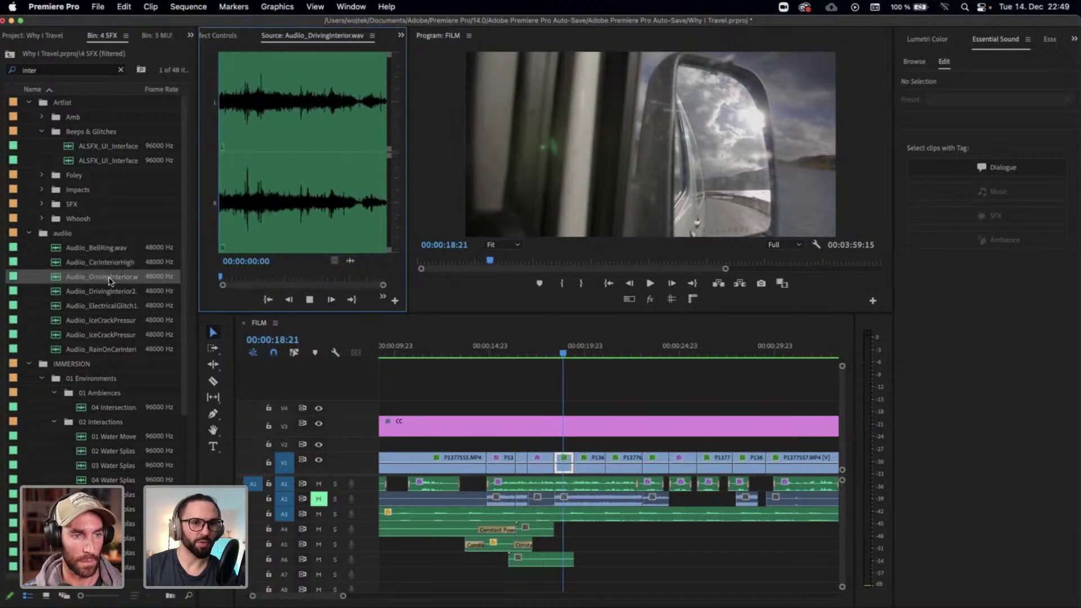
key("space")
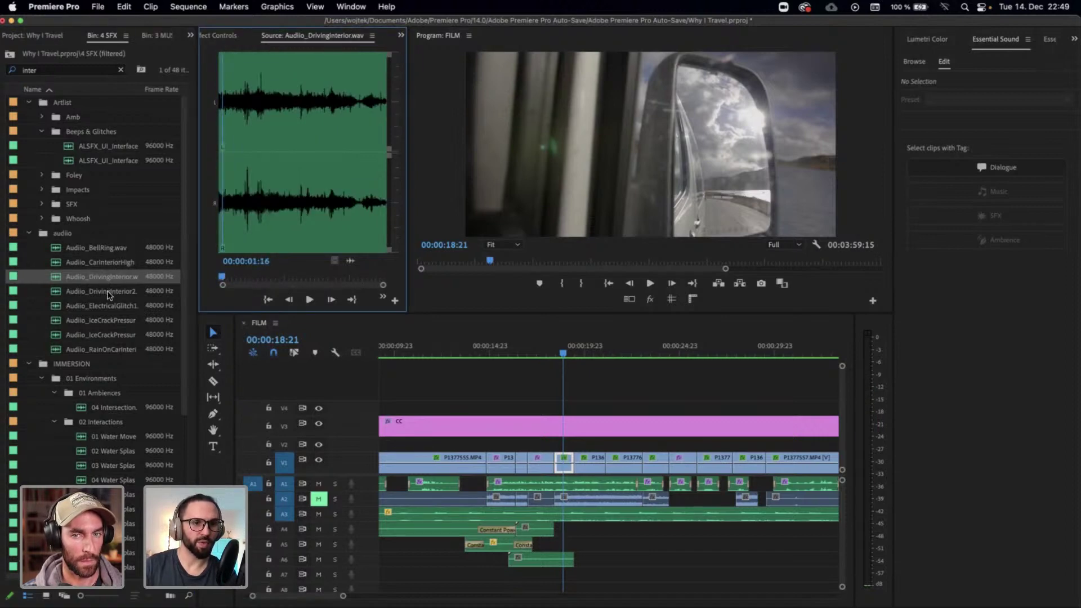
double_click(109, 292)
key("space")
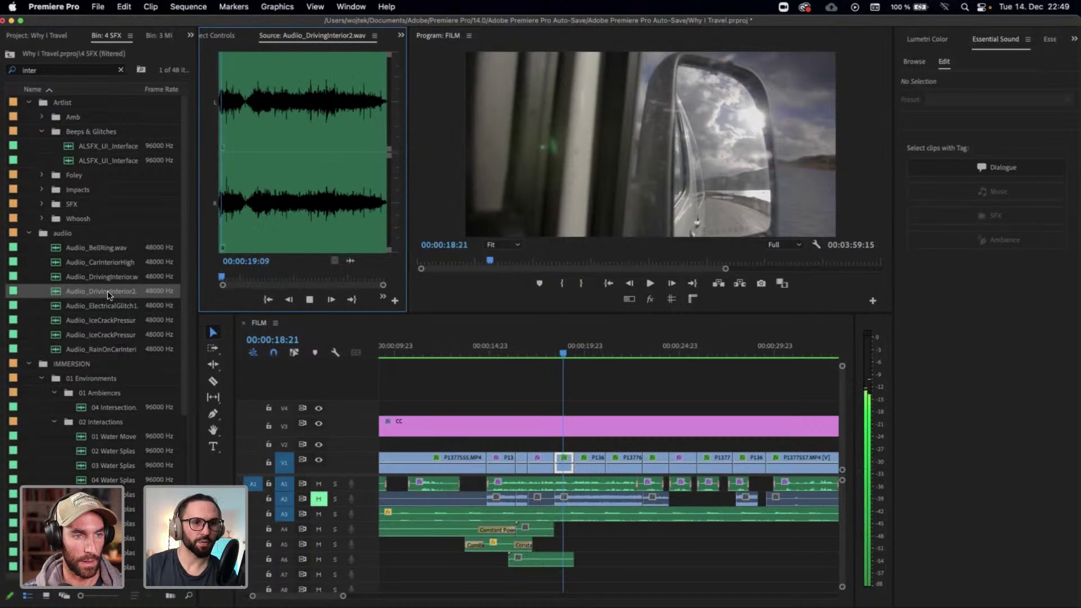
Place Audiio_DrivingInterior2.wav on A5 under the car mirror shot, overlapping both neighbouring cuts, and lower its gain by 10 dB
key("space")
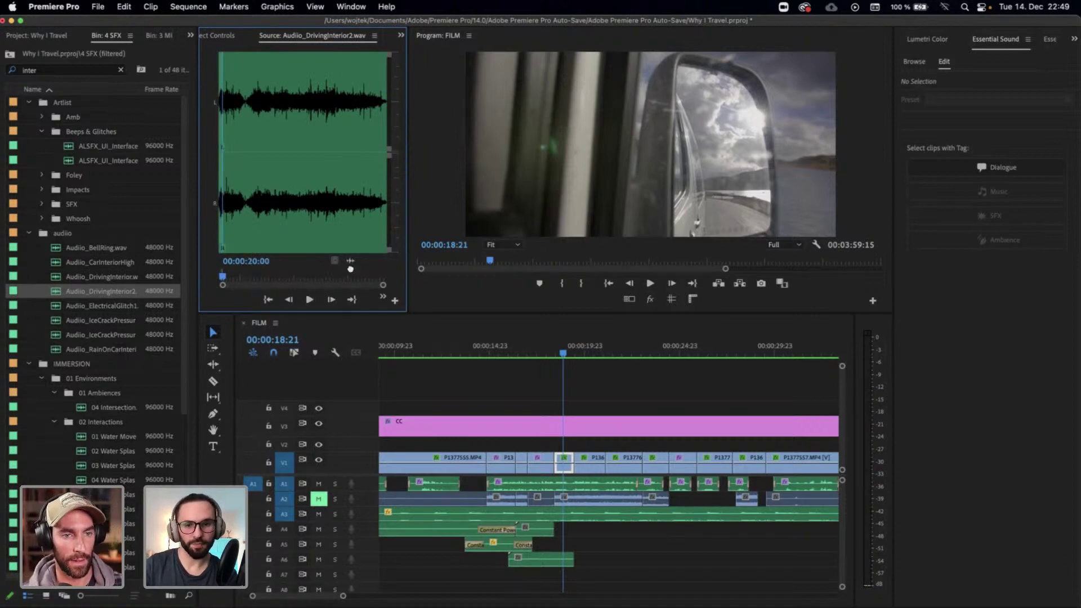
left_click_drag(350, 269, 608, 528)
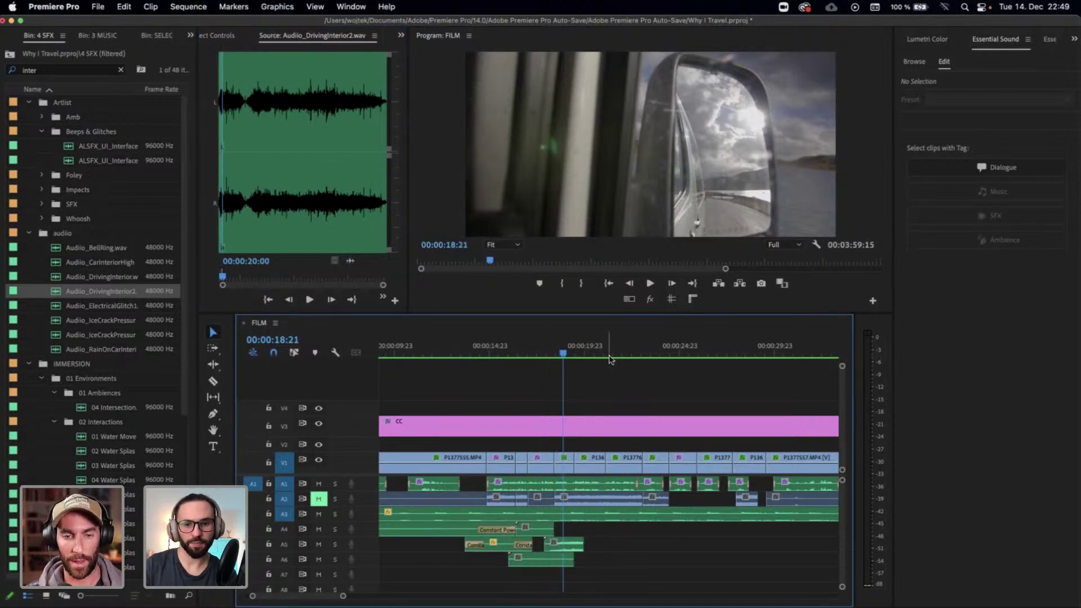
left_click_drag(561, 547, 554, 547)
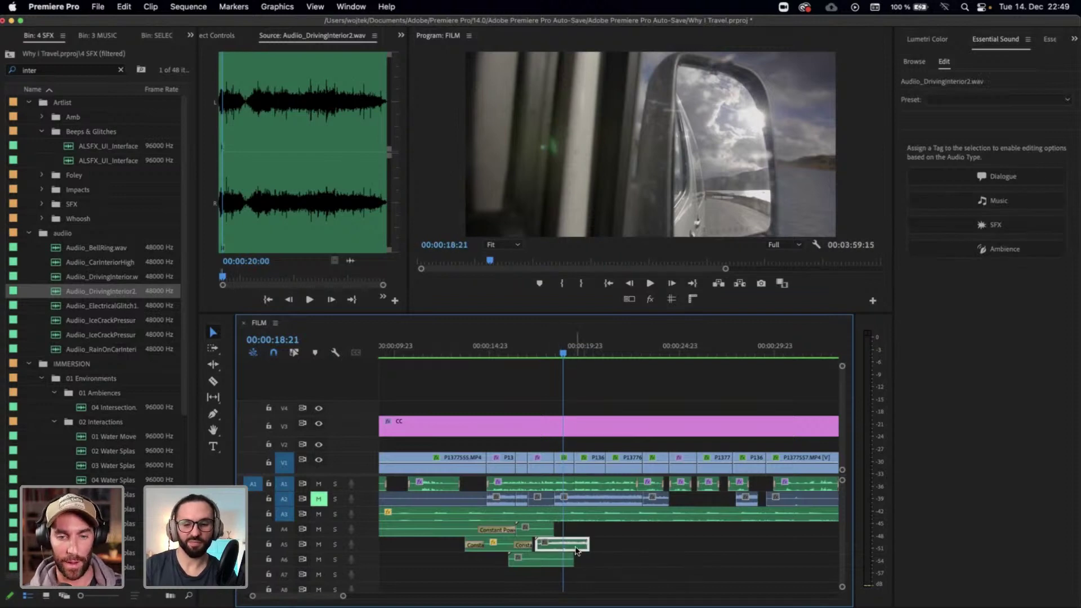
type("g-10")
key("Return")
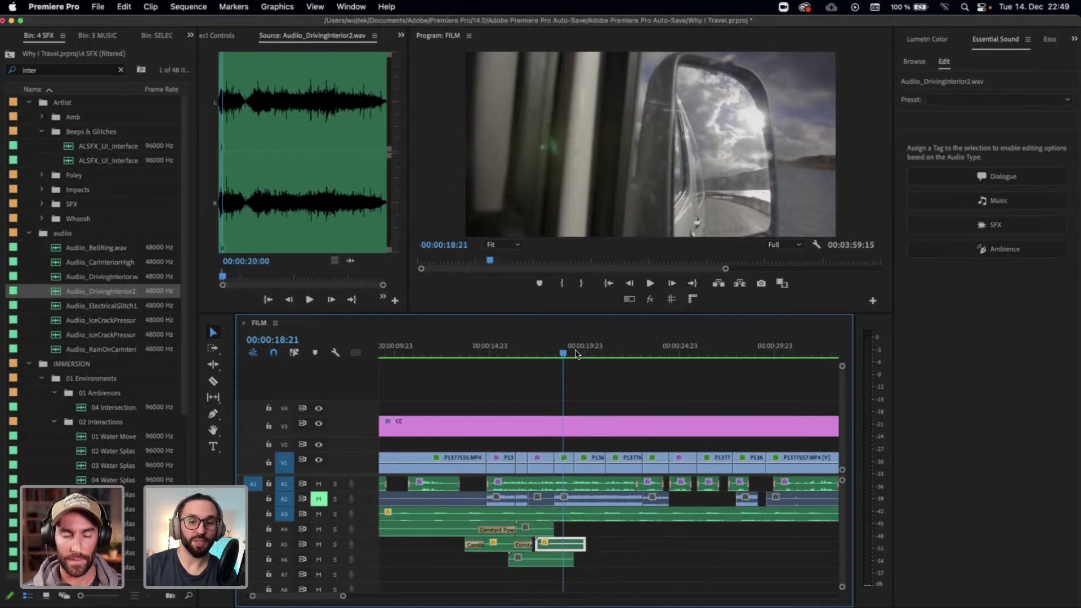
Search the SFX bin for "water" and narrow it to "waterfall" for the van bed shot at 00:00:20:02
left_click_drag(575, 354, 589, 357)
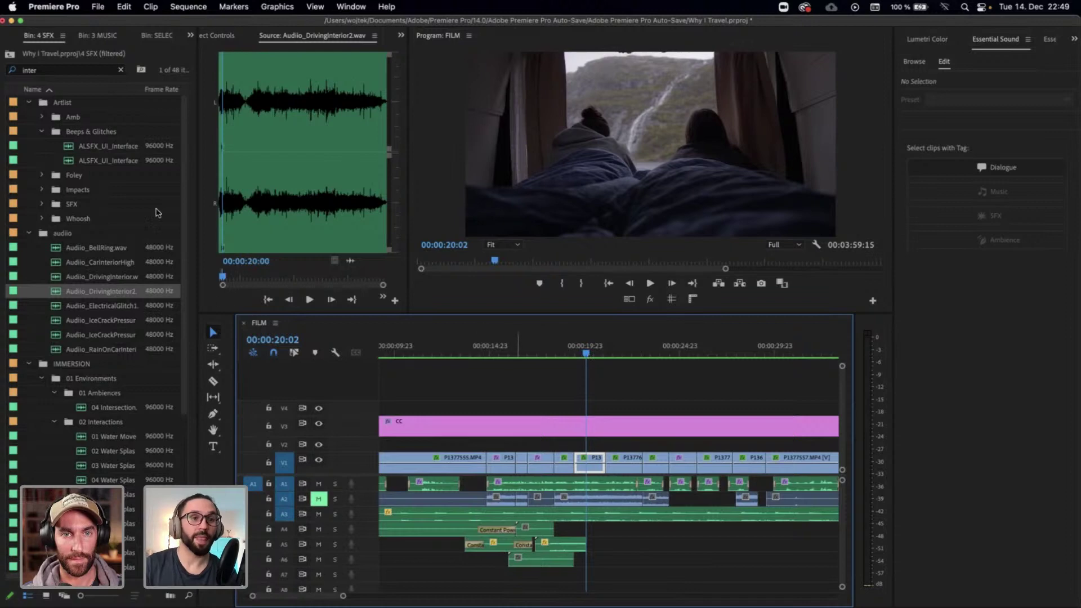
left_click(71, 76)
left_click(56, 71)
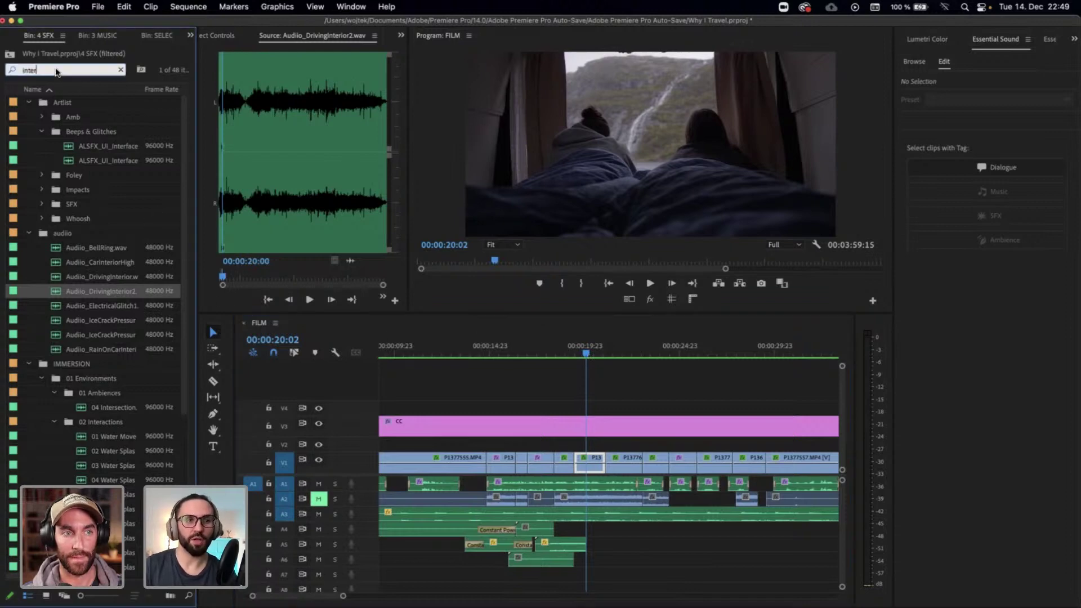
type("water")
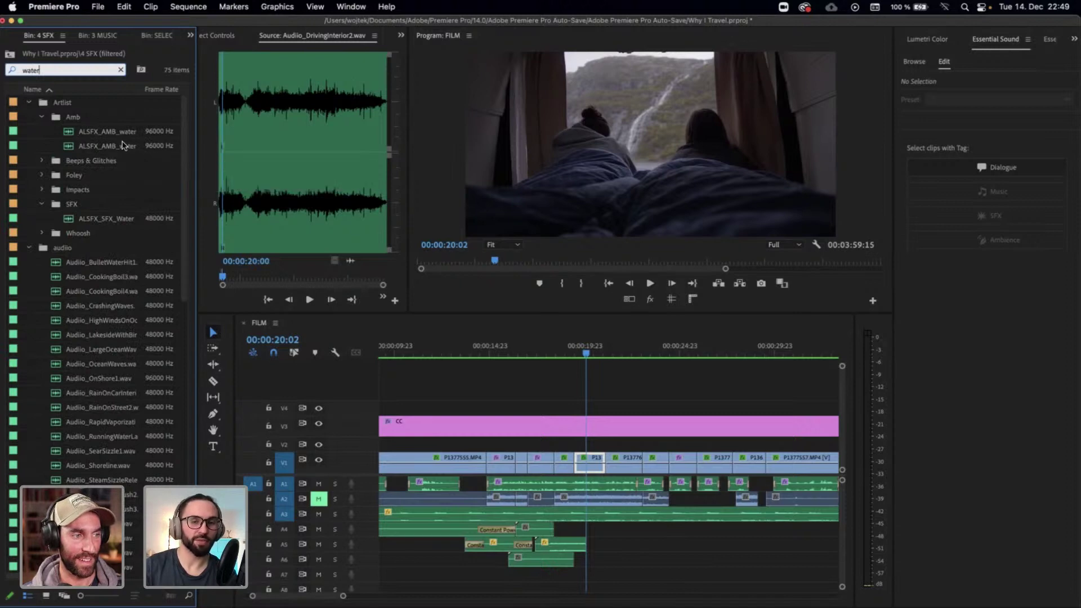
double_click(111, 220)
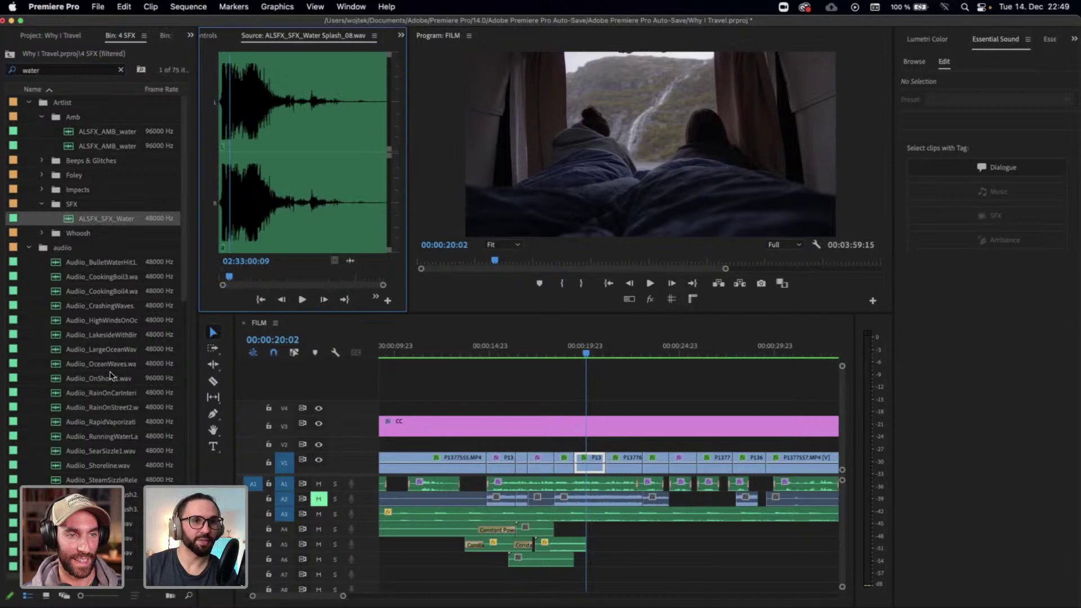
left_click(50, 71)
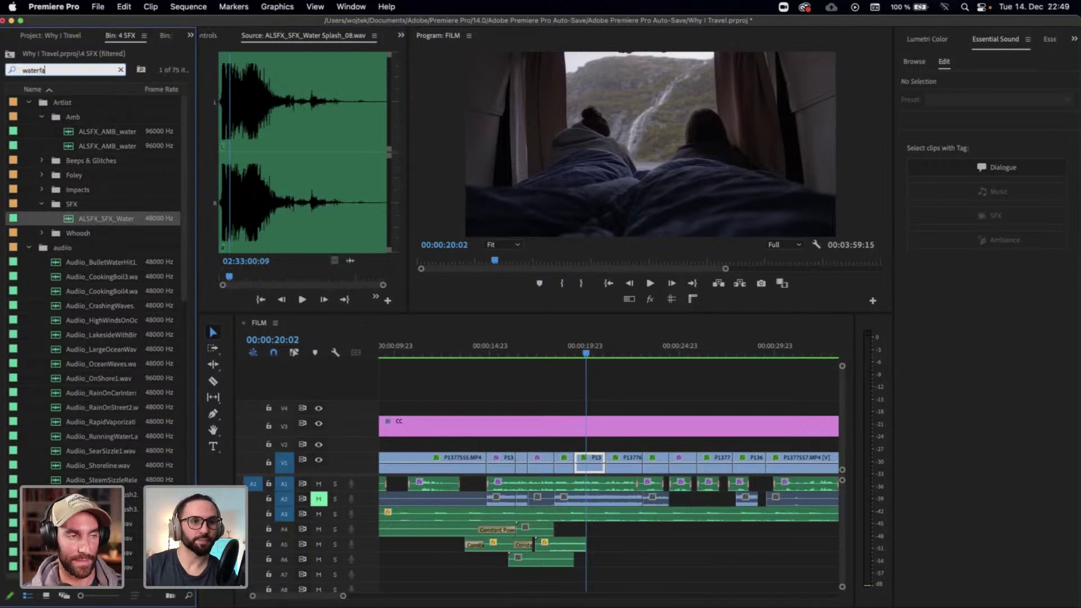
type("fall")
Audition Audiio_Waterfall7.wav, Audiio_Waterfall4.wav and Audiio_Waterfall3.wav to compare them for the van bed shot
double_click(104, 161)
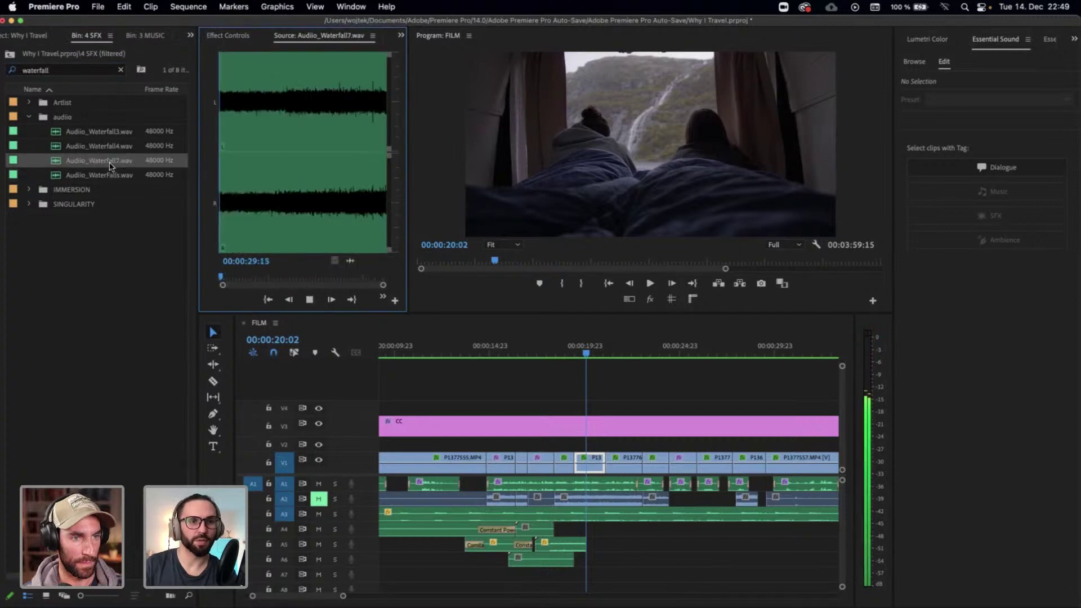
left_click(108, 148)
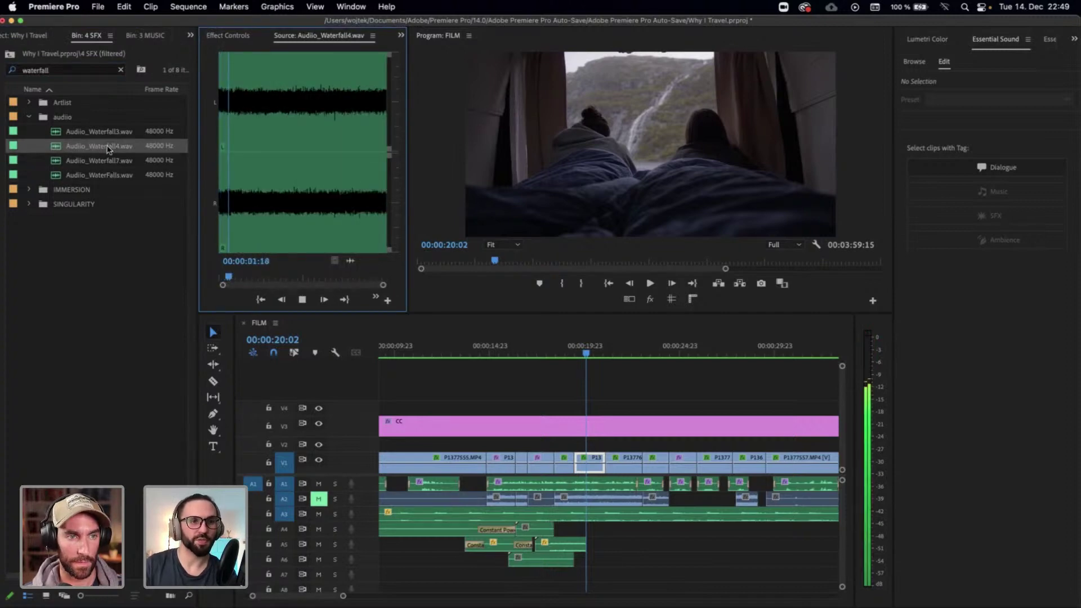
double_click(110, 133)
key("space")
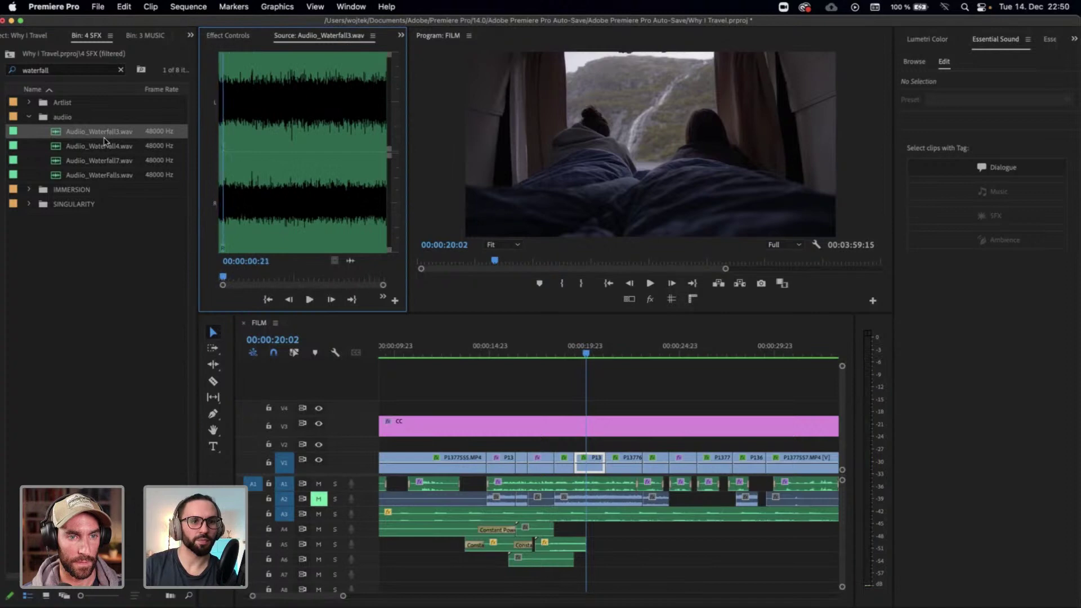
key("space")
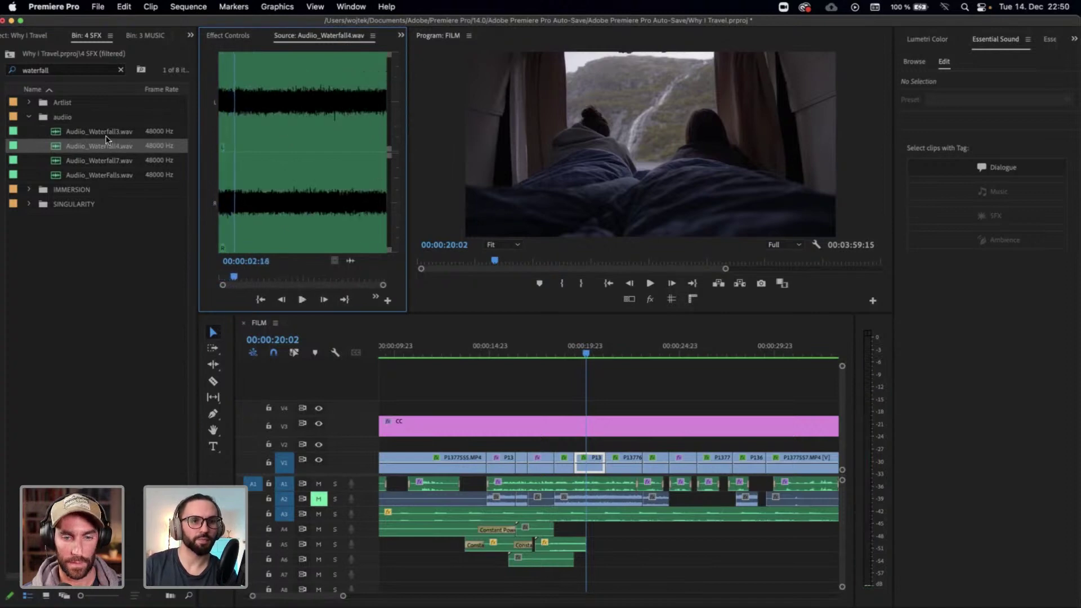
left_click(103, 161)
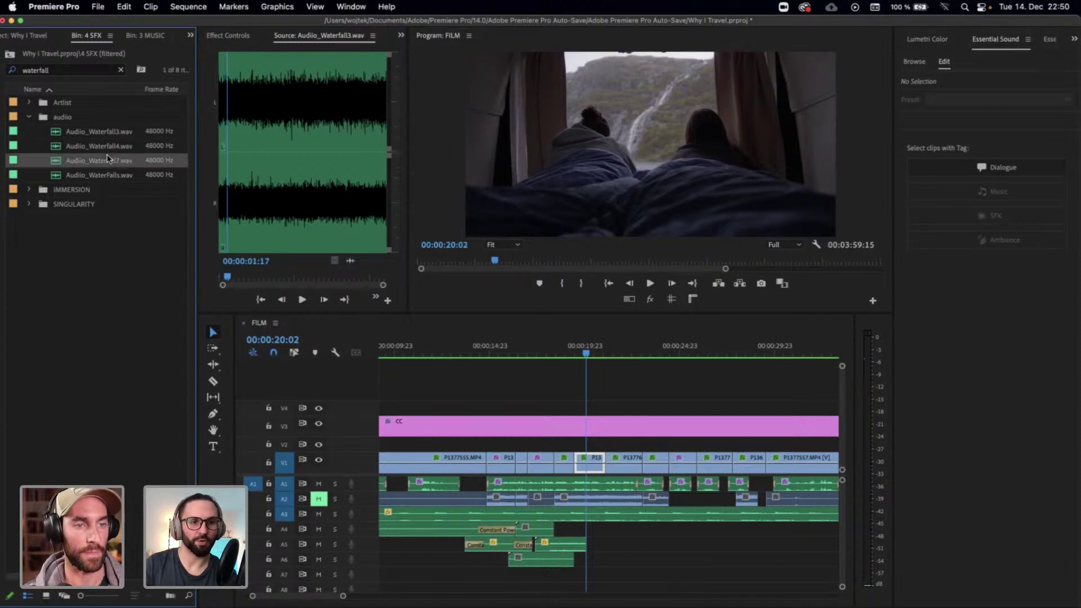
Place Audiio_Waterfall7.wav on A4 under the van bed shot, lower its gain and extend both ends past the shot's cuts
double_click(98, 160)
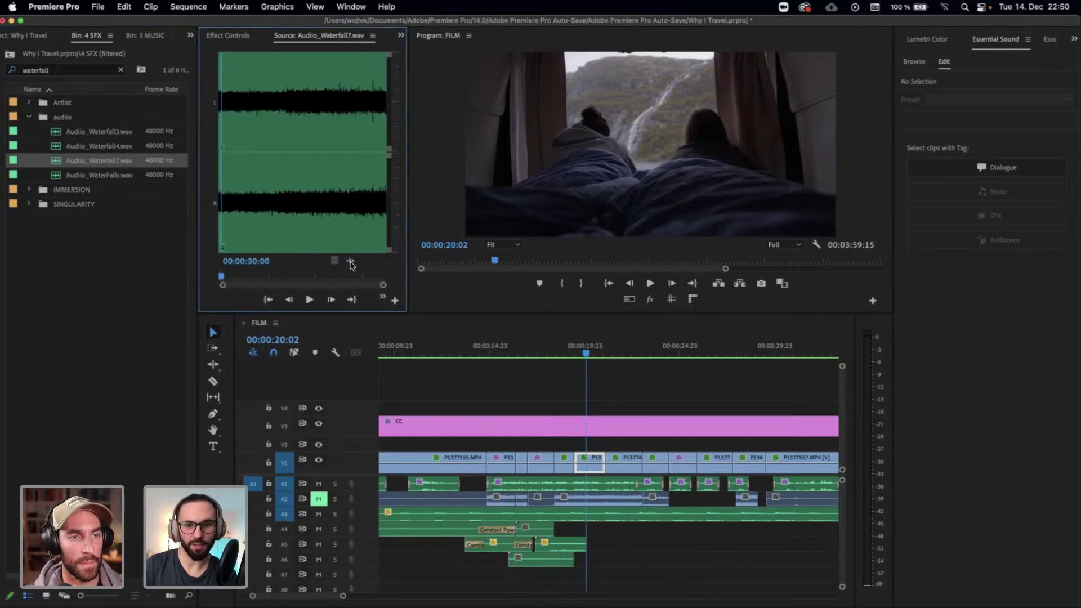
left_click_drag(621, 594, 577, 535)
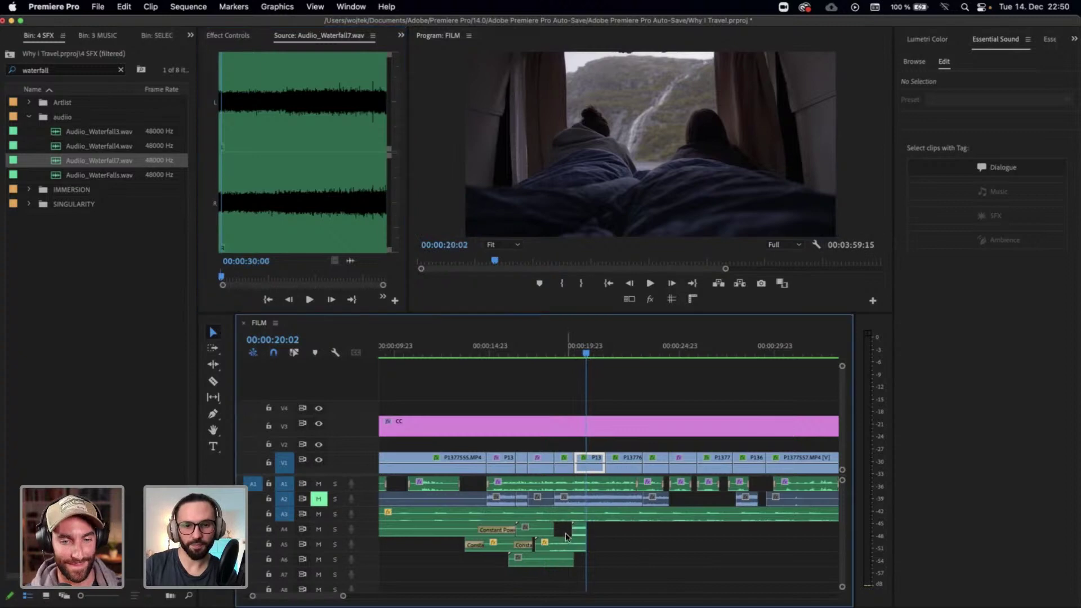
key("=")
left_click_drag(667, 534, 677, 535)
key("g")
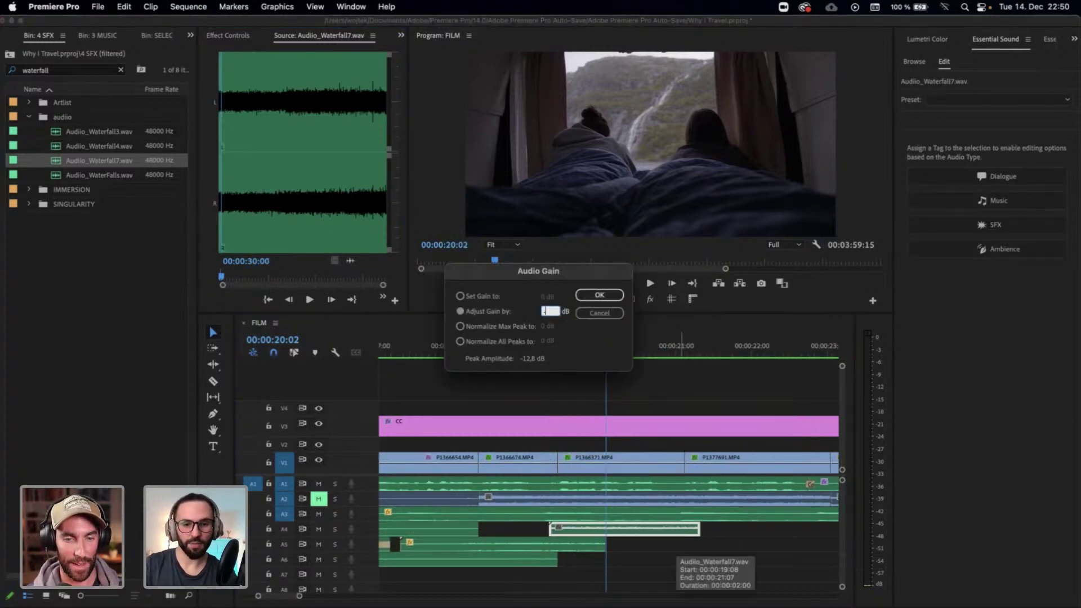
key("Return")
left_click_drag(635, 538, 619, 535)
left_click_drag(683, 533, 698, 532)
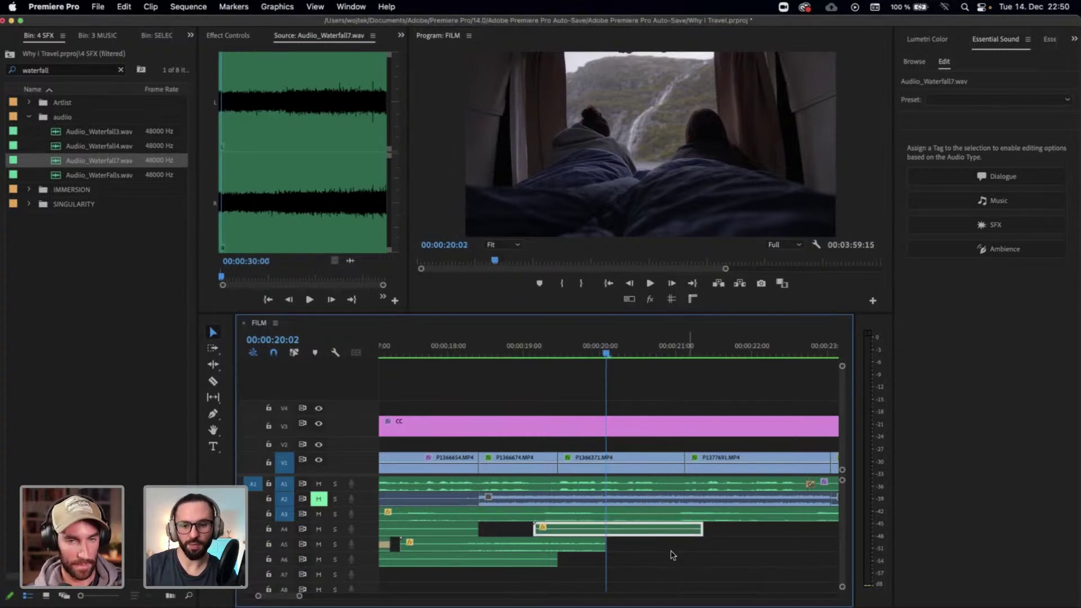
Play back the van bed shot to check the level of the waterfall clip on A4
key("minus")
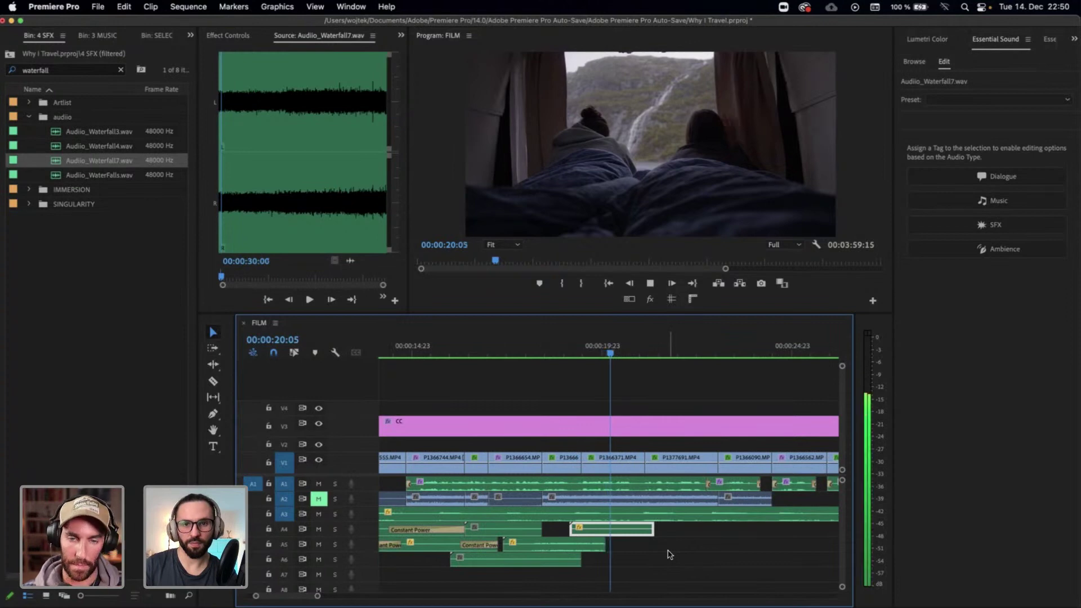
key("space")
left_click(585, 353)
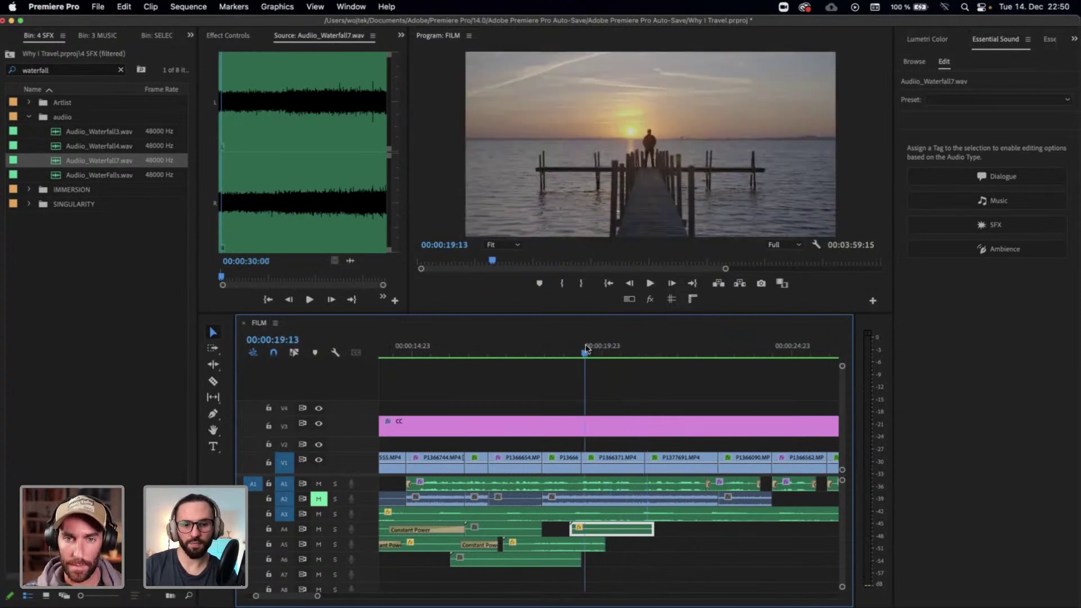
key("g")
key("Escape")
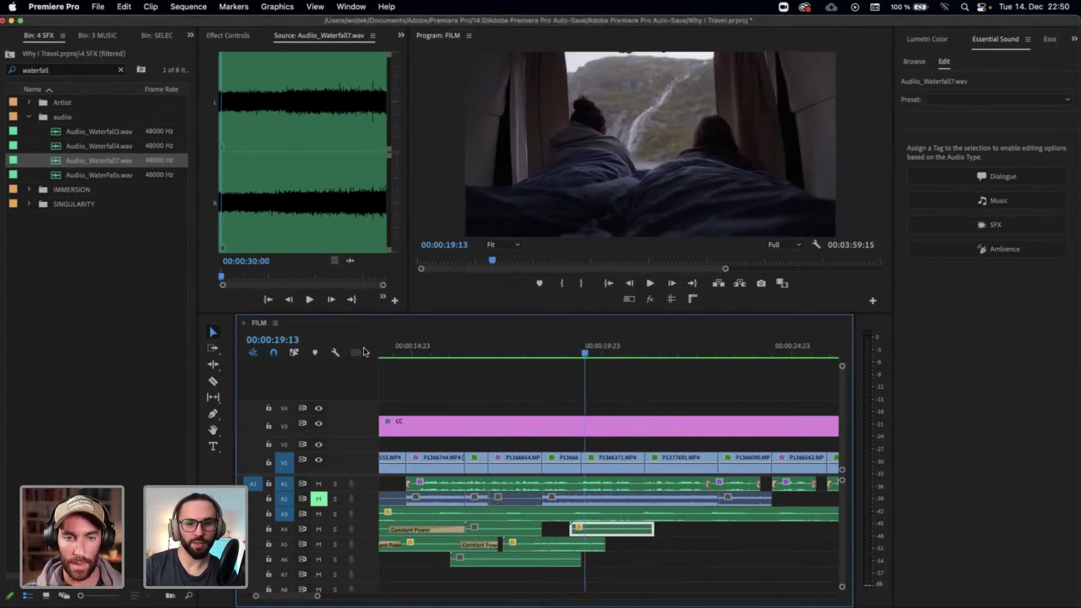
Extend the subtle winds clip on A6 by 00:00:02:17 into the pier shot and listen to the mix
left_click_drag(579, 560, 684, 561)
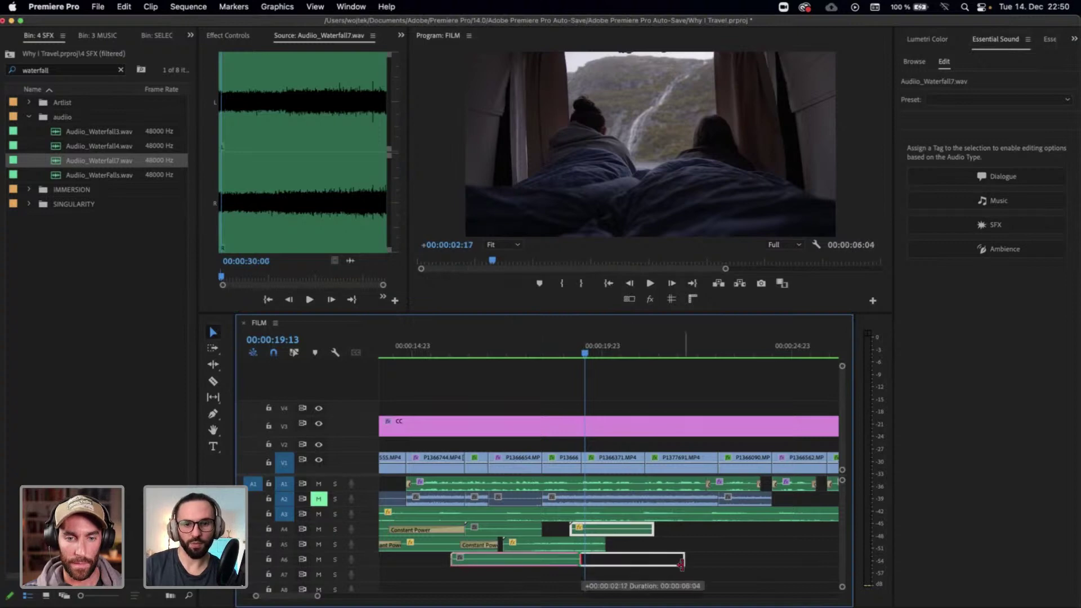
key("space")
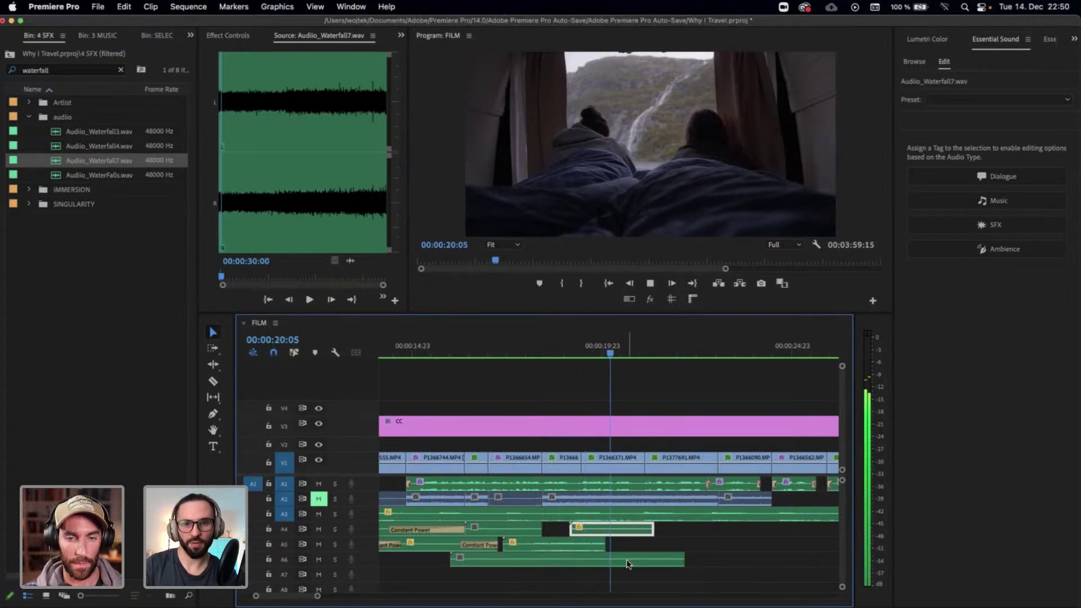
key("space")
Cut the subtle winds clip on A6 at the start of the van bed shot and lower the second part's gain by 6 dB
key("c")
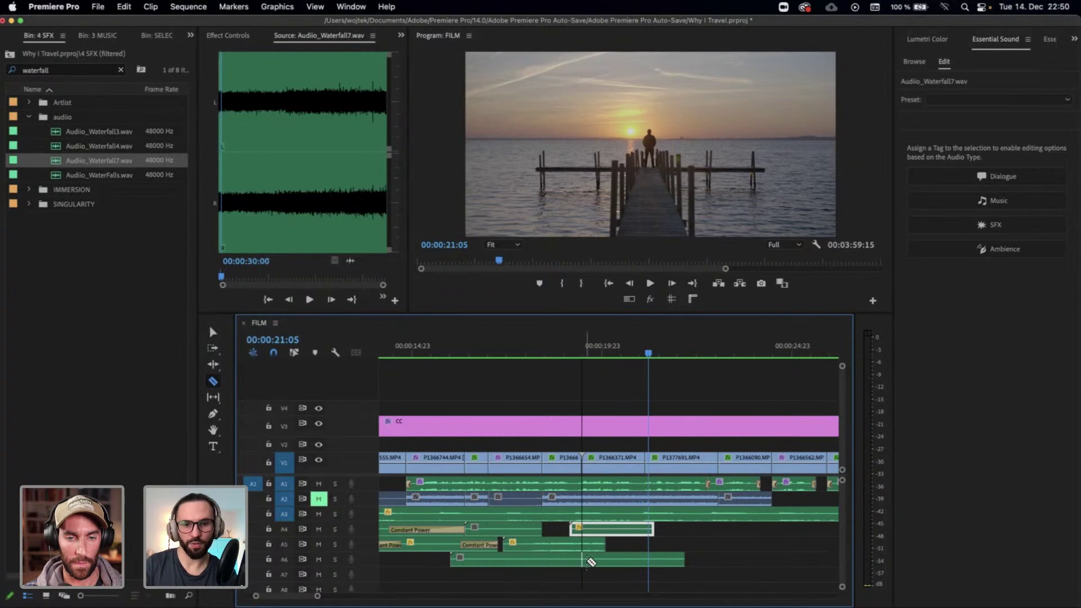
left_click(559, 362)
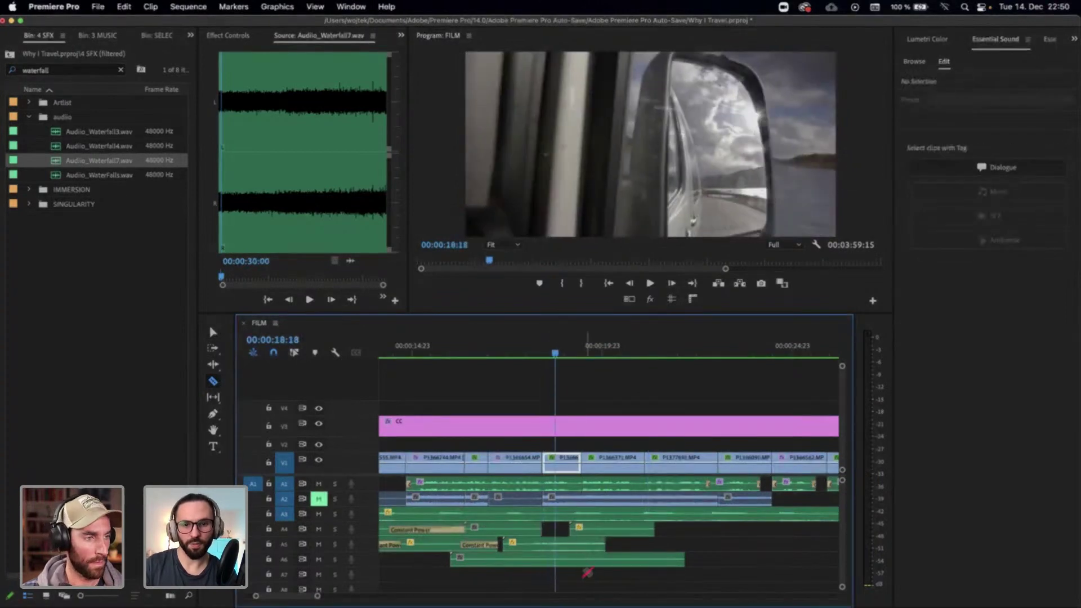
left_click(582, 559)
key("v")
left_click(608, 559)
type("g")
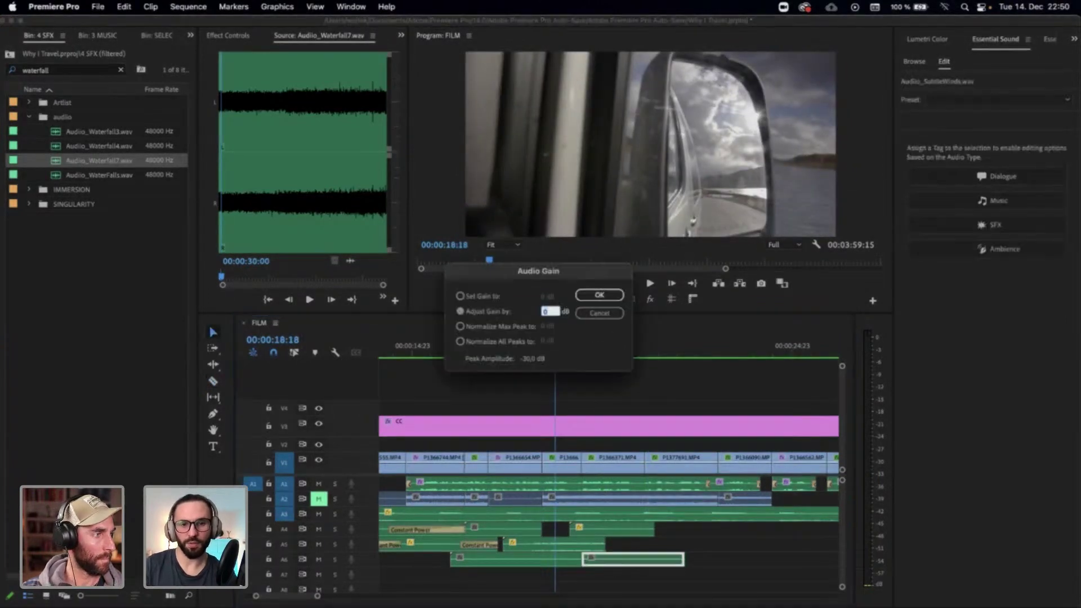
type("-6")
key("Return")
Search the SFX bin for "shor" and audition Audiio_OnShore1.wav for the pier shot at 00:00:21:18
left_click_drag(601, 347, 670, 362)
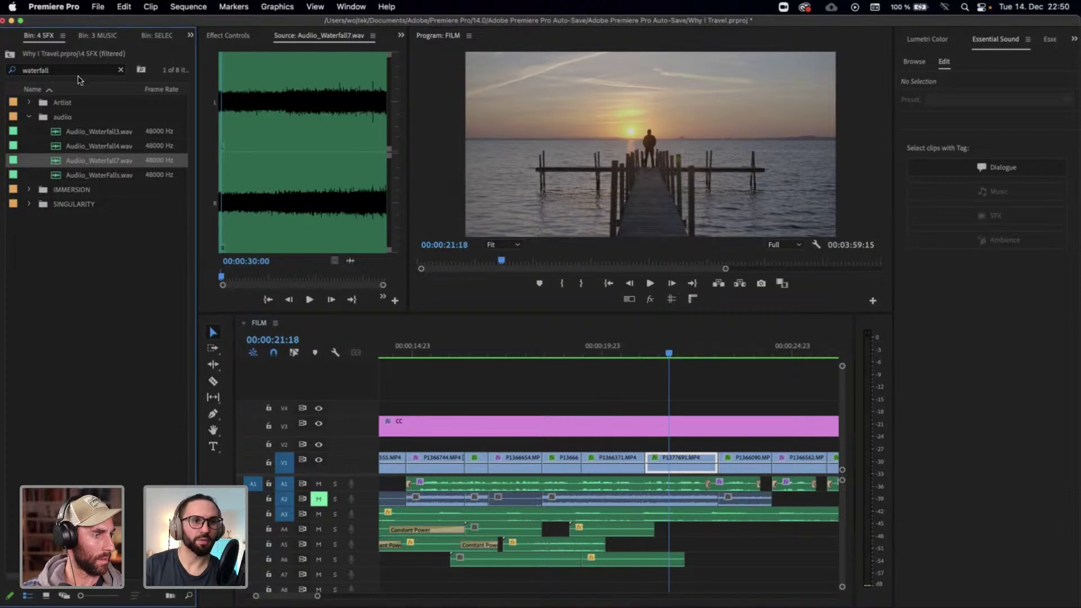
left_click(59, 70)
key("BackSpace")
type("sh")
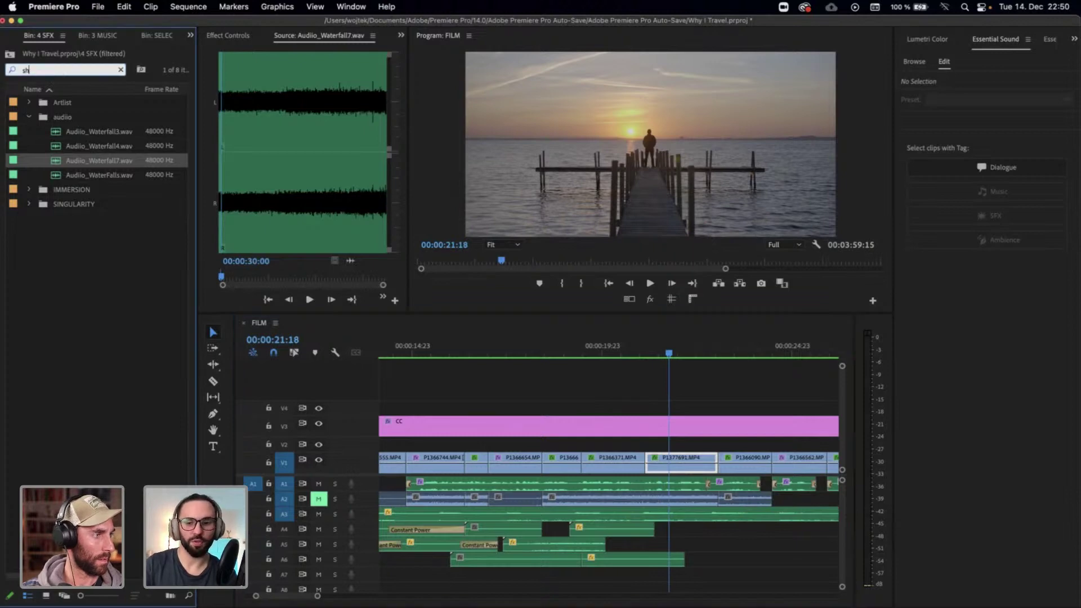
type("or")
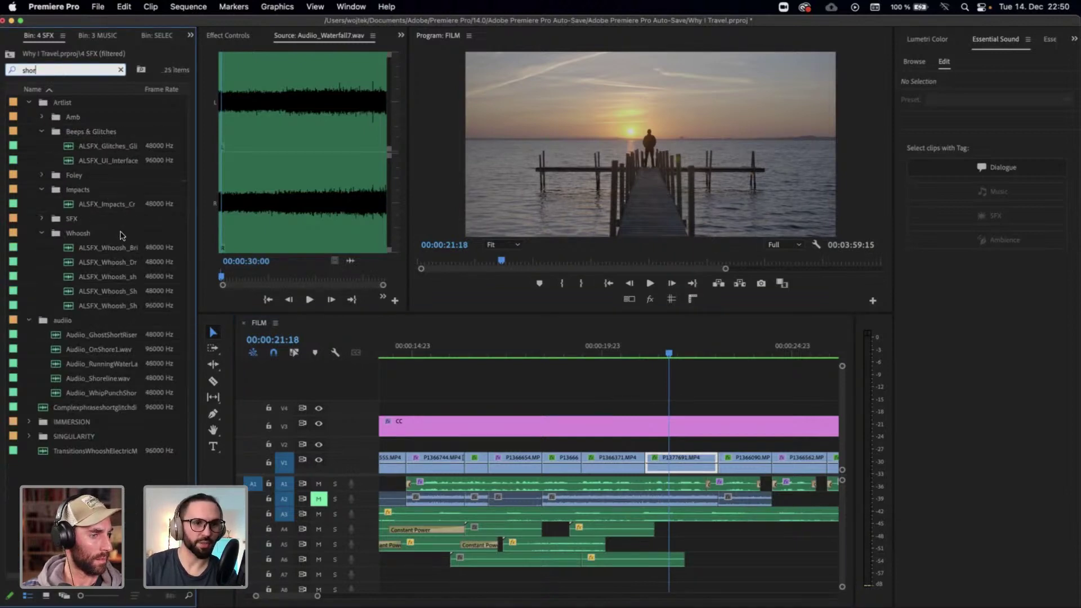
double_click(120, 261)
double_click(120, 276)
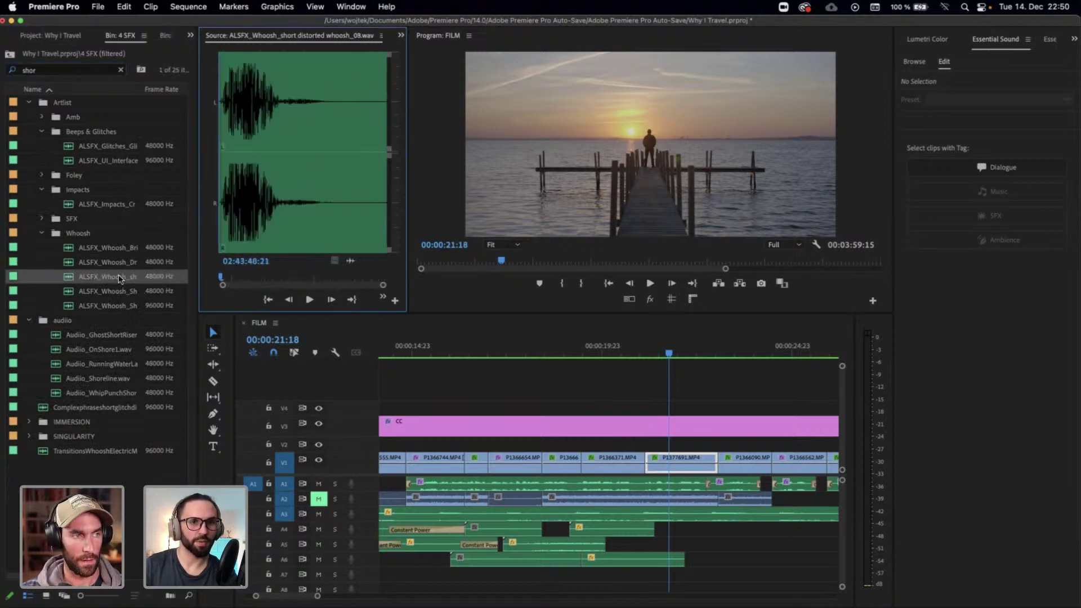
double_click(116, 350)
key("space")
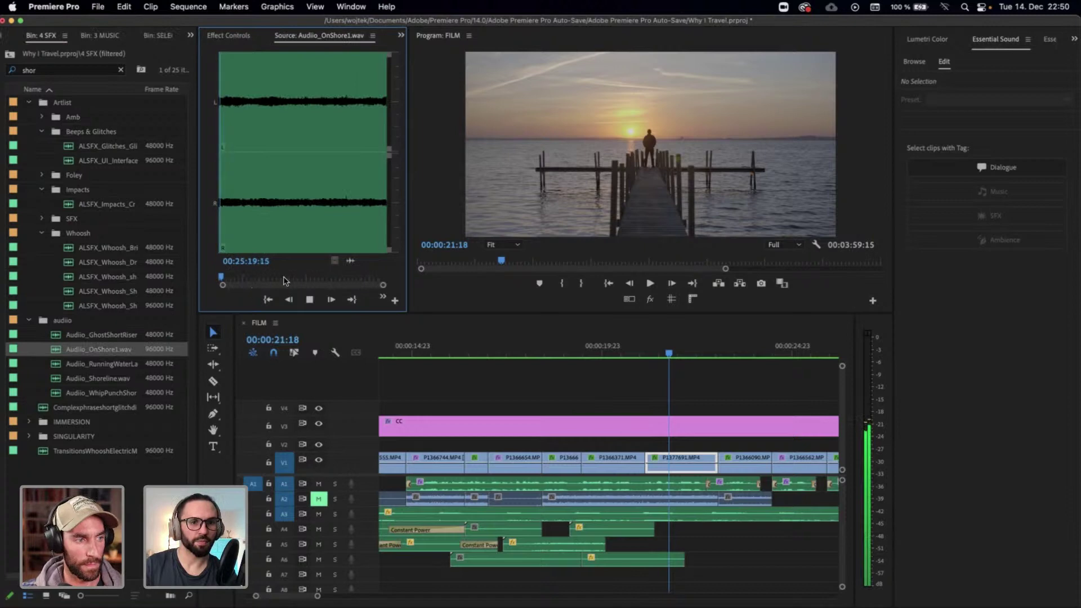
key("space")
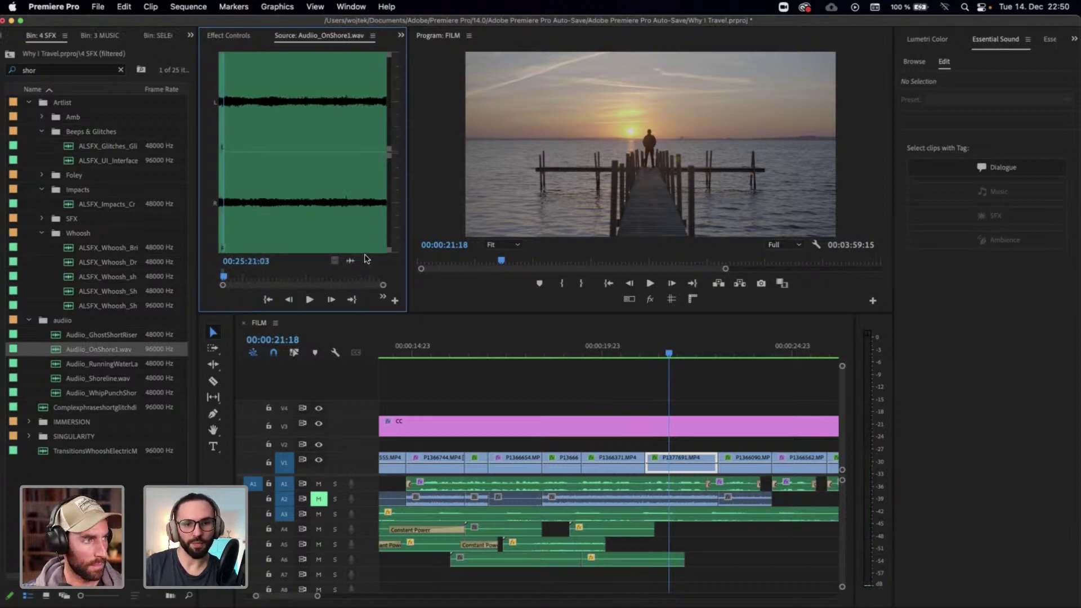
Place Audiio_OnShore1.wav on A5 under the pier shot and extend it and the A6 wind clip past the end of the beach van shot
left_click_drag(351, 263, 732, 545)
scroll(726, 541, "right", 3)
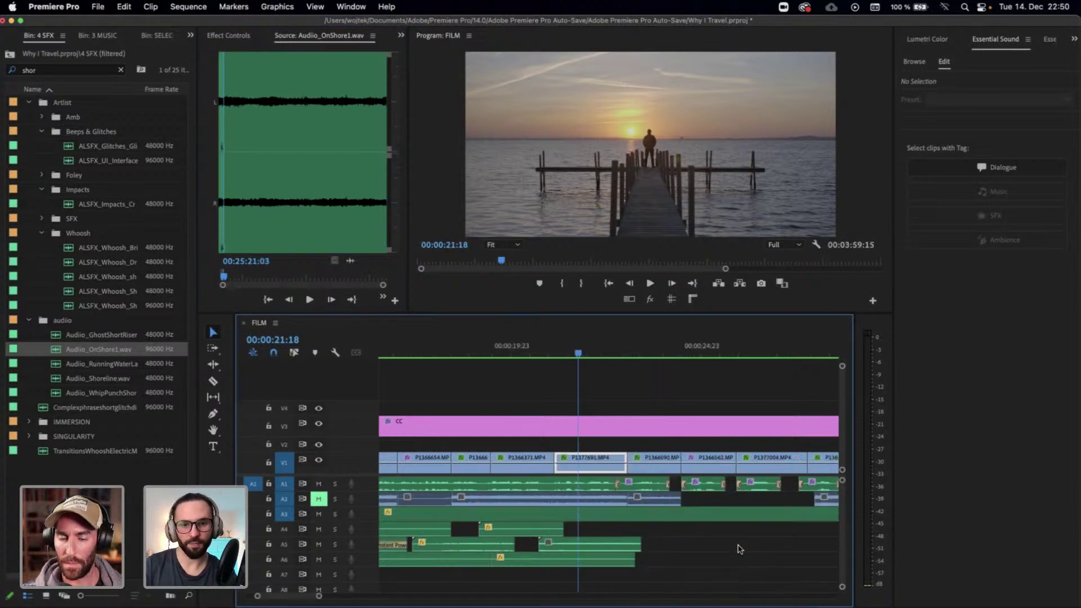
left_click(590, 348)
left_click_drag(608, 348, 651, 355)
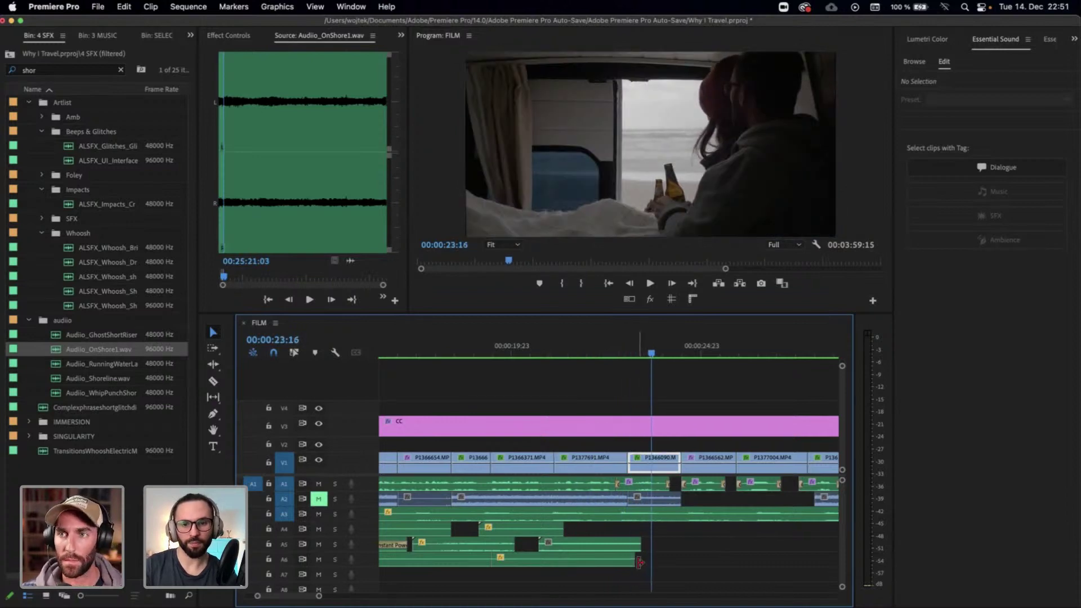
left_click_drag(642, 545, 697, 561)
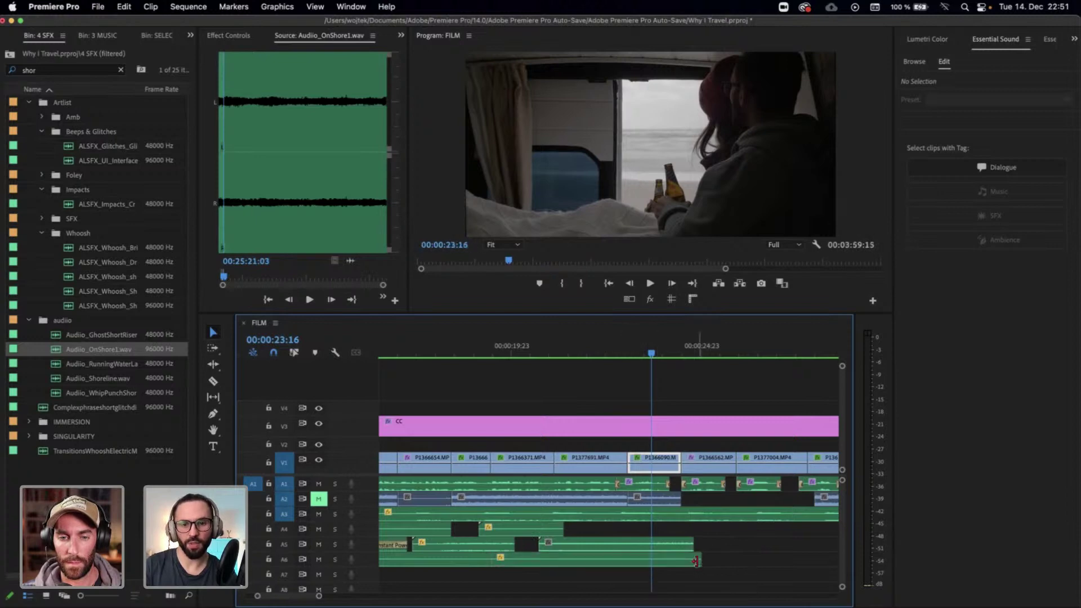
Search the SFX bin for "wind" and audition Audiio_HighWindRumble1.wav and Audiio_HeavyWindsOutside.wav for the hooded backpacker shot around 00:00:24:14
scroll(664, 531, "right", 4)
left_click_drag(544, 355, 577, 358)
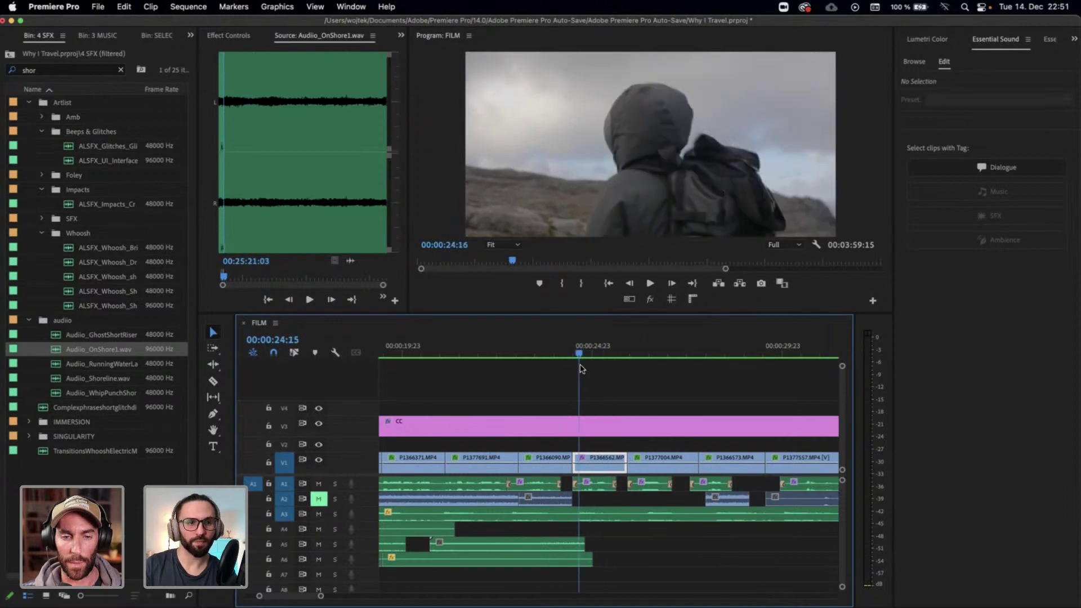
left_click(45, 71)
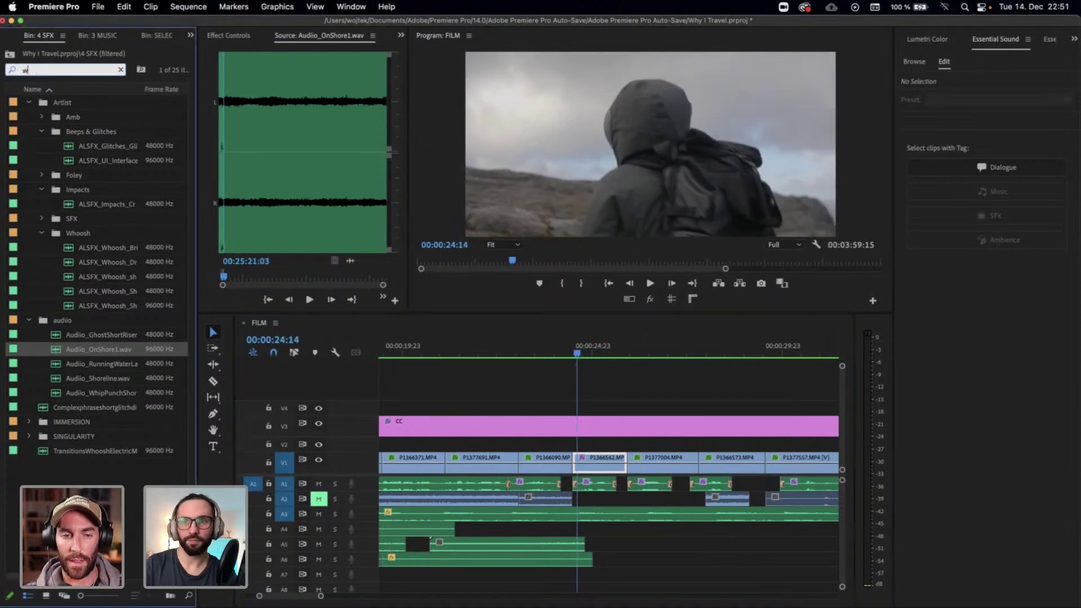
type("wind")
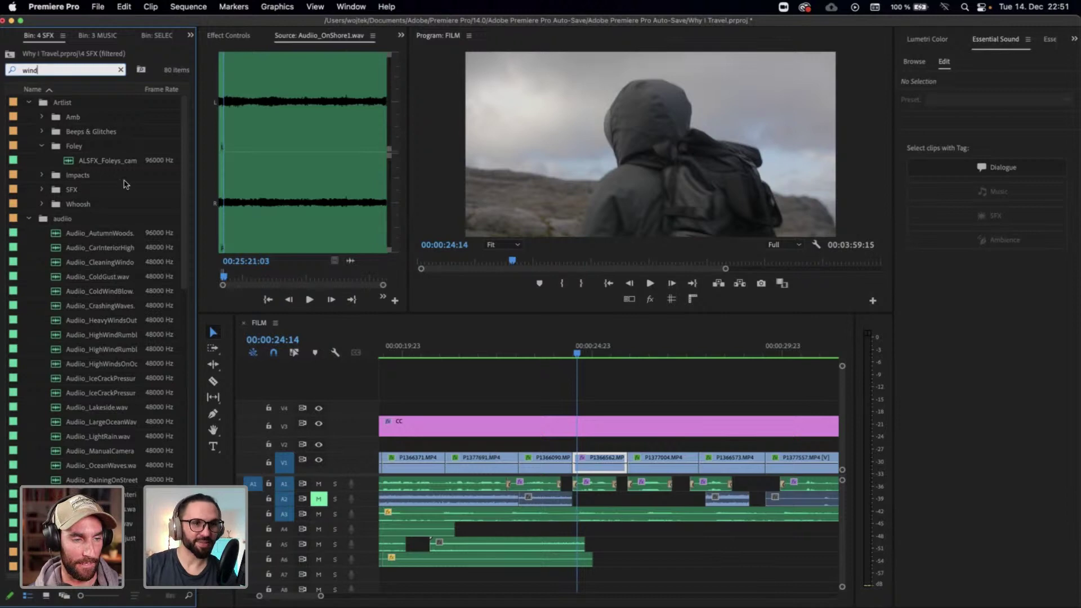
scroll(102, 331, "down", 3)
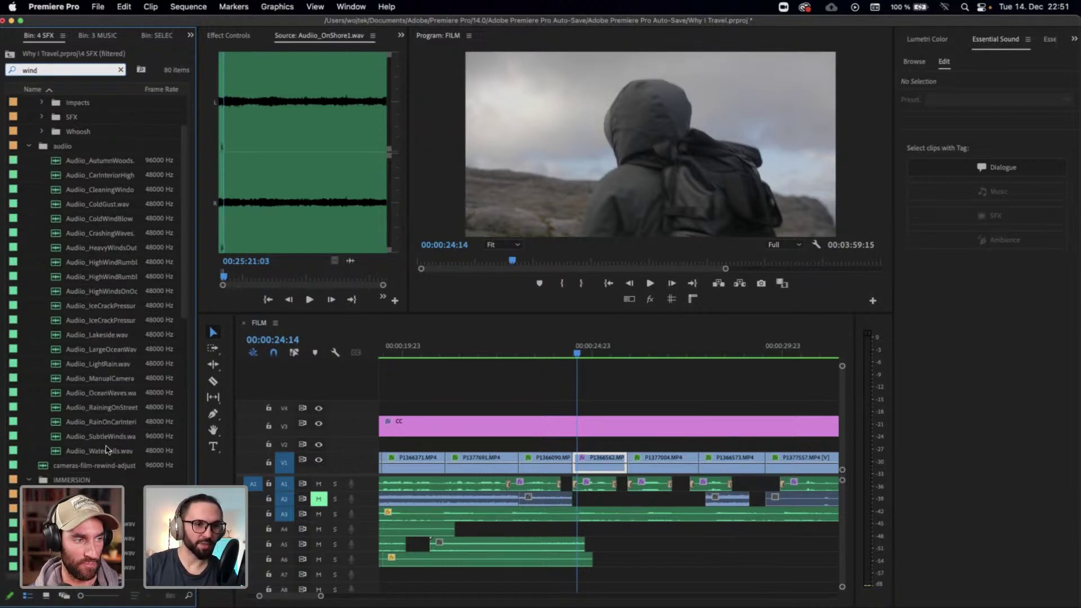
double_click(111, 260)
key("space")
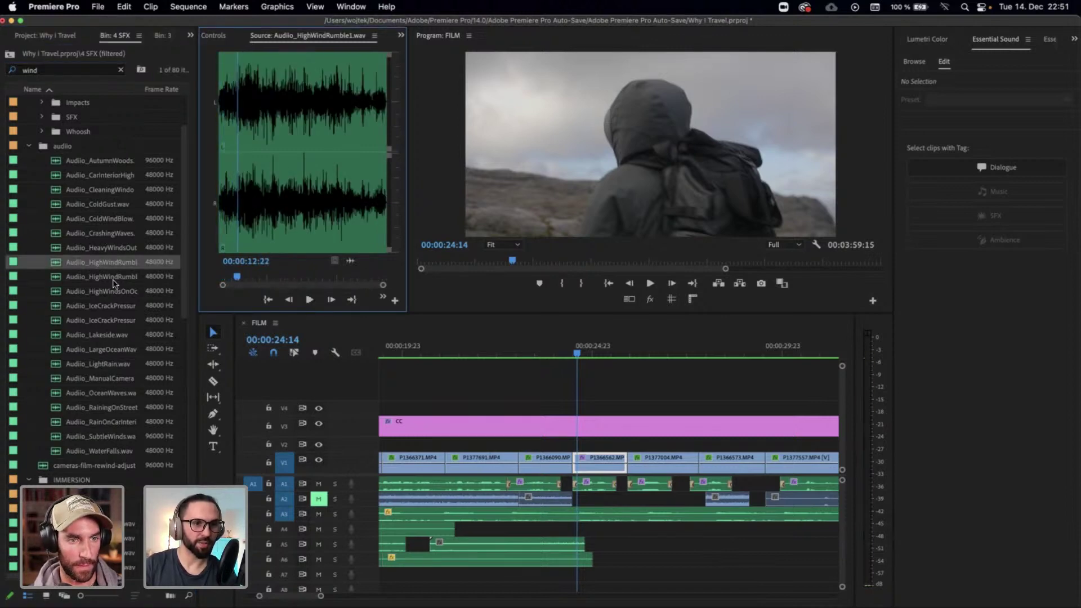
double_click(118, 248)
key("space")
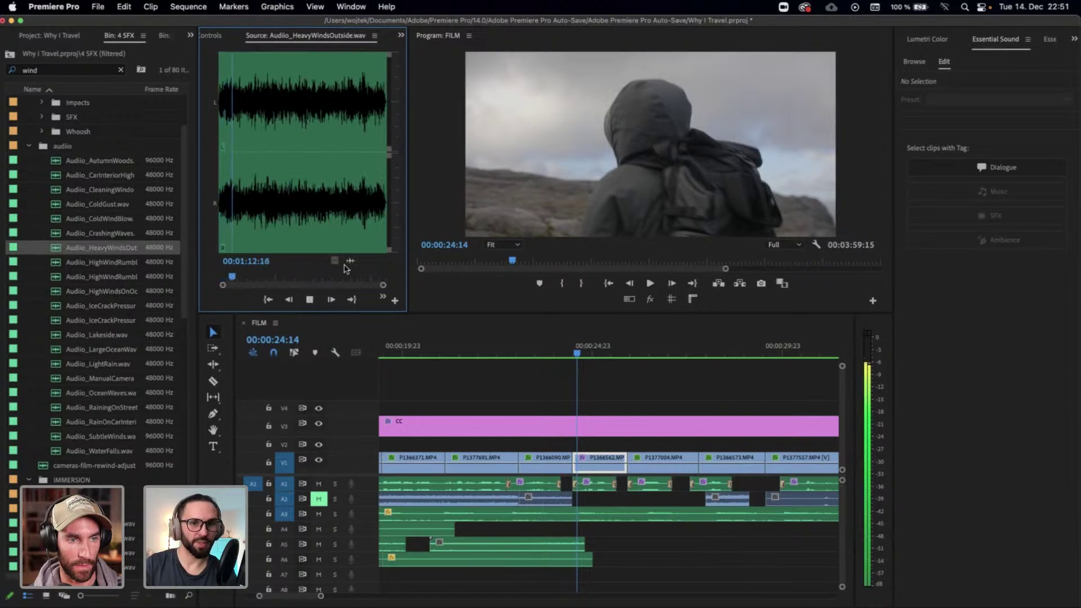
Place Audiio_HeavyWindsOutside.wav on A4 under the hooded backpacker shot, cut it shortly after the shot ends and delete the remainder
left_click_drag(558, 467, 552, 529)
key("c")
left_click(645, 533)
key("v")
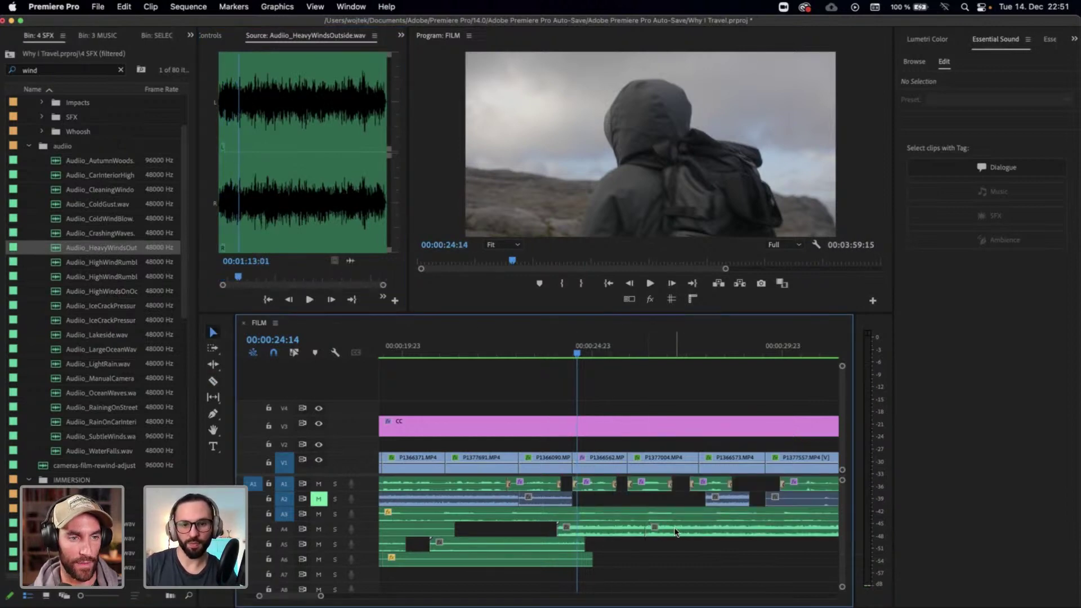
scroll(675, 532, "right", 3)
left_click(639, 532)
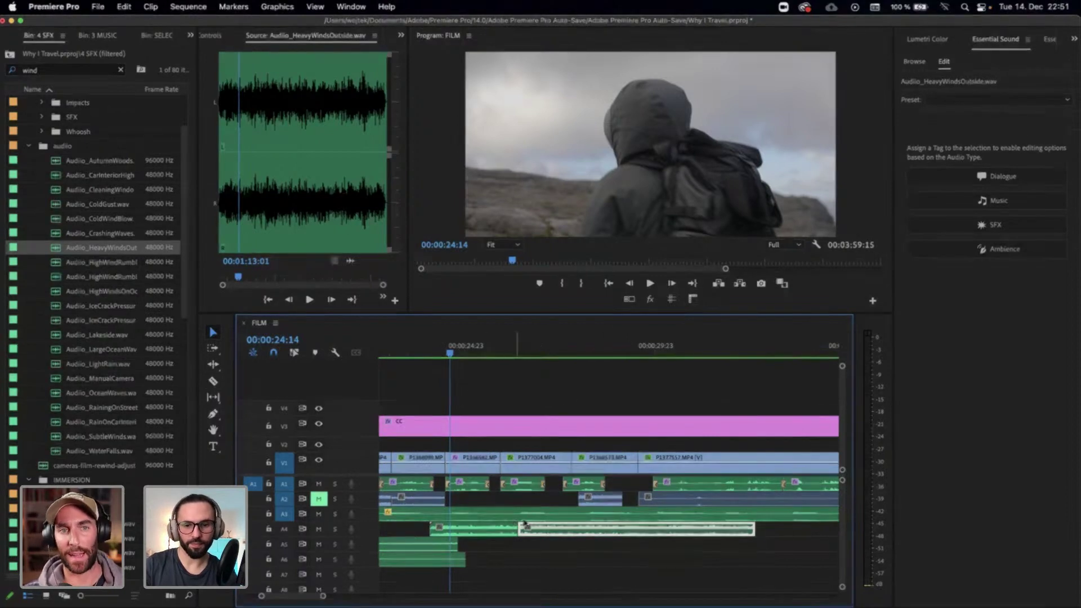
key("Delete")
Adjust the gain of the heavy winds clip on A4 and play it back into the valley hike shot
left_click(495, 529)
key("g")
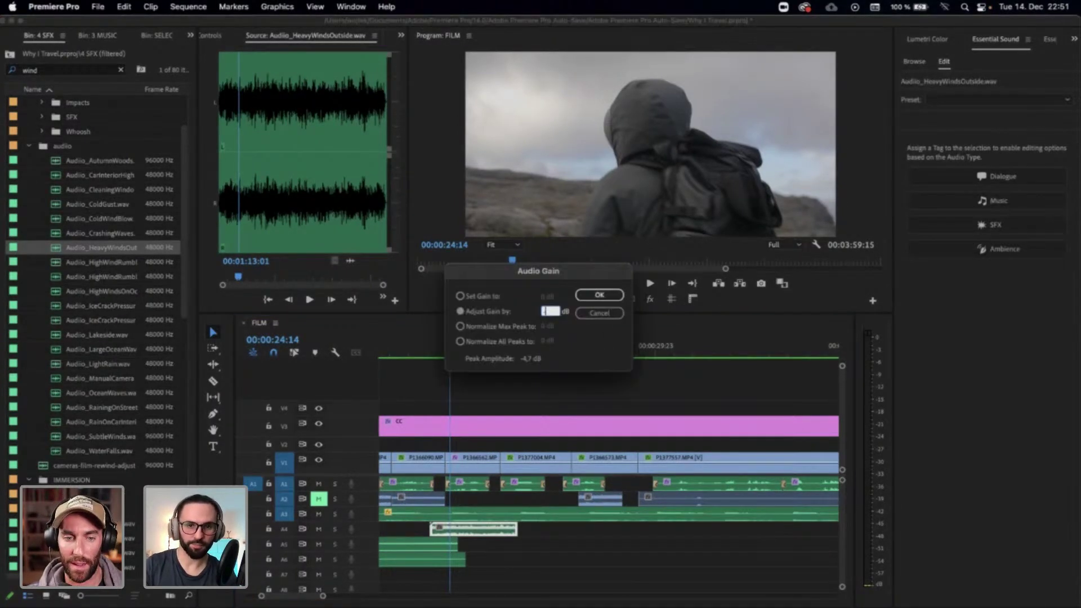
key("Return")
key("space")
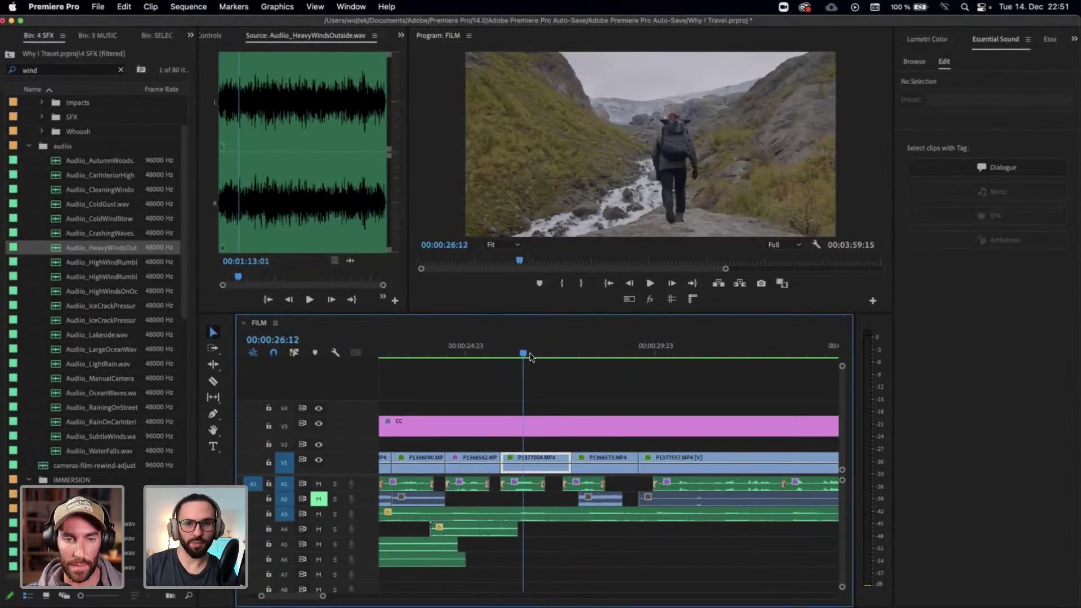
Search the SFX bin for "waterfal" and place Audiio_Waterfall4.wav on A5 so it overlaps both ends of the valley hike shot
left_click(527, 356)
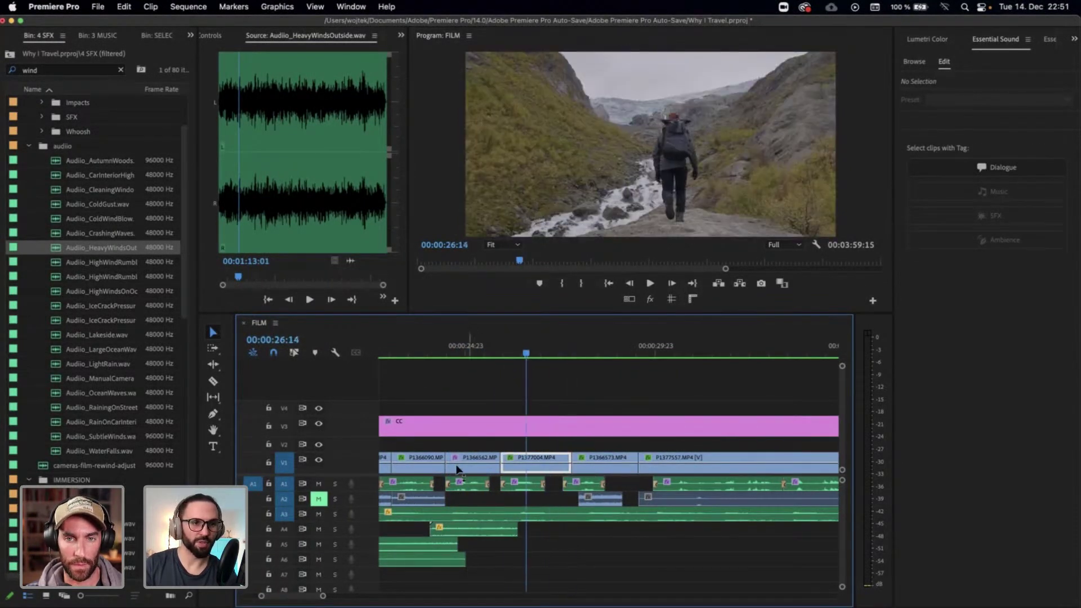
double_click(50, 68)
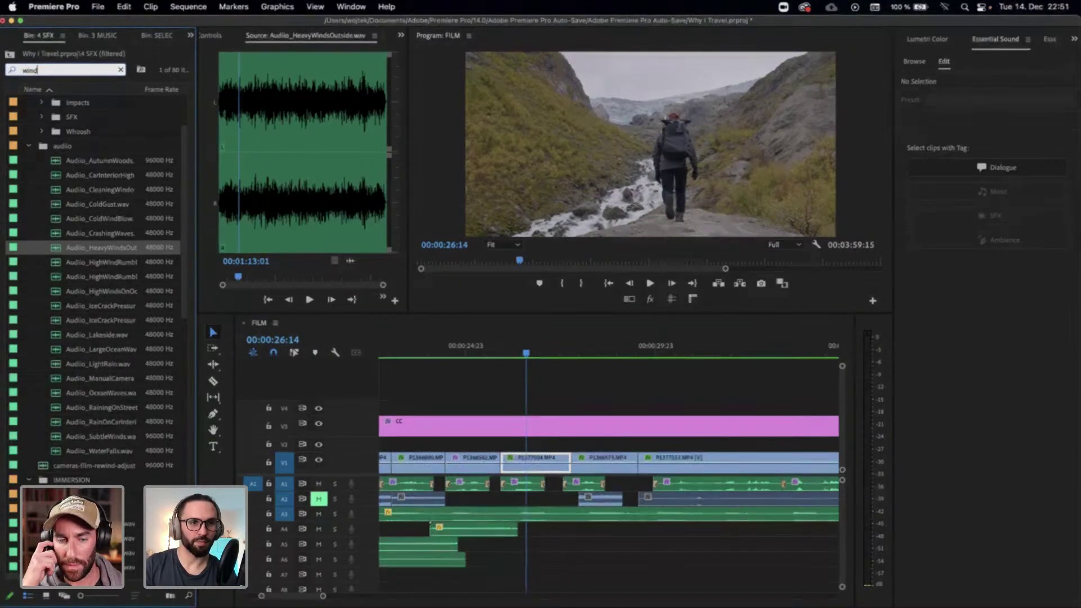
type("water")
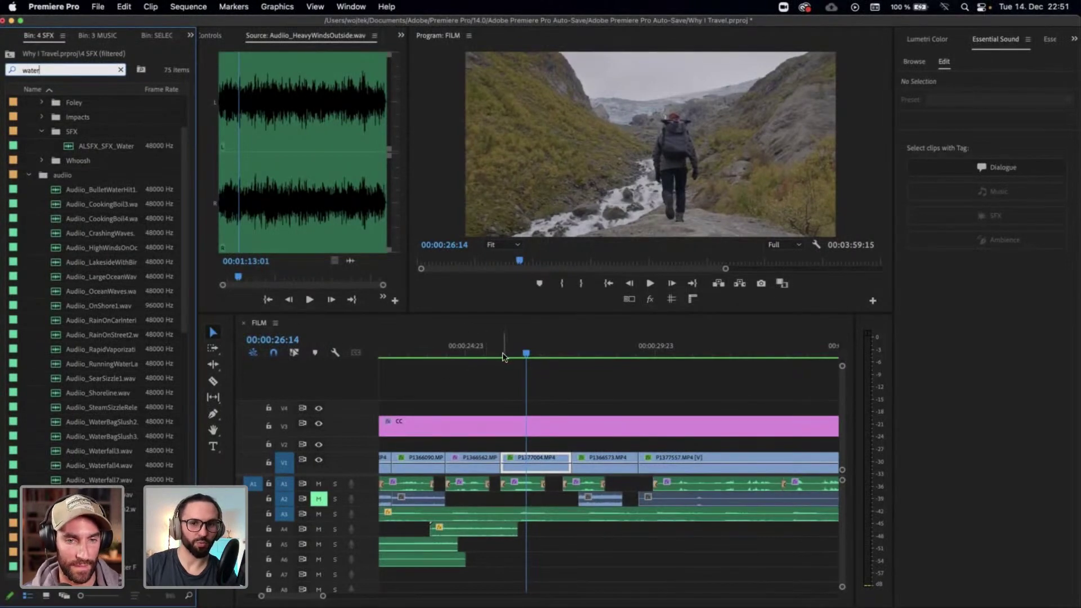
left_click_drag(504, 356, 537, 359)
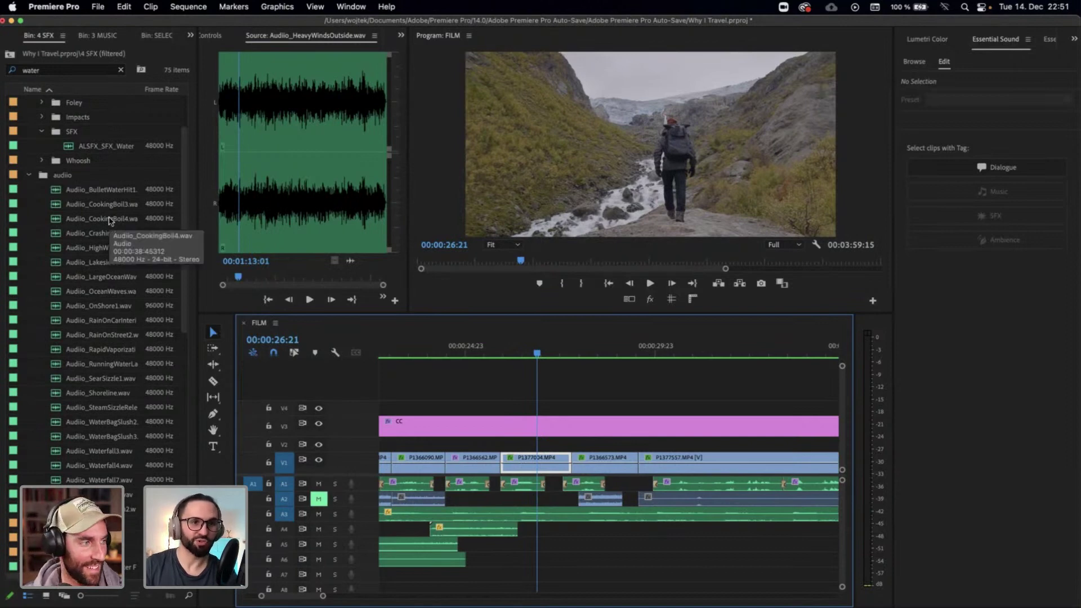
left_click(77, 72)
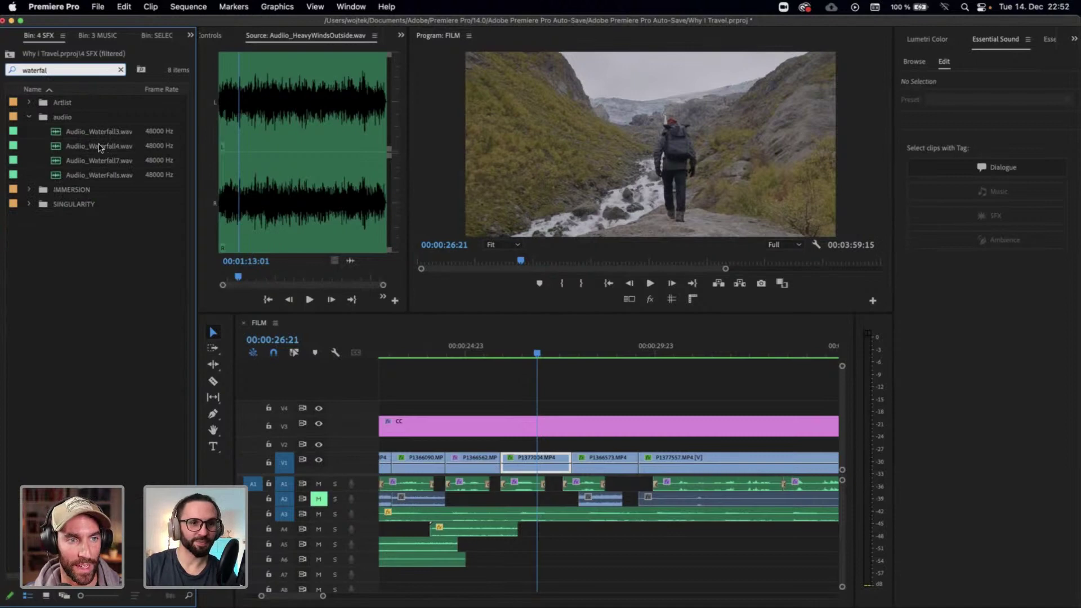
double_click(99, 148)
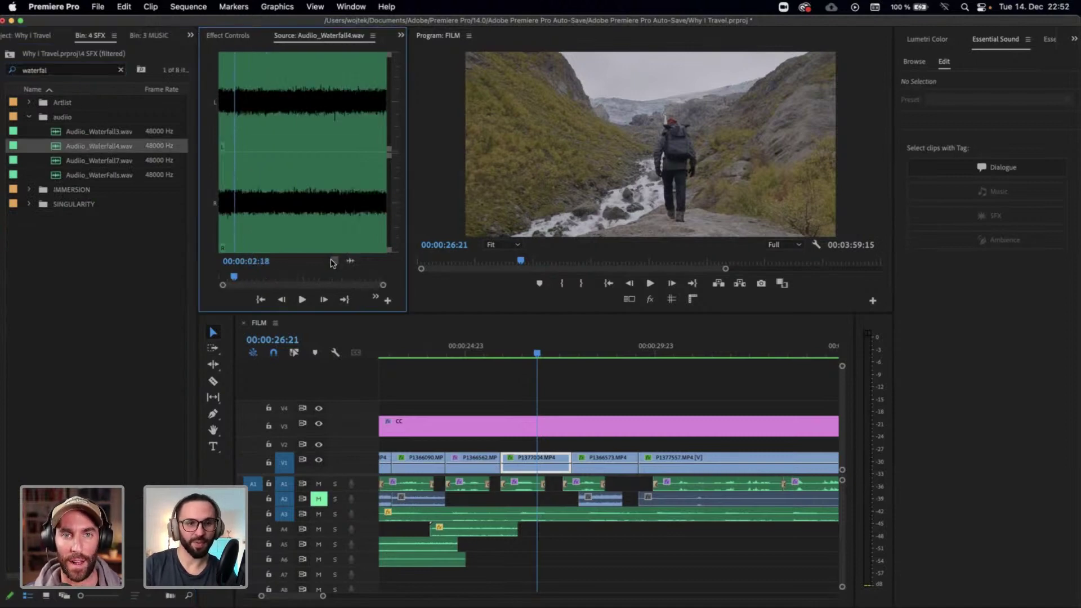
left_click_drag(333, 262, 486, 556)
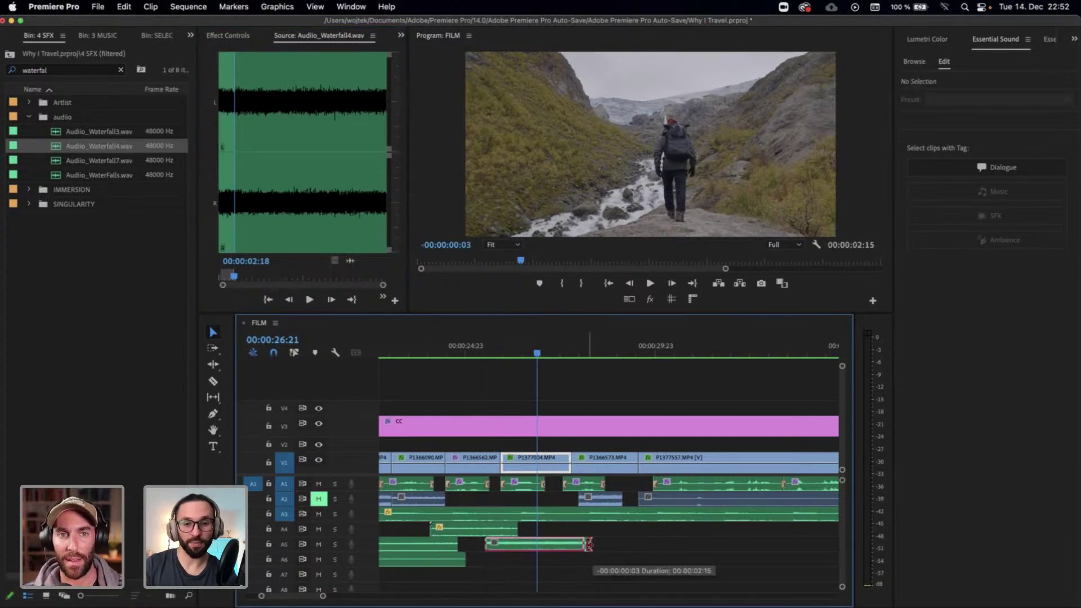
Search the SFX bin for "roy" to find a sound for the cliff-edge shot at 00:00:28:14
mouse_move(590, 350)
left_mouse_down()
mouse_move(613, 350)
mouse_move(605, 353)
left_mouse_up()
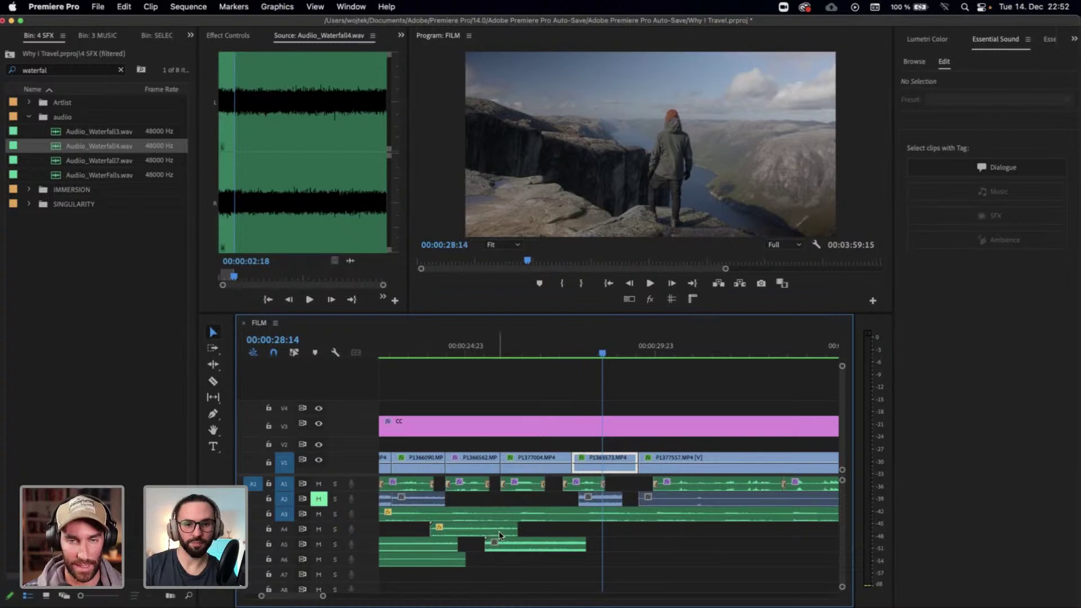
left_click_drag(485, 532, 152, 160)
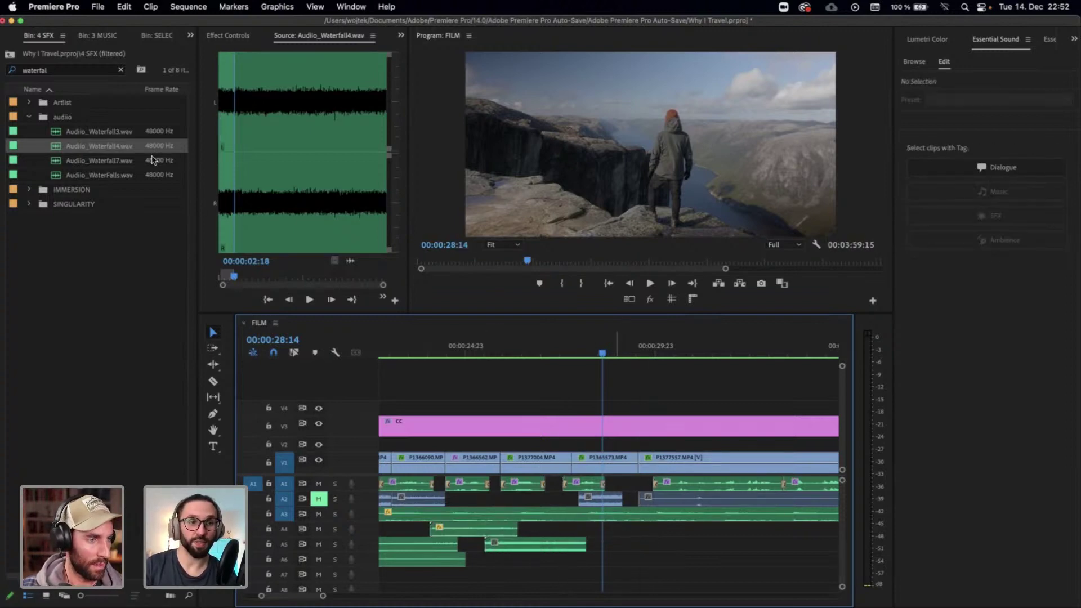
left_click(47, 71)
key("BackSpace")
key("BackSpace")
key("BackSpace")
key("BackSpace")
key("BackSpace")
key("BackSpace")
key("BackSpace")
type("ro")
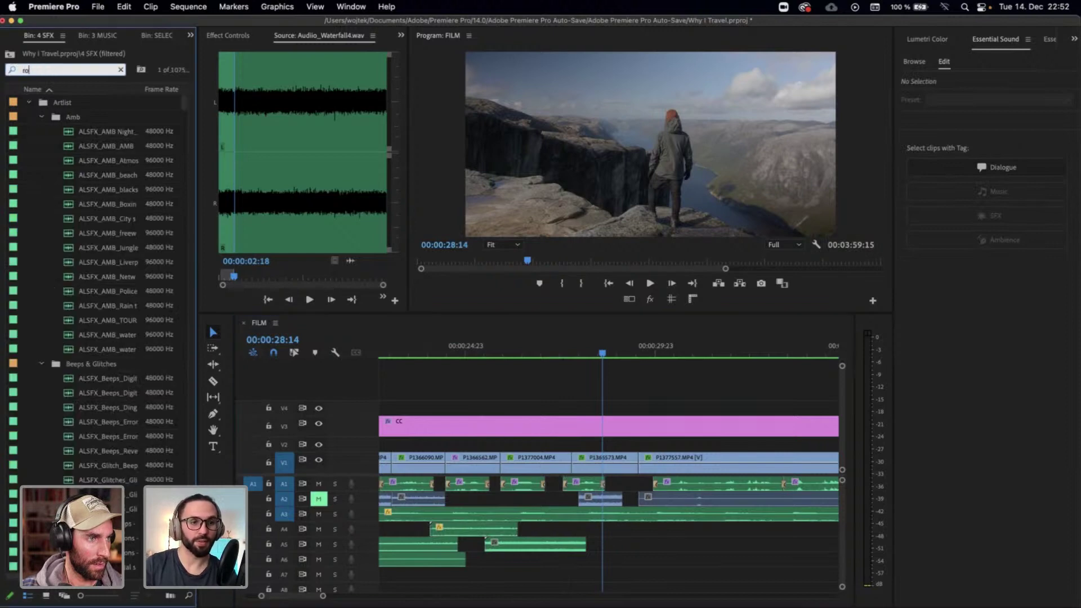
type("y")
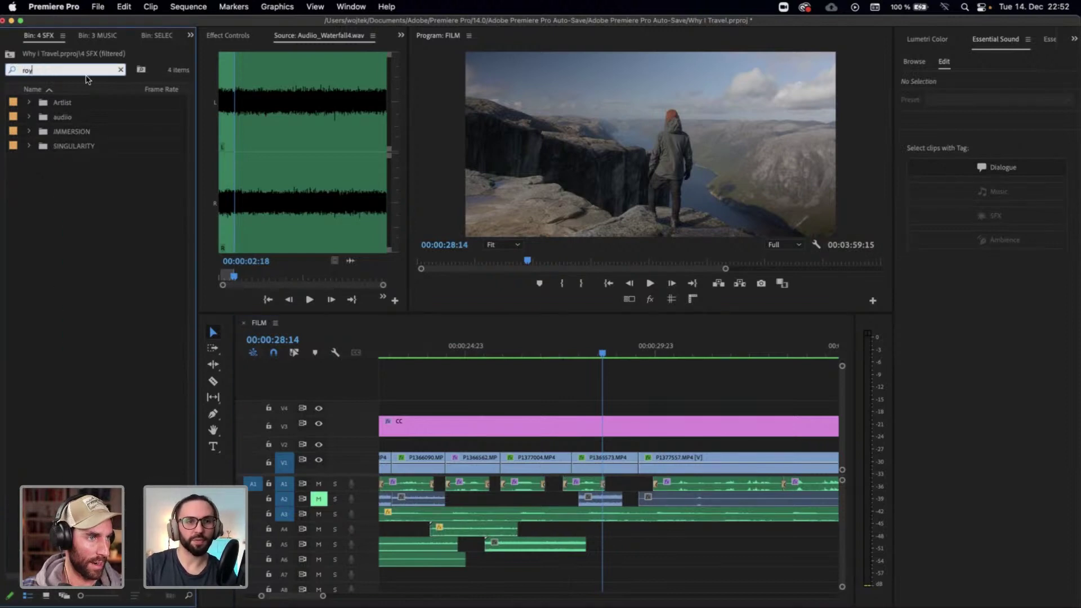
type("-")
Apply the default Constant Power transition to the ambient clips on A4, A5 and A6 between about 00:00:16:00 and the cliff-edge shot
left_click(527, 573)
key("minus")
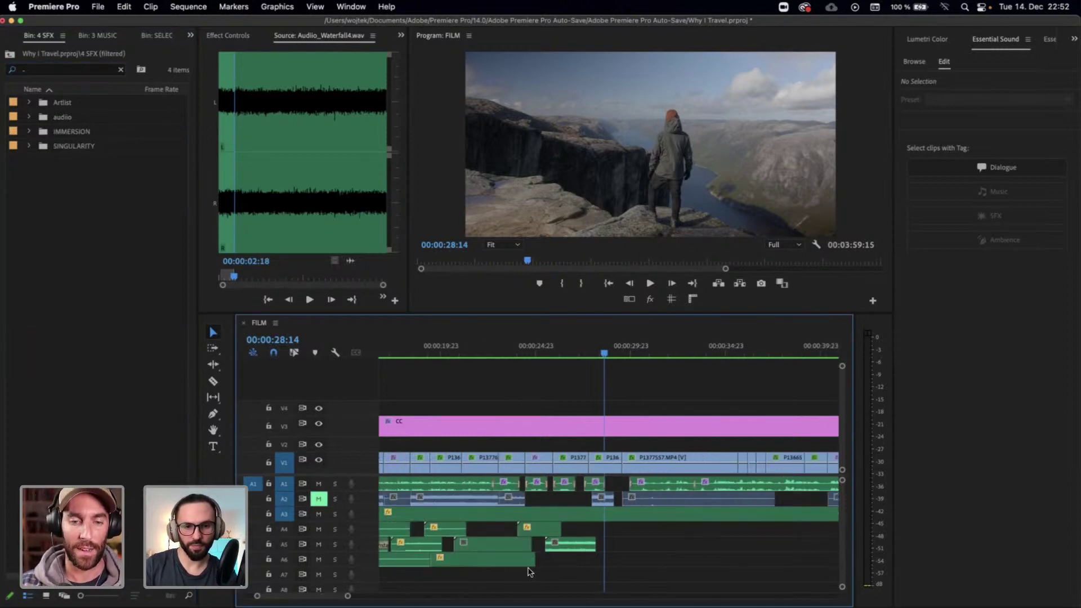
scroll(529, 572, "up", 3)
left_click_drag(498, 578, 665, 526)
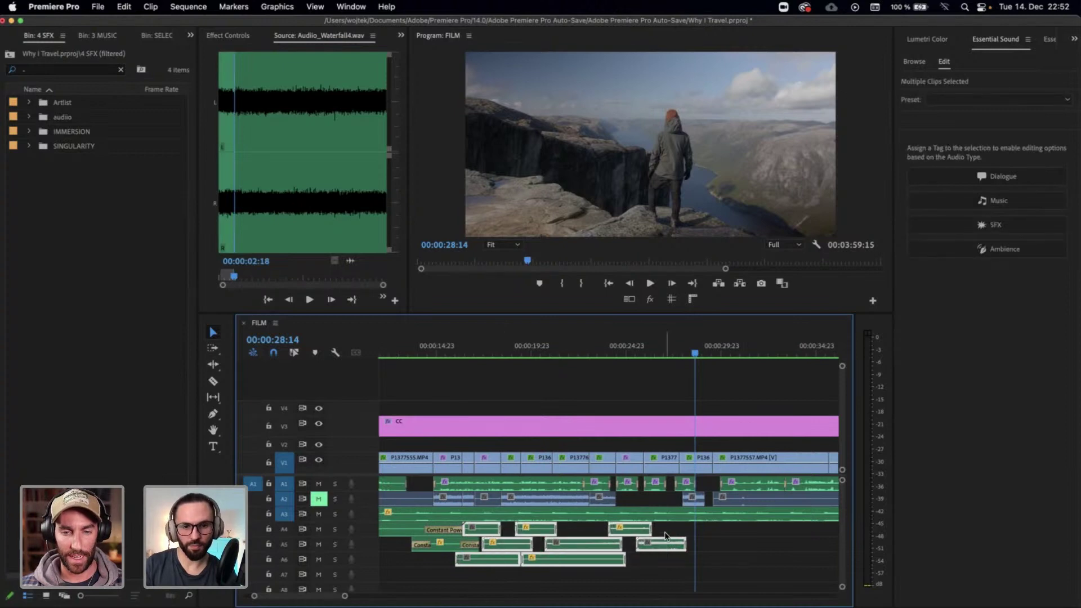
left_click(470, 355)
key("equal")
key("equal")
key("equal")
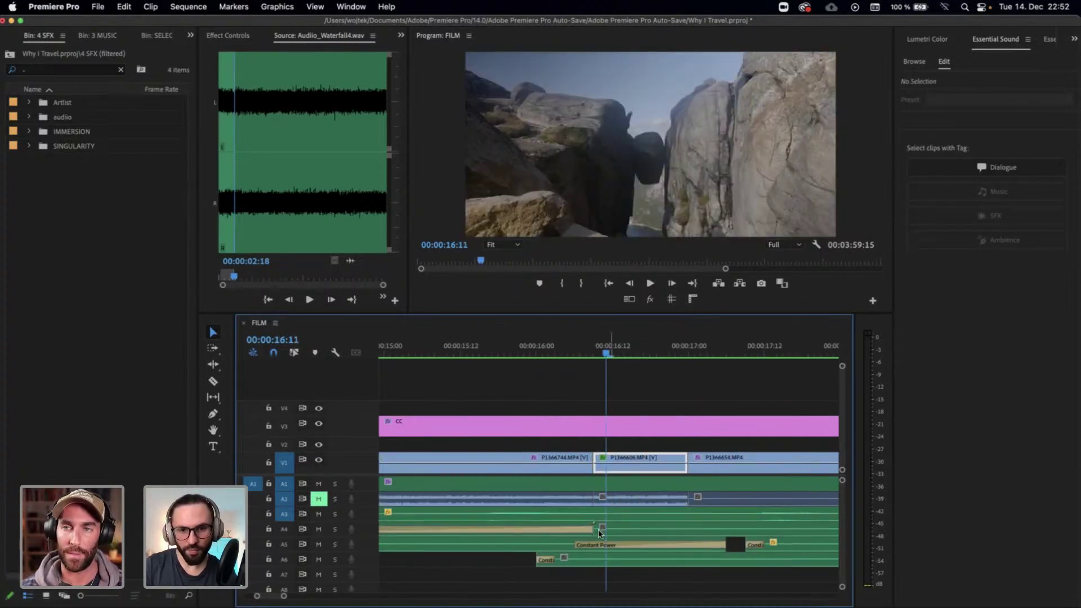
Trim the start of the A4 clip to 00:00:16:11 and set its fade-in and fade-out durations to 00:00:01:00
left_click_drag(601, 529, 622, 533)
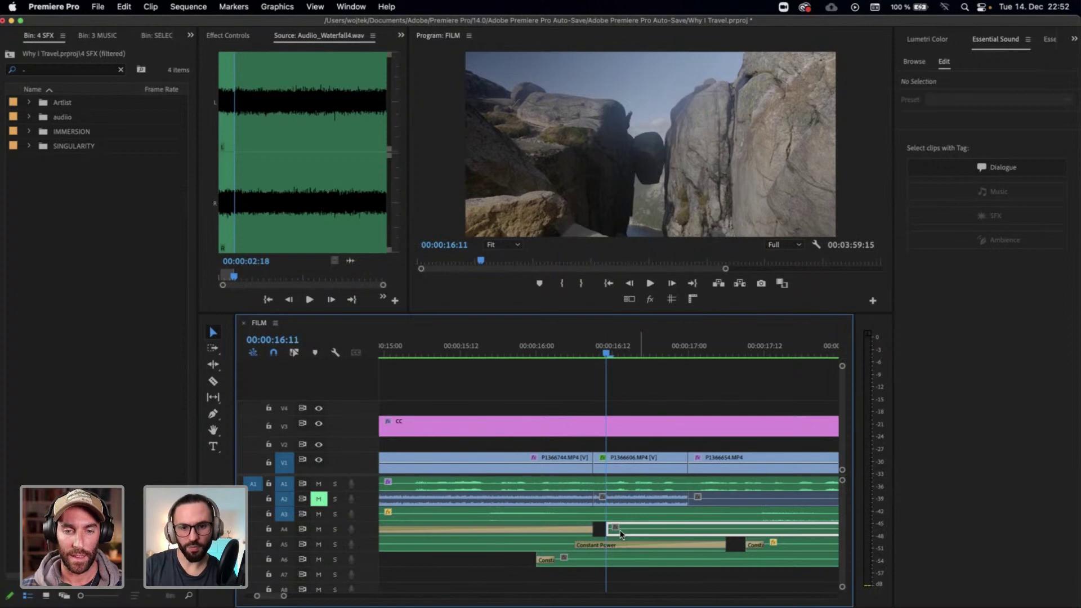
double_click(616, 529)
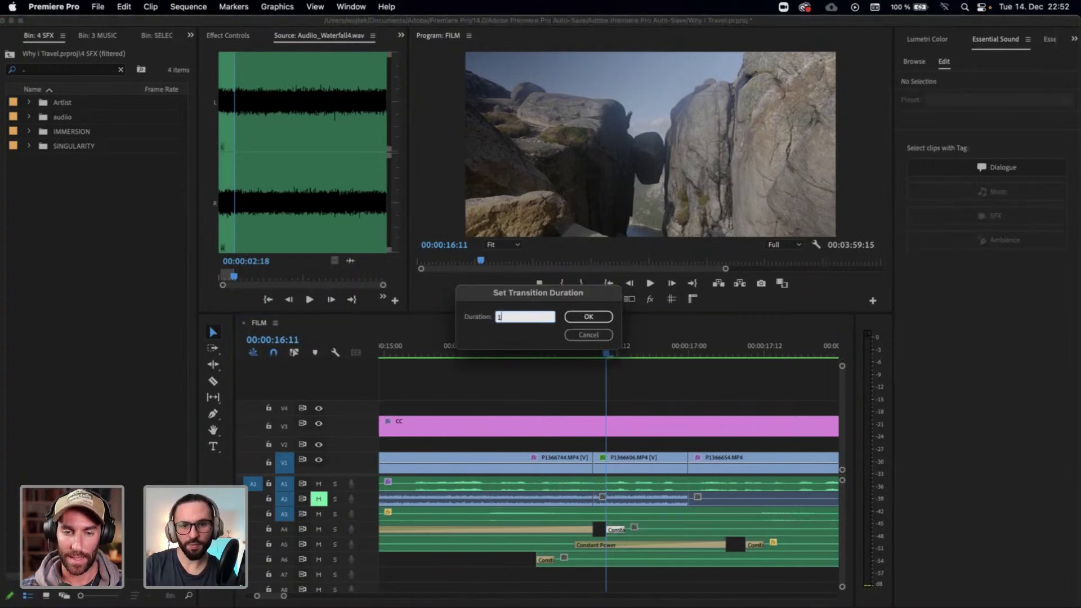
type("100")
key("Return")
key("minus")
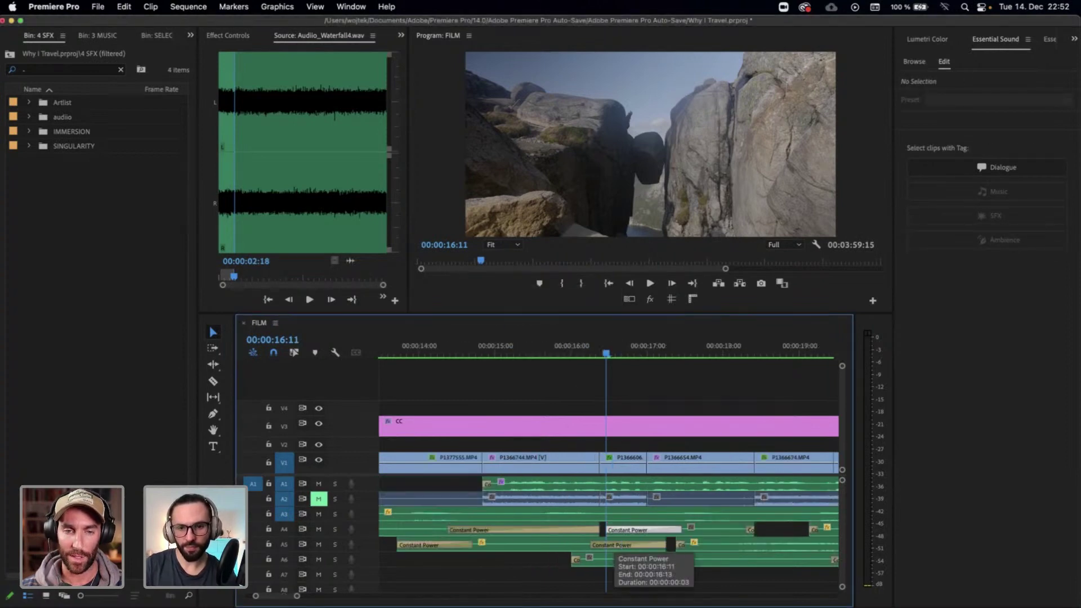
double_click(752, 528)
type("100")
key("Return")
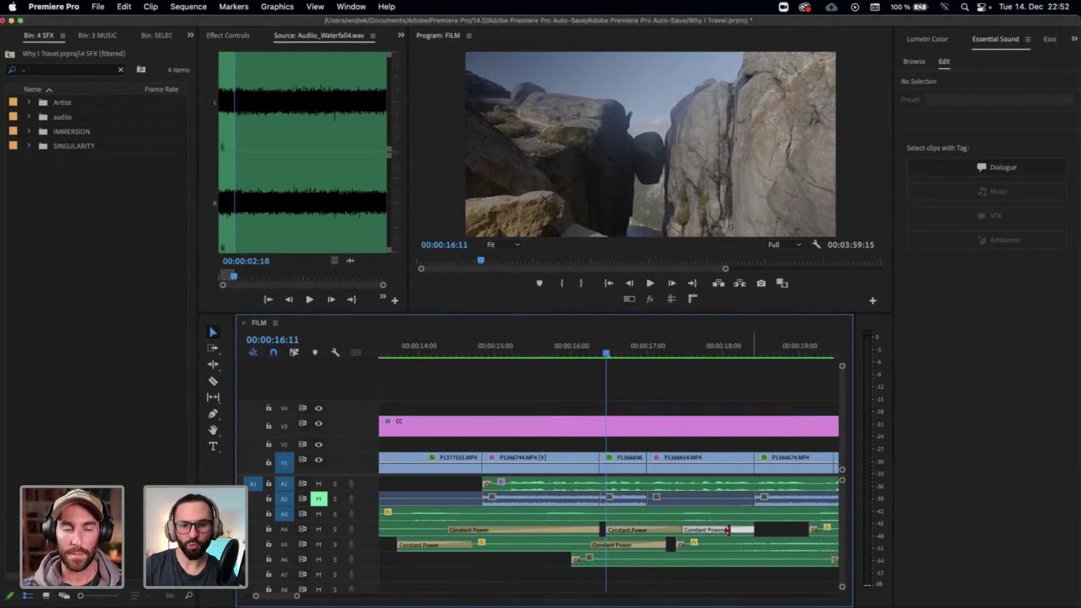
Set the two A6 Constant Power transitions, at 00:00:16:00 and at the cut near 00:00:19:12, to 00:00:01:00
double_click(575, 560)
type("100")
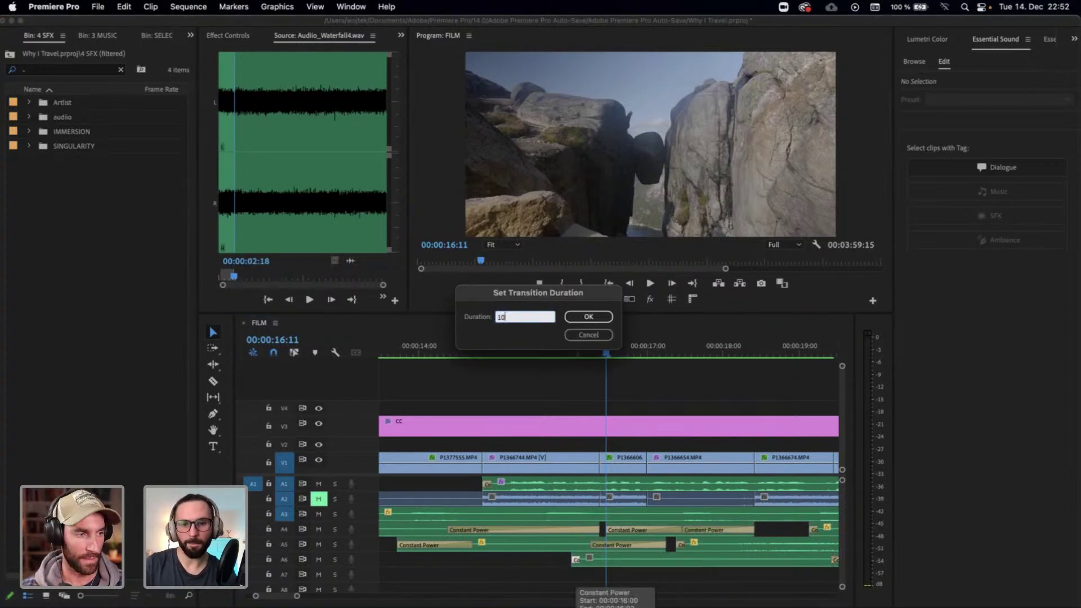
key("Return")
scroll(575, 564, "right", 5)
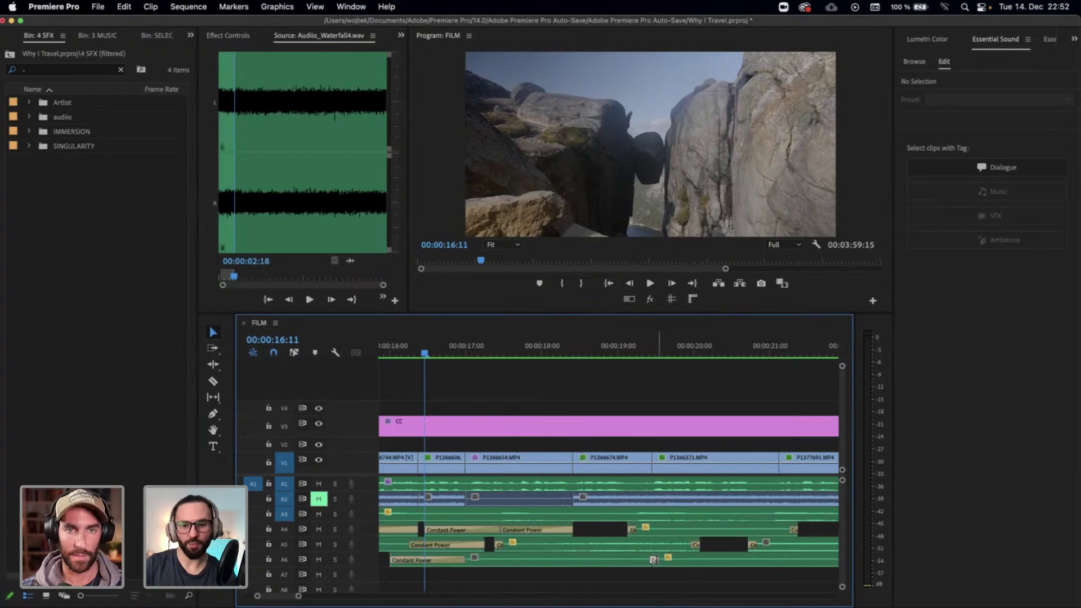
double_click(654, 561)
type("100")
key("Return")
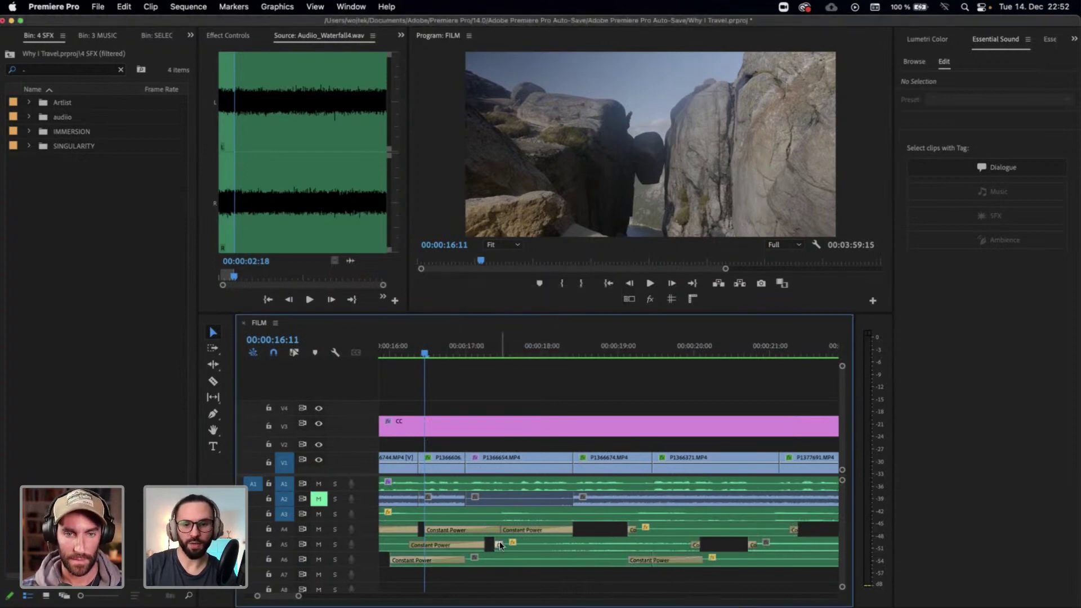
Set the fade-in and fade-out of the A5 clip that ends at 00:00:20:01 to 00:00:01:00 each
double_click(499, 543)
type("100")
key("Return")
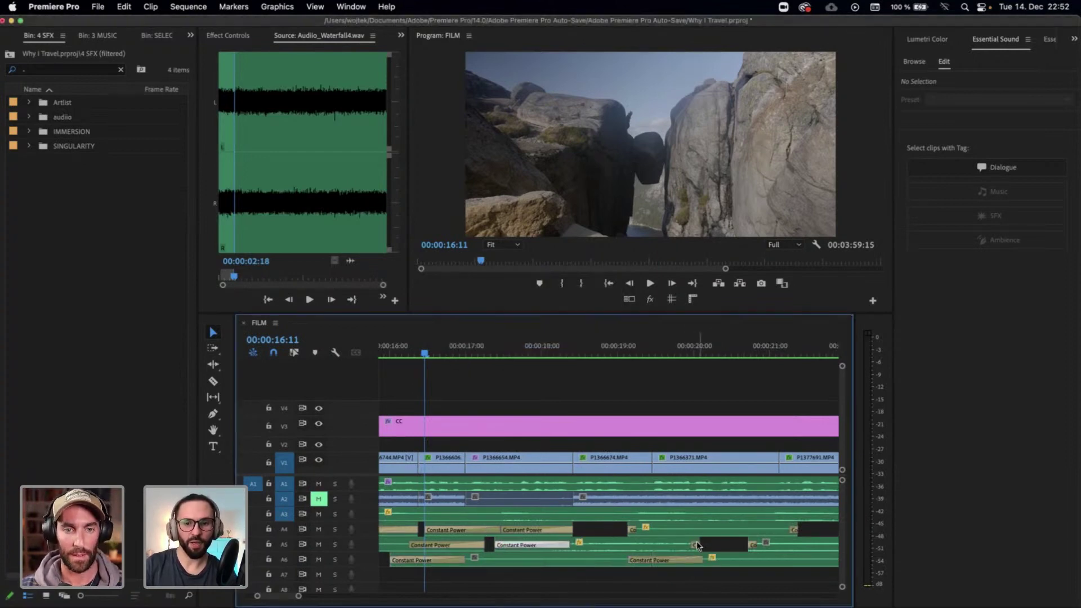
double_click(698, 544)
type("100")
key("Return")
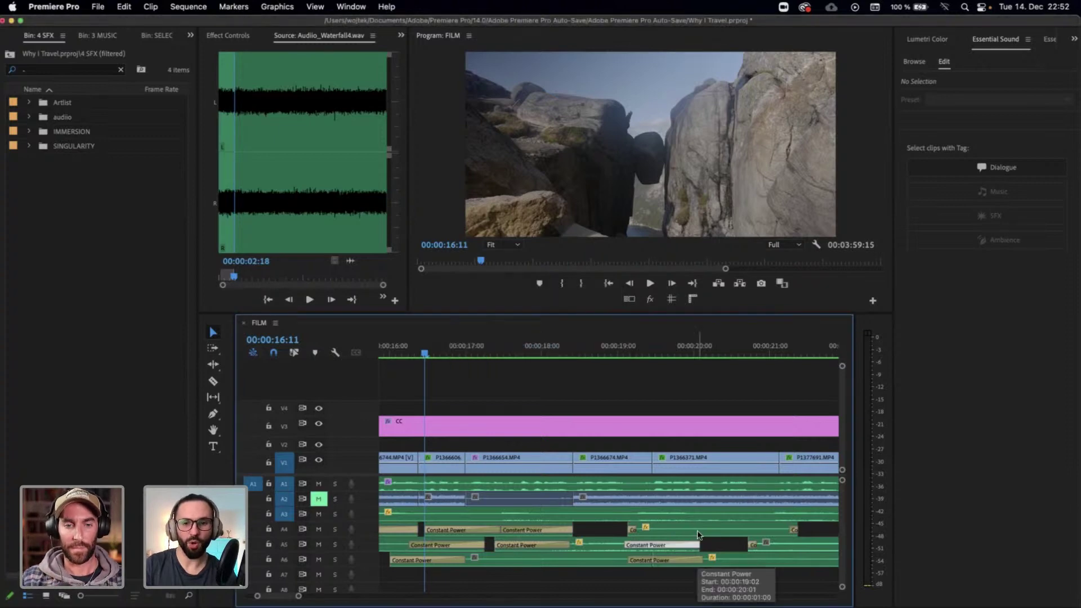
Set the fade-in and fade-out of the A4 clip running from 00:00:19:03 to 00:00:21:08 to 00:00:01:00 each
double_click(638, 529)
type("100")
key("Return")
scroll(644, 525, "right", 5)
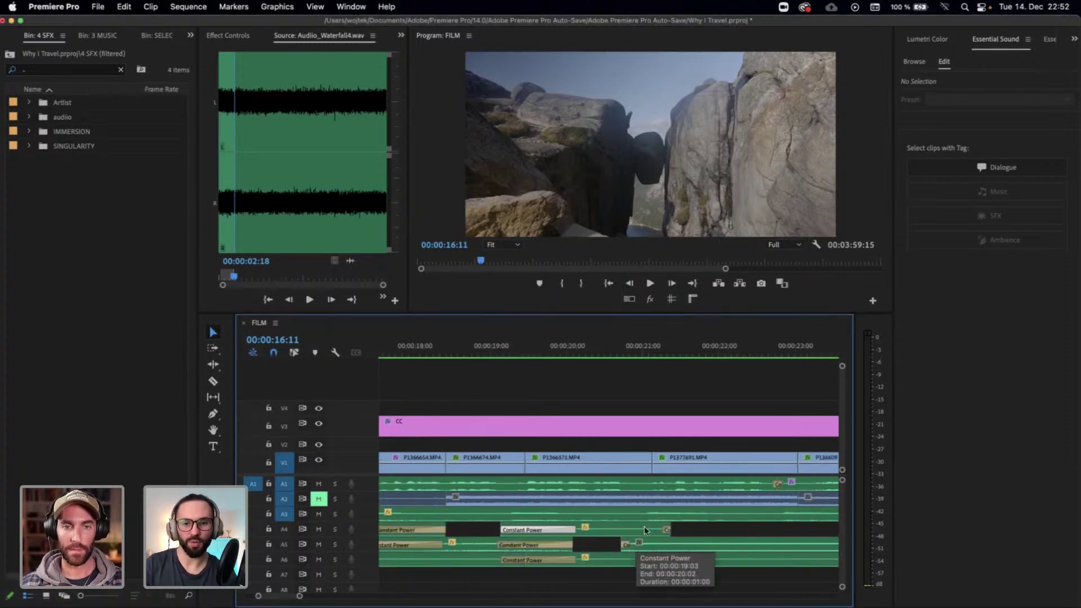
double_click(666, 530)
type("100")
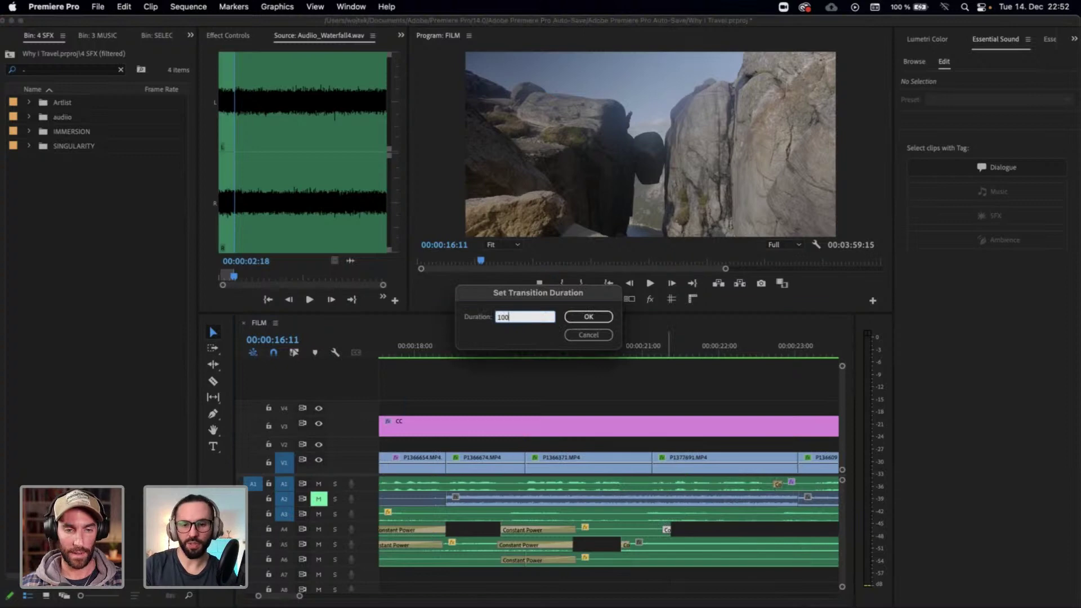
key("Return")
Set the fade-in and fade-out of the A5 clip spanning roughly 00:00:20:17 to 00:00:24:19 to 00:00:01:00 each
key("minus")
key("minus")
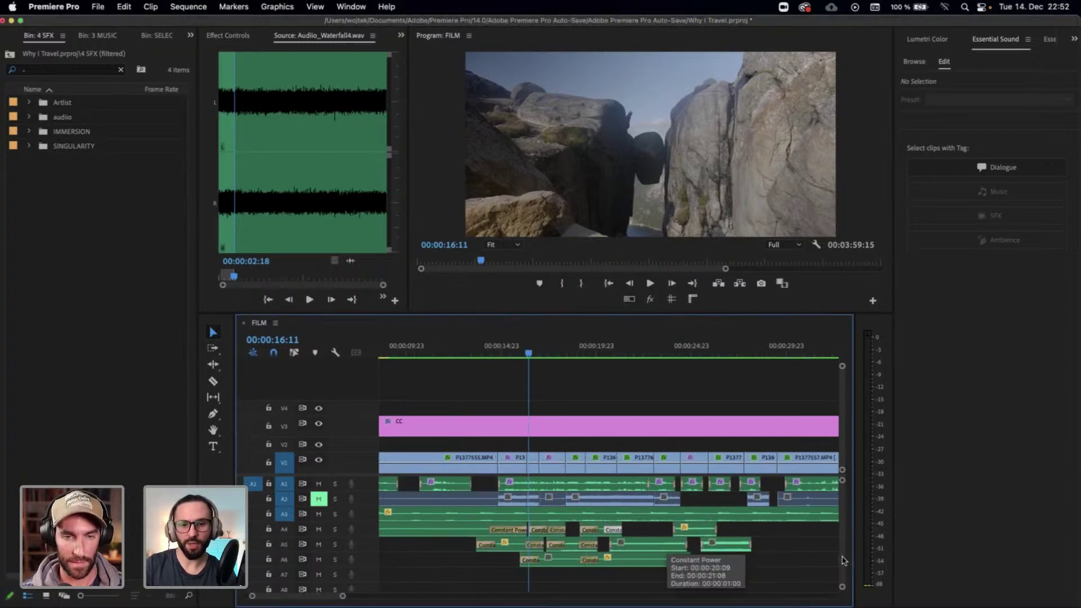
left_click(612, 549)
key("super+shift+d")
double_click(618, 544)
type("100")
key("Return")
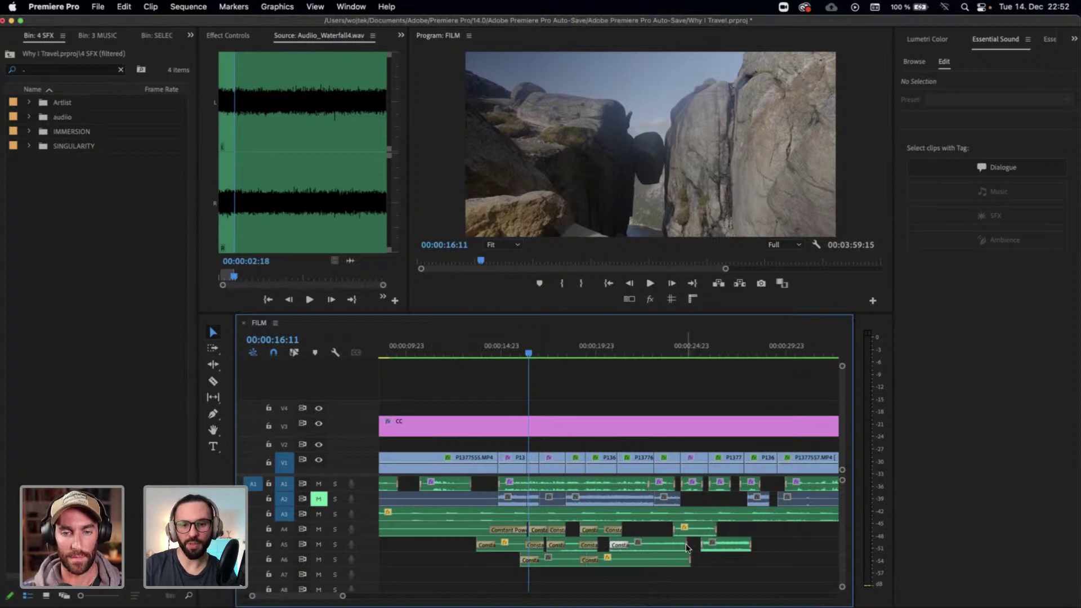
left_click(687, 547)
key("super+shift+d")
double_click(681, 544)
type("100")
key("Return")
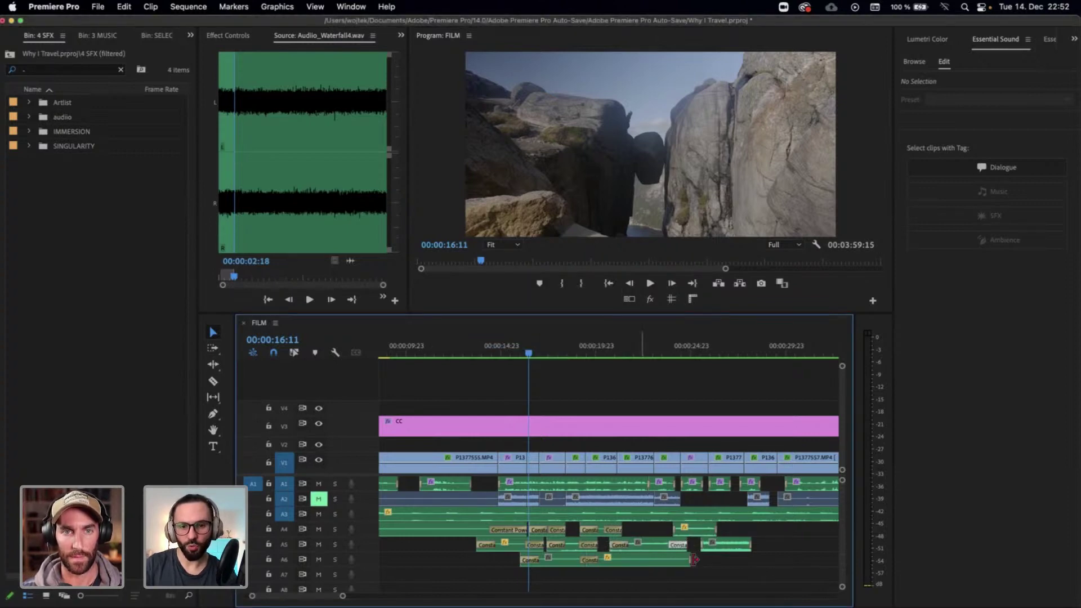
Set the fade-out at the end of the last A6 clip, near 00:00:25:00, to 00:00:01:00
left_click(690, 562)
key("super+shift+d")
type("100")
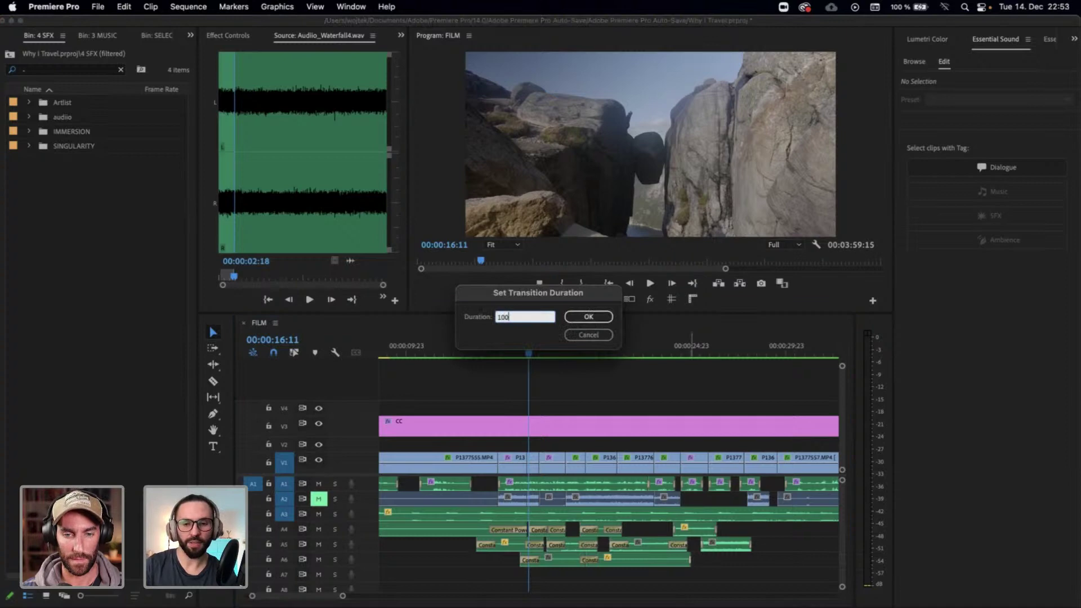
key("Return")
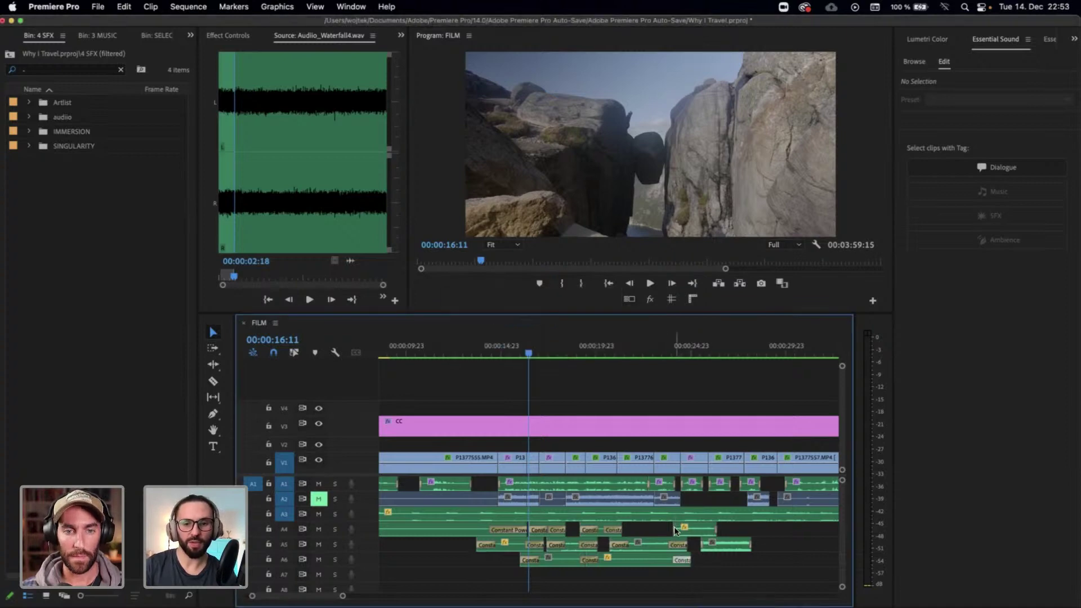
Set the fade-in and fade-out of the last short A4 clip, starting near 00:00:24:00, to 00:00:01:00 each
left_click(675, 529)
key("super+shift+d")
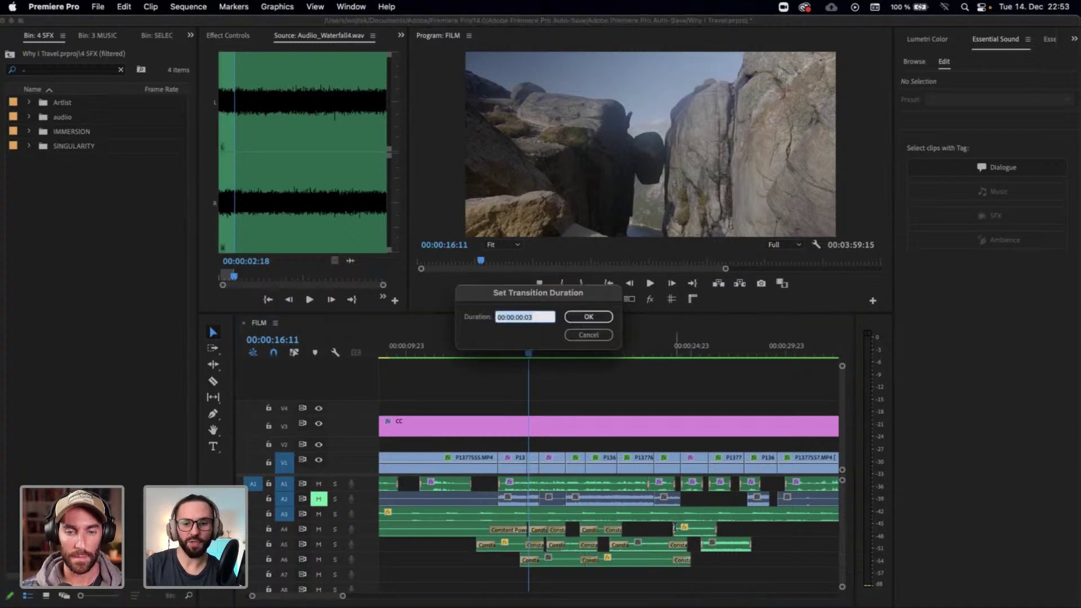
type("100")
key("Return")
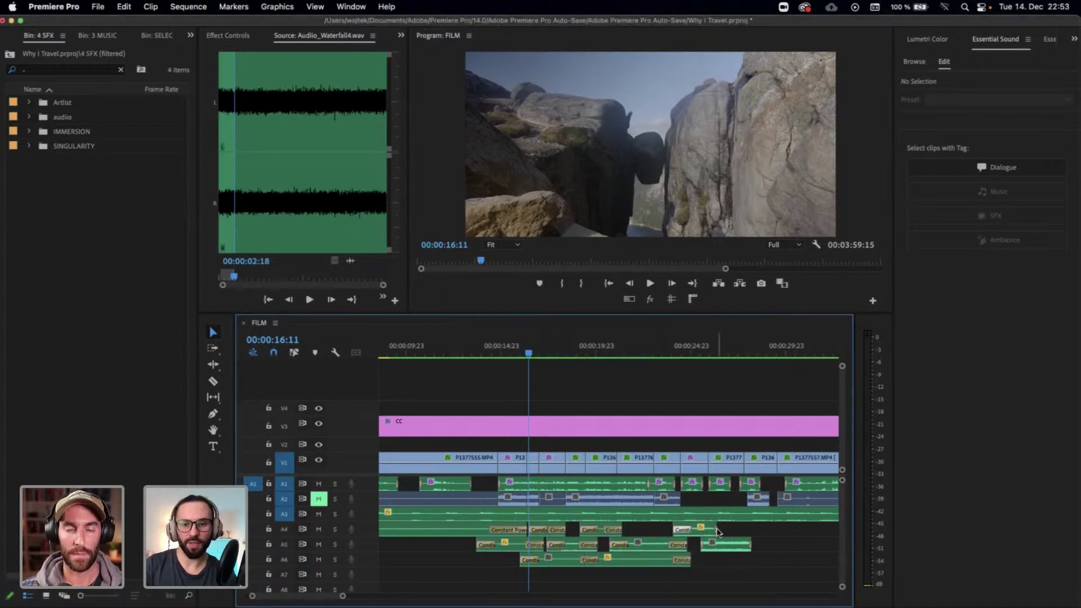
left_click(718, 532)
key("super+shift+d")
type("100")
key("Return")
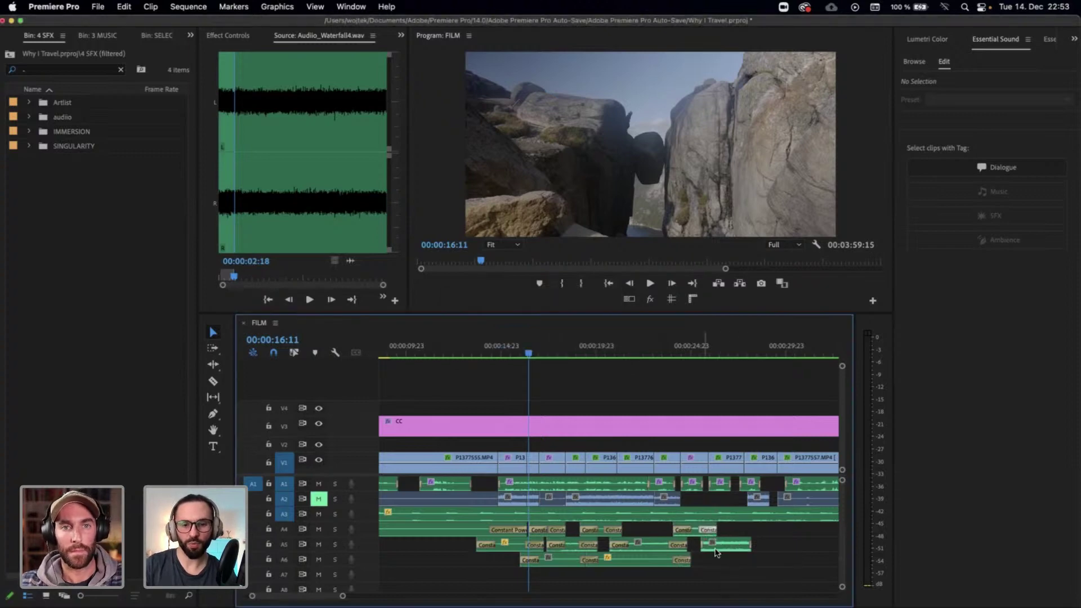
Lower the gain of the Audiio_Waterfall4.wav clip on A5 by 10 dB, and adjust its gain once more
left_click(716, 546)
type("g-")
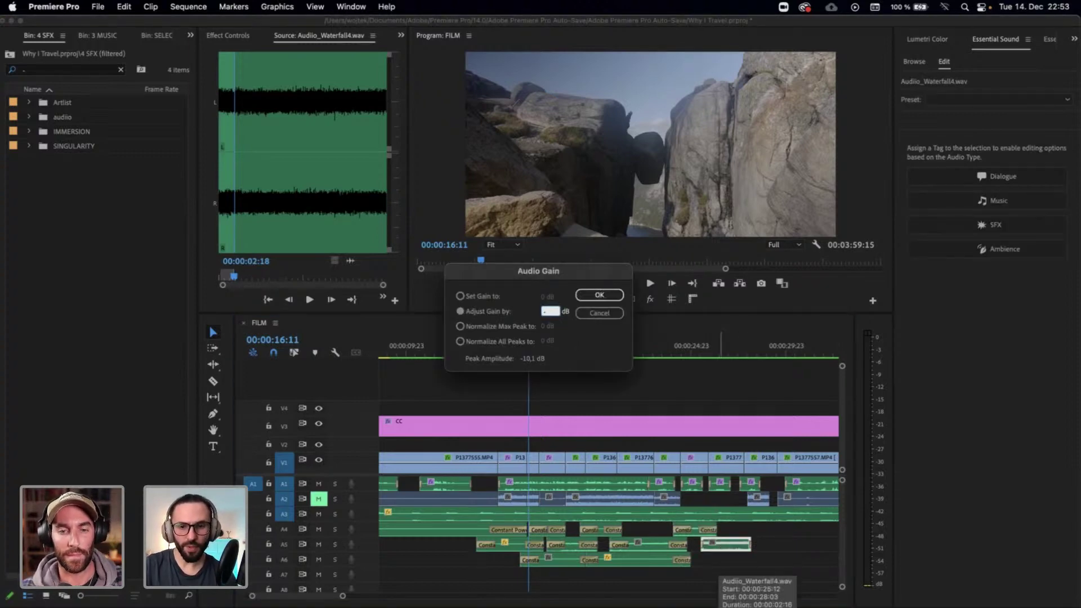
type("10")
key("Return")
key("g")
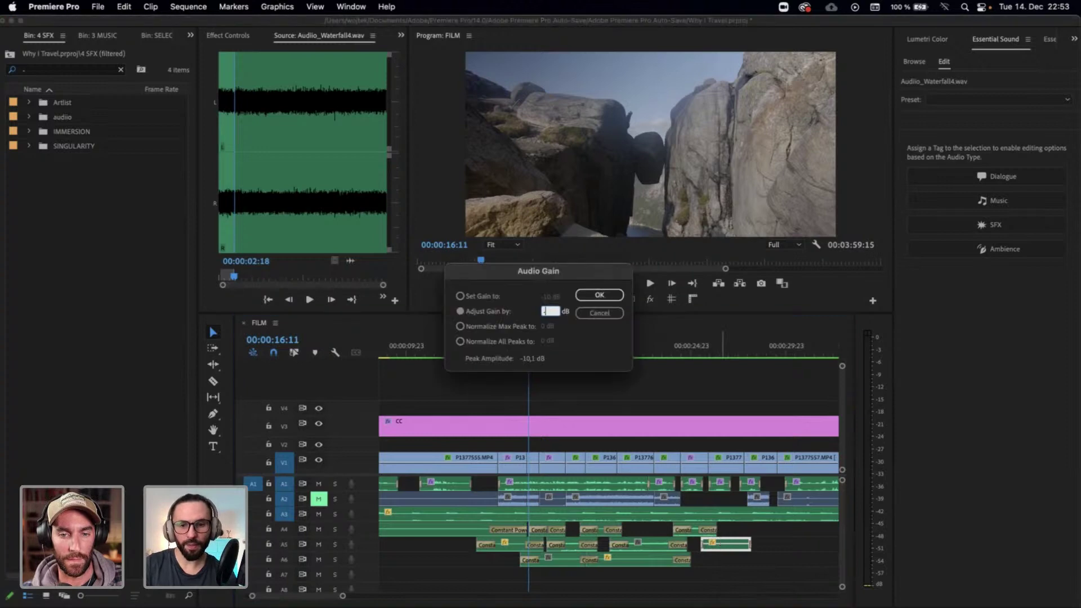
key("Return")
Set the fade-in and fade-out of the Audiio_Waterfall4.wav clip on A5 to 00:00:01:00 each
double_click(702, 544)
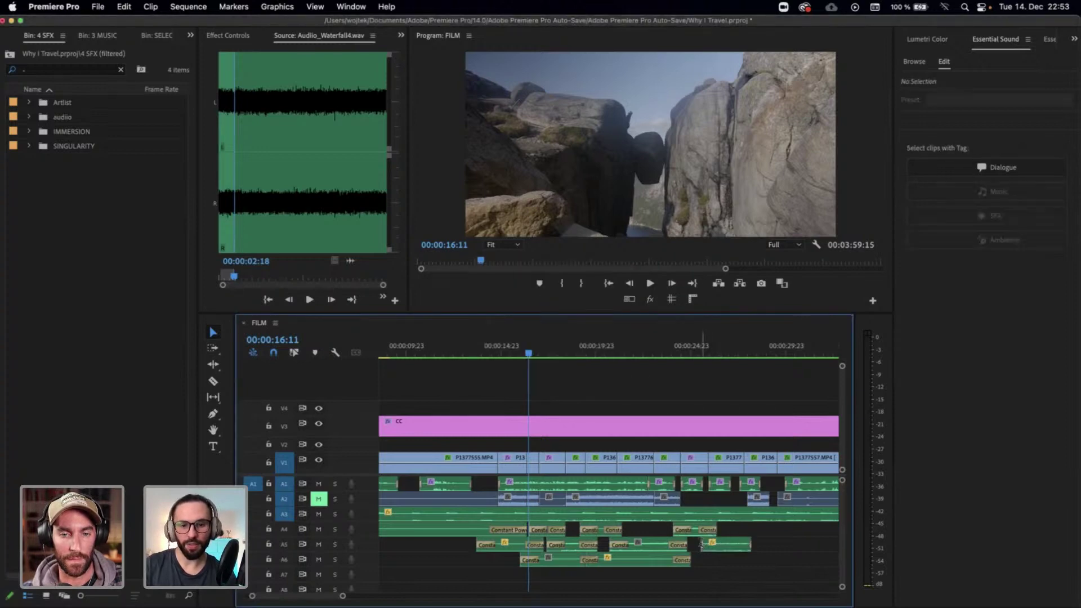
type("100")
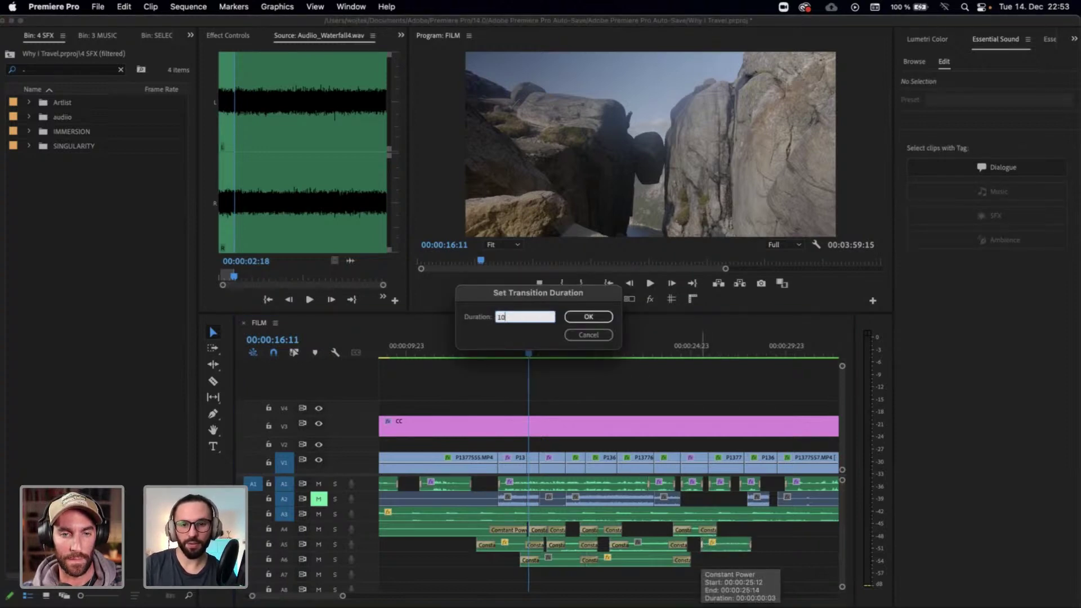
key("Return")
double_click(749, 544)
type("1")
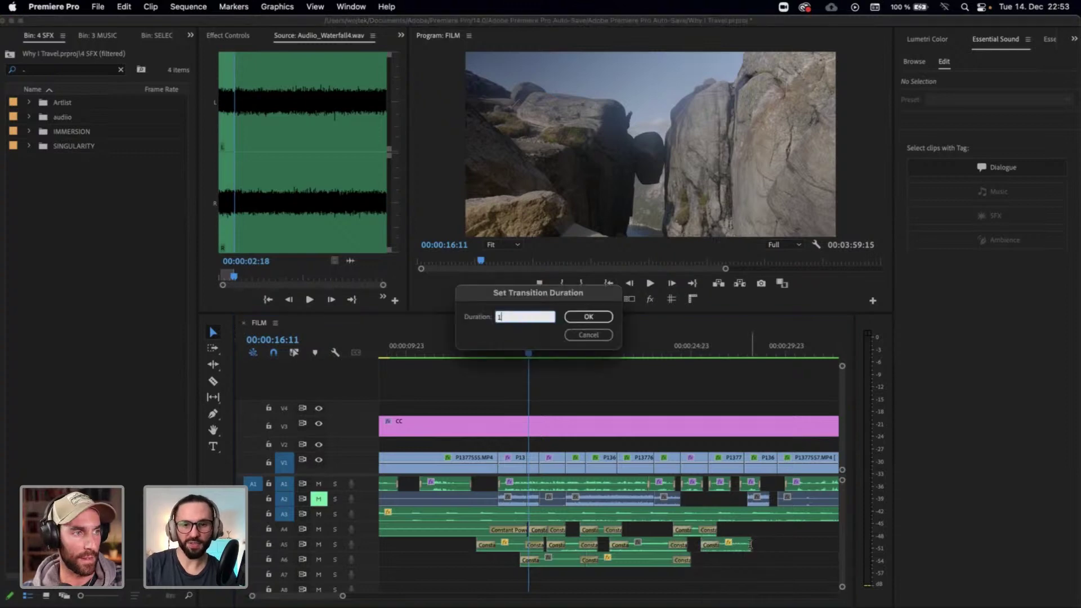
type("00")
key("Return")
Review the film from the hiking shot near 00:00:26:05 to the lakeside portrait at 00:00:30:06
left_click(720, 353)
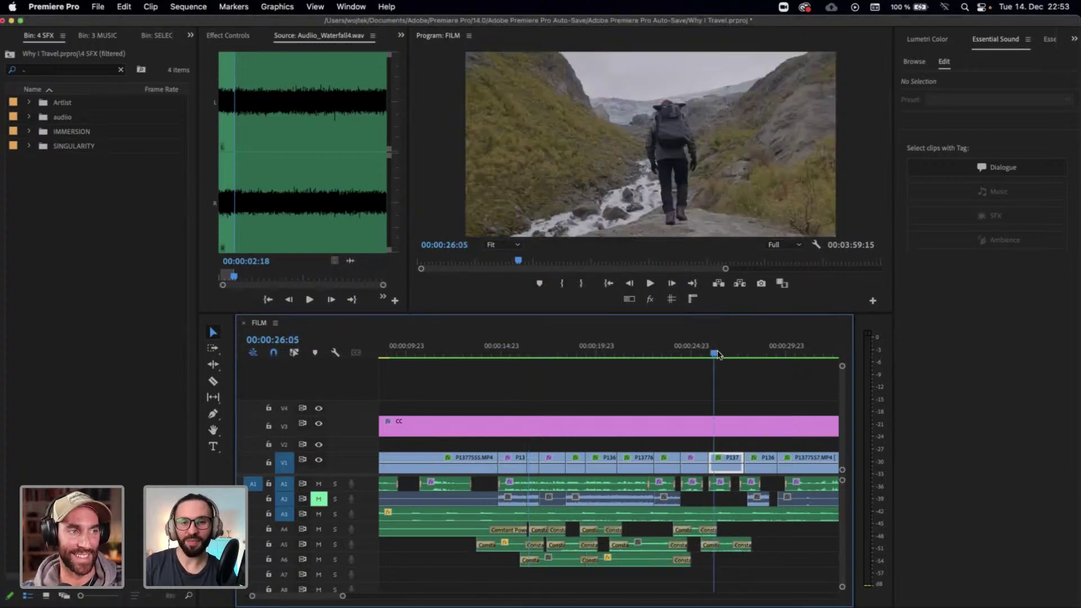
scroll(671, 409, "down", 2)
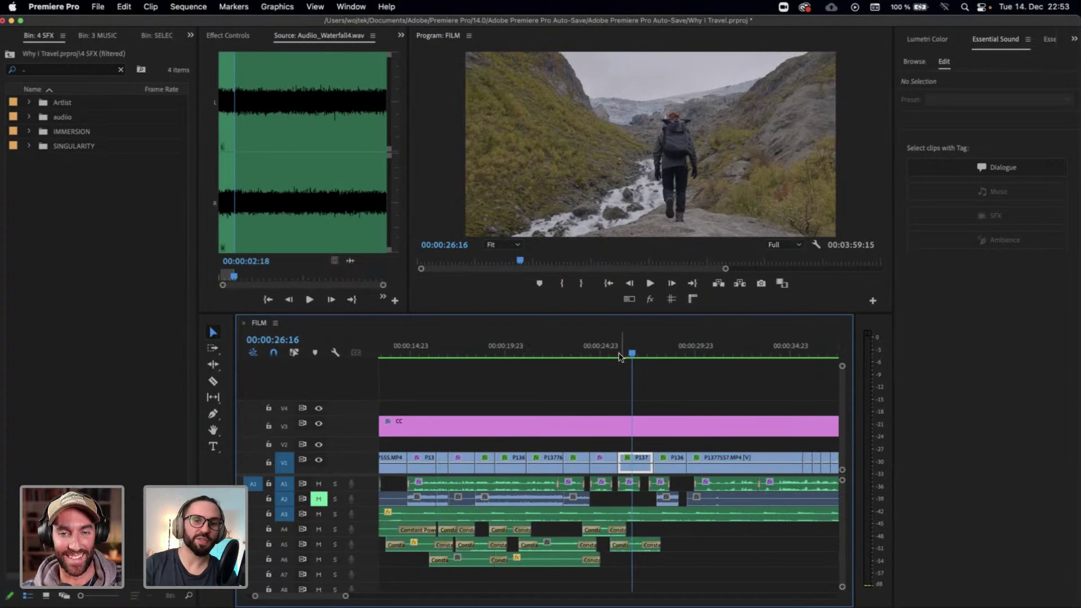
left_click(617, 353)
left_click_drag(618, 353, 702, 371)
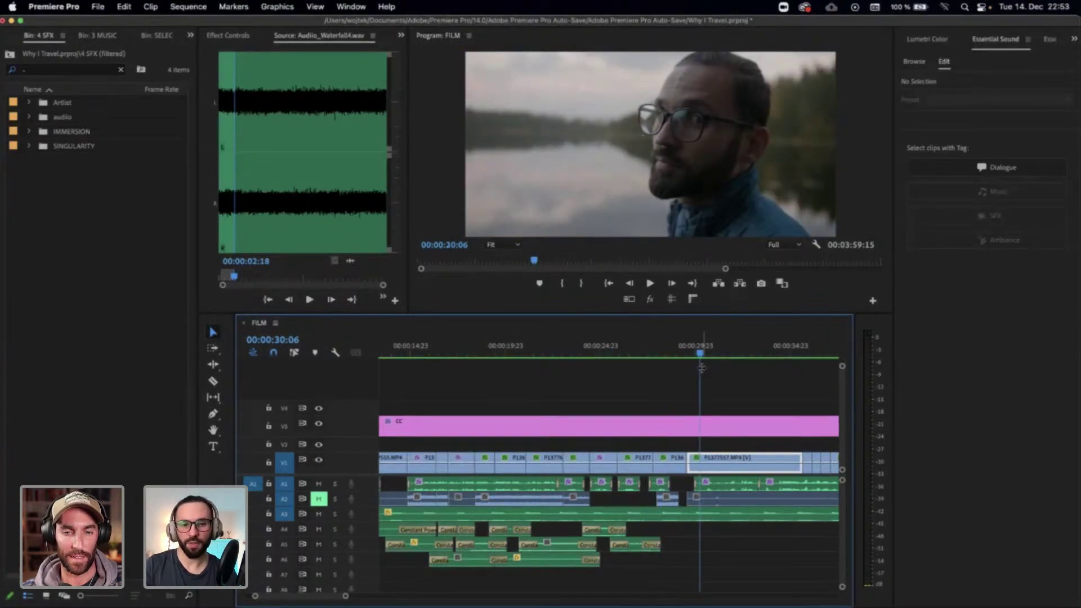
key("minus")
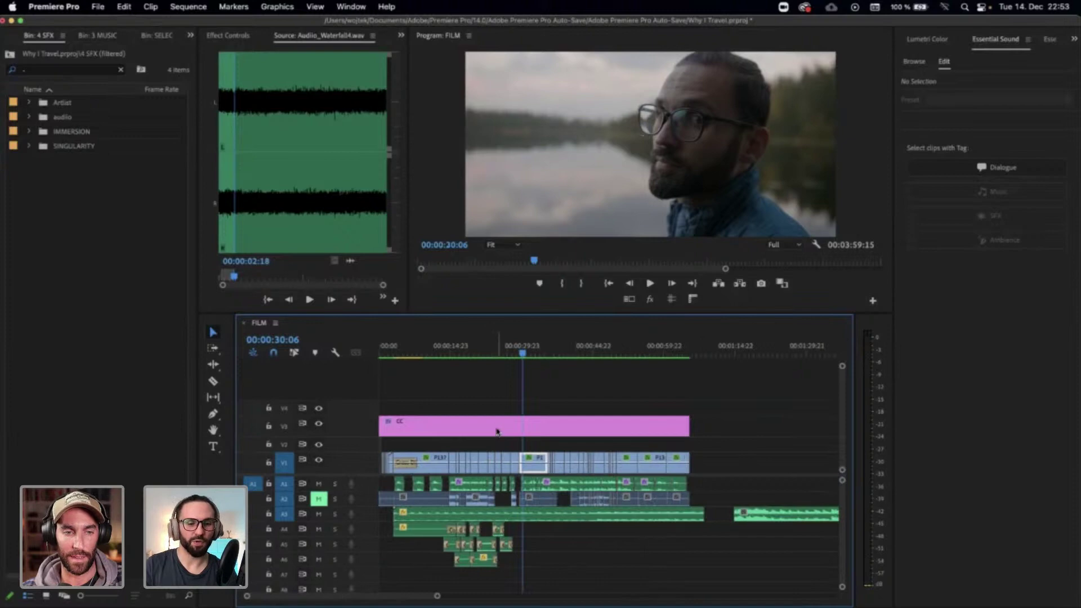
Place the project's Adjustment Layer on V4 above the CC layer, spanning the whole film
left_click(10, 56)
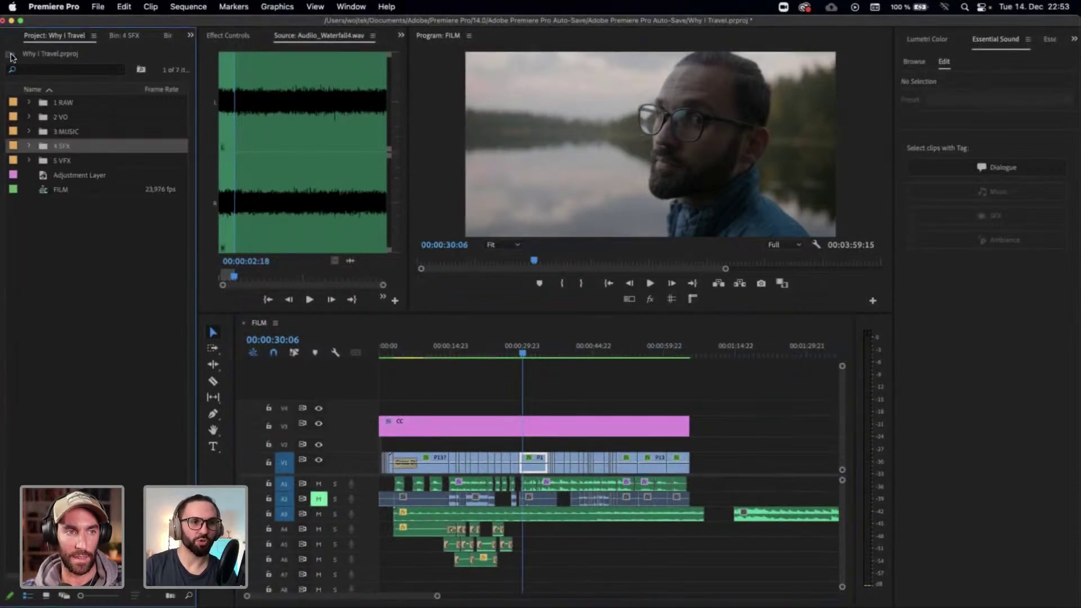
left_click(68, 178)
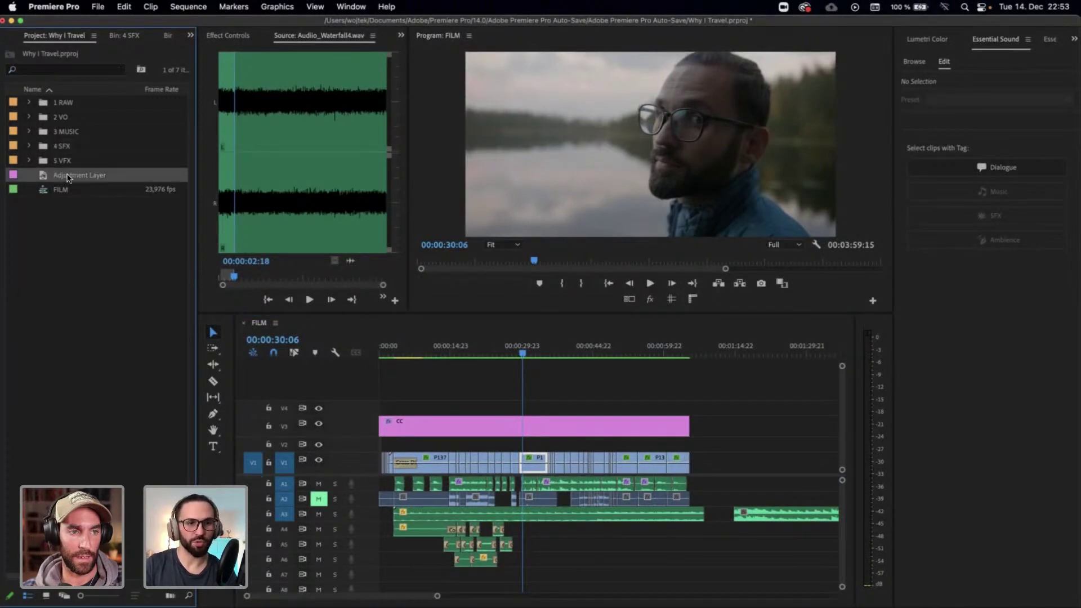
left_click_drag(68, 178, 386, 408)
key("super+z")
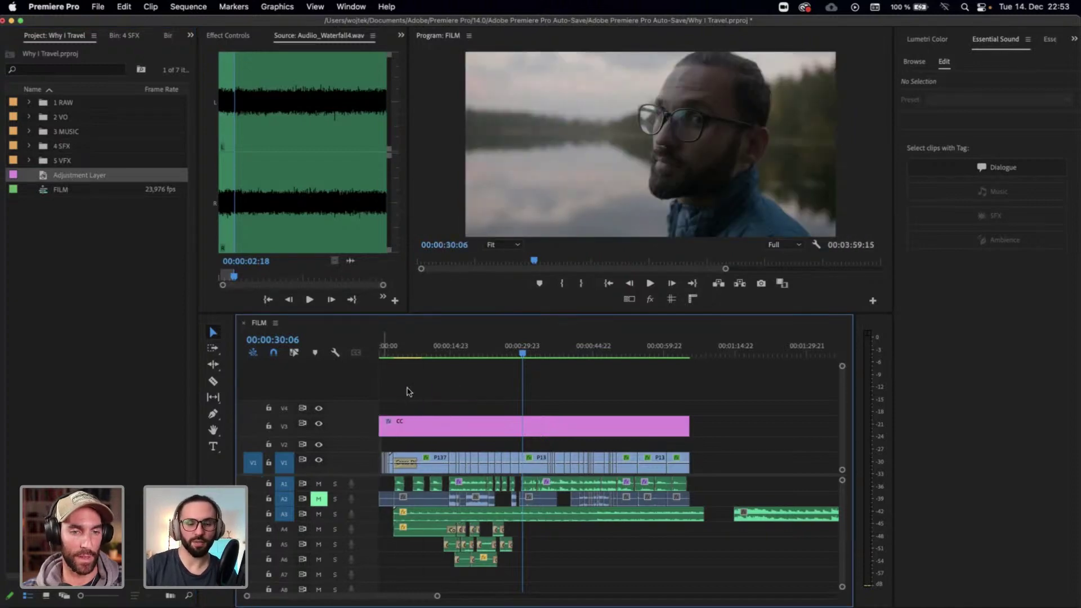
left_click_drag(54, 176, 692, 420)
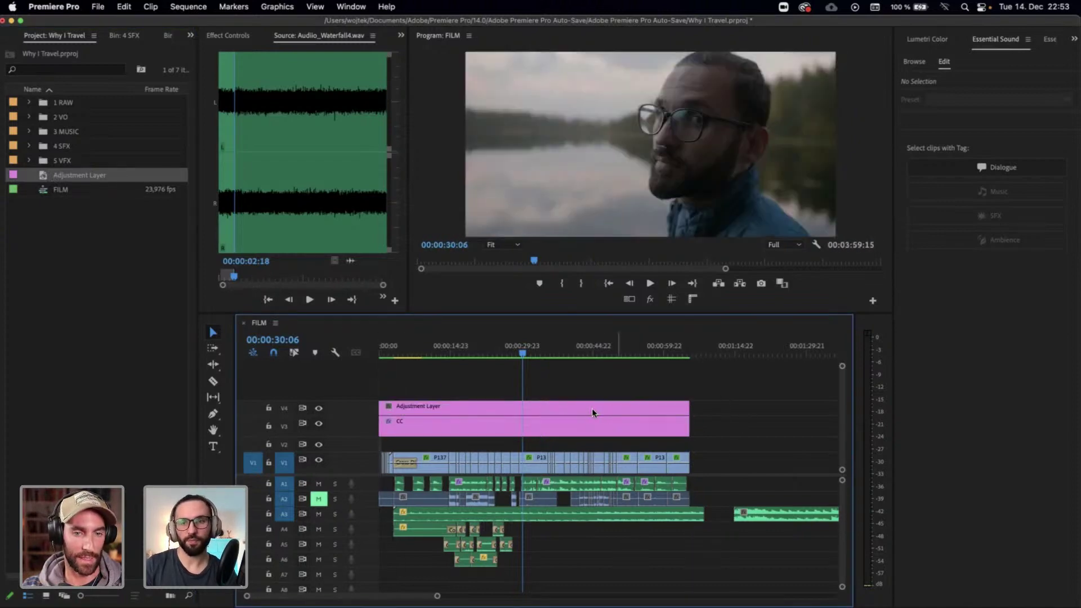
Apply the Steel Teal Film.cube LUT from the Babin LUTs folder as the V4 adjustment layer's Creative look in Lumetri Color
left_click(937, 41)
left_click(950, 344)
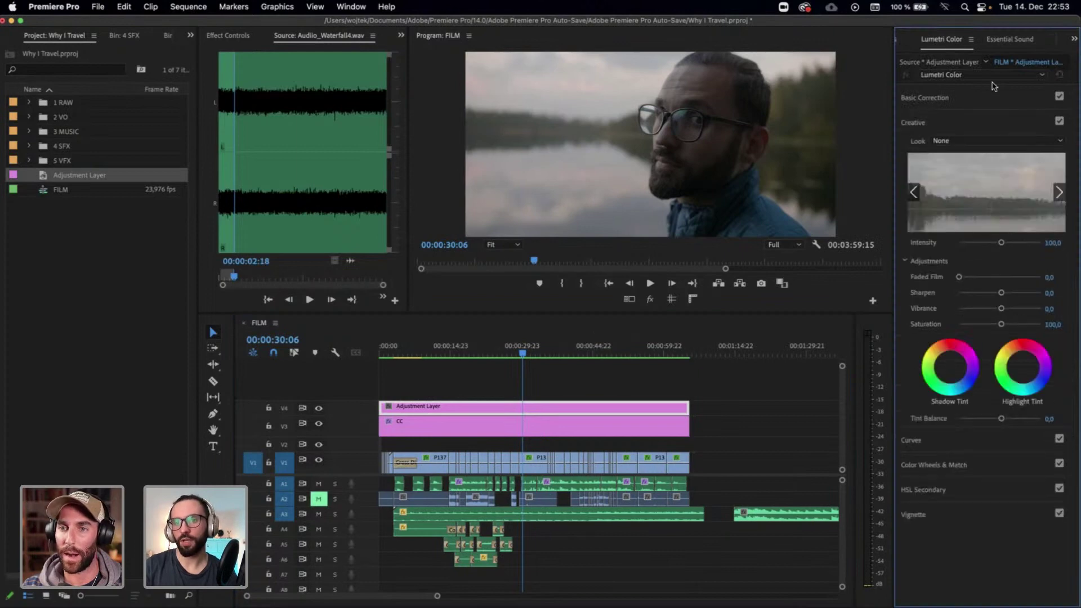
left_click(1010, 143)
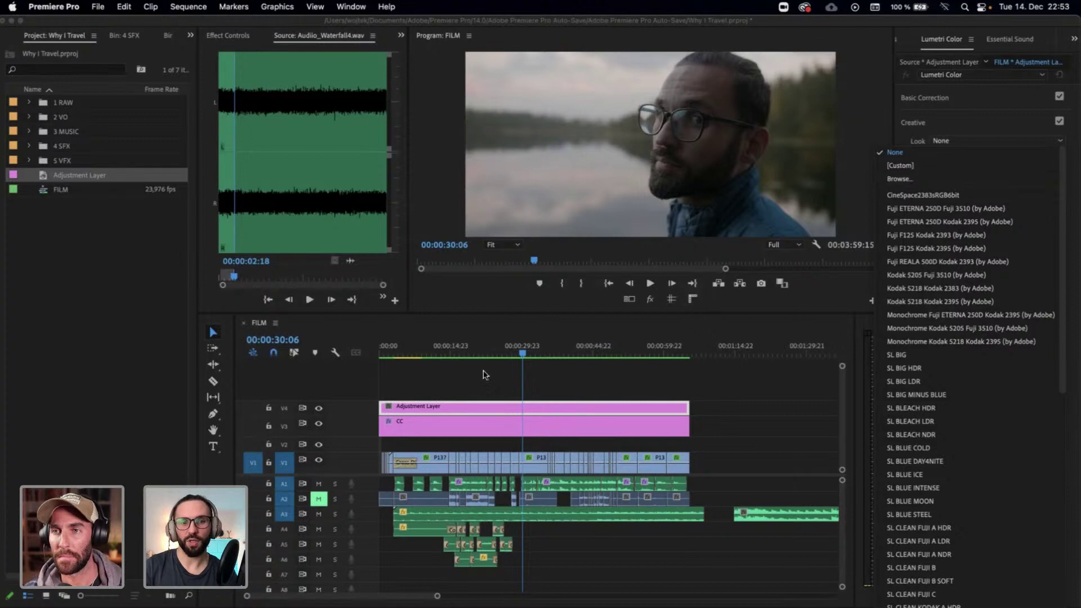
left_click(921, 178)
scroll(433, 213, "down", 5)
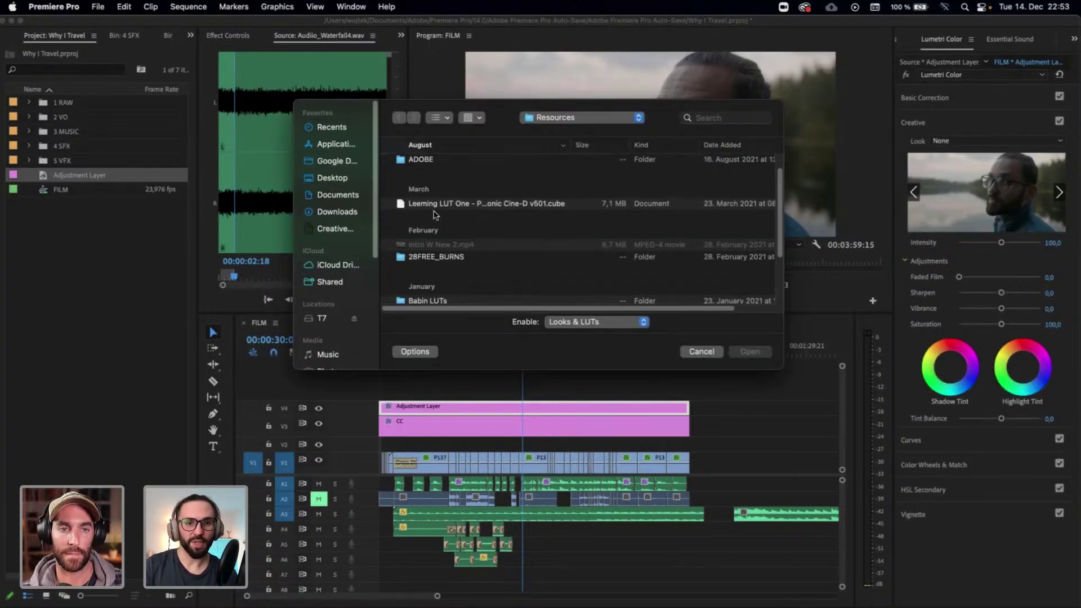
double_click(428, 208)
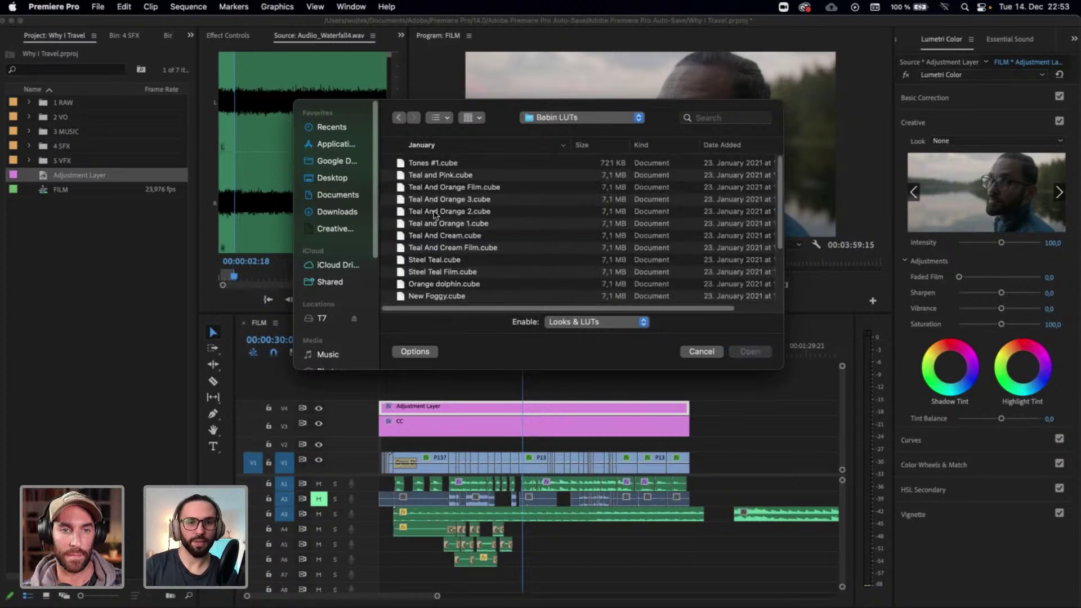
scroll(457, 230, "down", 5)
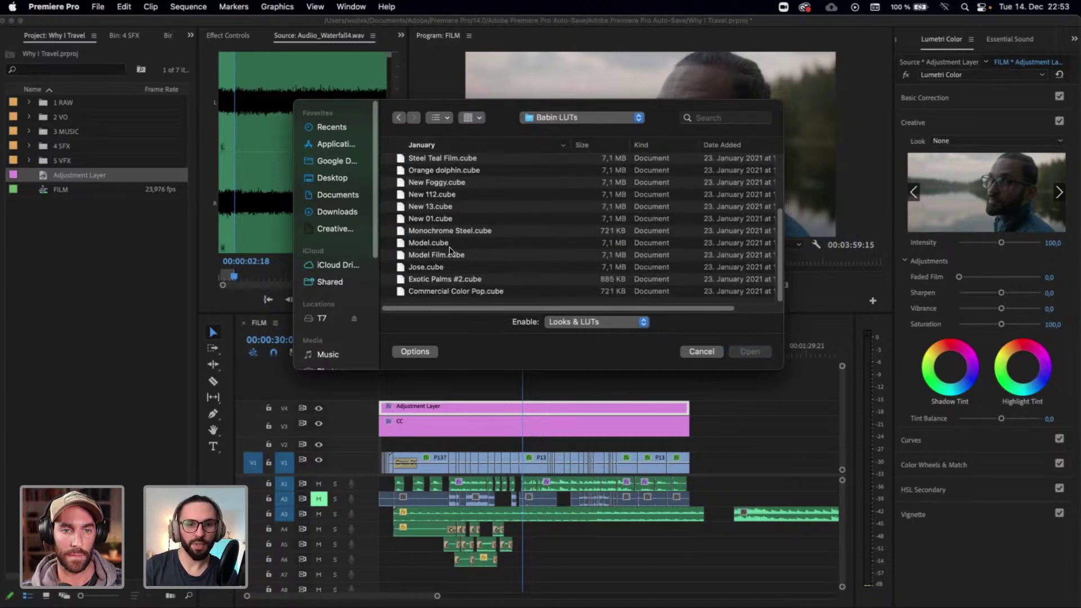
scroll(446, 262, "up", 2)
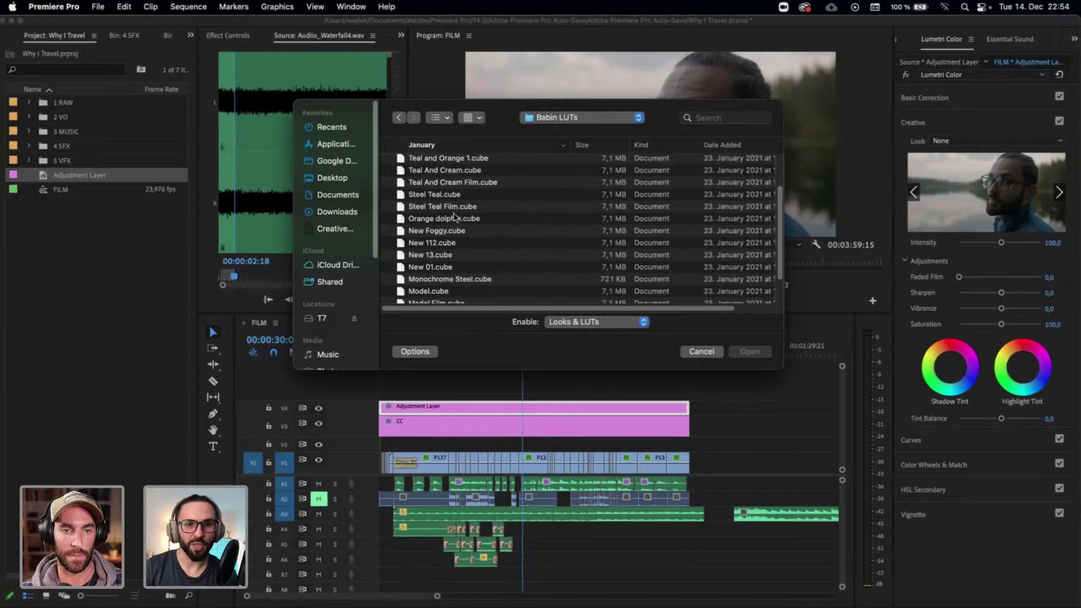
left_click(440, 208)
double_click(440, 208)
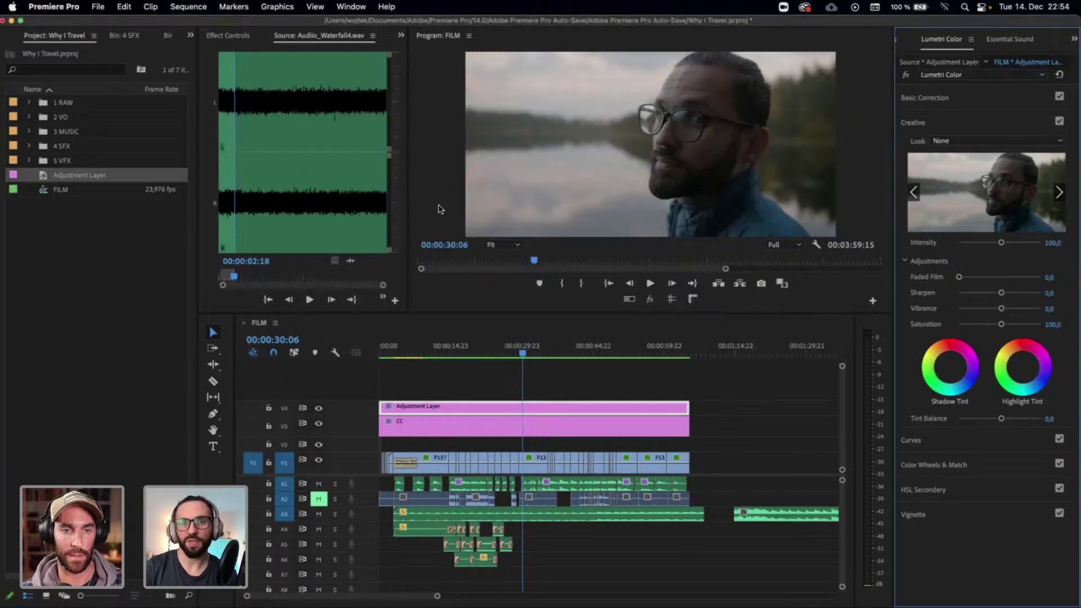
Set the intensity of the Steel Teal Film look to 50
left_click(1051, 244)
type("5")
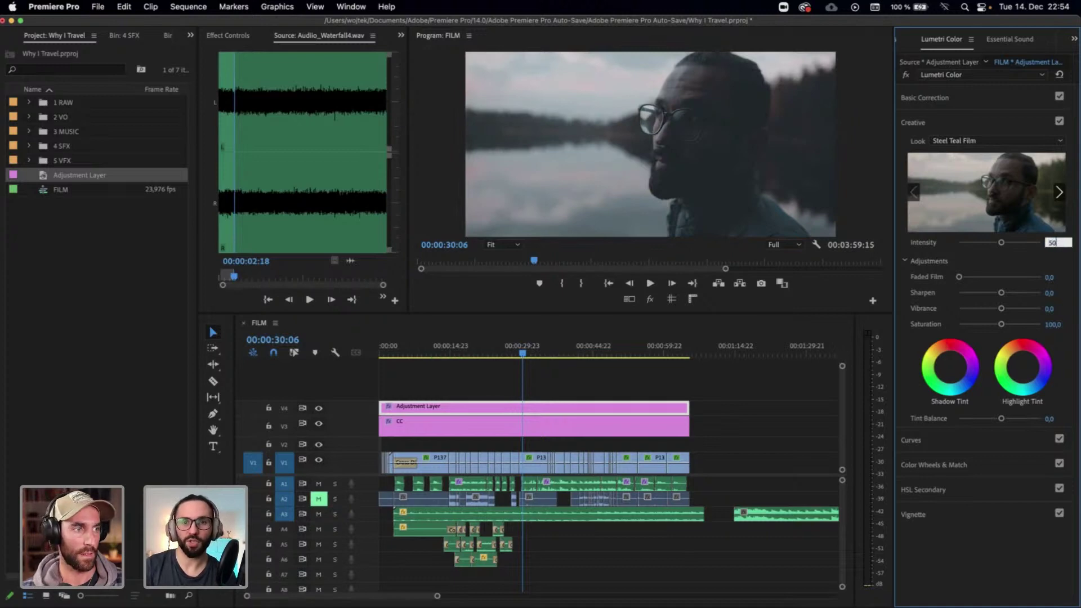
type("0")
key("Return")
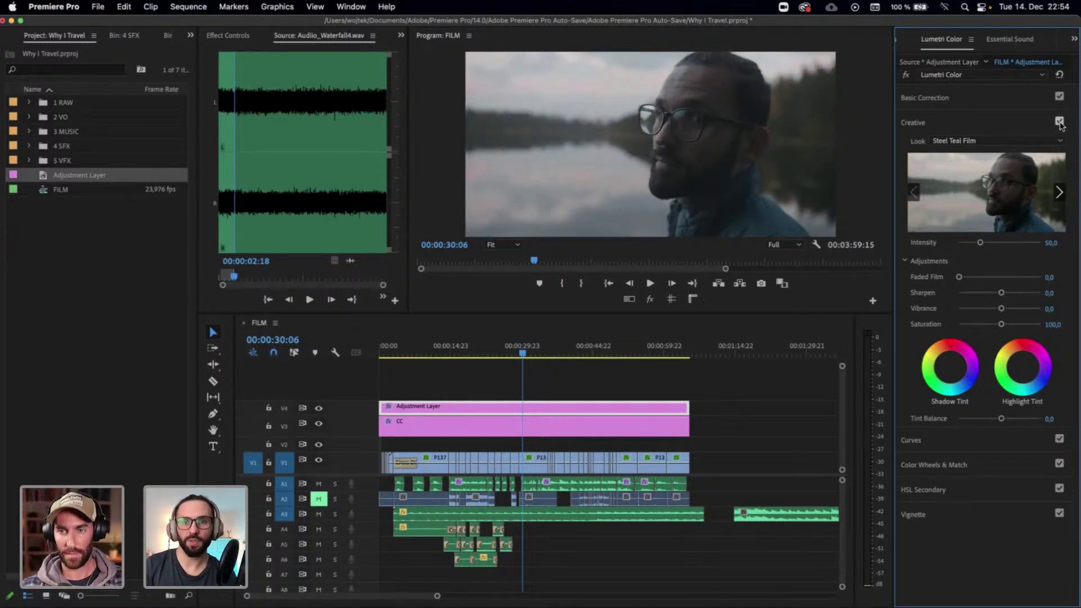
Set the Steel Teal Film look's intensity to 25 and compare the image with the Creative adjustments off and on
left_click(1052, 243)
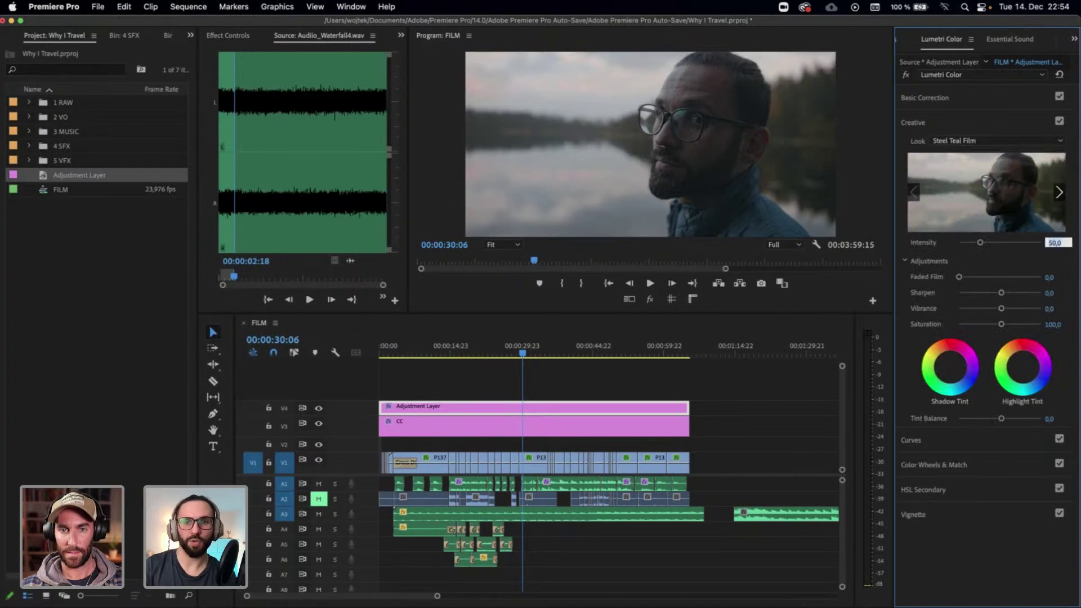
type("25")
key("Return")
left_click(1061, 122)
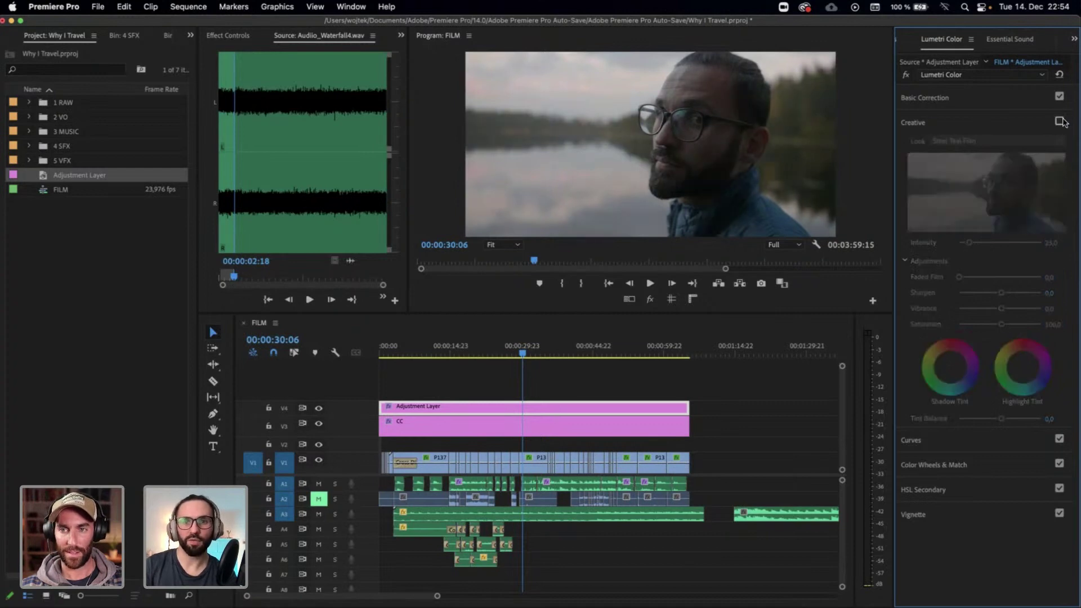
left_click(1059, 121)
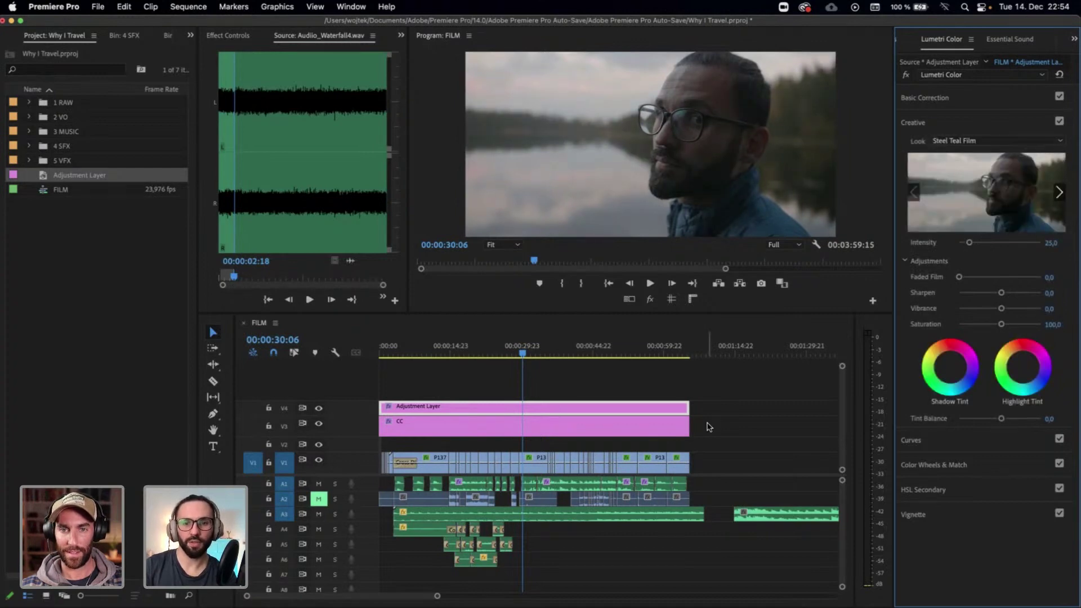
Deselect the adjustment layer and render the video previews of the FILM sequence
left_click(726, 454)
key("Return")
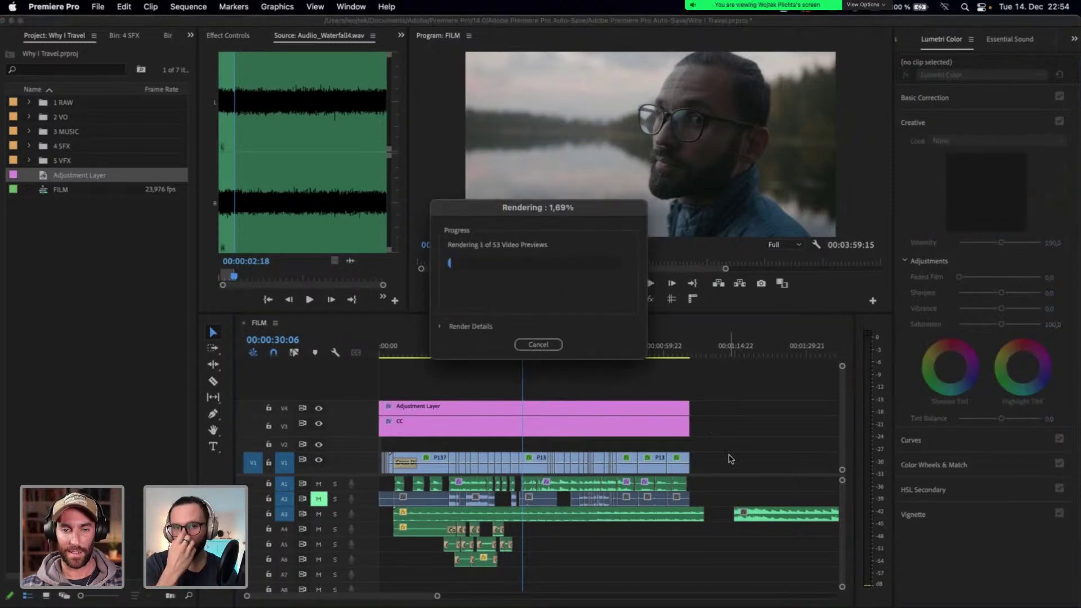